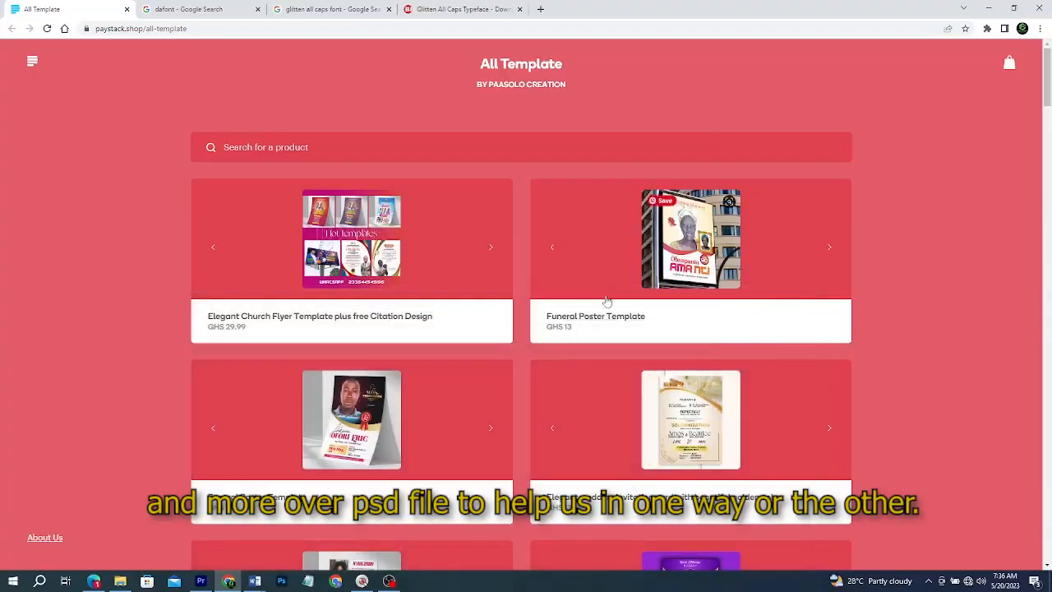
Scroll through the template listings on the All Template shop page.
{"action": "scroll", "coordinate": [606, 301], "scroll_direction": "down", "scroll_amount": 8}
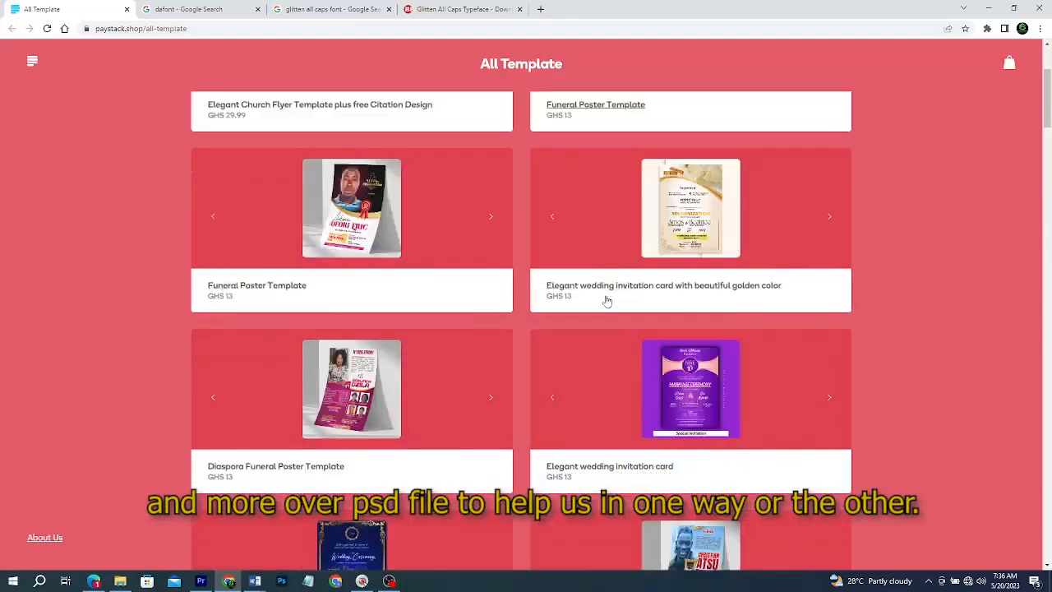
{"action": "scroll", "coordinate": [606, 300], "scroll_direction": "down", "scroll_amount": 7}
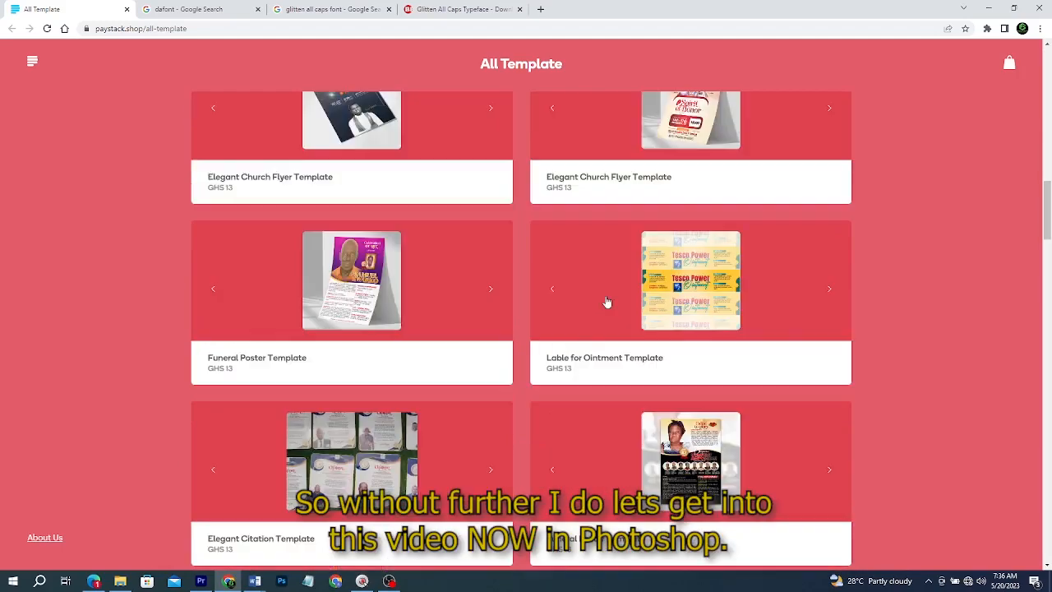
{"action": "scroll", "coordinate": [605, 300], "scroll_direction": "down", "scroll_amount": 15}
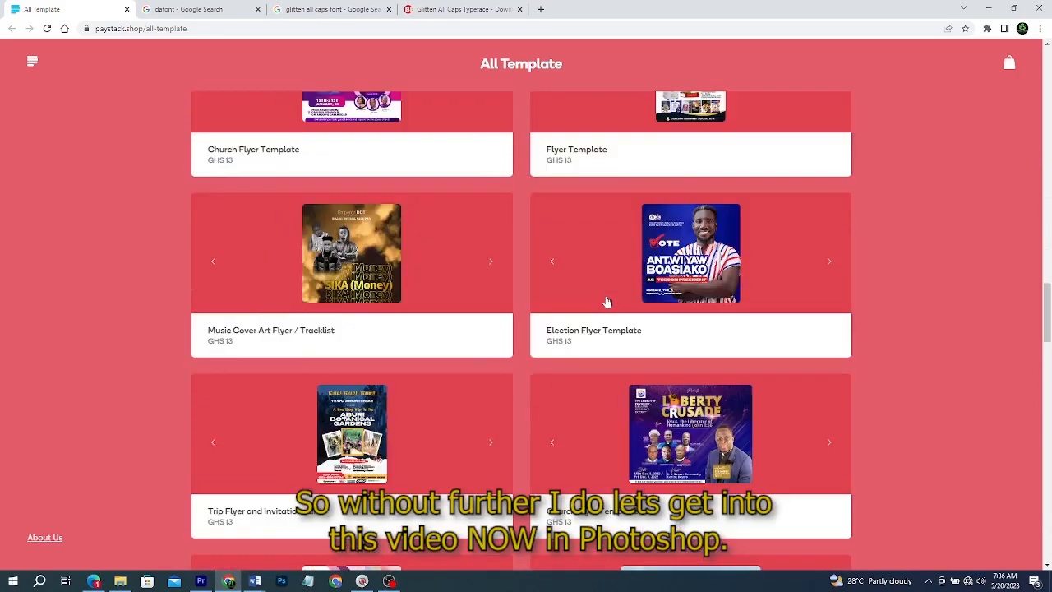
{"action": "scroll", "coordinate": [605, 301], "scroll_direction": "up", "scroll_amount": 8}
{"action": "scroll", "coordinate": [606, 301], "scroll_direction": "down", "scroll_amount": 1}
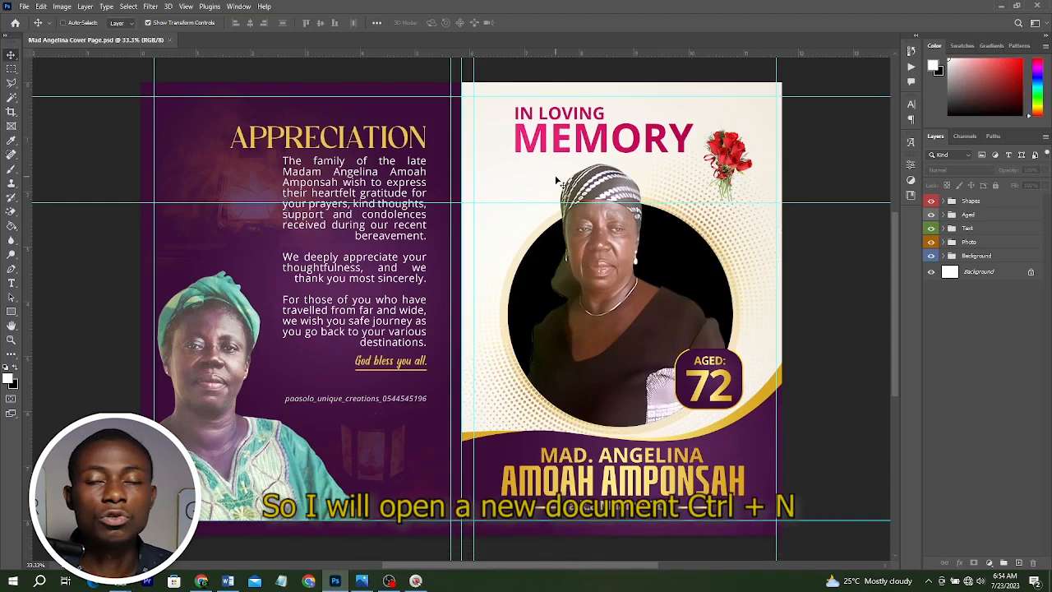
Create a new document from the Print A4 preset in landscape orientation, 297 x 210 mm at 300 ppi.
{"action": "key", "text": "ctrl+n"}
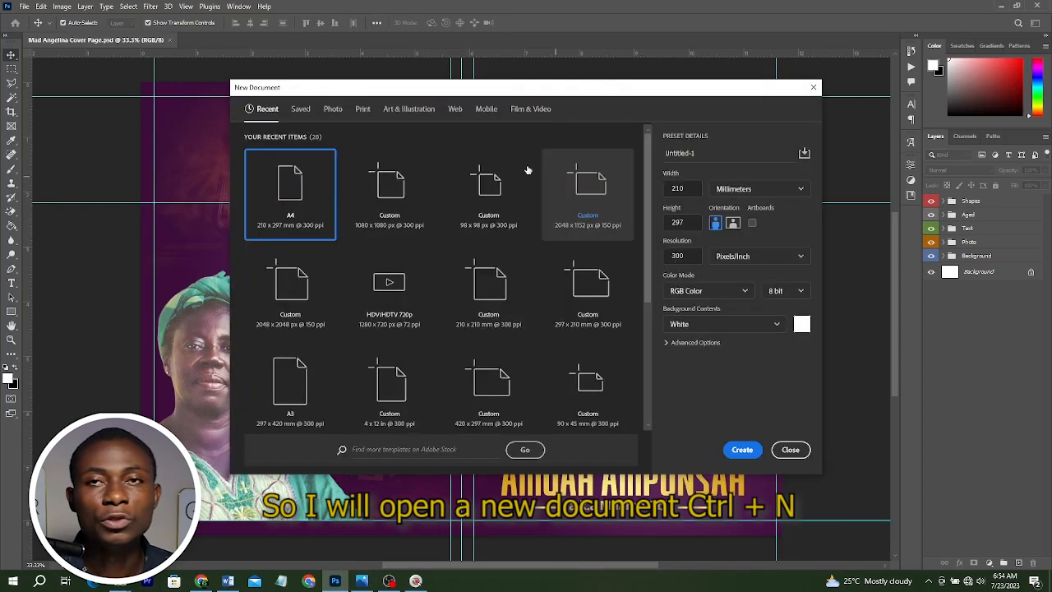
{"action": "left_click", "coordinate": [26, 8]}
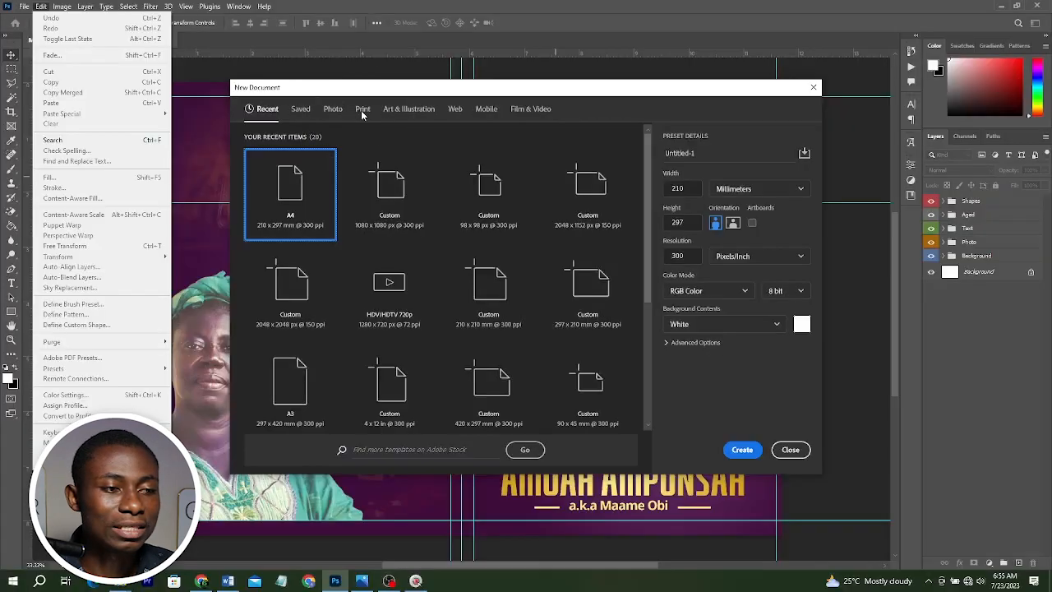
{"action": "left_click", "coordinate": [360, 111]}
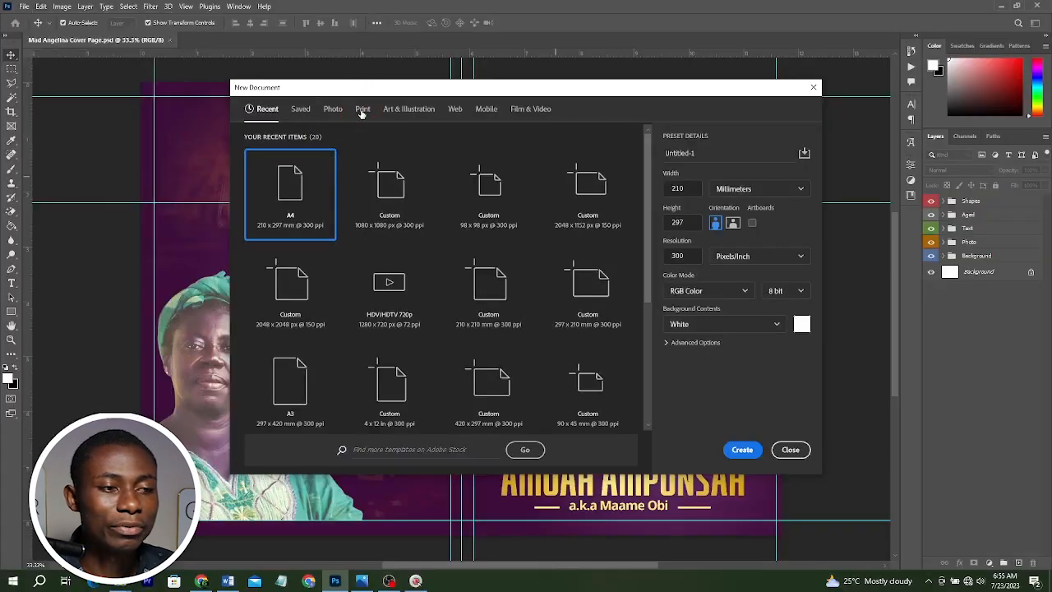
{"action": "left_click", "coordinate": [360, 112]}
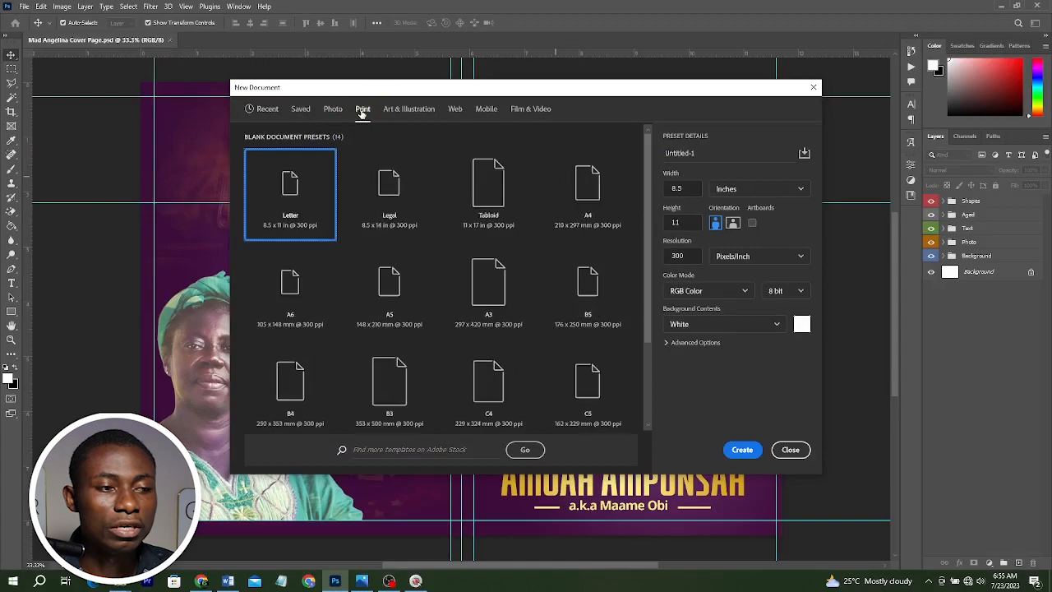
{"action": "left_click", "coordinate": [605, 194]}
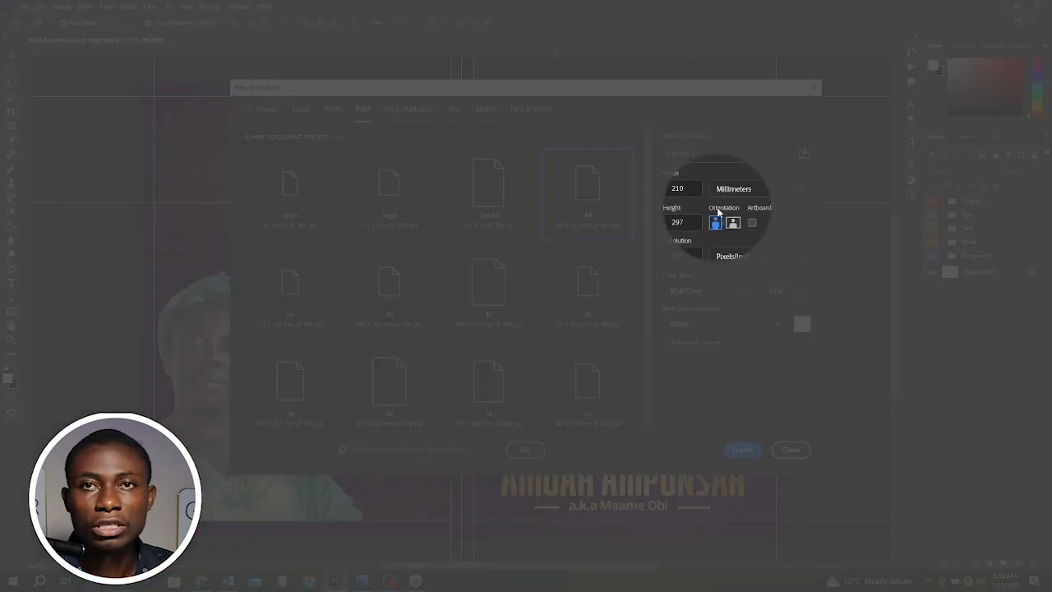
{"action": "left_click", "coordinate": [732, 224]}
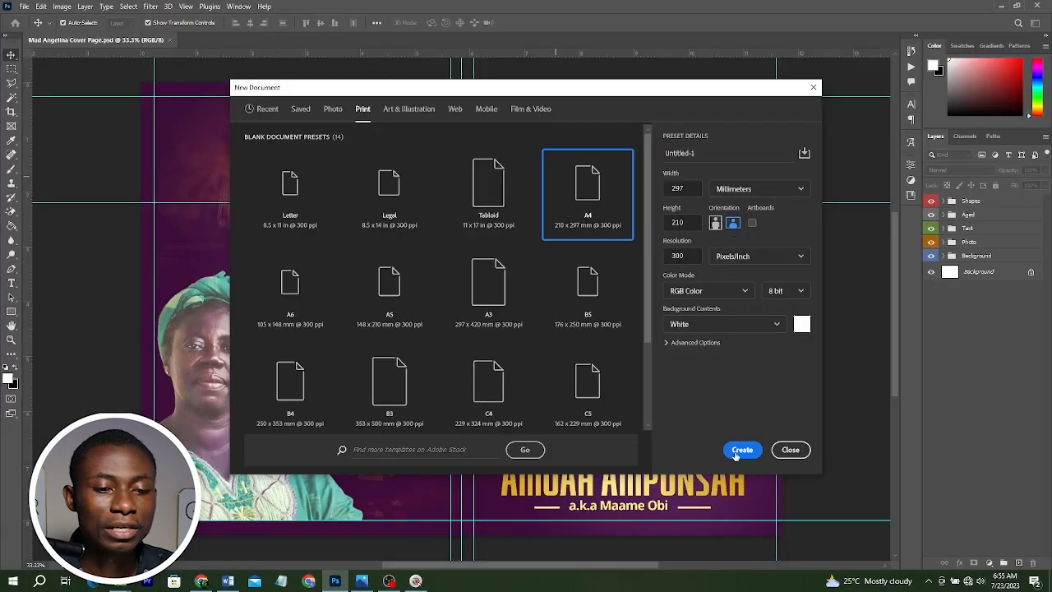
{"action": "left_click", "coordinate": [742, 449]}
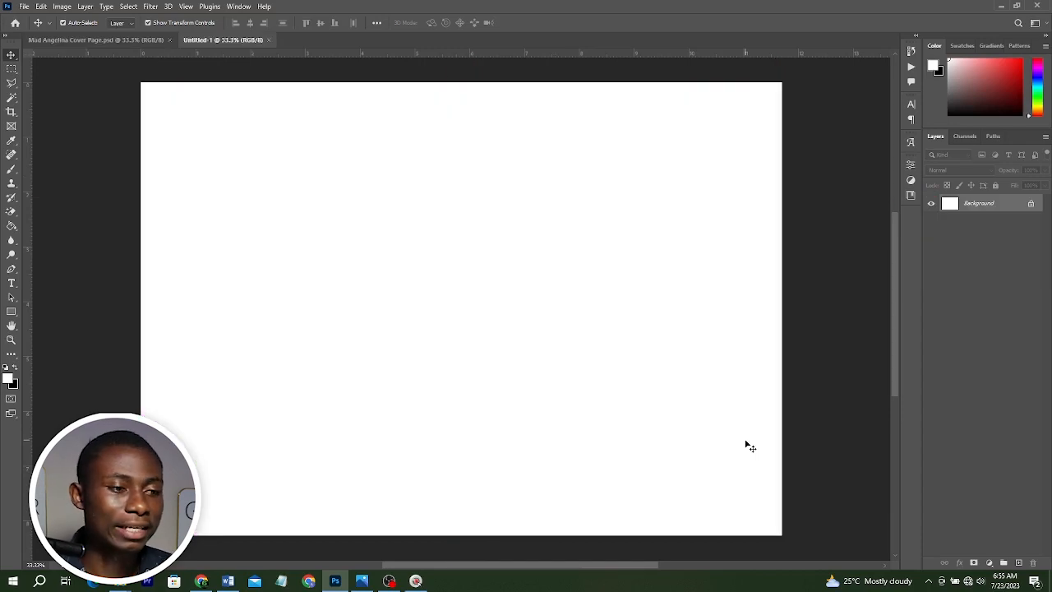
Place a vertical guide at the canvas centre, snapping it to a temporary duplicate layer and deleting that layer.
{"action": "left_click", "coordinate": [376, 235]}
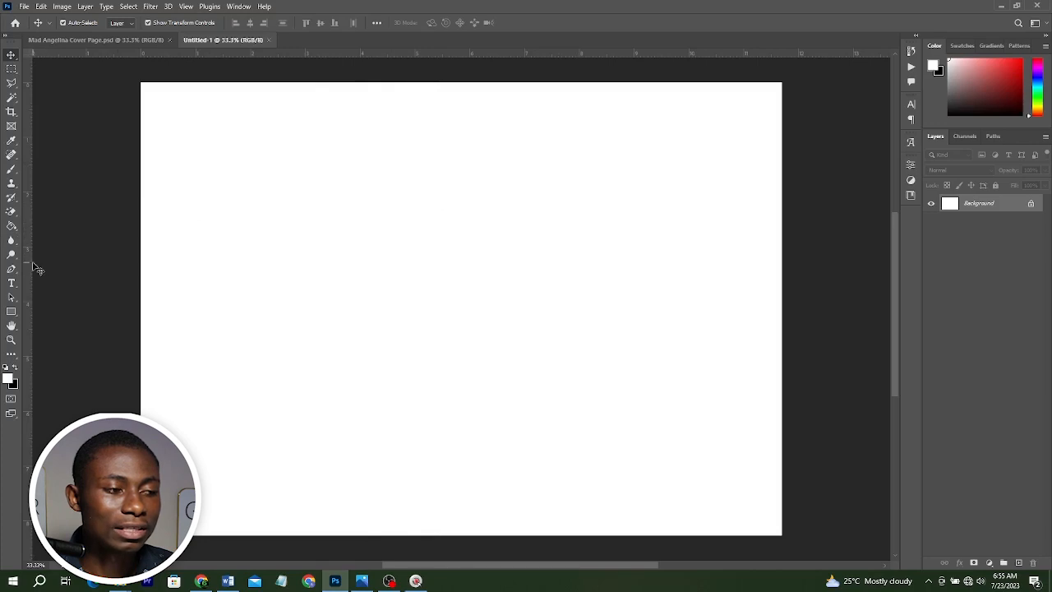
{"action": "left_click_drag", "start_coordinate": [27, 263], "coordinate": [337, 247]}
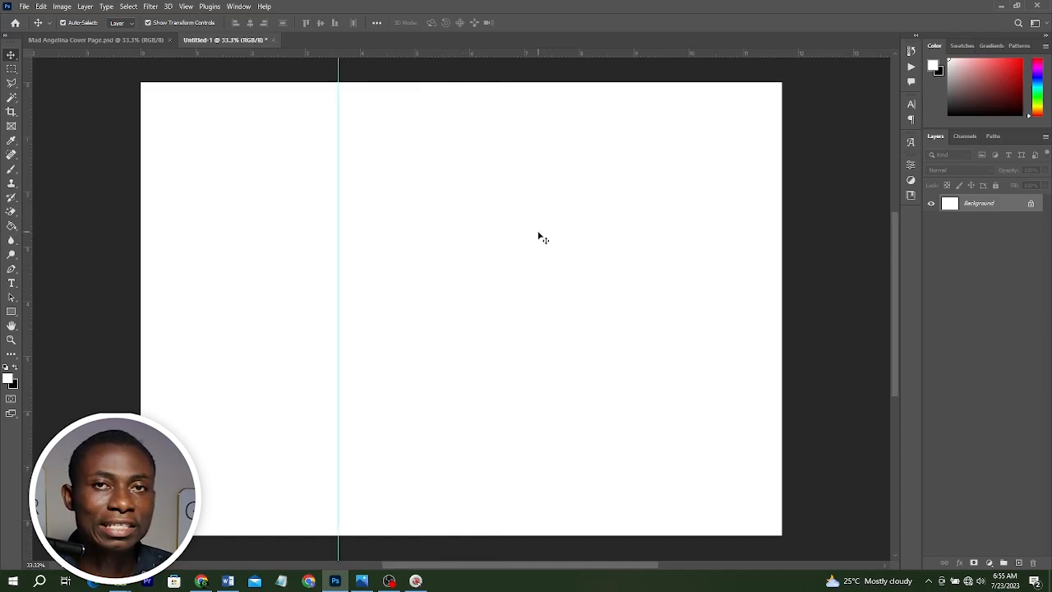
{"action": "left_click", "coordinate": [517, 227]}
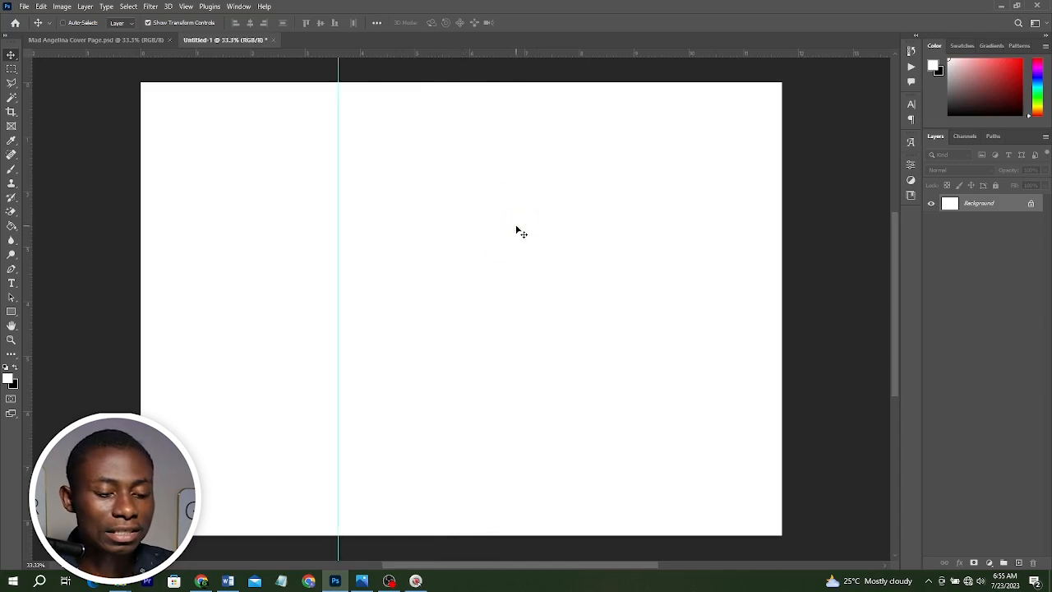
{"action": "key", "text": "ctrl+j"}
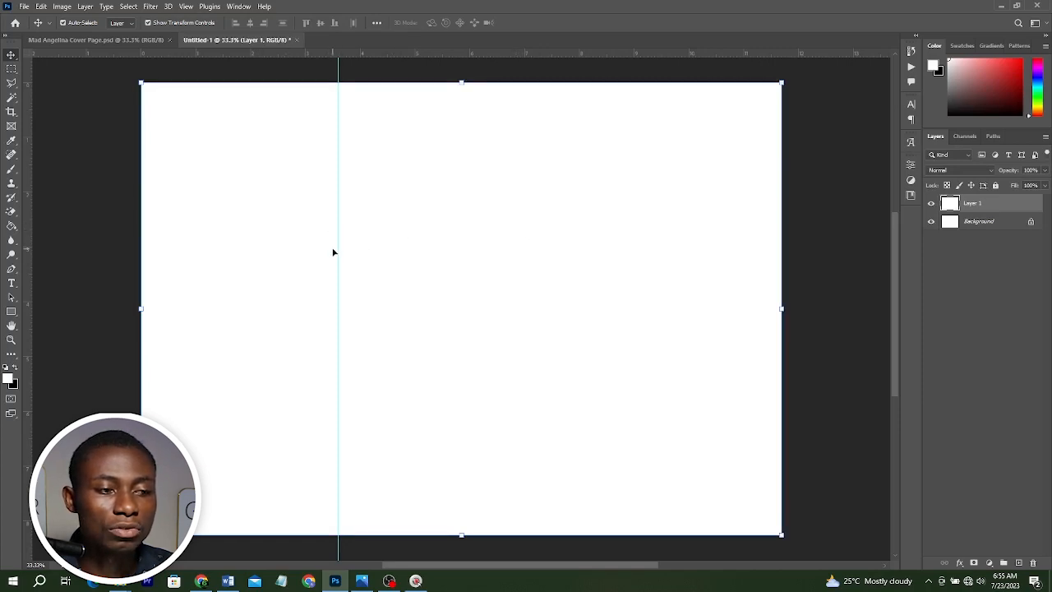
{"action": "left_click_drag", "start_coordinate": [337, 248], "coordinate": [464, 233]}
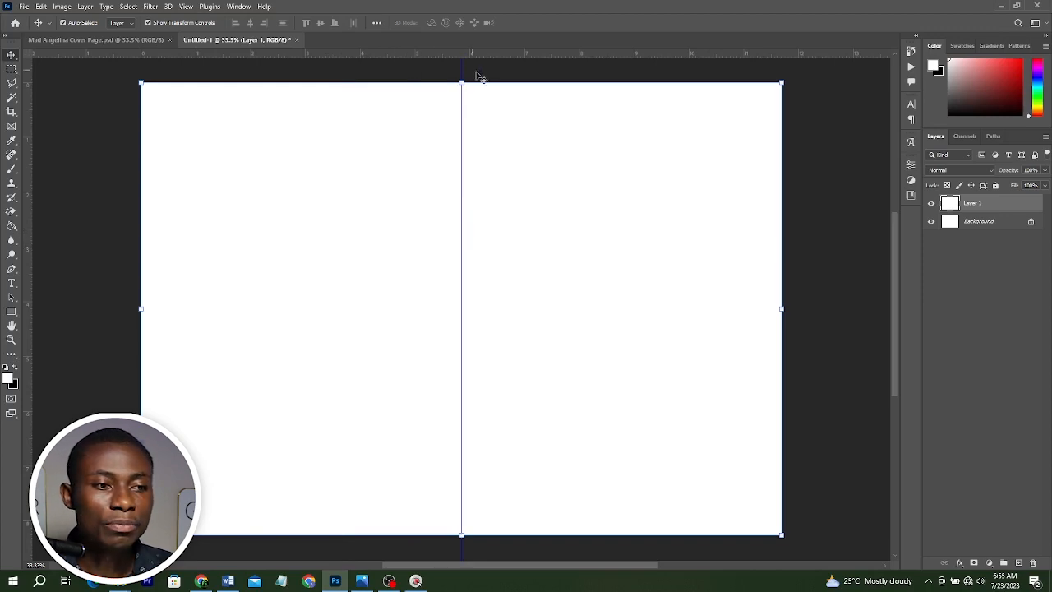
{"action": "left_click", "coordinate": [566, 205]}
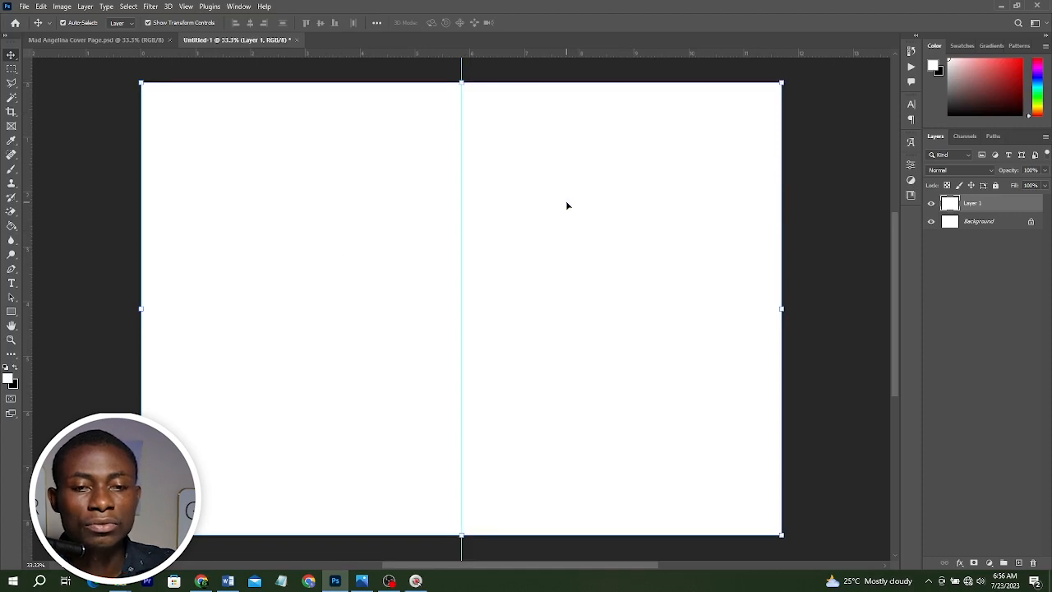
{"action": "key", "text": "Delete"}
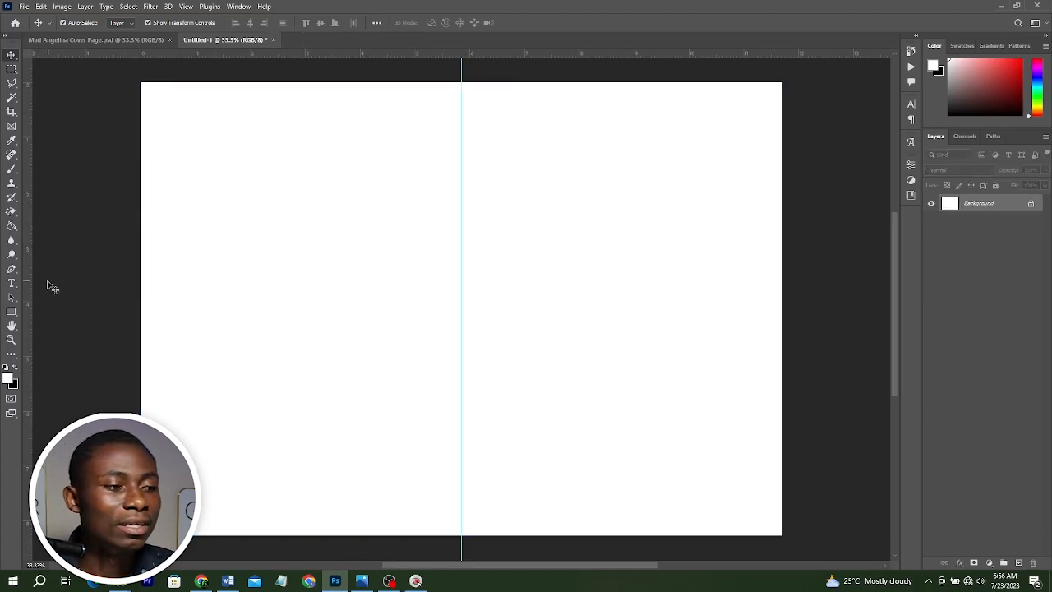
Try to add another vertical guide and undo it.
{"action": "left_click_drag", "start_coordinate": [27, 265], "coordinate": [161, 214]}
{"action": "key", "text": "ctrl+z"}
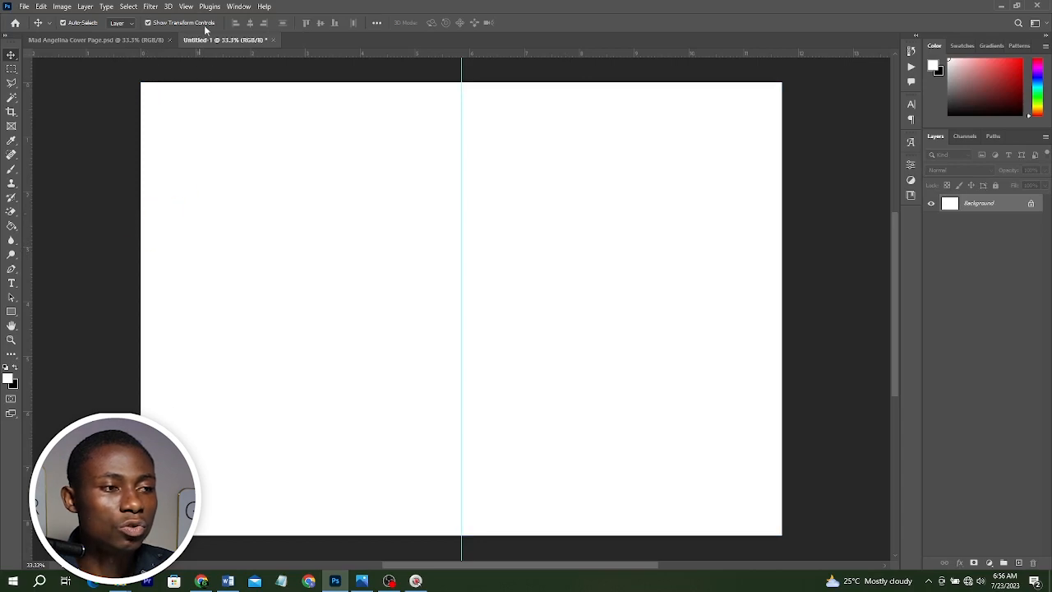
Open the New Guide Layout dialog and set the number of columns to 0.
{"action": "left_click", "coordinate": [189, 9]}
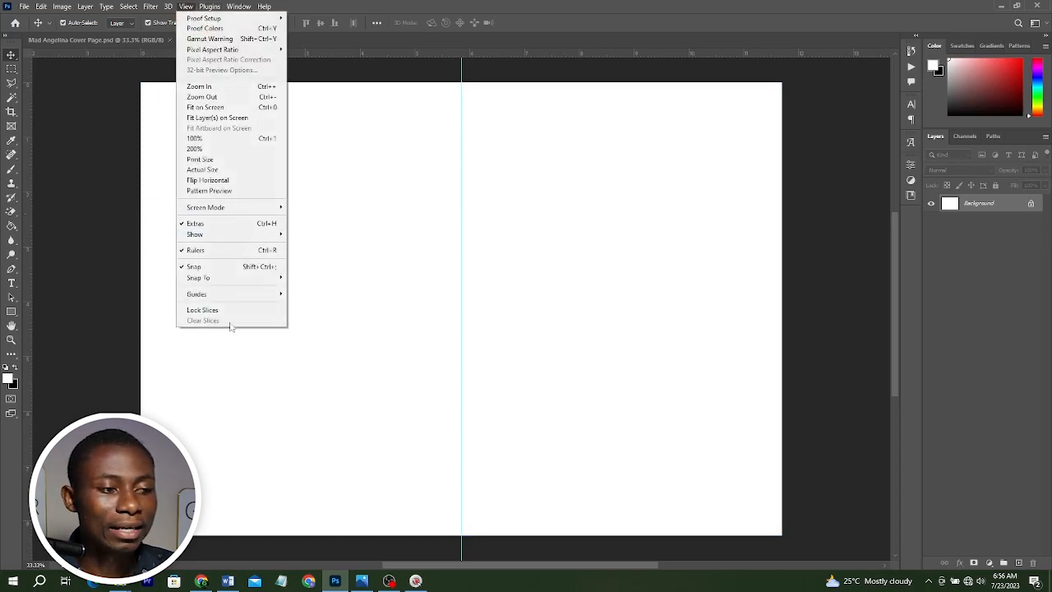
{"action": "left_click", "coordinate": [223, 295]}
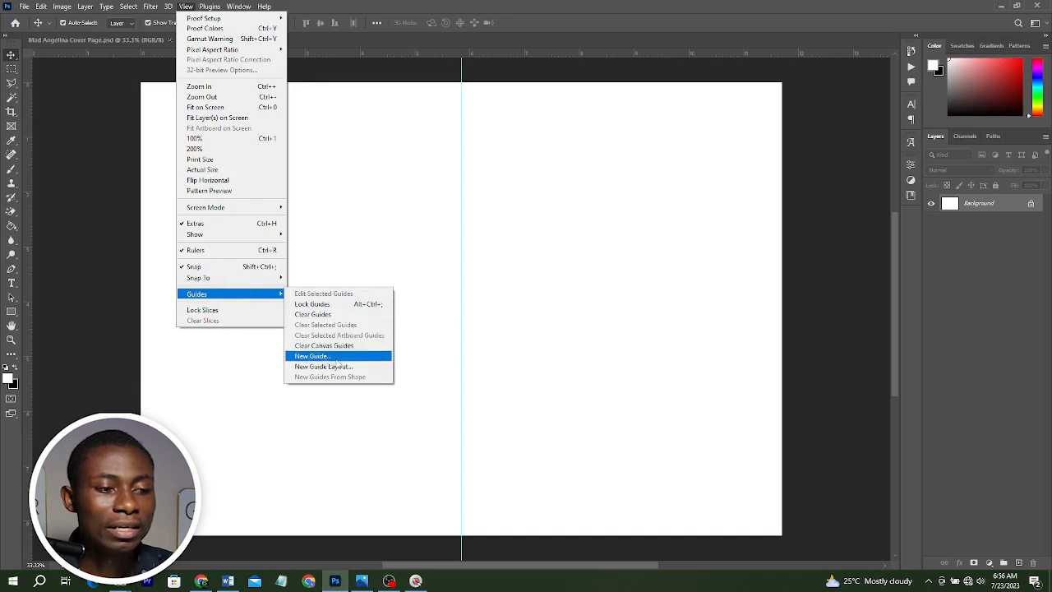
{"action": "left_click", "coordinate": [326, 366]}
{"action": "left_click_drag", "start_coordinate": [471, 213], "coordinate": [457, 204]}
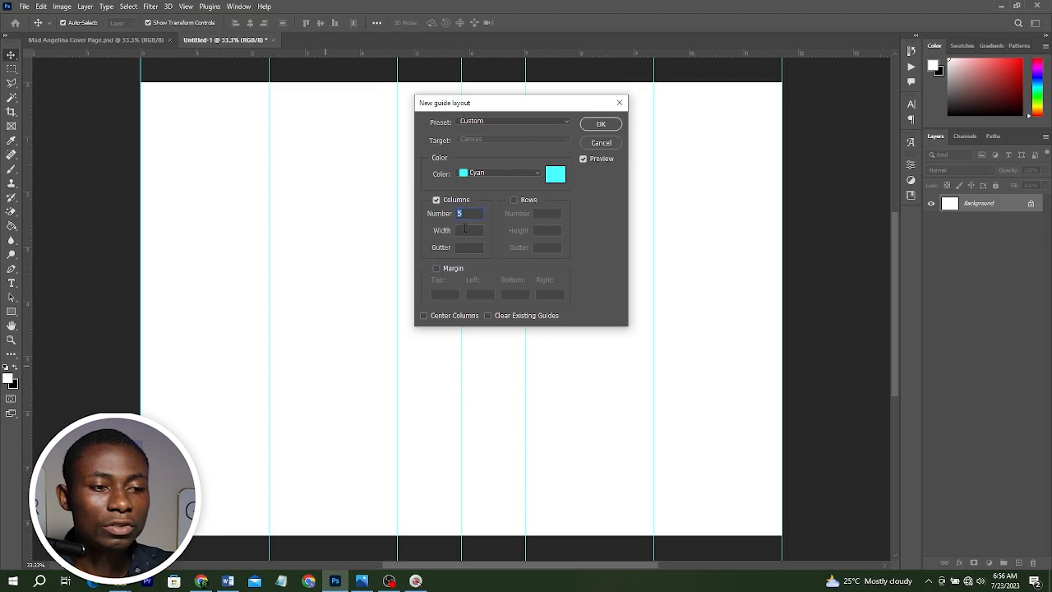
{"action": "type", "text": "0"}
Enable margins and set the top, left, bottom and right margins all to 0.4 in, then confirm the guide layout.
{"action": "left_click", "coordinate": [447, 270]}
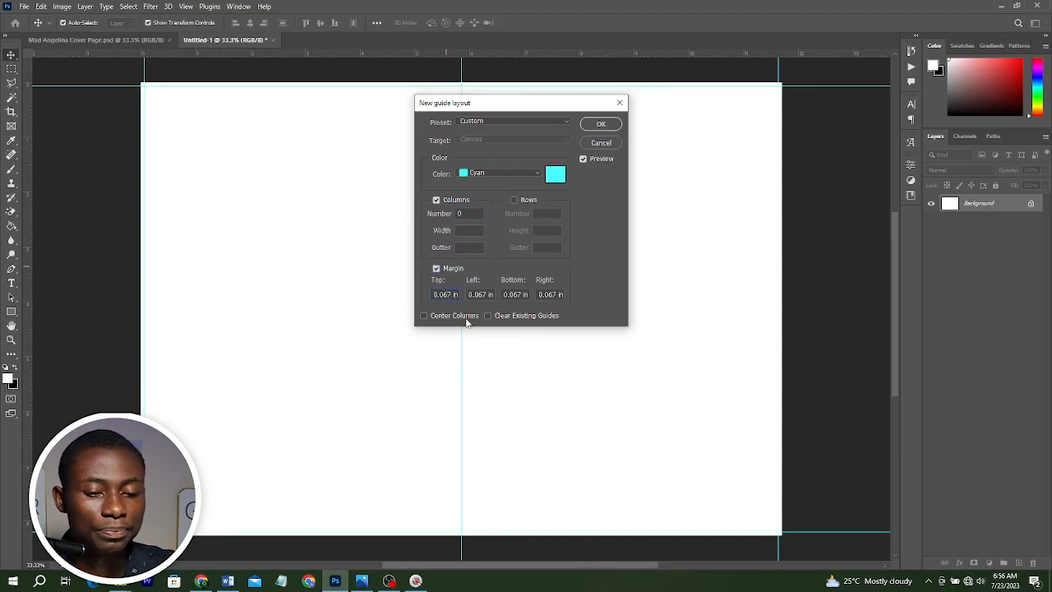
{"action": "key", "text": "BackSpace"}
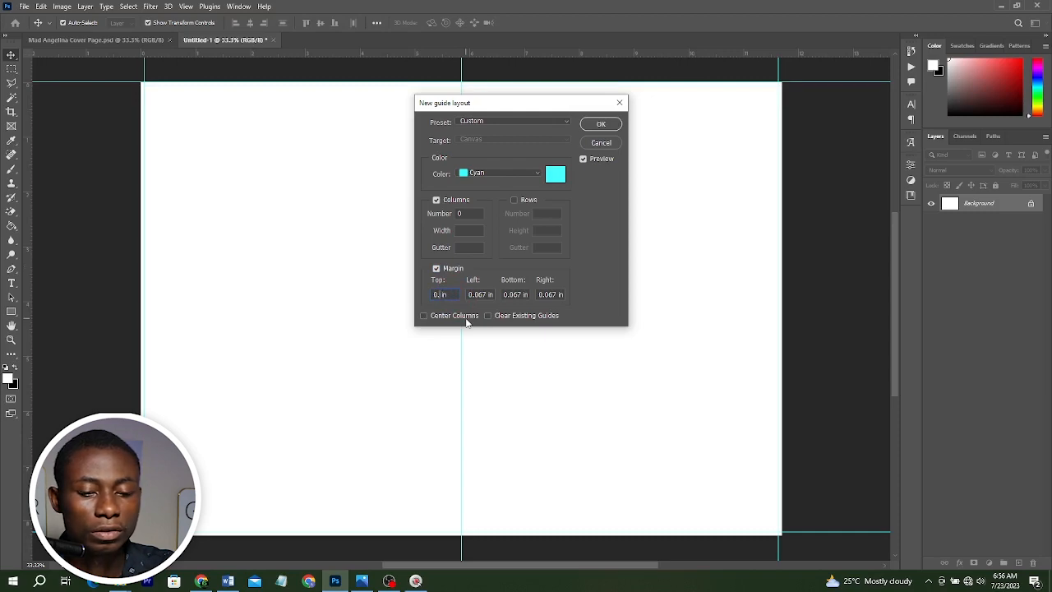
{"action": "type", "text": "5"}
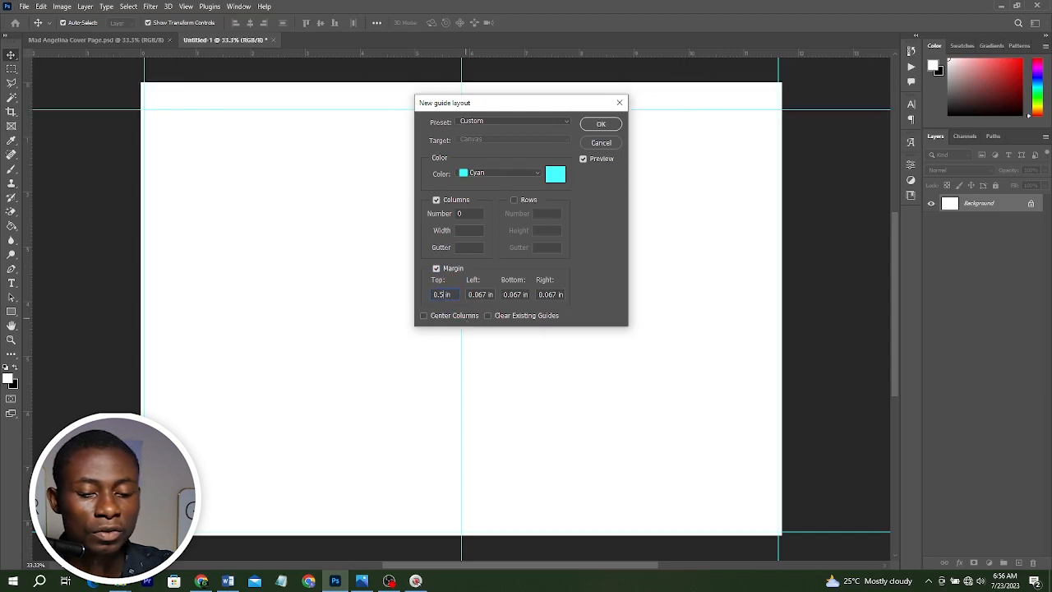
{"action": "key", "text": "BackSpace"}
{"action": "type", "text": "3"}
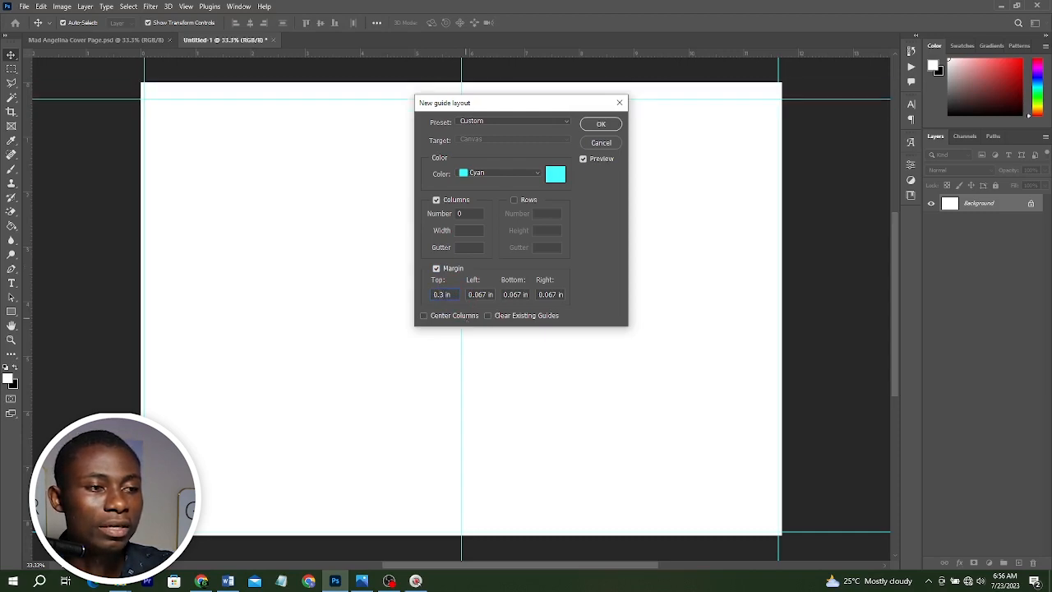
{"action": "key", "text": "BackSpace"}
{"action": "type", "text": "4"}
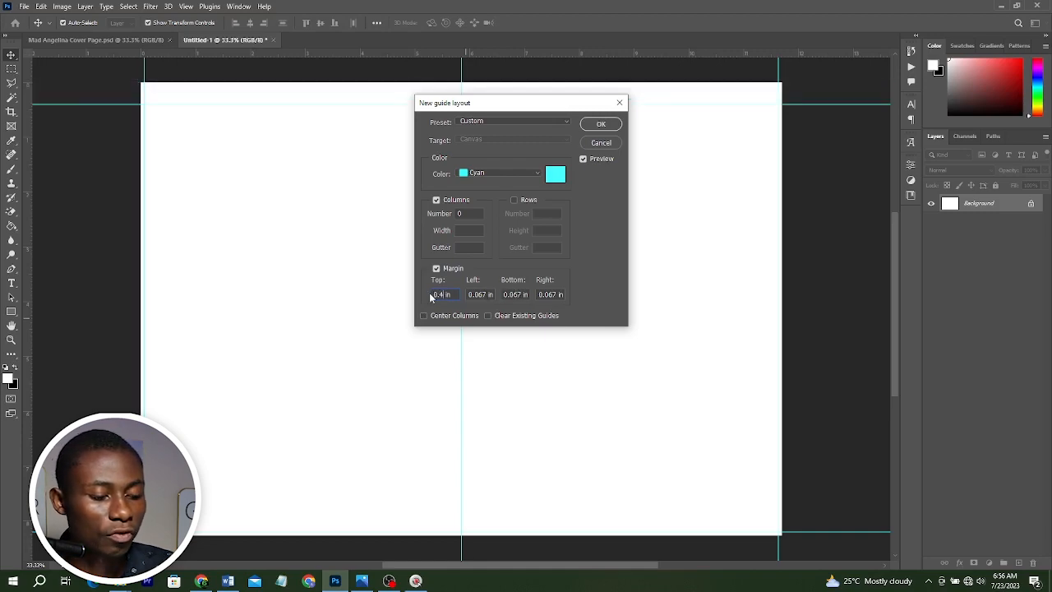
{"action": "key", "text": "ctrl+a"}
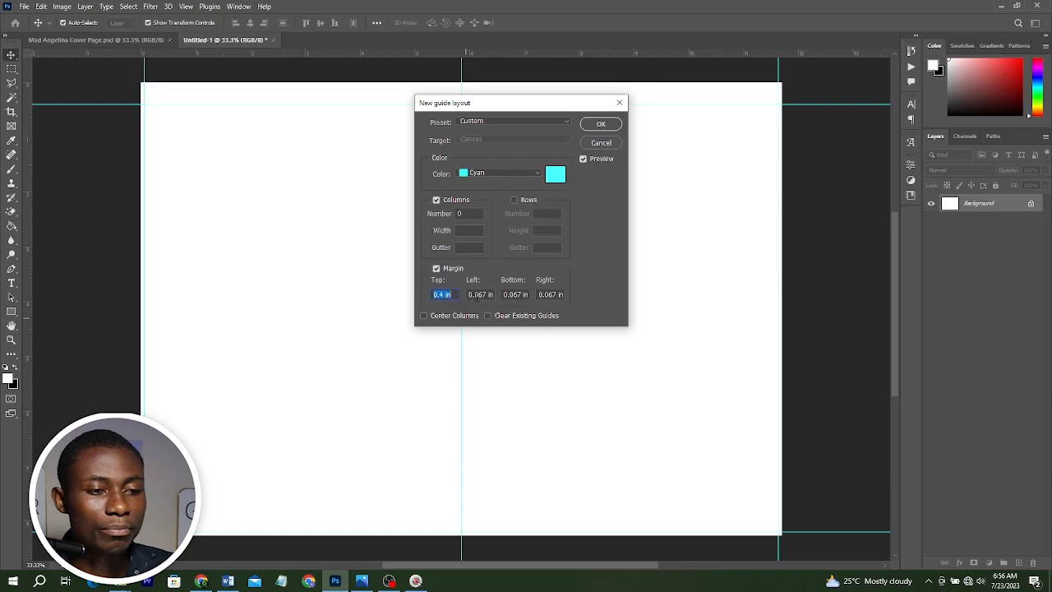
{"action": "double_click", "coordinate": [476, 296]}
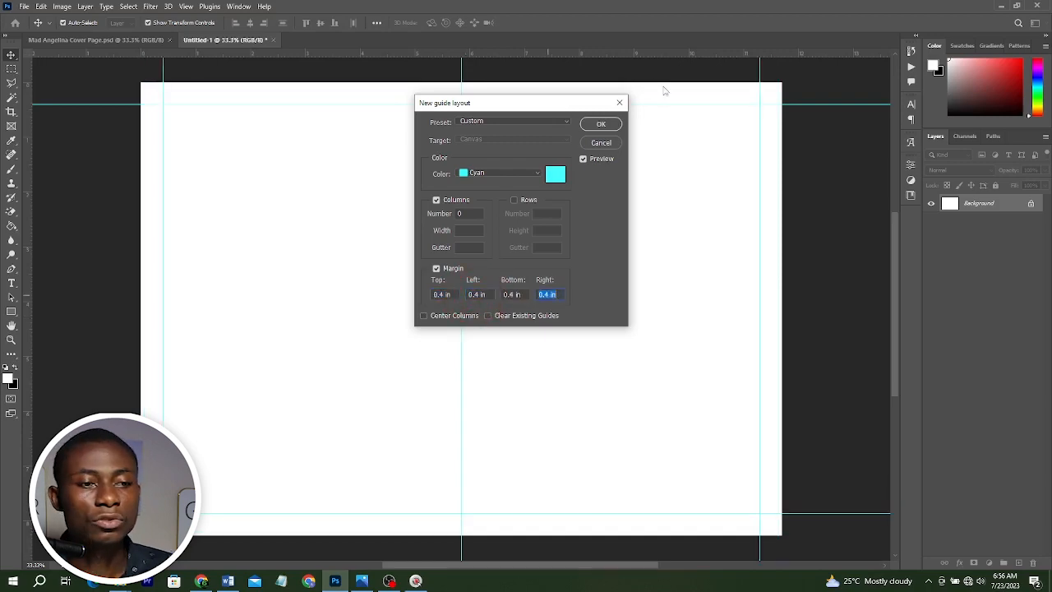
{"action": "left_click", "coordinate": [600, 125]}
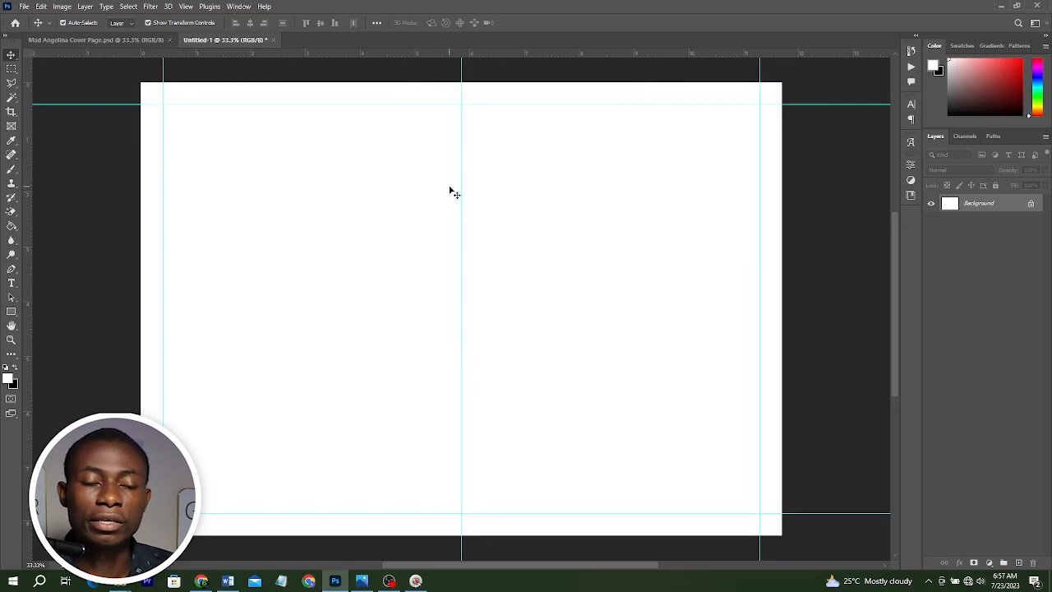
Add two vertical guides close to either side of the centre guide.
{"action": "left_click_drag", "start_coordinate": [28, 165], "coordinate": [446, 153]}
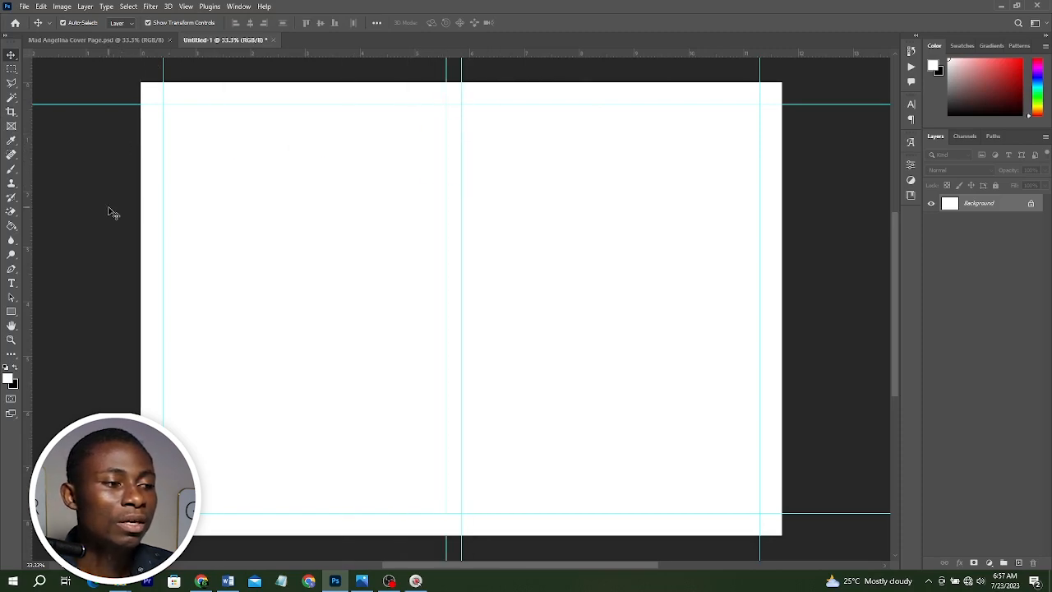
{"action": "left_click_drag", "start_coordinate": [30, 205], "coordinate": [477, 175]}
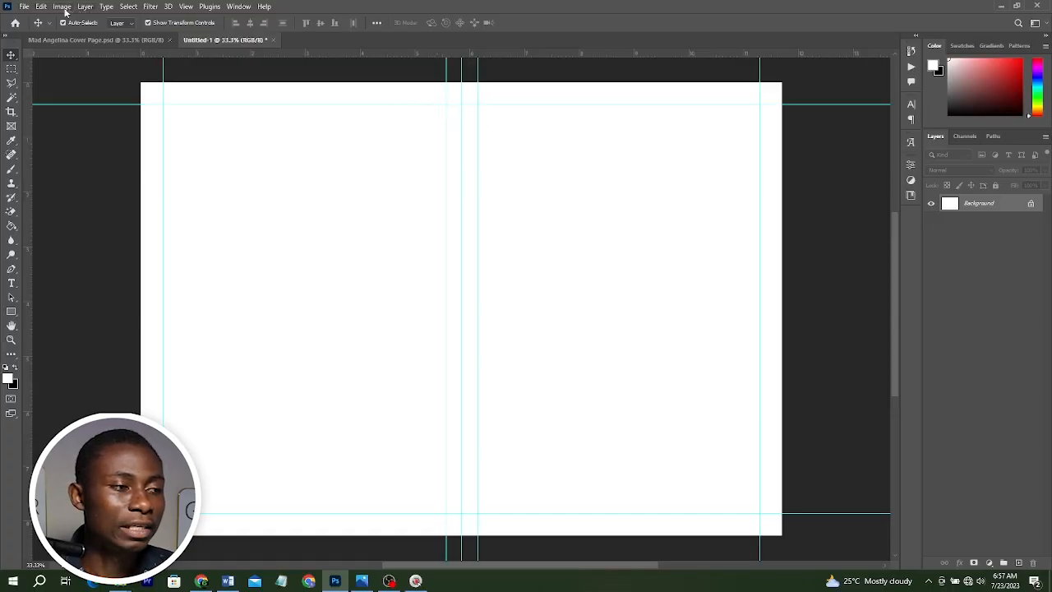
Duplicate the image as a new document named Brochure 1 & 12.
{"action": "left_click", "coordinate": [63, 6]}
{"action": "left_click", "coordinate": [75, 156]}
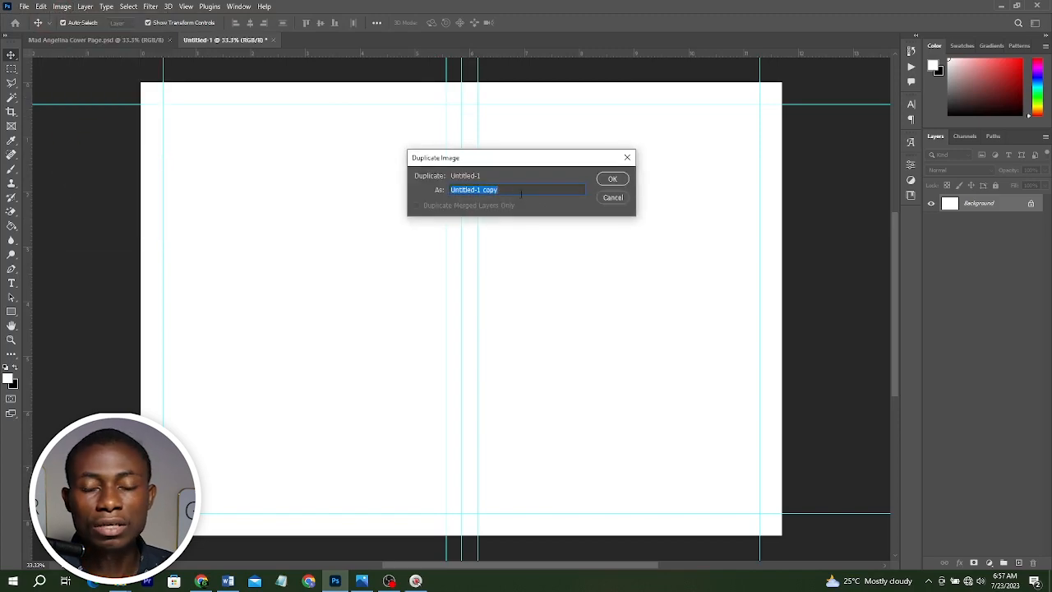
{"action": "type", "text": "b"}
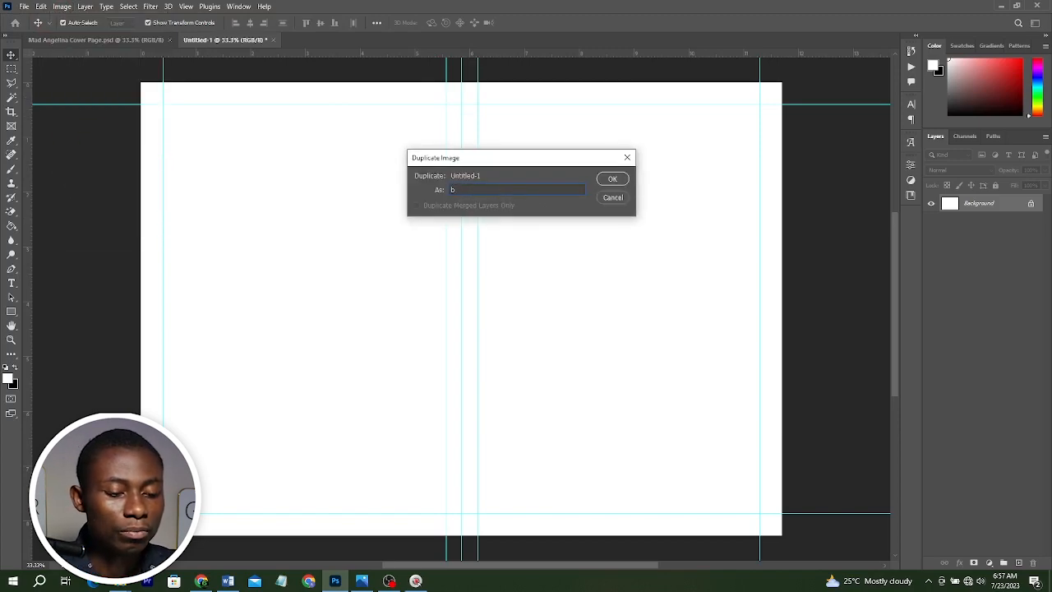
{"action": "type", "text": "ROCH"}
{"action": "key", "text": "BackSpace"}
{"action": "key", "text": "BackSpace"}
{"action": "key", "text": "BackSpace"}
{"action": "key", "text": "BackSpace"}
{"action": "key", "text": "BackSpace"}
{"action": "type", "text": "Brcohure 1 & 12"}
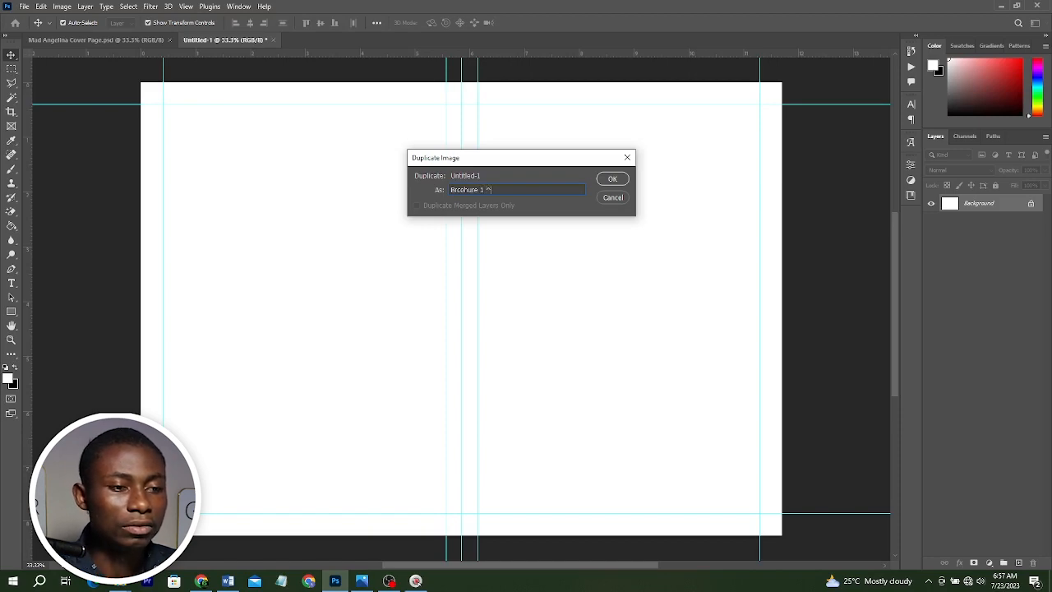
{"action": "left_click", "coordinate": [612, 178]}
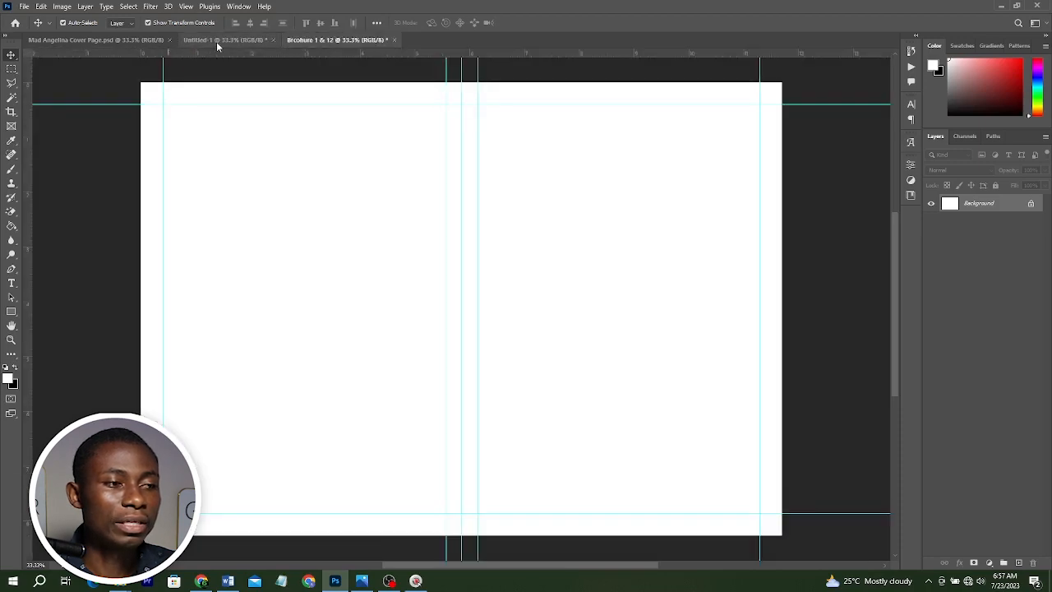
Review the reference funeral brochure image in the photo viewer, then return to the brochure document.
{"action": "left_click", "coordinate": [217, 40]}
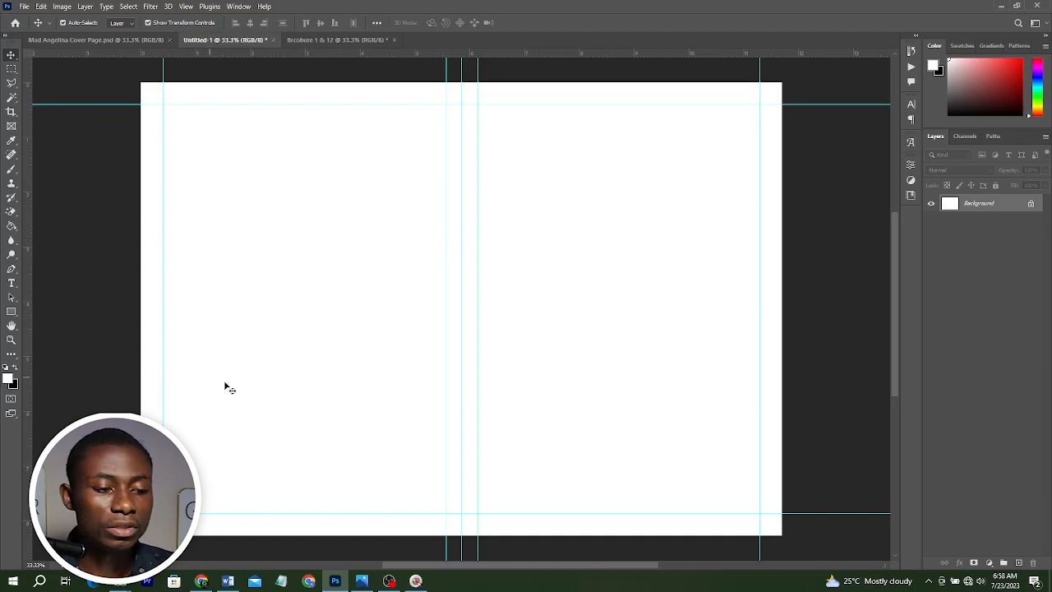
{"action": "left_click", "coordinate": [362, 580]}
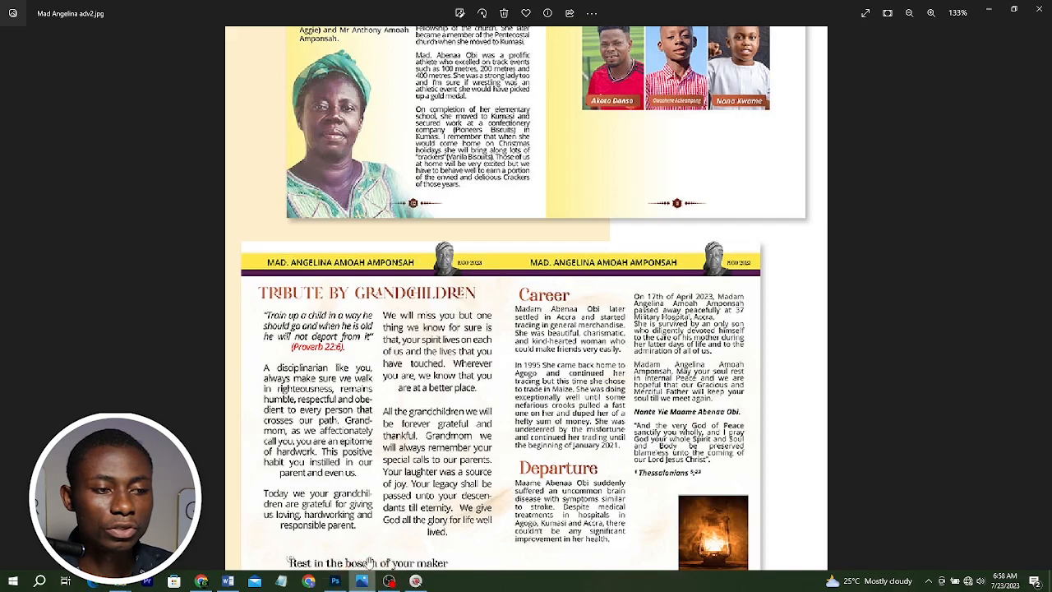
{"action": "scroll", "coordinate": [432, 189], "scroll_direction": "up", "scroll_amount": 3}
{"action": "scroll", "coordinate": [437, 186], "scroll_direction": "down", "scroll_amount": 5}
{"action": "scroll", "coordinate": [489, 128], "scroll_direction": "up", "scroll_amount": 10}
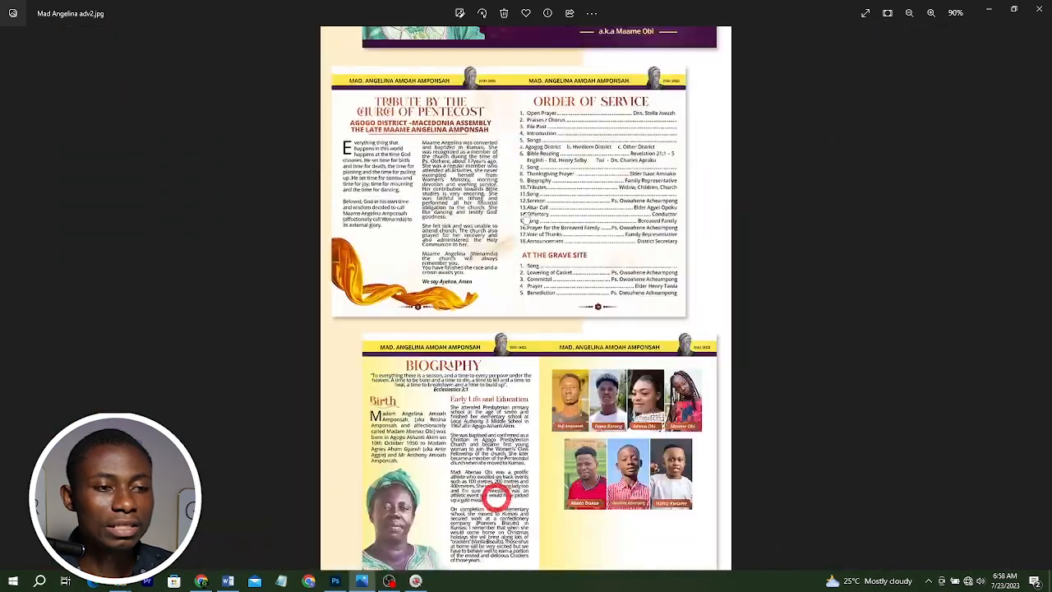
{"action": "scroll", "coordinate": [490, 128], "scroll_direction": "up", "scroll_amount": 2}
{"action": "scroll", "coordinate": [660, 222], "scroll_direction": "up", "scroll_amount": 1}
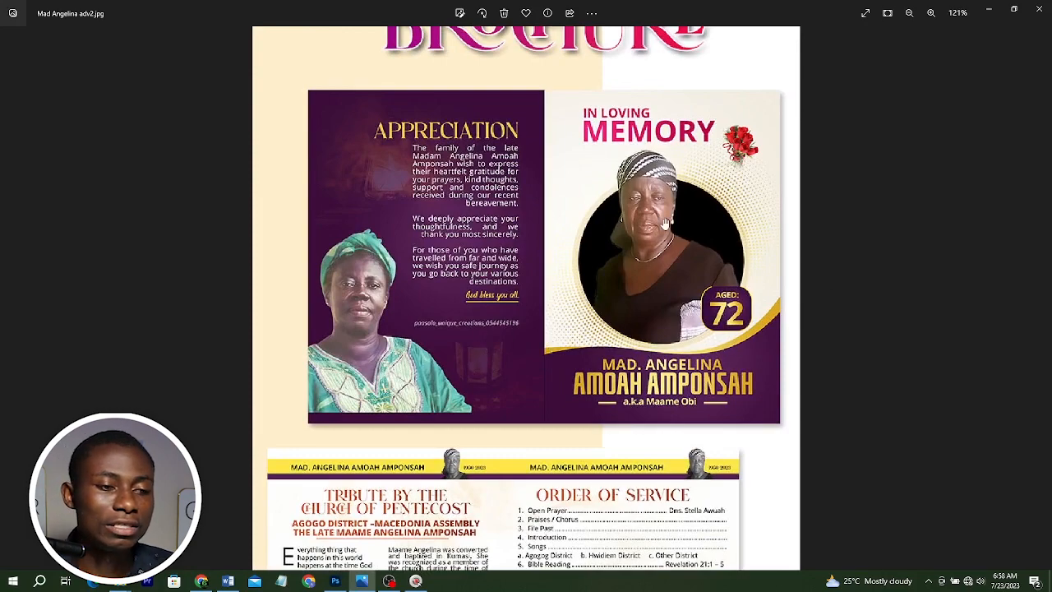
{"action": "left_click", "coordinate": [981, 8]}
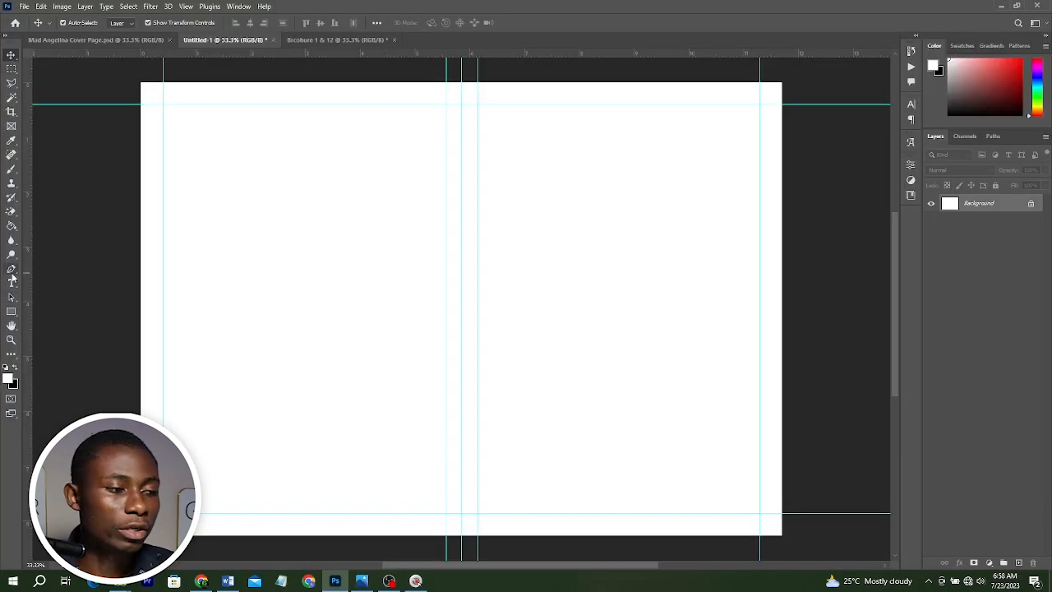
Draw a closed four-point path with the Pen Tool across the lower right page, starting at the centre fold.
{"action": "left_click", "coordinate": [13, 271]}
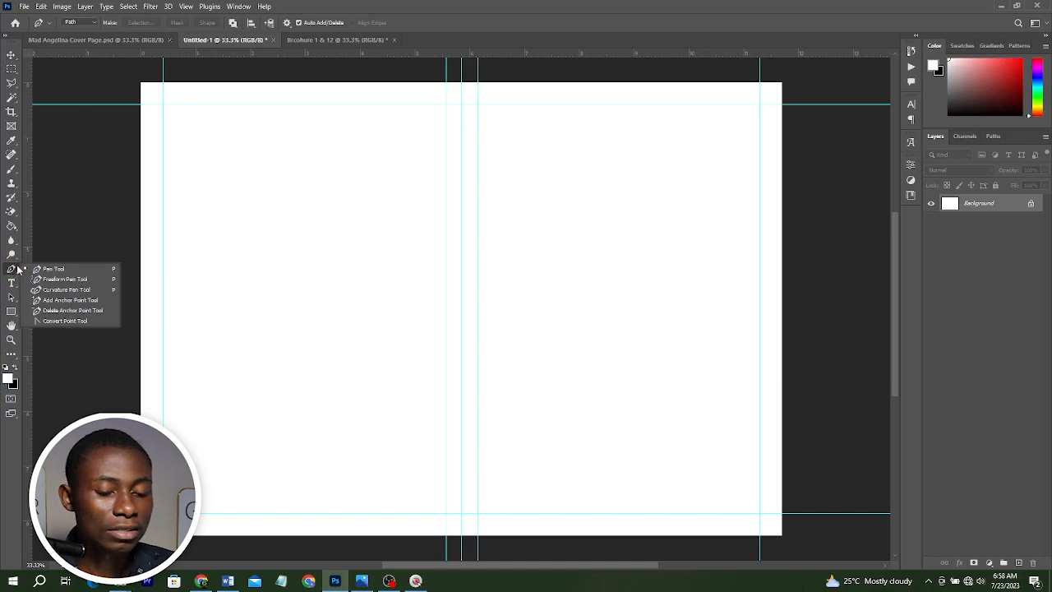
{"action": "left_click", "coordinate": [18, 269]}
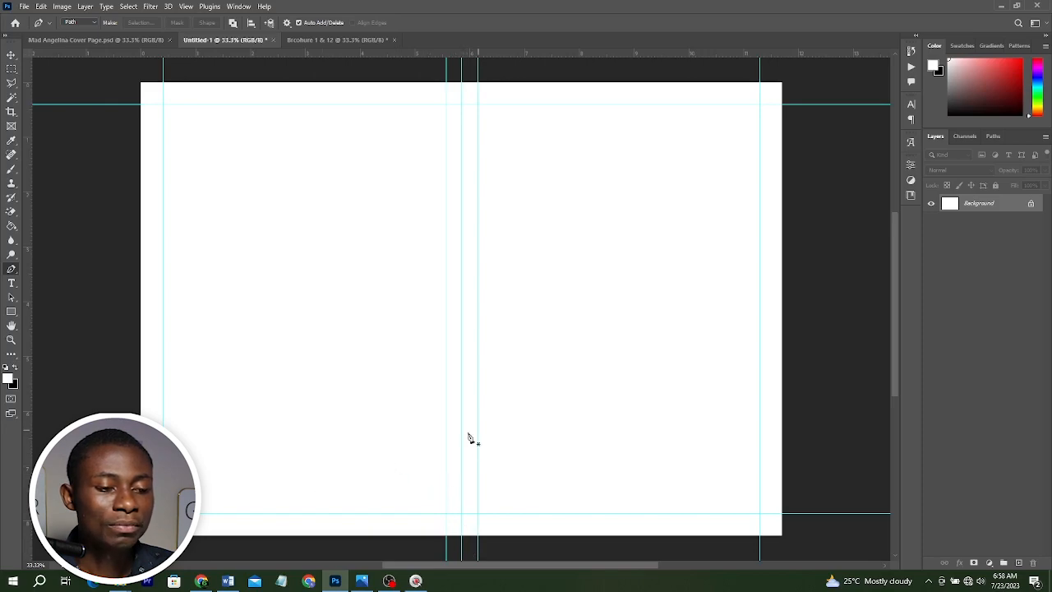
{"action": "left_click", "coordinate": [786, 402]}
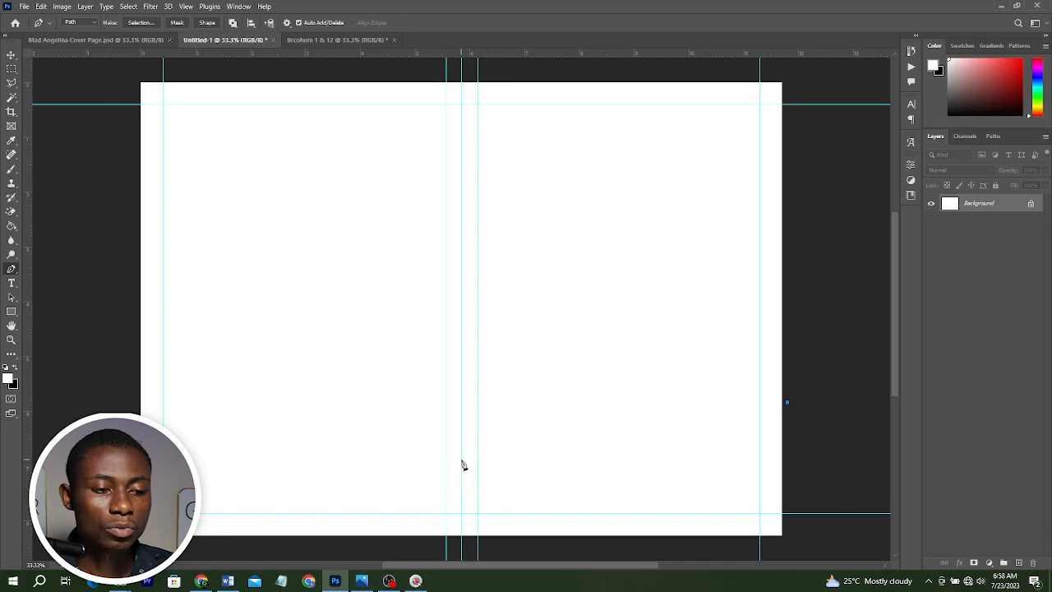
{"action": "left_click", "coordinate": [445, 455]}
{"action": "left_click", "coordinate": [436, 546]}
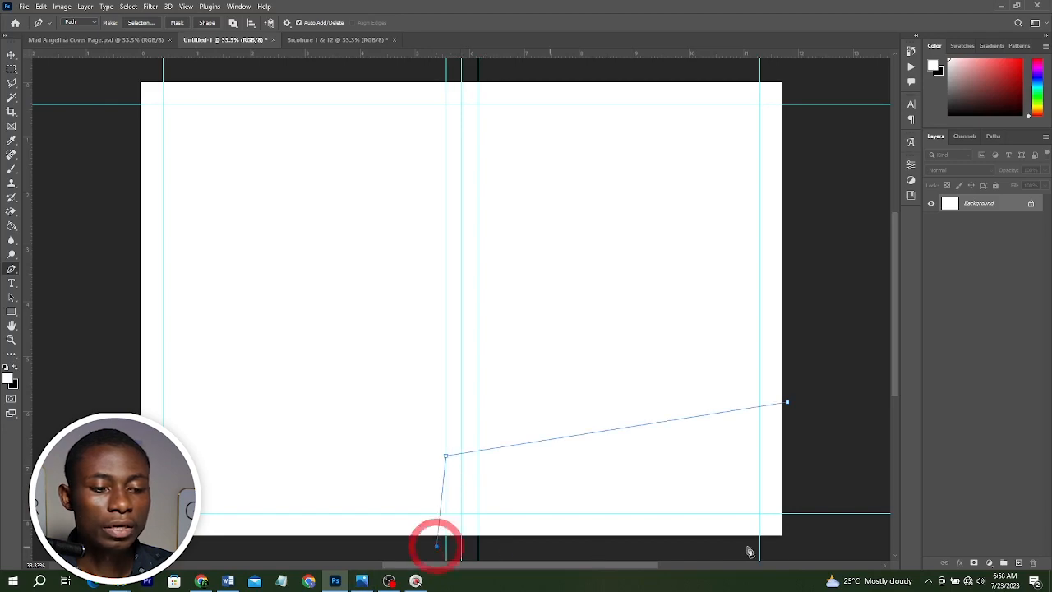
{"action": "left_click", "coordinate": [802, 544]}
{"action": "left_click", "coordinate": [786, 403]}
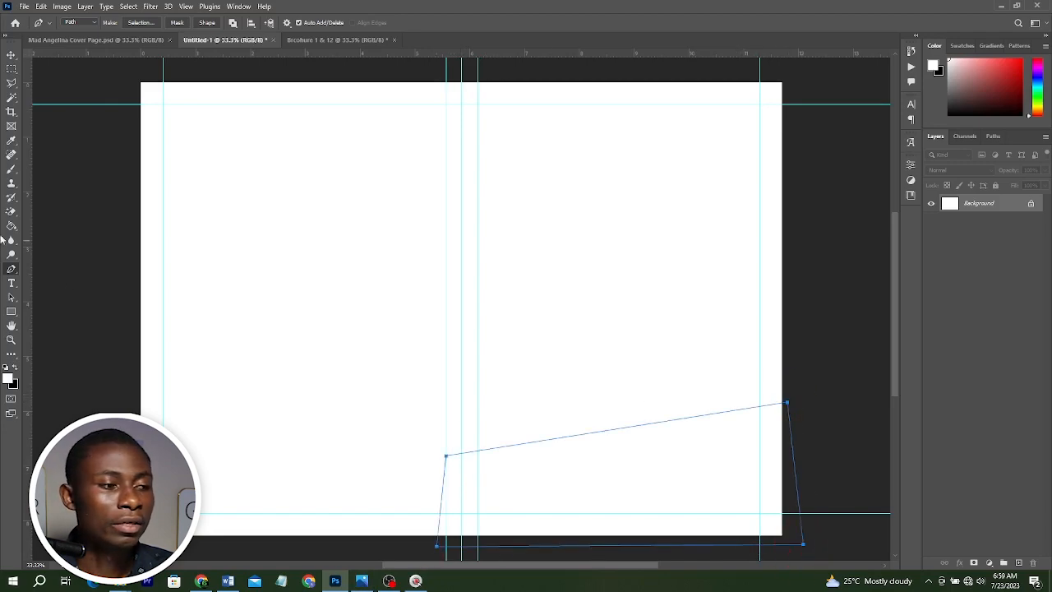
Switch to the Curvature Pen Tool and add a point on the path's top edge, bending it upward into a curve.
{"action": "right_click", "coordinate": [11, 255]}
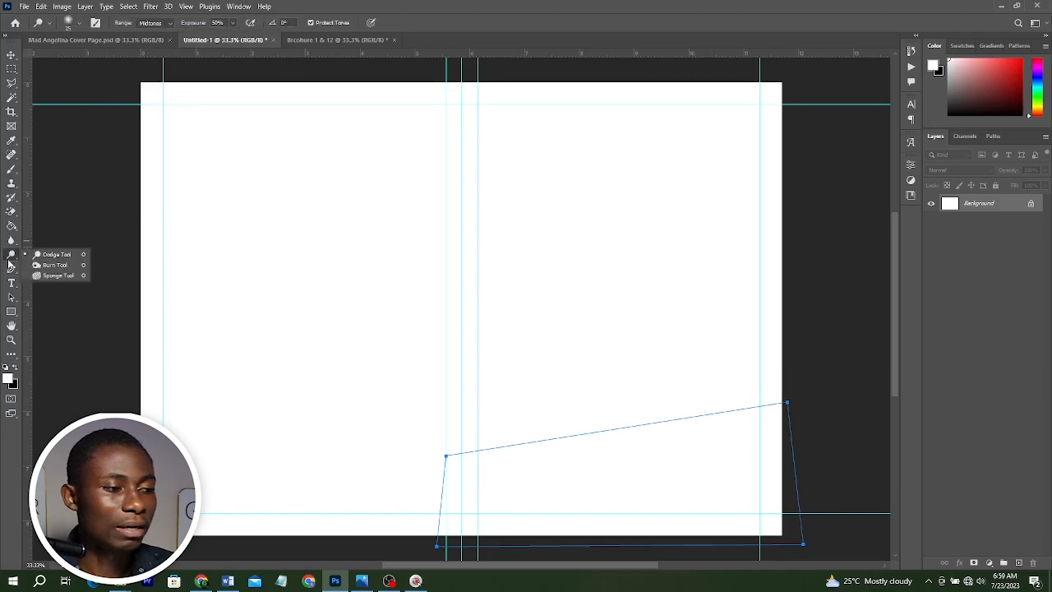
{"action": "left_click", "coordinate": [11, 269]}
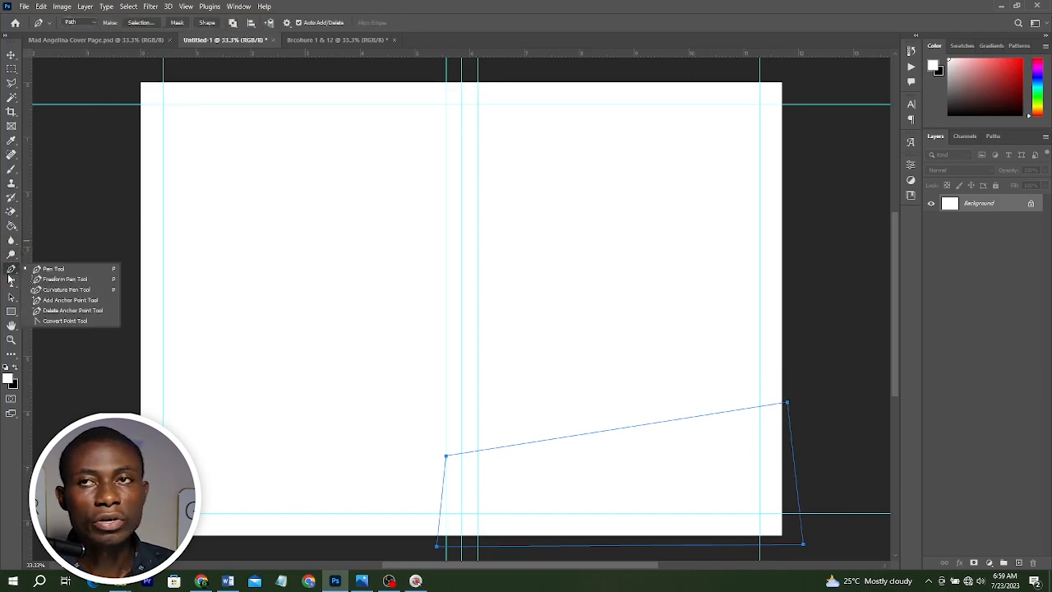
{"action": "left_click", "coordinate": [66, 289]}
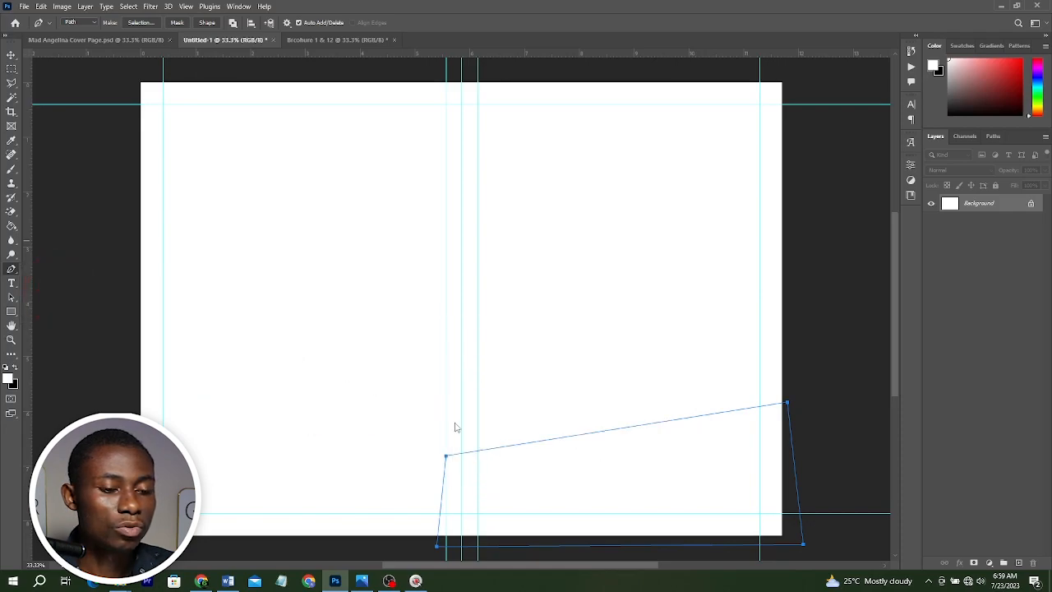
{"action": "left_click", "coordinate": [553, 440]}
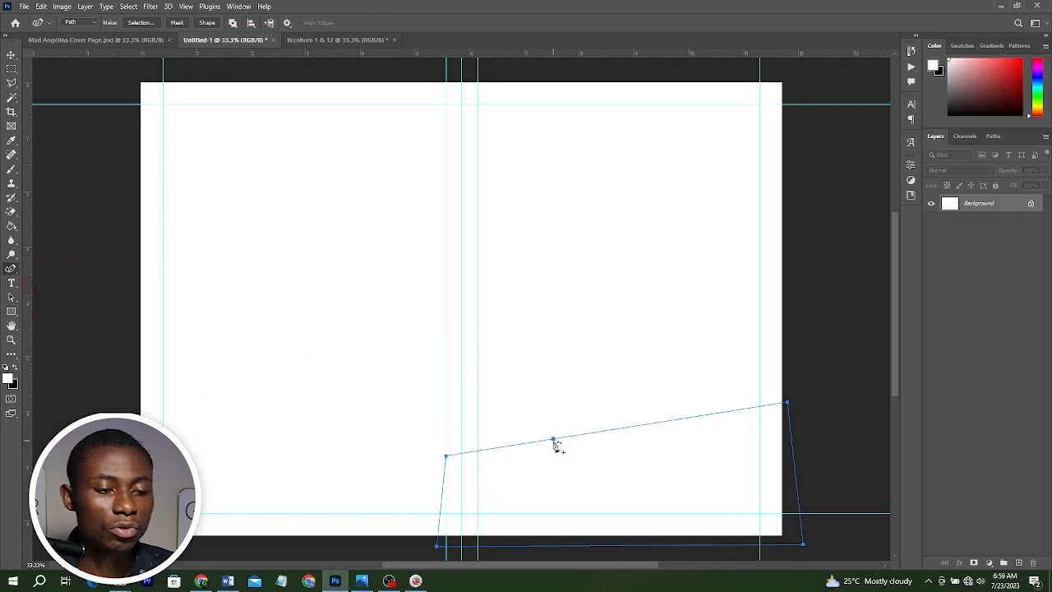
{"action": "key", "text": "alt+Tab"}
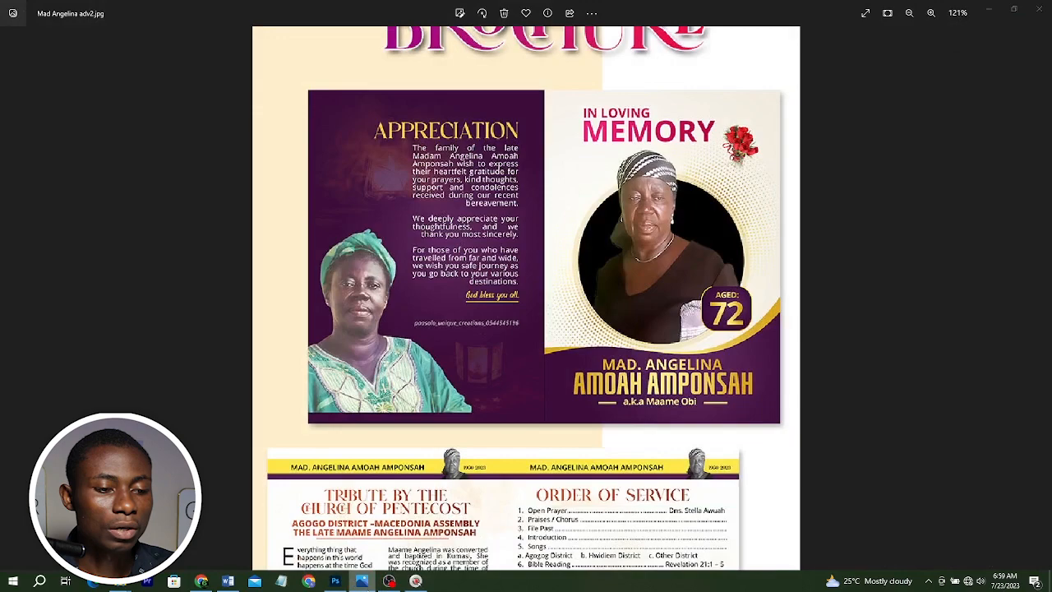
{"action": "key", "text": "alt+Tab"}
{"action": "left_click_drag", "start_coordinate": [509, 449], "coordinate": [508, 427]}
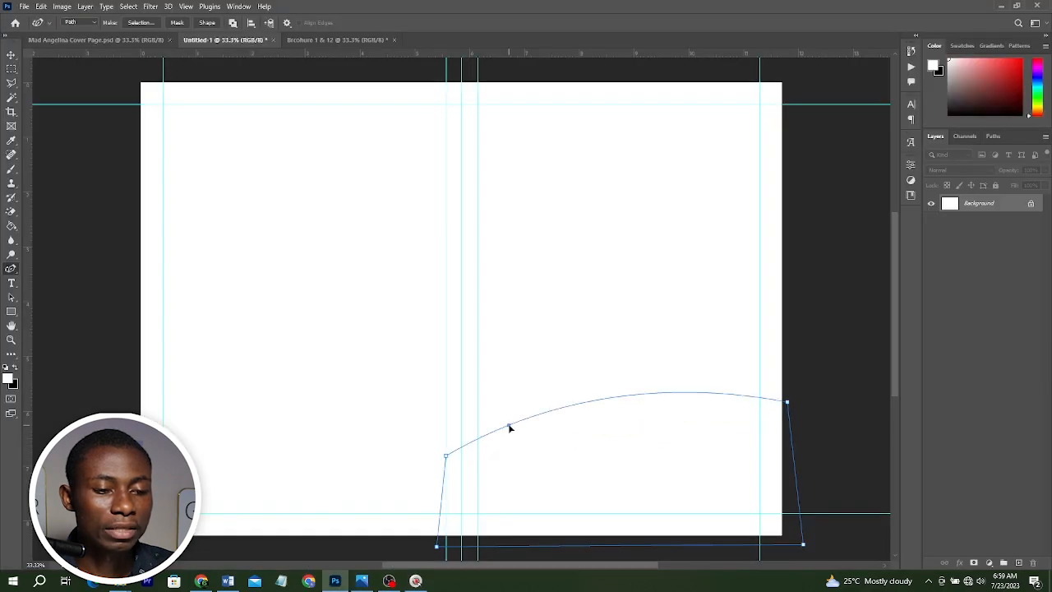
Add a second point on the top edge, pull it down and raise the upper right corner to form a wave.
{"action": "left_click", "coordinate": [656, 398]}
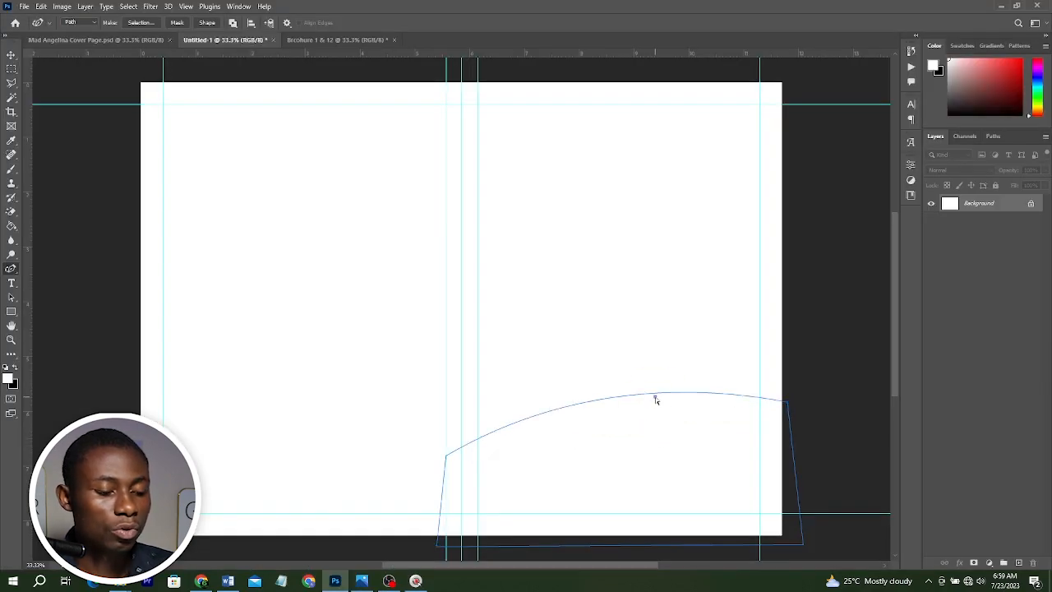
{"action": "left_click_drag", "start_coordinate": [658, 396], "coordinate": [659, 434]}
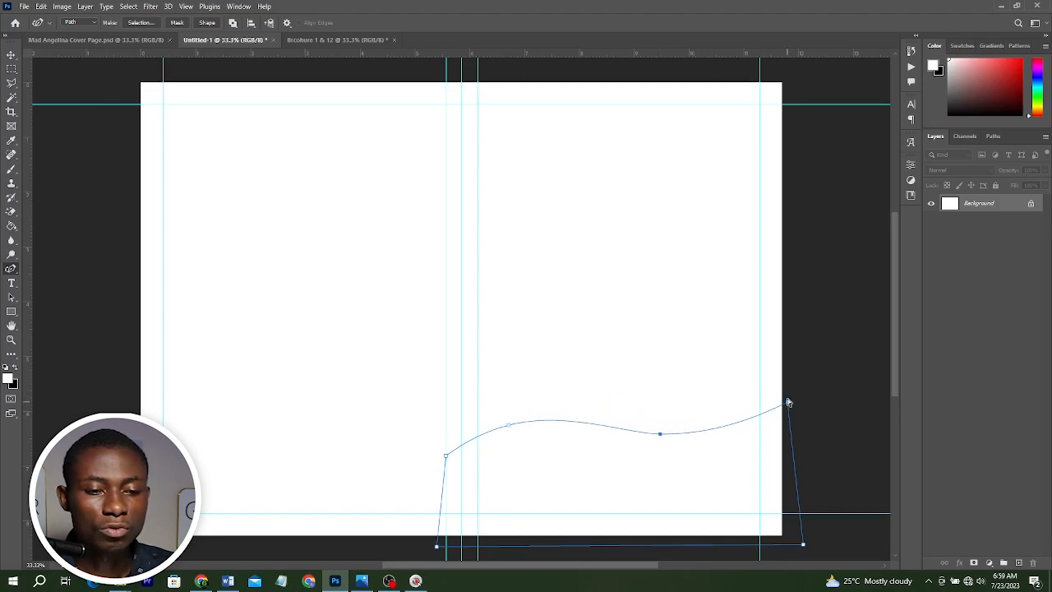
{"action": "left_click_drag", "start_coordinate": [787, 402], "coordinate": [789, 371]}
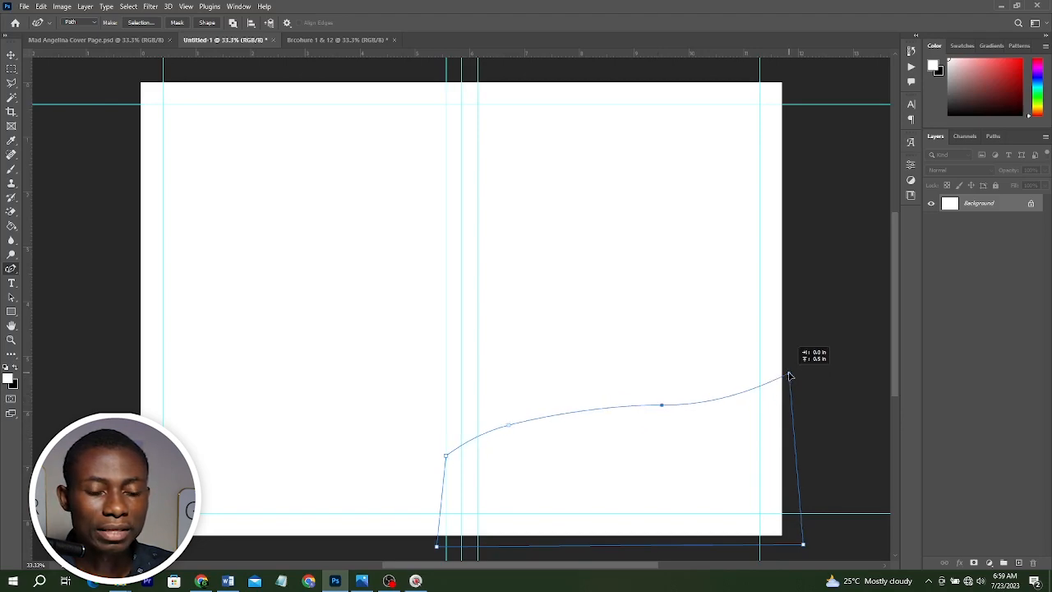
{"action": "left_click_drag", "start_coordinate": [662, 406], "coordinate": [653, 437]}
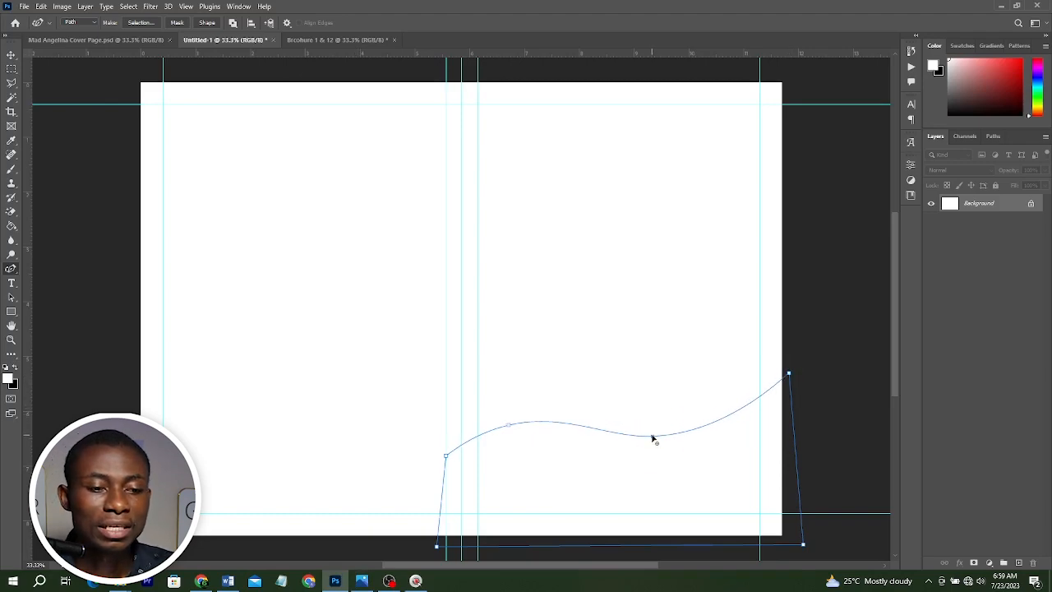
{"action": "left_click", "coordinate": [652, 437]}
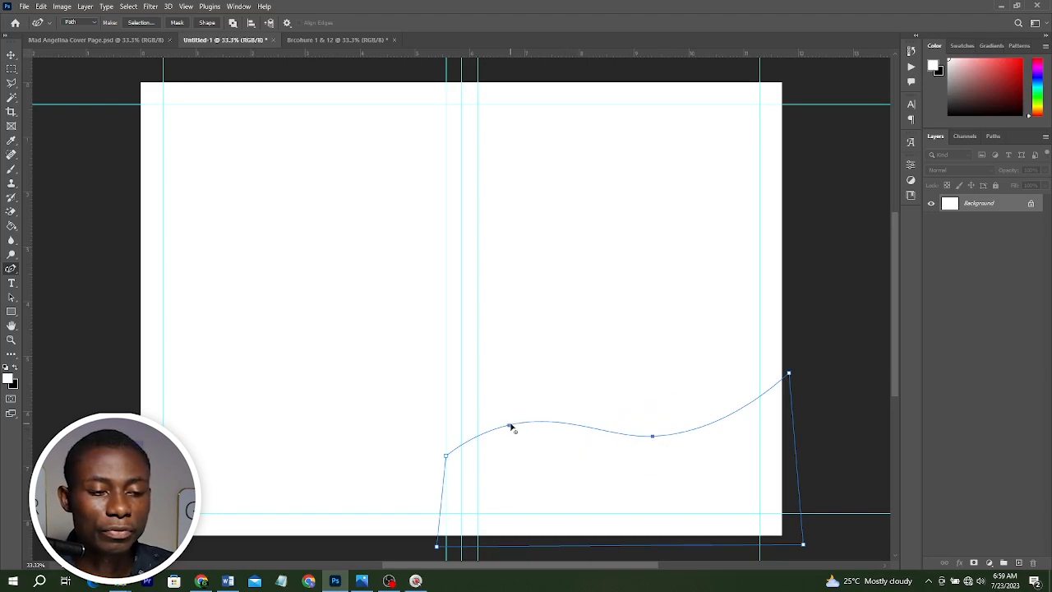
{"action": "left_click_drag", "start_coordinate": [509, 425], "coordinate": [505, 428]}
{"action": "left_click_drag", "start_coordinate": [652, 436], "coordinate": [655, 438]}
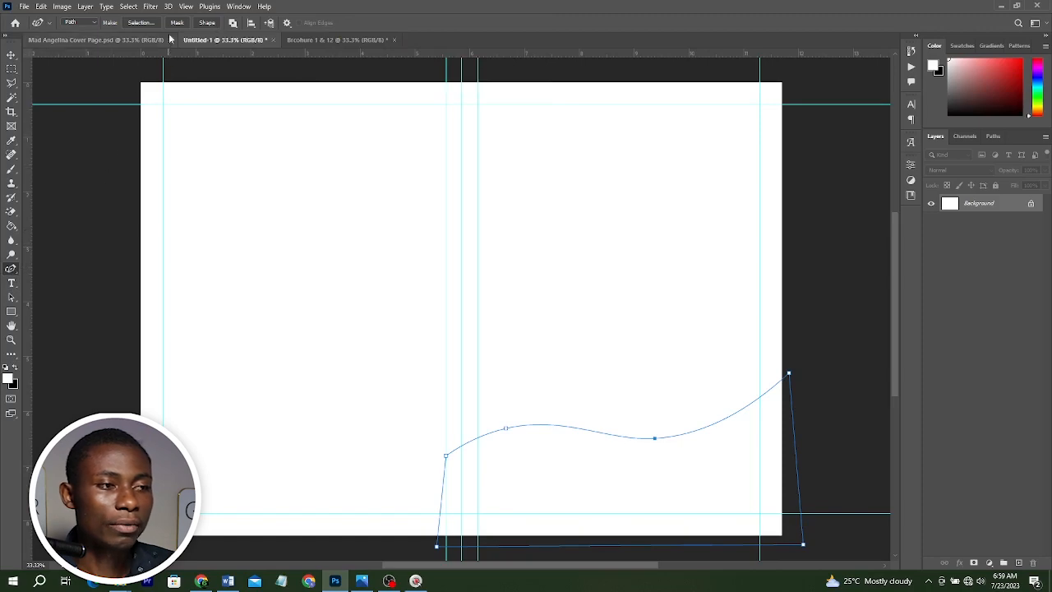
Convert the wave path into a shape layer.
{"action": "left_click", "coordinate": [12, 55]}
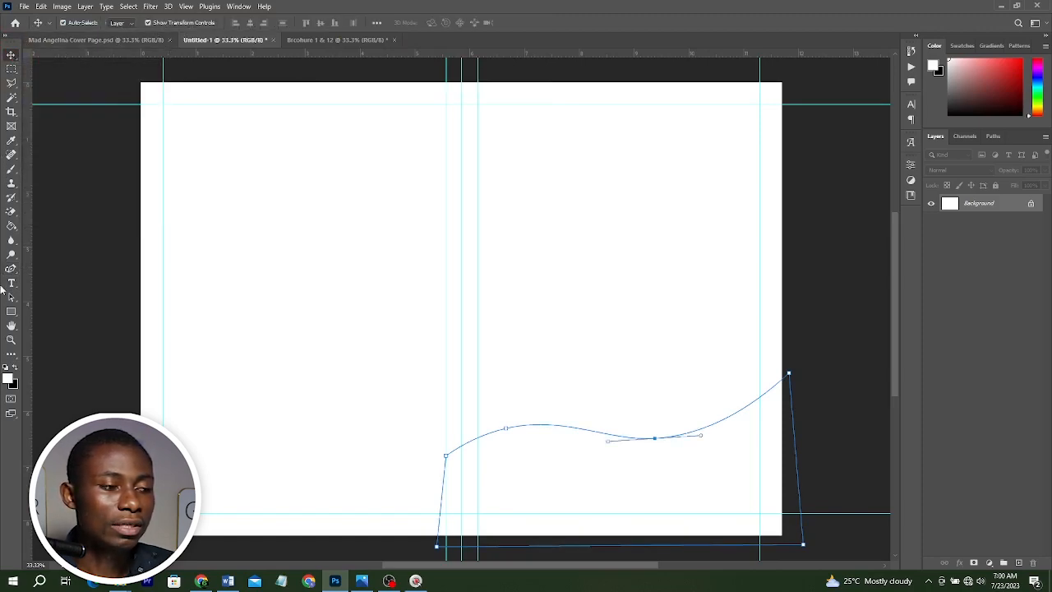
{"action": "right_click", "coordinate": [12, 311]}
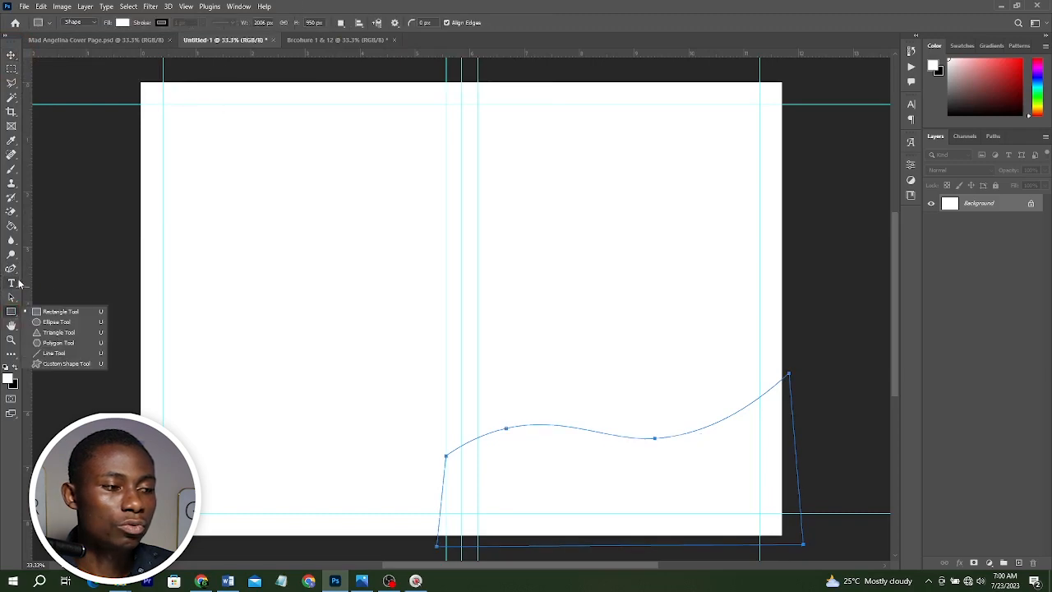
{"action": "right_click", "coordinate": [12, 269]}
{"action": "left_click", "coordinate": [206, 23]}
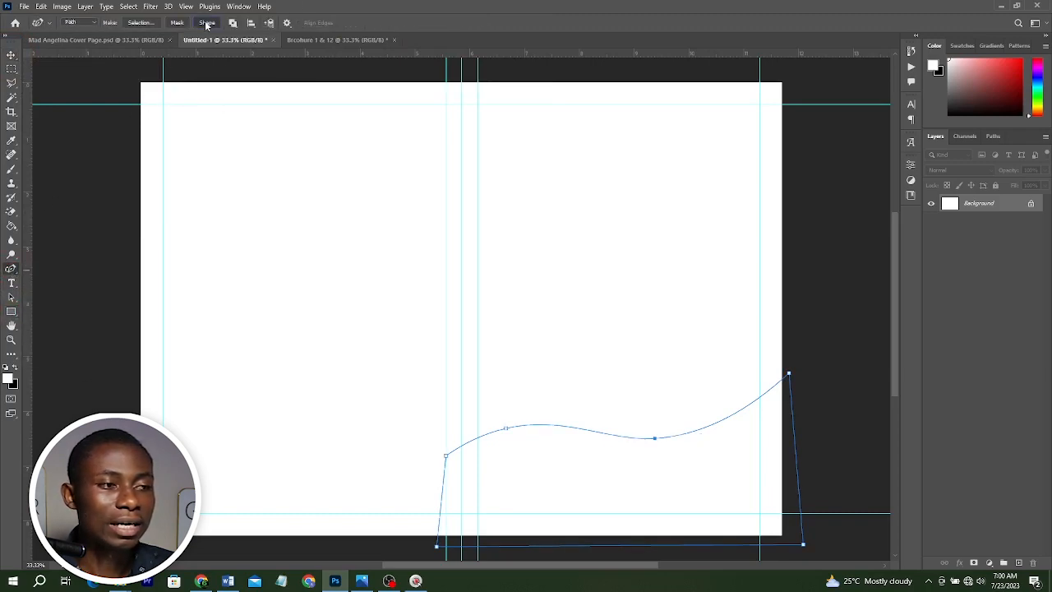
{"action": "left_click", "coordinate": [712, 424]}
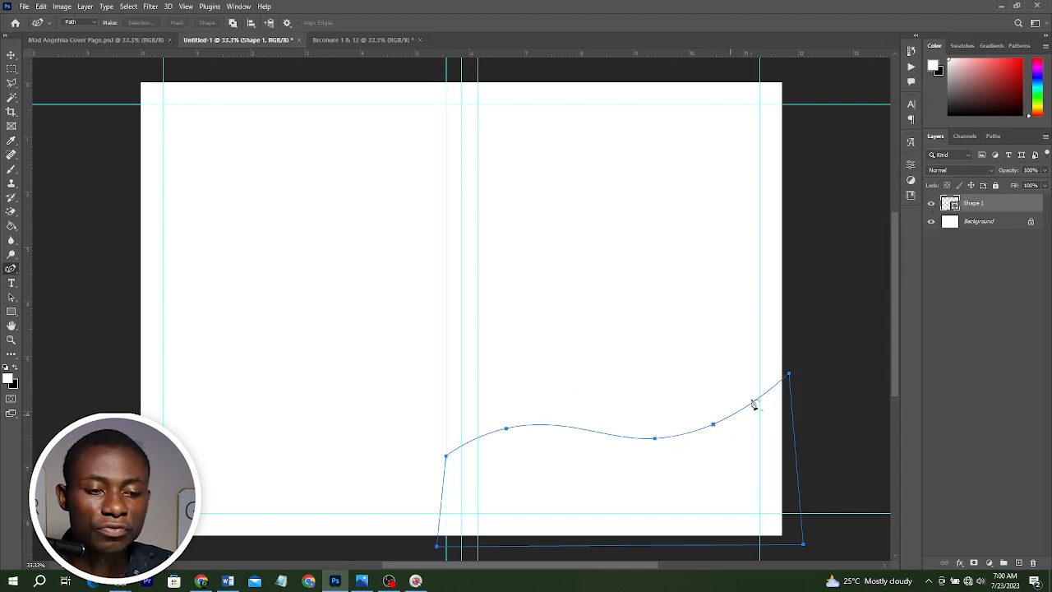
Set the wave shape's fill colour to red in the colour picker.
{"action": "double_click", "coordinate": [953, 205]}
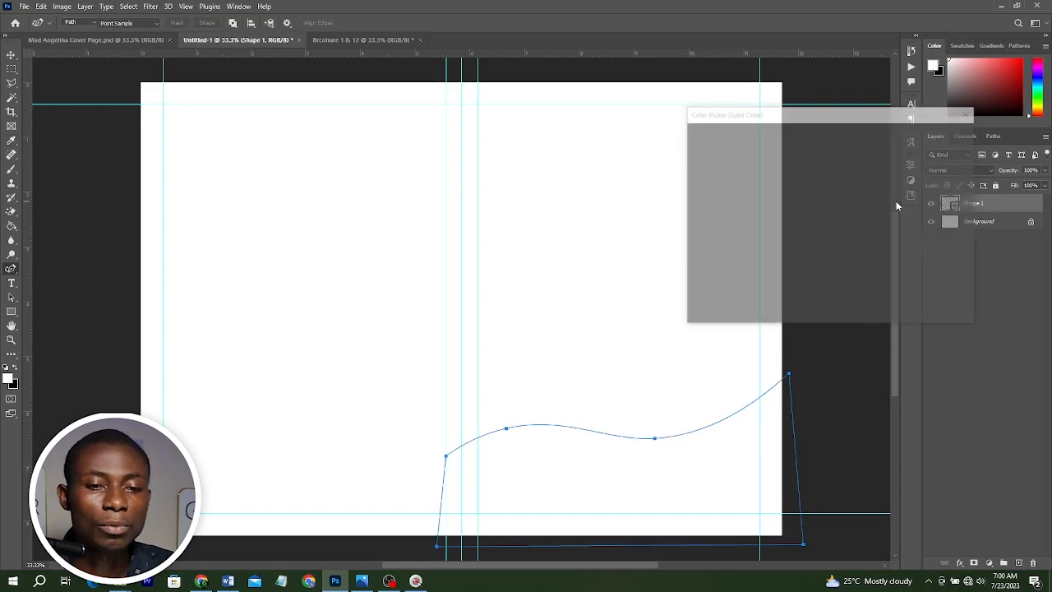
{"action": "left_click", "coordinate": [787, 173]}
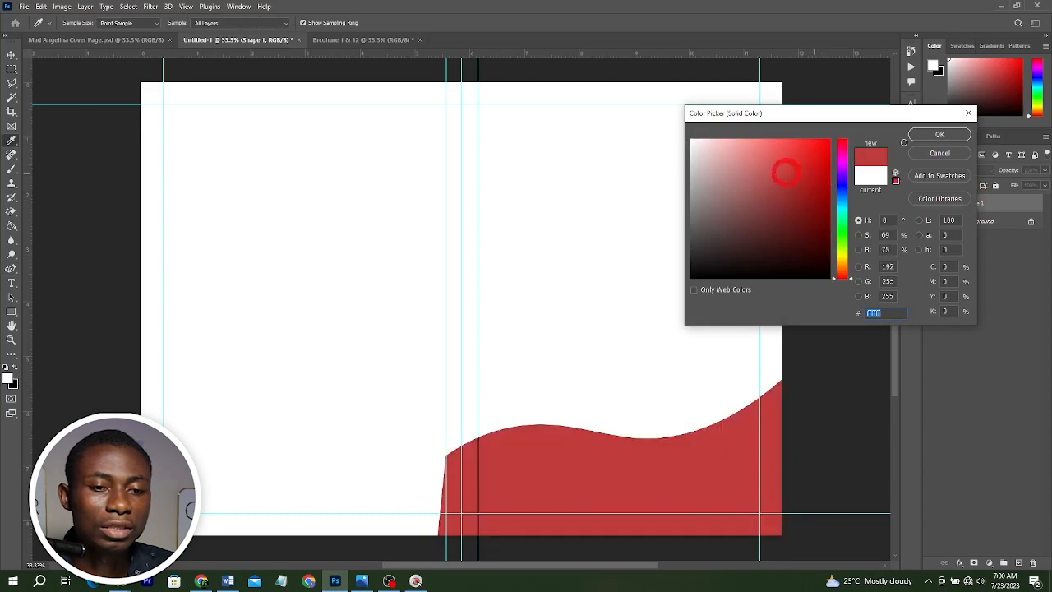
{"action": "left_click", "coordinate": [939, 134]}
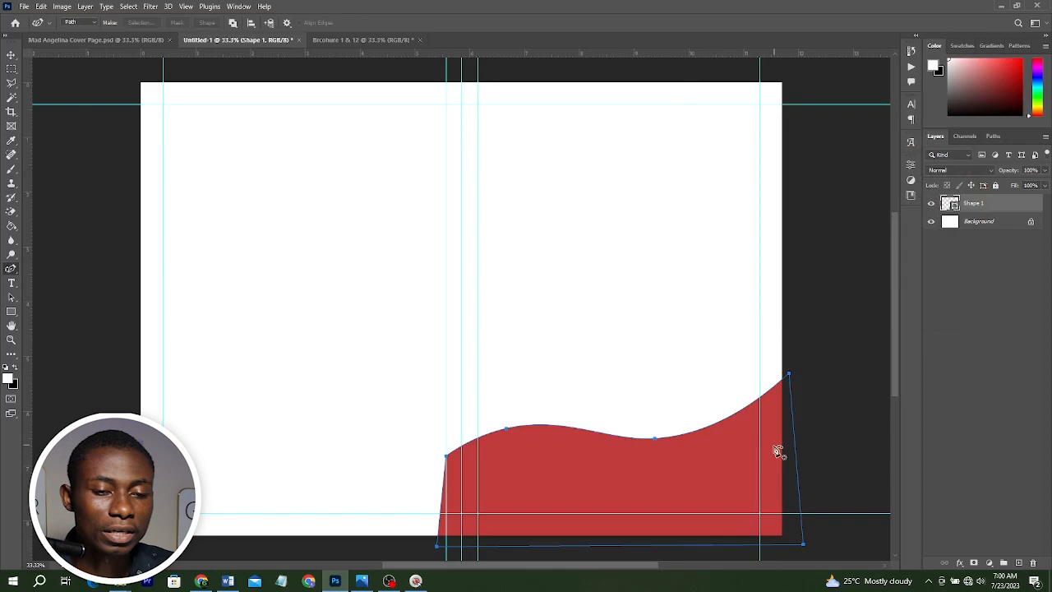
Add a new layer and draw a second closed Pen Tool path above the red wave, from the centre fold to the right edge.
{"action": "right_click", "coordinate": [14, 275]}
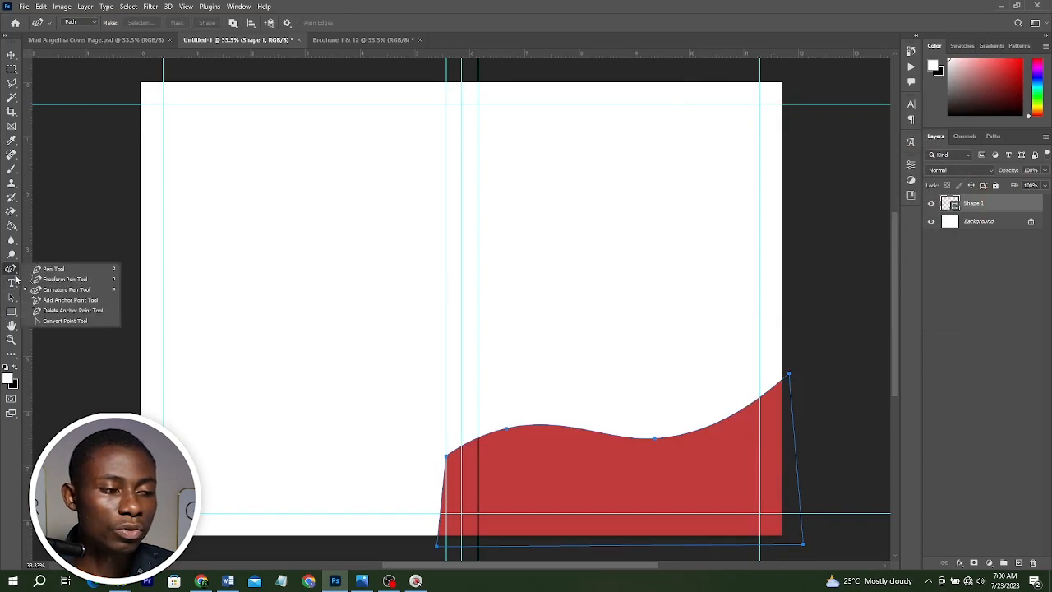
{"action": "left_click", "coordinate": [52, 269]}
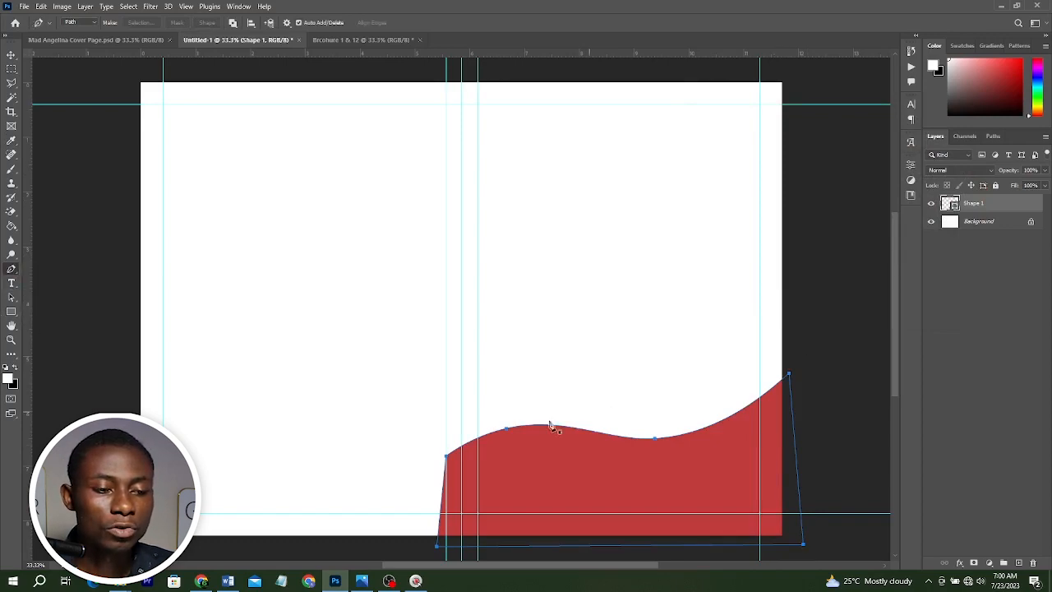
{"action": "left_click", "coordinate": [1018, 563]}
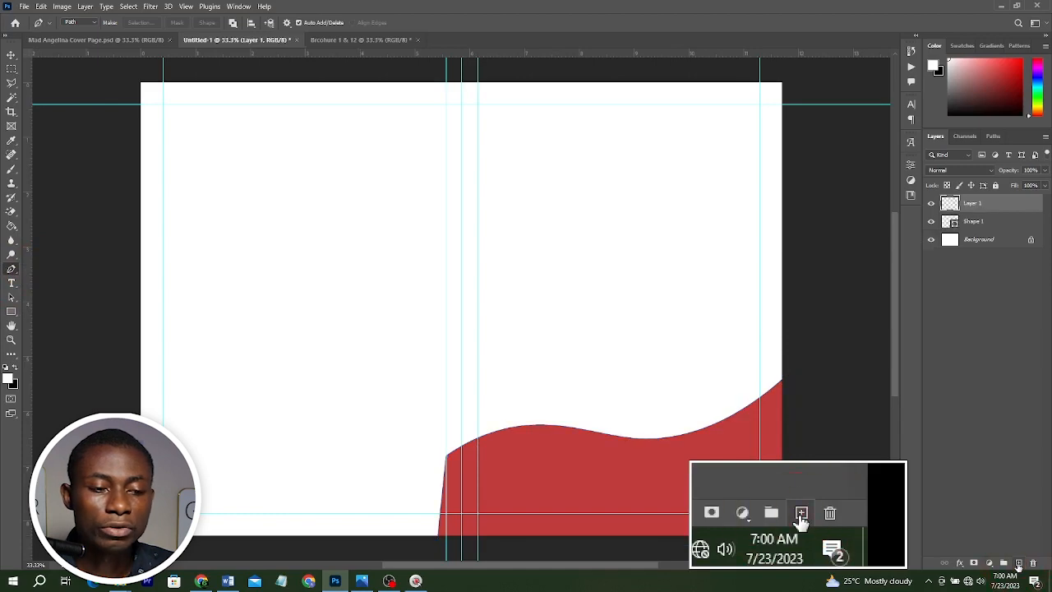
{"action": "left_click", "coordinate": [445, 430]}
{"action": "left_click_drag", "start_coordinate": [783, 344], "coordinate": [796, 498]}
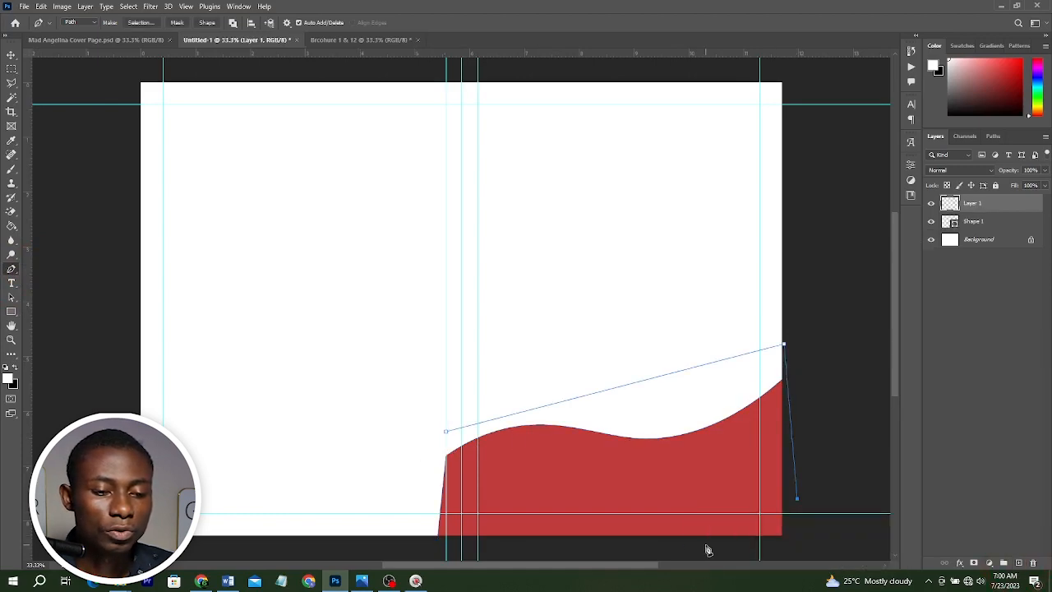
{"action": "left_click_drag", "start_coordinate": [790, 553], "coordinate": [432, 555]}
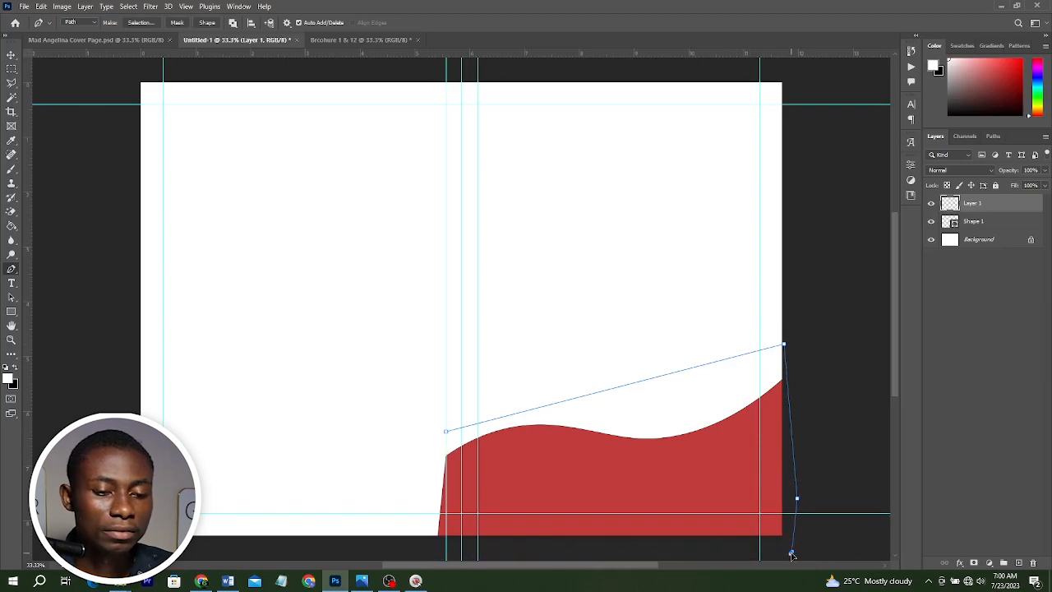
{"action": "left_click", "coordinate": [446, 432]}
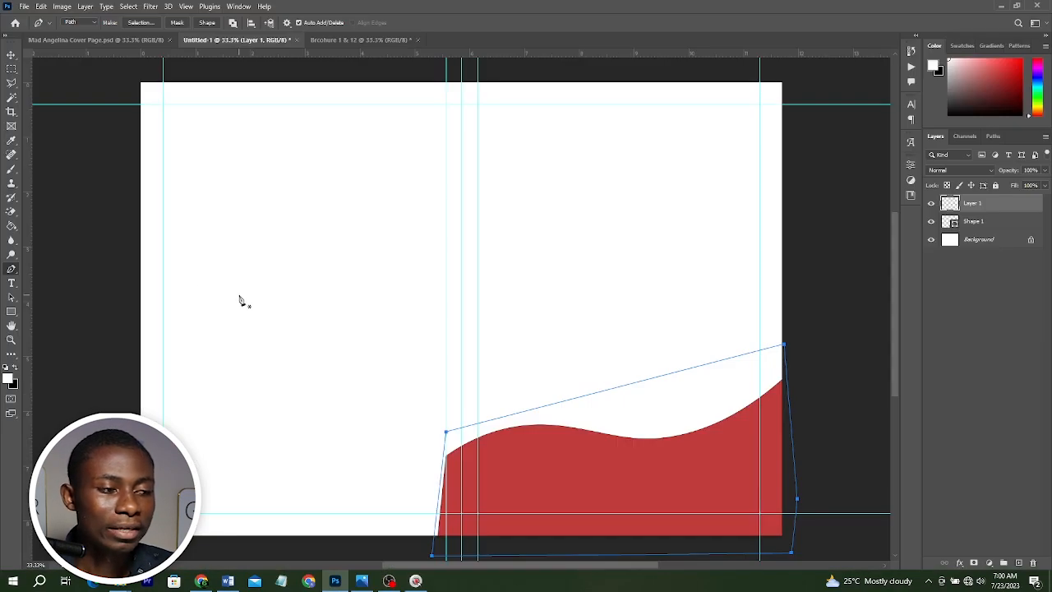
With the Add Anchor Point Tool, add points to the second path and reshape its top edge into a wave above the red wave.
{"action": "right_click", "coordinate": [11, 275]}
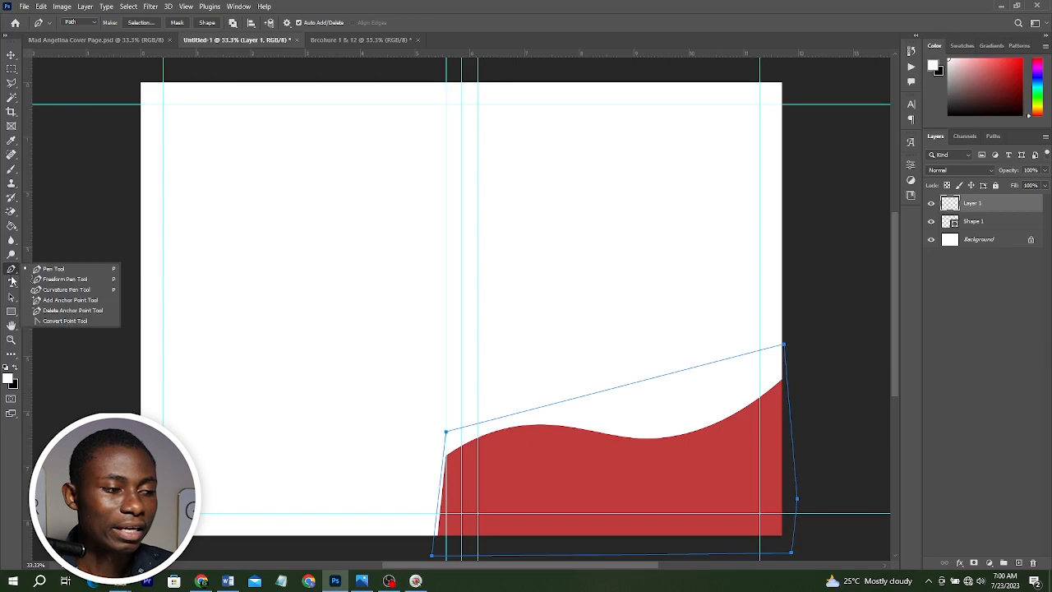
{"action": "left_click", "coordinate": [72, 288]}
{"action": "left_click_drag", "start_coordinate": [678, 376], "coordinate": [710, 411]}
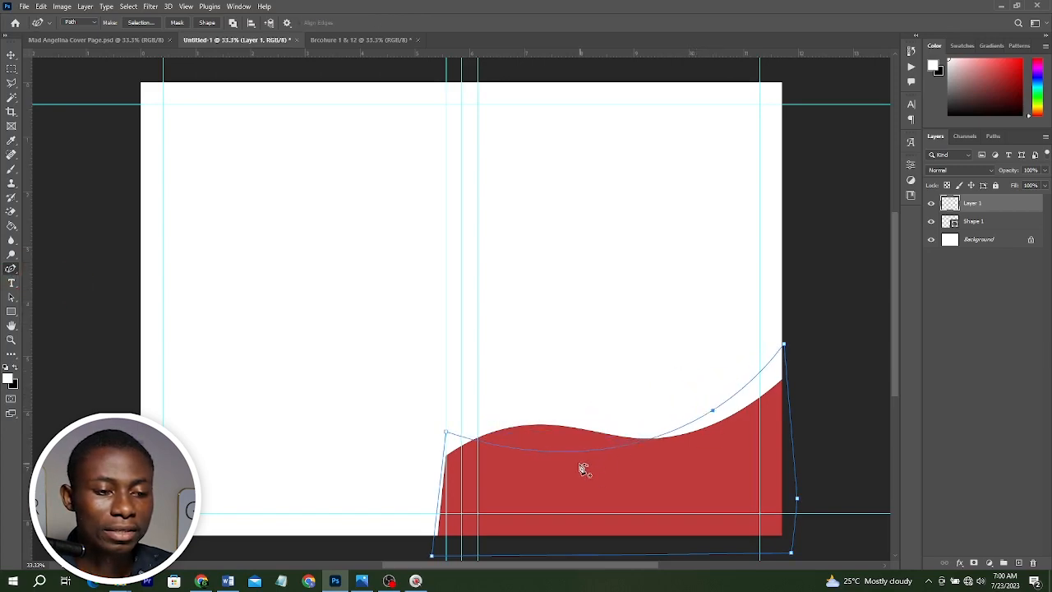
{"action": "left_click_drag", "start_coordinate": [547, 451], "coordinate": [543, 424]}
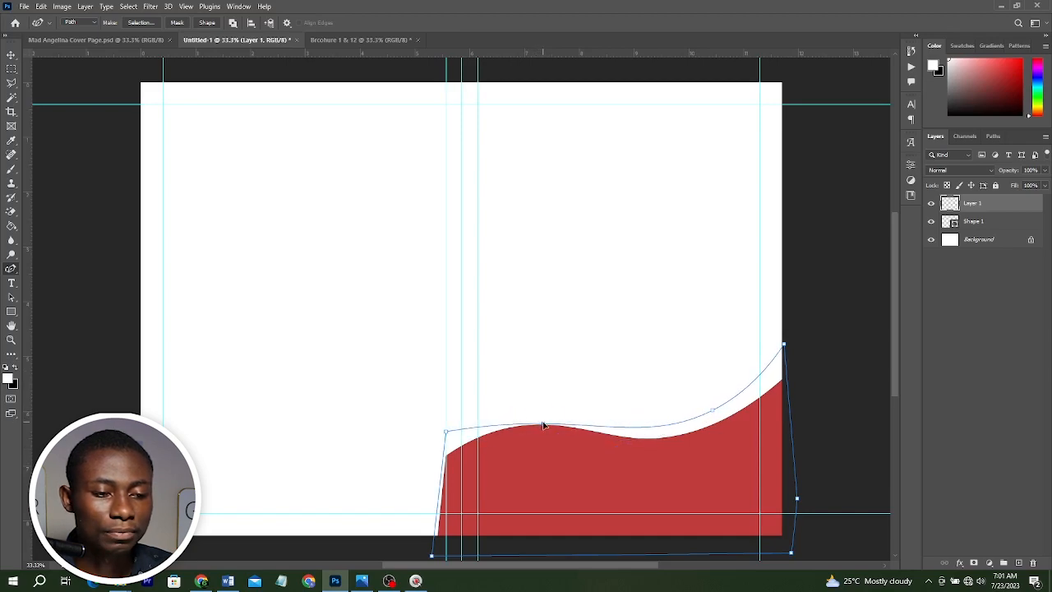
{"action": "mouse_move", "coordinate": [712, 410]}
{"action": "left_mouse_down"}
{"action": "mouse_move", "coordinate": [580, 438]}
{"action": "mouse_move", "coordinate": [719, 410]}
{"action": "left_mouse_up"}
{"action": "left_click_drag", "start_coordinate": [784, 344], "coordinate": [787, 354]}
{"action": "left_click_drag", "start_coordinate": [720, 408], "coordinate": [723, 414]}
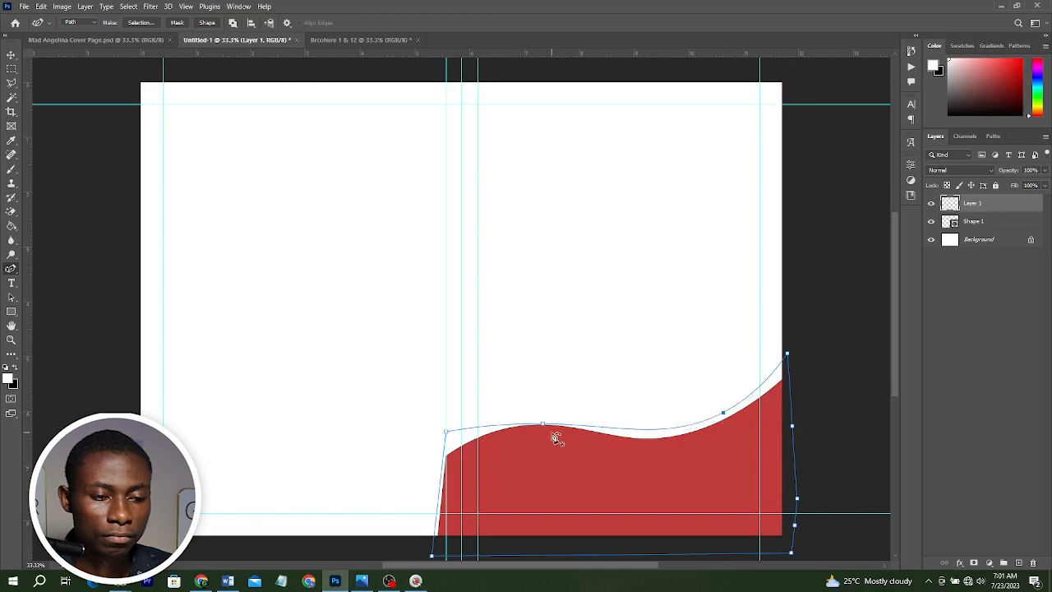
{"action": "left_click_drag", "start_coordinate": [569, 427], "coordinate": [530, 422]}
Convert the second path into a shape layer and set its fill to a darker red, b90f0f.
{"action": "left_click", "coordinate": [206, 22]}
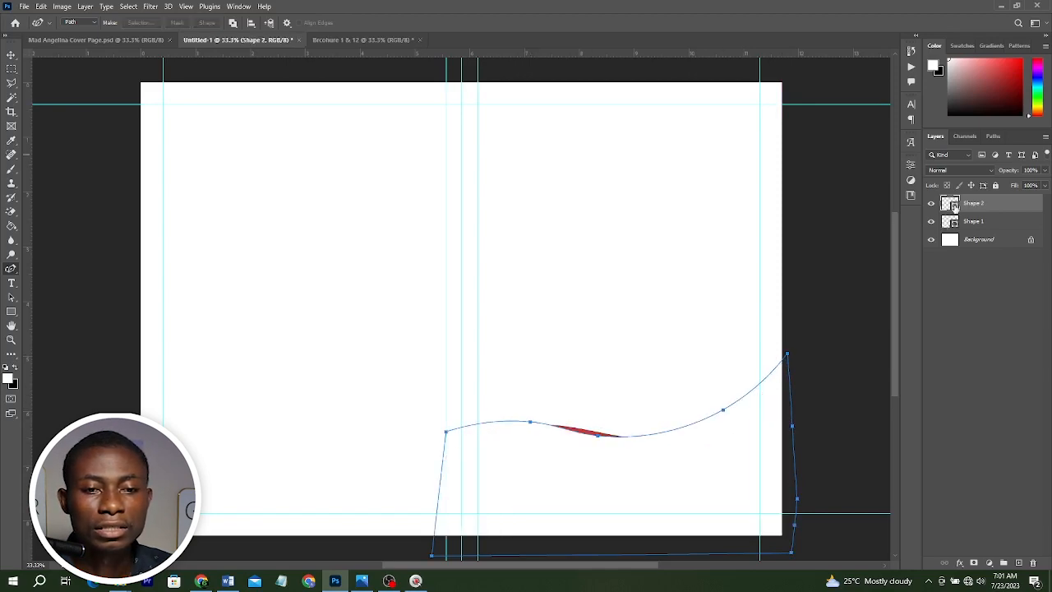
{"action": "double_click", "coordinate": [950, 204]}
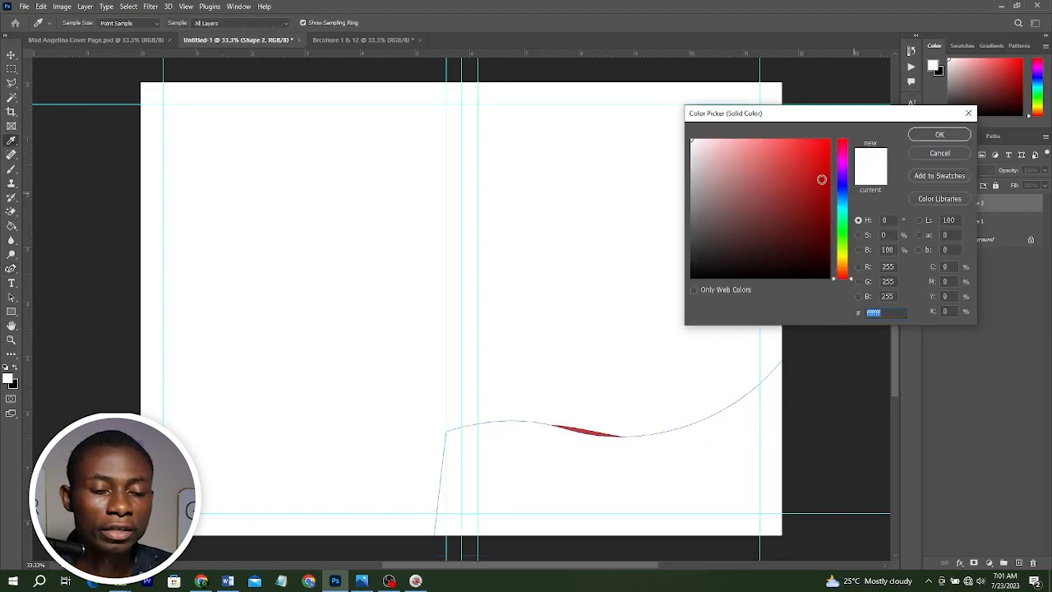
{"action": "left_click", "coordinate": [819, 177]}
{"action": "left_click", "coordinate": [939, 133]}
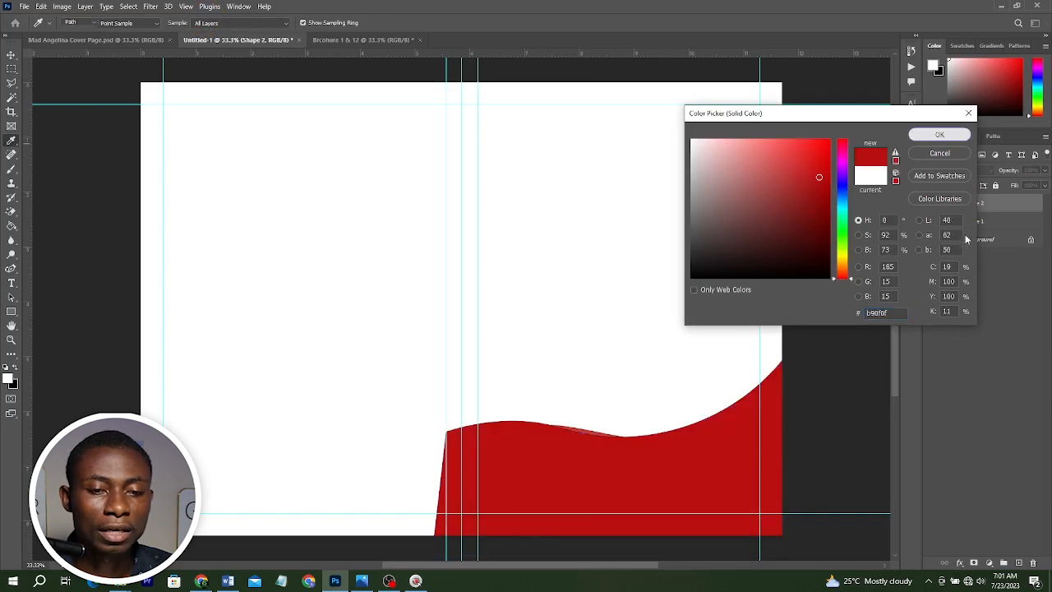
Move the darker red wave layer beneath the first wave layer.
{"action": "left_click_drag", "start_coordinate": [979, 207], "coordinate": [978, 230]}
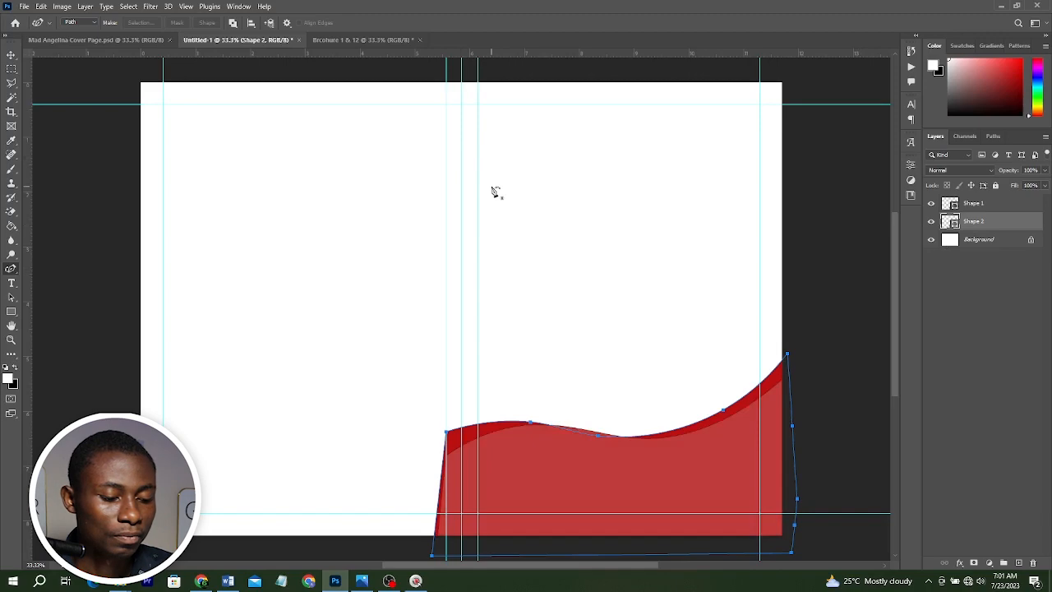
{"action": "key", "text": "v"}
{"action": "left_click", "coordinate": [590, 265]}
Select both wave shapes and set their stroke to no colour.
{"action": "scroll", "coordinate": [686, 444], "scroll_direction": "up", "scroll_amount": 3}
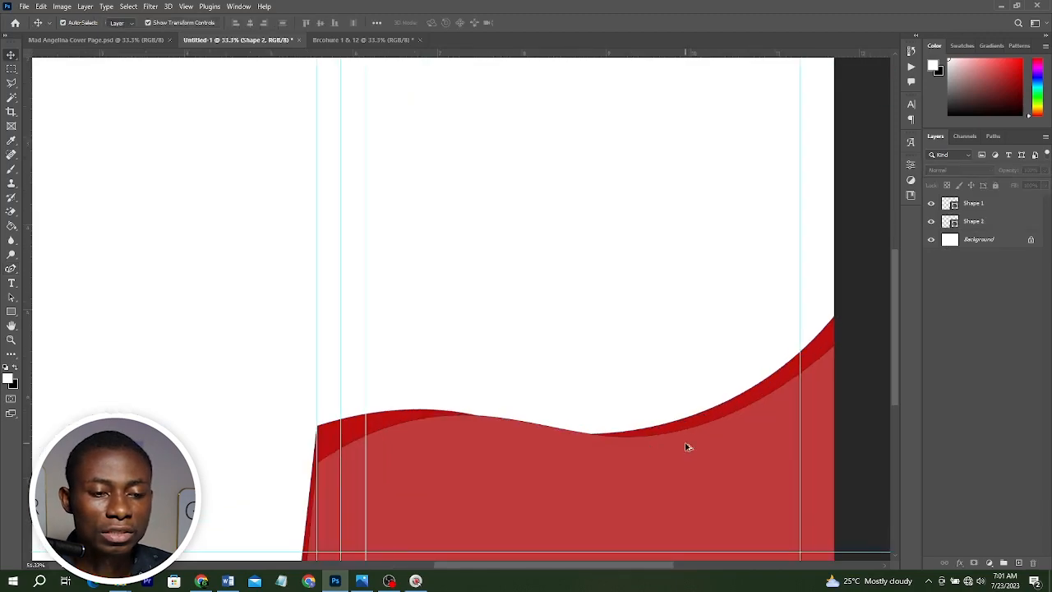
{"action": "left_click", "coordinate": [695, 441]}
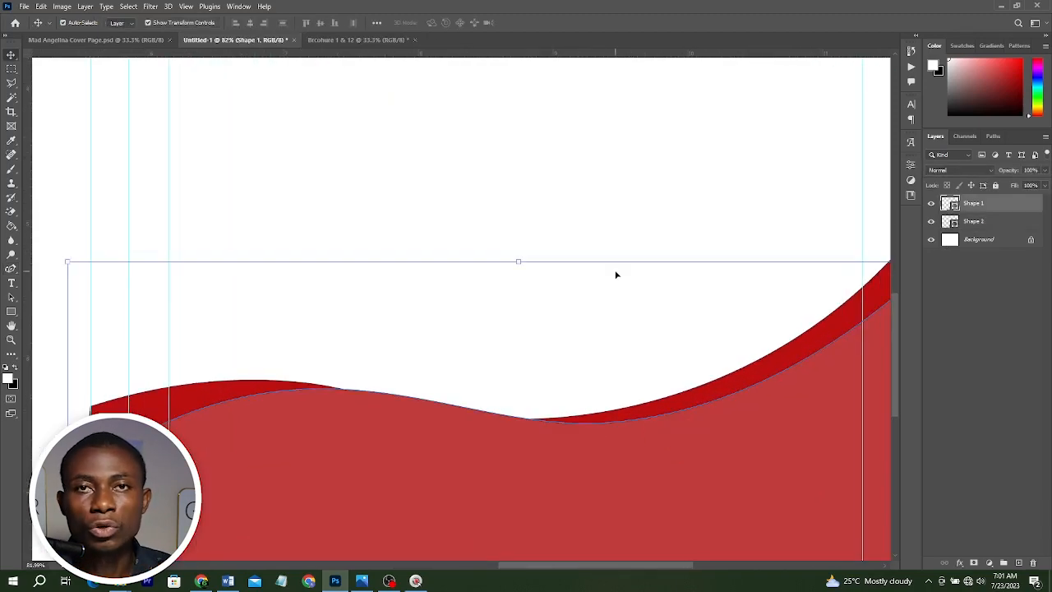
{"action": "left_click_drag", "start_coordinate": [588, 186], "coordinate": [669, 440]}
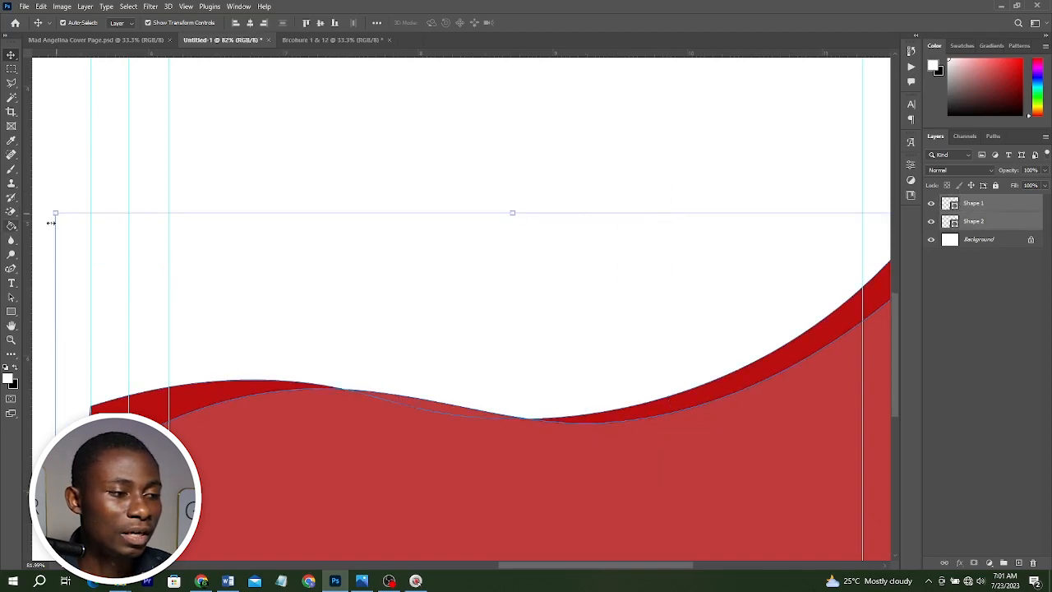
{"action": "left_click", "coordinate": [16, 315]}
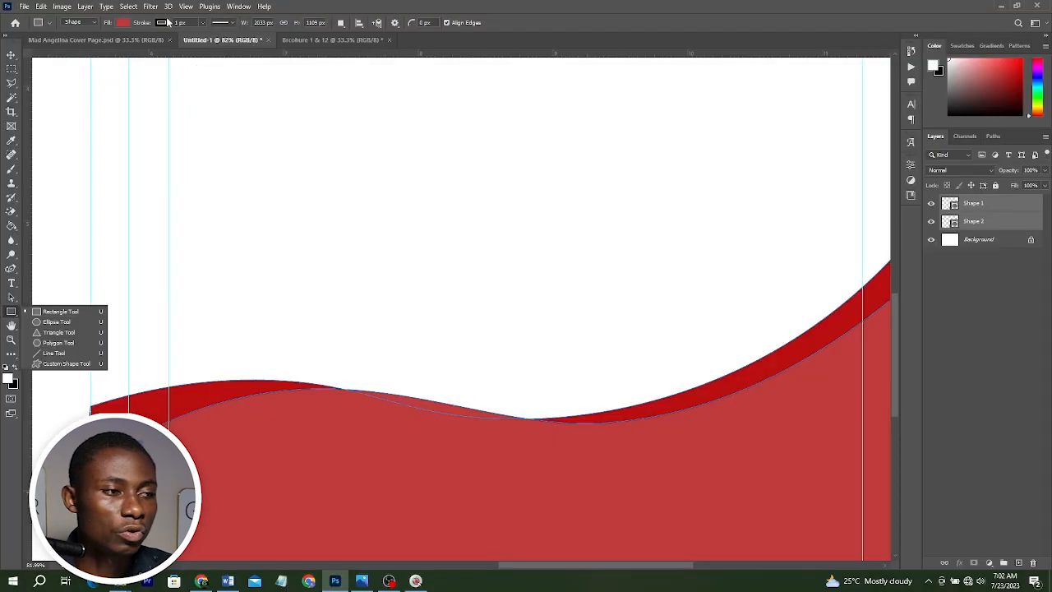
{"action": "left_click", "coordinate": [169, 23]}
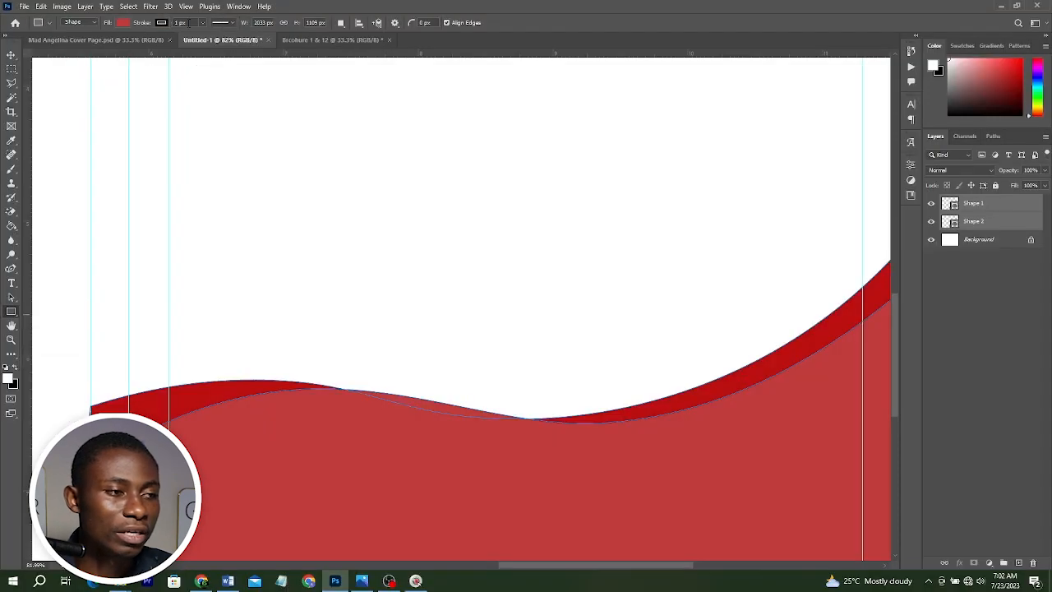
{"action": "left_click", "coordinate": [162, 22]}
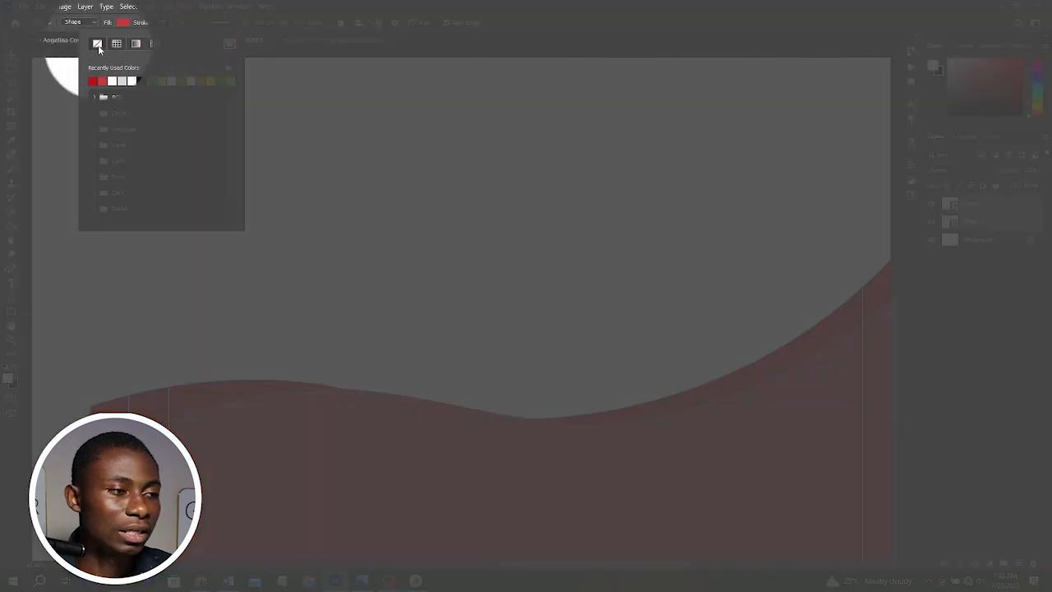
{"action": "left_click", "coordinate": [96, 44]}
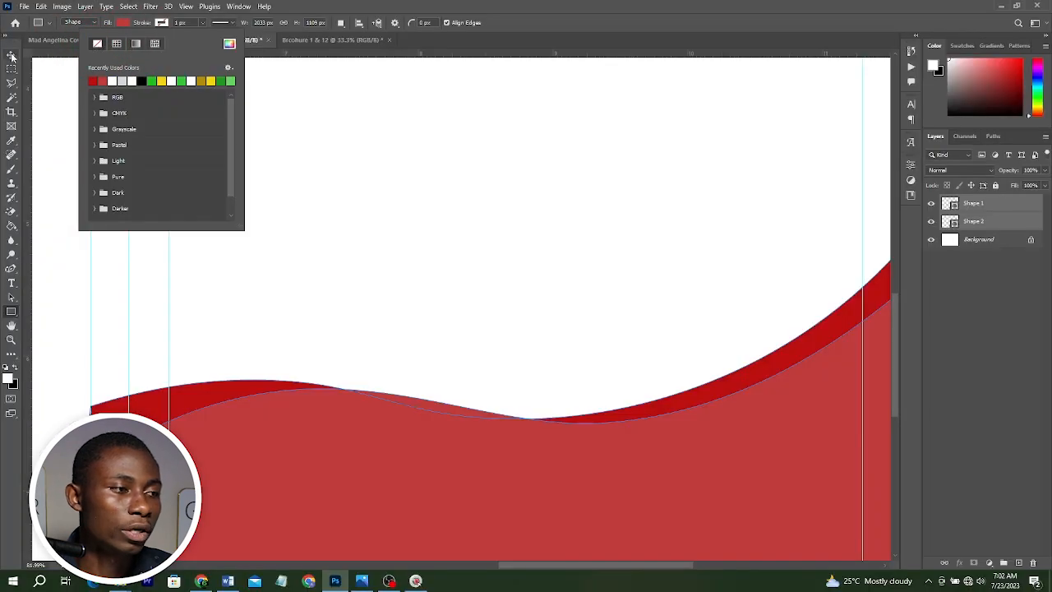
Open the reference brochure image in the photo viewer to examine its cover design.
{"action": "key", "text": "v"}
{"action": "key", "text": "ctrl+0"}
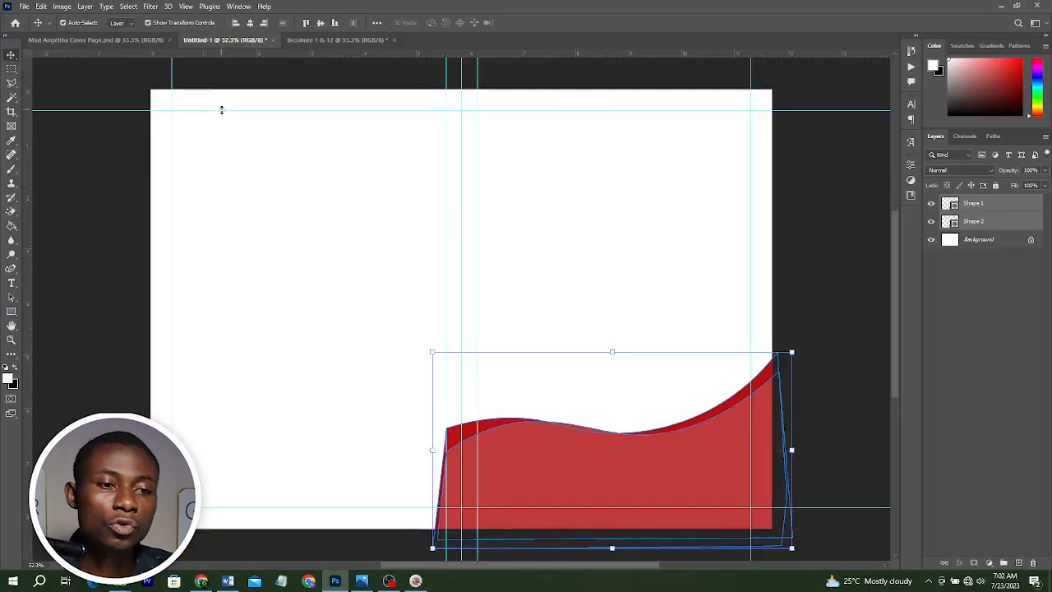
{"action": "left_click", "coordinate": [821, 249]}
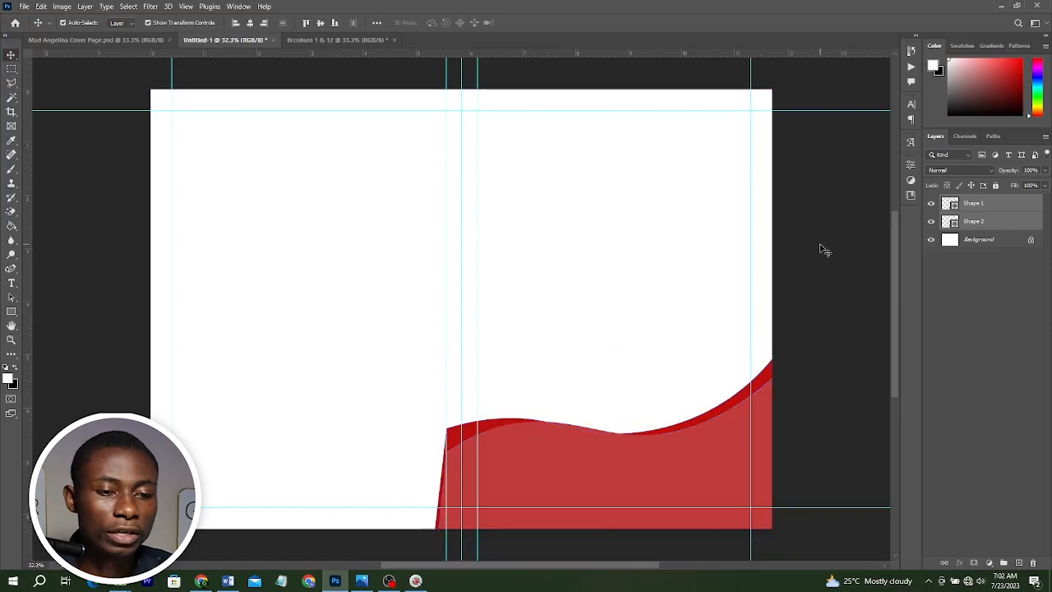
{"action": "scroll", "coordinate": [713, 300], "scroll_direction": "down", "scroll_amount": 1}
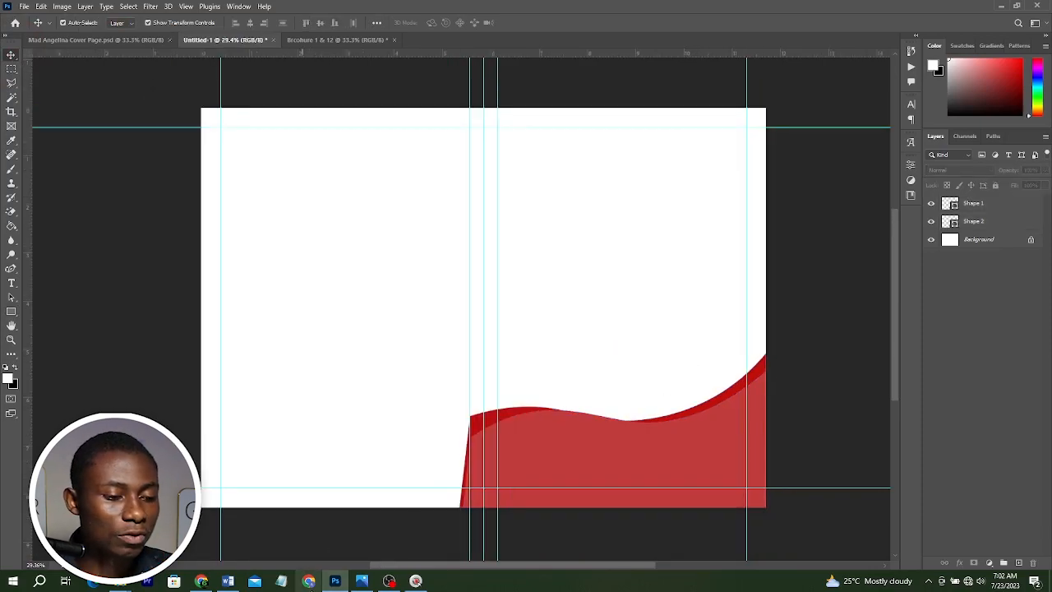
{"action": "left_click", "coordinate": [361, 582]}
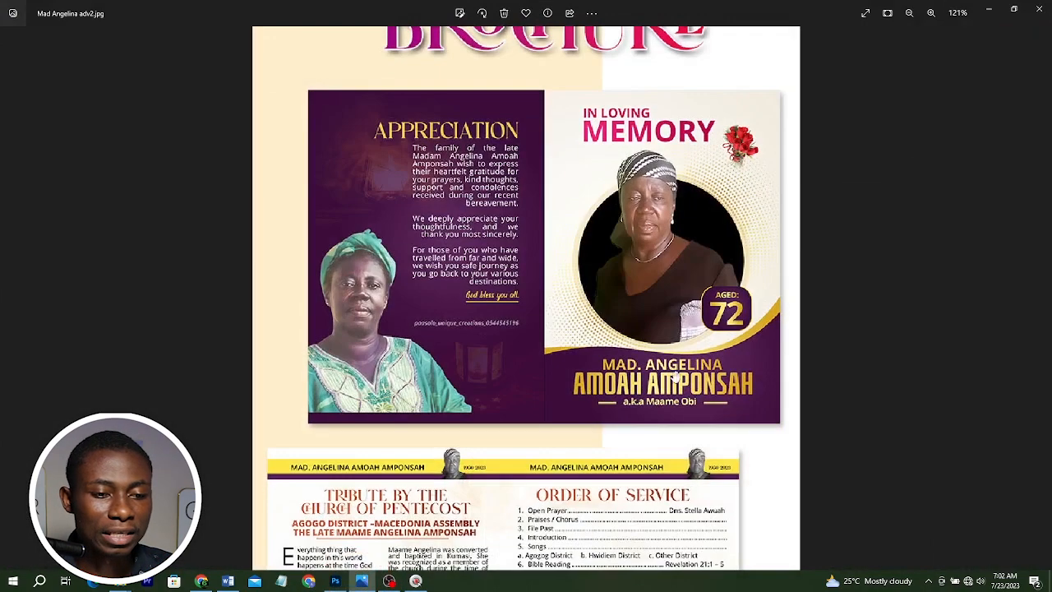
{"action": "left_click", "coordinate": [987, 7]}
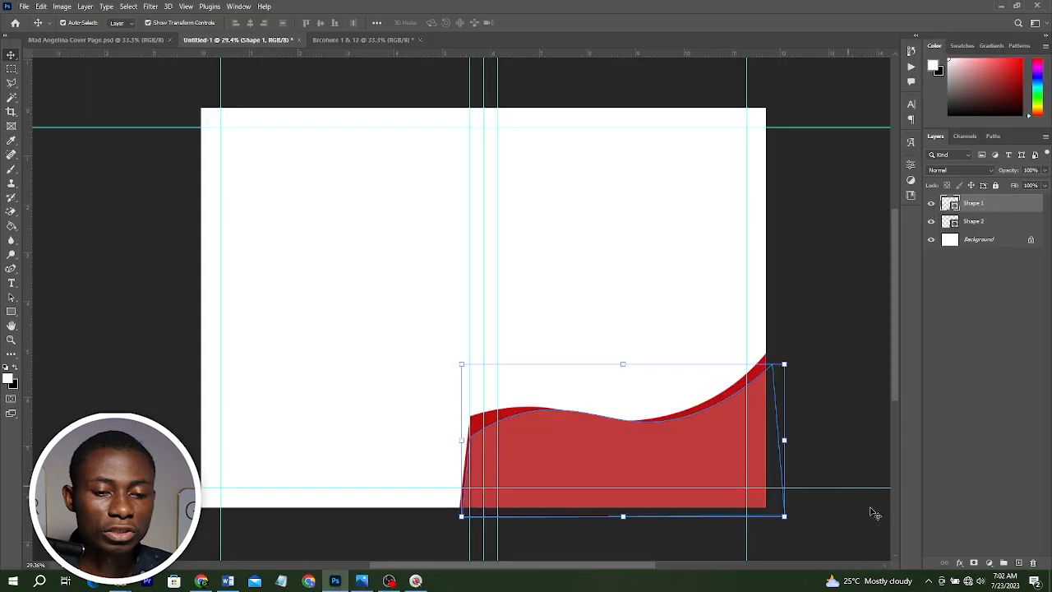
Add a Gradient Overlay layer style to the upper wave shape and pick the purple gradient preset.
{"action": "left_click", "coordinate": [961, 561]}
{"action": "left_click", "coordinate": [983, 528]}
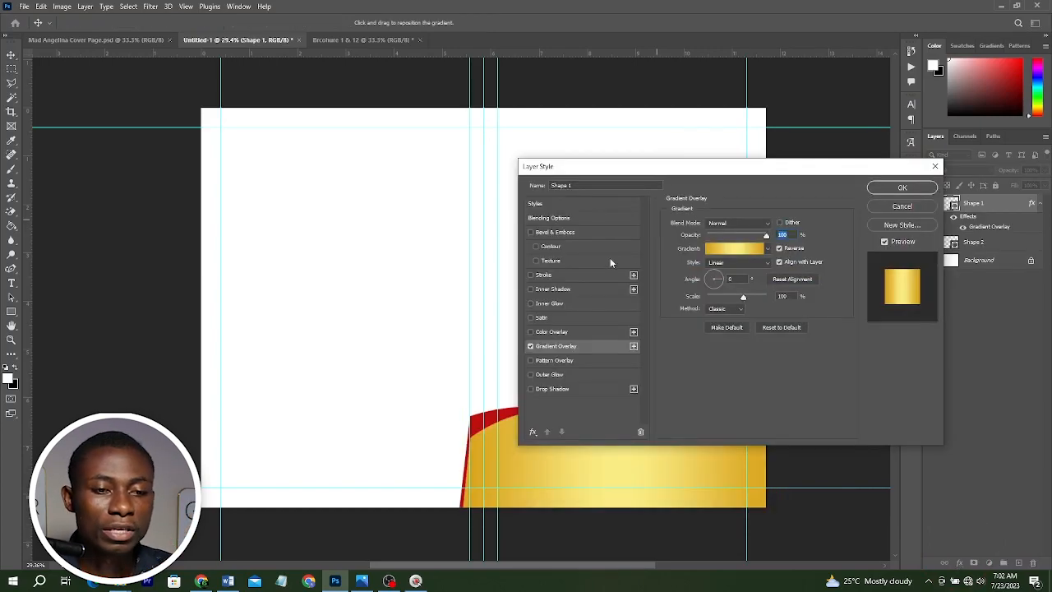
{"action": "left_click", "coordinate": [740, 250]}
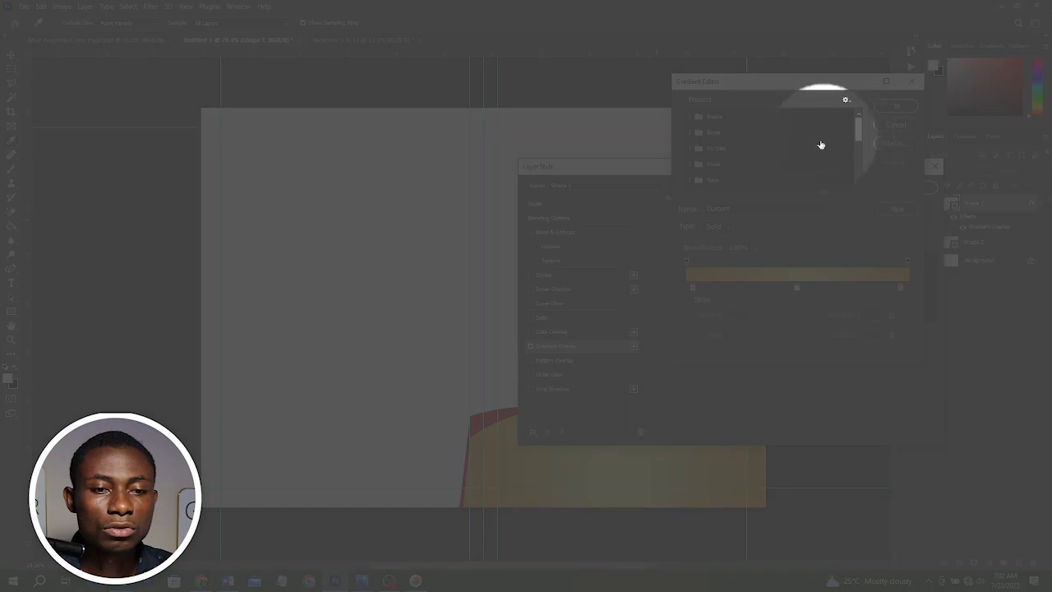
{"action": "scroll", "coordinate": [801, 164], "scroll_direction": "down", "scroll_amount": 5}
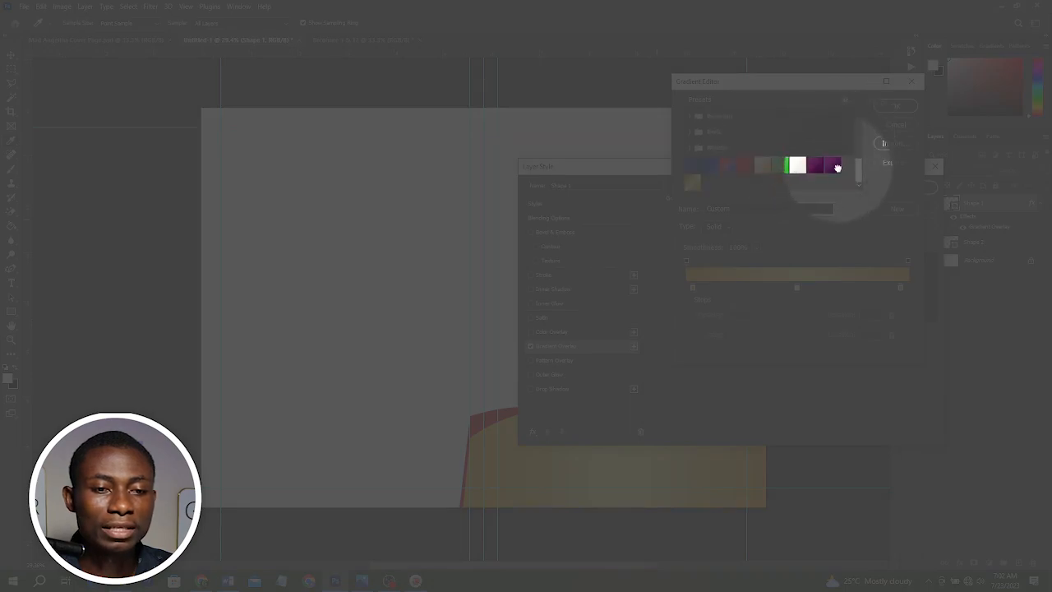
{"action": "left_click", "coordinate": [834, 167]}
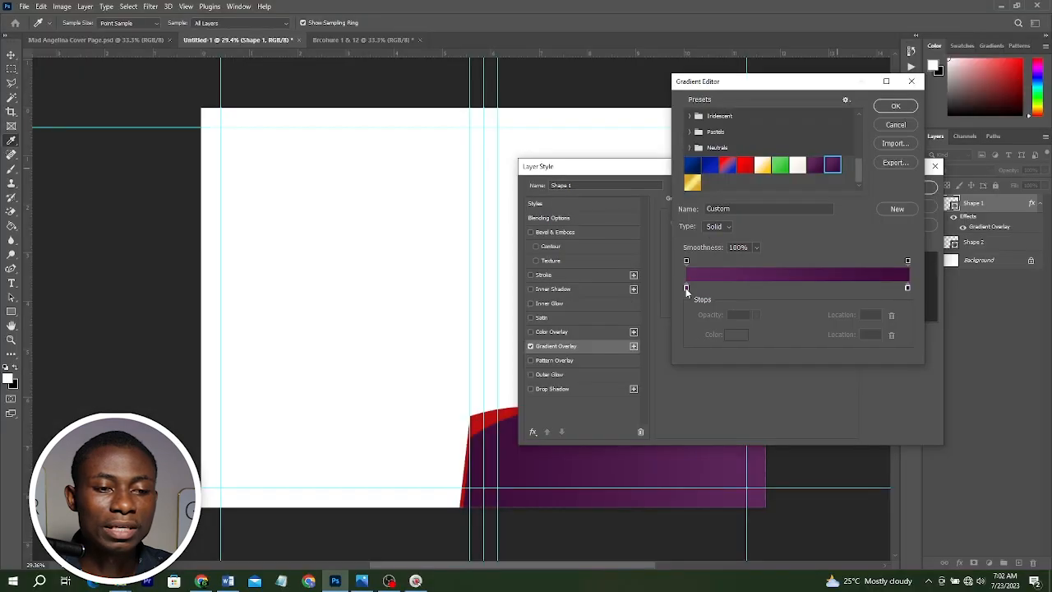
Save the purple gradient, with stops 5e285c and 3c0d3a, as a new gradient preset.
{"action": "left_click", "coordinate": [686, 288]}
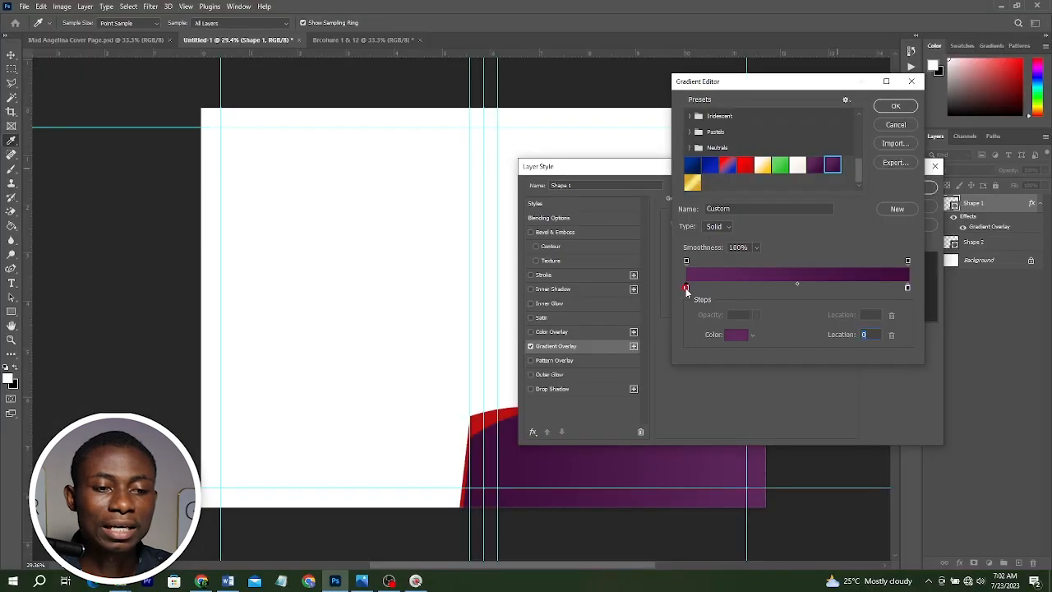
{"action": "double_click", "coordinate": [686, 287]}
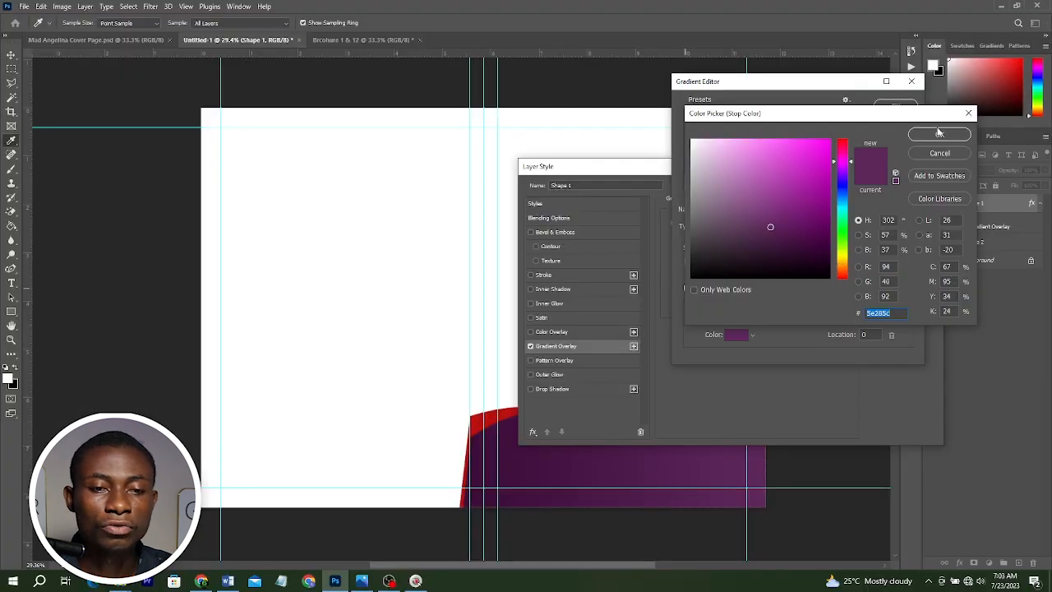
{"action": "left_click", "coordinate": [938, 133]}
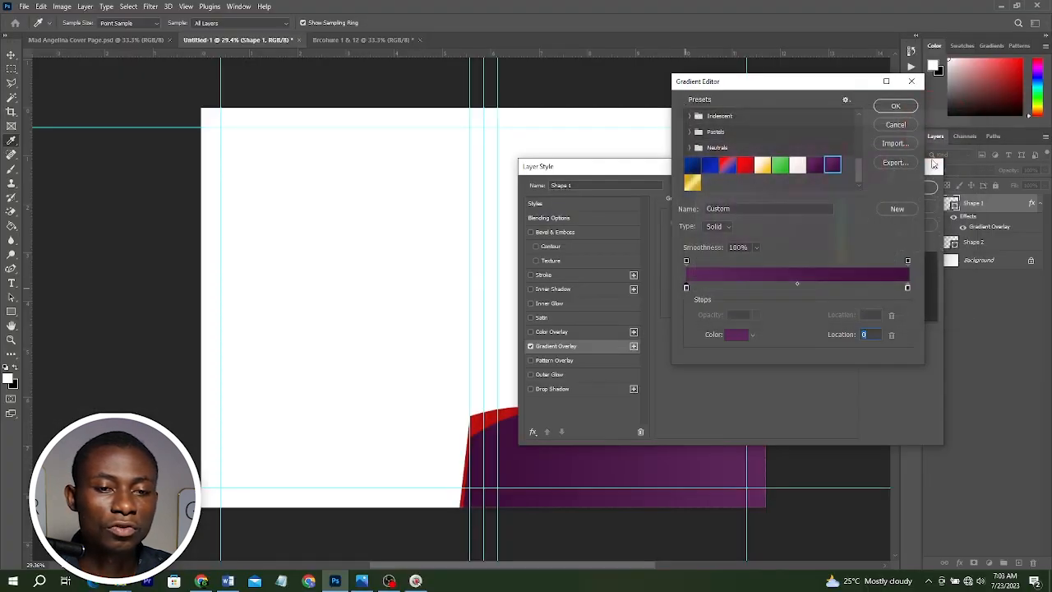
{"action": "double_click", "coordinate": [907, 288]}
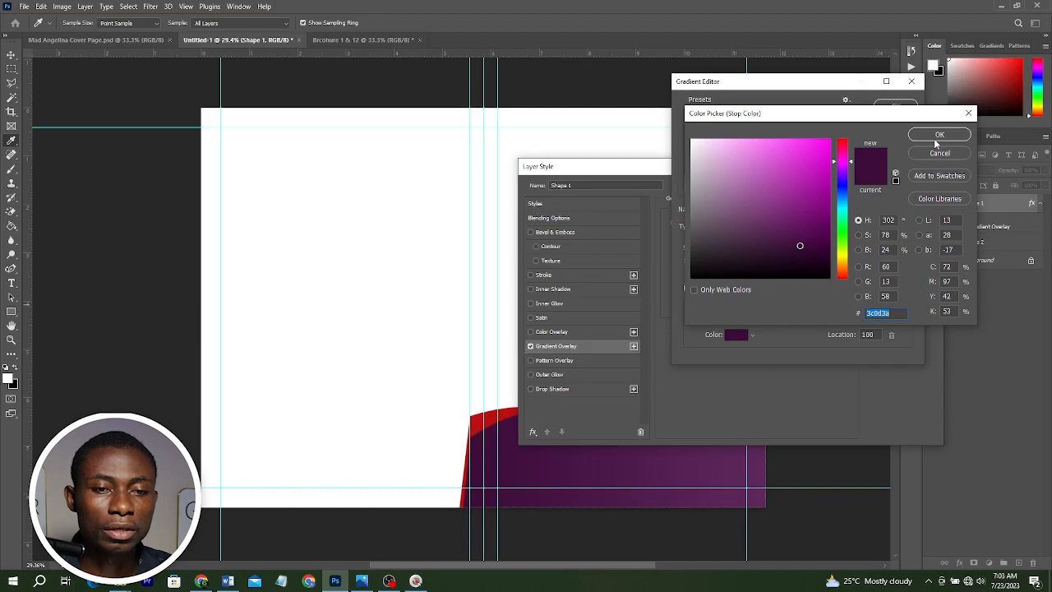
{"action": "left_click", "coordinate": [937, 136]}
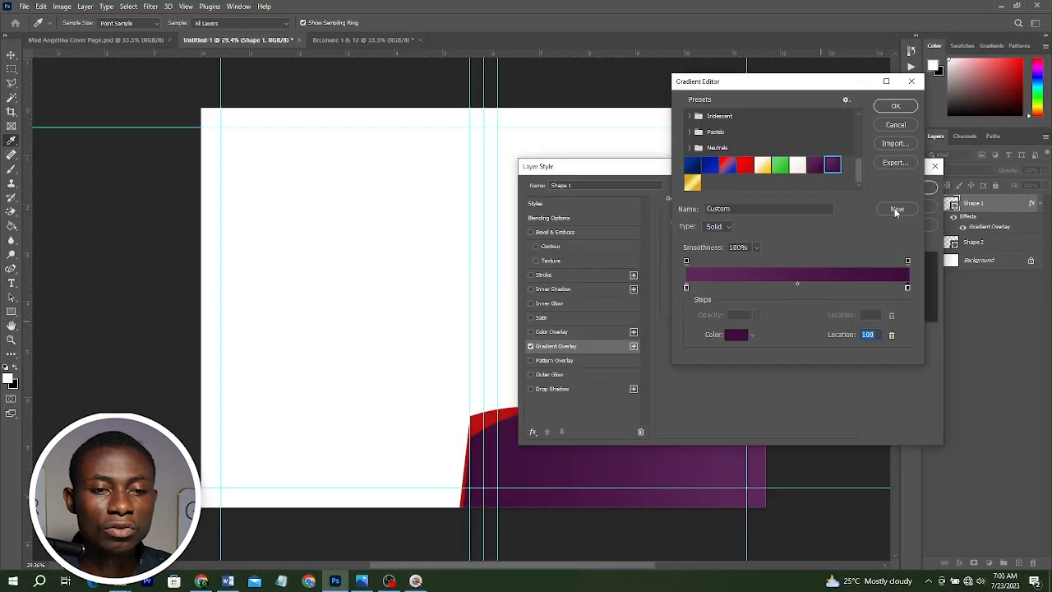
{"action": "left_click", "coordinate": [896, 210]}
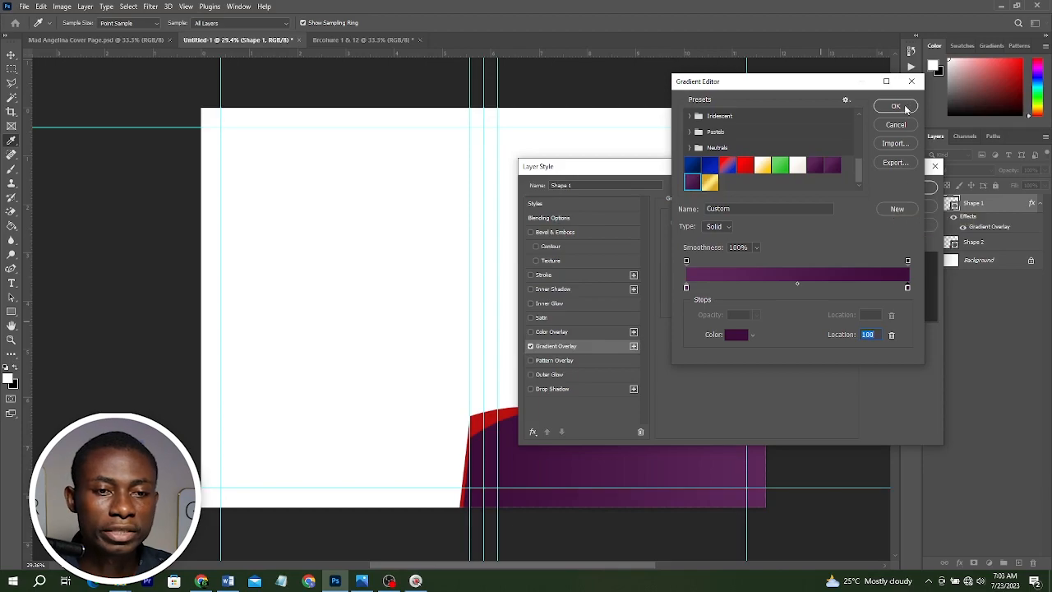
{"action": "key", "text": "Return"}
Set the gradient overlay style to Radial and turn off Reverse.
{"action": "left_click", "coordinate": [740, 263]}
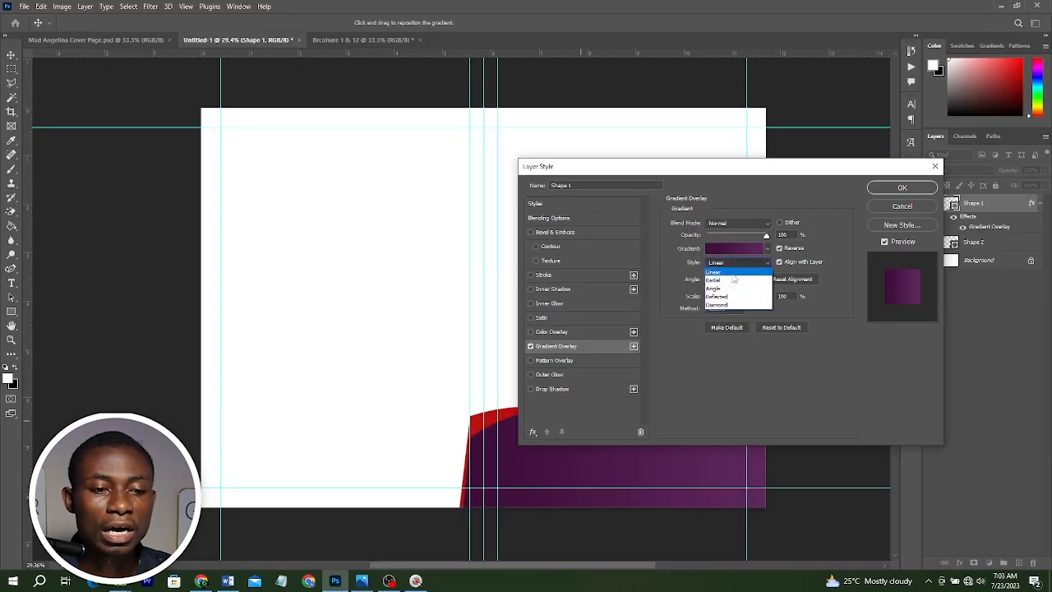
{"action": "left_click", "coordinate": [731, 272]}
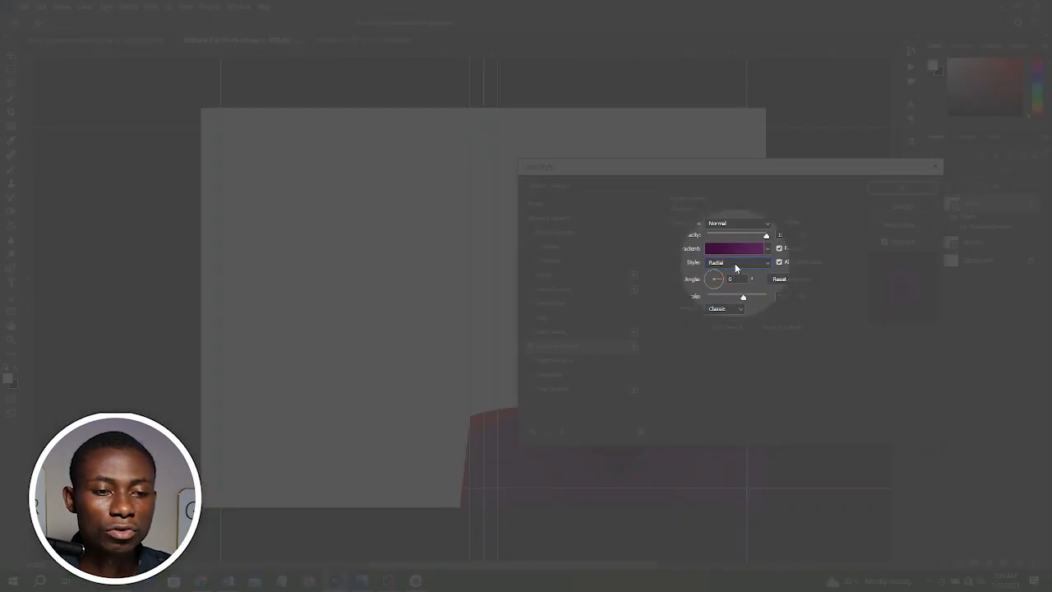
{"action": "left_click", "coordinate": [734, 263]}
{"action": "left_click", "coordinate": [735, 274]}
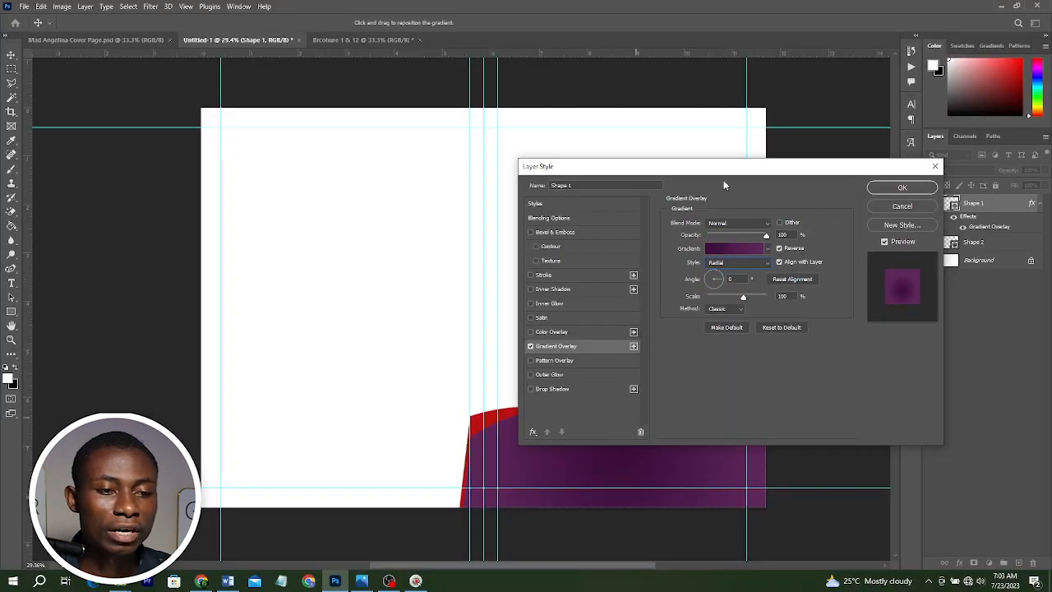
{"action": "left_click_drag", "start_coordinate": [725, 170], "coordinate": [790, 56]}
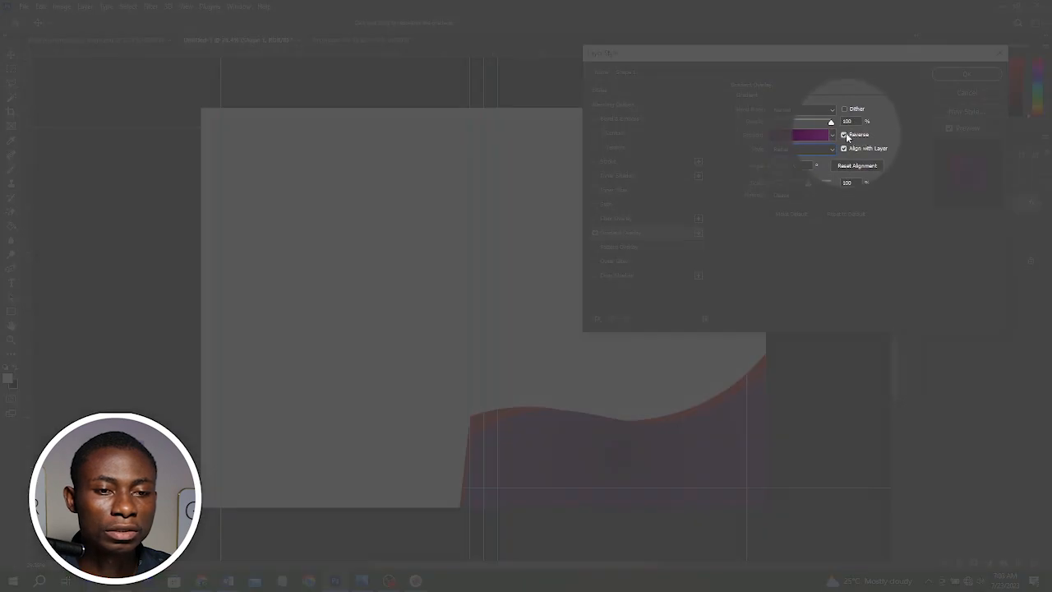
{"action": "left_click", "coordinate": [846, 135]}
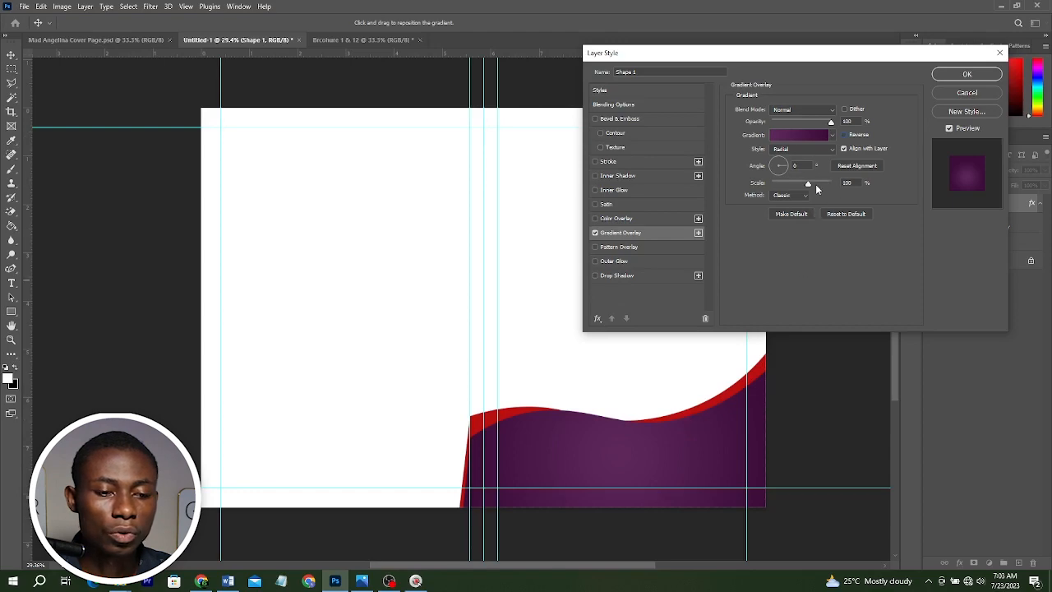
Set the upper wave's gradient scale to 61%, reposition the gradient, and confirm the layer style.
{"action": "left_click_drag", "start_coordinate": [807, 185], "coordinate": [789, 186]}
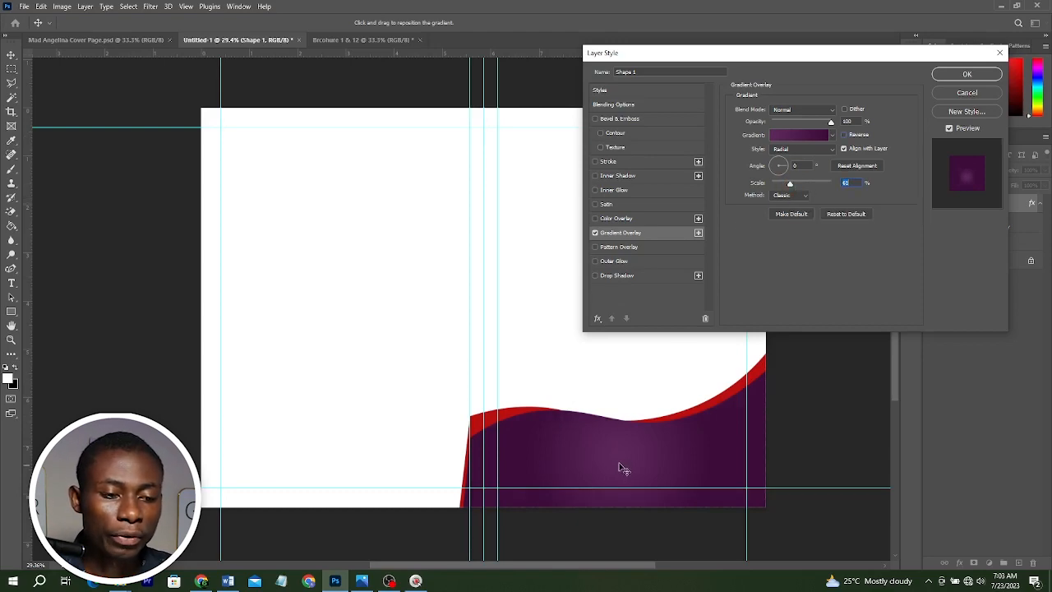
{"action": "left_click", "coordinate": [645, 464]}
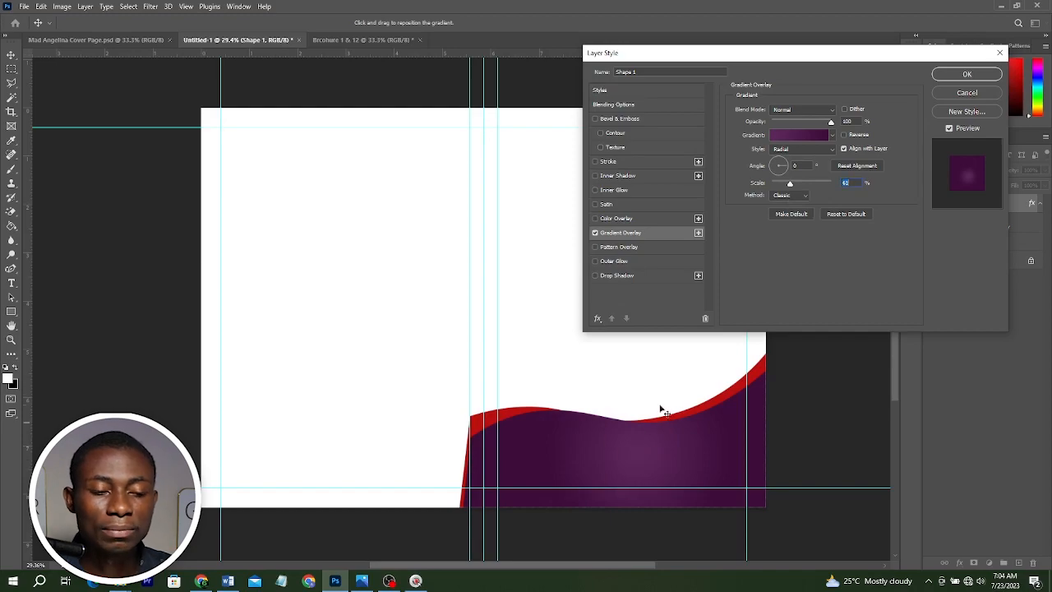
{"action": "left_click", "coordinate": [968, 75]}
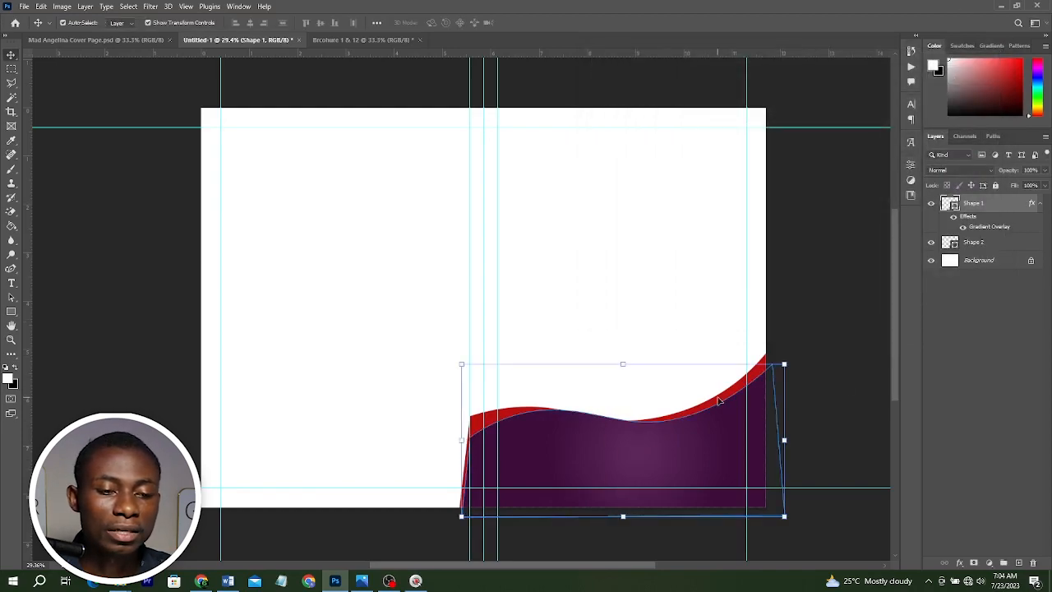
Add a Gradient Overlay layer style to the lower wave shape and pick the gold gradient preset.
{"action": "left_click", "coordinate": [717, 400]}
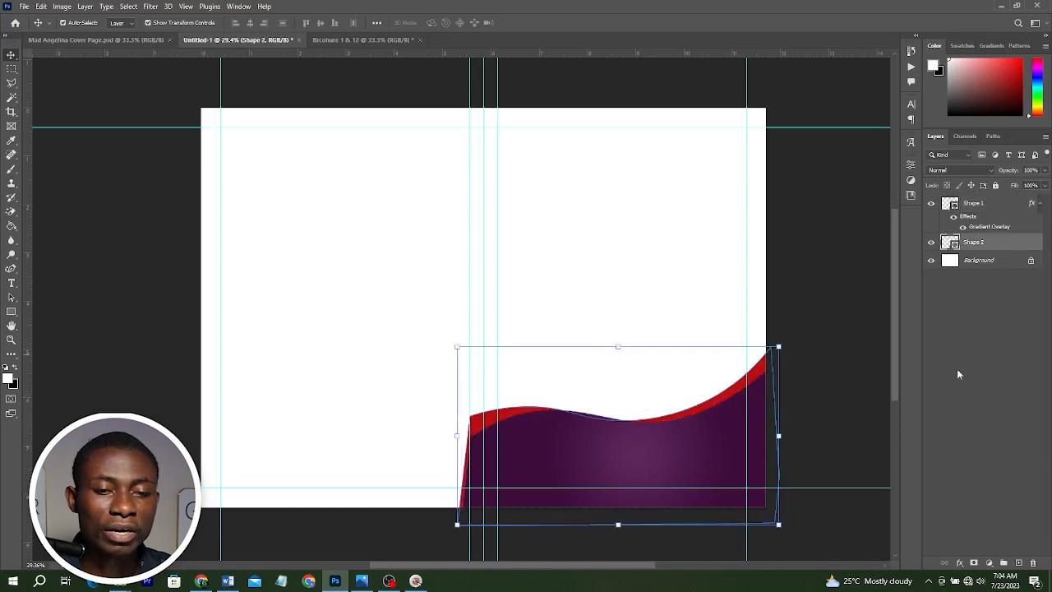
{"action": "left_click", "coordinate": [961, 562]}
{"action": "left_click", "coordinate": [978, 526]}
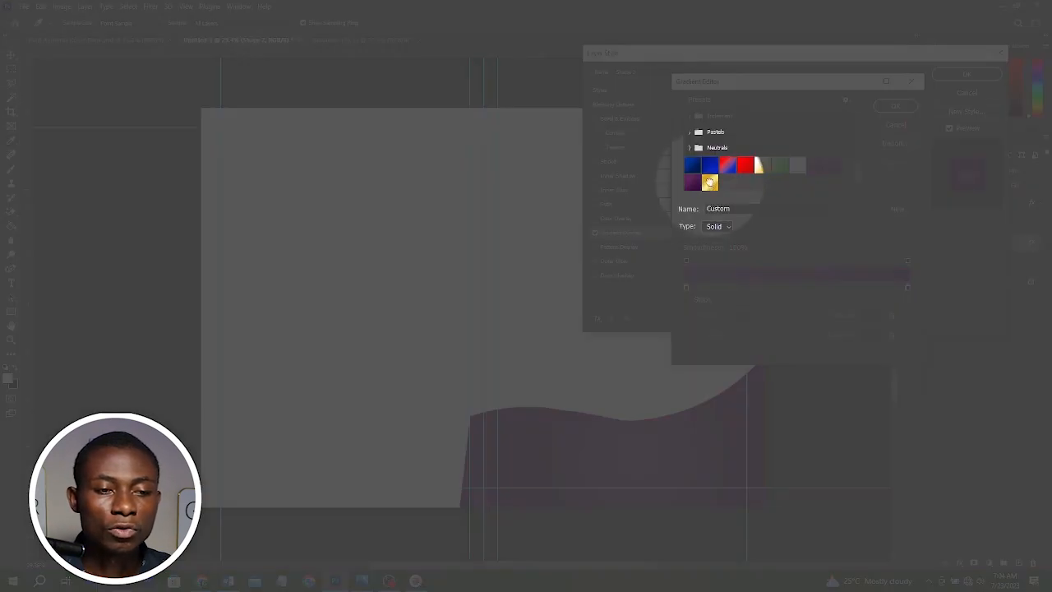
{"action": "left_click", "coordinate": [710, 183]}
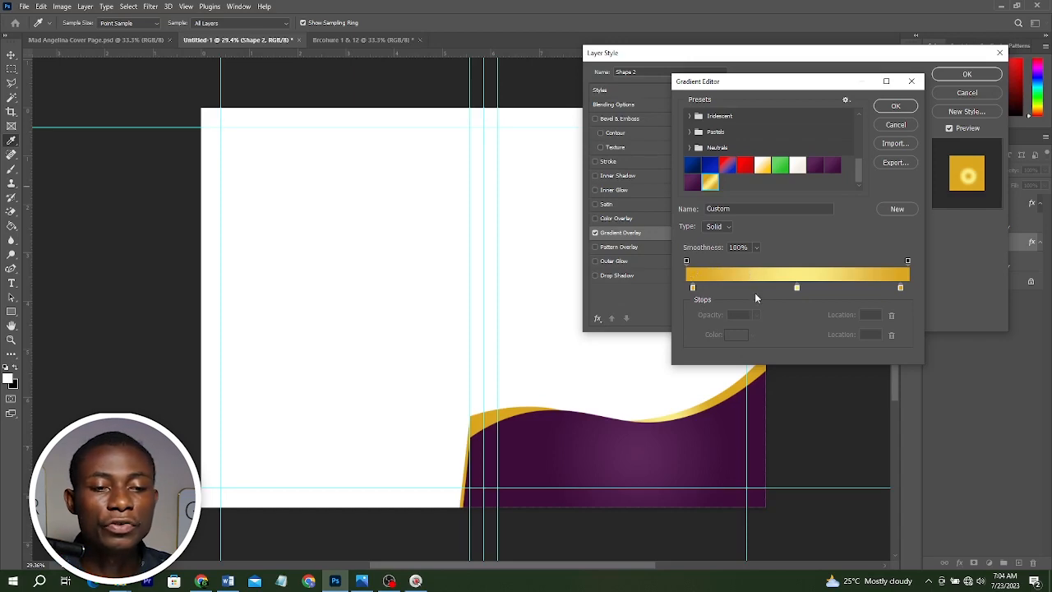
{"action": "left_click", "coordinate": [832, 168]}
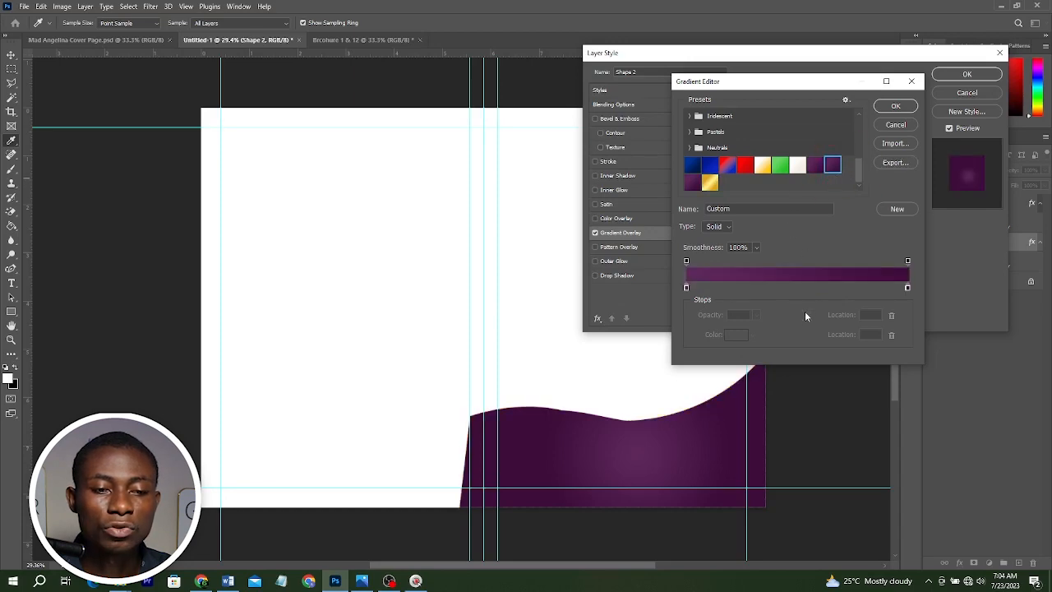
{"action": "left_click", "coordinate": [799, 286]}
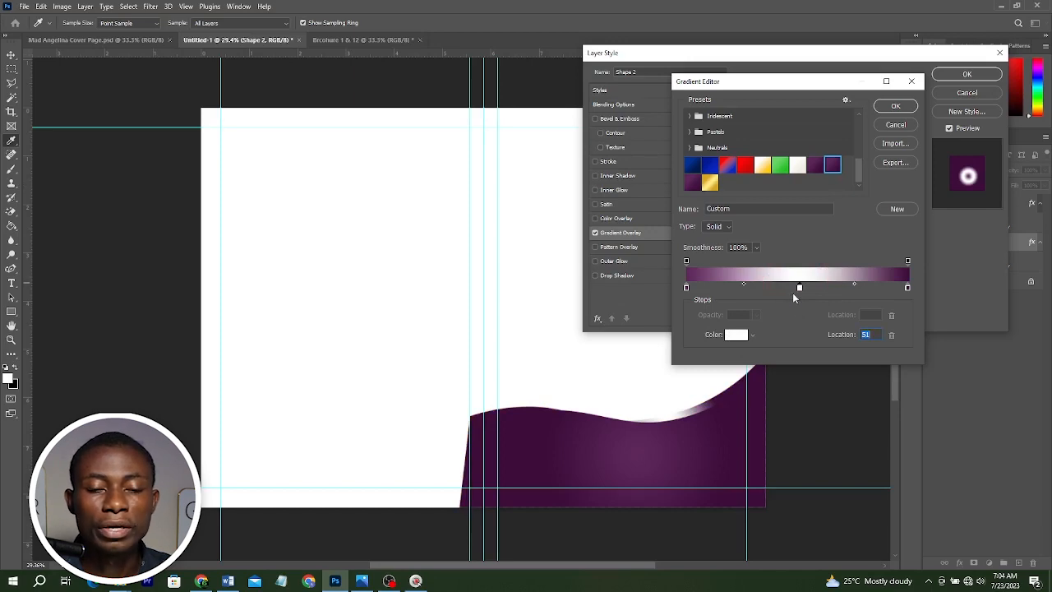
{"action": "left_click", "coordinate": [710, 182]}
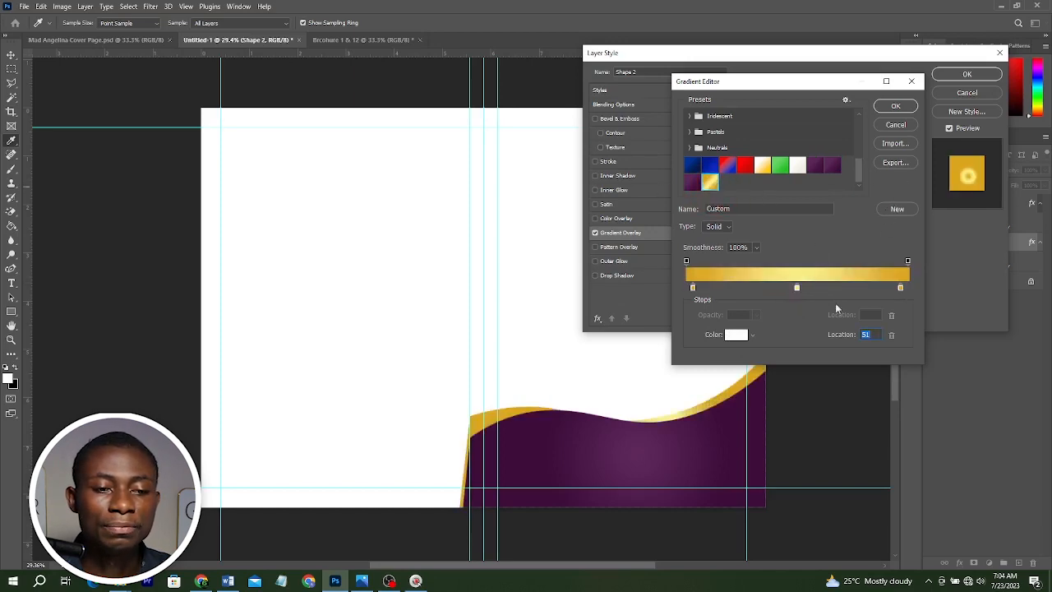
Inspect the gold gradient's stop colours daa61f and faed85, then save the gradient as a new preset.
{"action": "double_click", "coordinate": [692, 288]}
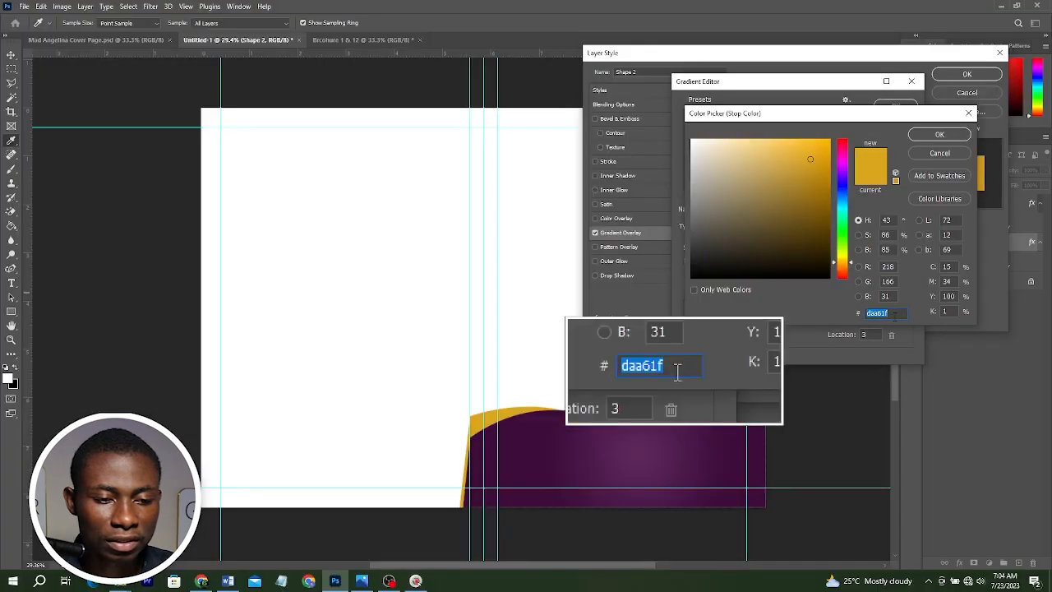
{"action": "left_click", "coordinate": [939, 135]}
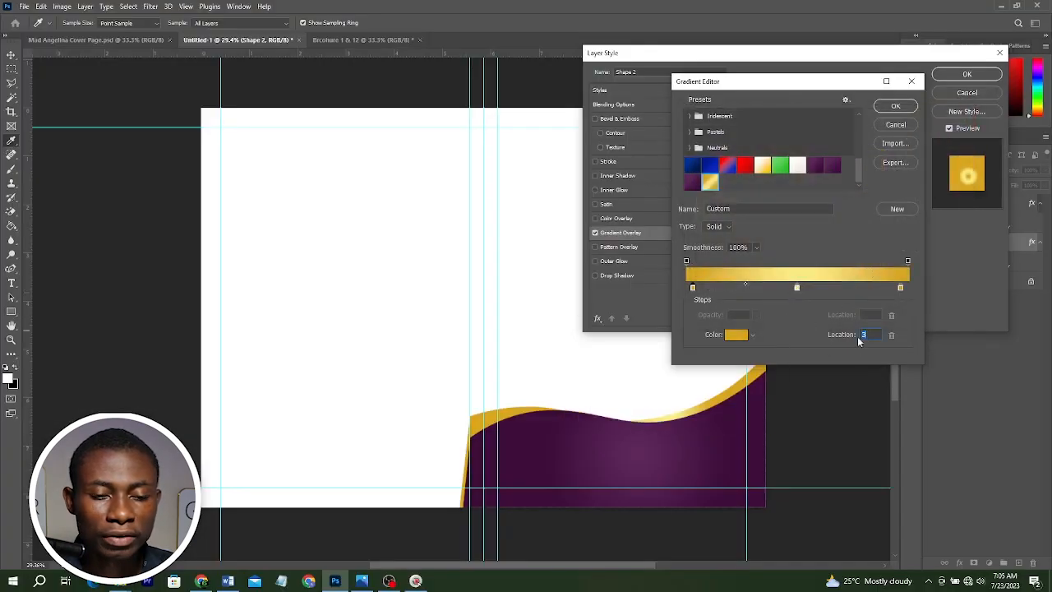
{"action": "double_click", "coordinate": [796, 288]}
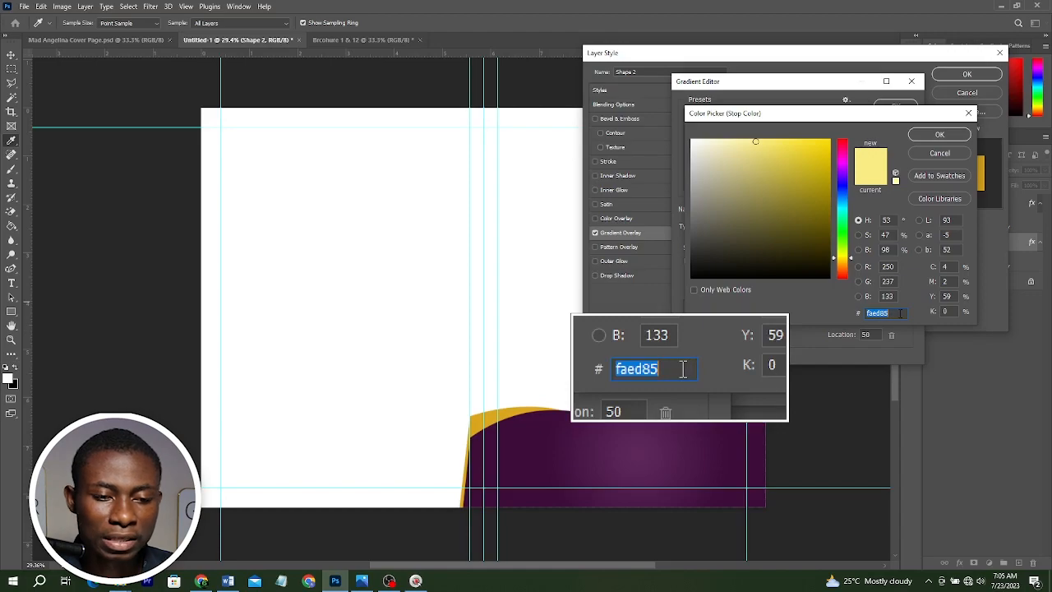
{"action": "left_click", "coordinate": [937, 136]}
{"action": "left_click", "coordinate": [901, 288]}
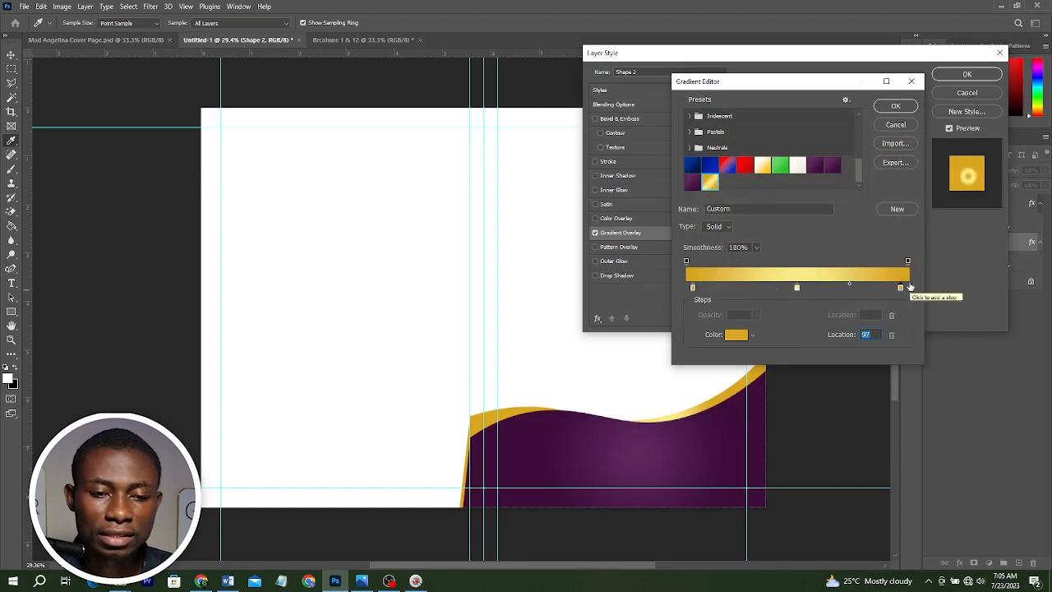
{"action": "double_click", "coordinate": [900, 287]}
{"action": "left_click", "coordinate": [953, 135]}
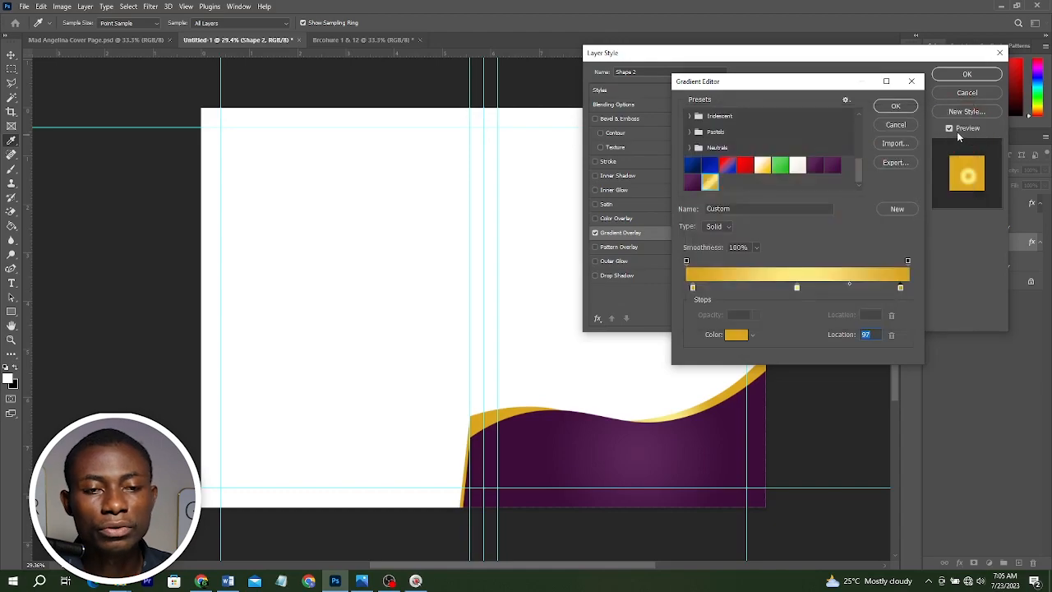
{"action": "left_click", "coordinate": [901, 211]}
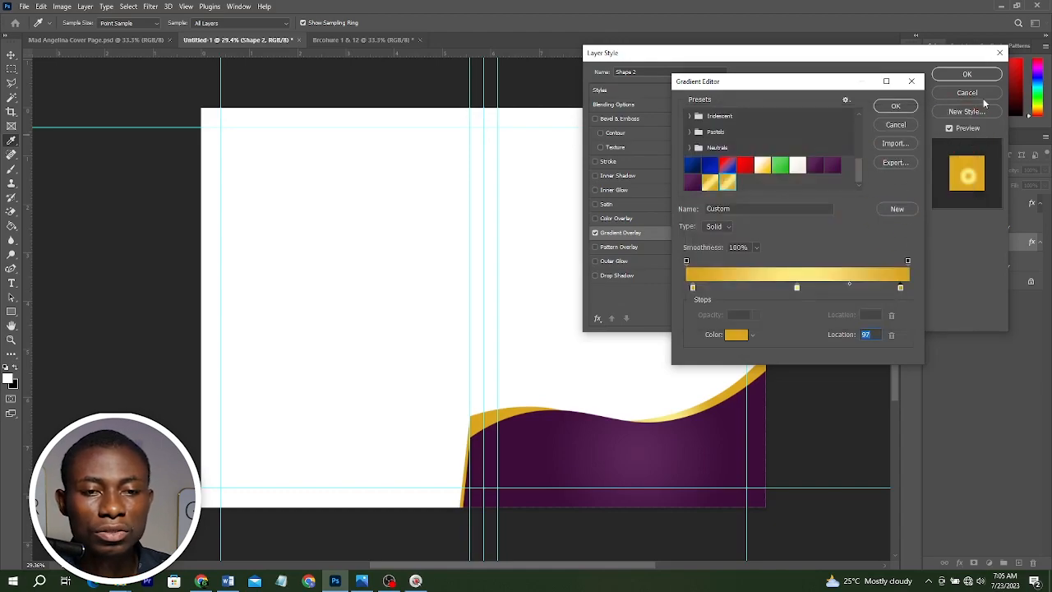
{"action": "left_click", "coordinate": [905, 103]}
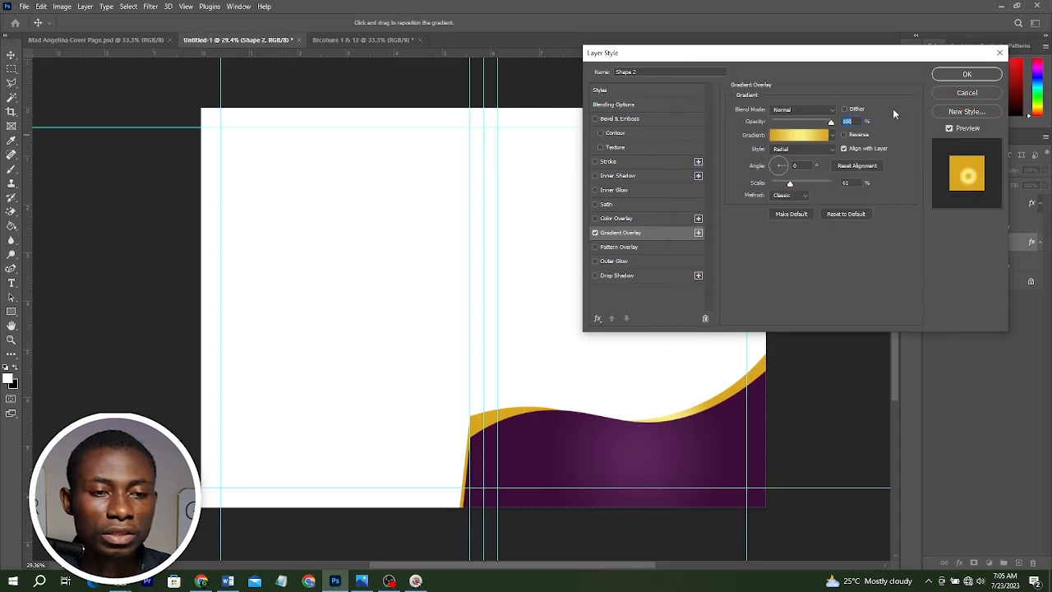
Set the lower wave's gradient overlay style to Linear and reposition the gradient along the wave.
{"action": "left_click", "coordinate": [800, 150]}
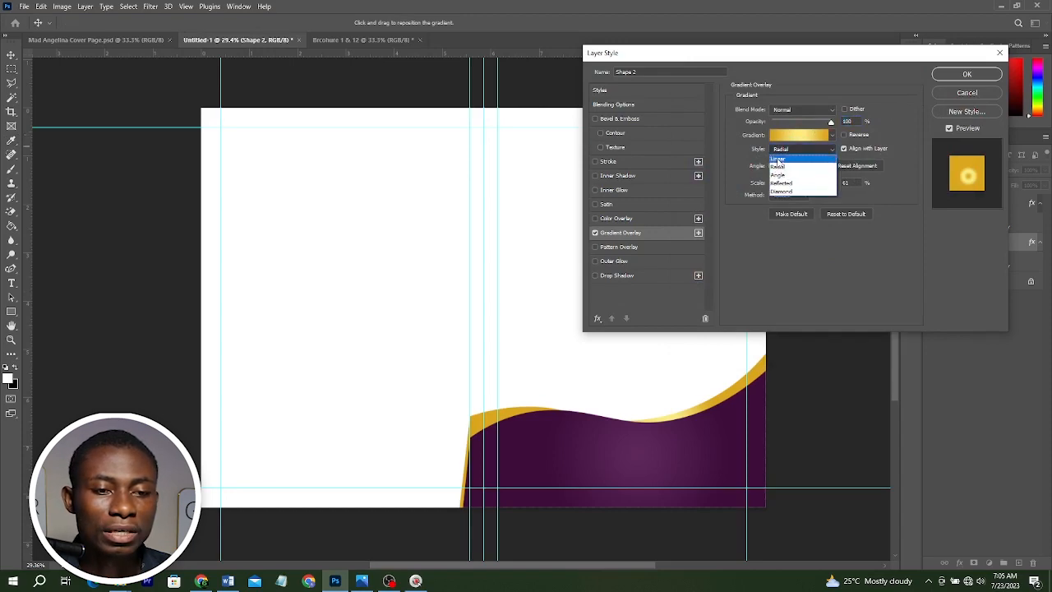
{"action": "left_click", "coordinate": [780, 162]}
{"action": "left_click", "coordinate": [788, 149]}
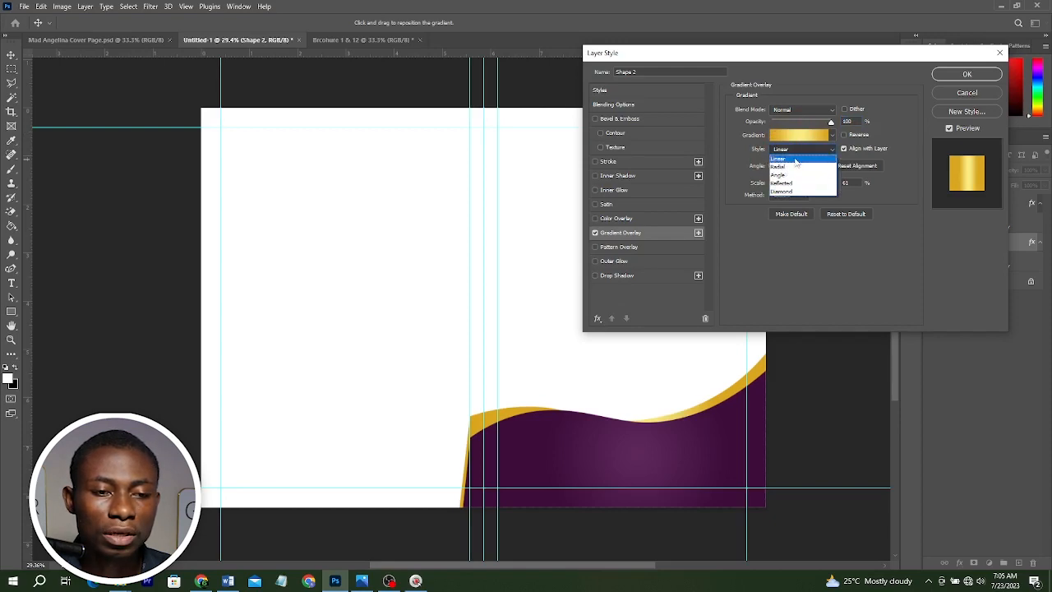
{"action": "left_click", "coordinate": [789, 158]}
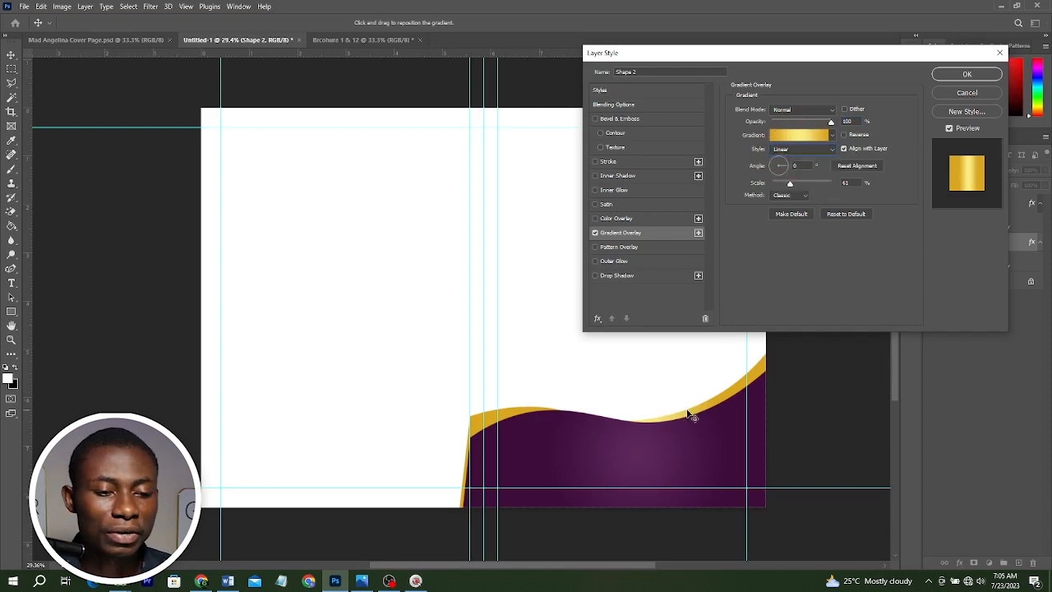
{"action": "left_click_drag", "start_coordinate": [687, 410], "coordinate": [715, 391]}
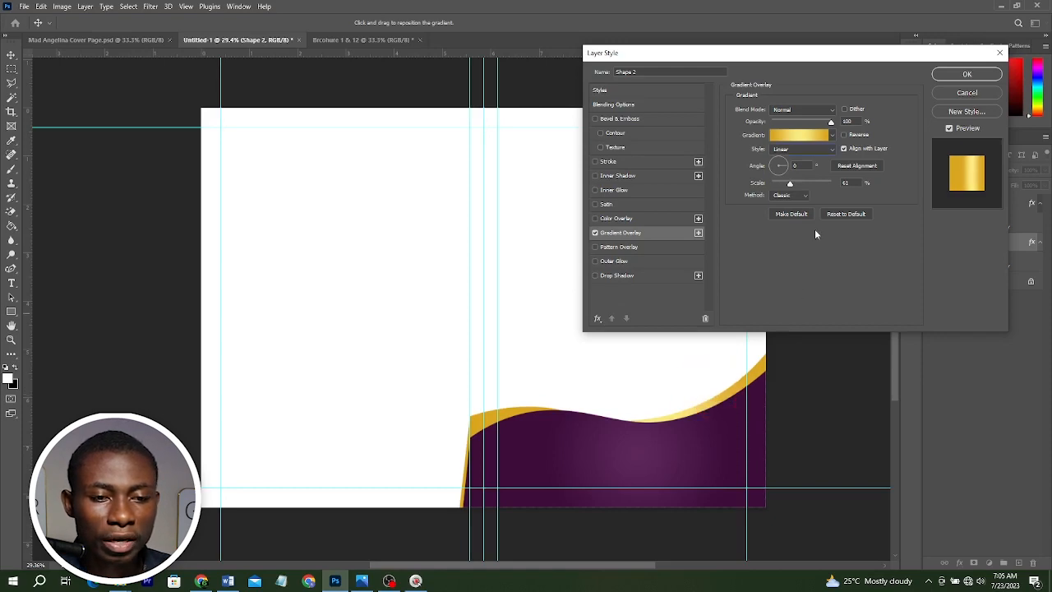
Set the gradient scale to 100%, adjust the gradient position, and confirm the layer style.
{"action": "left_click", "coordinate": [853, 182]}
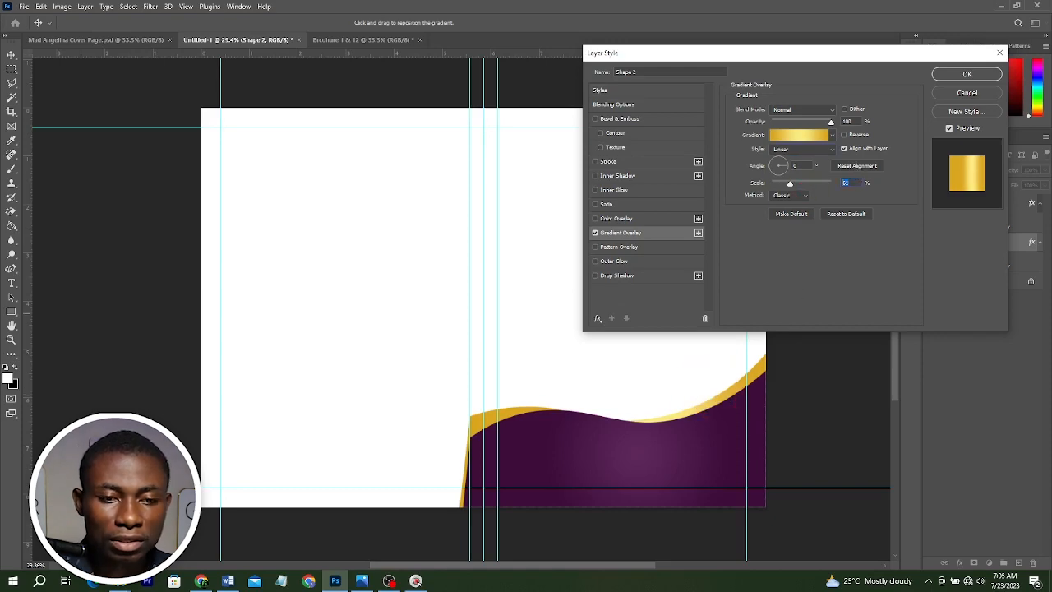
{"action": "type", "text": "100"}
{"action": "mouse_move", "coordinate": [694, 404]}
{"action": "left_mouse_down"}
{"action": "mouse_move", "coordinate": [669, 410]}
{"action": "mouse_move", "coordinate": [677, 415]}
{"action": "left_mouse_up"}
{"action": "left_click", "coordinate": [682, 408]}
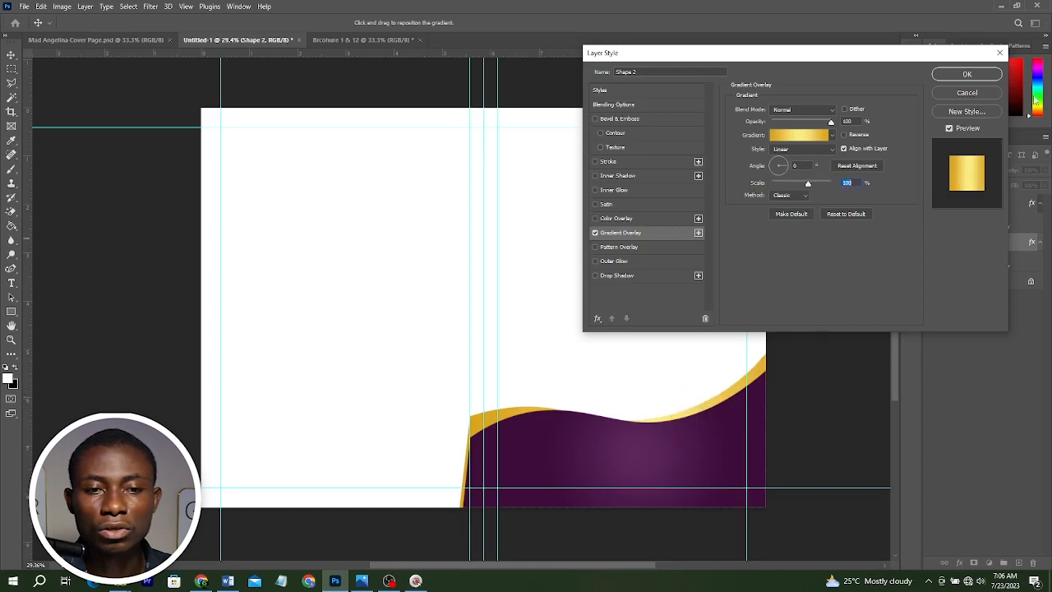
{"action": "left_click", "coordinate": [966, 74]}
{"action": "left_click", "coordinate": [806, 239]}
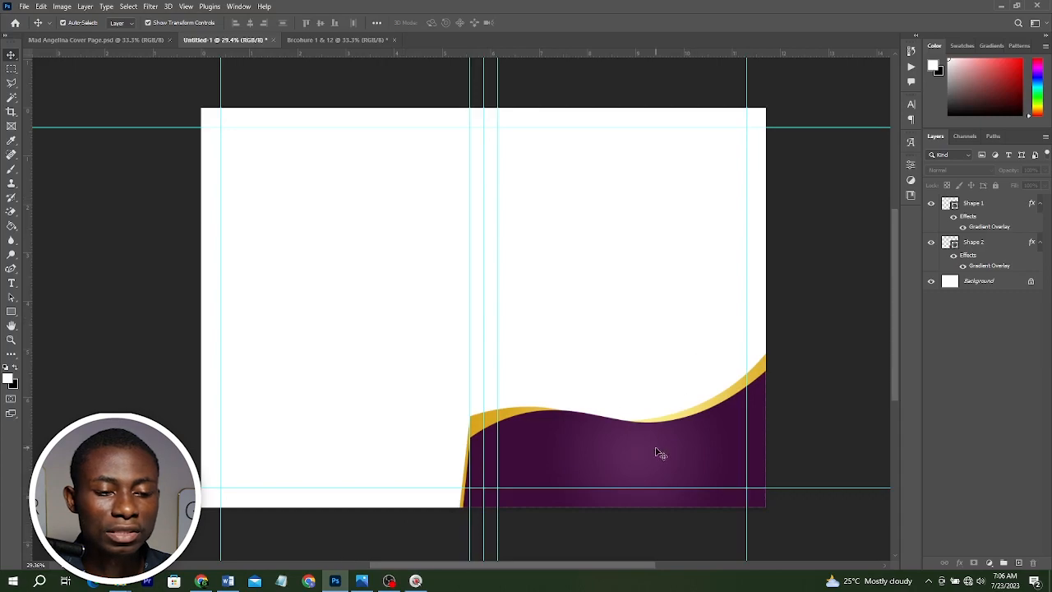
Compare the design with the reference brochure image and the finished cover page document.
{"action": "left_click", "coordinate": [361, 581]}
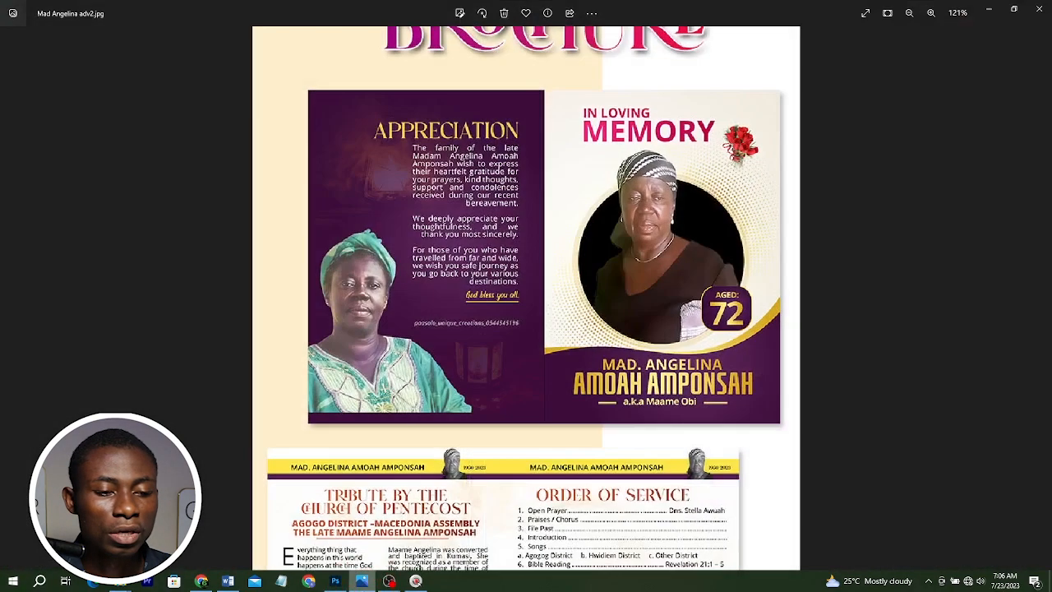
{"action": "key", "text": "alt+Tab"}
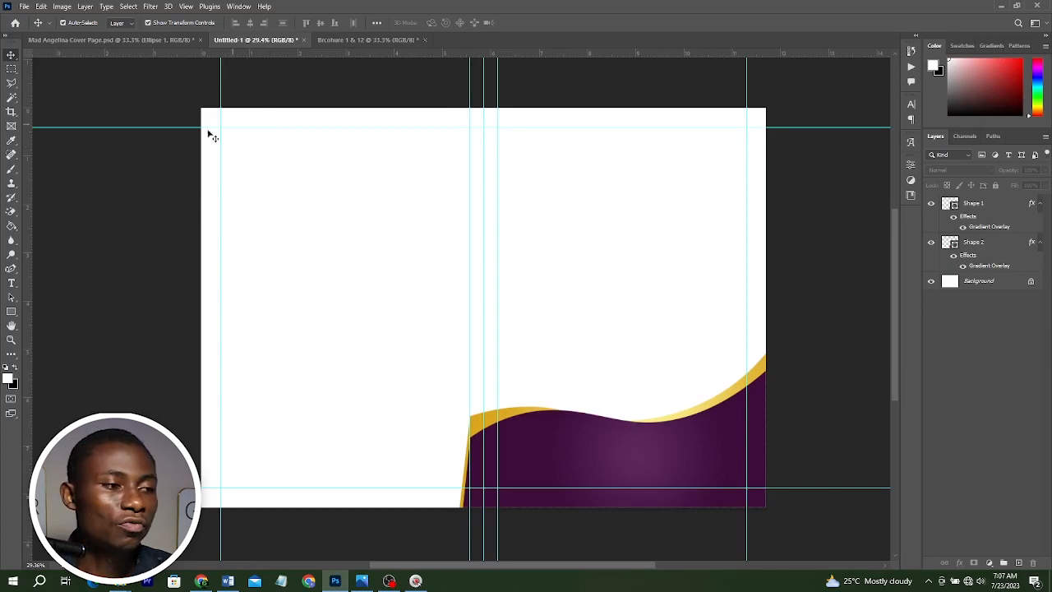
{"action": "left_click", "coordinate": [140, 40]}
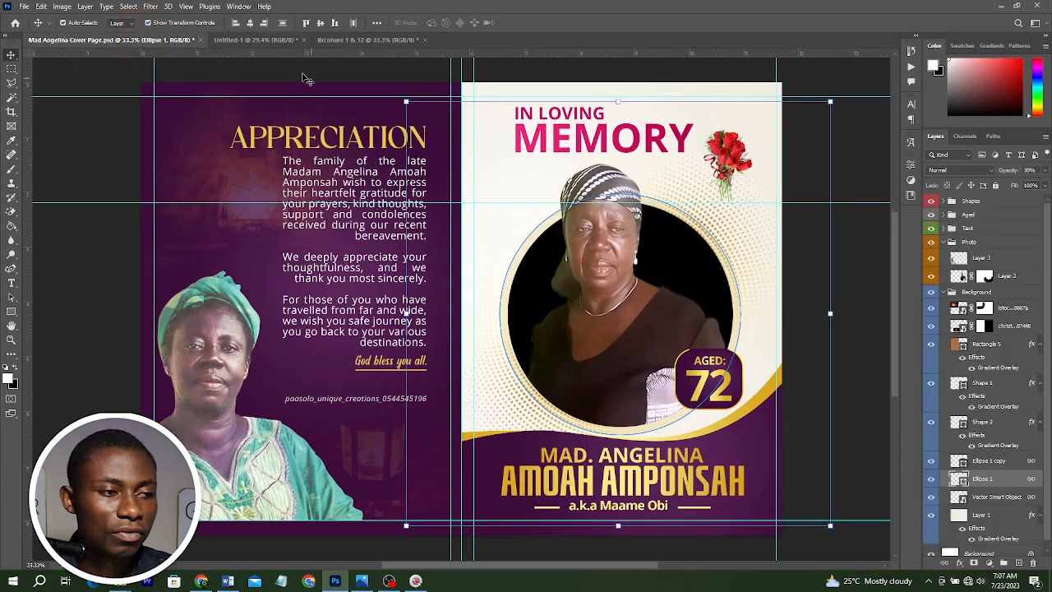
{"action": "left_click", "coordinate": [265, 41]}
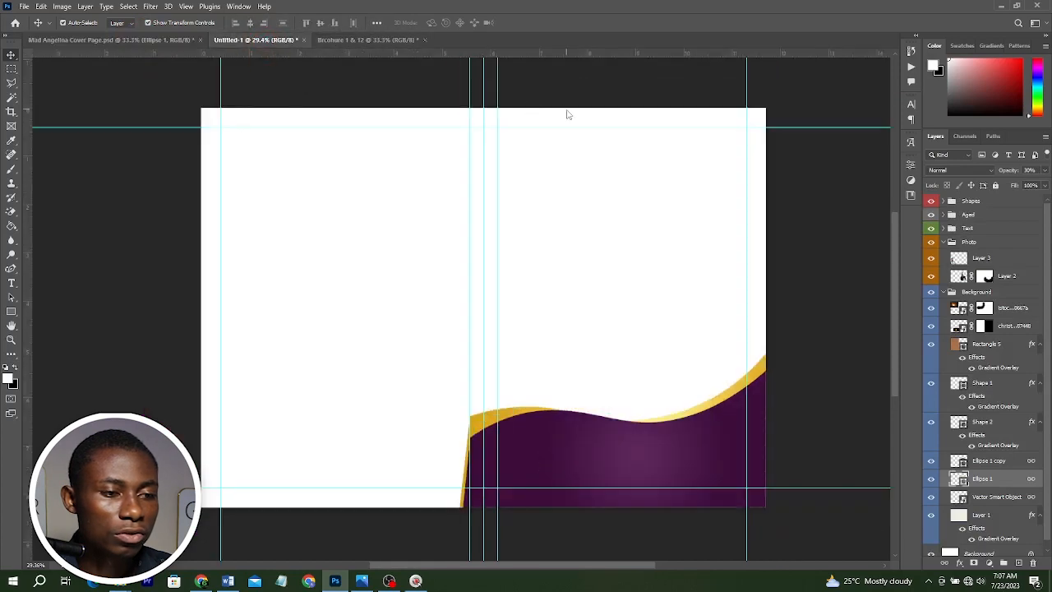
Save the document as Cover Page.psd in the Tutorial Brochure folder.
{"action": "key", "text": "ctrl+s"}
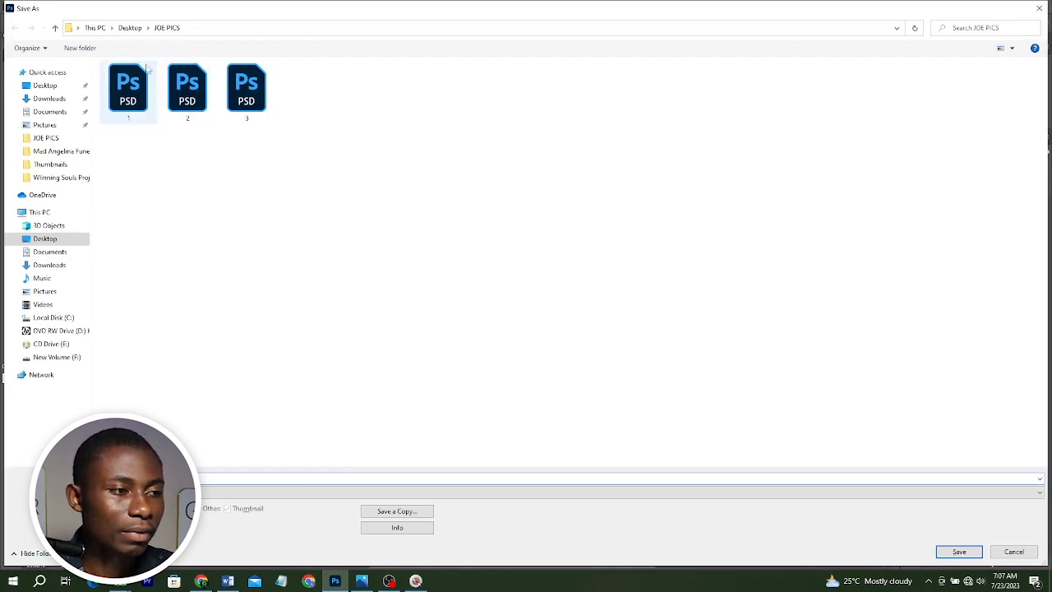
{"action": "left_click", "coordinate": [58, 153]}
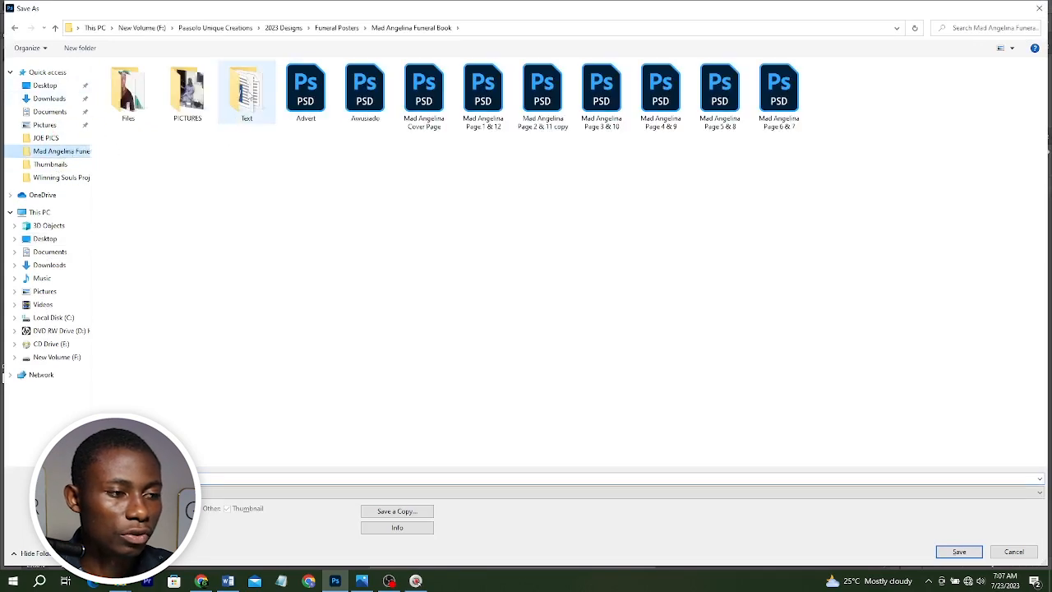
{"action": "double_click", "coordinate": [246, 96]}
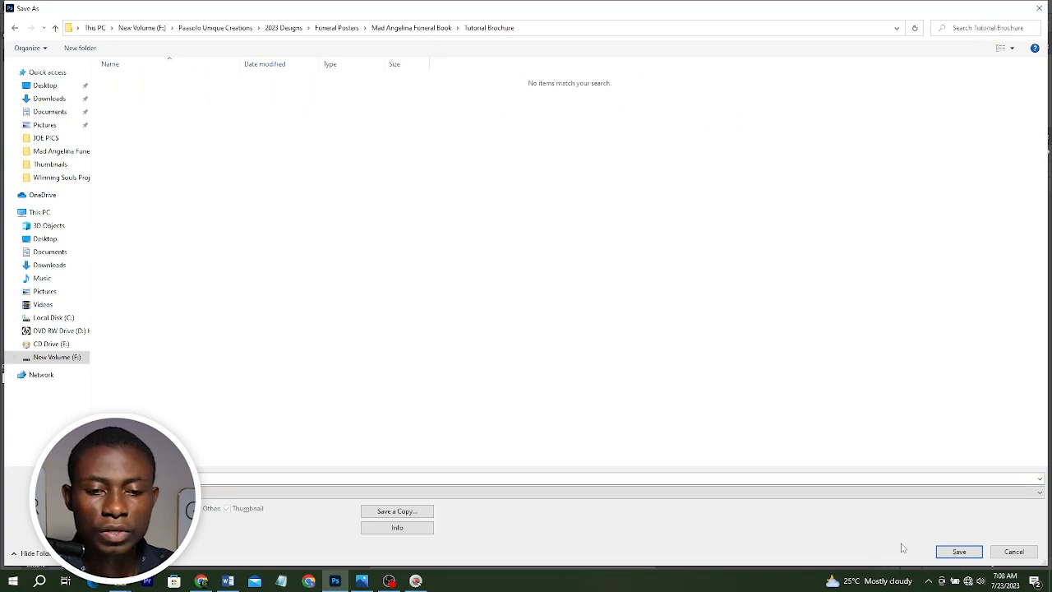
{"action": "left_click", "coordinate": [948, 552]}
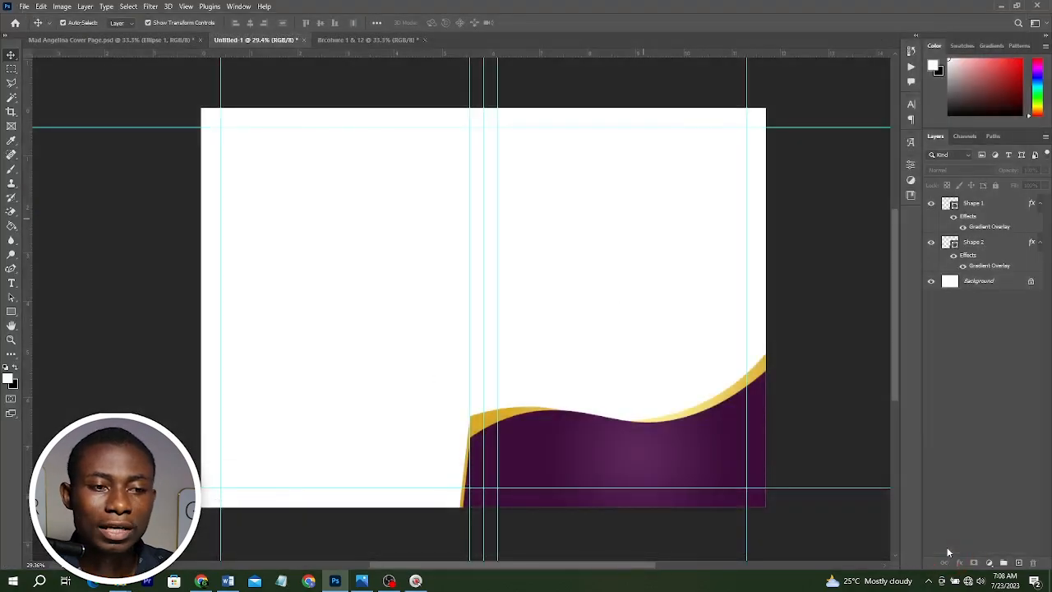
{"action": "left_click", "coordinate": [647, 164]}
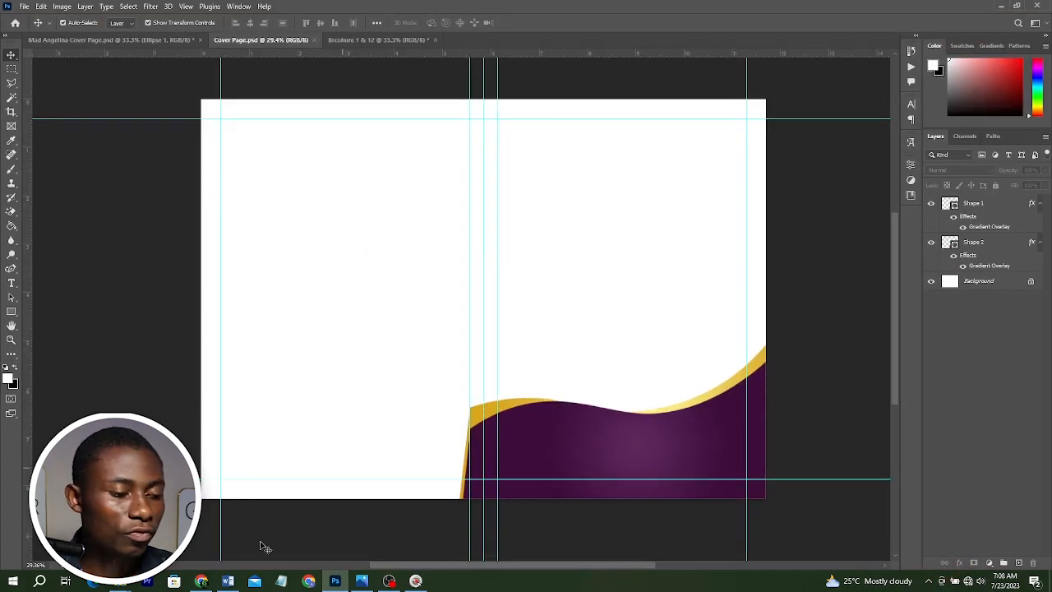
Place the Vector Smart Object dot pattern from File Explorer onto the right cover panel, below the wave layers.
{"action": "mouse_move", "coordinate": [119, 580]}
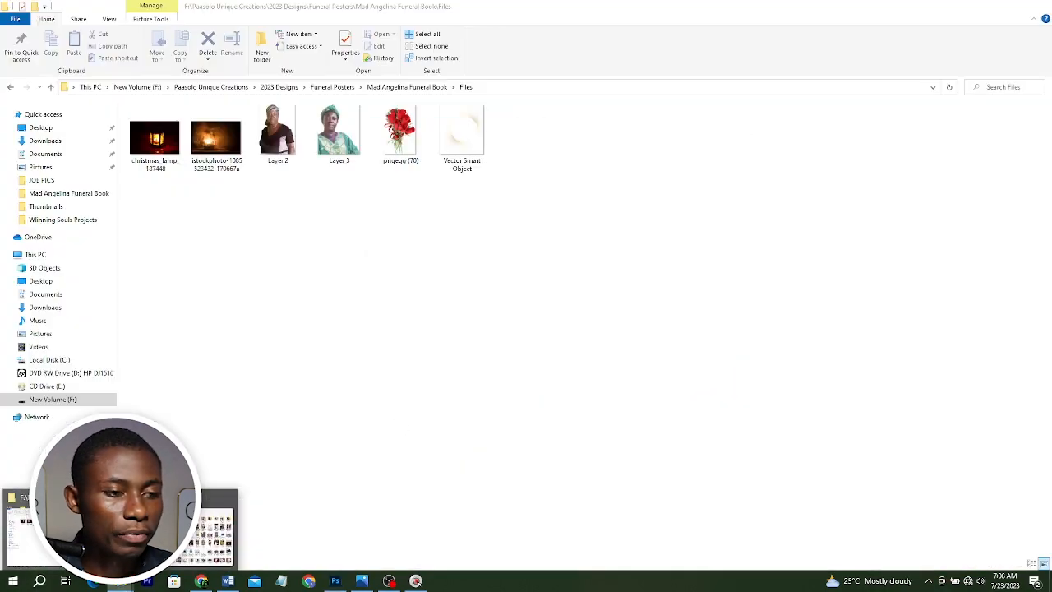
{"action": "left_click", "coordinate": [58, 530]}
{"action": "left_click", "coordinate": [465, 143]}
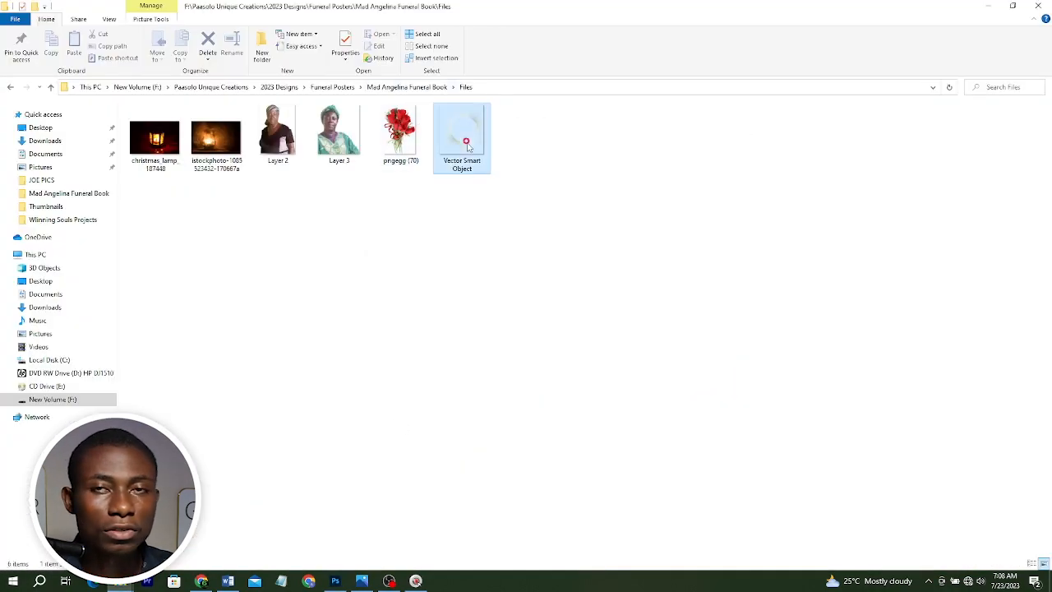
{"action": "left_click_drag", "start_coordinate": [466, 144], "coordinate": [544, 301]}
{"action": "mouse_move", "coordinate": [547, 249]}
{"action": "left_mouse_down"}
{"action": "mouse_move", "coordinate": [703, 253]}
{"action": "mouse_move", "coordinate": [677, 239]}
{"action": "left_mouse_up"}
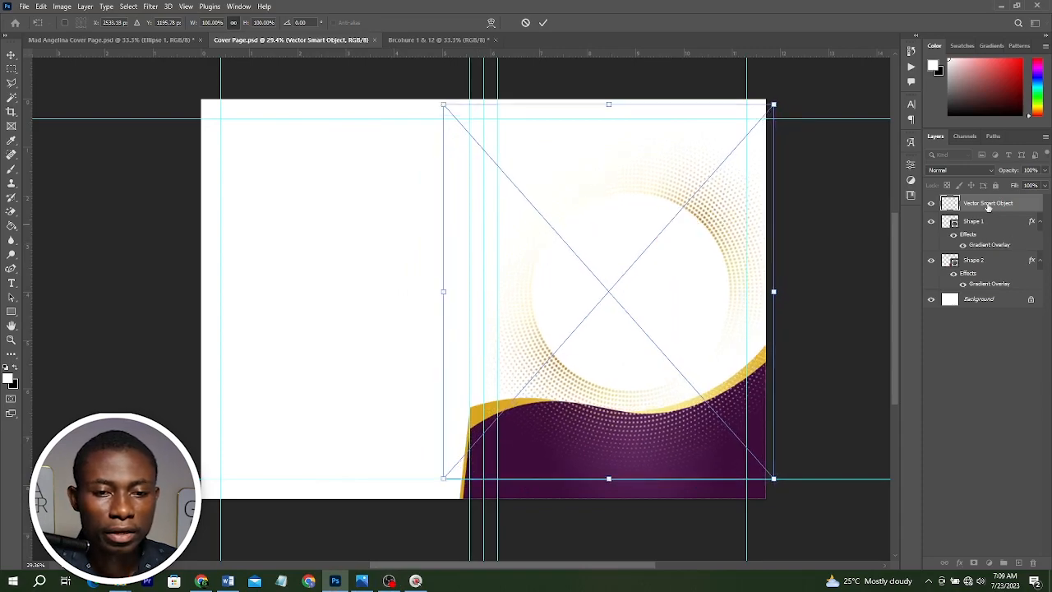
{"action": "left_click_drag", "start_coordinate": [978, 203], "coordinate": [974, 292]}
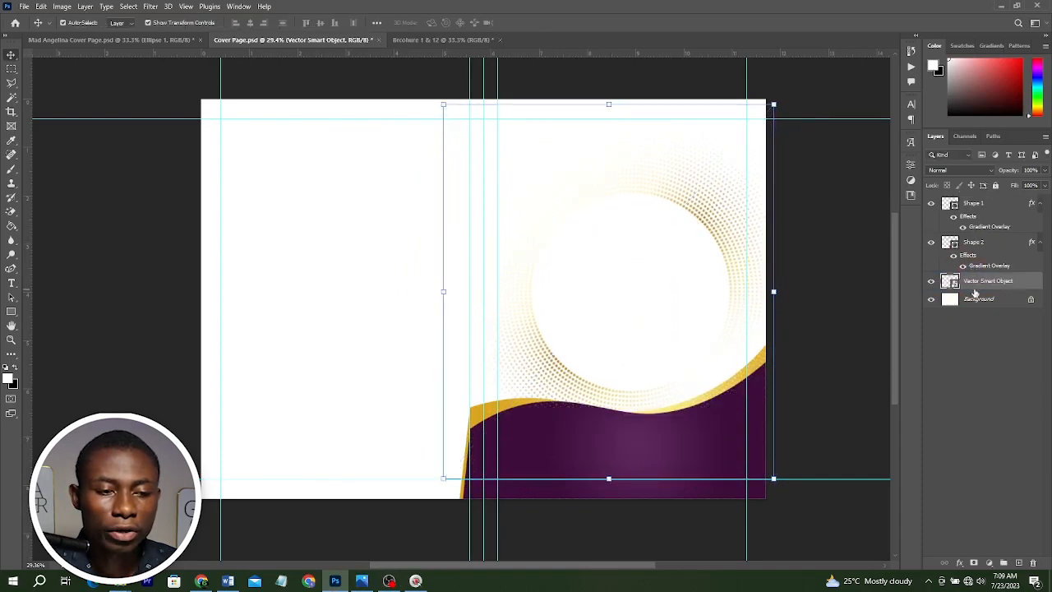
{"action": "left_click_drag", "start_coordinate": [700, 220], "coordinate": [689, 231]}
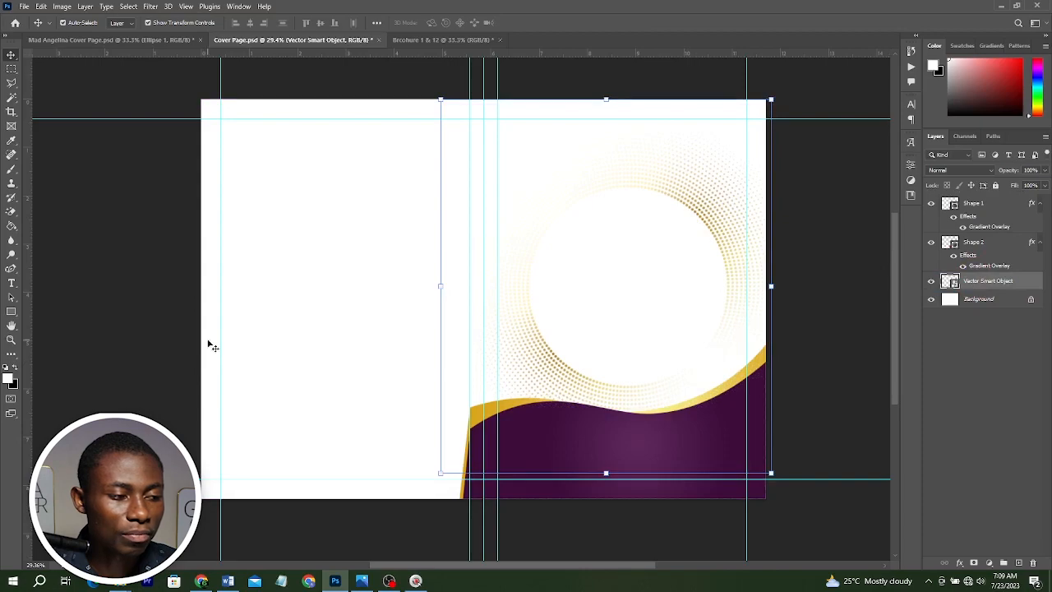
Draw a circle about 4.23 in wide inside the dotted ring with the Ellipse tool.
{"action": "left_click_drag", "start_coordinate": [12, 310], "coordinate": [13, 310]}
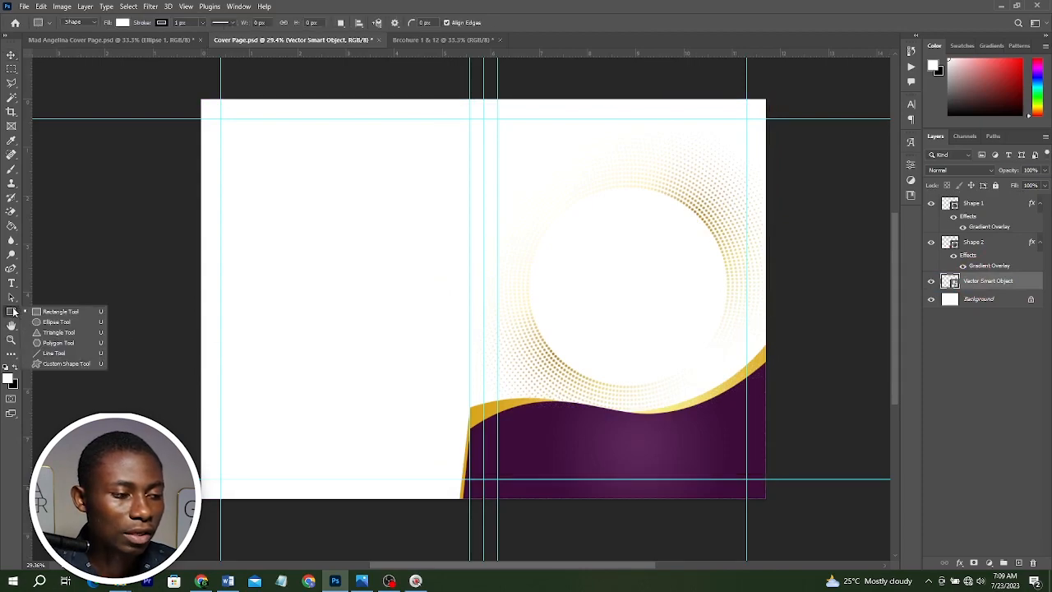
{"action": "left_click", "coordinate": [53, 319]}
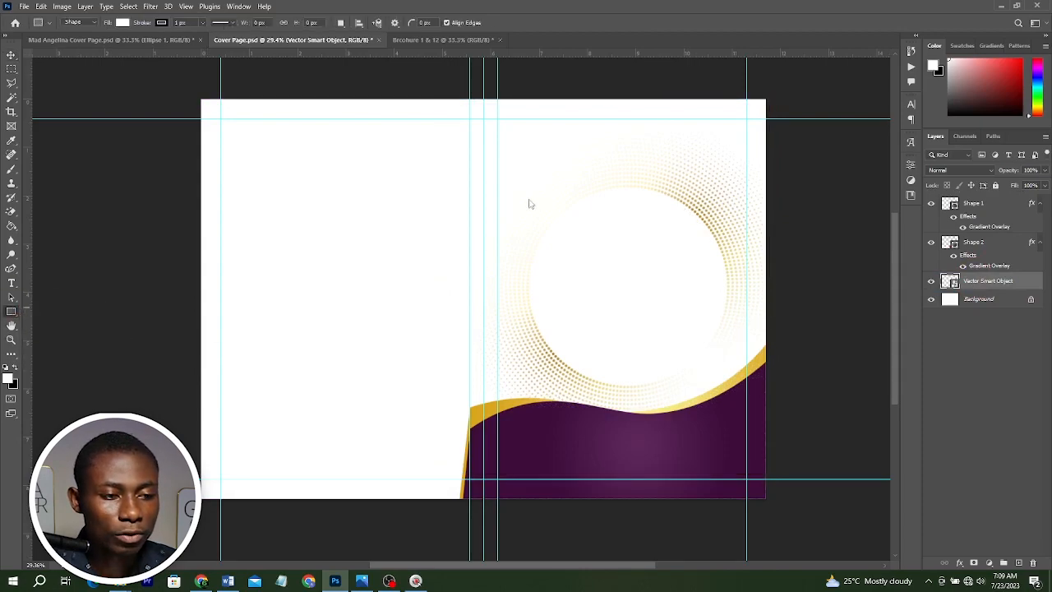
{"action": "left_click_drag", "start_coordinate": [497, 176], "coordinate": [703, 382]}
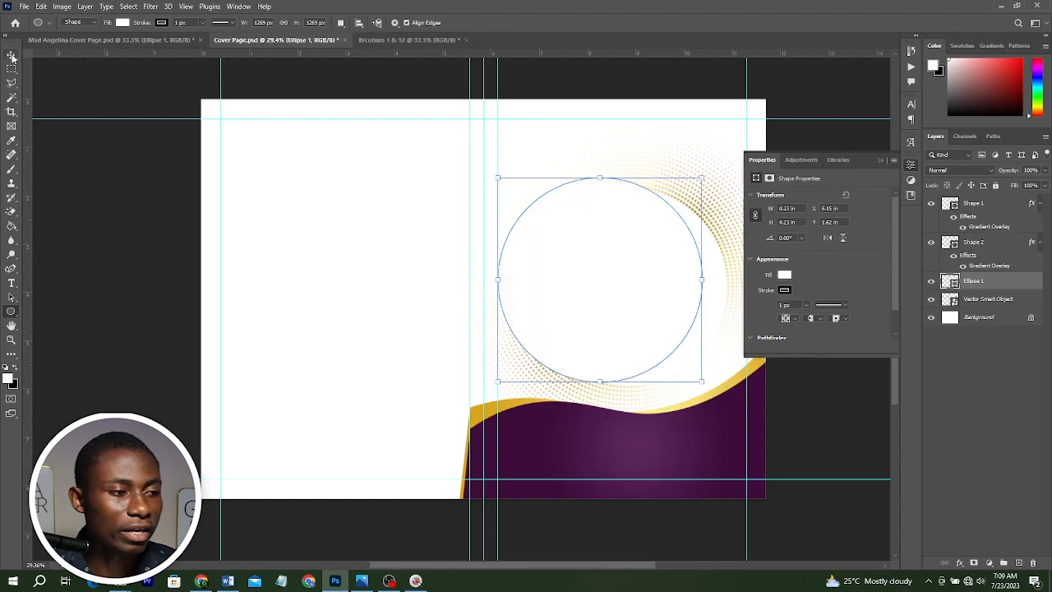
Remove the circle's stroke, give it a pale yellow fill, and center it in the dotted ring.
{"action": "left_click", "coordinate": [161, 23]}
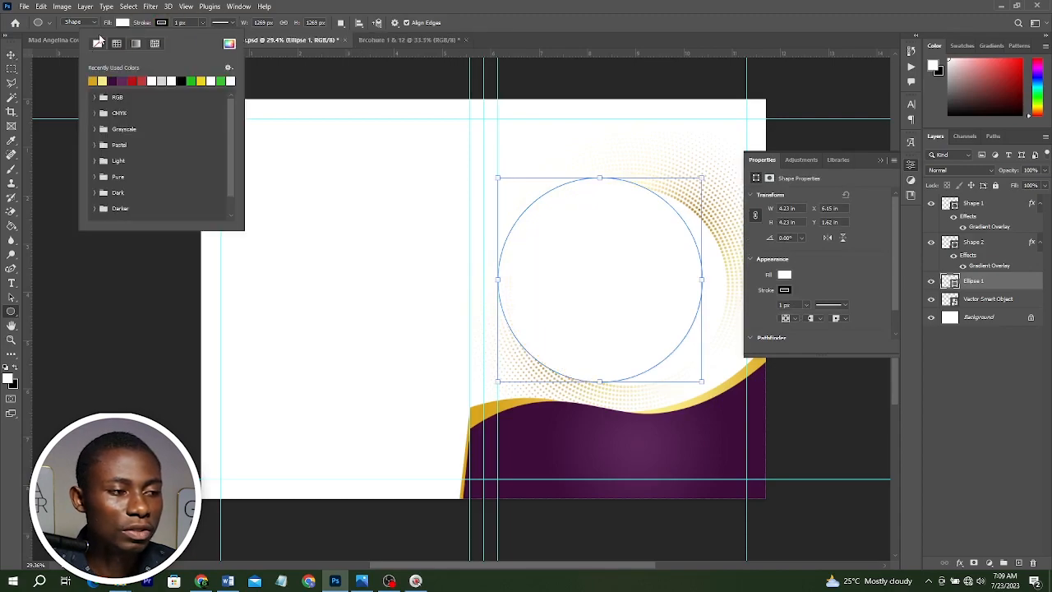
{"action": "left_click", "coordinate": [97, 43]}
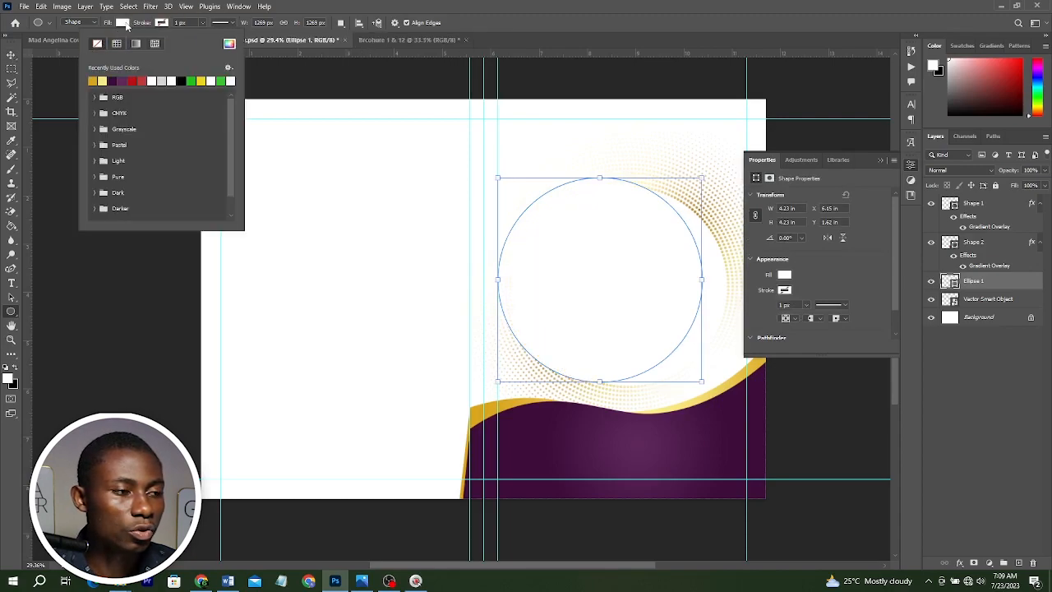
{"action": "left_click", "coordinate": [123, 23]}
{"action": "left_click", "coordinate": [123, 23]}
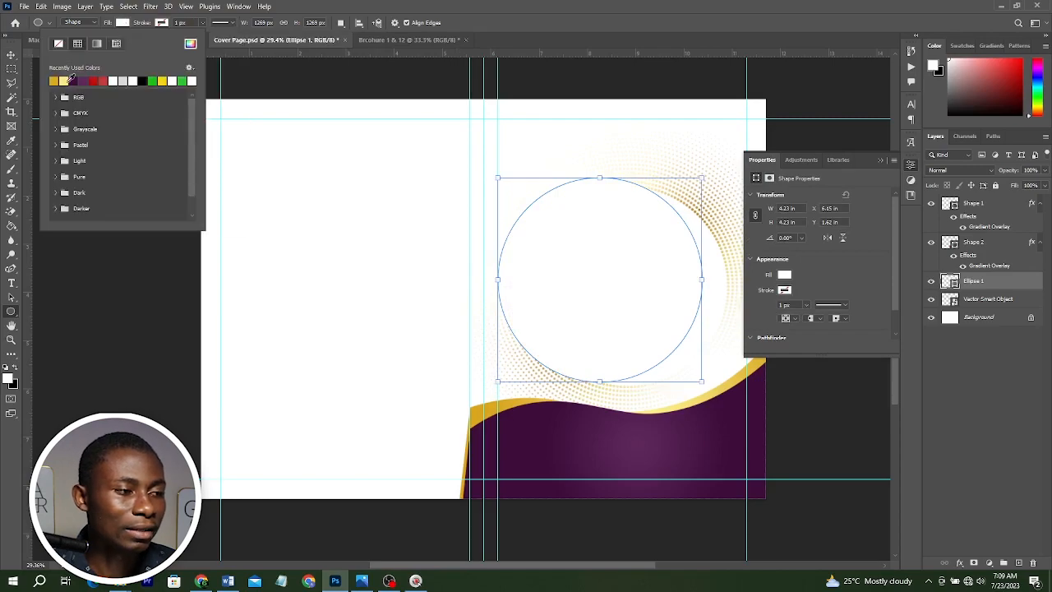
{"action": "left_click", "coordinate": [63, 81]}
{"action": "key", "text": "v"}
{"action": "left_click_drag", "start_coordinate": [631, 249], "coordinate": [666, 264]}
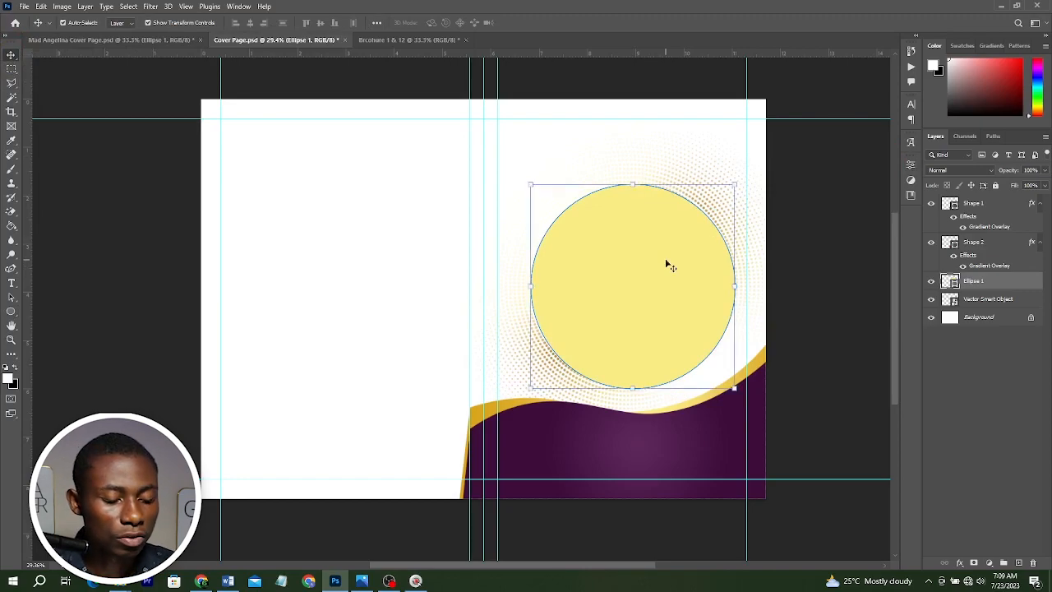
Duplicate the circle and scale the copy down slightly inside the original.
{"action": "key", "text": "ctrl+j"}
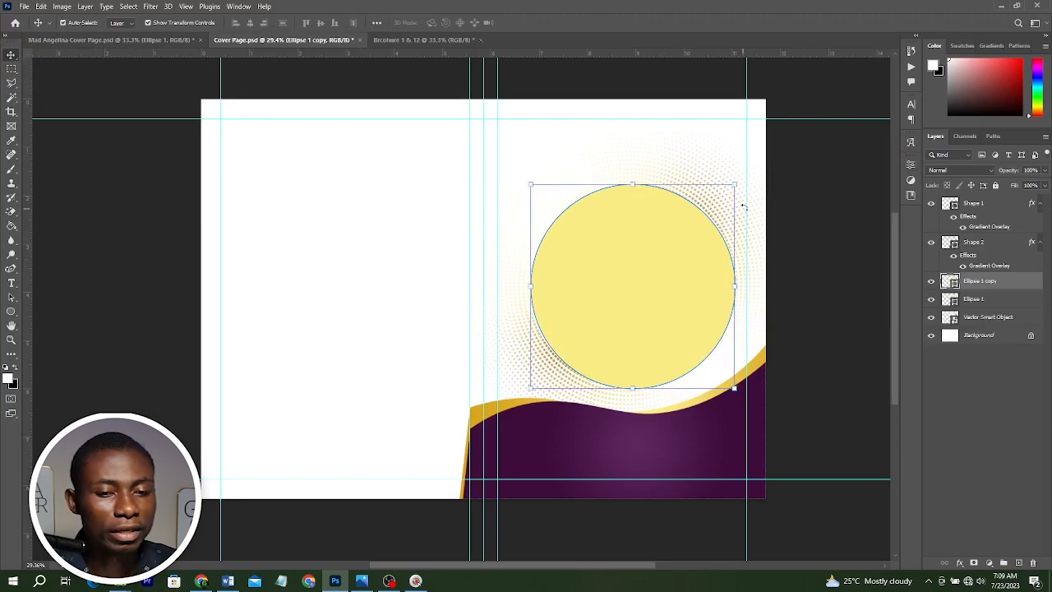
{"action": "key", "text": "ctrl+z"}
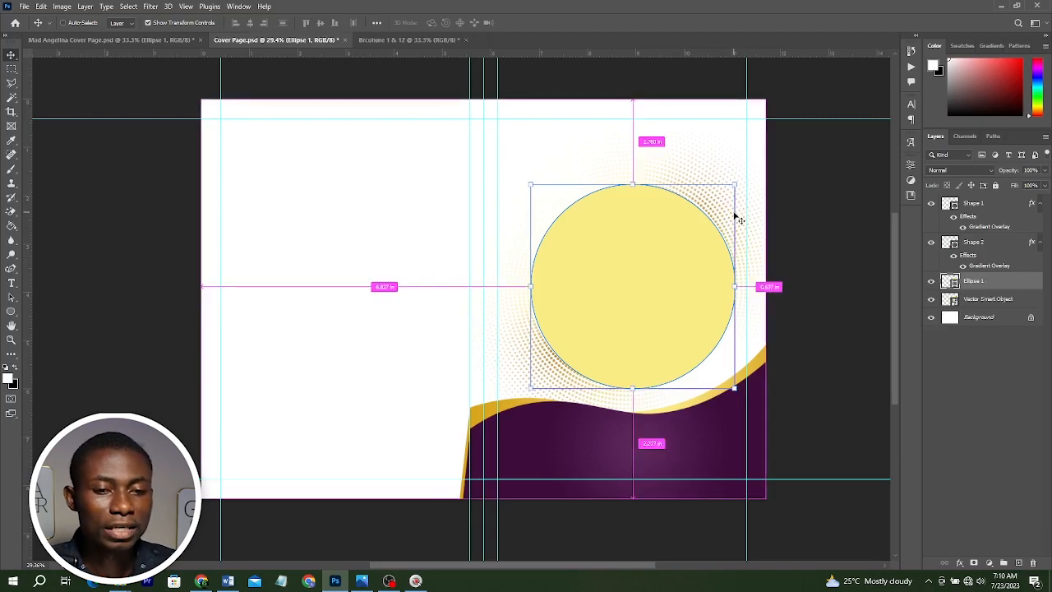
{"action": "key", "text": "ctrl+j"}
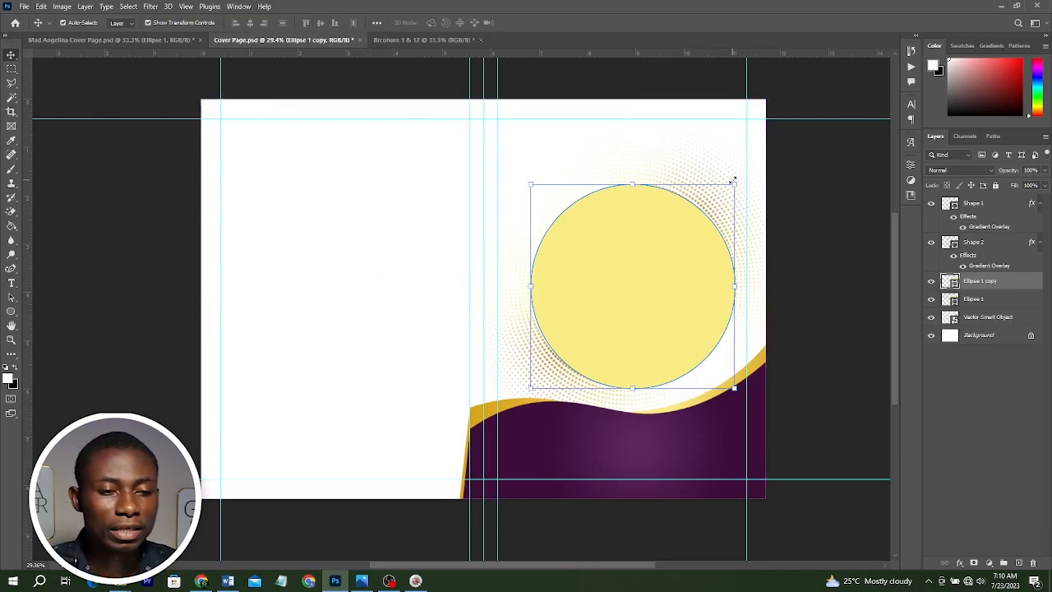
{"action": "left_click_drag", "start_coordinate": [726, 190], "coordinate": [723, 188]}
{"action": "key", "text": "Return"}
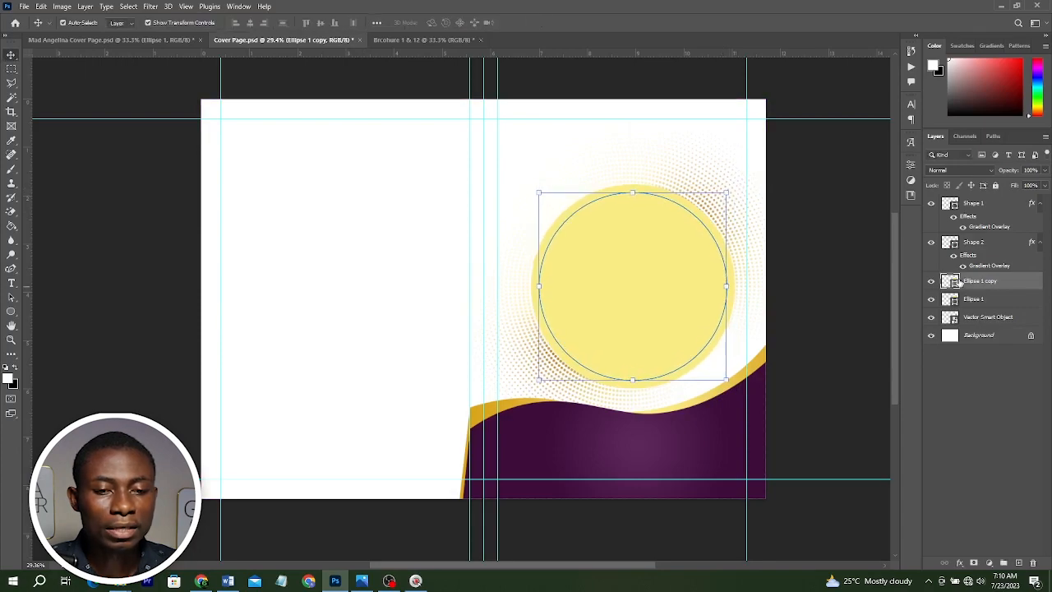
Fill the circle copy with black 000000 and the original circle with cream f8ebd0.
{"action": "double_click", "coordinate": [950, 283]}
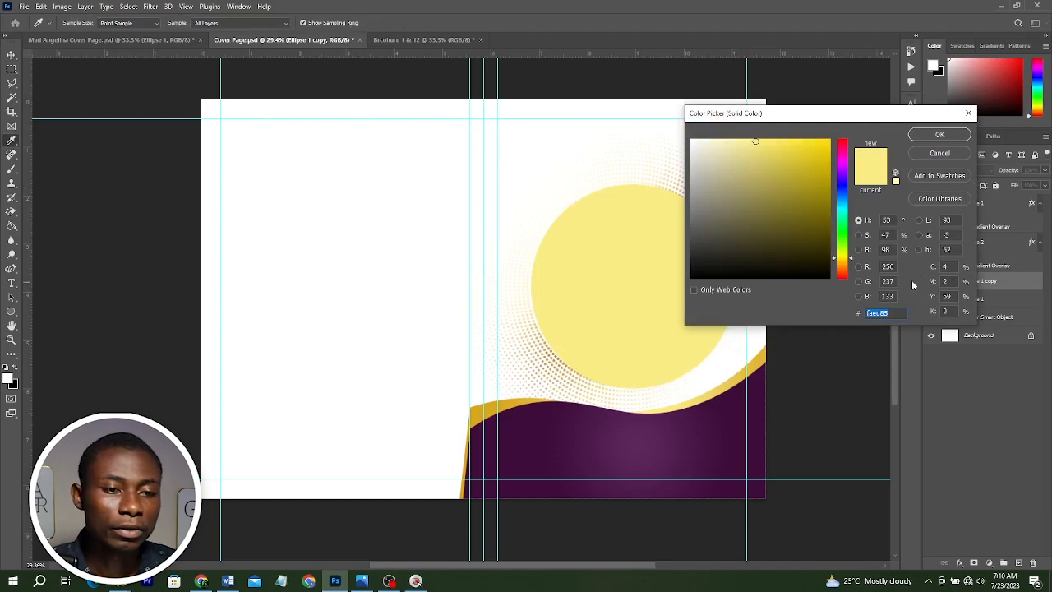
{"action": "left_click_drag", "start_coordinate": [728, 224], "coordinate": [663, 307]}
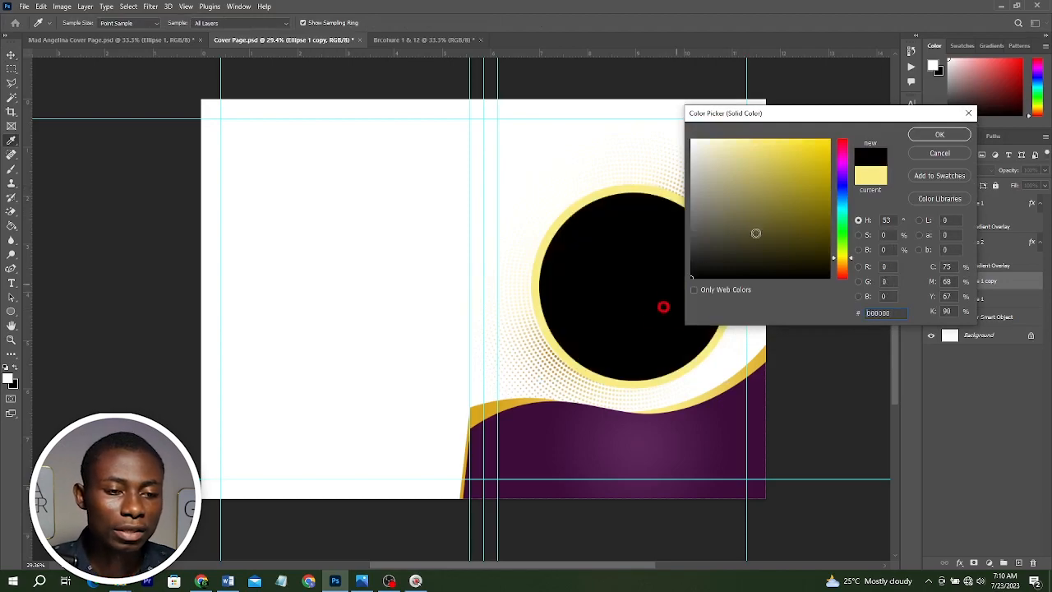
{"action": "left_click", "coordinate": [937, 135]}
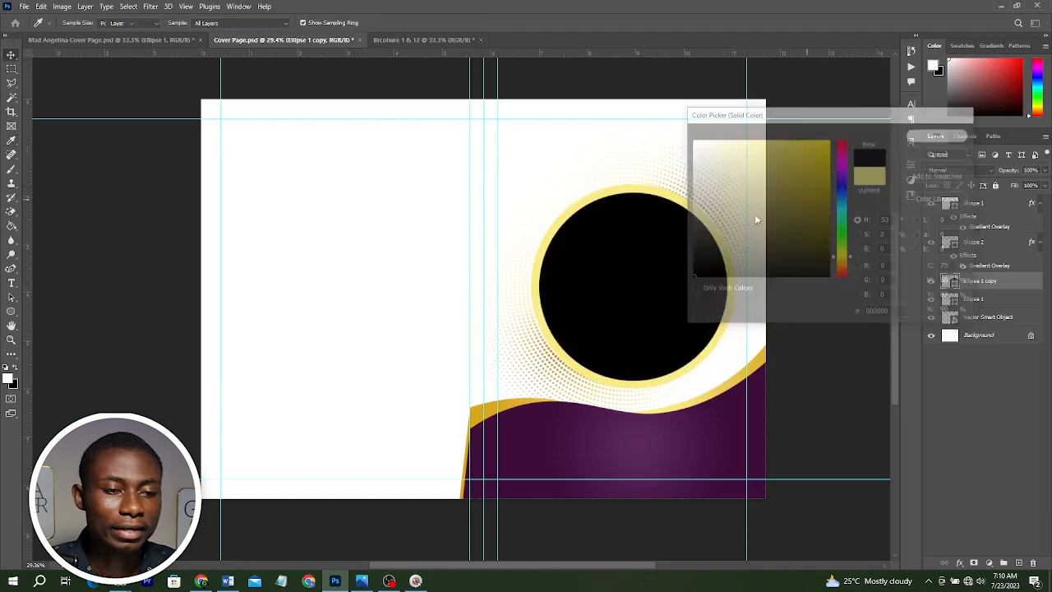
{"action": "double_click", "coordinate": [951, 299]}
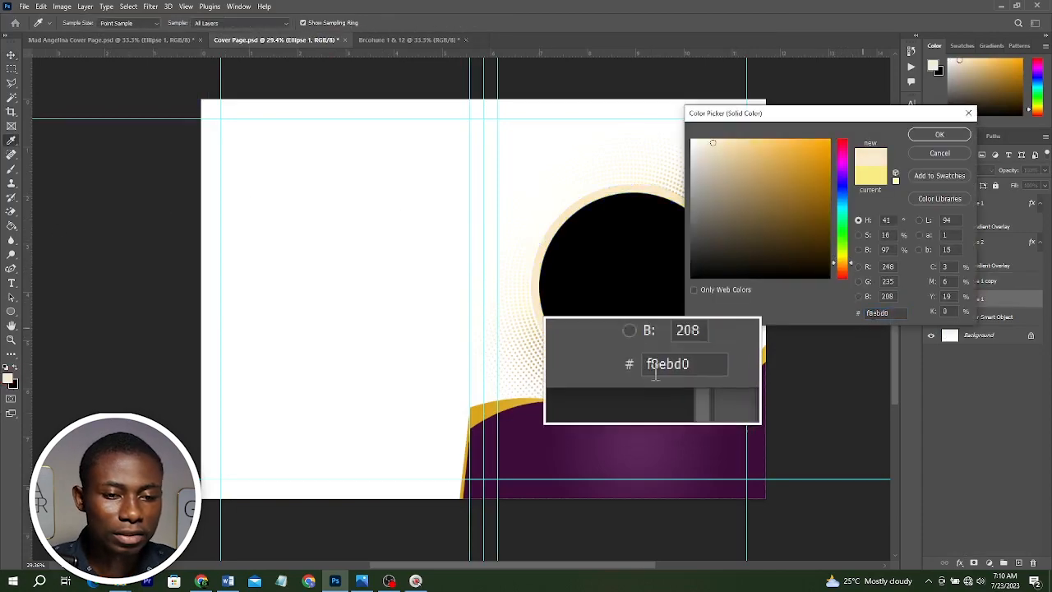
{"action": "left_click", "coordinate": [939, 134]}
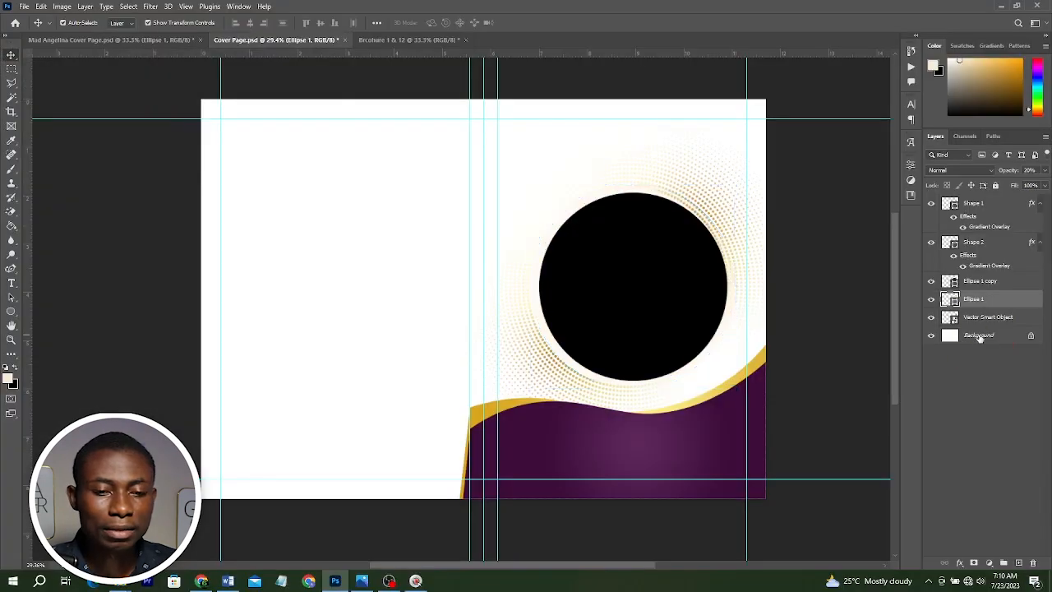
Draw a rectangle about 5.86 × 8.37 in covering the right cover panel, just above the background.
{"action": "left_click", "coordinate": [979, 336]}
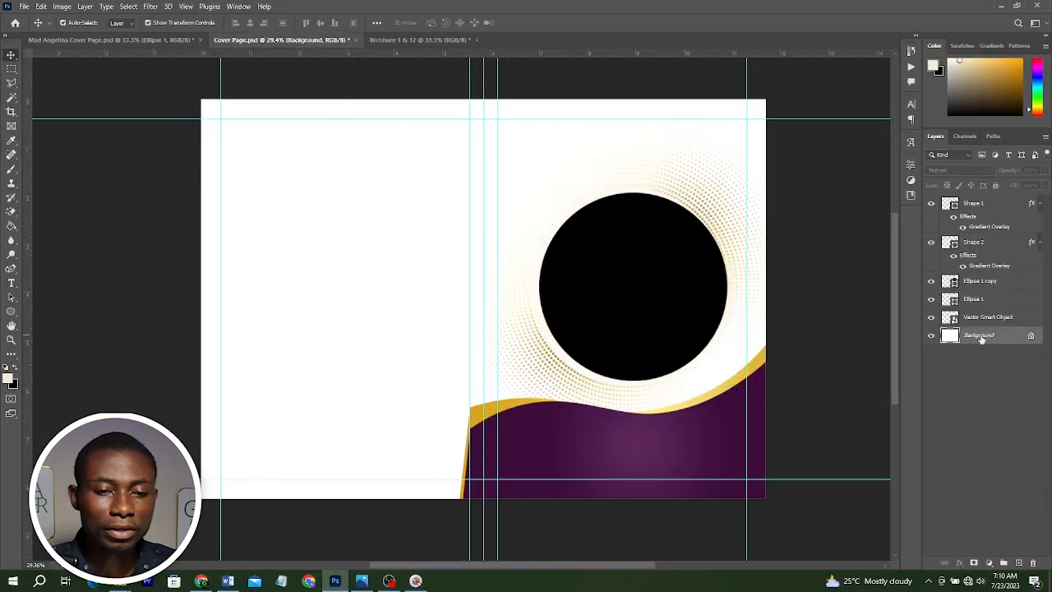
{"action": "left_click", "coordinate": [13, 311]}
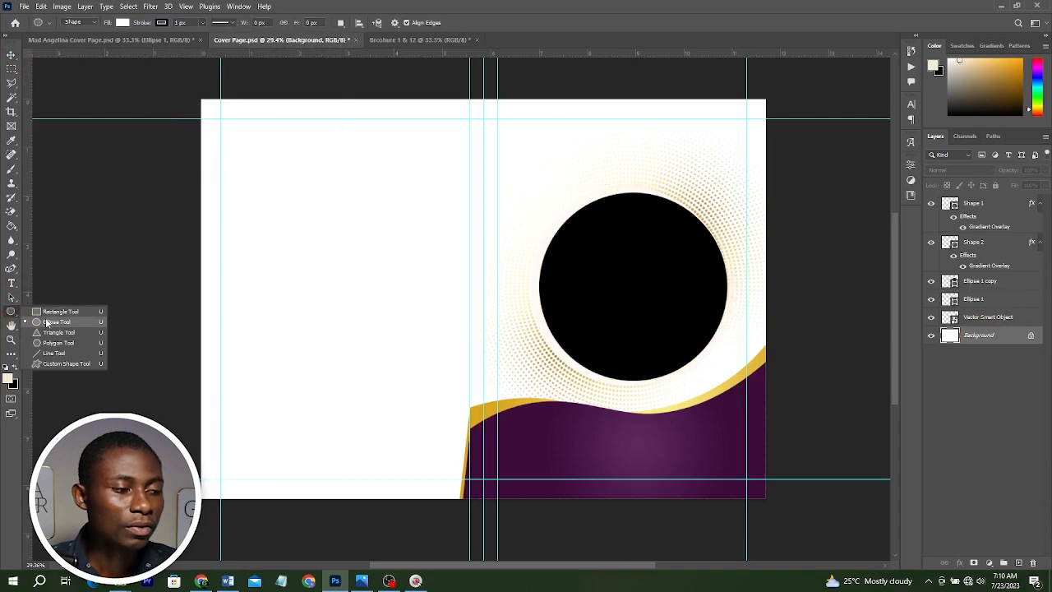
{"action": "left_click", "coordinate": [73, 312]}
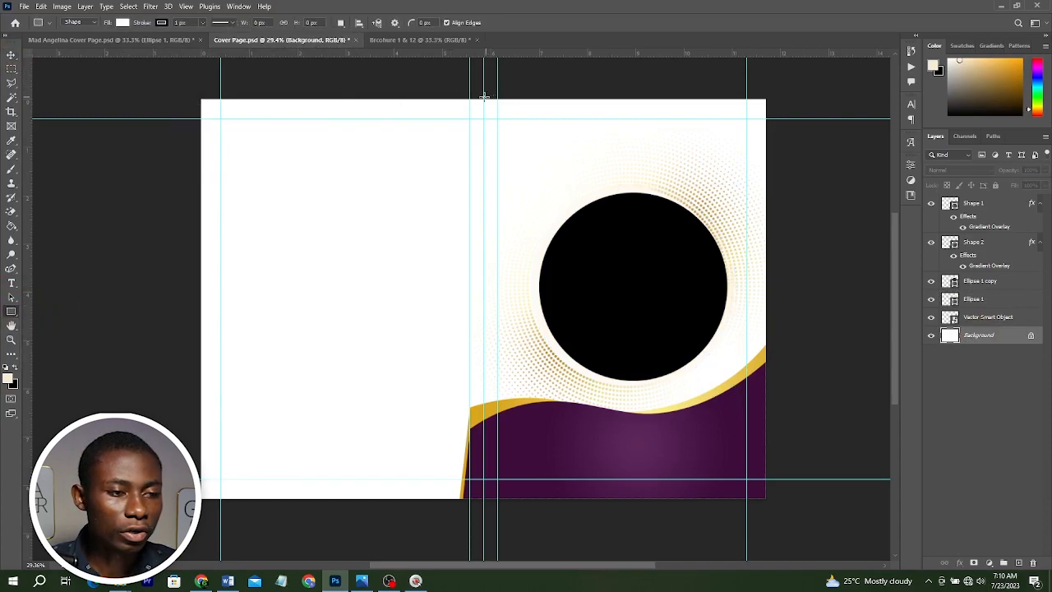
{"action": "mouse_move", "coordinate": [483, 97]}
{"action": "left_mouse_down"}
{"action": "mouse_move", "coordinate": [677, 432]}
{"action": "mouse_move", "coordinate": [766, 501]}
{"action": "left_mouse_up"}
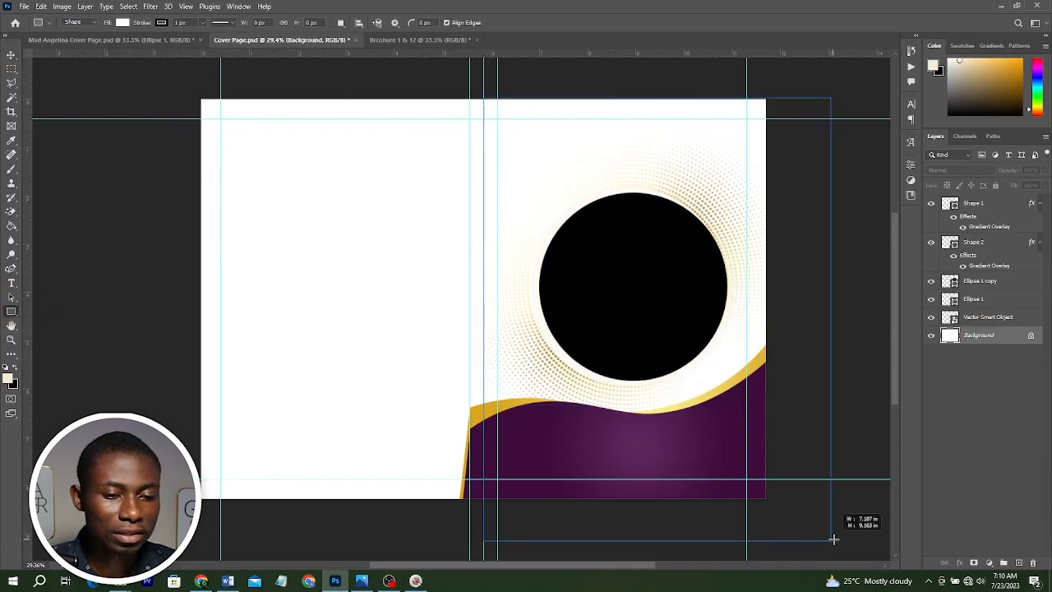
Apply a Gradient Overlay to the rectangle using a white-to-cream gradient with the end stop set to f2ecdf.
{"action": "left_click", "coordinate": [958, 564]}
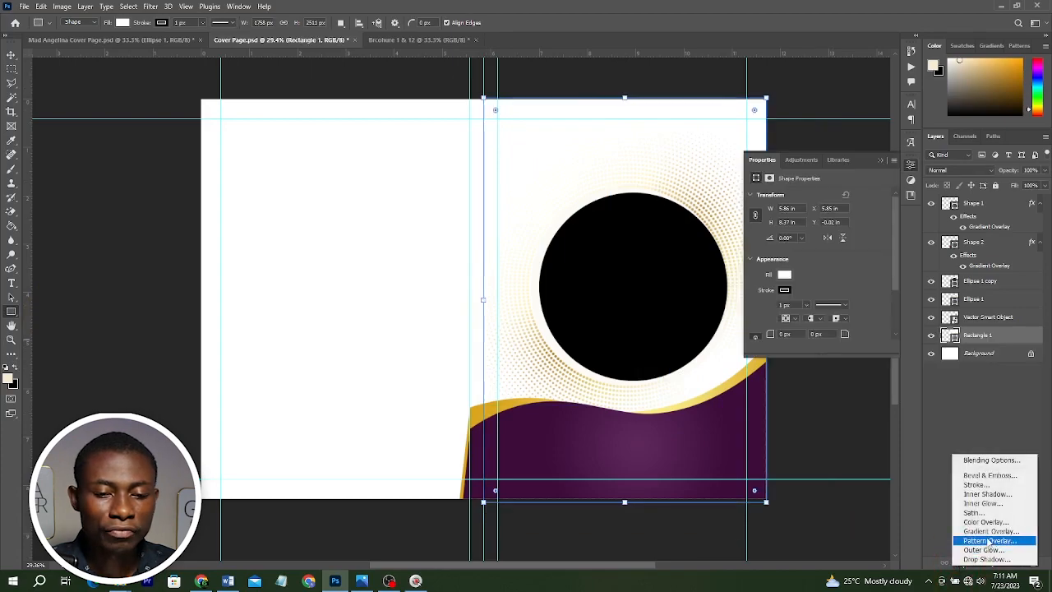
{"action": "left_click", "coordinate": [989, 532]}
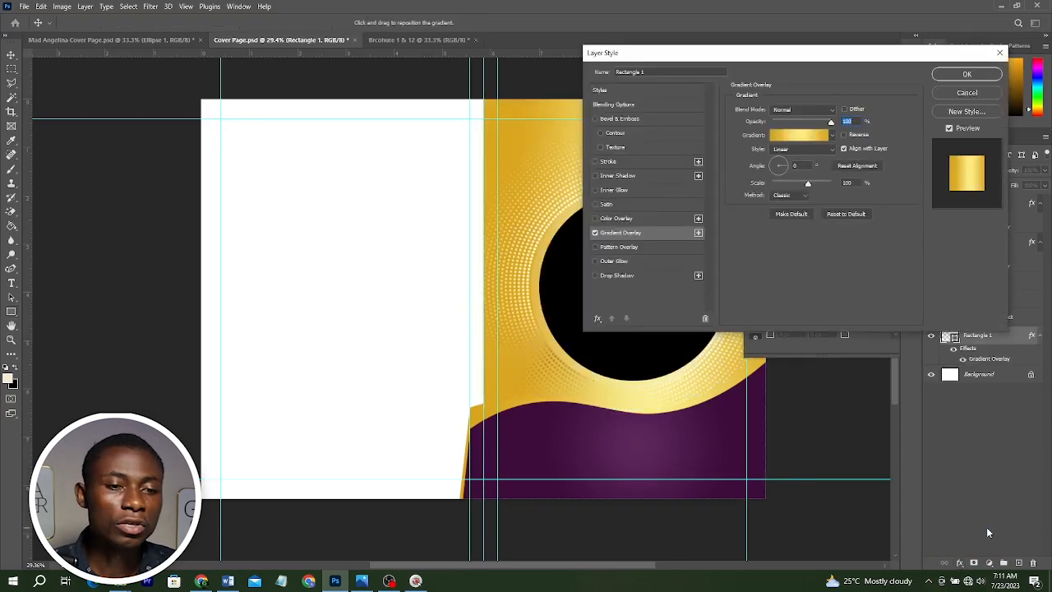
{"action": "left_click", "coordinate": [808, 135]}
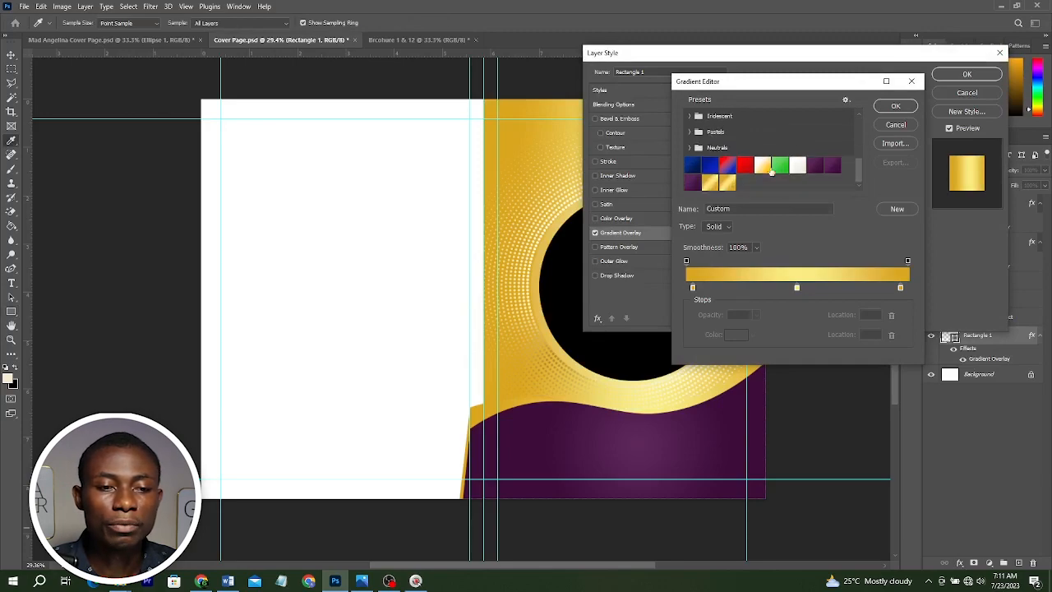
{"action": "left_click", "coordinate": [798, 167]}
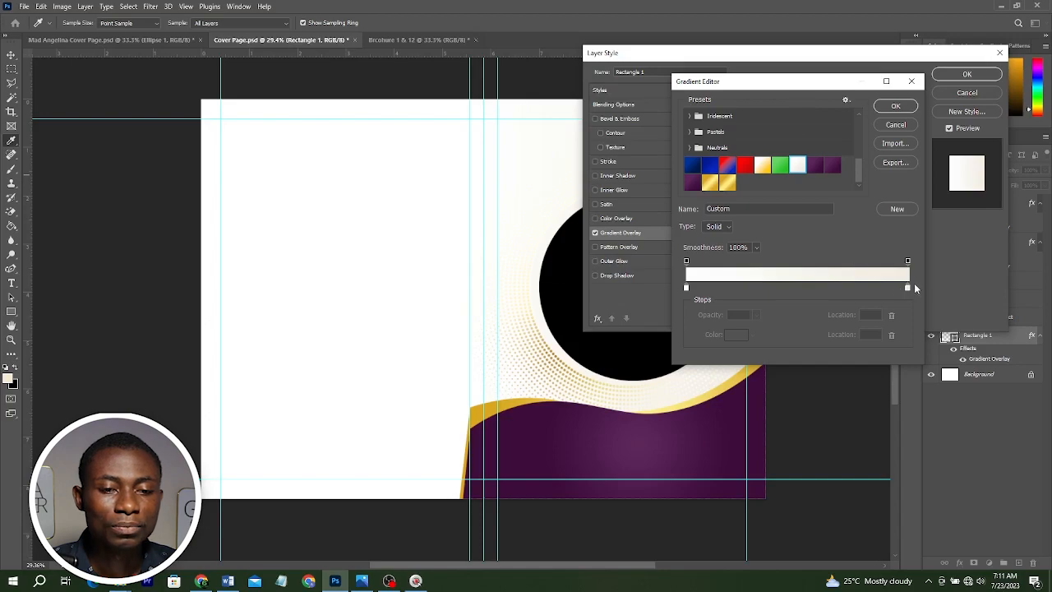
{"action": "left_click", "coordinate": [907, 287]}
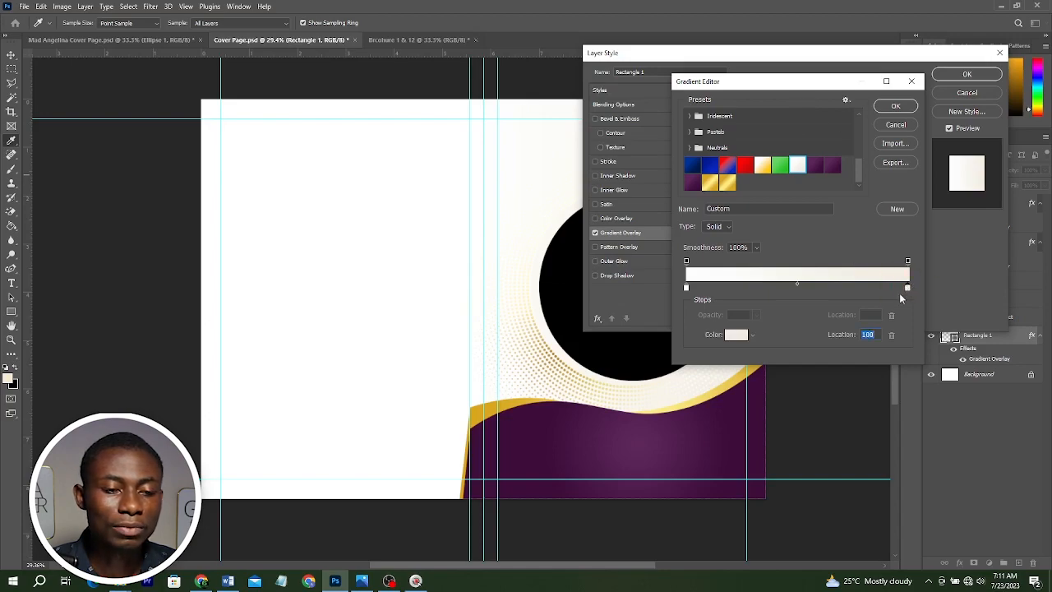
{"action": "double_click", "coordinate": [908, 288]}
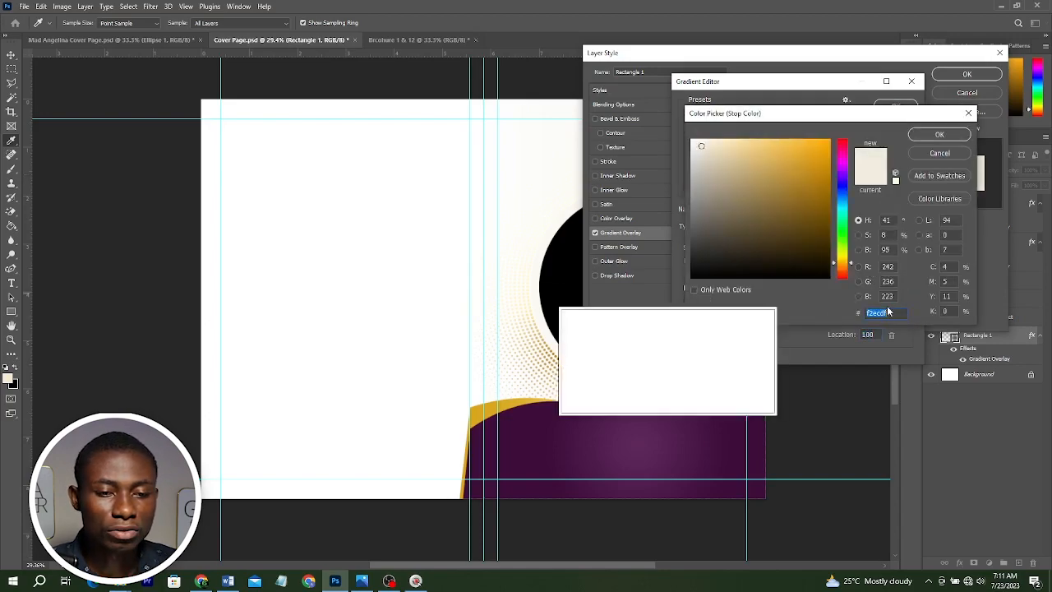
{"action": "left_click", "coordinate": [939, 135]}
{"action": "left_click", "coordinate": [893, 107]}
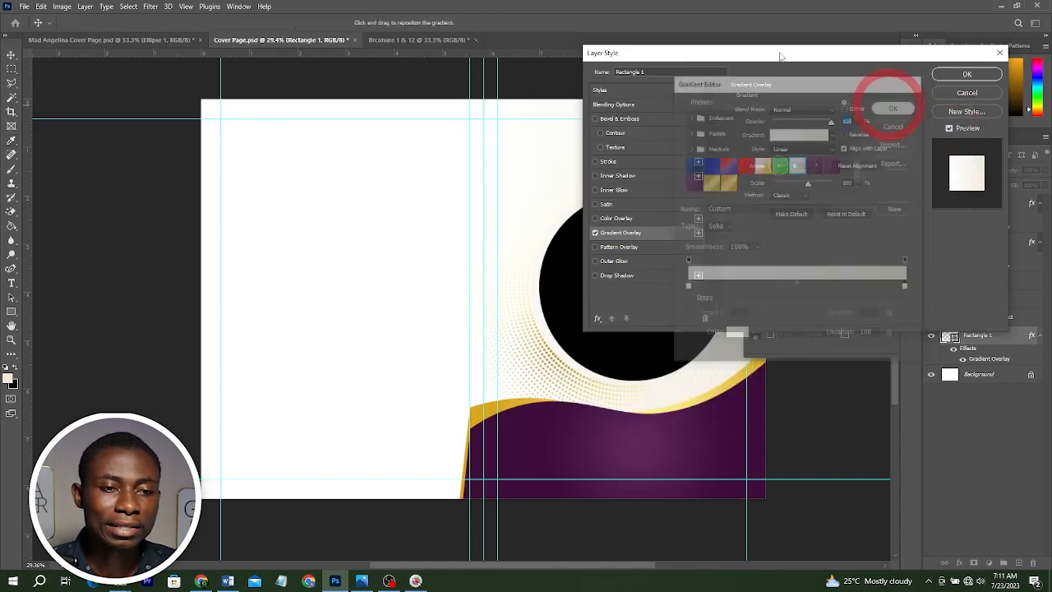
{"action": "left_click_drag", "start_coordinate": [756, 53], "coordinate": [725, 213]}
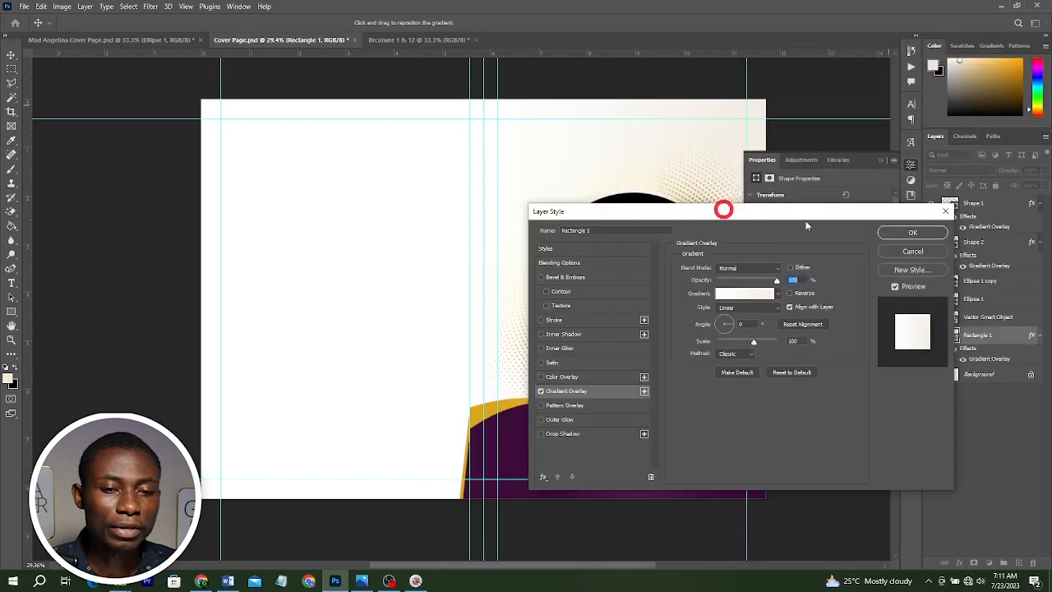
{"action": "left_click", "coordinate": [912, 234]}
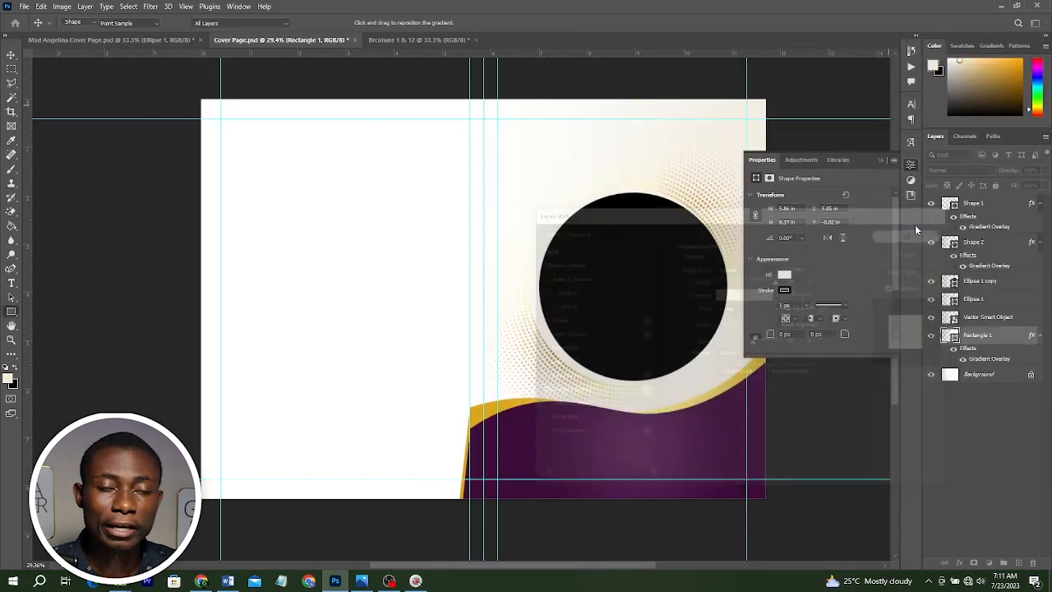
{"action": "key", "text": "u"}
{"action": "left_click", "coordinate": [123, 22]}
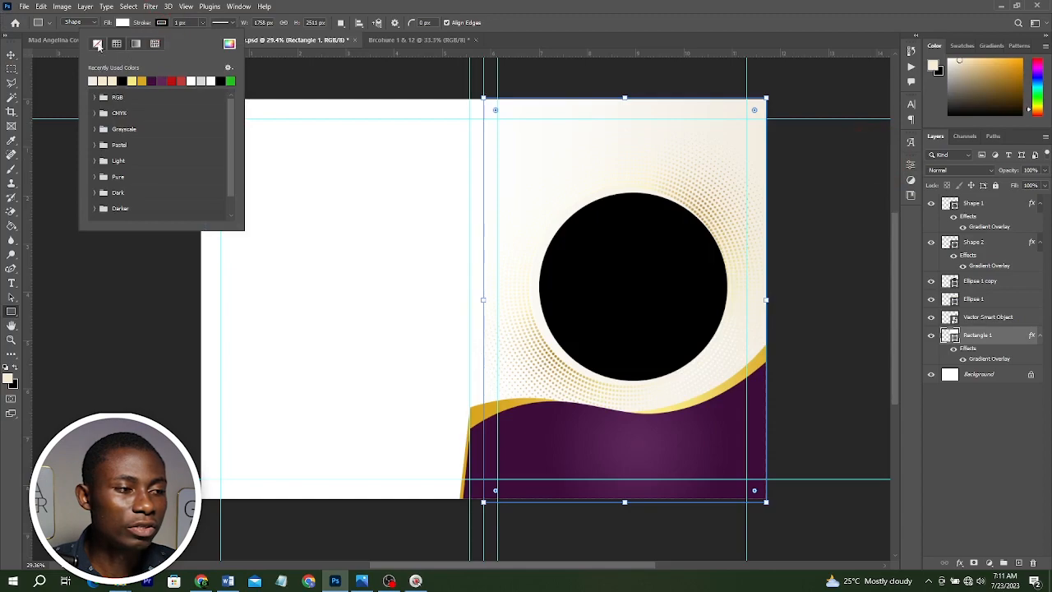
{"action": "left_click", "coordinate": [10, 55]}
{"action": "left_click", "coordinate": [116, 218]}
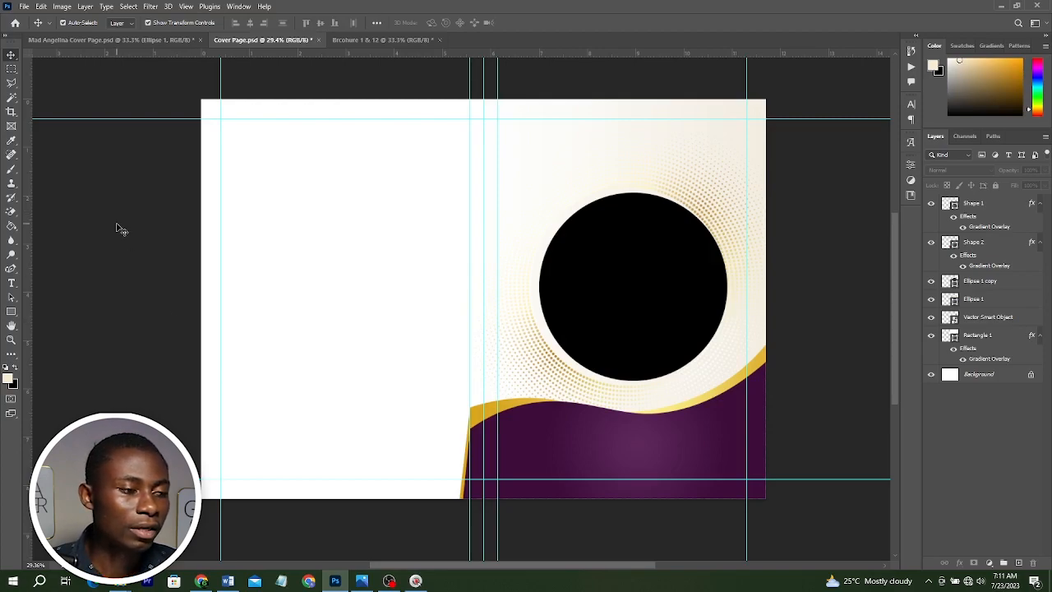
{"action": "left_click", "coordinate": [89, 188]}
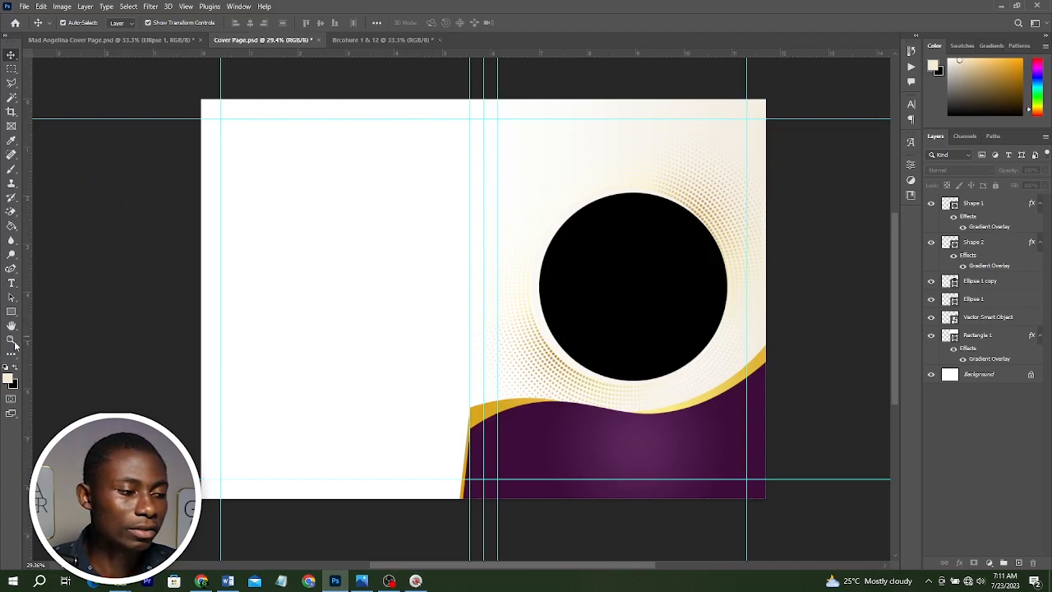
{"action": "left_click", "coordinate": [11, 311]}
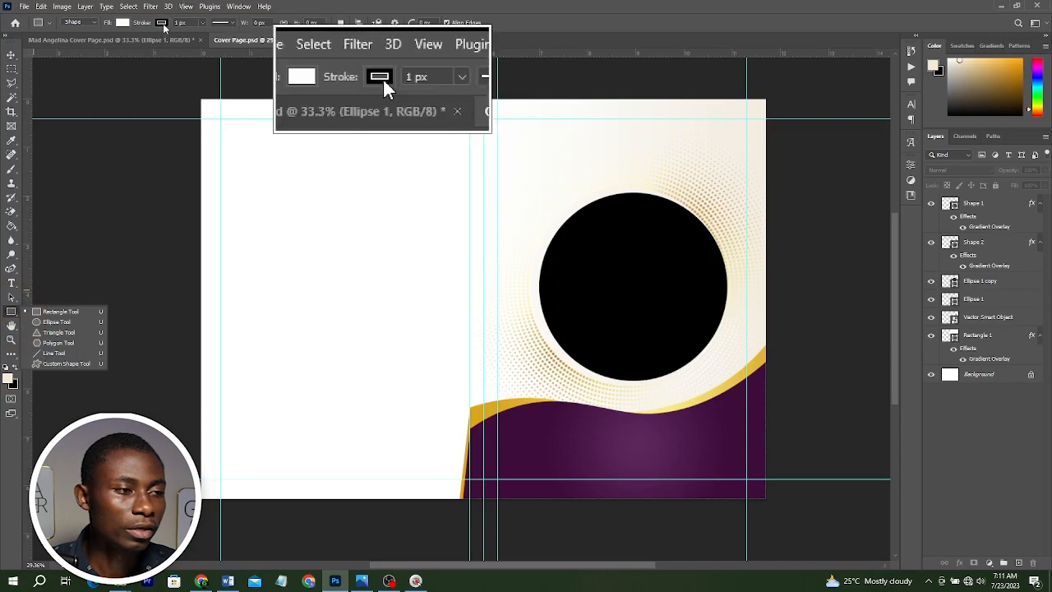
{"action": "left_click", "coordinate": [162, 23]}
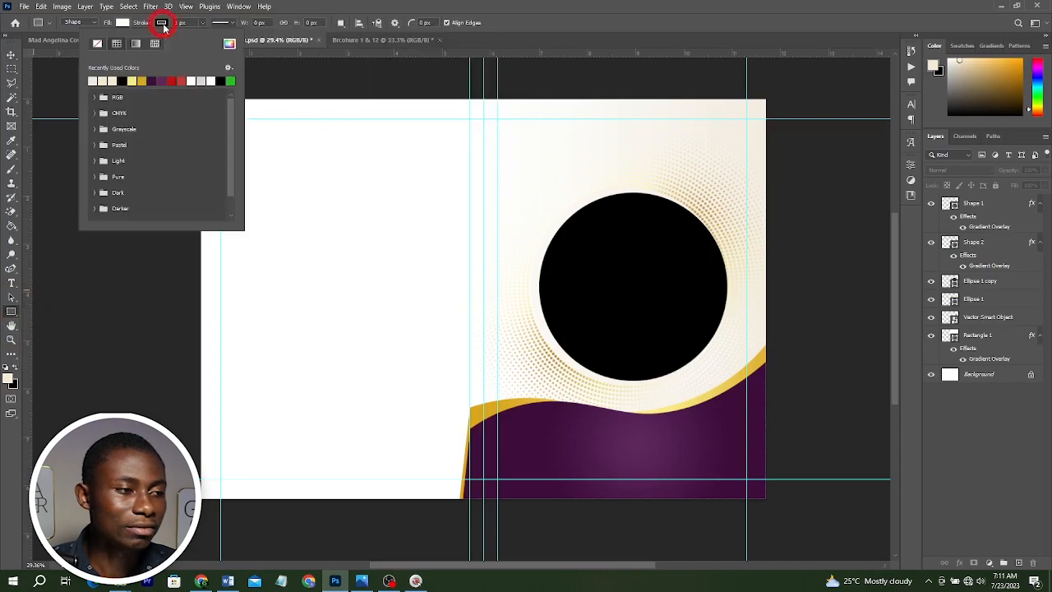
{"action": "left_click", "coordinate": [96, 46]}
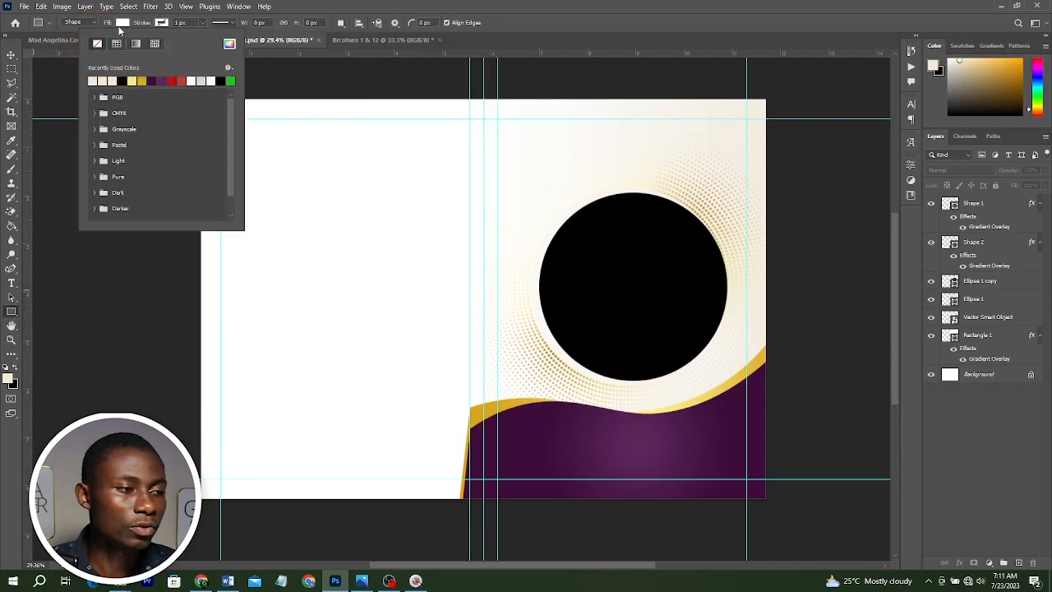
{"action": "left_click", "coordinate": [122, 22]}
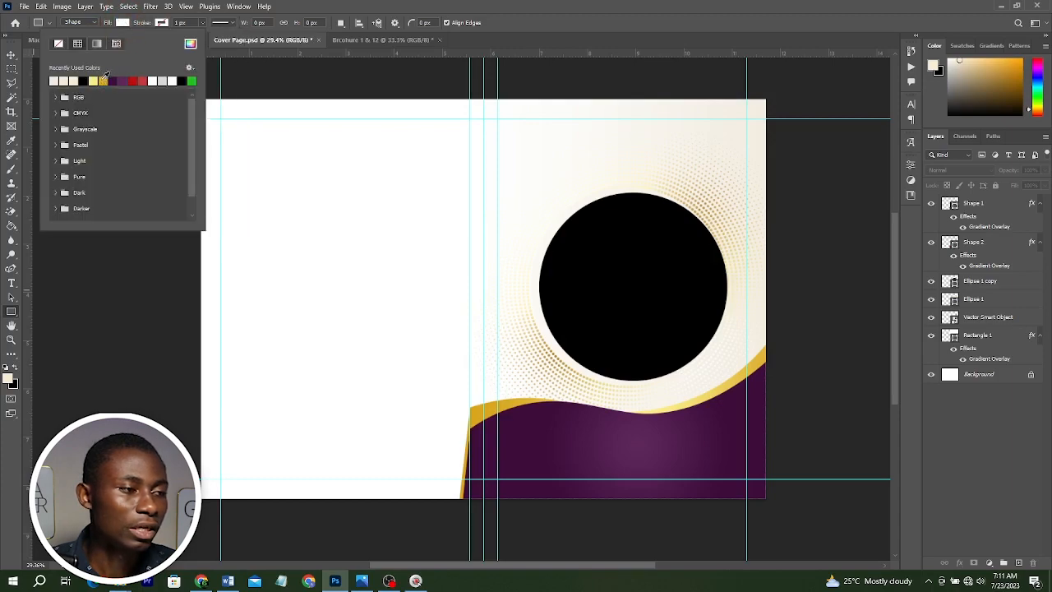
{"action": "left_click", "coordinate": [104, 80]}
{"action": "left_click", "coordinate": [10, 54]}
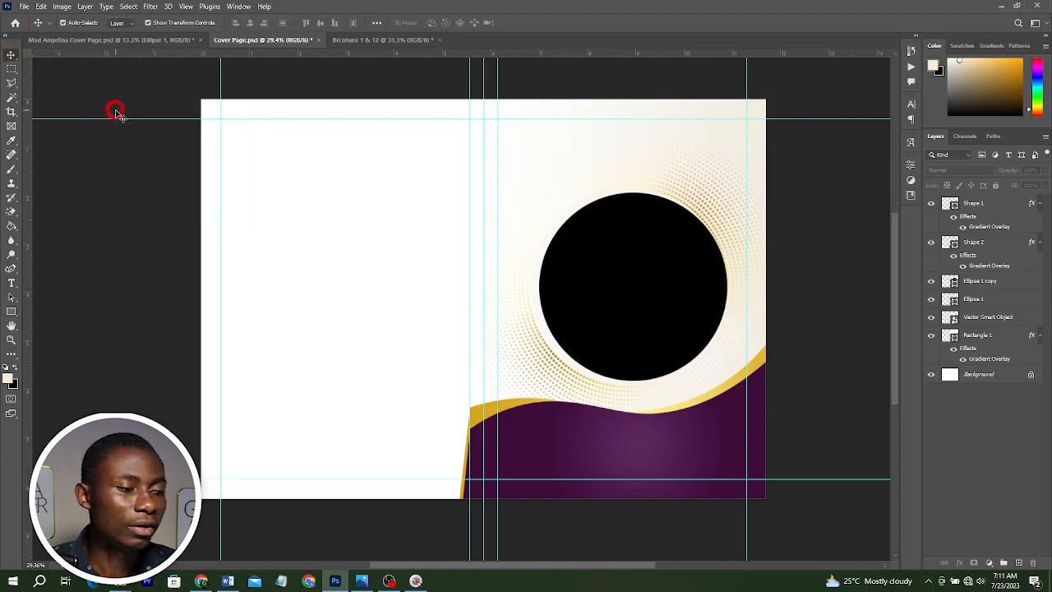
{"action": "left_click", "coordinate": [11, 311]}
{"action": "left_click_drag", "start_coordinate": [313, 203], "coordinate": [352, 253]}
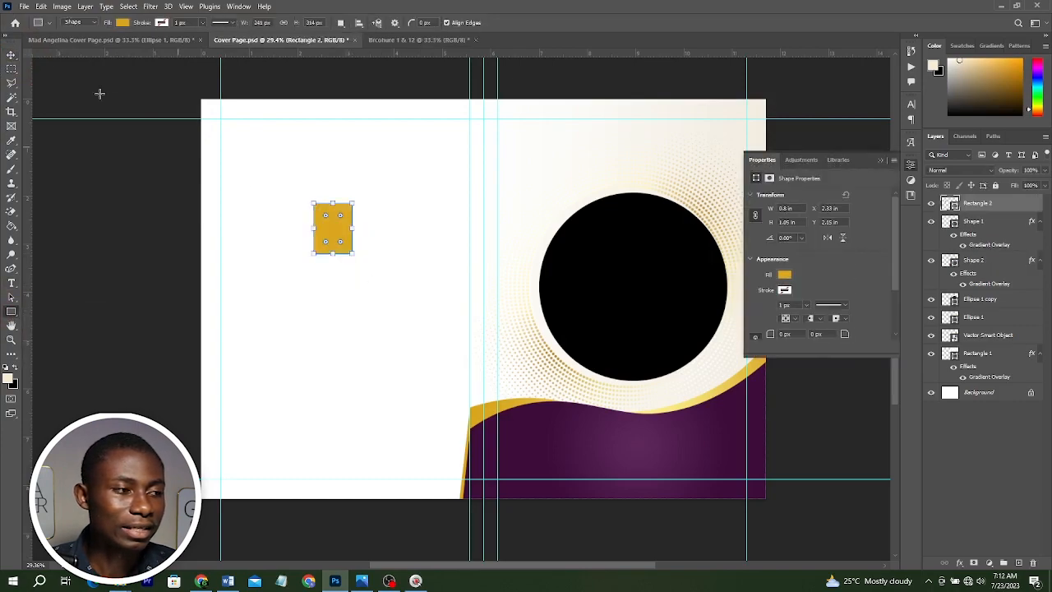
{"action": "left_click", "coordinate": [10, 54]}
{"action": "key", "text": "Delete"}
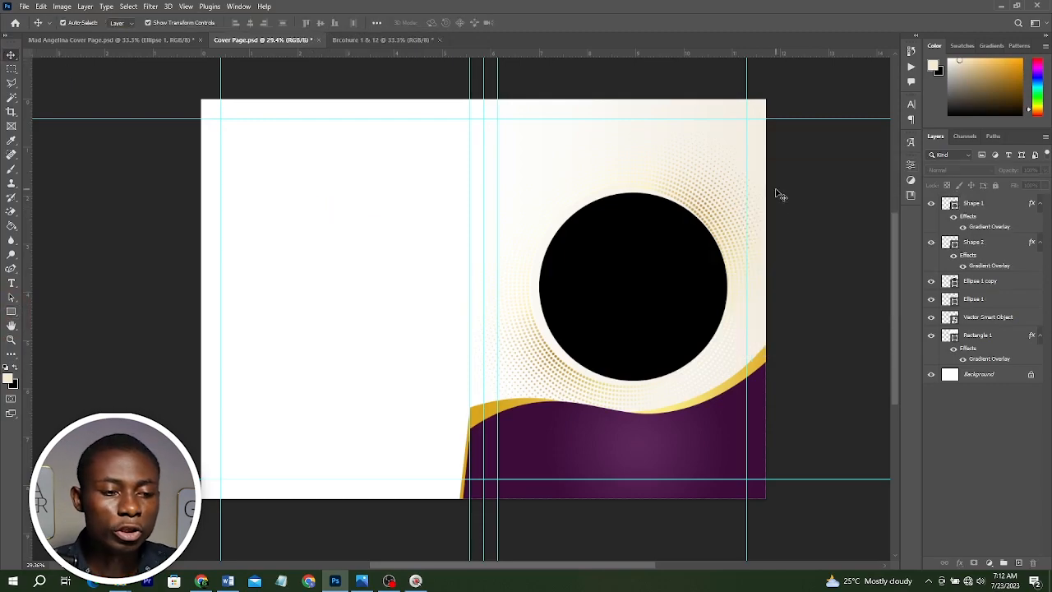
Place the portrait photo above the inner circle and position it over the circular frame on the cover panel.
{"action": "scroll", "coordinate": [649, 287], "scroll_direction": "up", "scroll_amount": 1}
{"action": "left_click", "coordinate": [657, 287]}
{"action": "scroll", "coordinate": [657, 287], "scroll_direction": "up", "scroll_amount": 1}
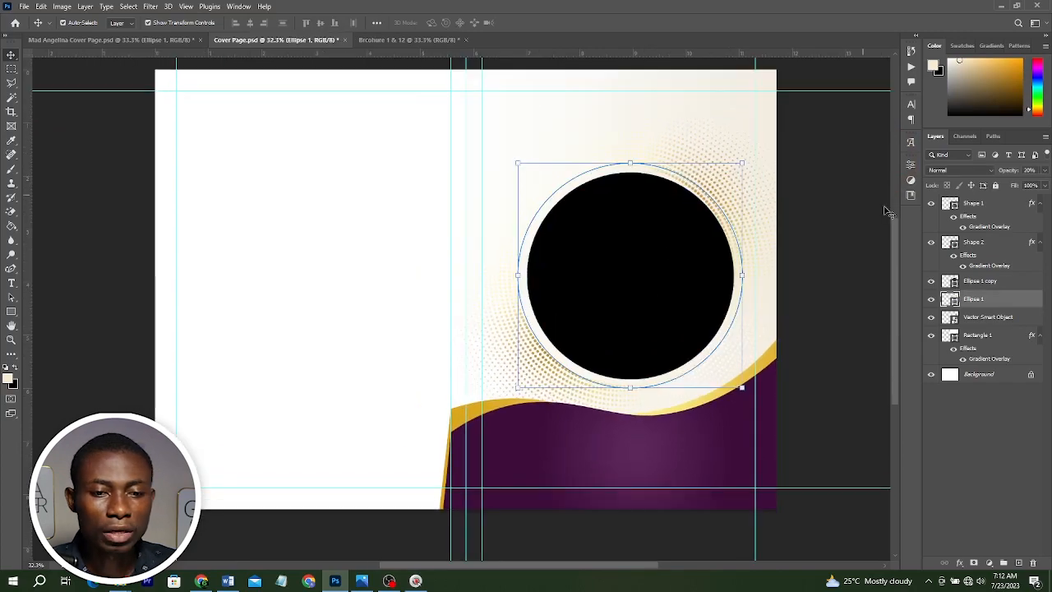
{"action": "left_click", "coordinate": [979, 281], "text": "ctrl"}
{"action": "left_click_drag", "start_coordinate": [979, 281], "coordinate": [972, 201]}
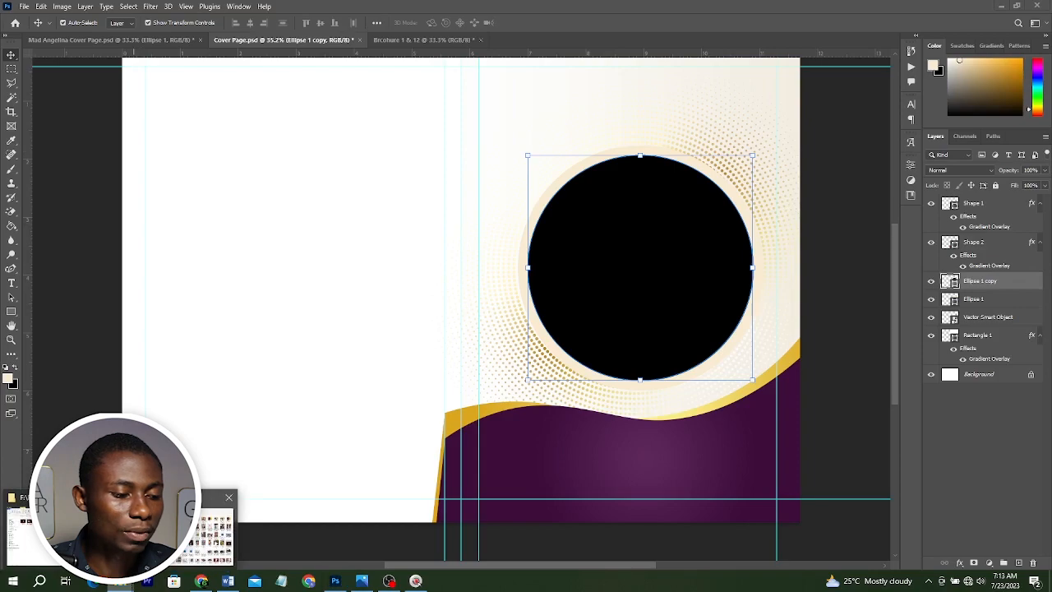
{"action": "left_click", "coordinate": [122, 582]}
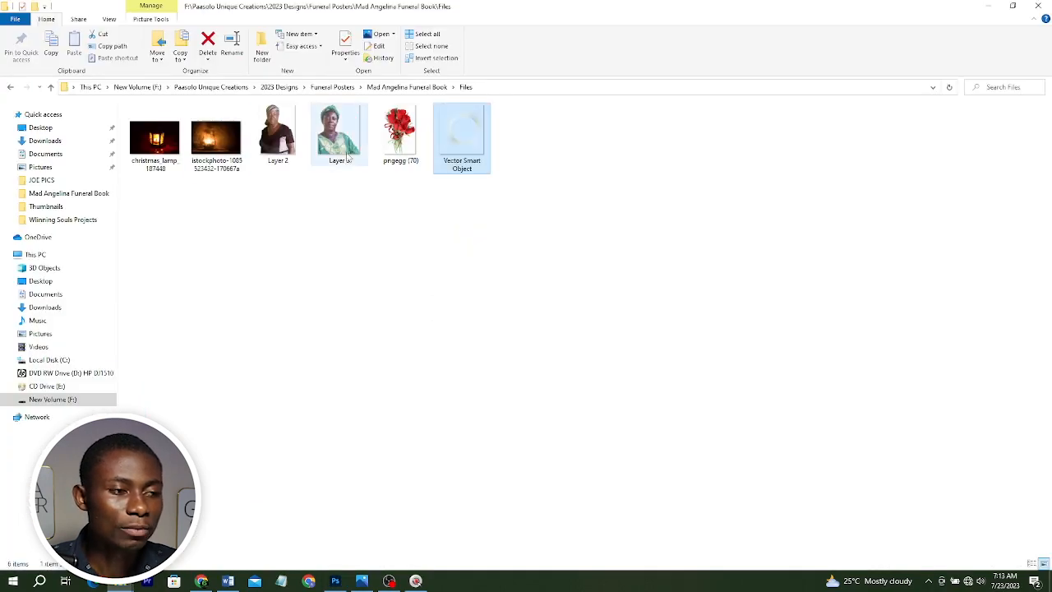
{"action": "left_click", "coordinate": [269, 127]}
{"action": "left_click_drag", "start_coordinate": [375, 505], "coordinate": [555, 259]}
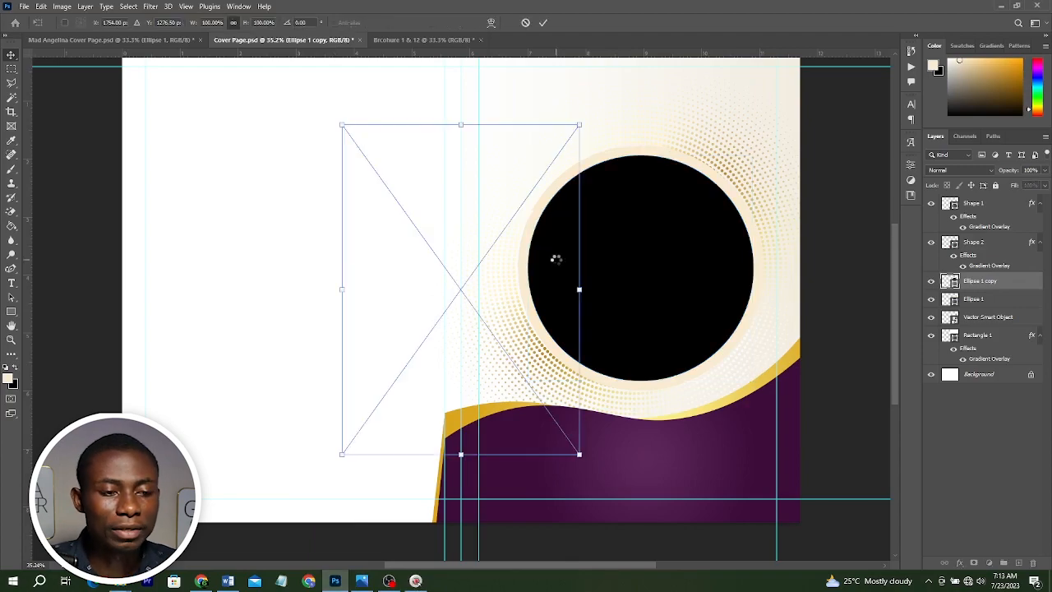
{"action": "left_click_drag", "start_coordinate": [393, 288], "coordinate": [594, 258]}
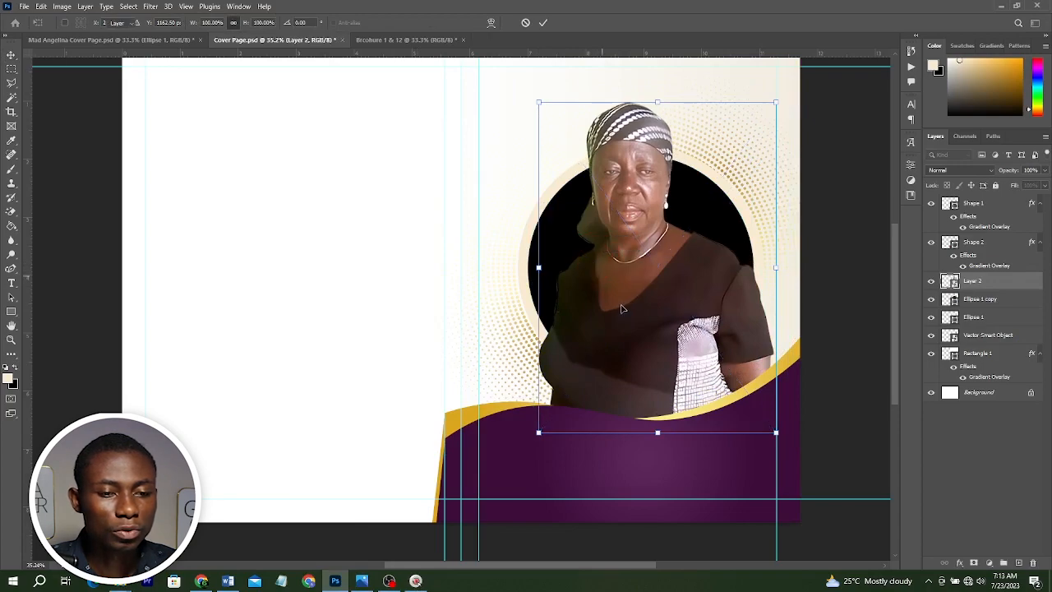
{"action": "key", "text": "Return"}
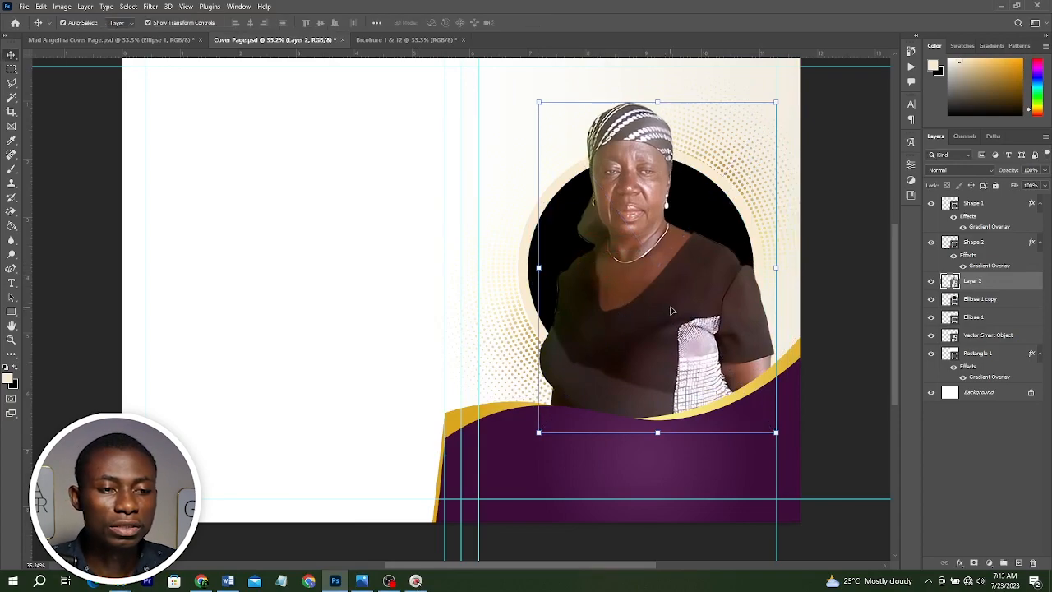
Nudge the photo slightly upward so the face sits centred in the circle.
{"action": "left_click", "coordinate": [960, 289], "text": "alt"}
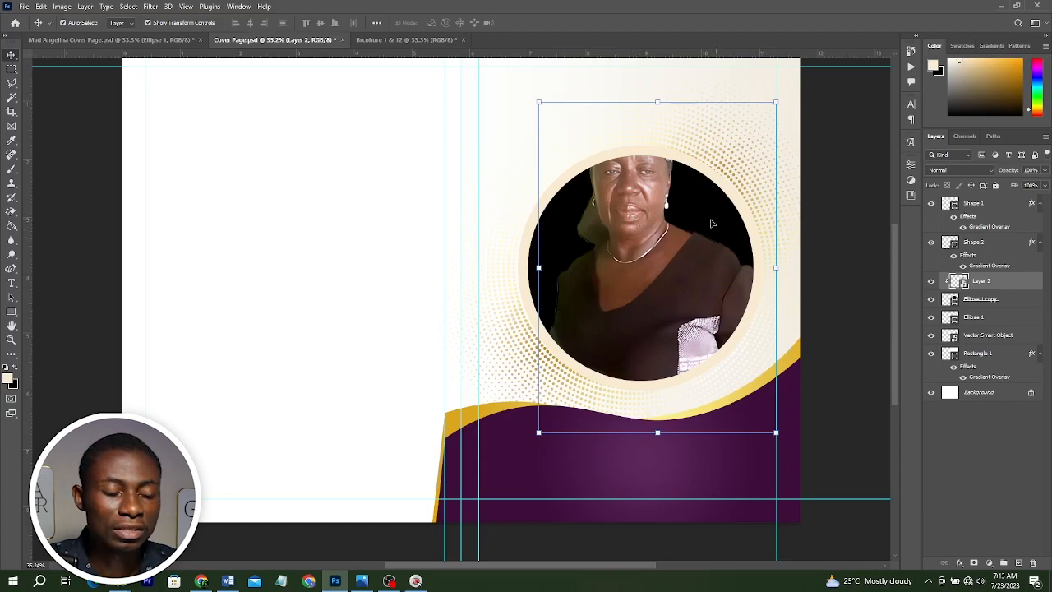
{"action": "left_click", "coordinate": [951, 291], "text": "alt"}
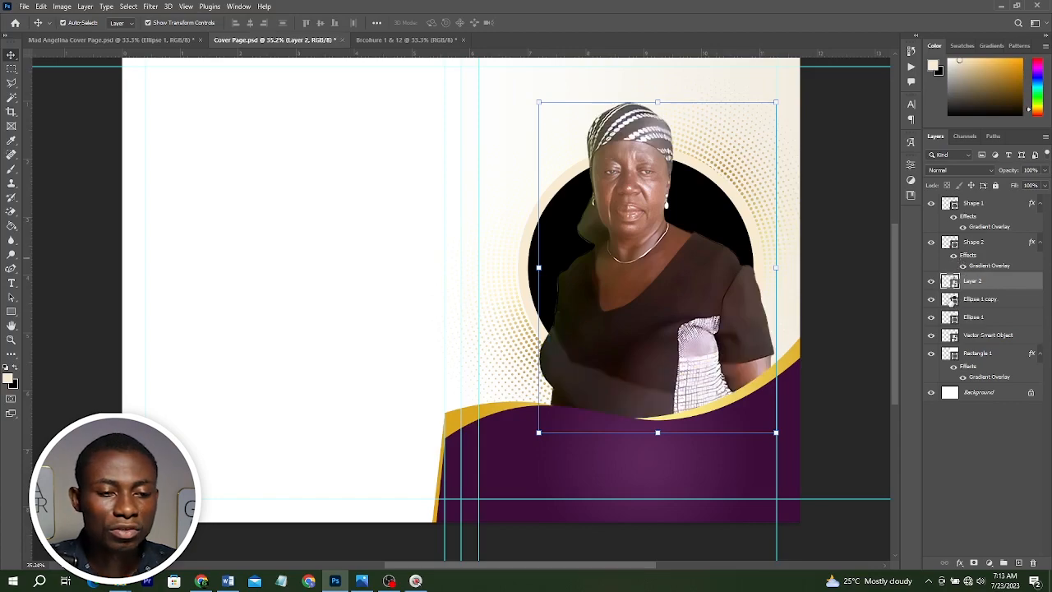
{"action": "left_click_drag", "start_coordinate": [641, 268], "coordinate": [633, 252]}
{"action": "scroll", "coordinate": [633, 274], "scroll_direction": "up", "scroll_amount": 2}
{"action": "scroll", "coordinate": [633, 274], "scroll_direction": "down", "scroll_amount": 1}
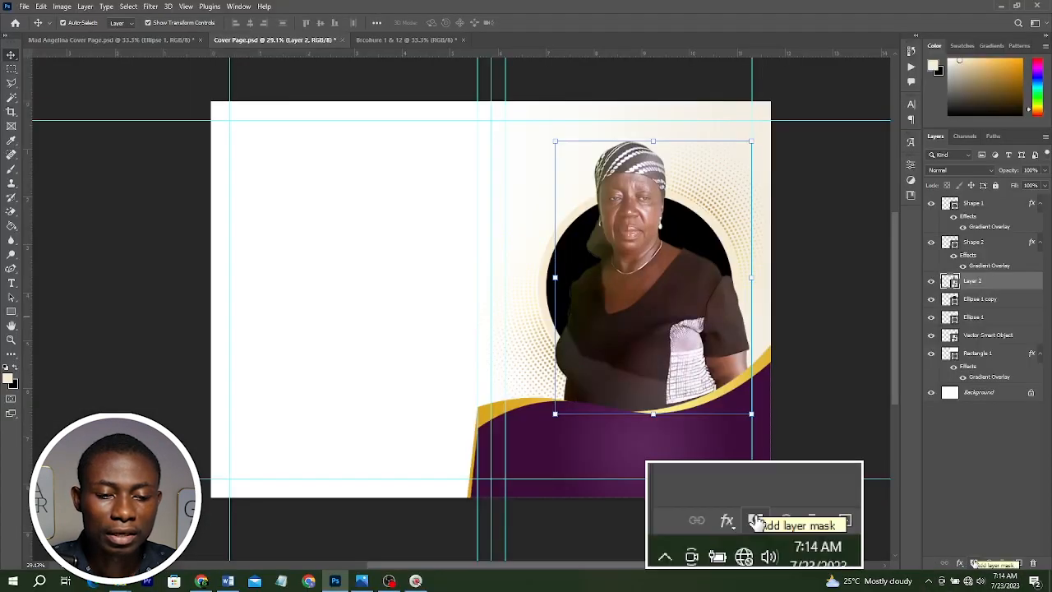
Add a layer mask to the photo and load the inverted inner-circle shape as a selection.
{"action": "left_click", "coordinate": [974, 563]}
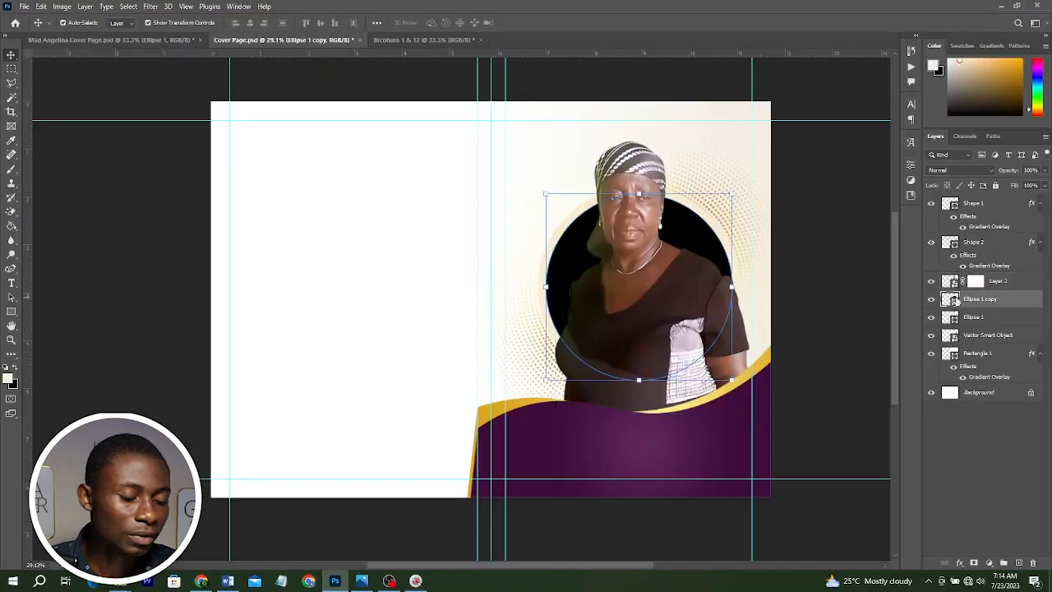
{"action": "left_click", "coordinate": [953, 300]}
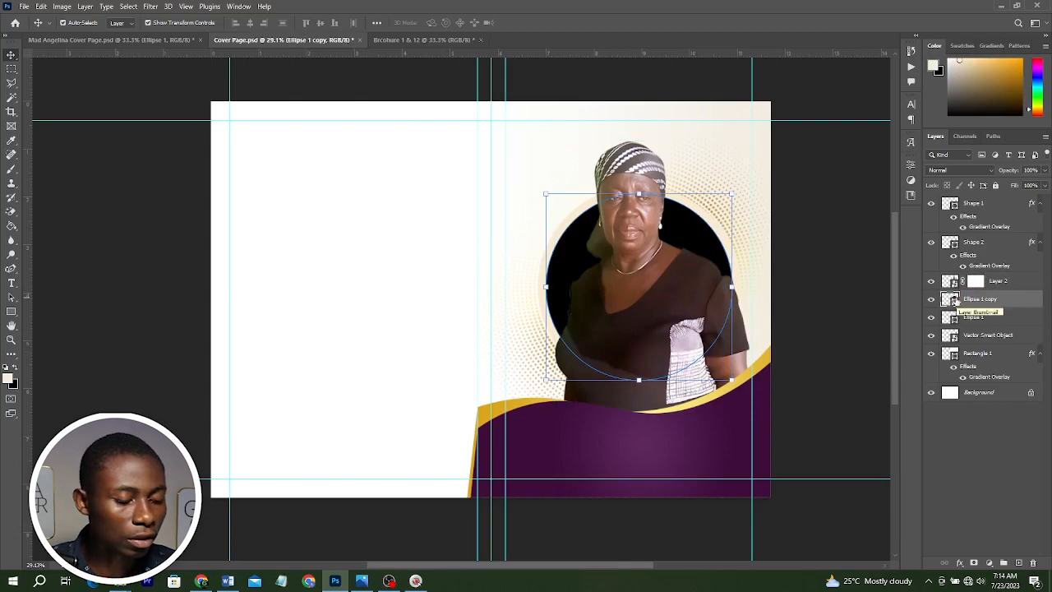
{"action": "left_click", "coordinate": [954, 302], "text": "ctrl"}
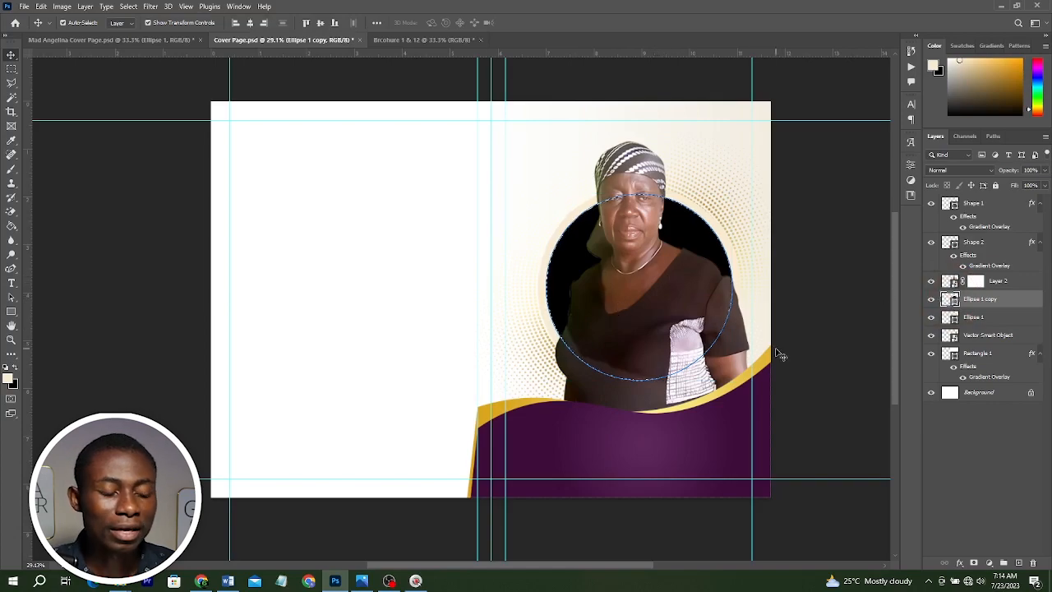
{"action": "left_click", "coordinate": [128, 6]}
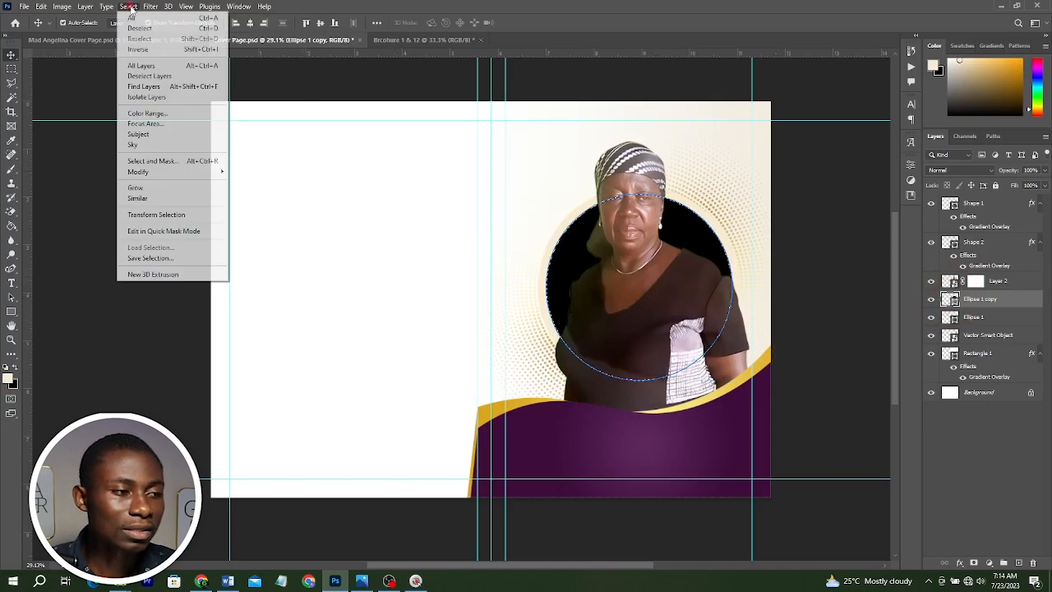
{"action": "left_click", "coordinate": [146, 48]}
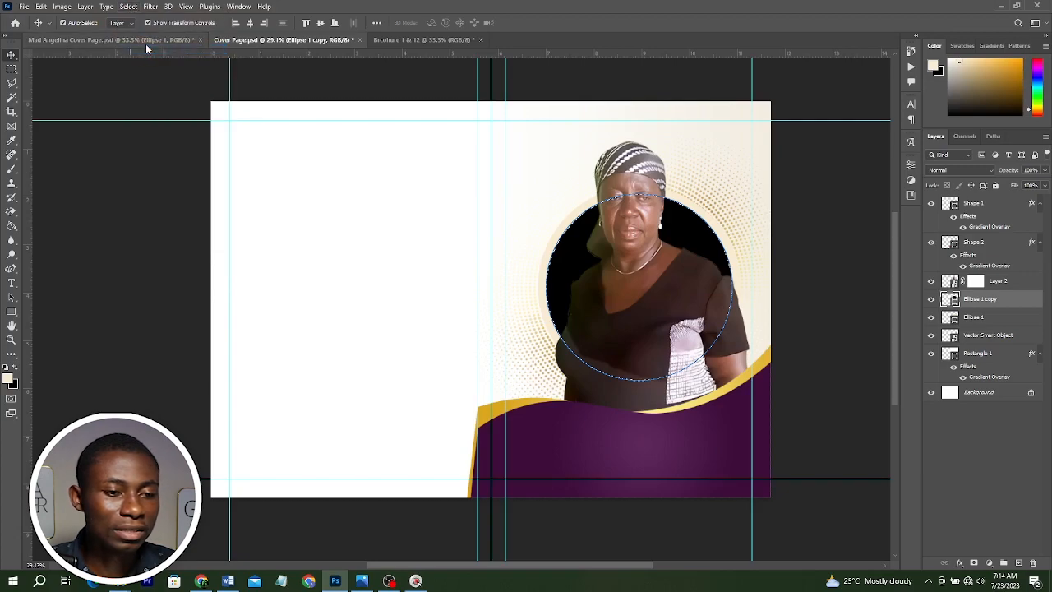
{"action": "left_click", "coordinate": [975, 282]}
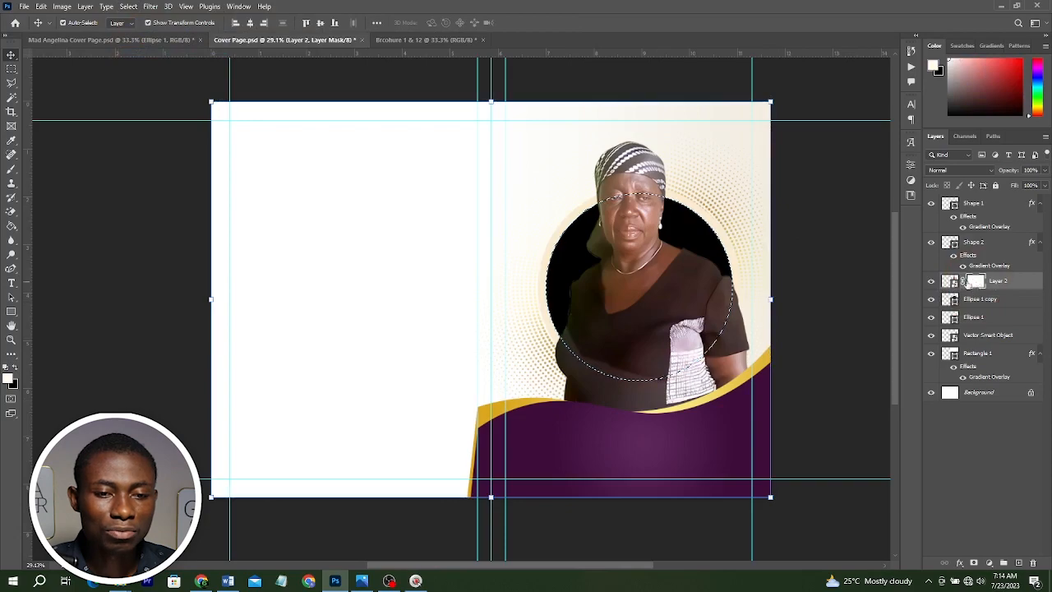
{"action": "left_click", "coordinate": [931, 282]}
{"action": "left_click", "coordinate": [930, 282]}
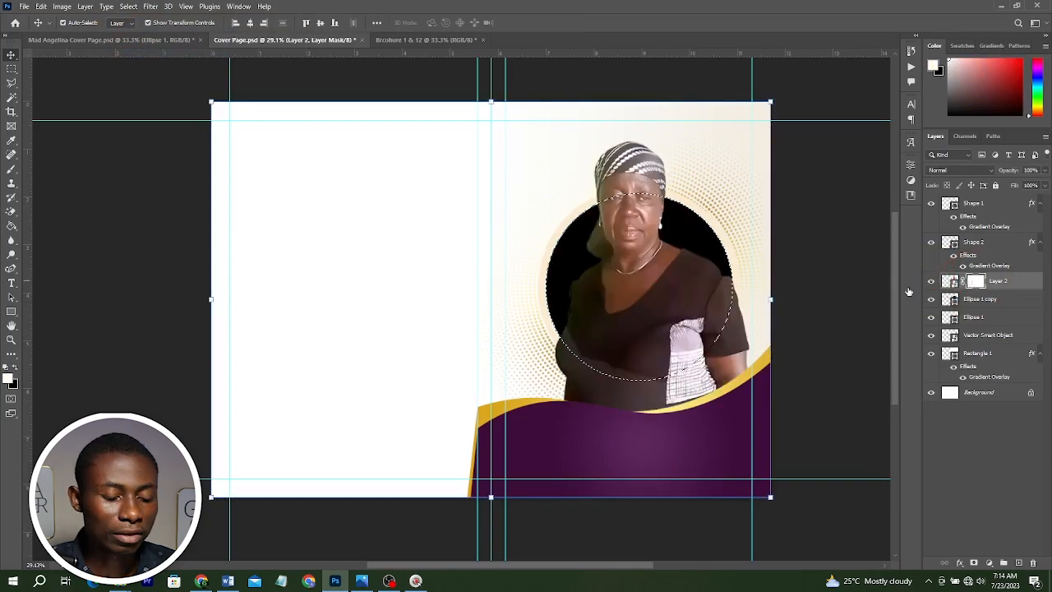
Paint black on the mask with a large brush to hide the photo below the circle, keeping the head above it, then deselect.
{"action": "key", "text": "b"}
{"action": "key", "text": "ctrl+shift+i"}
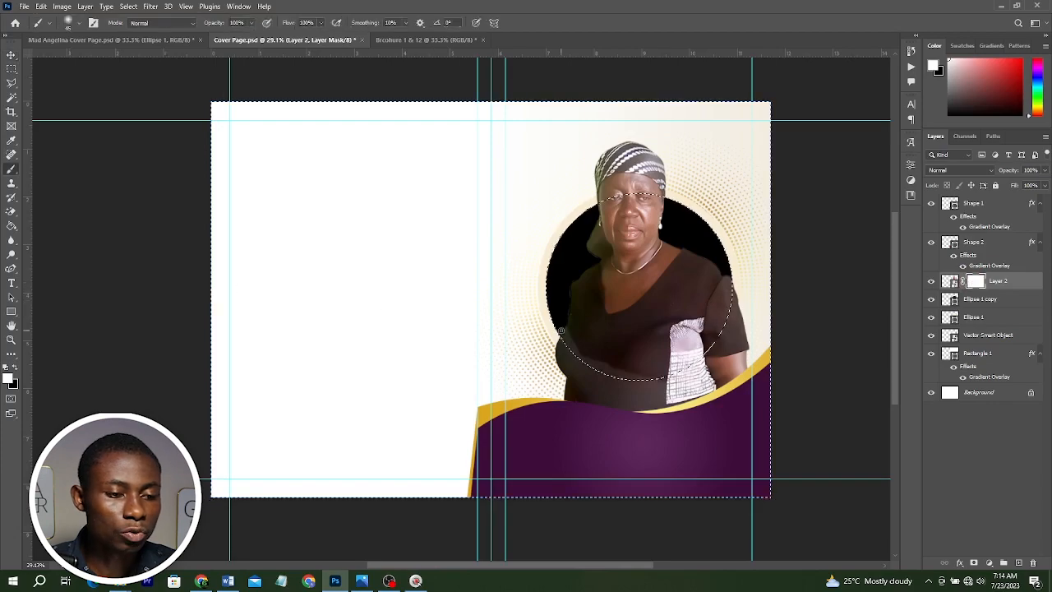
{"action": "key", "text": "bracketright"}
{"action": "key", "text": "bracketright"}
{"action": "key", "text": "bracketright"}
{"action": "key", "text": "bracketright"}
{"action": "key", "text": "bracketright"}
{"action": "key", "text": "bracketright"}
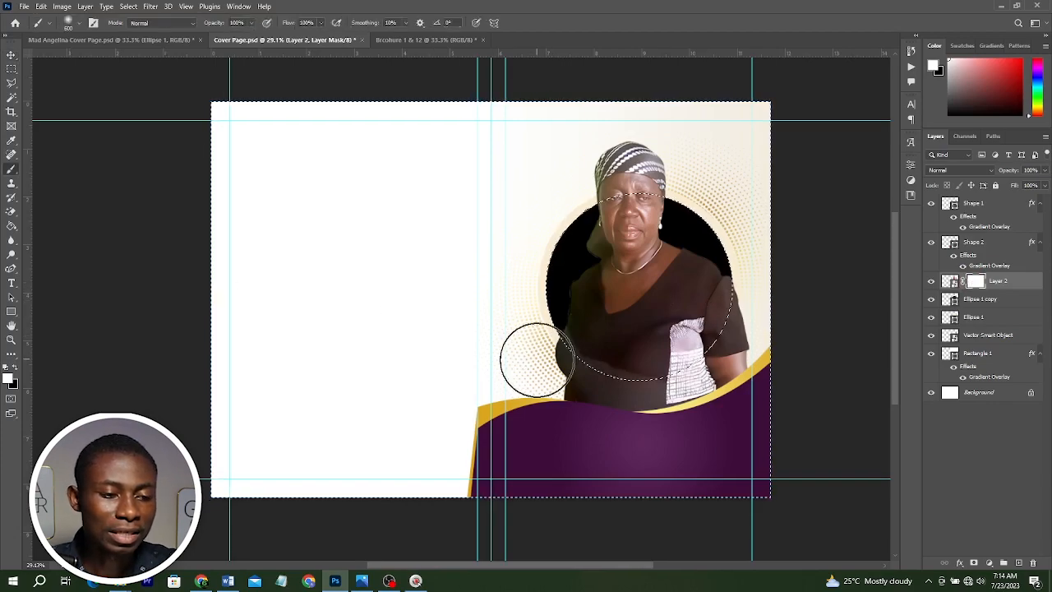
{"action": "left_click", "coordinate": [565, 367]}
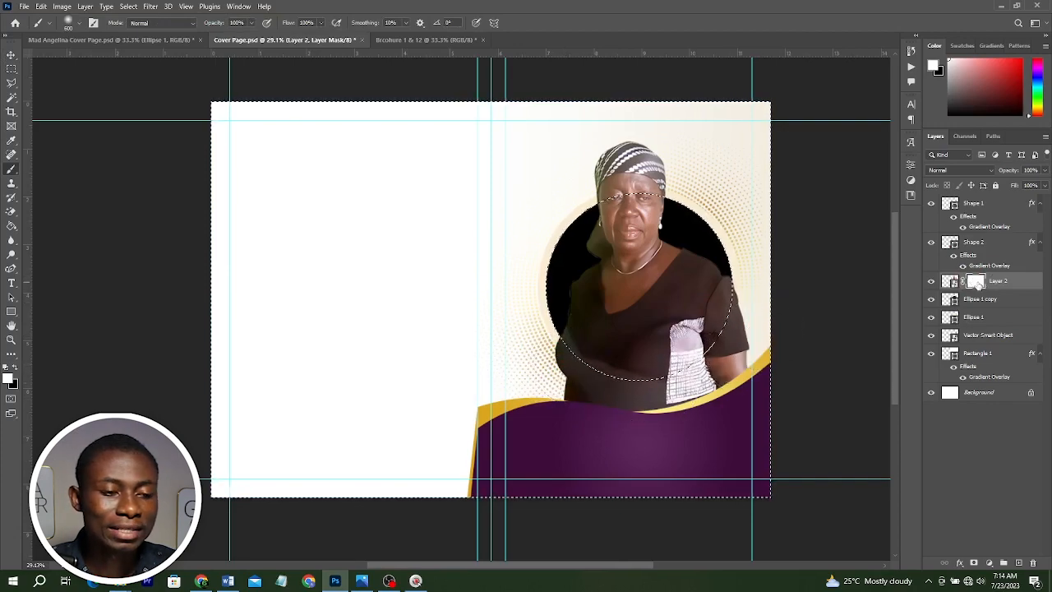
{"action": "right_click", "coordinate": [10, 172]}
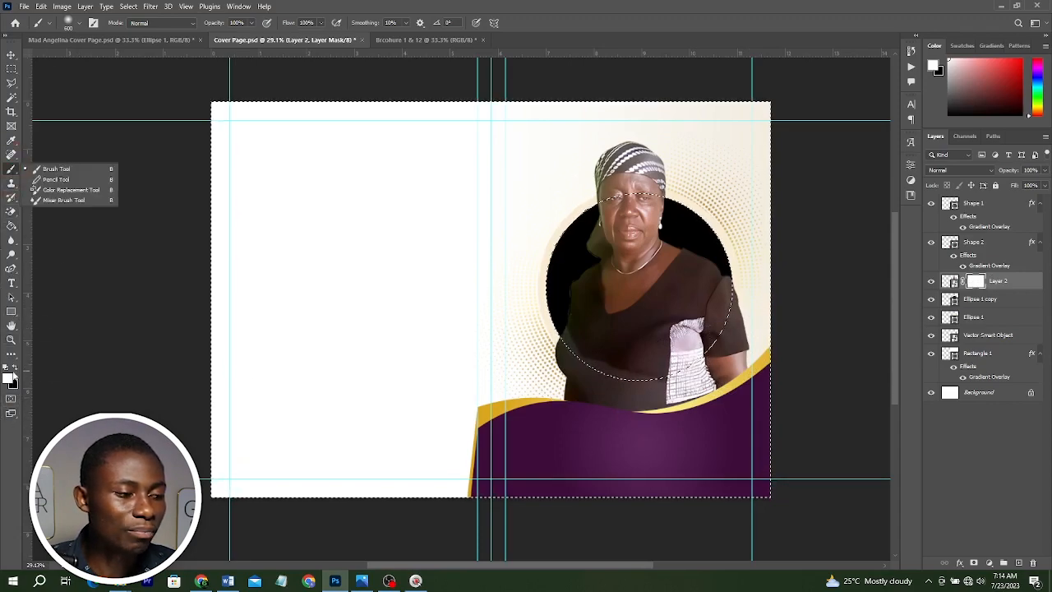
{"action": "left_click", "coordinate": [14, 365]}
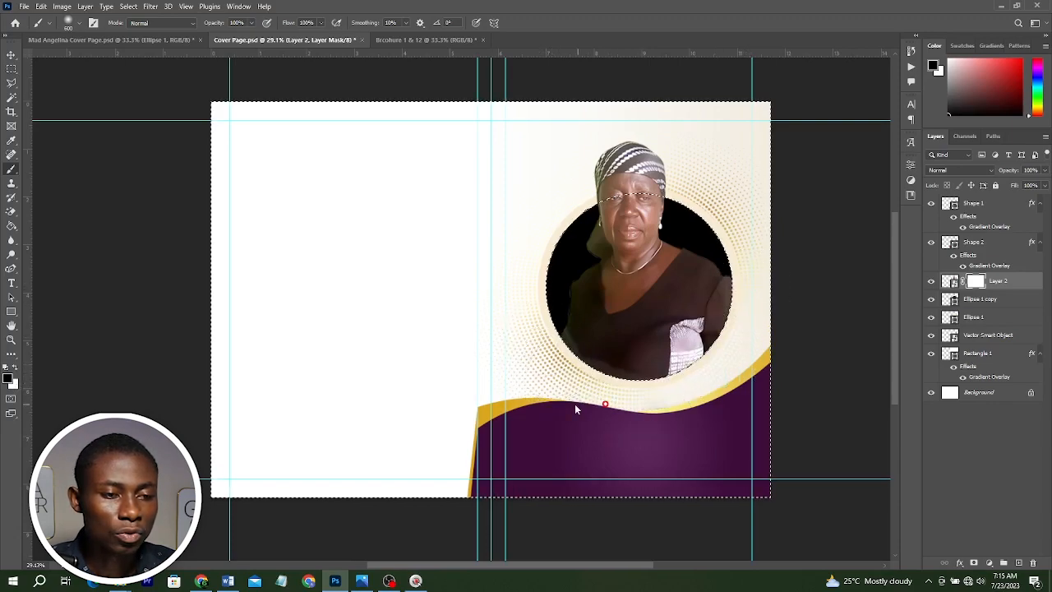
{"action": "left_click", "coordinate": [630, 172]}
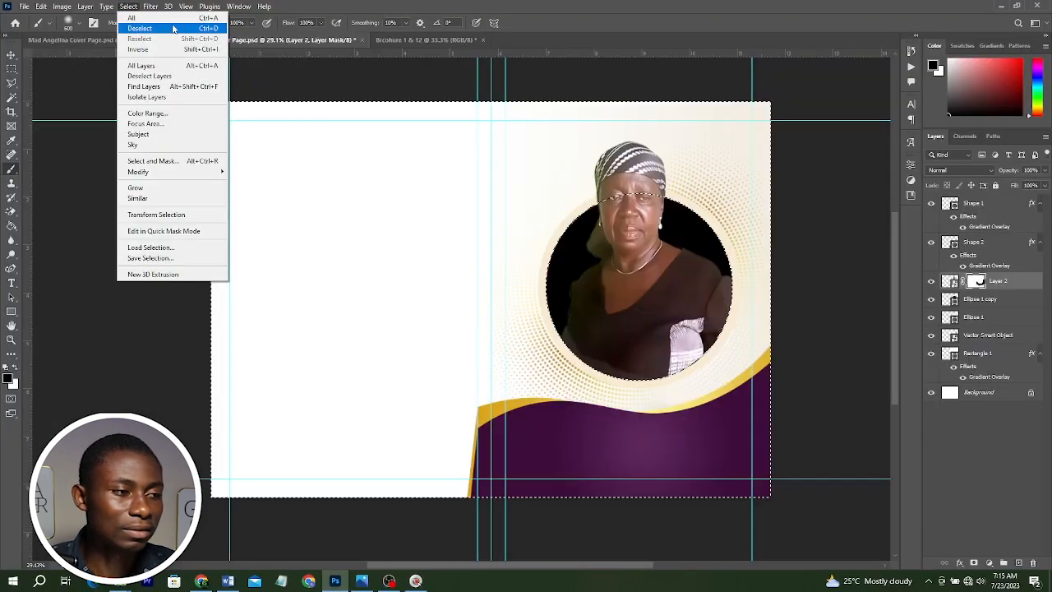
{"action": "left_click", "coordinate": [174, 28]}
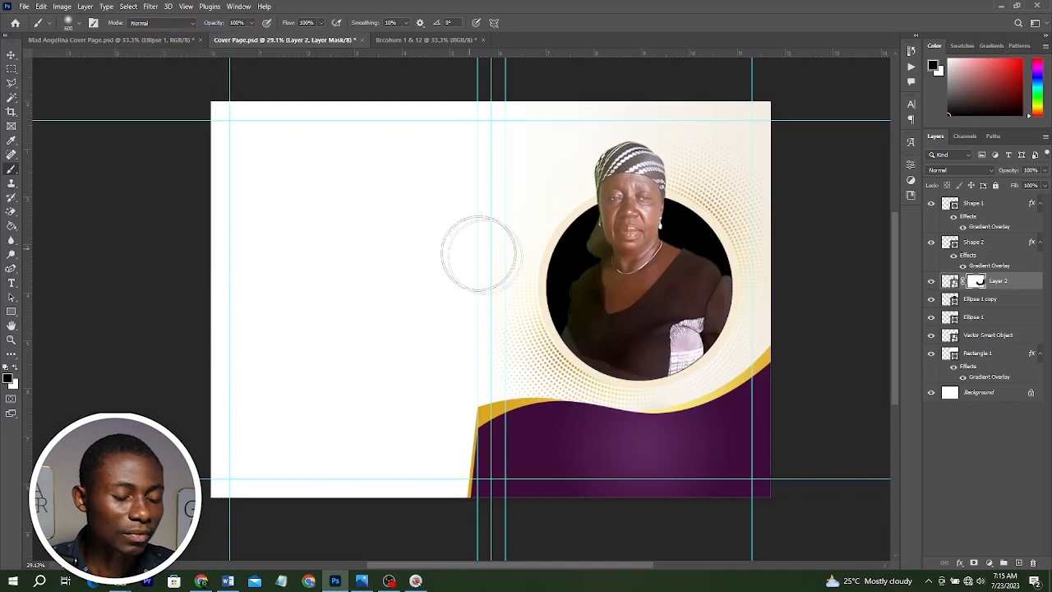
{"action": "key", "text": "v"}
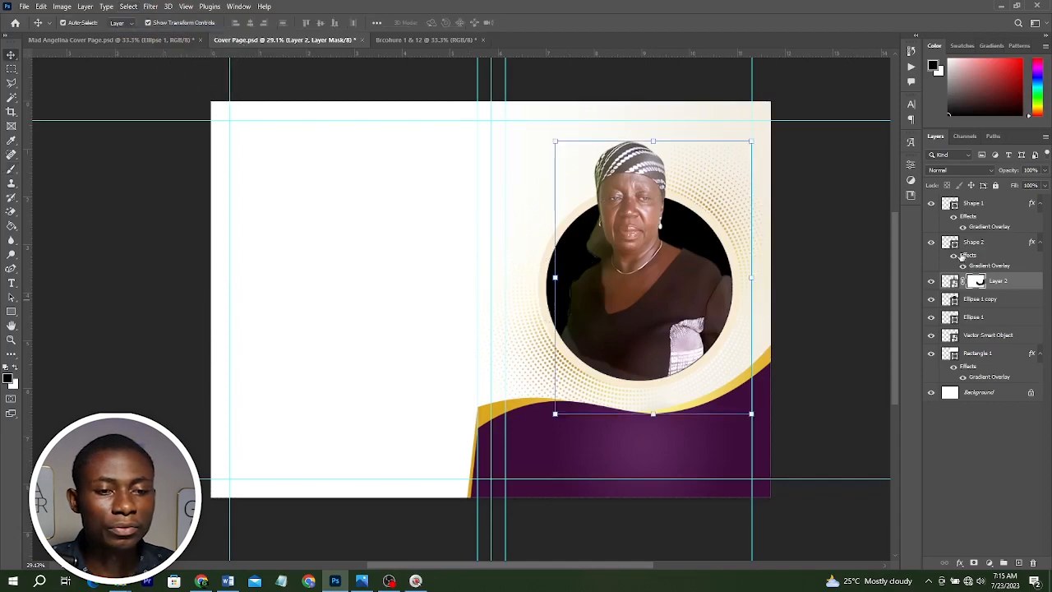
{"action": "left_click", "coordinate": [809, 242]}
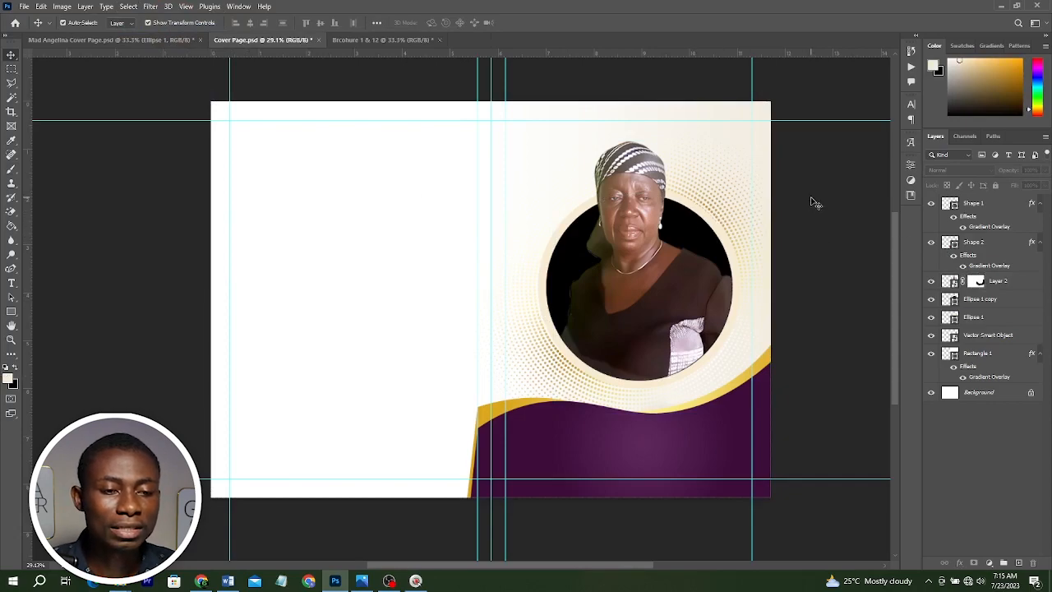
Shift the portrait photo slightly downward within the circular frame.
{"action": "left_click_drag", "start_coordinate": [811, 199], "coordinate": [580, 212]}
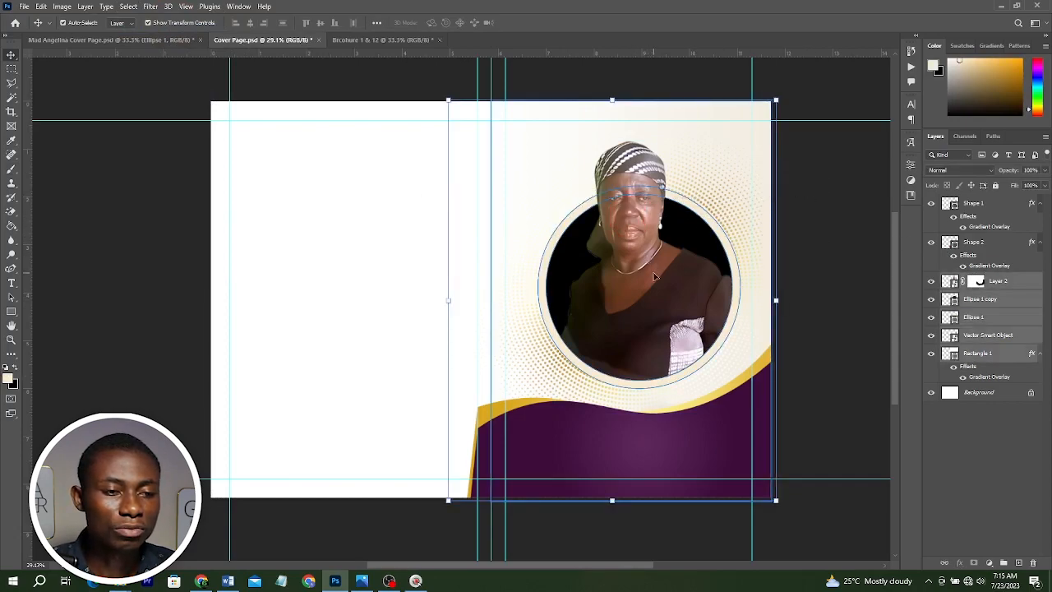
{"action": "left_click_drag", "start_coordinate": [654, 276], "coordinate": [654, 287]}
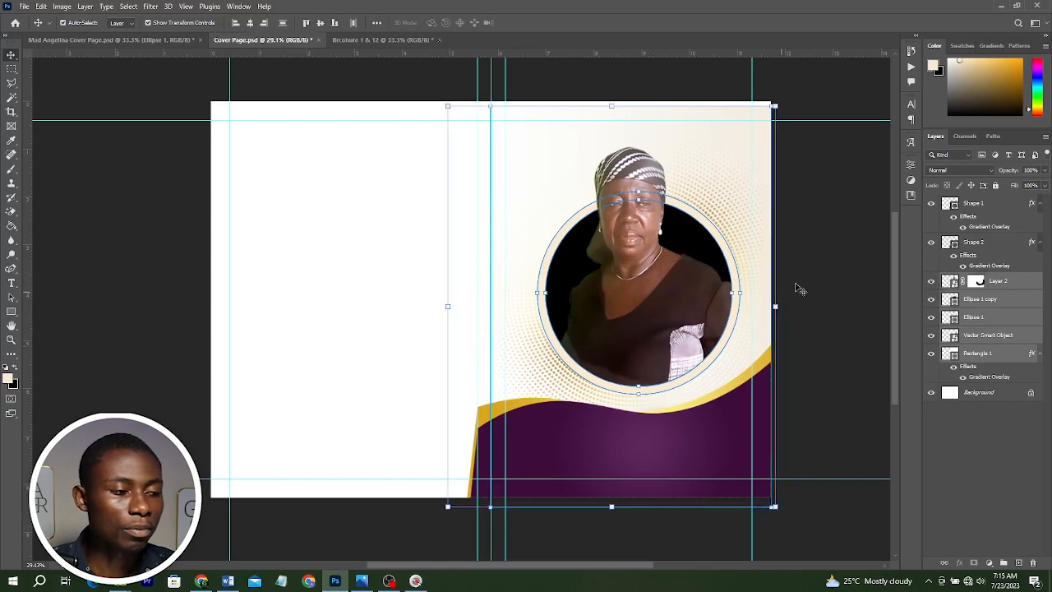
{"action": "left_click", "coordinate": [796, 287]}
Add the pasted heading text "IN LOVING" at the top of the cover panel and colour it pink.
{"action": "right_click", "coordinate": [12, 283]}
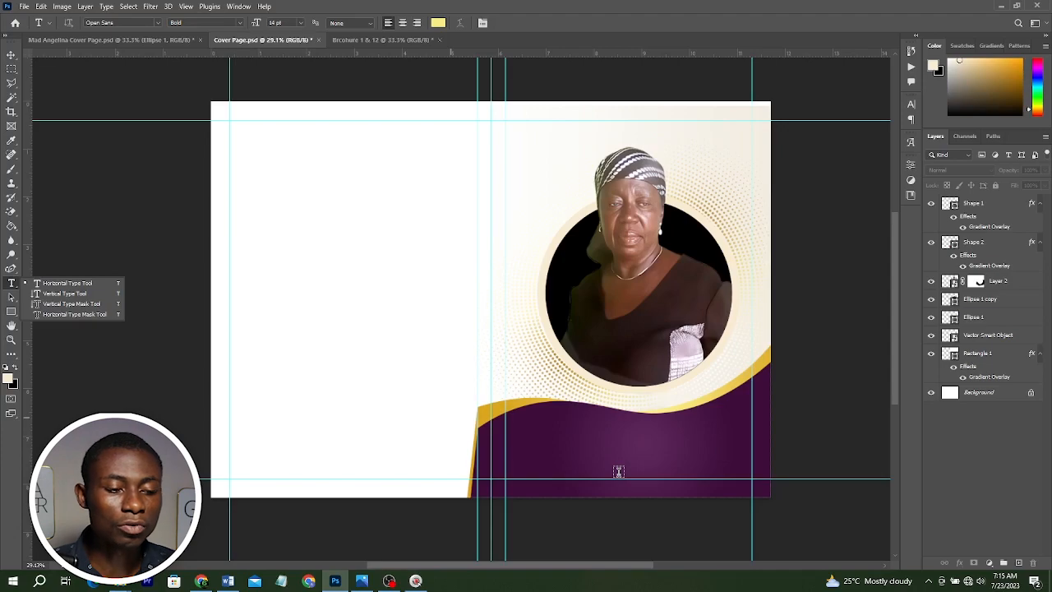
{"action": "left_click", "coordinate": [228, 580]}
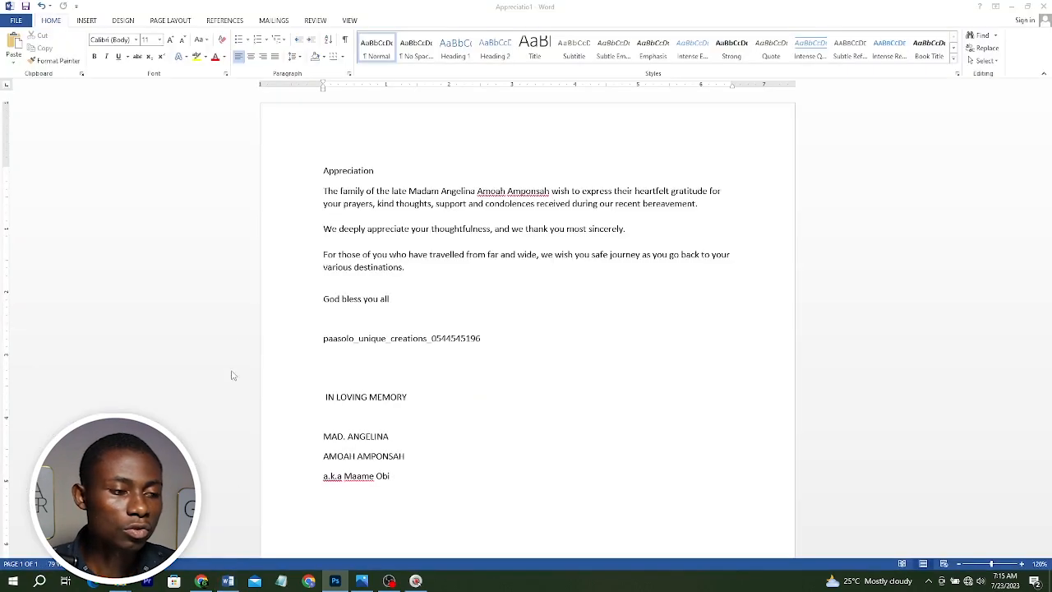
{"action": "left_click", "coordinate": [288, 442]}
{"action": "left_click", "coordinate": [282, 396]}
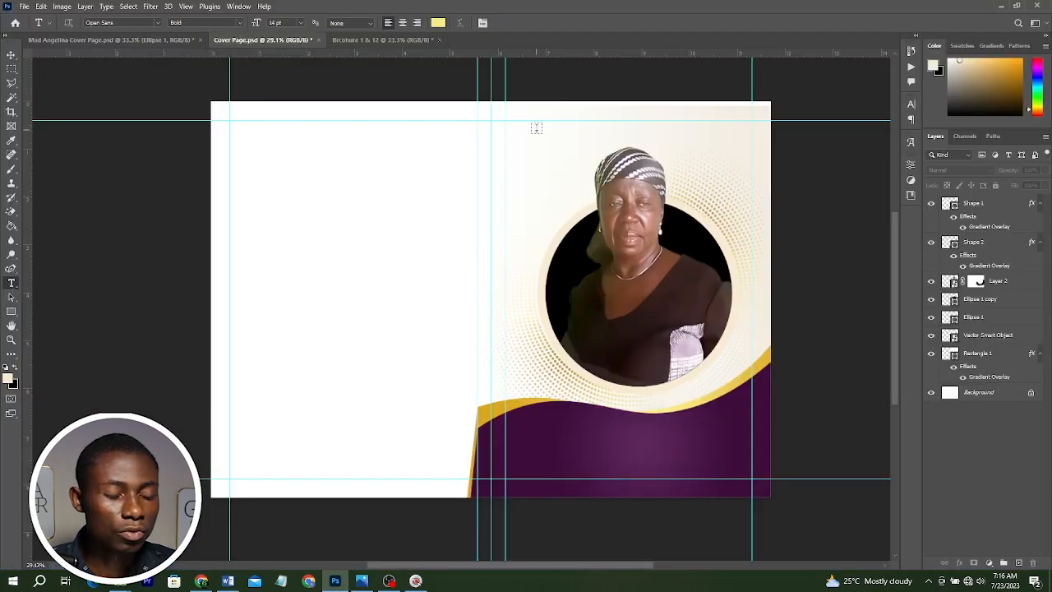
{"action": "left_click", "coordinate": [535, 128]}
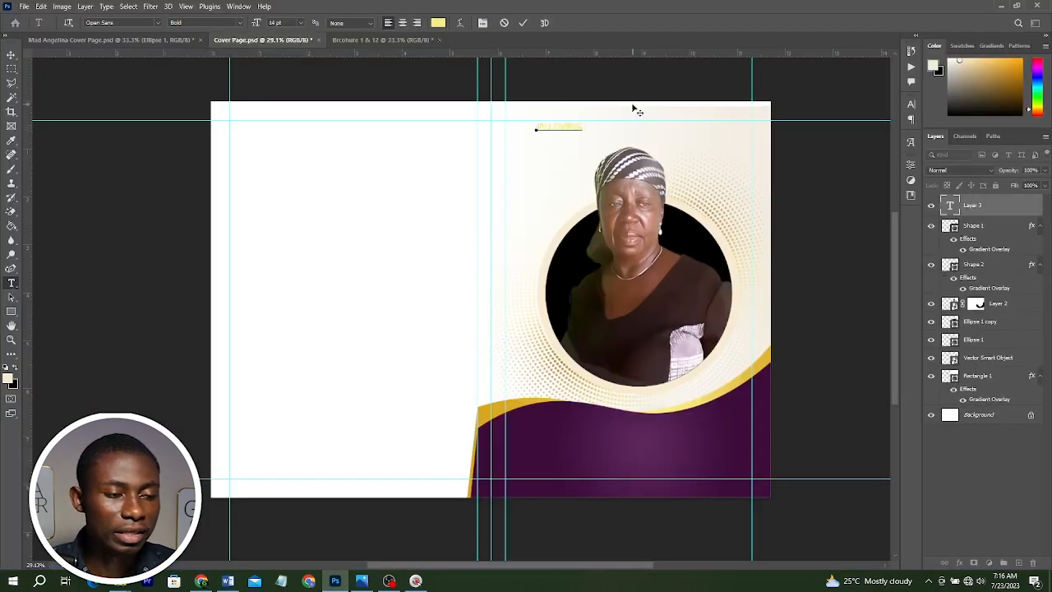
{"action": "key", "text": "ctrl+a"}
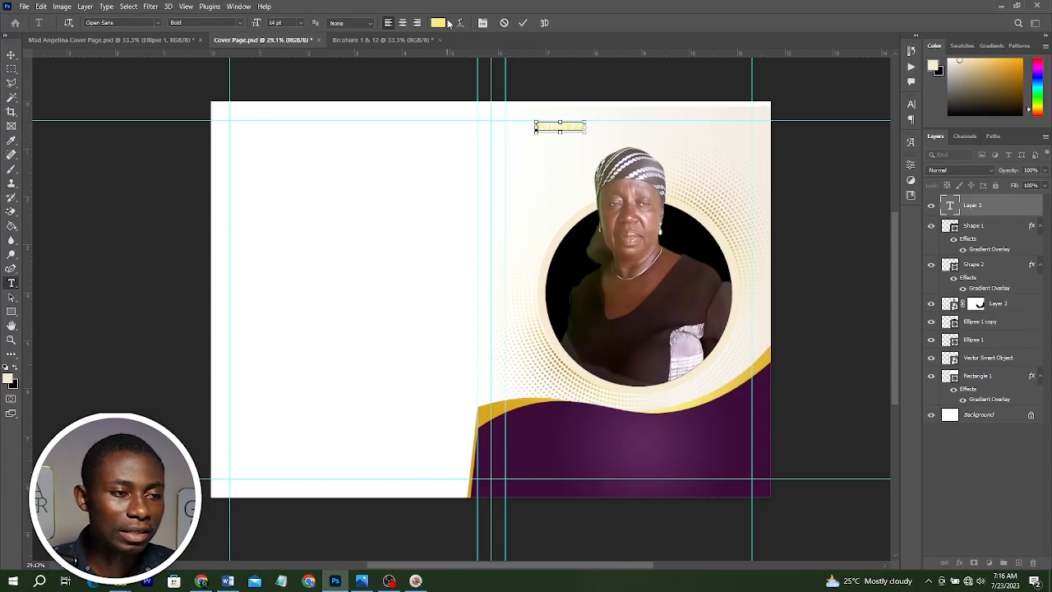
{"action": "left_click", "coordinate": [438, 22]}
{"action": "left_click", "coordinate": [526, 439]}
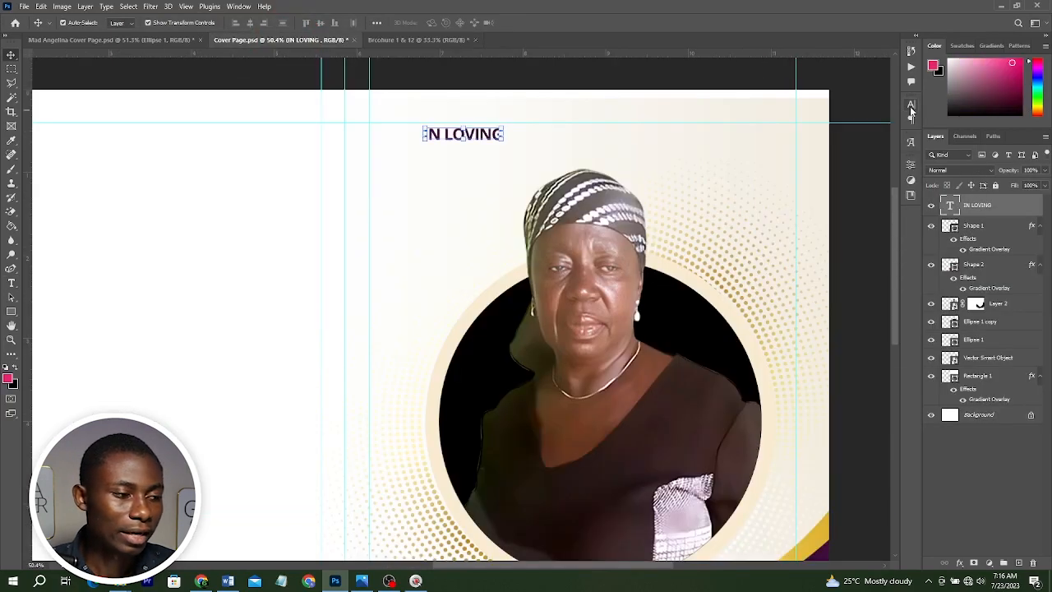
Add a second pink text line "MEMORY" directly beneath "IN LOVING".
{"action": "left_click", "coordinate": [910, 108]}
{"action": "left_click", "coordinate": [877, 178]}
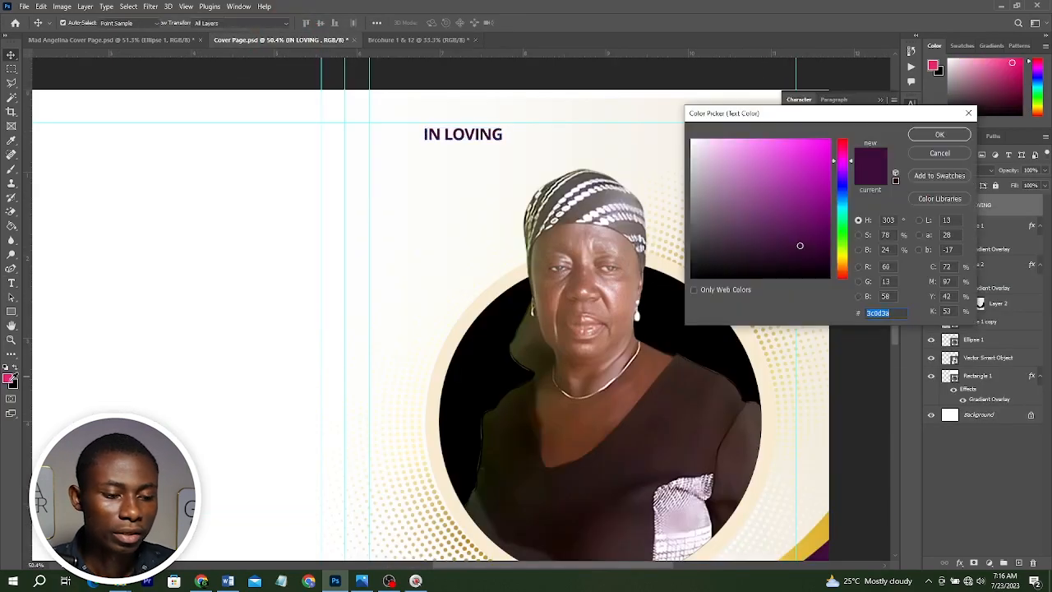
{"action": "left_click", "coordinate": [9, 378]}
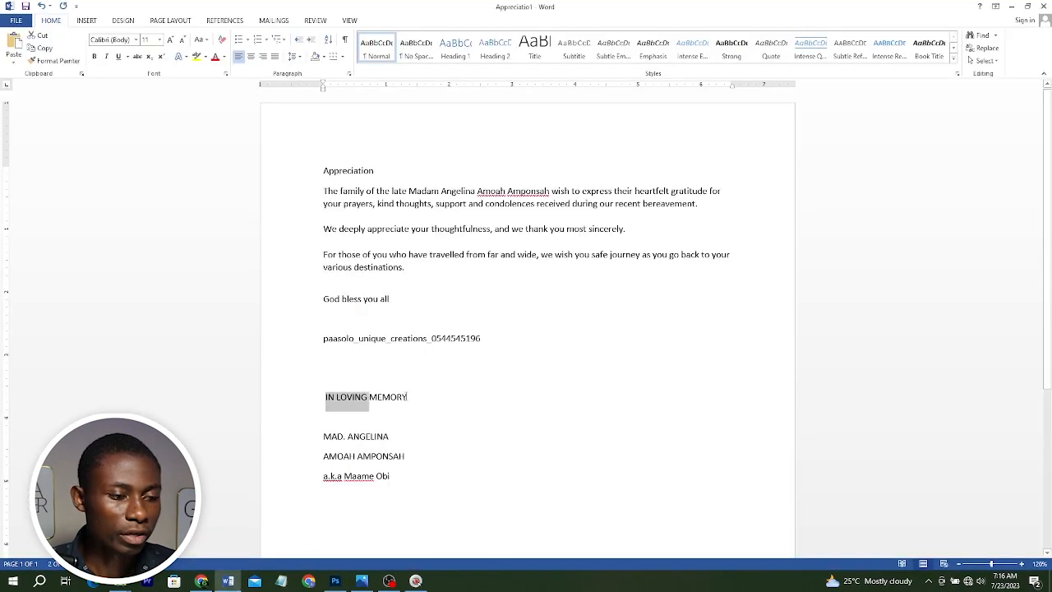
{"action": "left_click_drag", "start_coordinate": [406, 397], "coordinate": [367, 399]}
{"action": "key", "text": "ctrl+c"}
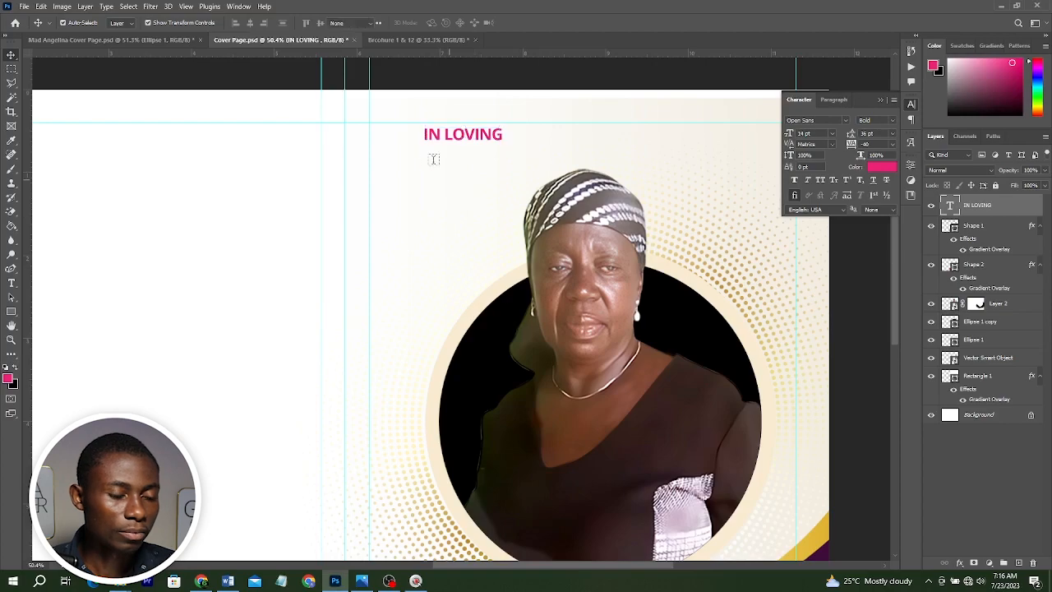
{"action": "key", "text": "t"}
{"action": "left_click", "coordinate": [433, 159]}
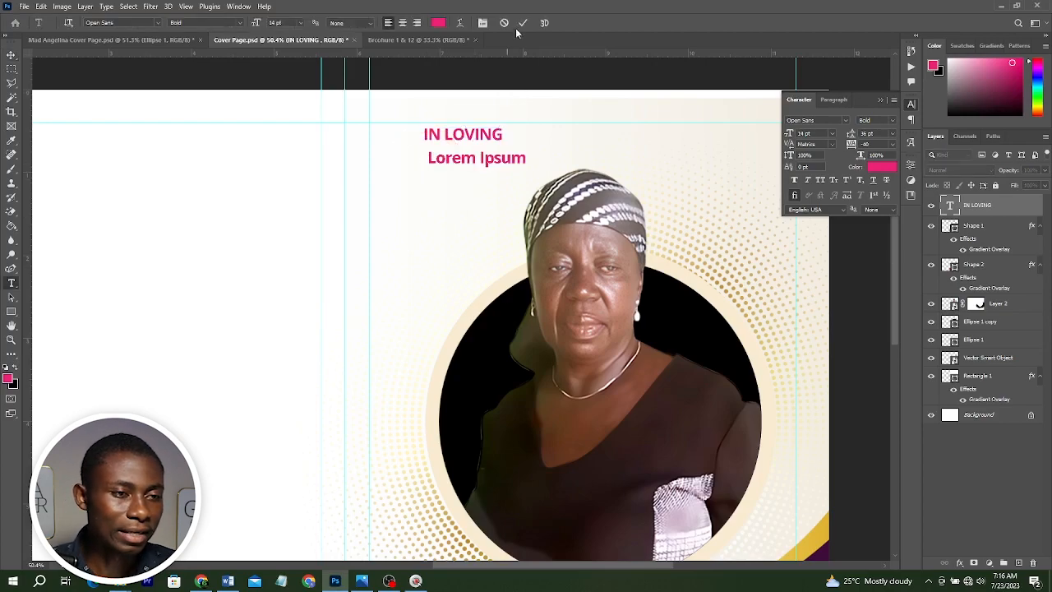
{"action": "key", "text": "ctrl+v"}
{"action": "left_click", "coordinate": [498, 162], "text": "ctrl"}
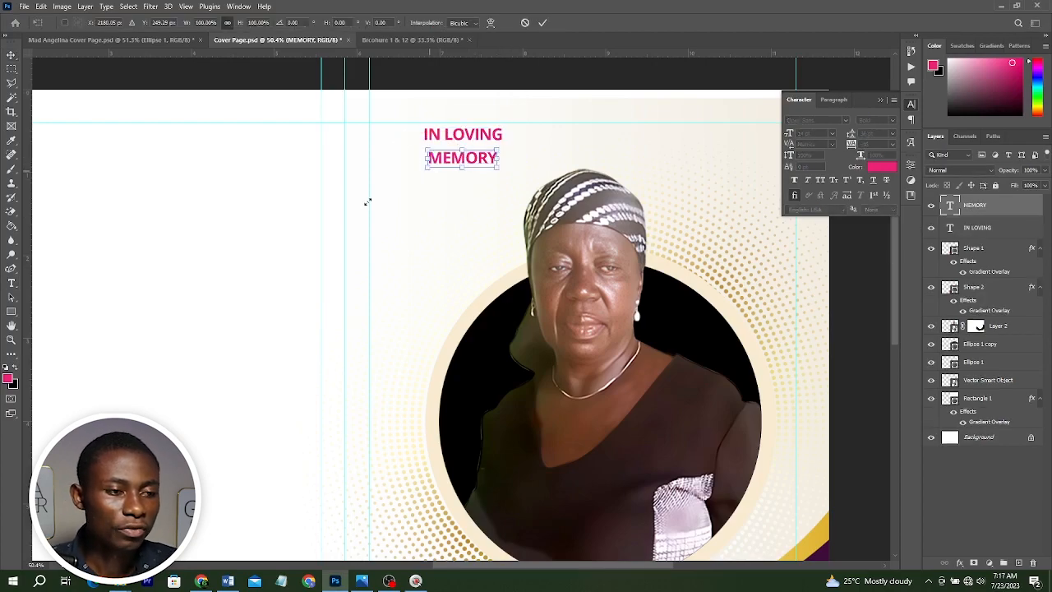
Enlarge the MEMORY text, left-align it with IN LOVING, and move both lines rightward above the photo.
{"action": "left_click_drag", "start_coordinate": [367, 202], "coordinate": [366, 202]}
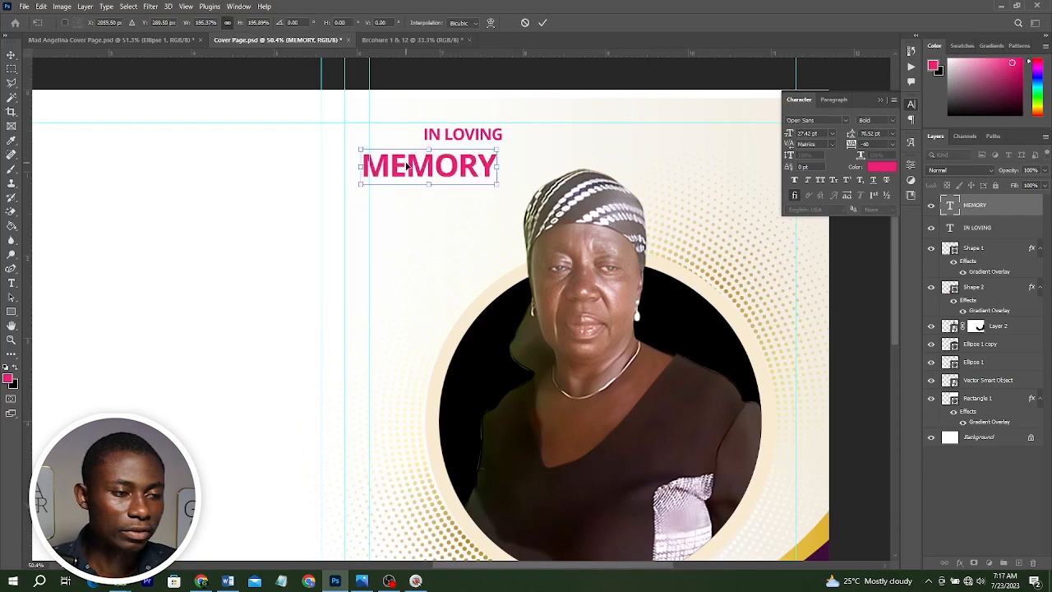
{"action": "left_click", "coordinate": [405, 163], "text": "ctrl"}
{"action": "left_click", "coordinate": [468, 134], "text": "shift"}
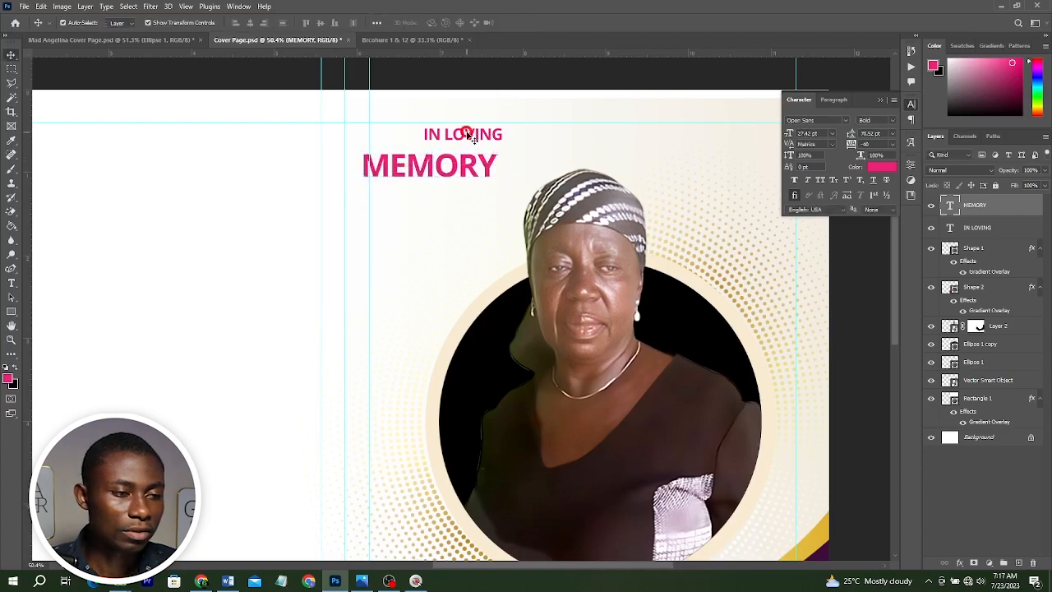
{"action": "left_click", "coordinate": [235, 22]}
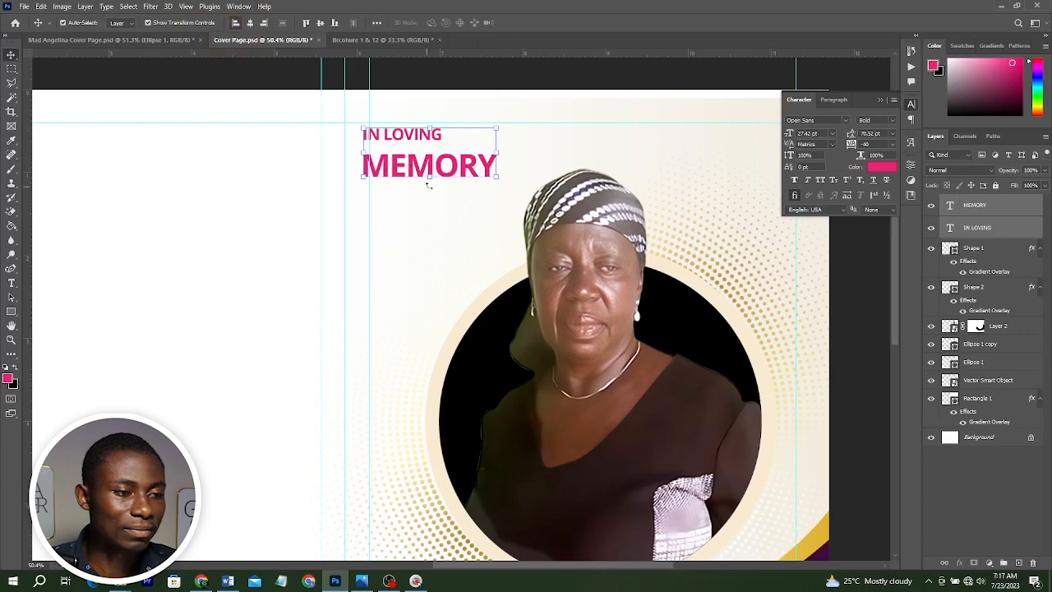
{"action": "left_click_drag", "start_coordinate": [438, 174], "coordinate": [463, 171]}
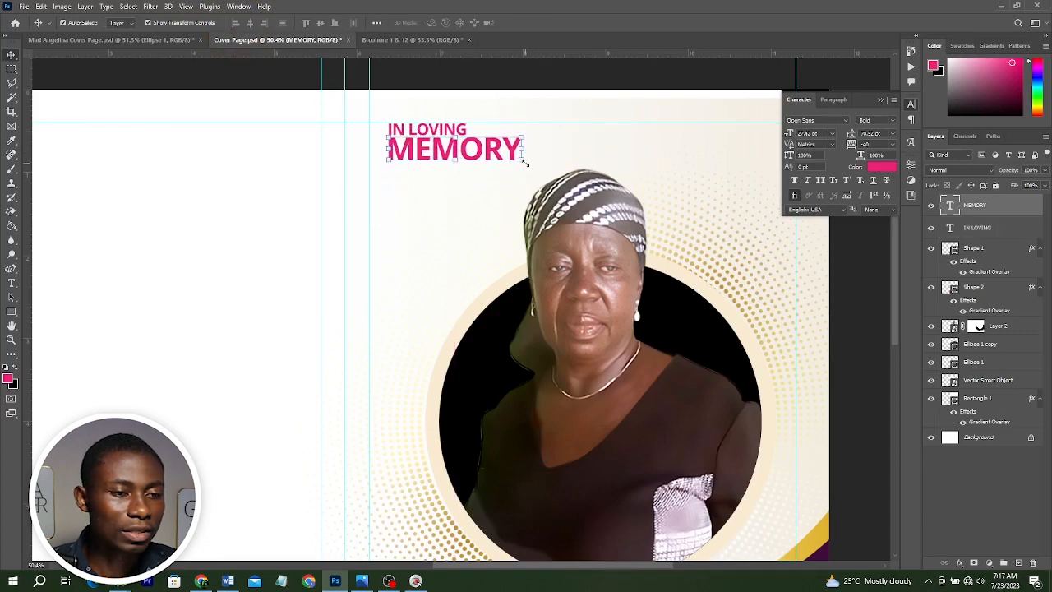
Scale MEMORY up further and slightly enlarge IN LOVING to fit the heading width.
{"action": "left_click", "coordinate": [526, 163]}
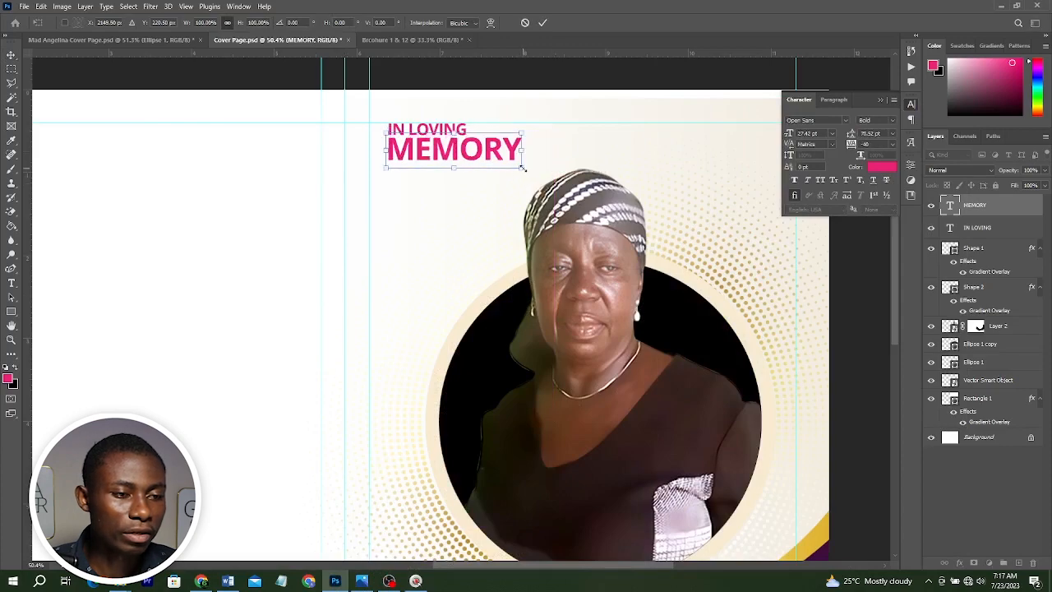
{"action": "left_click_drag", "start_coordinate": [522, 168], "coordinate": [612, 216]}
{"action": "left_click", "coordinate": [460, 127]}
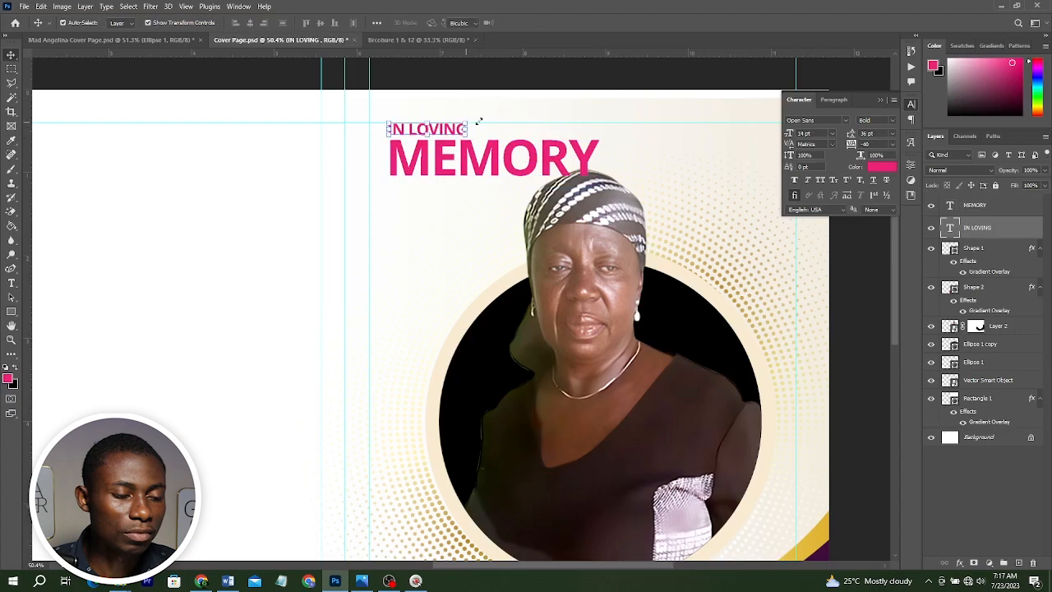
{"action": "left_click_drag", "start_coordinate": [468, 122], "coordinate": [482, 119]}
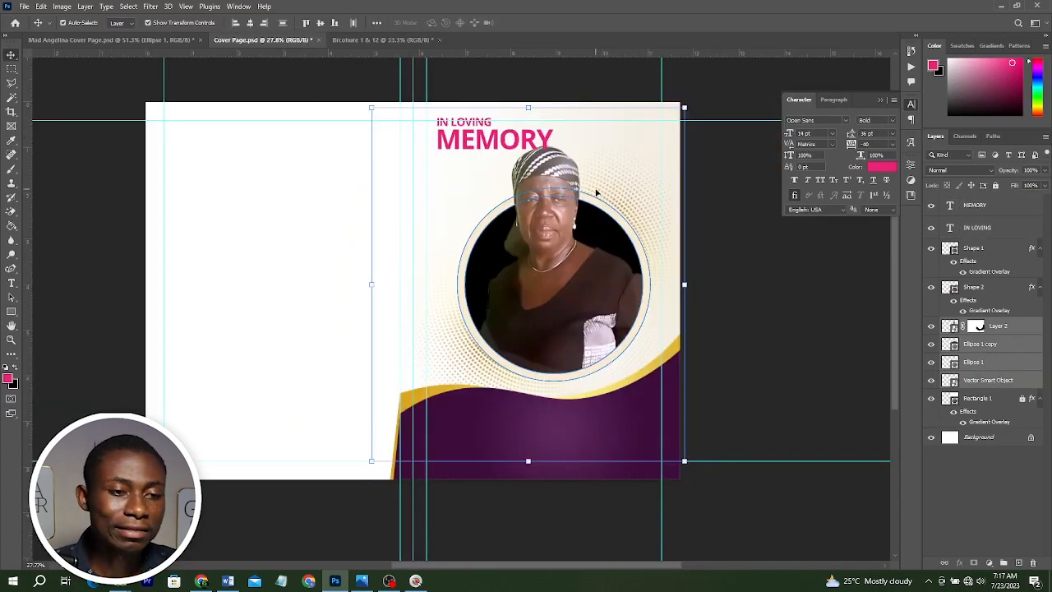
Scale the portrait photo down slightly and nudge it lower inside the circle.
{"action": "left_click_drag", "start_coordinate": [683, 108], "coordinate": [672, 122]}
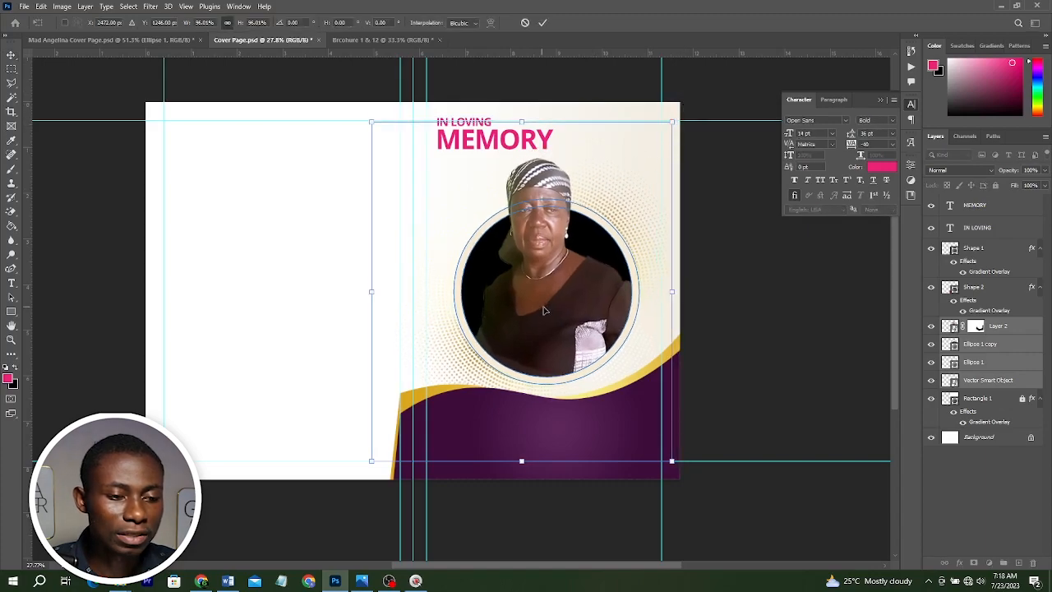
{"action": "left_click_drag", "start_coordinate": [543, 310], "coordinate": [543, 314]}
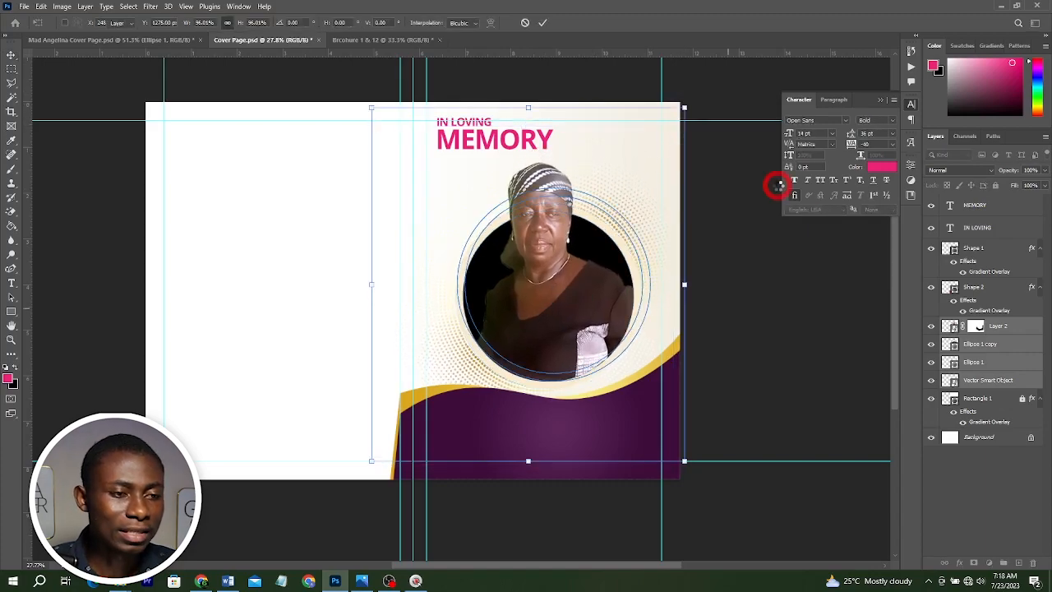
{"action": "key", "text": "Return"}
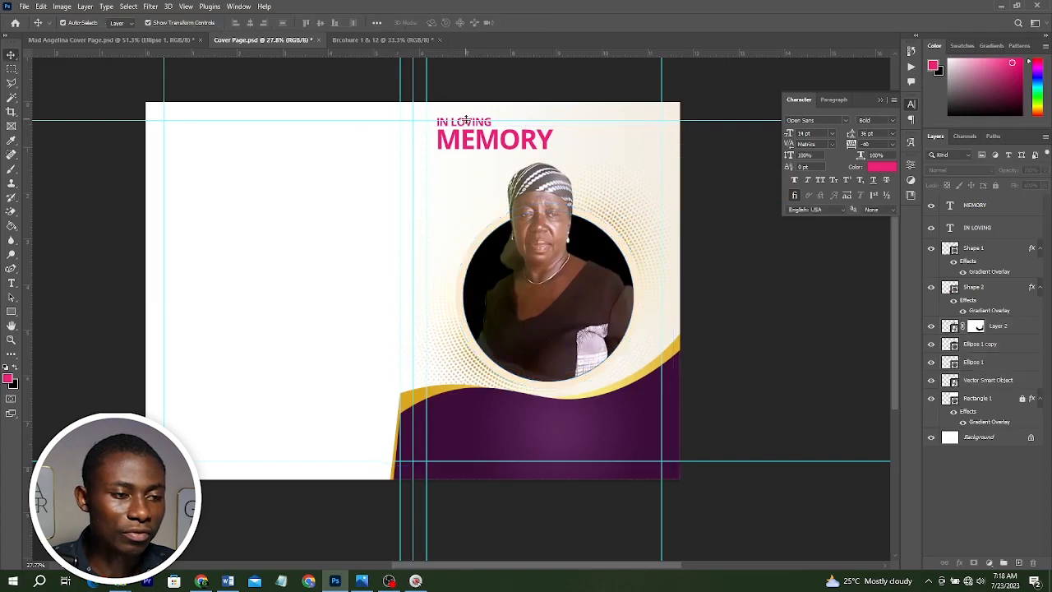
{"action": "left_click", "coordinate": [465, 135]}
{"action": "left_click", "coordinate": [465, 121], "text": "shift"}
{"action": "left_click", "coordinate": [230, 582]}
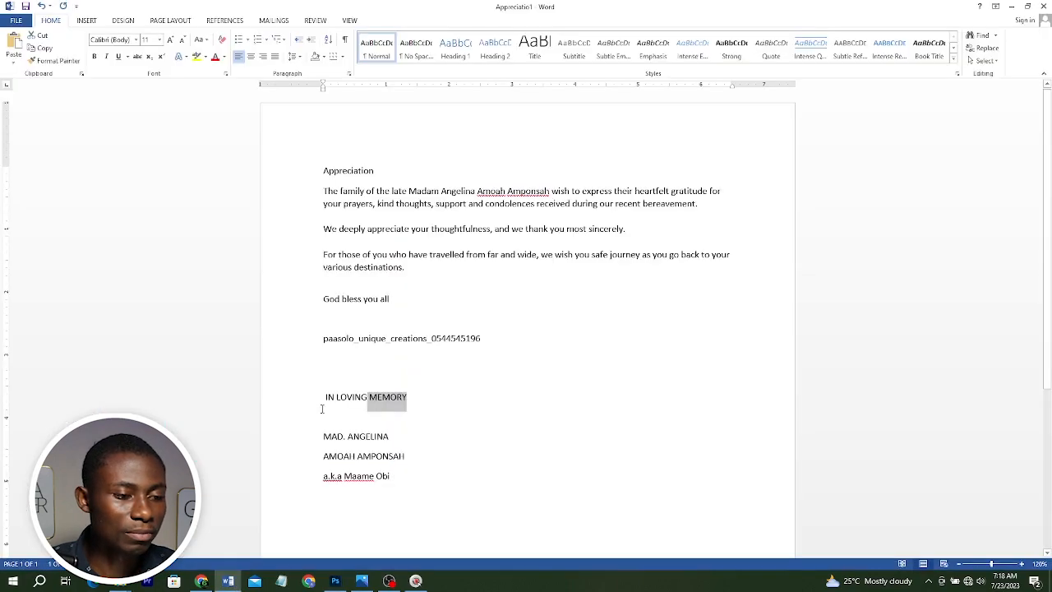
{"action": "left_click", "coordinate": [319, 436]}
{"action": "key", "text": "alt+Tab"}
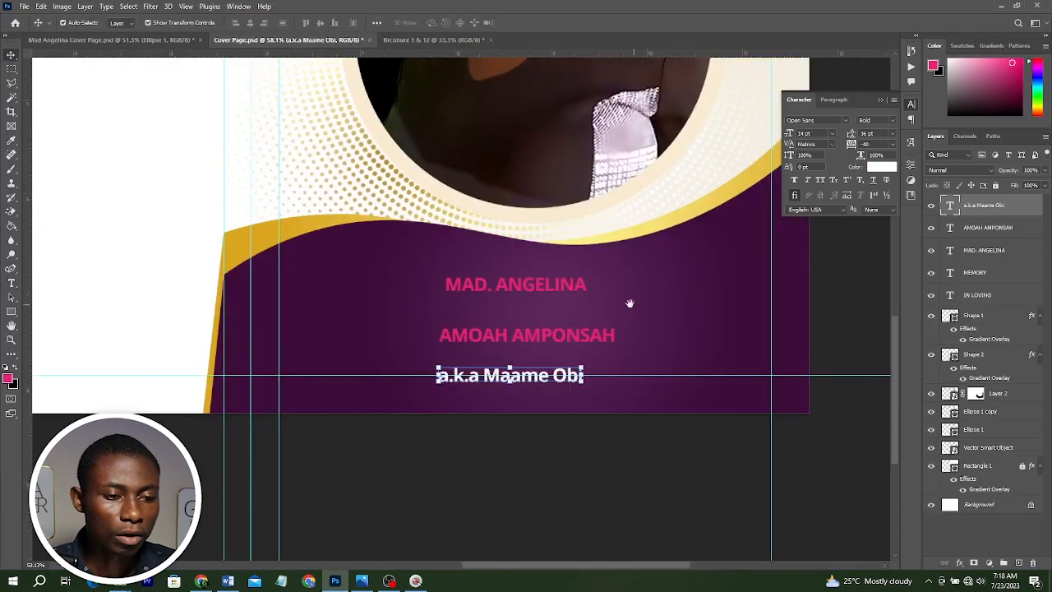
{"action": "left_click_drag", "start_coordinate": [618, 306], "coordinate": [561, 336]}
{"action": "scroll", "coordinate": [561, 337], "scroll_direction": "up", "scroll_amount": 1}
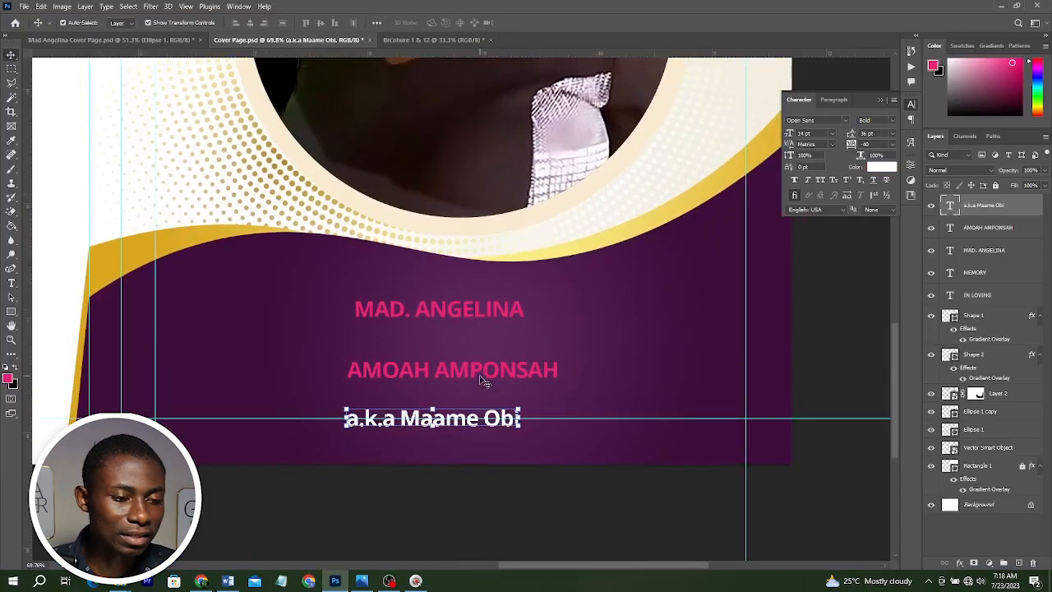
{"action": "left_click", "coordinate": [485, 375]}
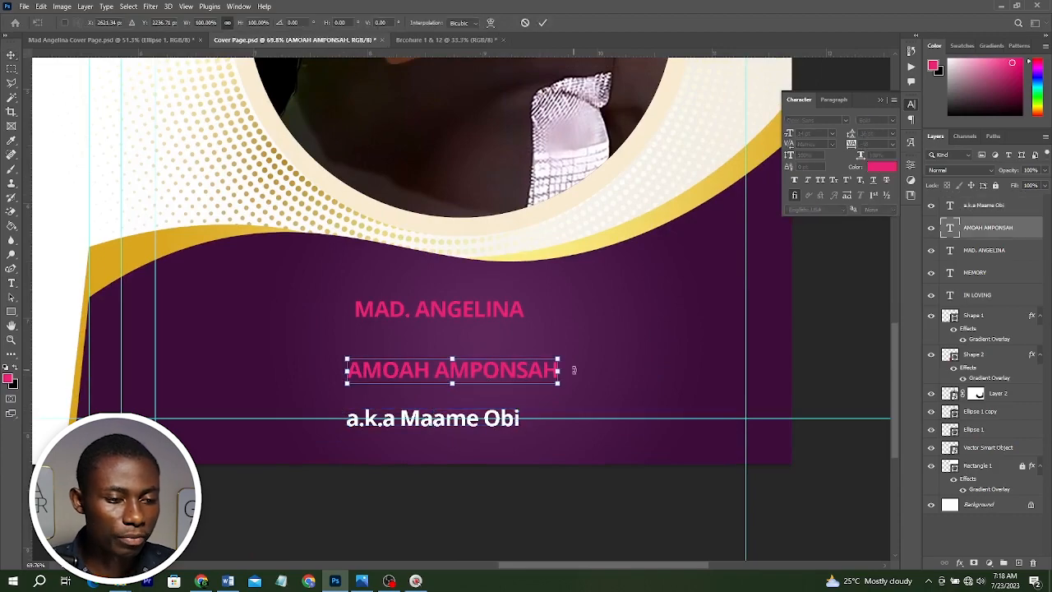
{"action": "left_click_drag", "start_coordinate": [557, 380], "coordinate": [671, 386]}
{"action": "key", "text": "alt+Tab"}
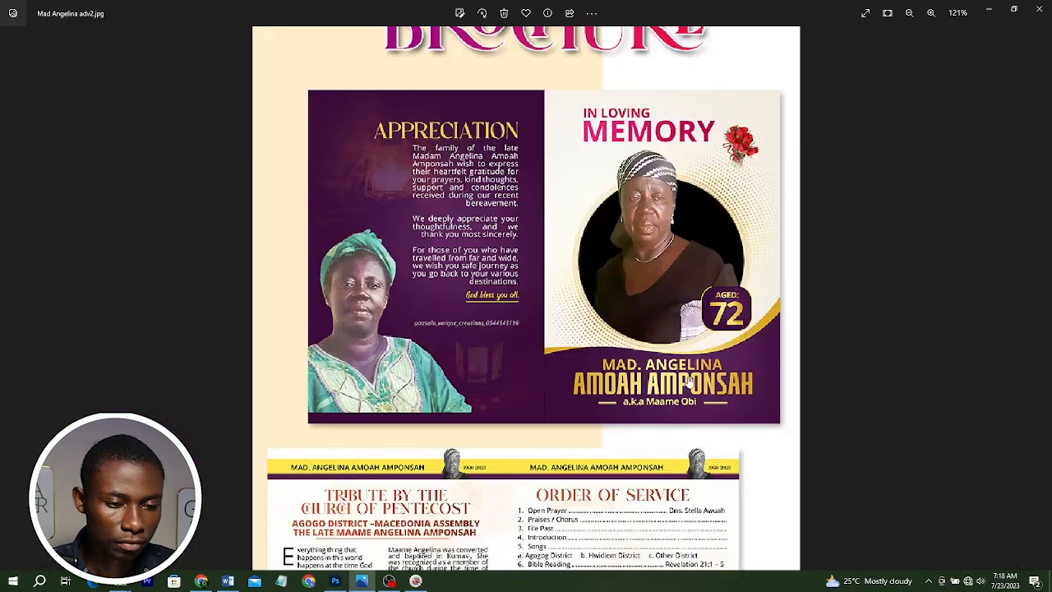
{"action": "left_click", "coordinate": [989, 8]}
{"action": "left_click", "coordinate": [813, 120]}
{"action": "left_click", "coordinate": [821, 164]}
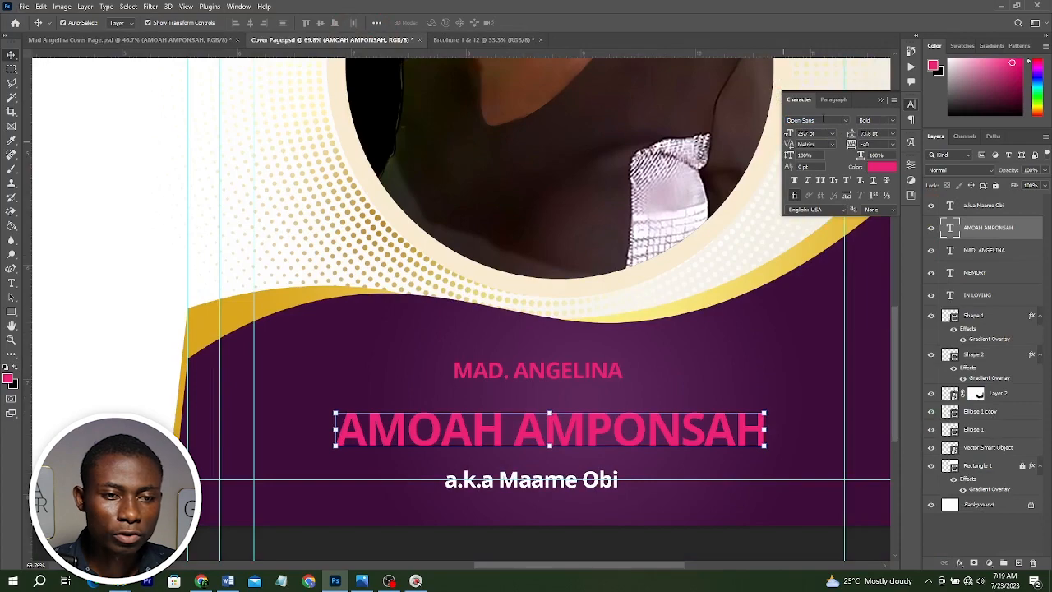
{"action": "left_click", "coordinate": [821, 120]}
{"action": "type", "text": "Bitcrusher"}
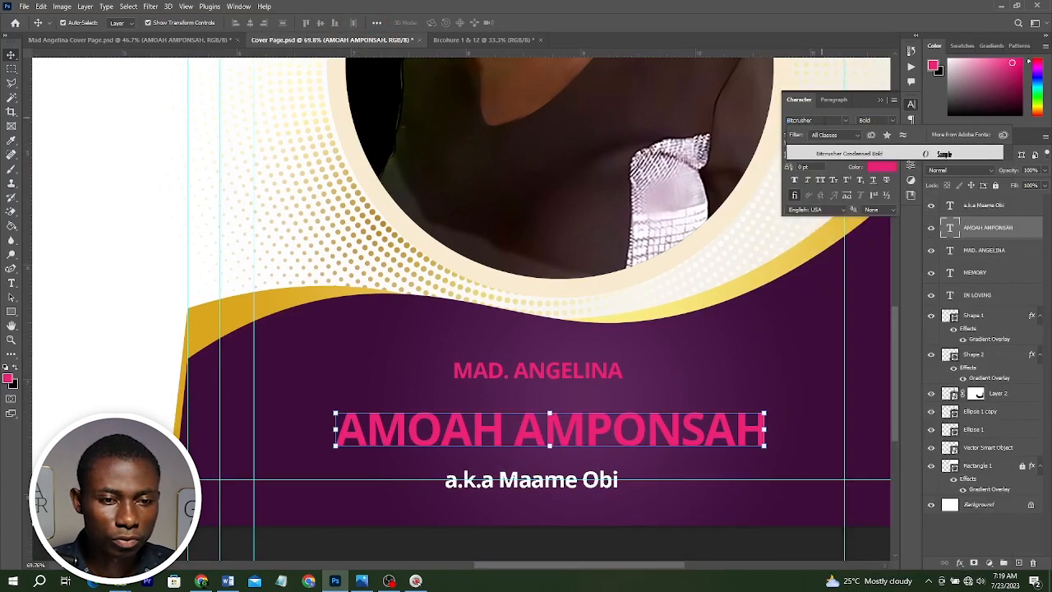
{"action": "left_click", "coordinate": [846, 153]}
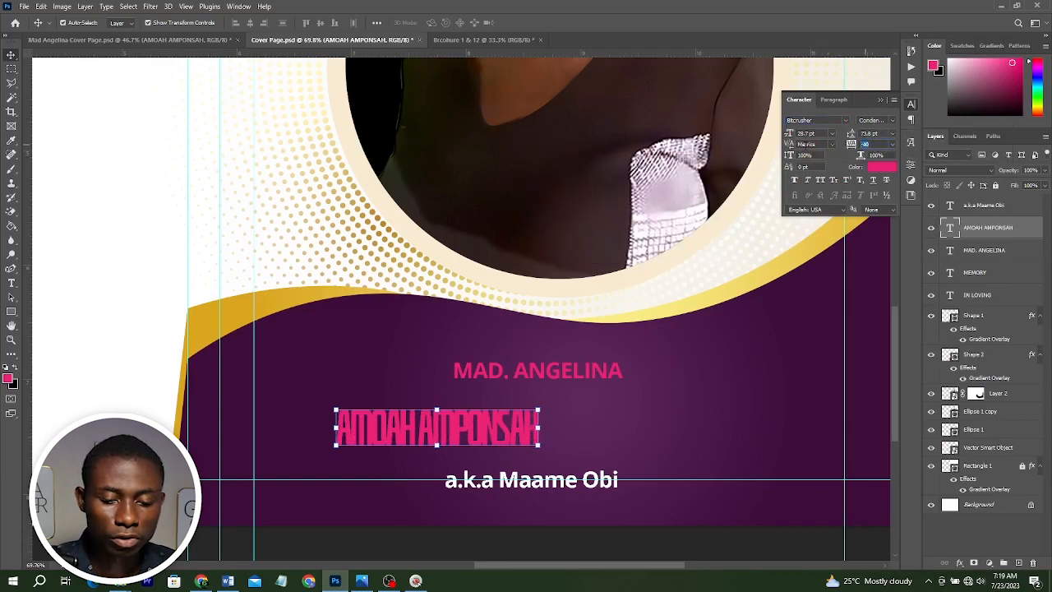
{"action": "type", "text": "0"}
{"action": "key", "text": "Return"}
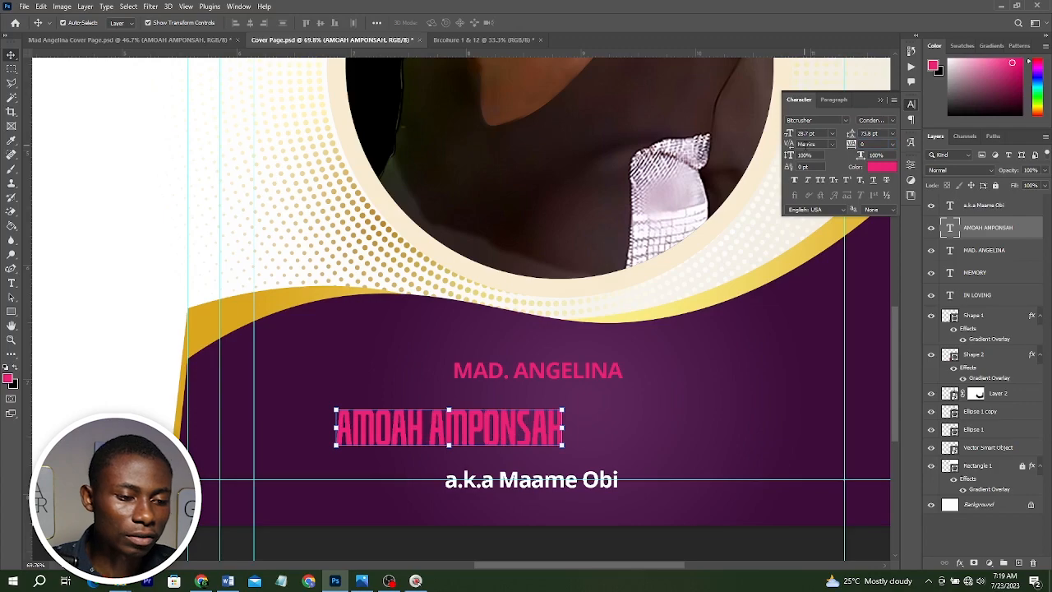
{"action": "left_click", "coordinate": [871, 143]}
{"action": "type", "text": "20"}
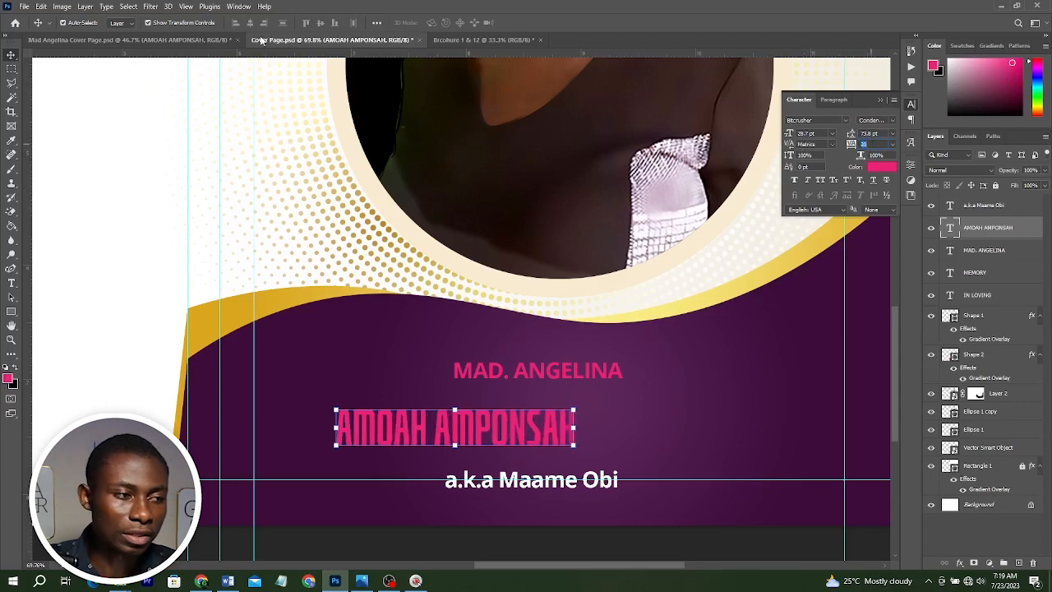
{"action": "left_click_drag", "start_coordinate": [574, 426], "coordinate": [719, 426]}
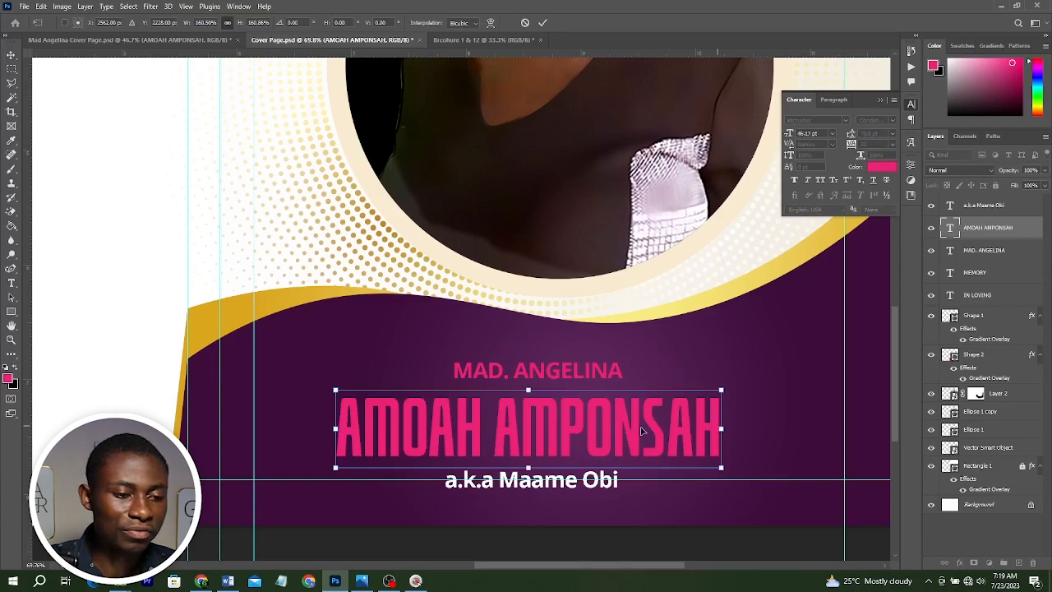
{"action": "key", "text": "Return"}
Try to resize the MAD. ANGELINA text and undo the change.
{"action": "left_click", "coordinate": [616, 371], "text": "ctrl"}
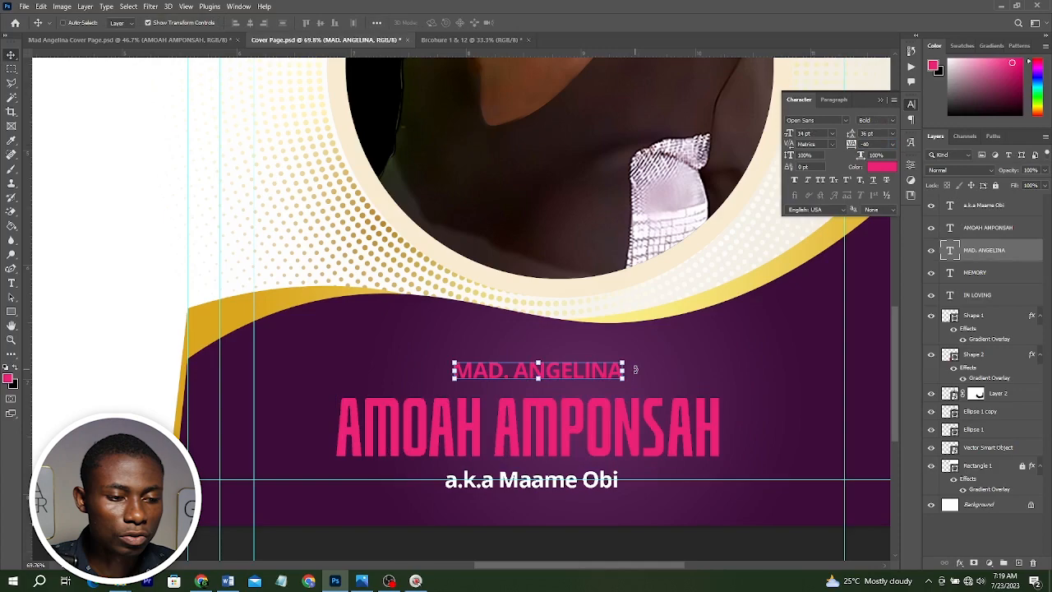
{"action": "left_click_drag", "start_coordinate": [631, 360], "coordinate": [631, 358]}
{"action": "key", "text": "ctrl+z"}
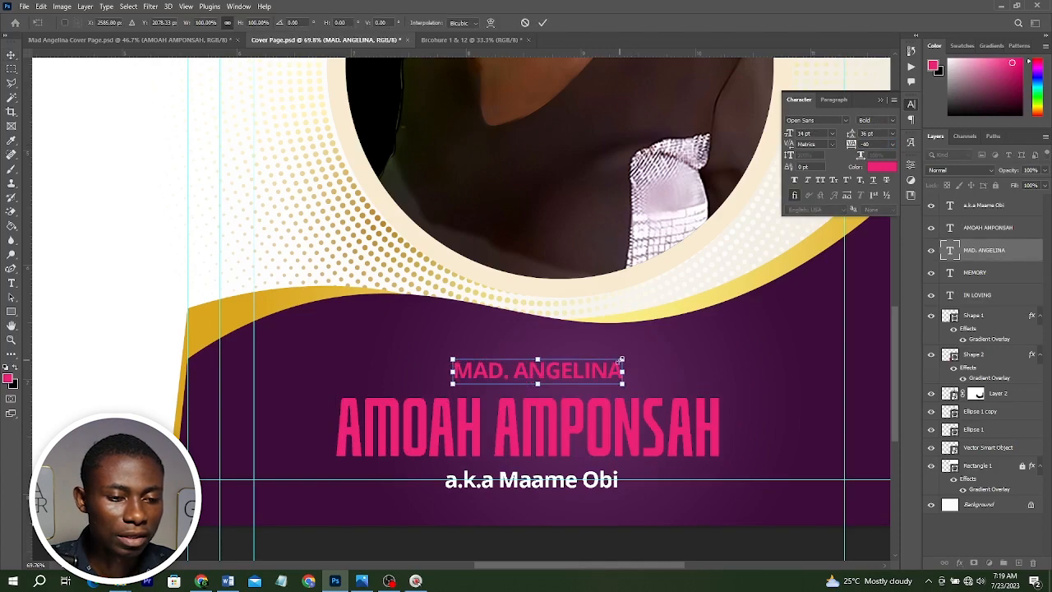
Enlarge the MAD. ANGELINA text with a free transform.
{"action": "left_click_drag", "start_coordinate": [623, 357], "coordinate": [670, 344]}
{"action": "key", "text": "Return"}
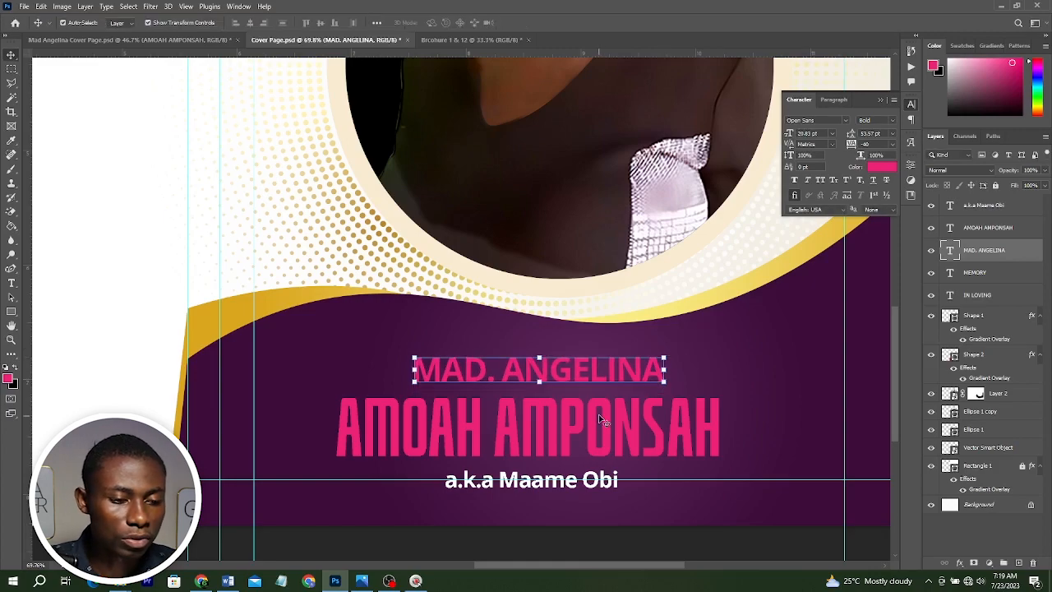
{"action": "left_click_drag", "start_coordinate": [599, 419], "coordinate": [600, 411]}
{"action": "scroll", "coordinate": [551, 460], "scroll_direction": "up", "scroll_amount": 2}
{"action": "left_click_drag", "start_coordinate": [511, 528], "coordinate": [508, 512]}
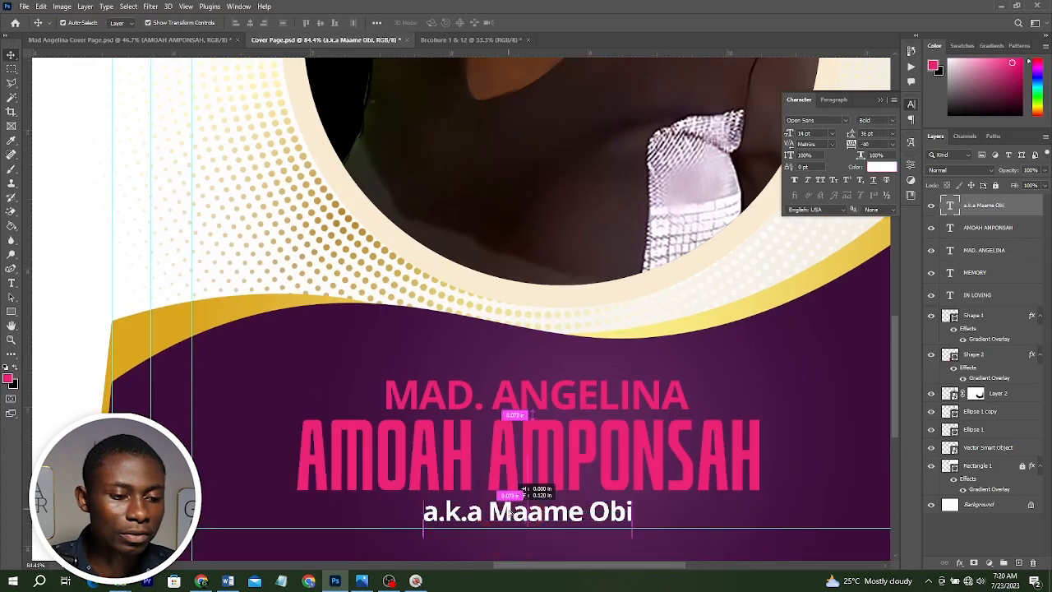
Select the three name text layers and move them together slightly up and right within the purple band.
{"action": "left_click", "coordinate": [542, 393], "text": "shift"}
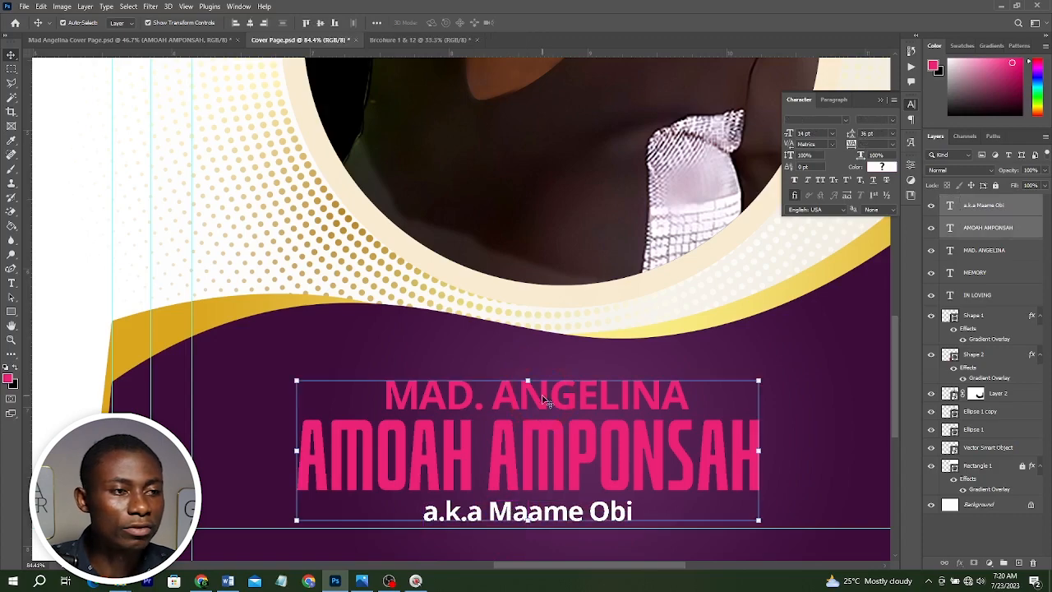
{"action": "left_click", "coordinate": [546, 398], "text": "shift"}
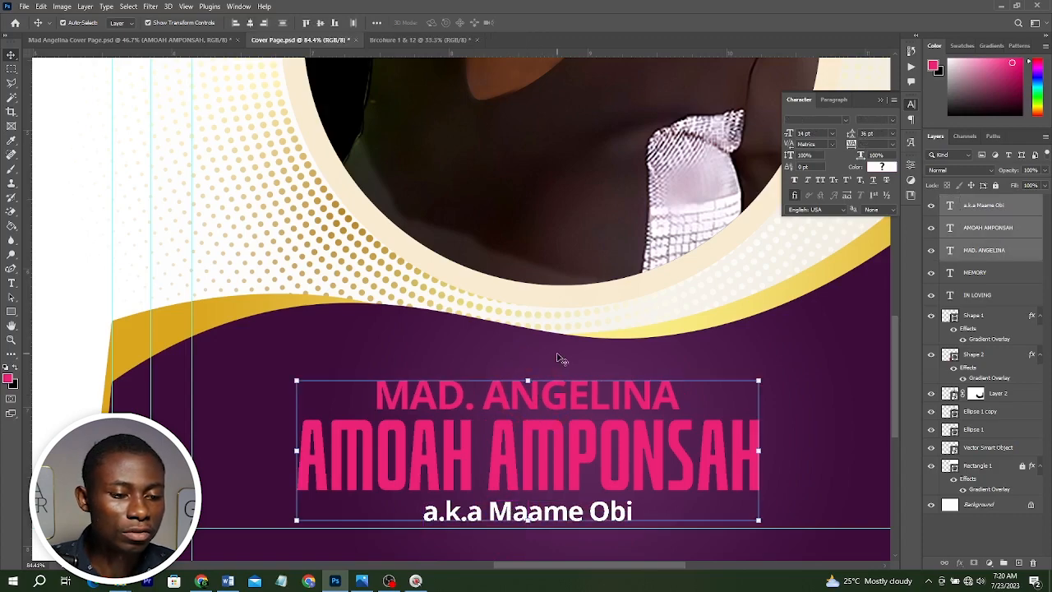
{"action": "left_click_drag", "start_coordinate": [552, 440], "coordinate": [552, 432]}
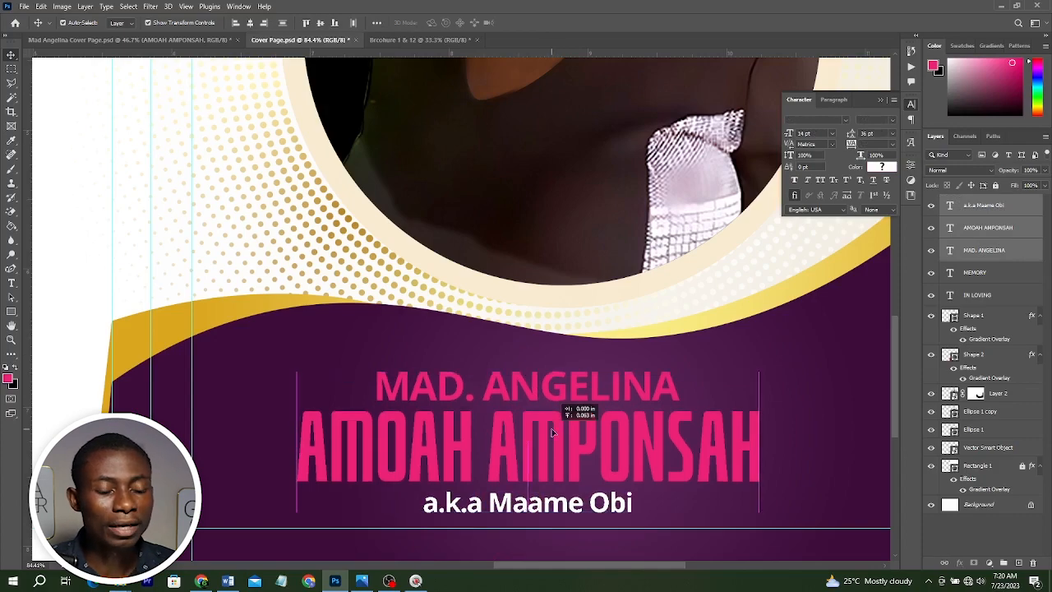
{"action": "scroll", "coordinate": [552, 432], "scroll_direction": "down", "scroll_amount": 5}
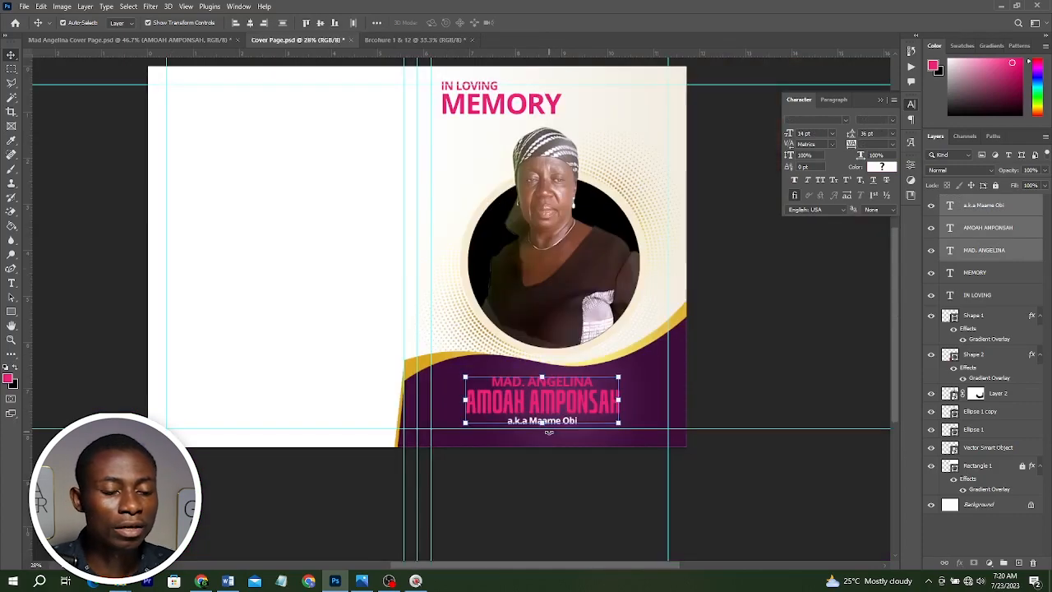
{"action": "scroll", "coordinate": [549, 433], "scroll_direction": "up", "scroll_amount": 1}
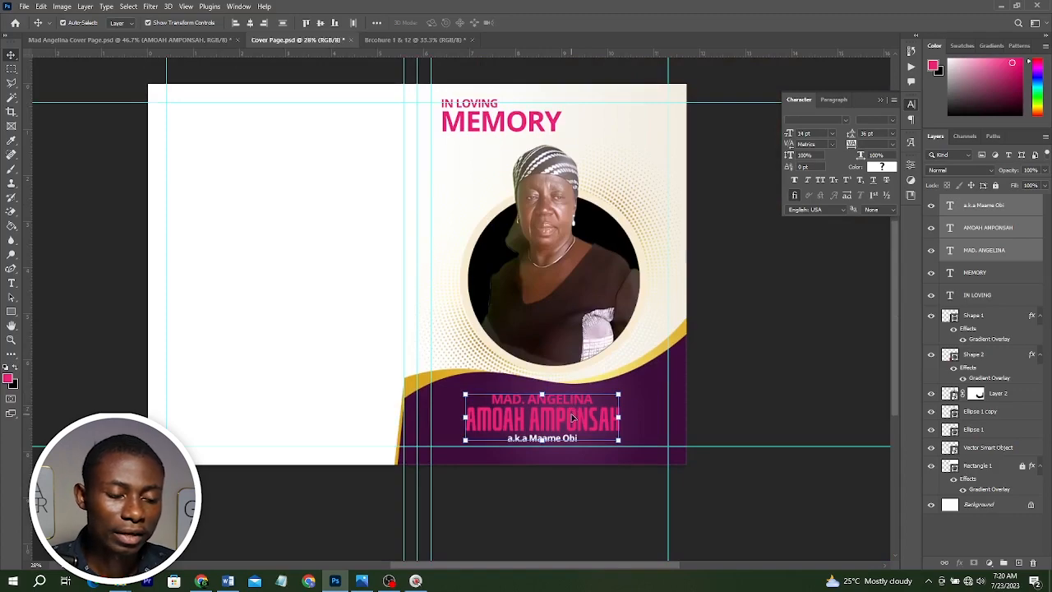
{"action": "left_click_drag", "start_coordinate": [574, 419], "coordinate": [577, 421]}
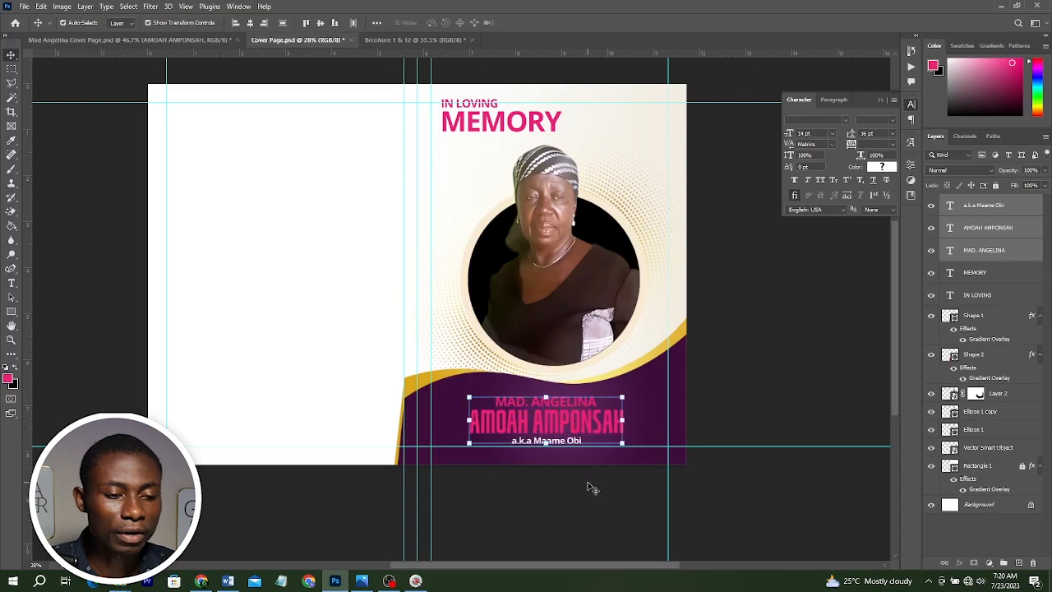
Compare the cover with the reference brochure image.
{"action": "left_click", "coordinate": [363, 581]}
{"action": "scroll", "coordinate": [645, 385], "scroll_direction": "up", "scroll_amount": 3}
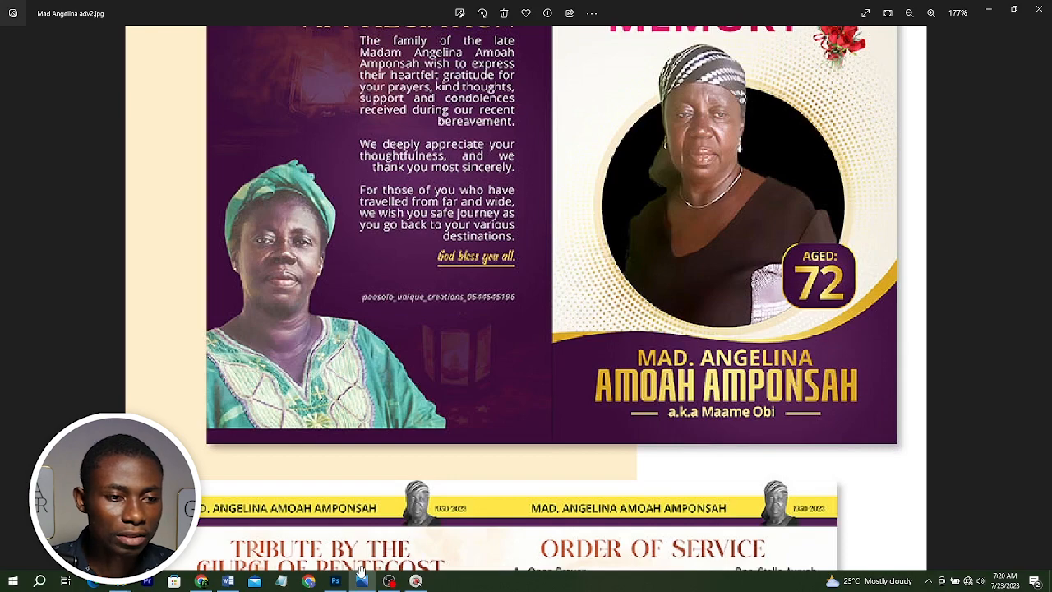
{"action": "left_click", "coordinate": [362, 579]}
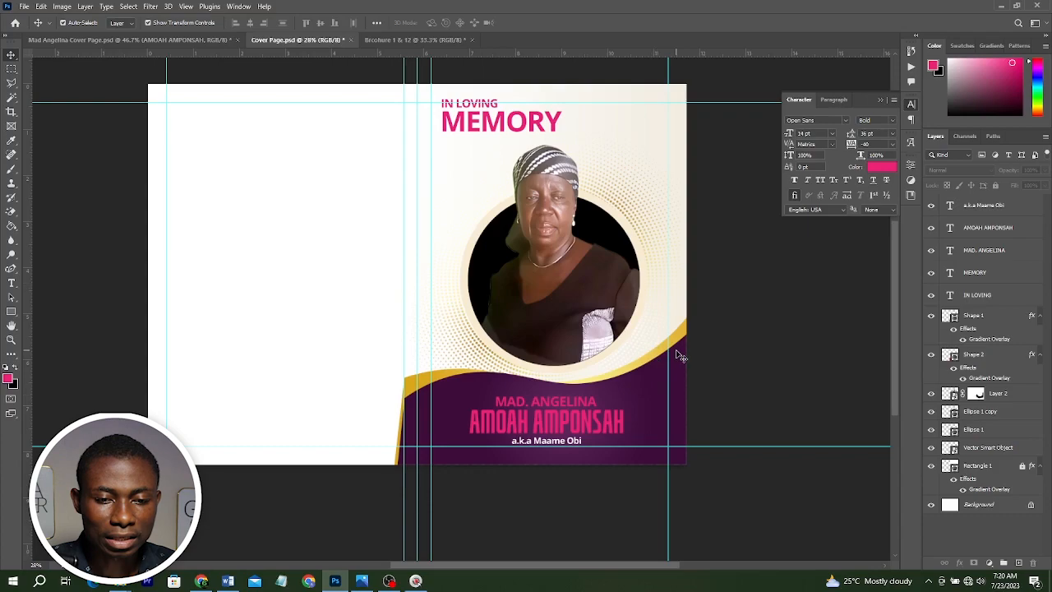
{"action": "left_click", "coordinate": [679, 355]}
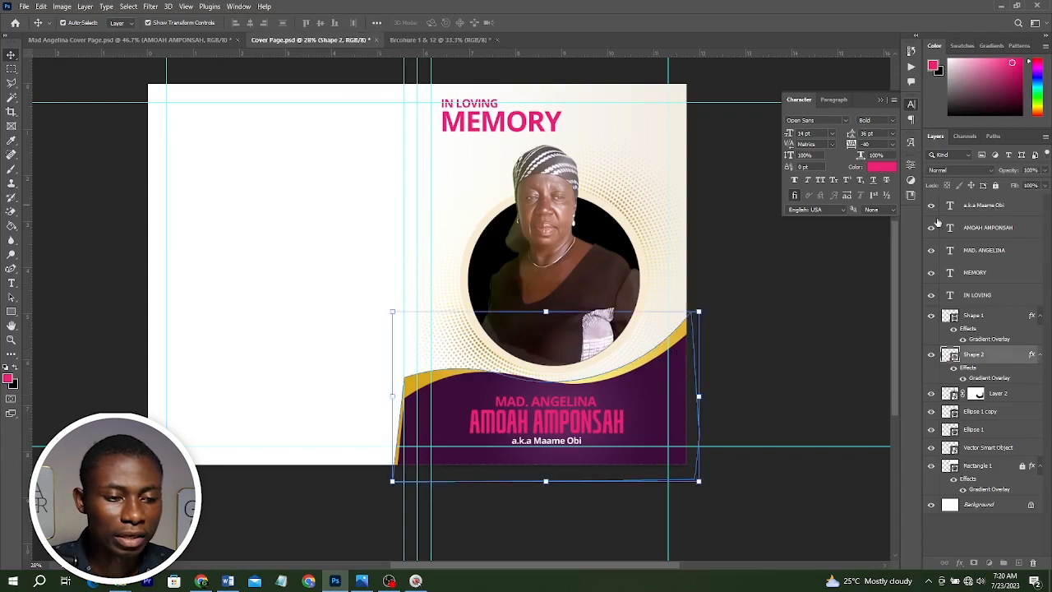
{"action": "left_click_drag", "start_coordinate": [937, 223], "coordinate": [938, 215]}
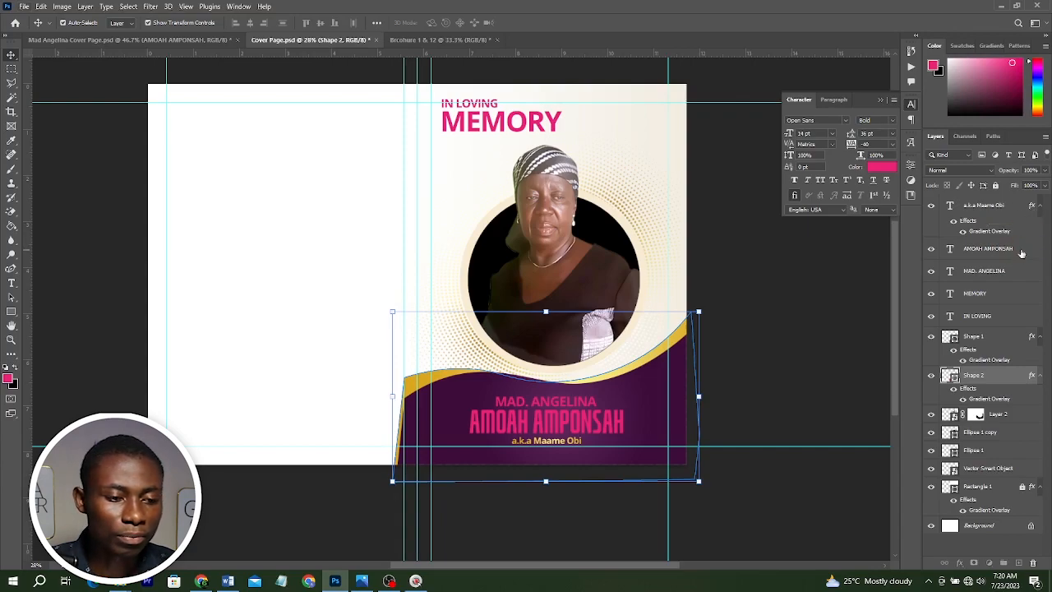
{"action": "left_click_drag", "start_coordinate": [1021, 253], "coordinate": [1026, 294]}
{"action": "left_click", "coordinate": [819, 333]}
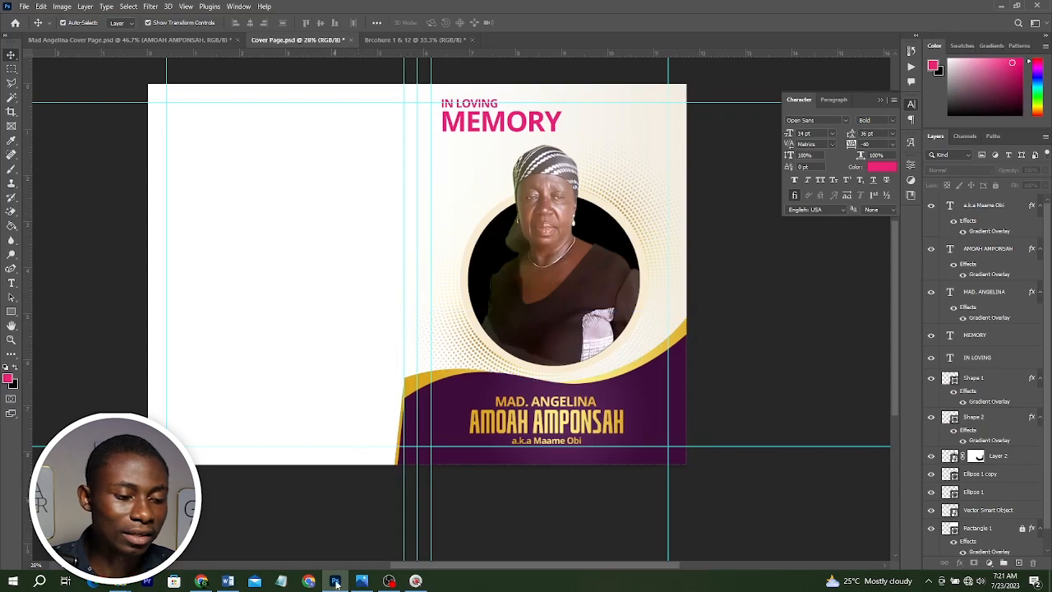
Check the reference, then draw a rounded rectangle overlapping the portrait frame's lower right edge.
{"action": "left_click", "coordinate": [362, 581]}
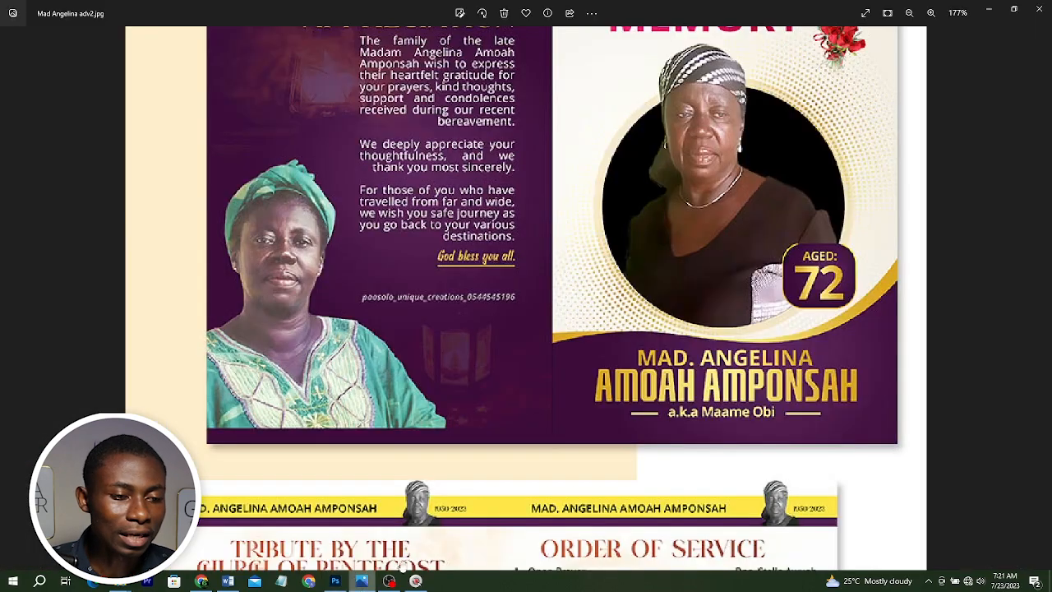
{"action": "left_click", "coordinate": [989, 9]}
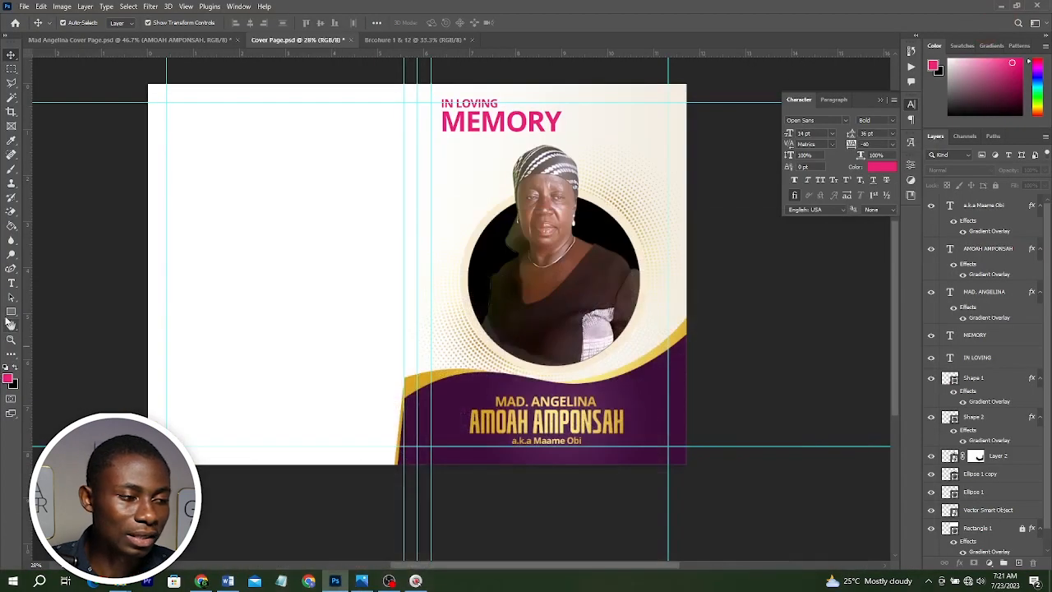
{"action": "left_click", "coordinate": [10, 311]}
{"action": "left_click_drag", "start_coordinate": [581, 312], "coordinate": [631, 353]}
{"action": "scroll", "coordinate": [639, 358], "scroll_direction": "up", "scroll_amount": 2}
{"action": "key", "text": "v"}
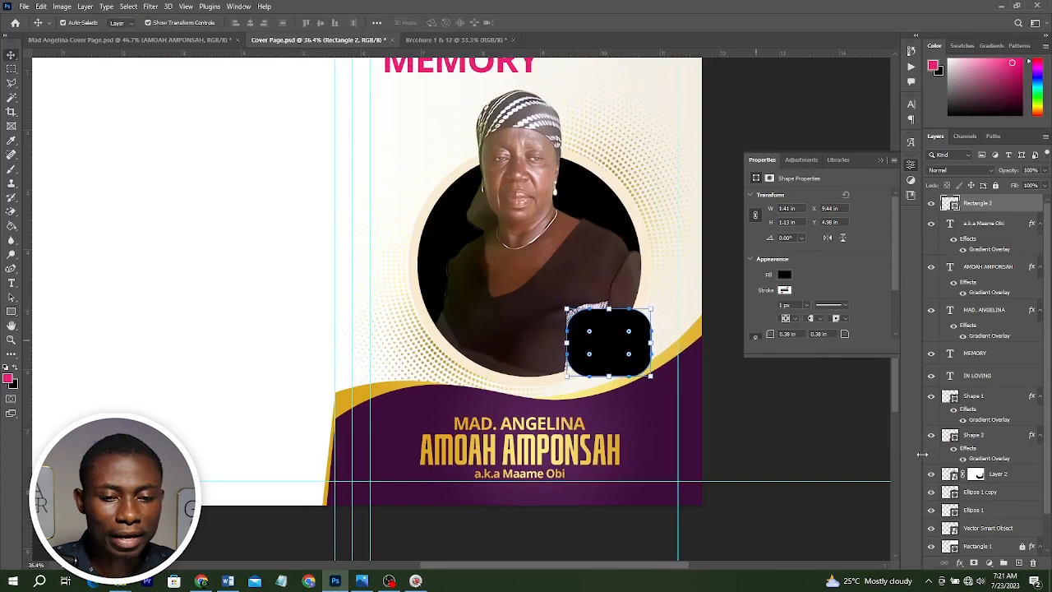
Copy the purple band's gradient overlay onto the rounded rectangle.
{"action": "left_click", "coordinate": [635, 429]}
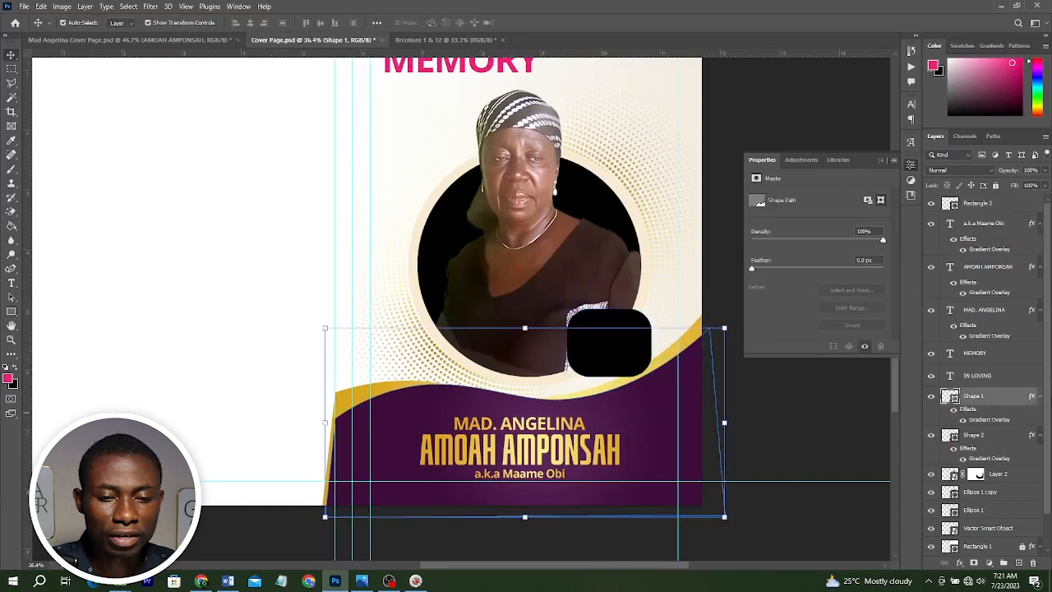
{"action": "left_click", "coordinate": [977, 204]}
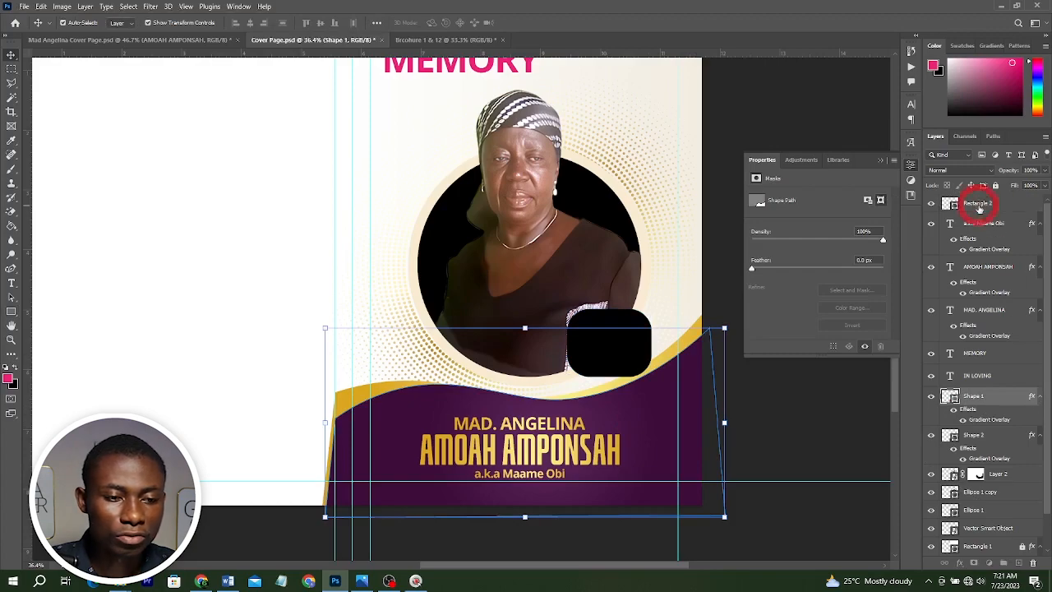
{"action": "left_click_drag", "start_coordinate": [978, 205], "coordinate": [977, 205]}
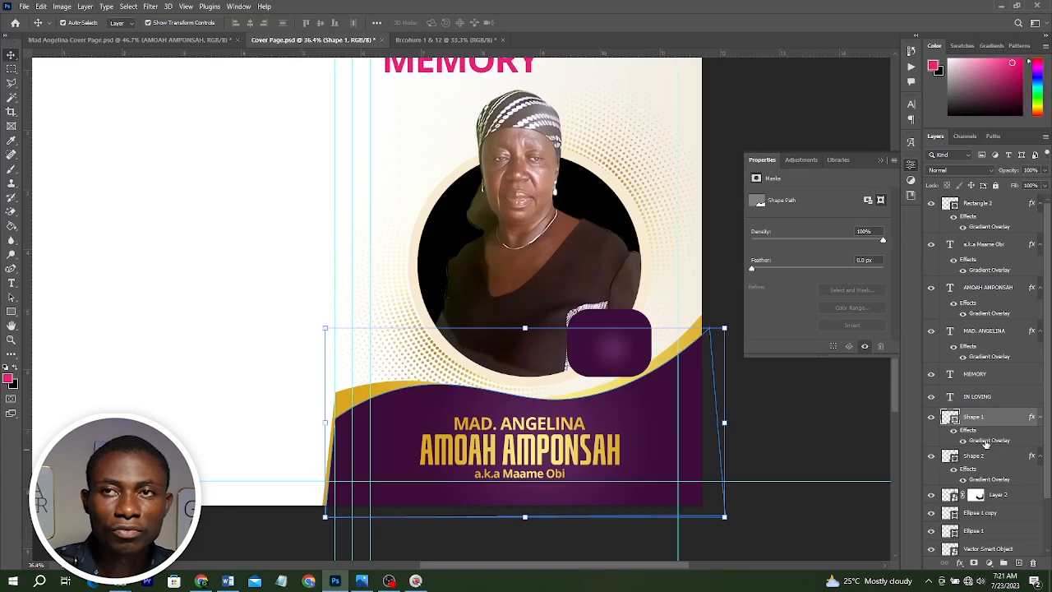
Open the purple band's gradient overlay and adjust its scale and position over the canvas.
{"action": "double_click", "coordinate": [986, 441]}
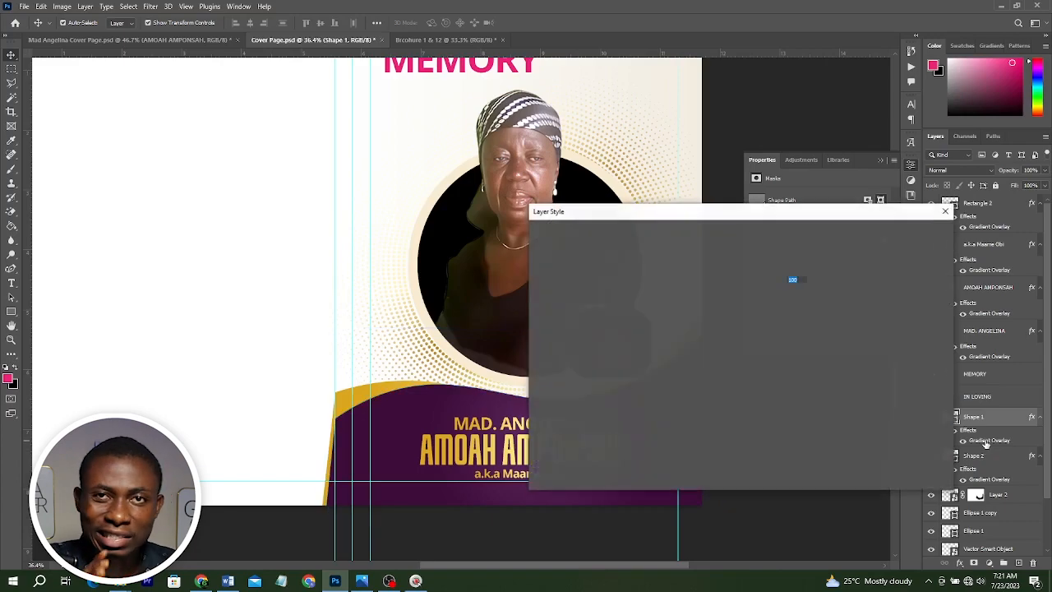
{"action": "left_click_drag", "start_coordinate": [652, 212], "coordinate": [998, 183]}
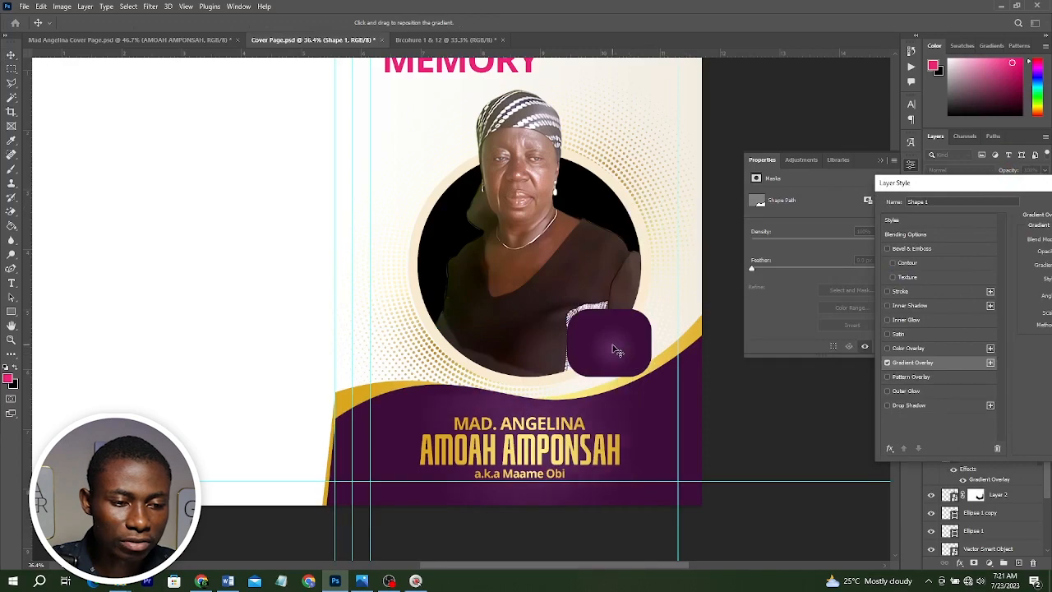
{"action": "left_click_drag", "start_coordinate": [614, 336], "coordinate": [615, 335]}
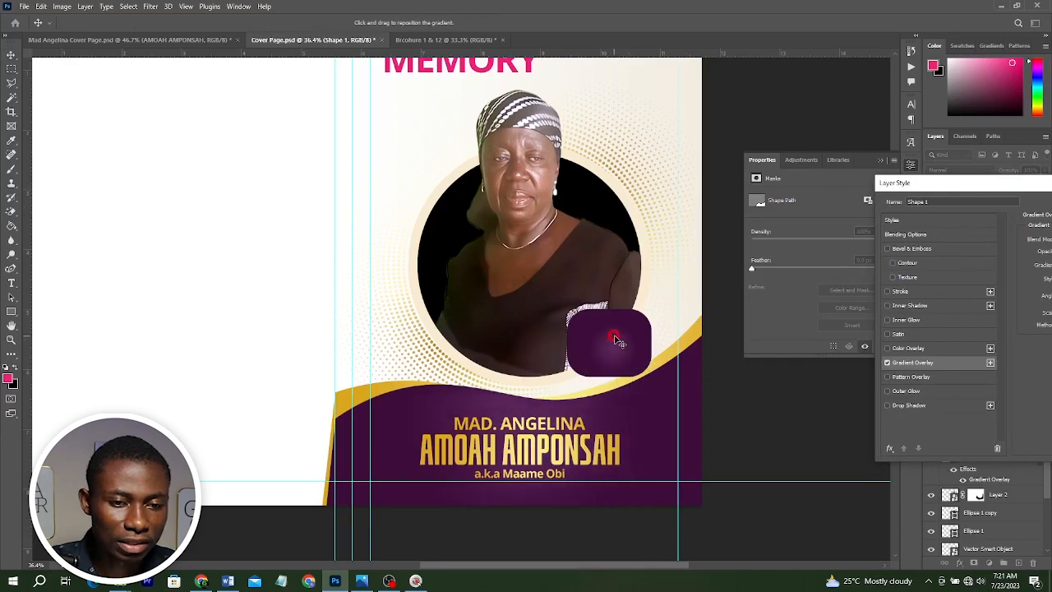
{"action": "left_click_drag", "start_coordinate": [882, 182], "coordinate": [680, 147]}
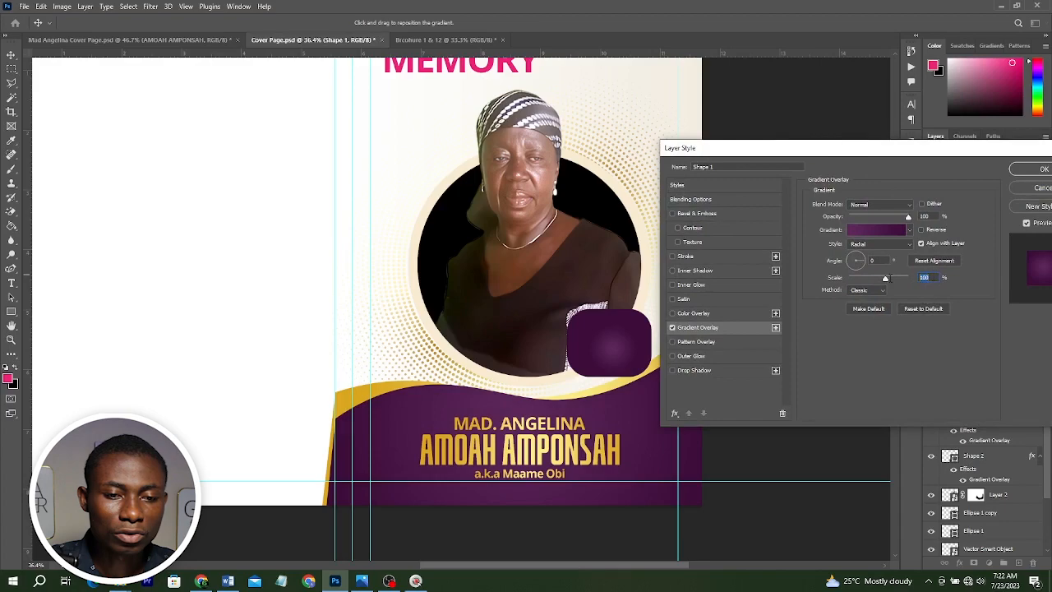
{"action": "type", "text": "6"}
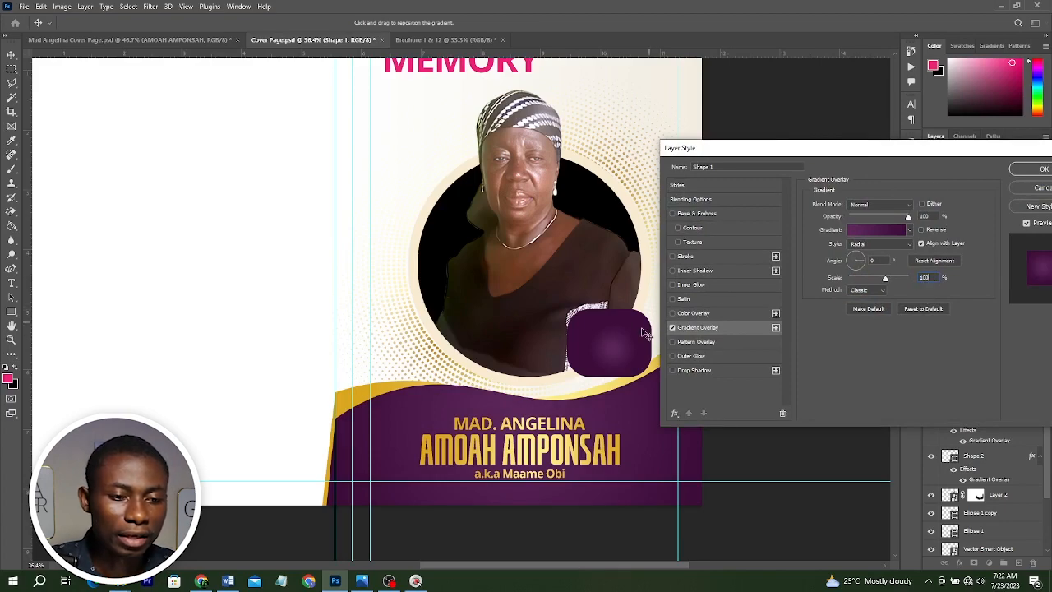
{"action": "left_click_drag", "start_coordinate": [622, 335], "coordinate": [615, 329]}
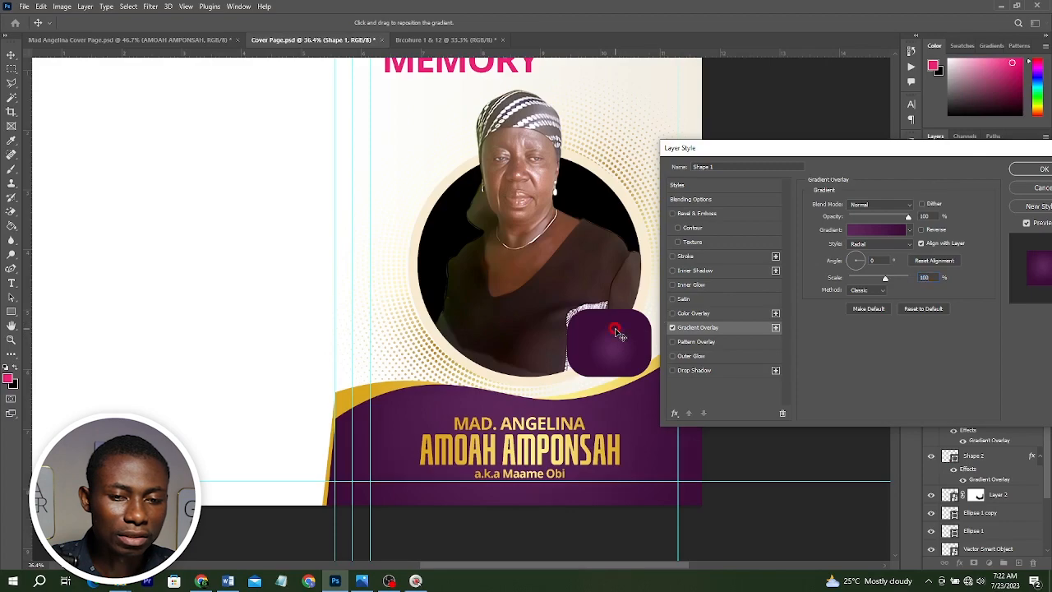
{"action": "left_click", "coordinate": [954, 168]}
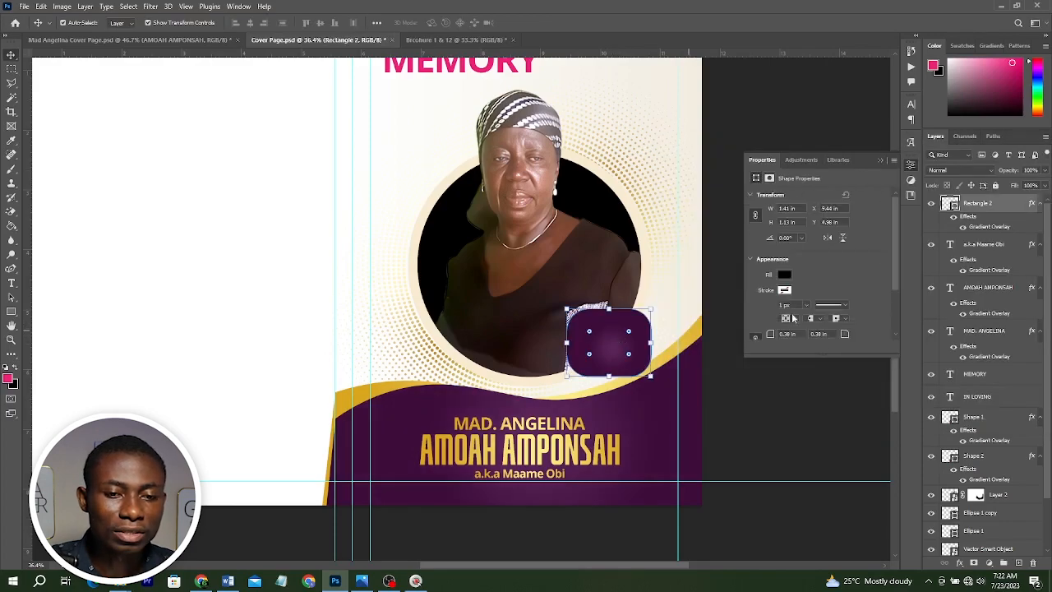
Reposition the rounded rectangle's radial gradient overlay and set its scale to 90%.
{"action": "double_click", "coordinate": [995, 229]}
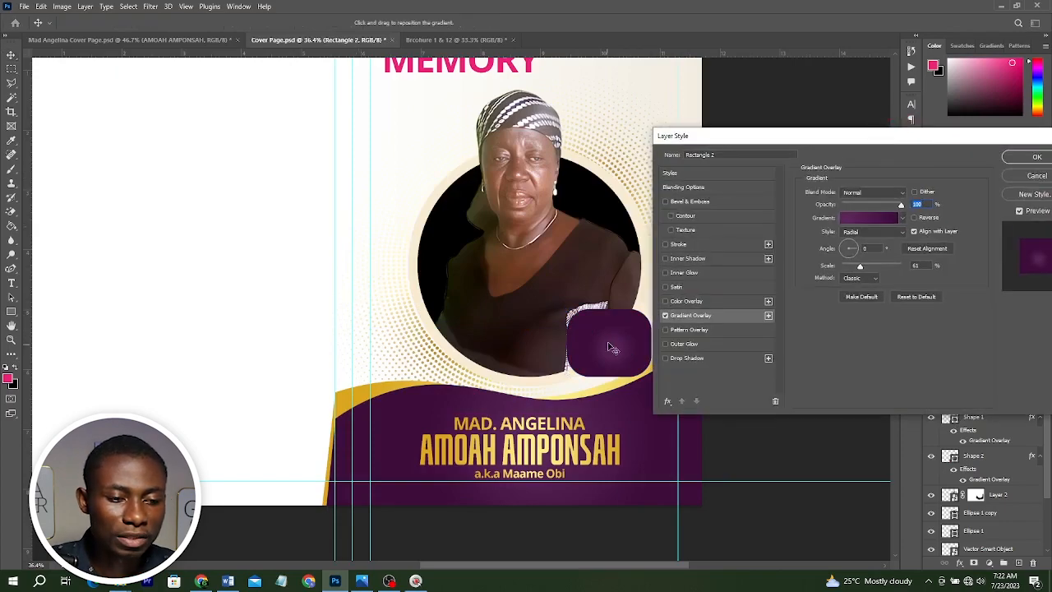
{"action": "left_click_drag", "start_coordinate": [612, 338], "coordinate": [610, 337]}
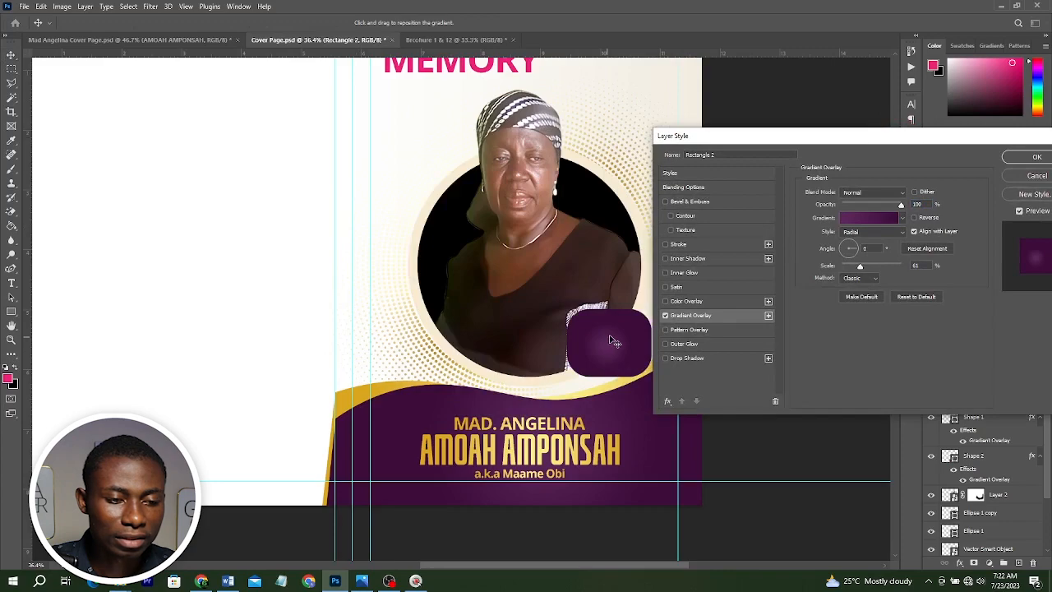
{"action": "left_click", "coordinate": [868, 248]}
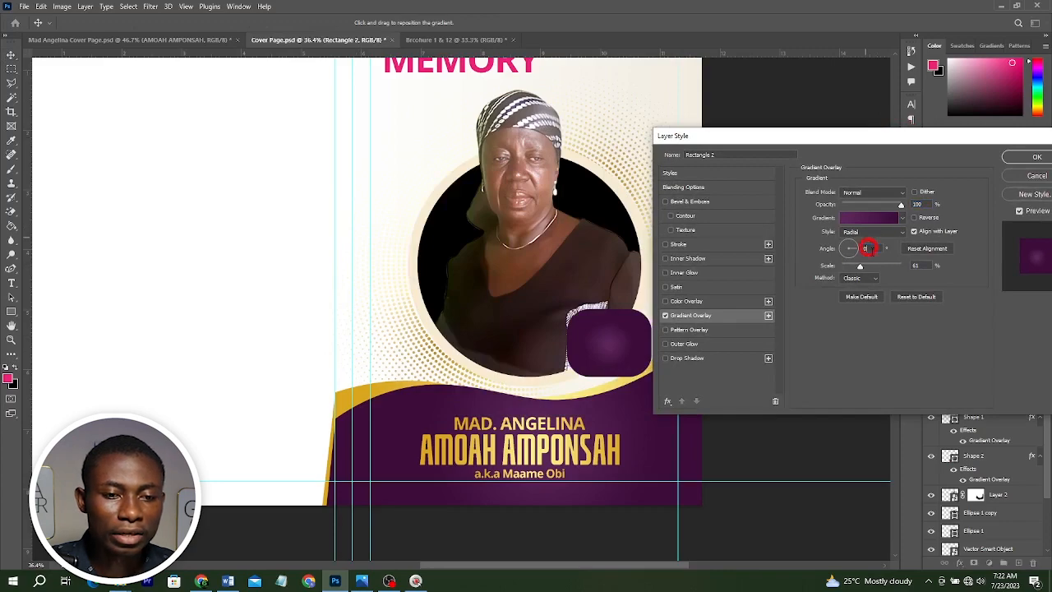
{"action": "left_click_drag", "start_coordinate": [923, 265], "coordinate": [818, 272]}
{"action": "type", "text": "100"}
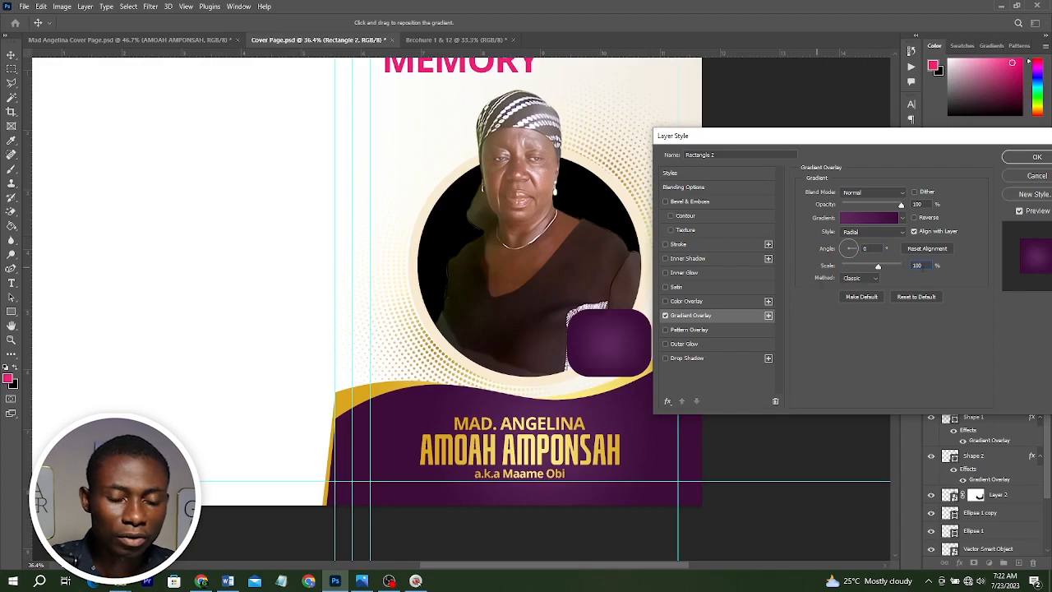
{"action": "type", "text": "90"}
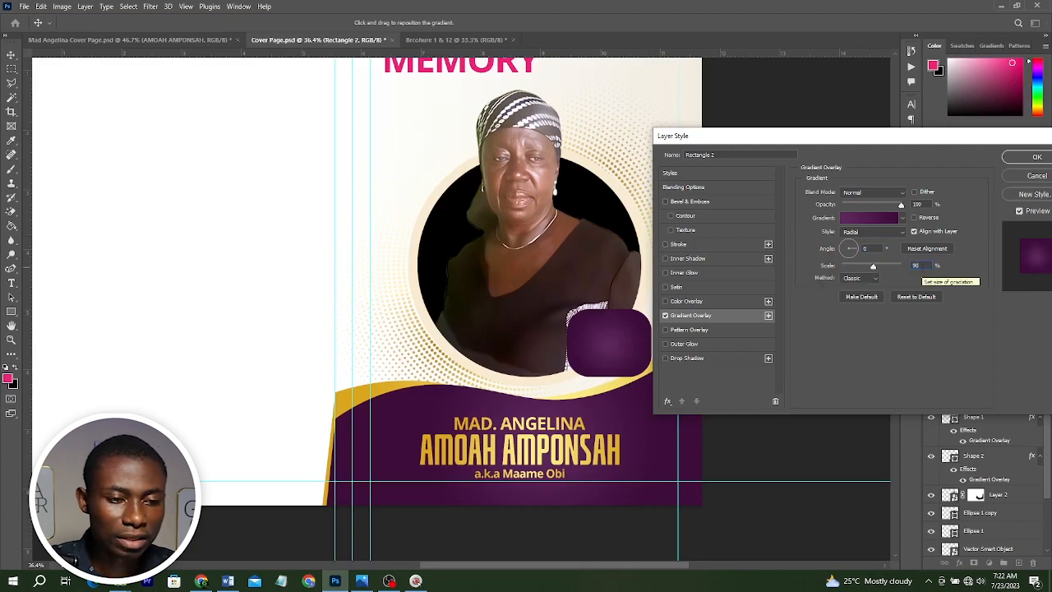
{"action": "left_click", "coordinate": [1029, 157]}
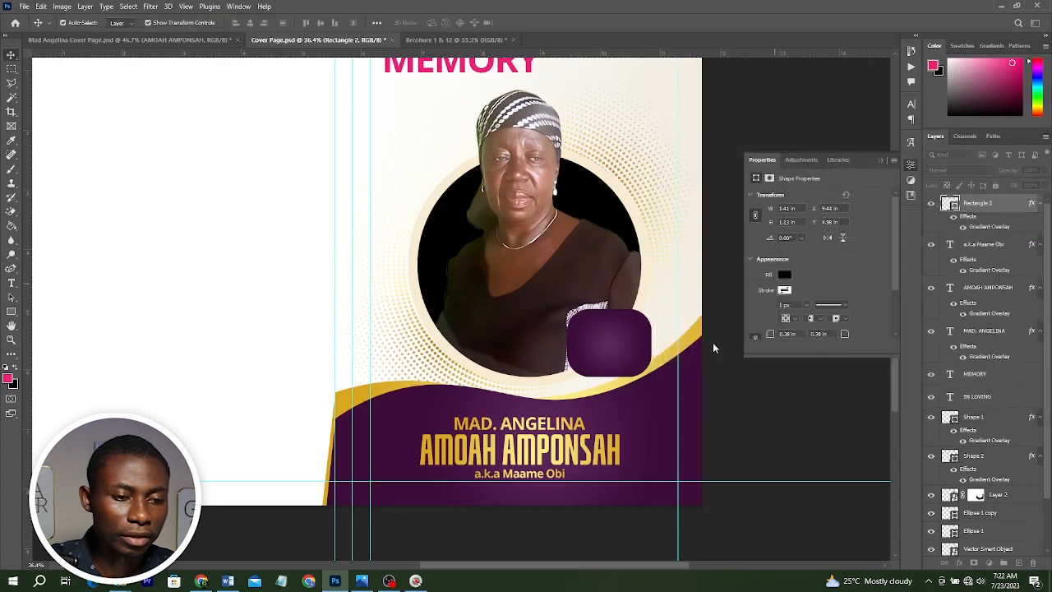
Check the reference's age badge and duplicate the rounded rectangle layer.
{"action": "left_click", "coordinate": [361, 581]}
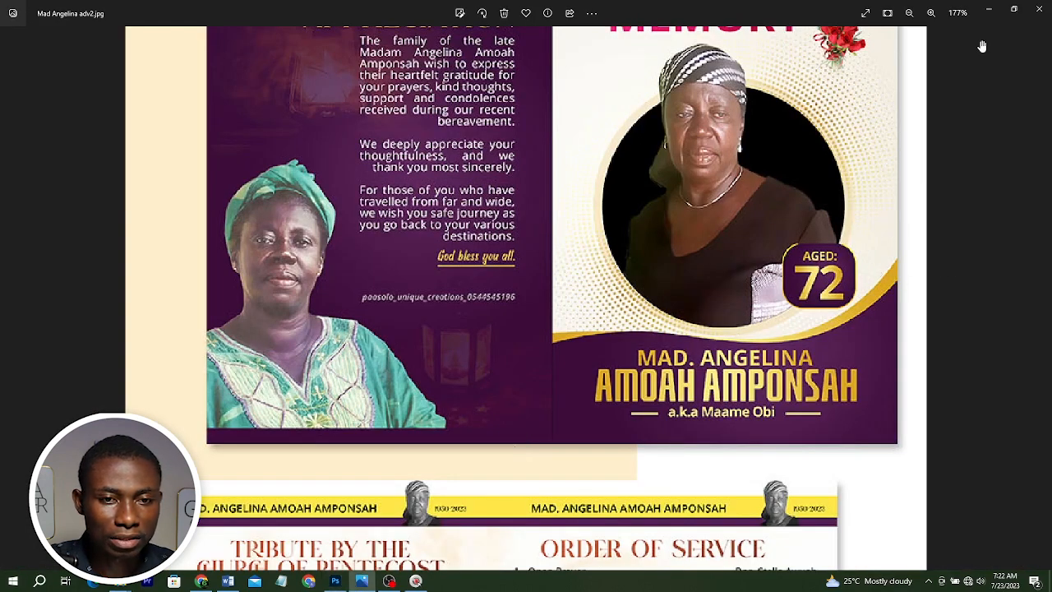
{"action": "left_click", "coordinate": [989, 10]}
{"action": "scroll", "coordinate": [690, 321], "scroll_direction": "up", "scroll_amount": 3}
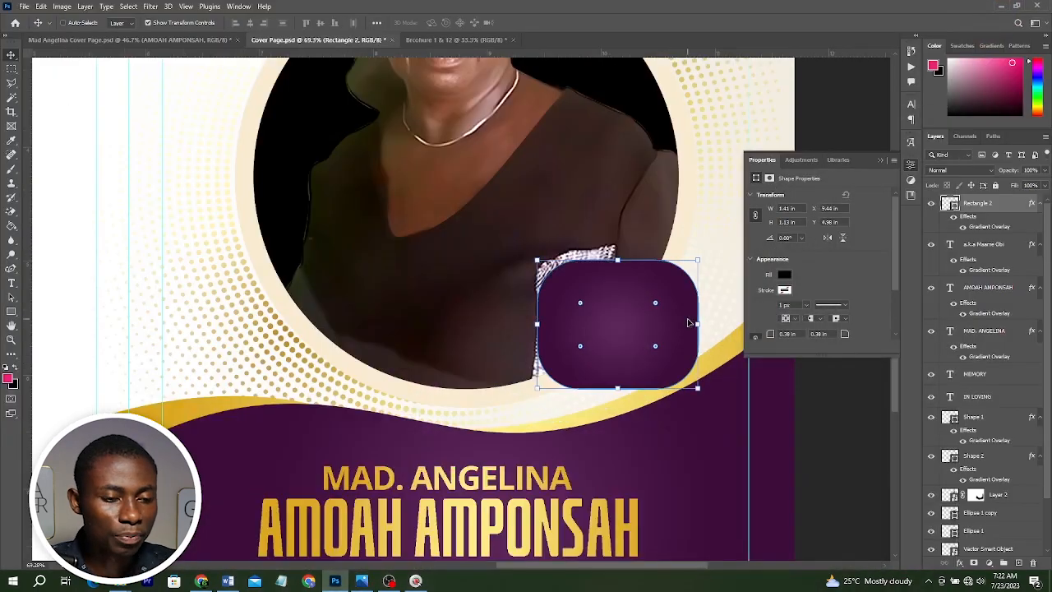
{"action": "key", "text": "ctrl+j"}
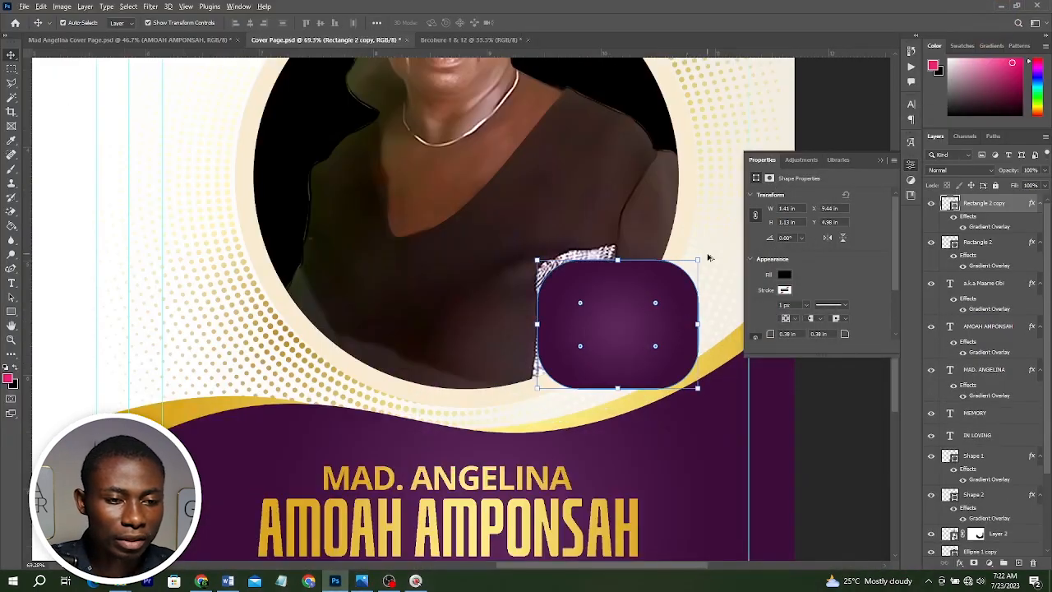
Shrink the duplicated rounded rectangle slightly and set its fill to none.
{"action": "left_click_drag", "start_coordinate": [697, 259], "coordinate": [695, 262]}
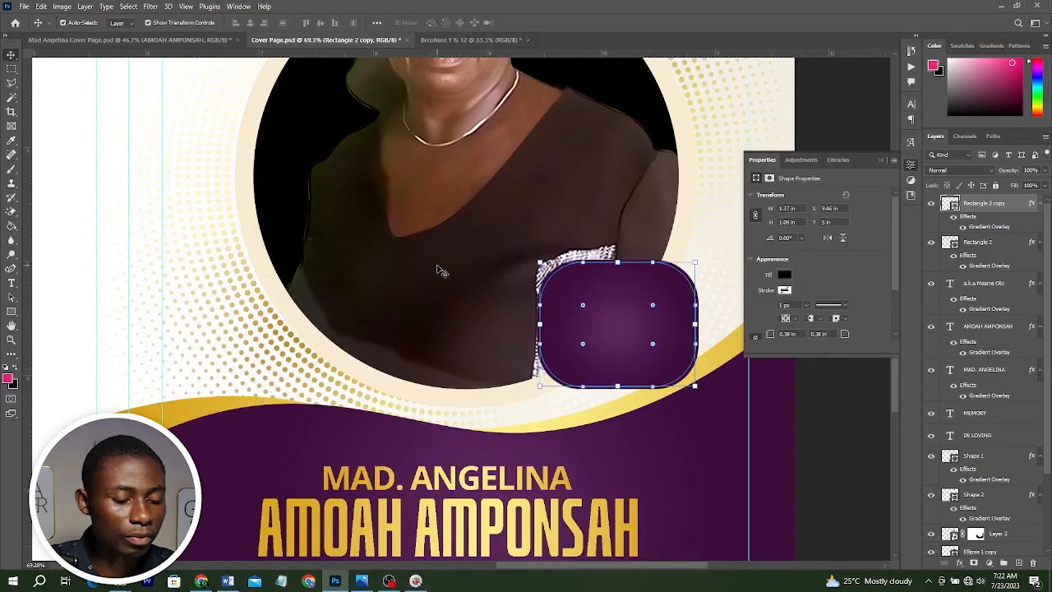
{"action": "left_click", "coordinate": [10, 312]}
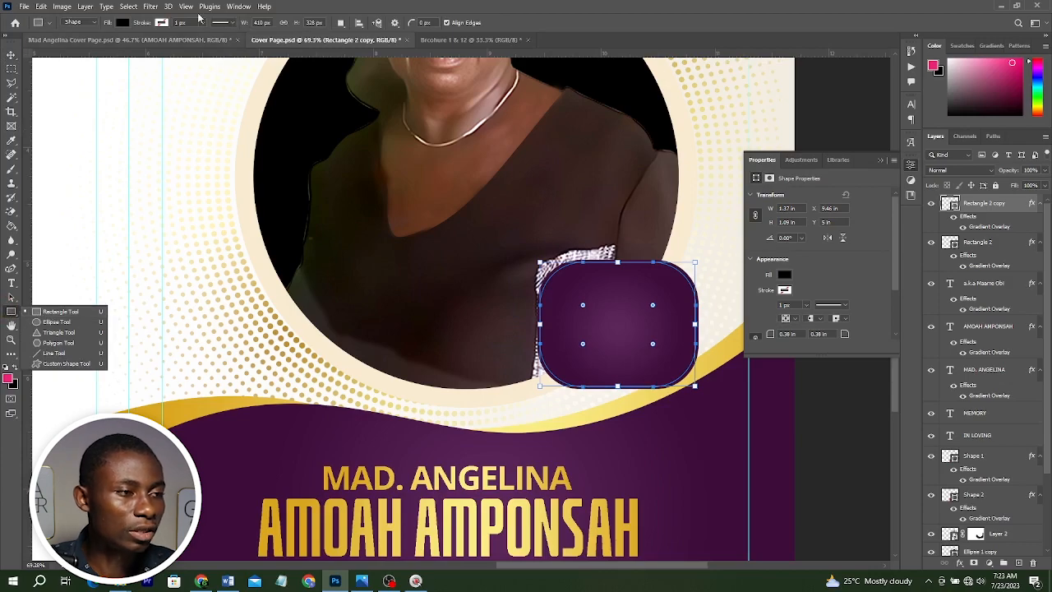
{"action": "left_click", "coordinate": [120, 23]}
{"action": "left_click", "coordinate": [60, 44]}
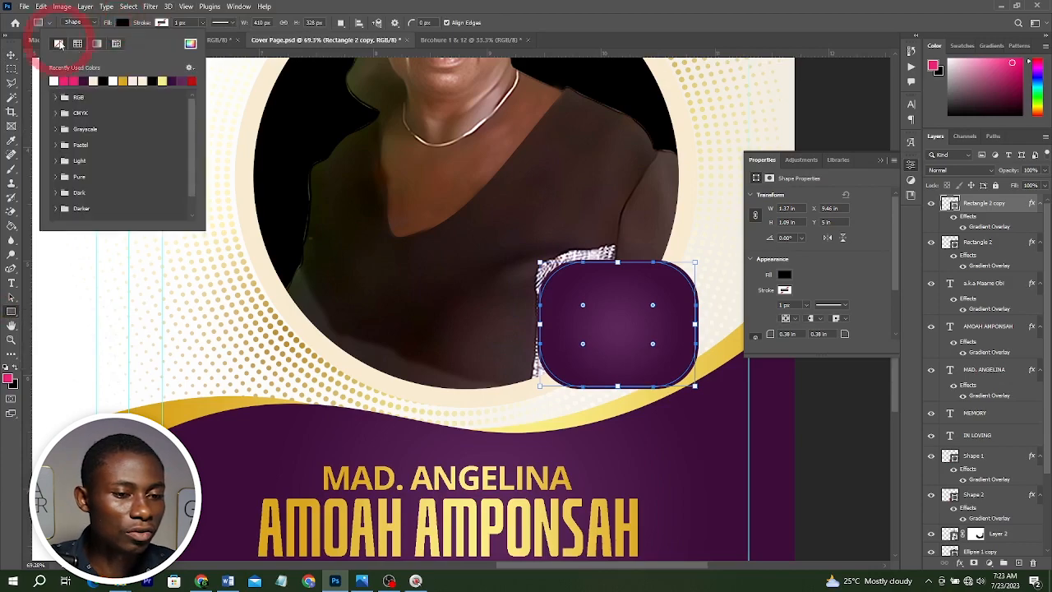
{"action": "left_click", "coordinate": [190, 25]}
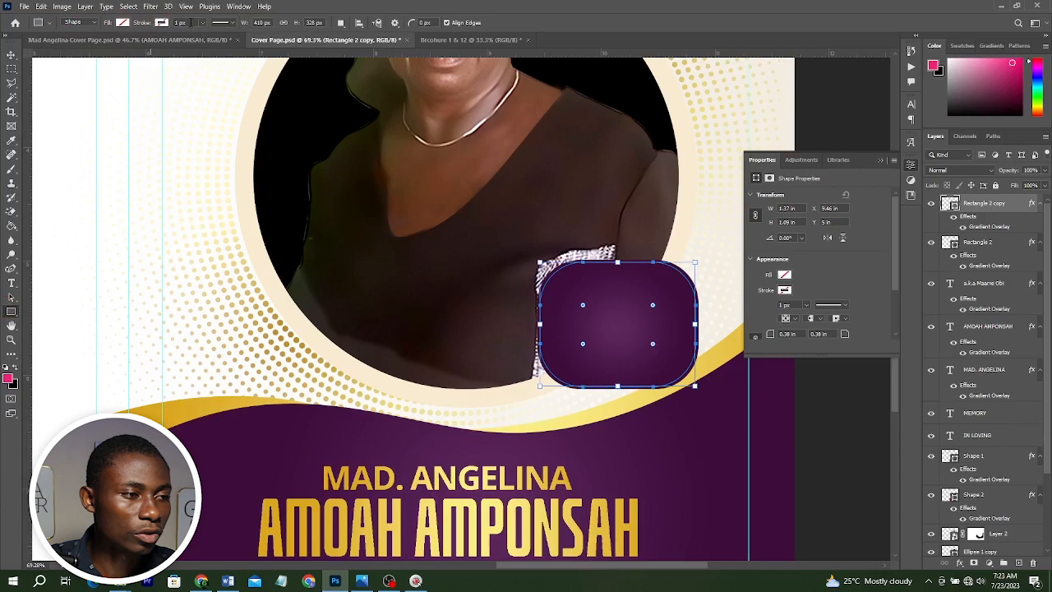
Give the rectangle copy a 10 px white stroke and hide its gradient overlay effect.
{"action": "left_click", "coordinate": [161, 23]}
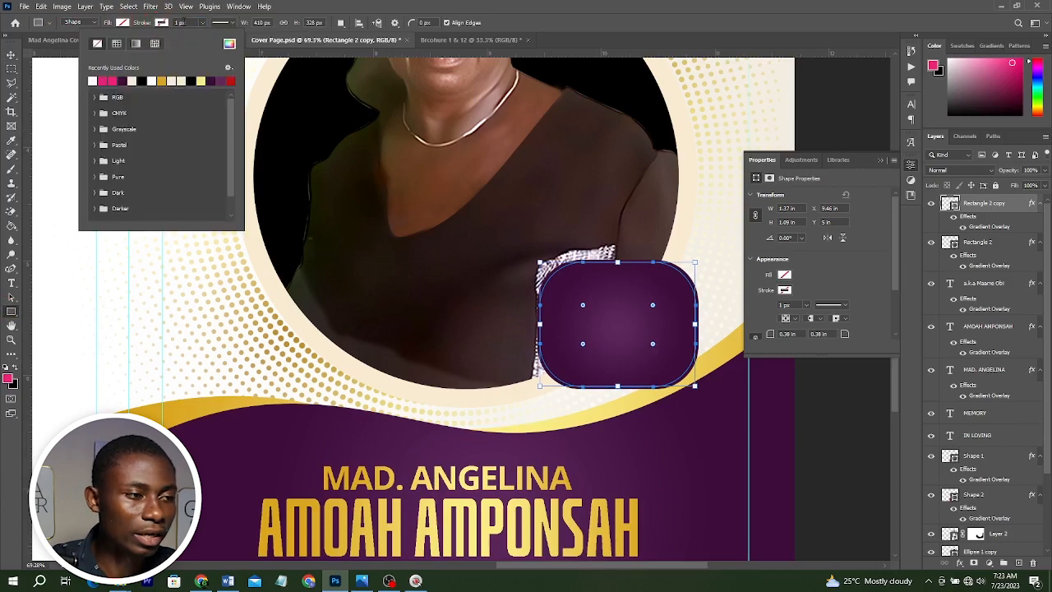
{"action": "left_click", "coordinate": [183, 22]}
{"action": "left_click", "coordinate": [201, 25]}
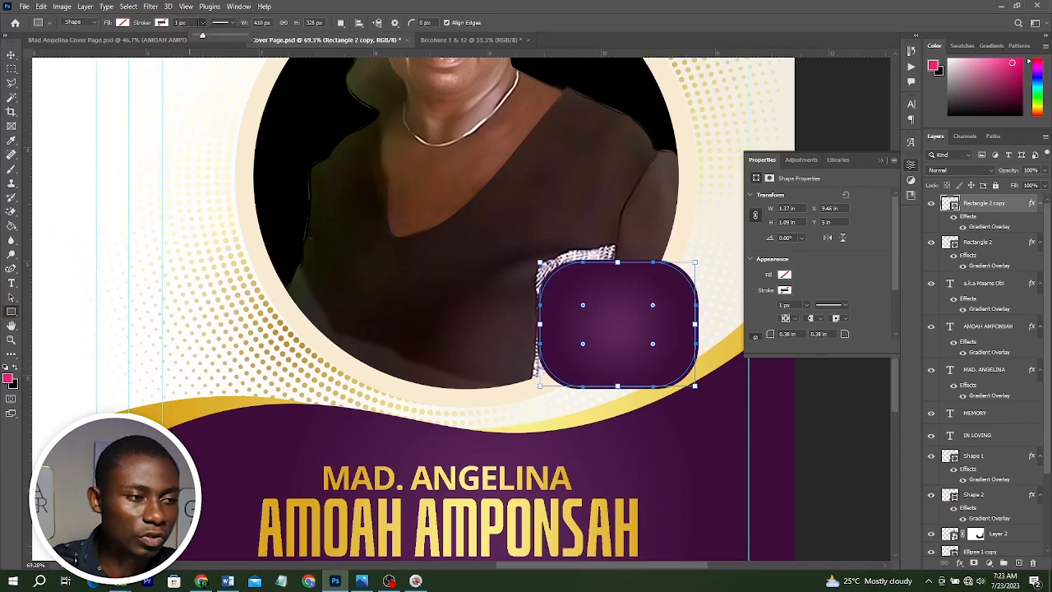
{"action": "left_click_drag", "start_coordinate": [188, 23], "coordinate": [153, 23]}
{"action": "type", "text": "1"}
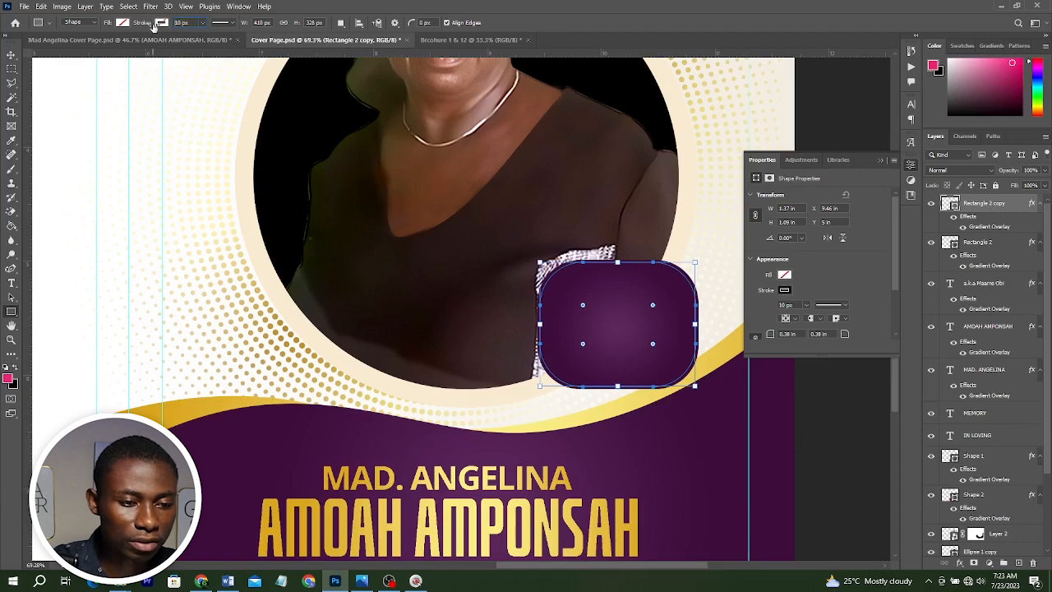
{"action": "left_click", "coordinate": [161, 23]}
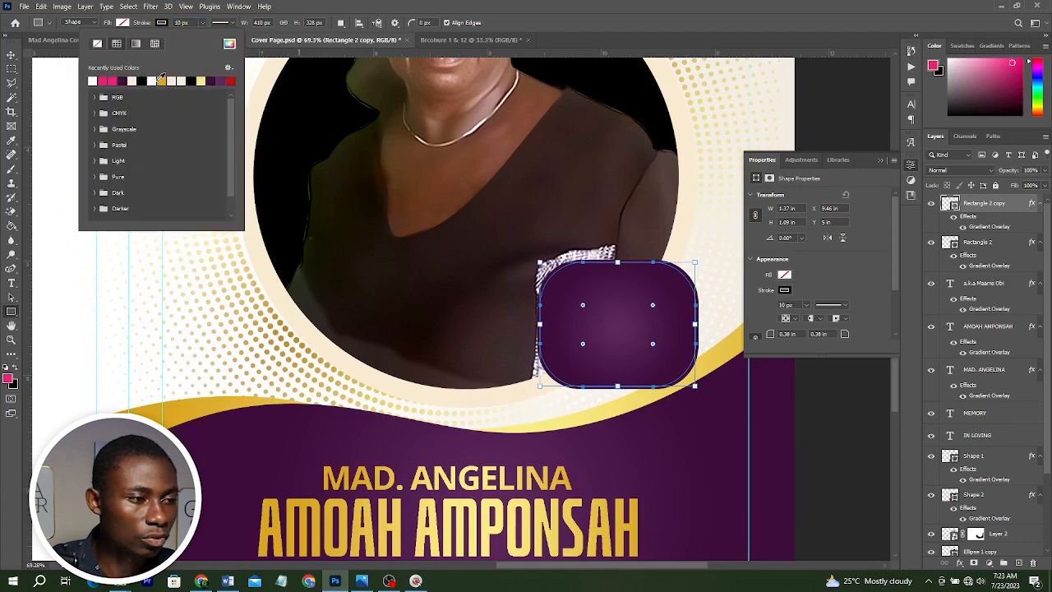
{"action": "left_click", "coordinate": [132, 80]}
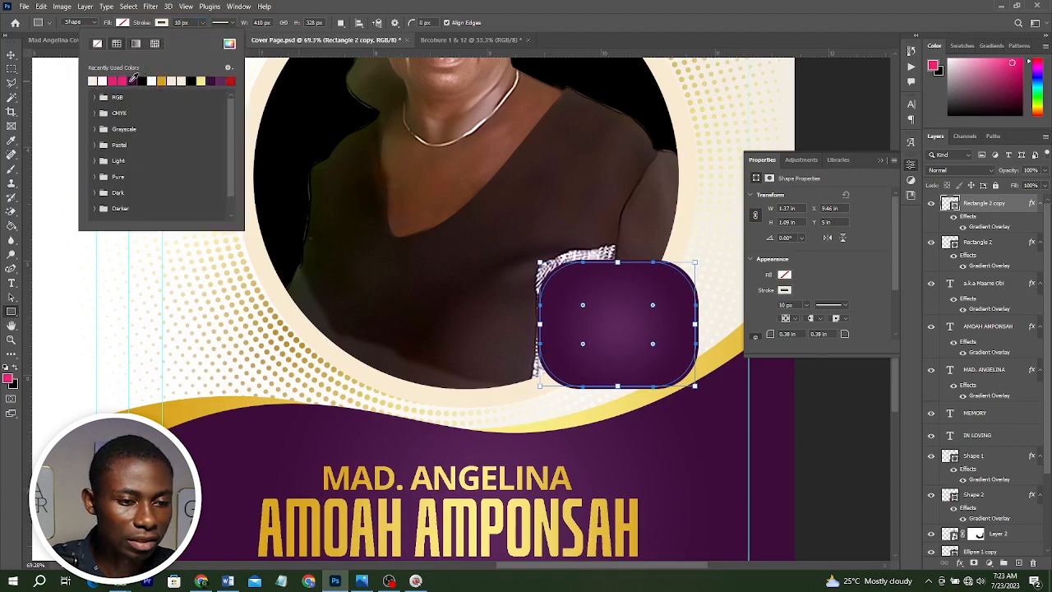
{"action": "left_click", "coordinate": [963, 230]}
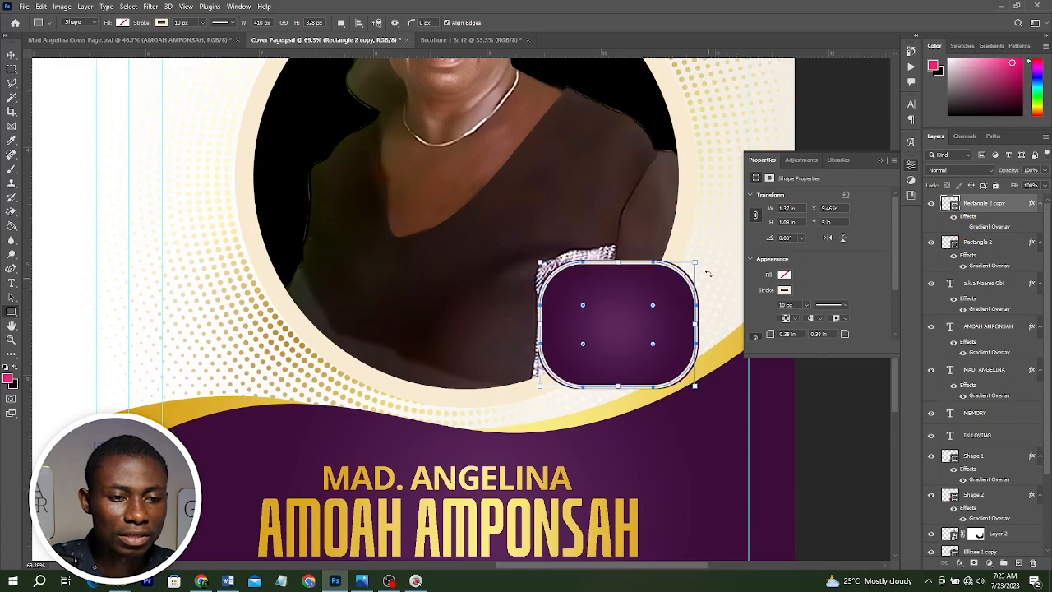
Resize the rectangle copy to about 3.41 x 3.13 in and apply a gold gradient to its stroke.
{"action": "left_click_drag", "start_coordinate": [693, 262], "coordinate": [696, 259]}
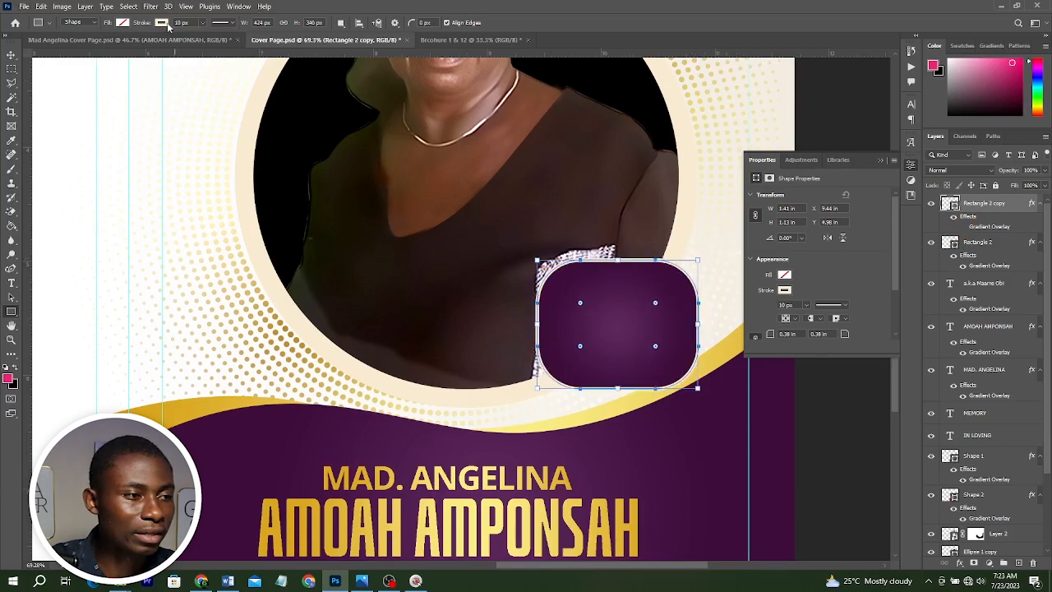
{"action": "left_click", "coordinate": [123, 22]}
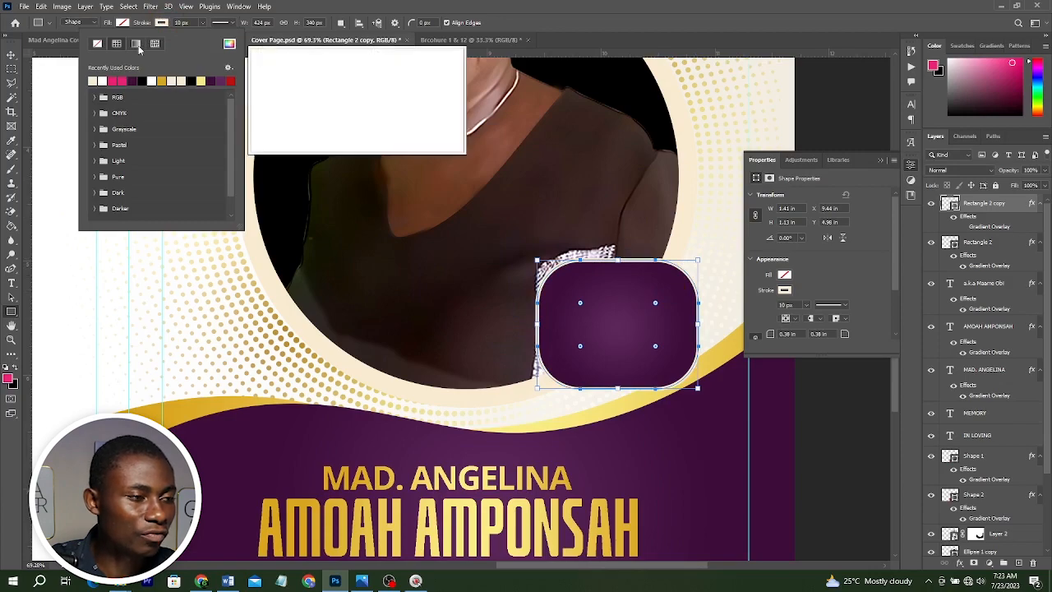
{"action": "left_click", "coordinate": [137, 46]}
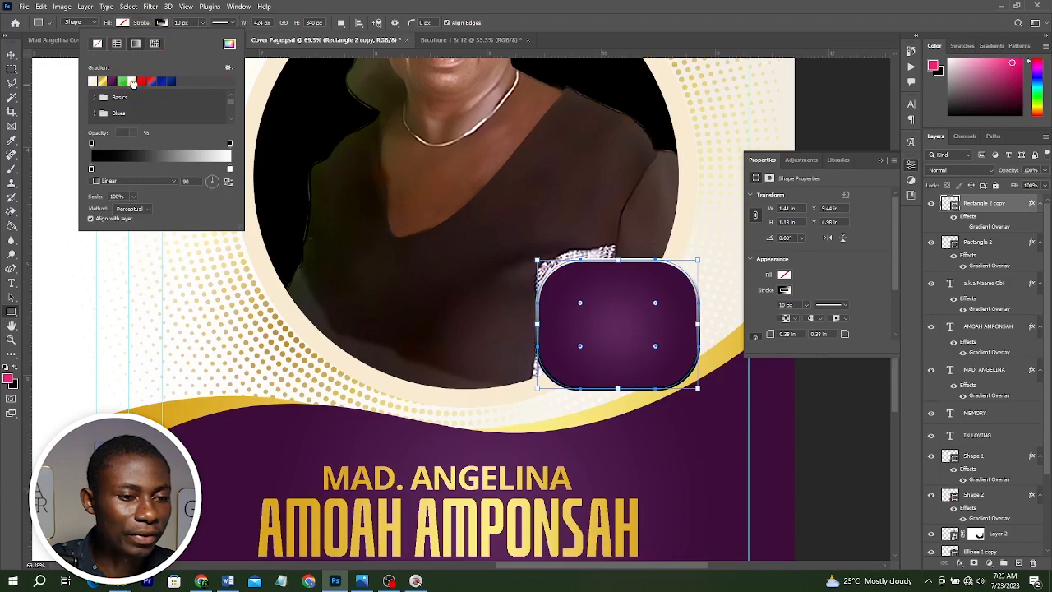
{"action": "left_click", "coordinate": [133, 82]}
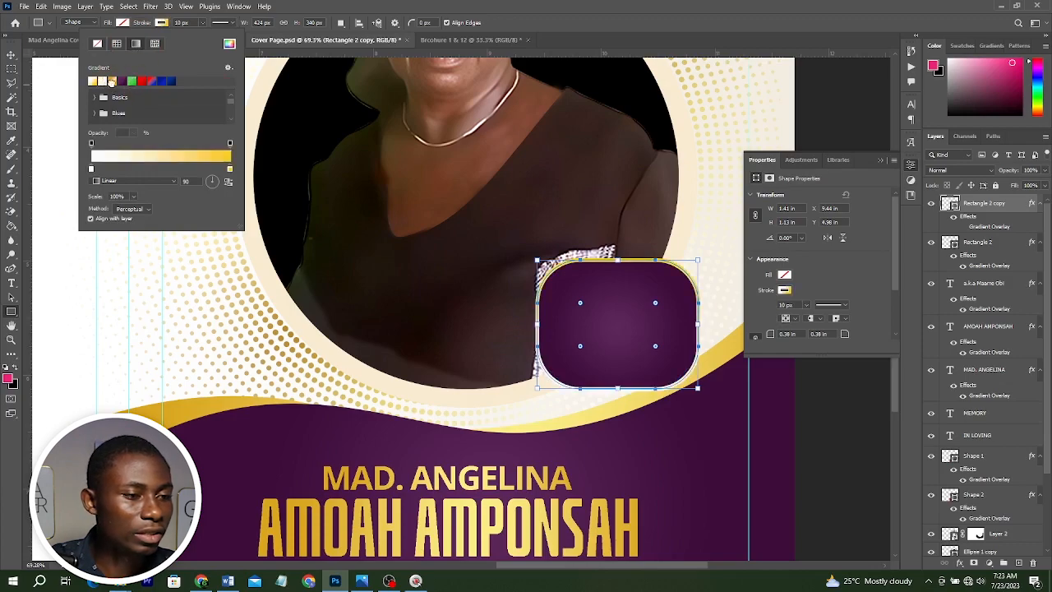
{"action": "left_click", "coordinate": [112, 81]}
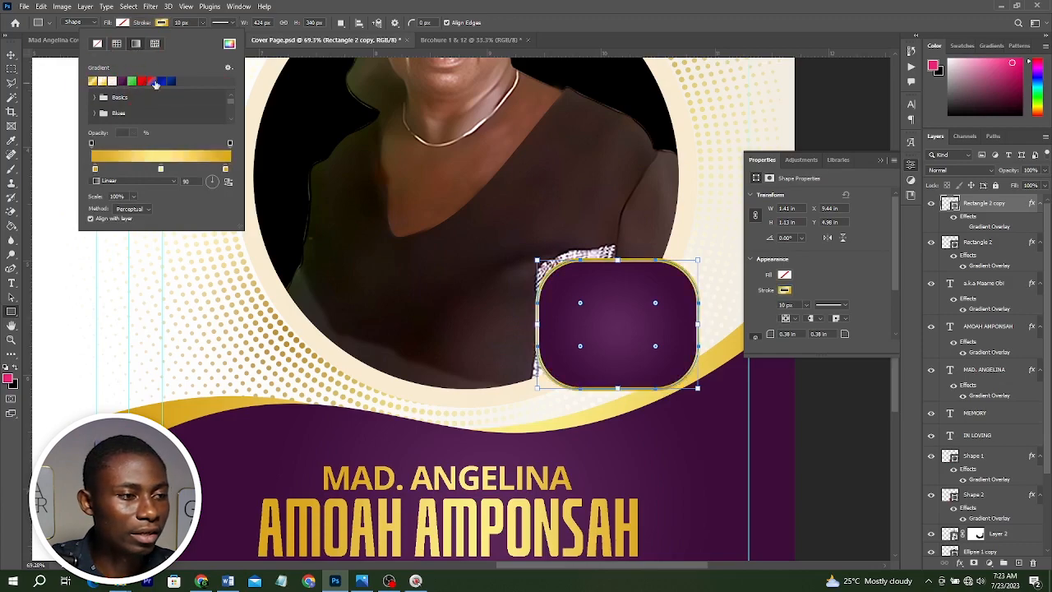
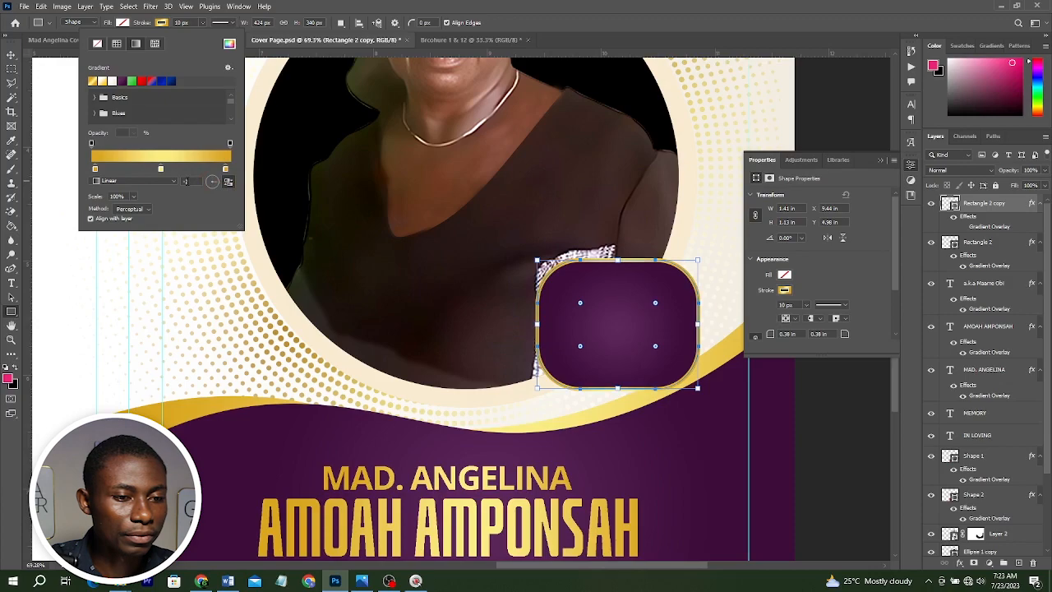
Add a layer mask to the rectangle copy that hides the top part of its gold stroke using a marquee selection.
{"action": "right_click", "coordinate": [12, 55]}
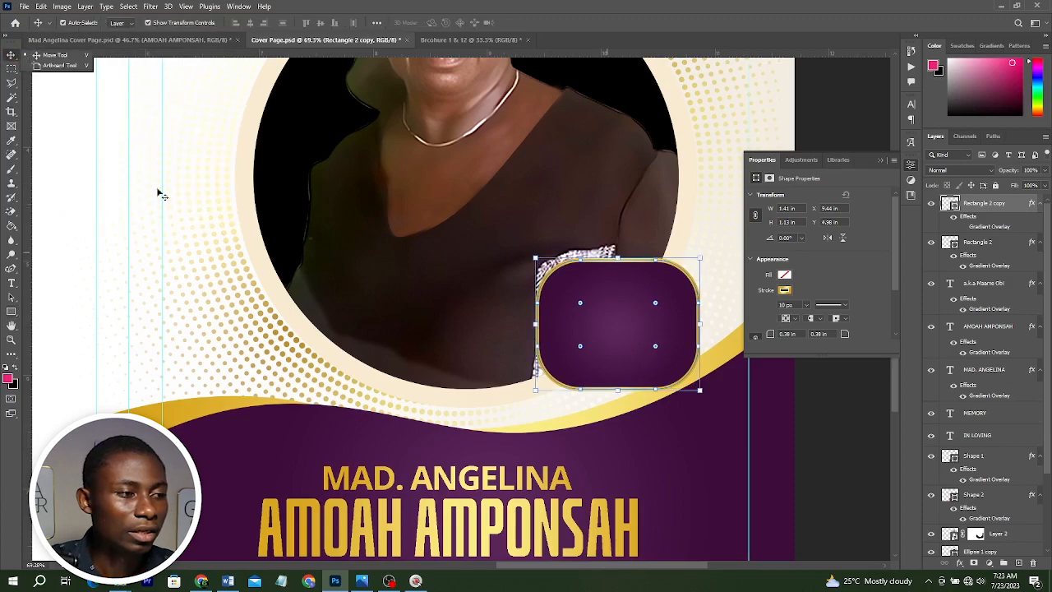
{"action": "right_click", "coordinate": [11, 69]}
{"action": "left_click", "coordinate": [72, 69]}
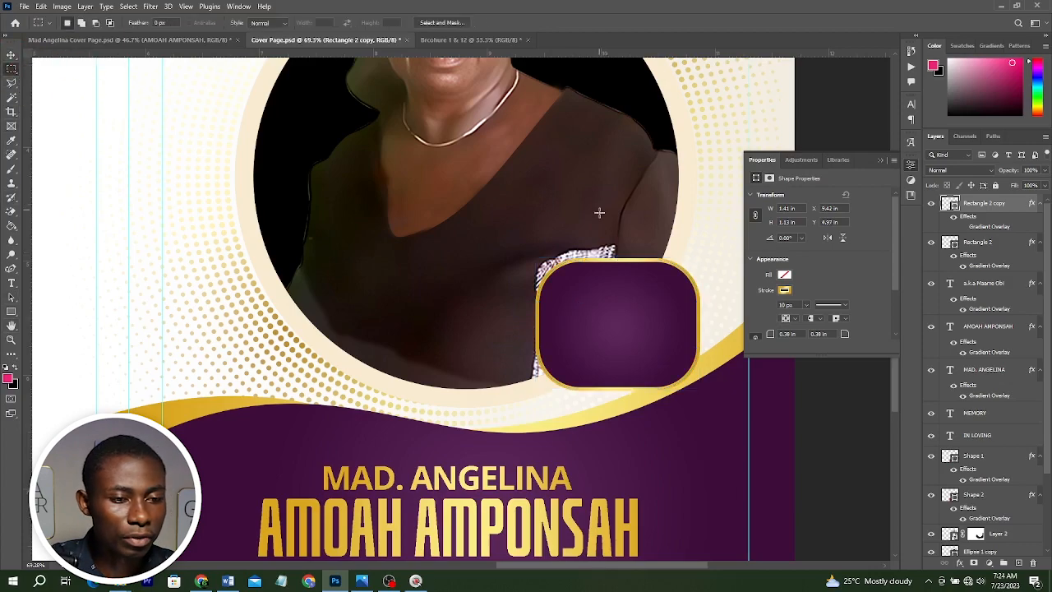
{"action": "left_click_drag", "start_coordinate": [575, 219], "coordinate": [655, 272]}
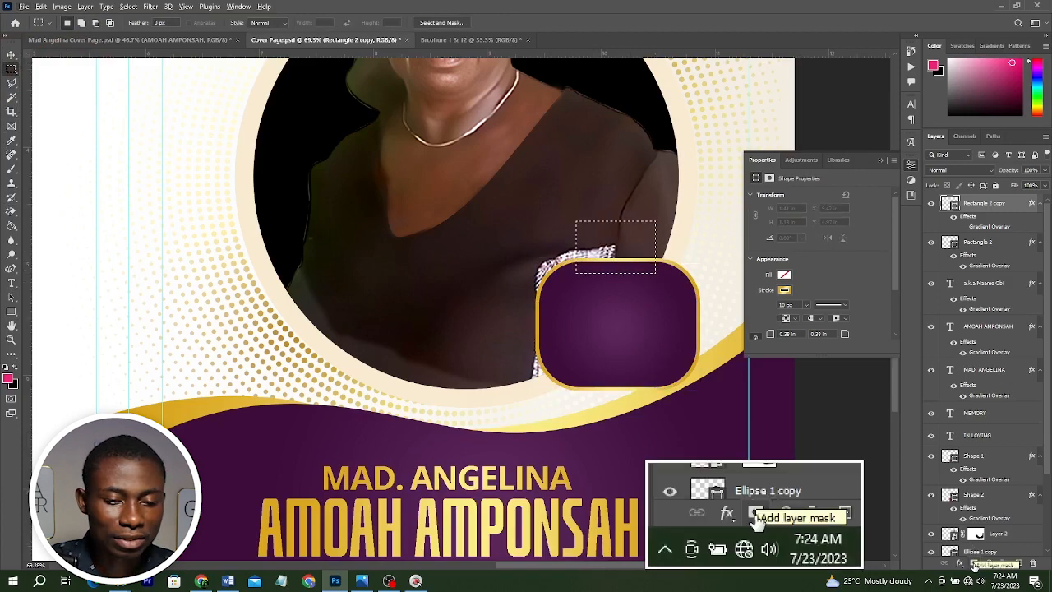
{"action": "left_click", "coordinate": [974, 564]}
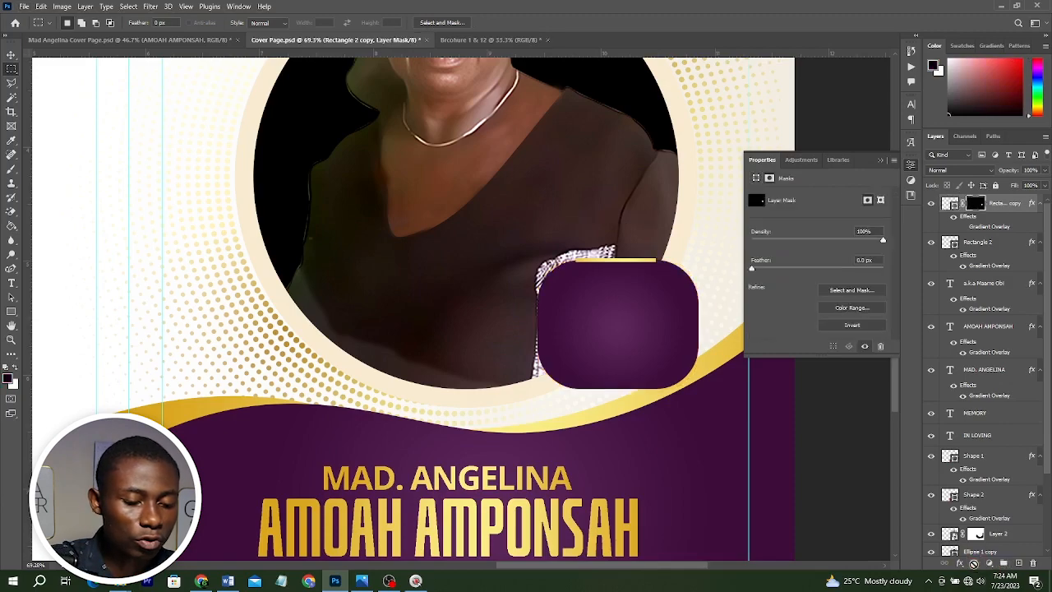
{"action": "key", "text": "ctrl+i"}
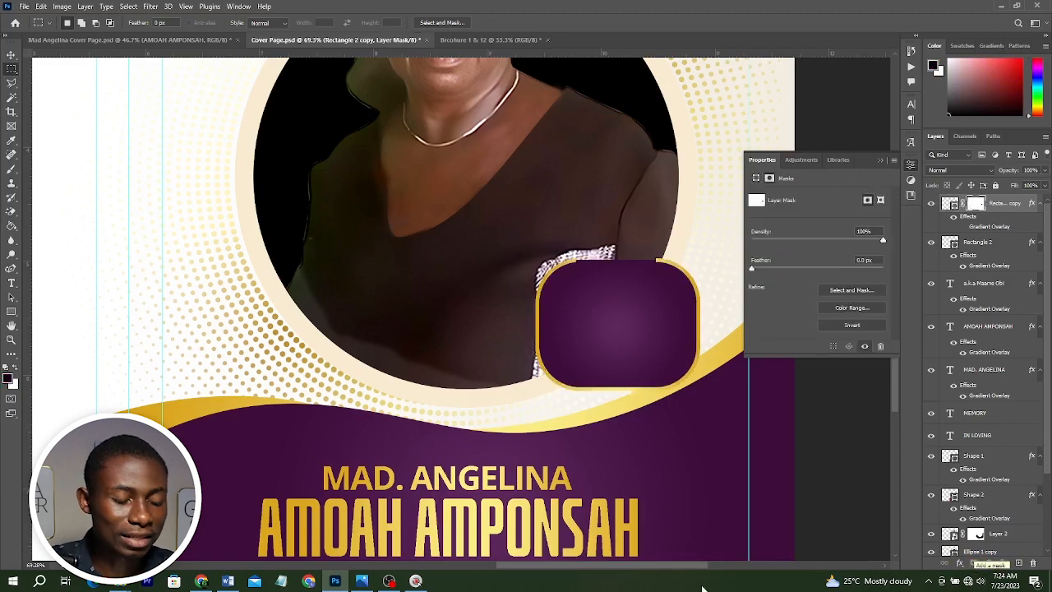
{"action": "key", "text": "v"}
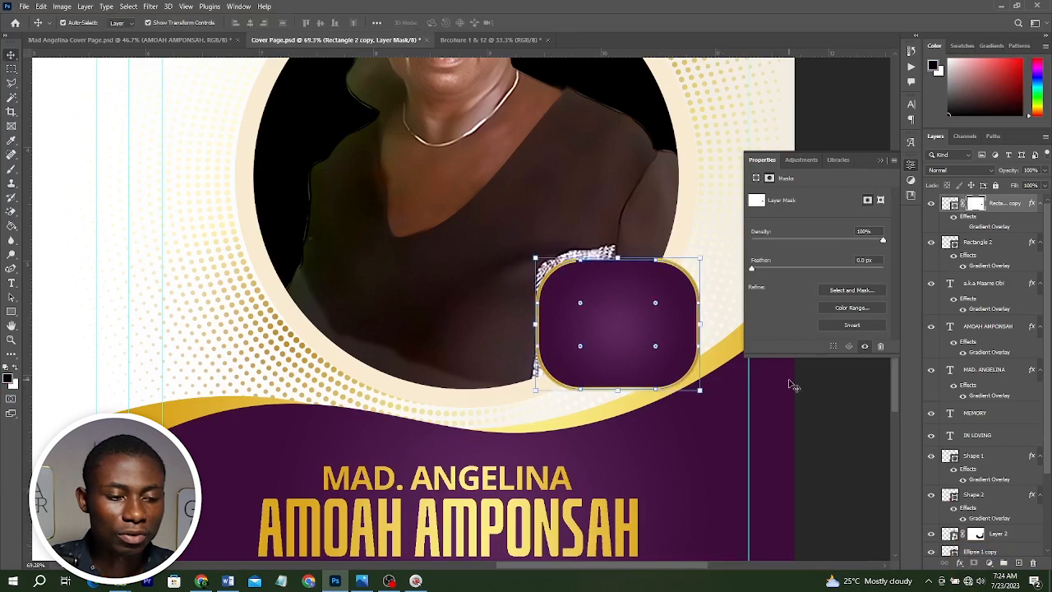
Check the age badge text in the reference brochure image.
{"action": "key", "text": "ctrl+n"}
{"action": "left_click", "coordinate": [361, 581]}
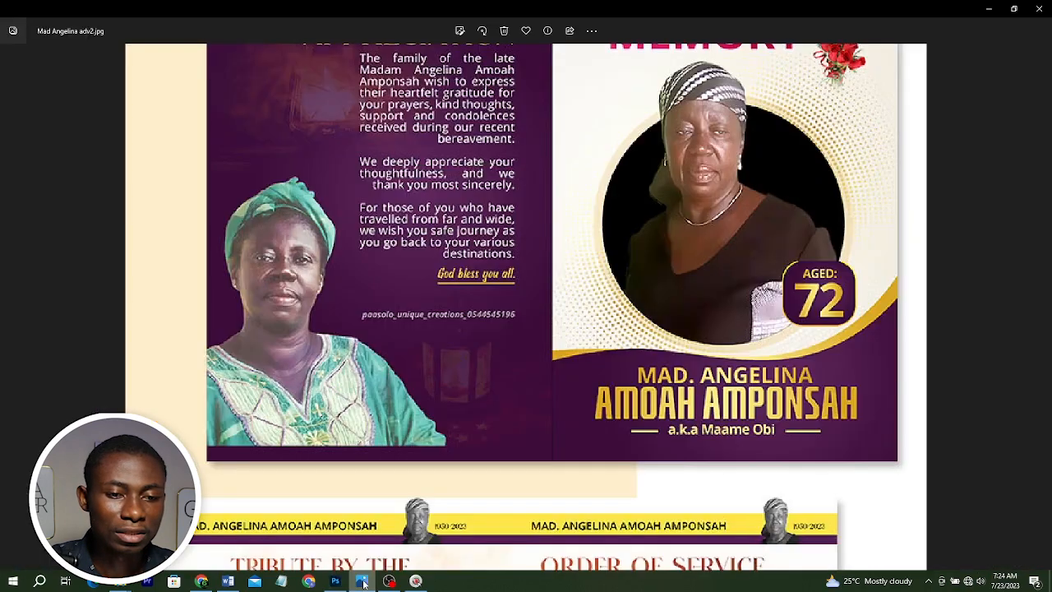
{"action": "left_click", "coordinate": [361, 581]}
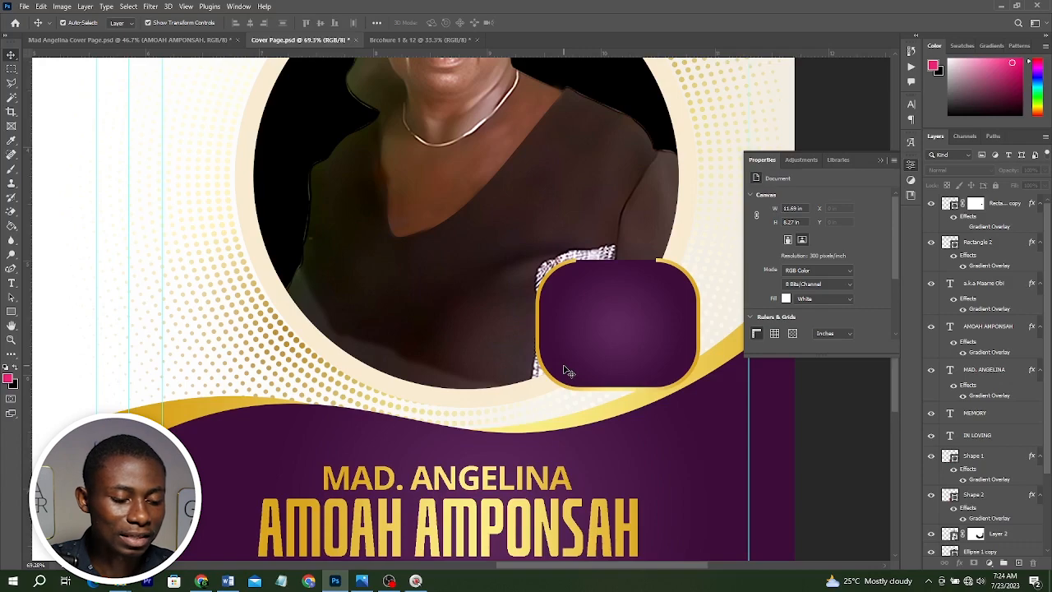
Add the text "Aged:" inside the badge rectangle.
{"action": "key", "text": "t"}
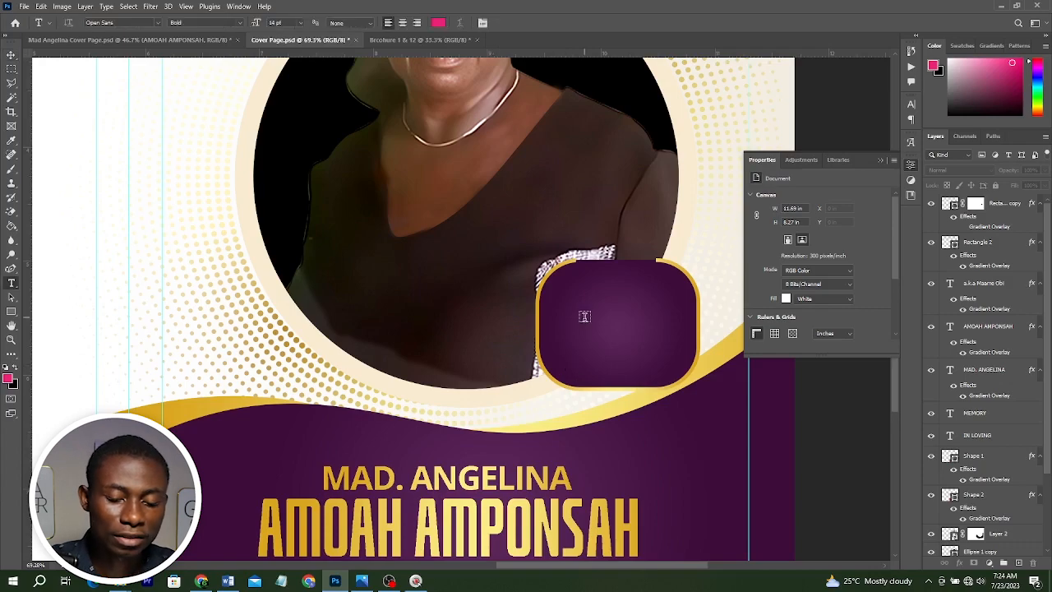
{"action": "left_click", "coordinate": [584, 316]}
{"action": "type", "text": "aGED"}
{"action": "key", "text": "ctrl+a"}
{"action": "type", "text": "Aged:"}
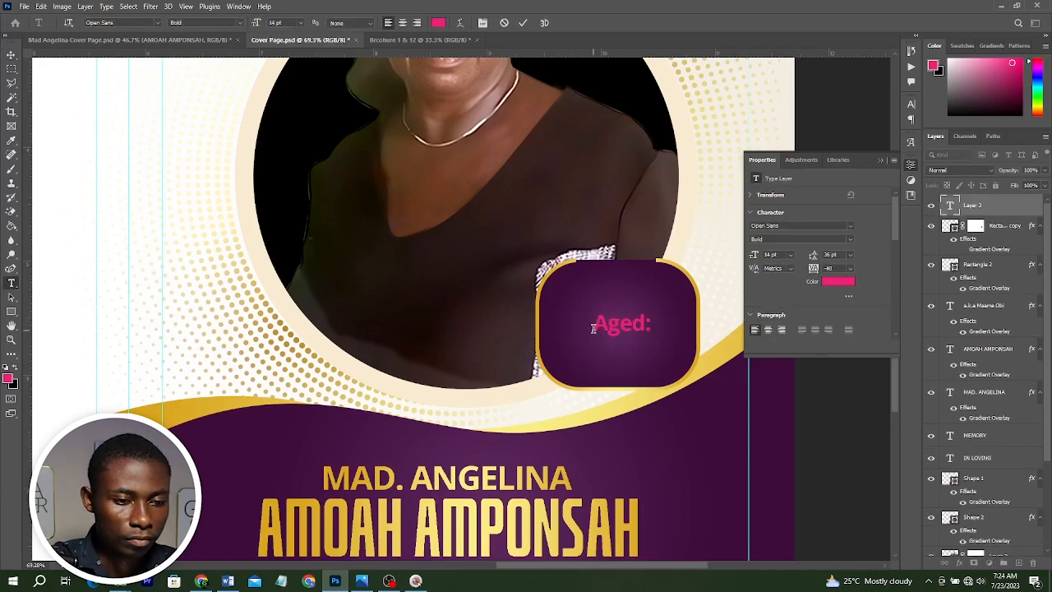
{"action": "key", "text": "ctrl+Return"}
Type "72" below it, enlarge the number and arrange both texts inside the badge.
{"action": "left_click", "coordinate": [606, 360]}
{"action": "type", "text": "72"}
{"action": "key", "text": "ctrl+Return"}
{"action": "key", "text": "v"}
{"action": "left_click_drag", "start_coordinate": [632, 331], "coordinate": [670, 308]}
{"action": "left_click", "coordinate": [624, 351]}
{"action": "key", "text": "Return"}
{"action": "left_click_drag", "start_coordinate": [647, 351], "coordinate": [649, 339]}
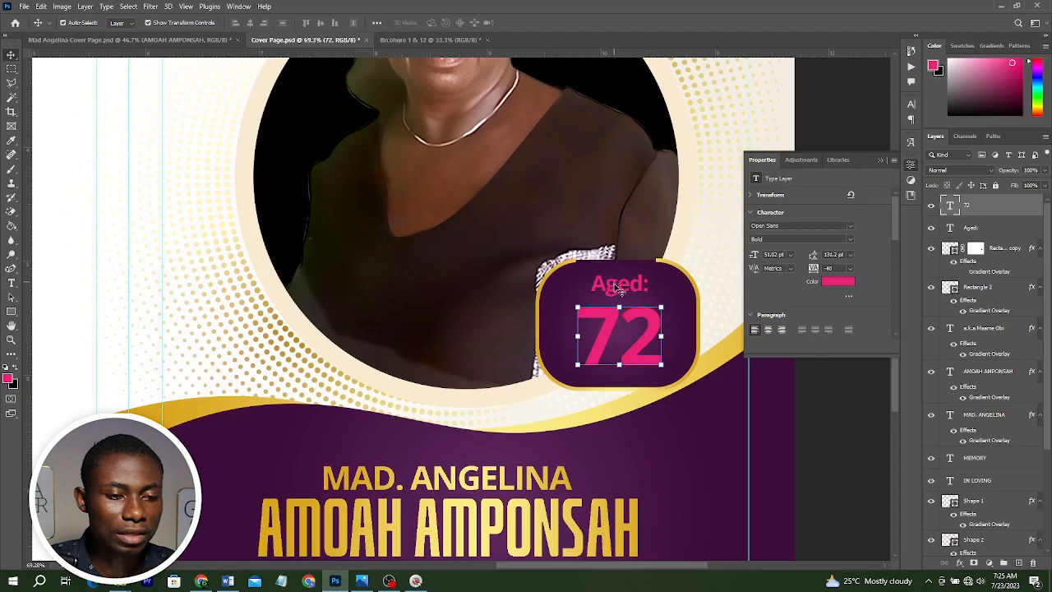
{"action": "left_click_drag", "start_coordinate": [615, 284], "coordinate": [614, 289]}
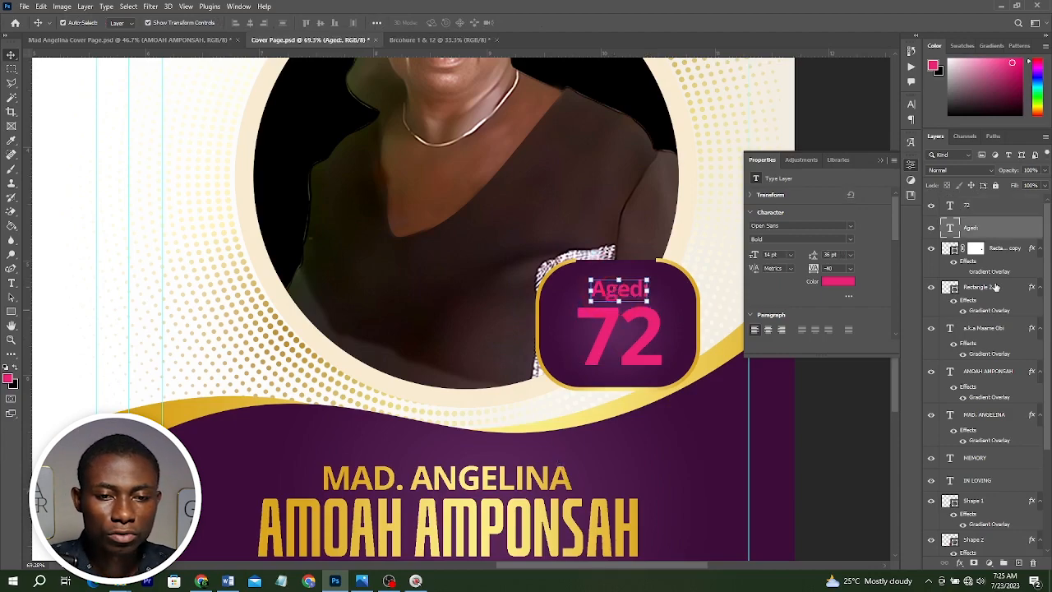
Copy the name text's gold gradient overlay effect onto the "72" and "Aged:" texts.
{"action": "left_click", "coordinate": [493, 486]}
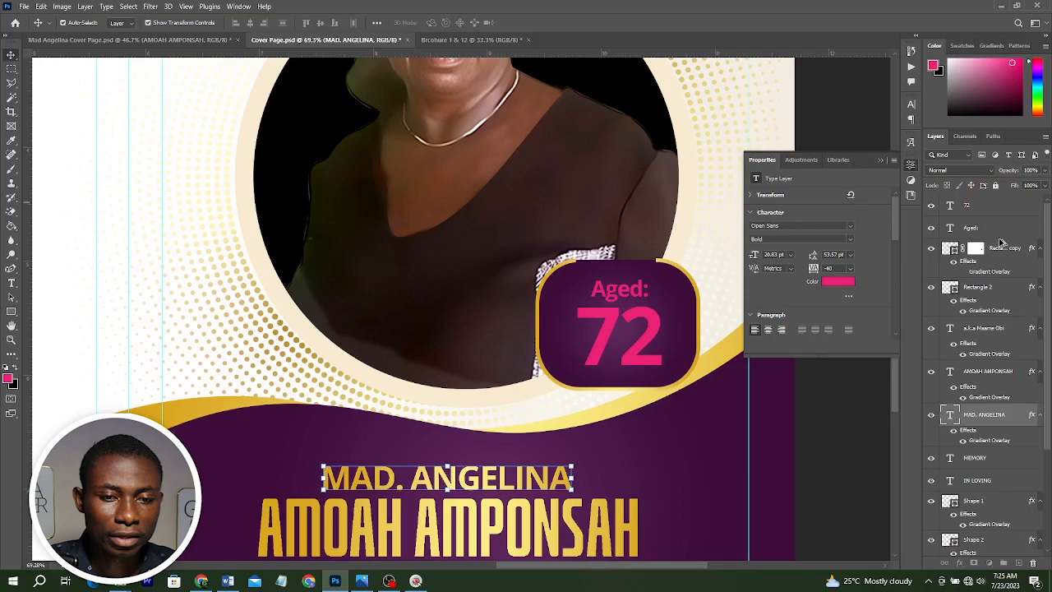
{"action": "left_click_drag", "start_coordinate": [1001, 242], "coordinate": [993, 207]}
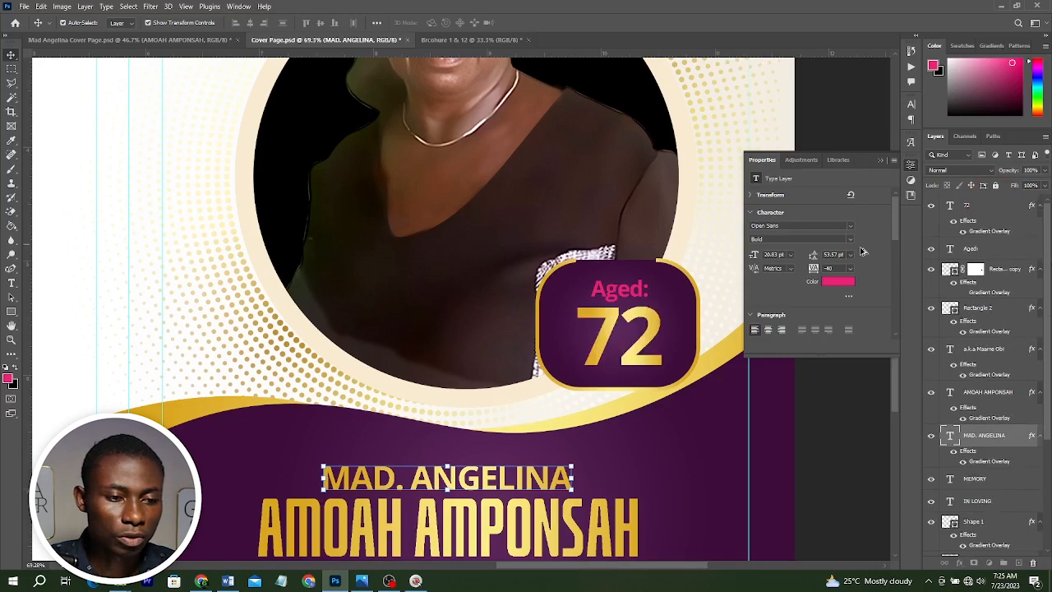
{"action": "left_click_drag", "start_coordinate": [860, 246], "coordinate": [859, 248]}
{"action": "key", "text": "ctrl+0"}
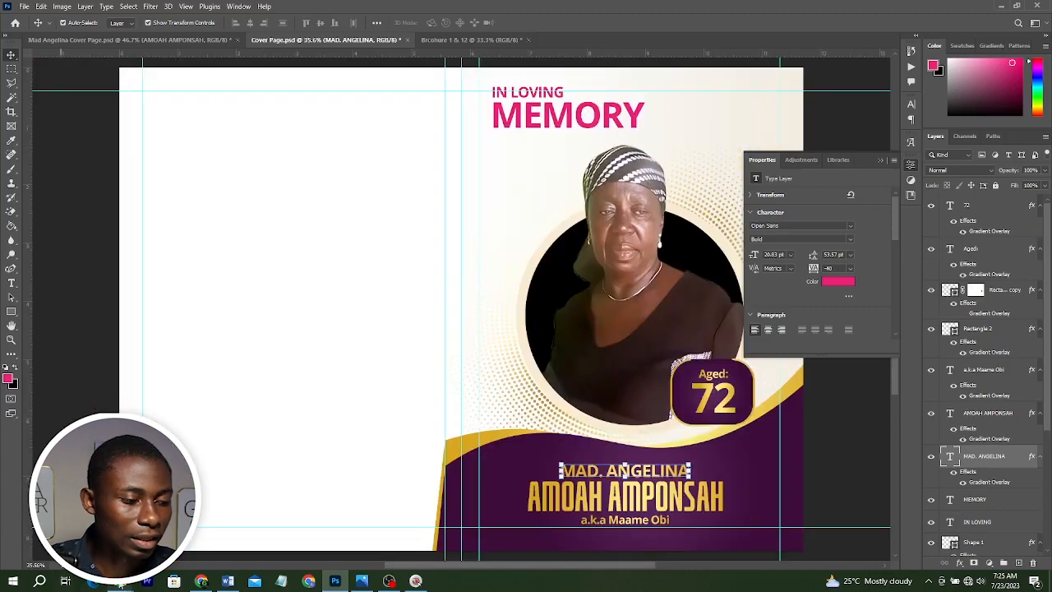
Copy the red flower image pngegg (70) from the files folder, paste it and place it top-right beside MEMORY.
{"action": "mouse_move", "coordinate": [121, 584]}
{"action": "left_click", "coordinate": [74, 536]}
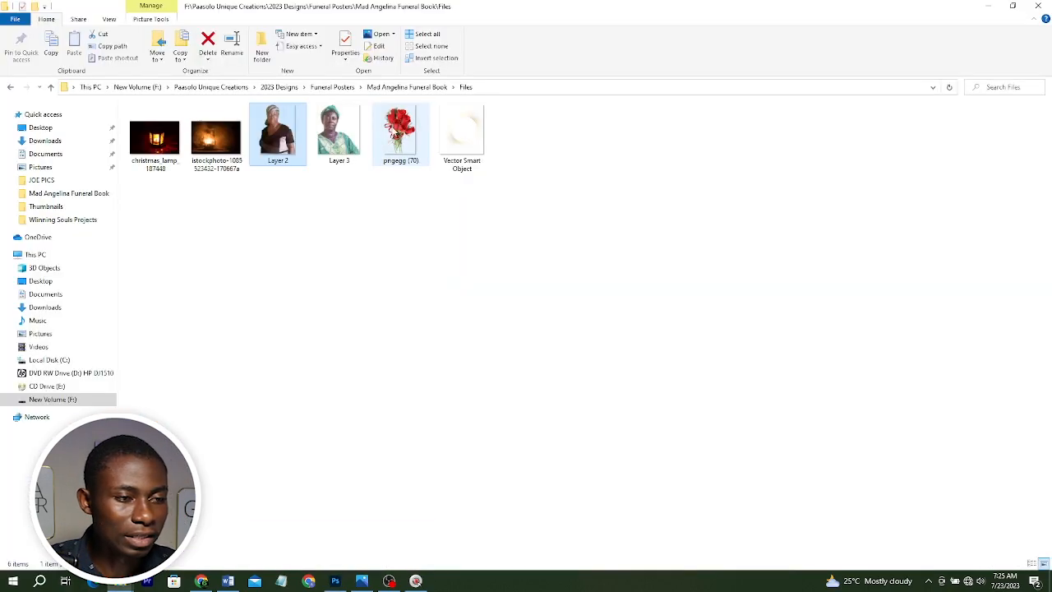
{"action": "left_click", "coordinate": [397, 131]}
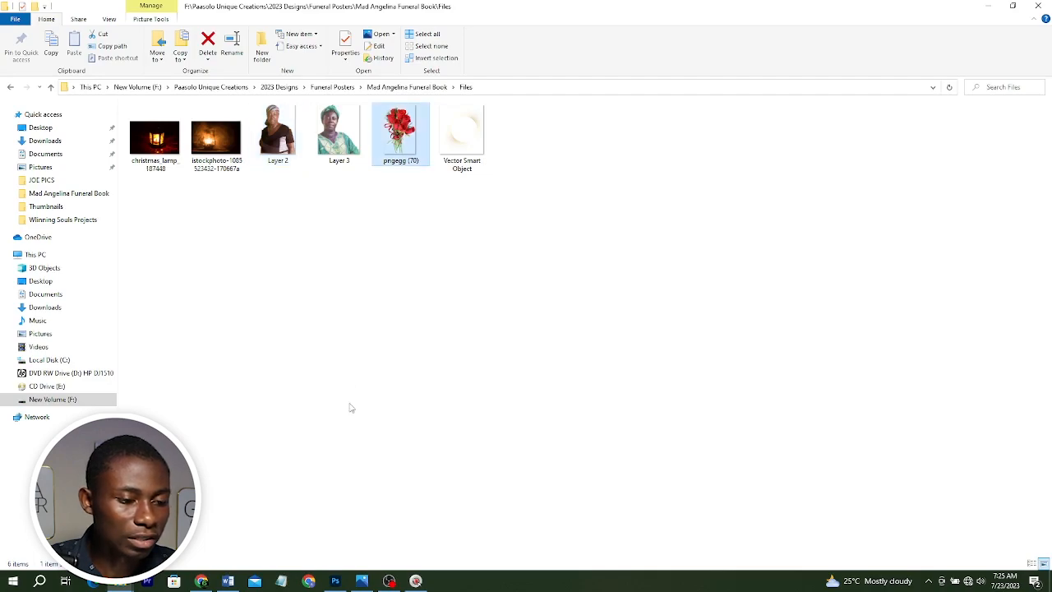
{"action": "key", "text": "alt+Tab"}
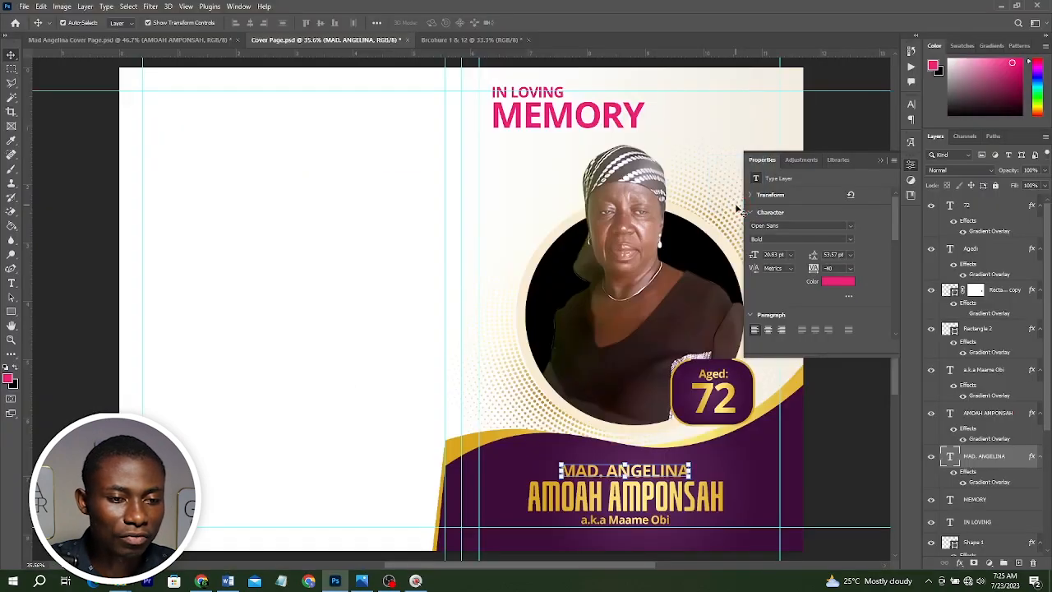
{"action": "key", "text": "ctrl+v"}
{"action": "left_click", "coordinate": [879, 160]}
{"action": "left_click_drag", "start_coordinate": [548, 240], "coordinate": [743, 128]}
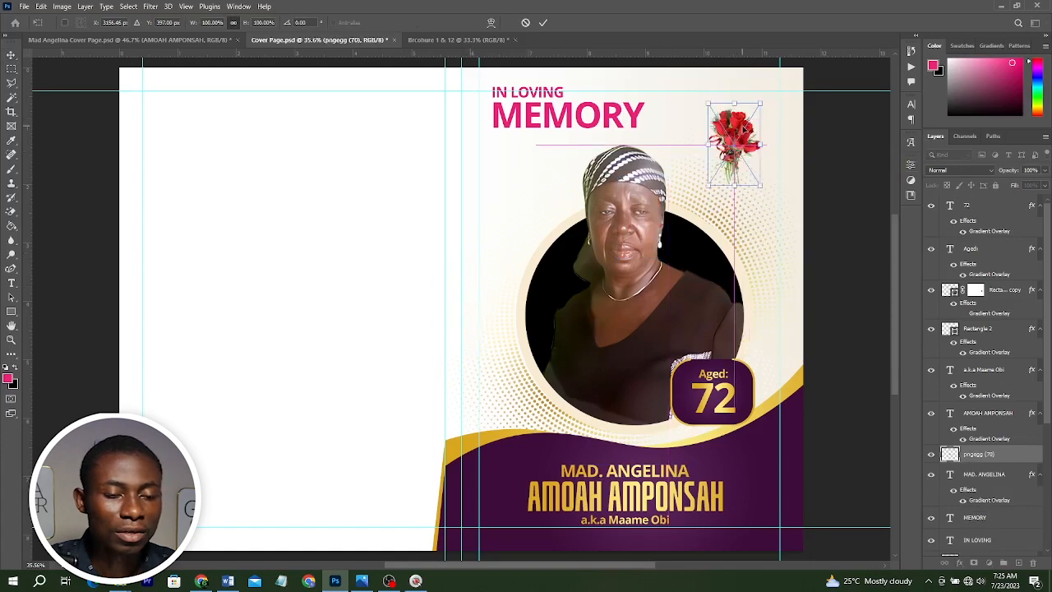
{"action": "key", "text": "Return"}
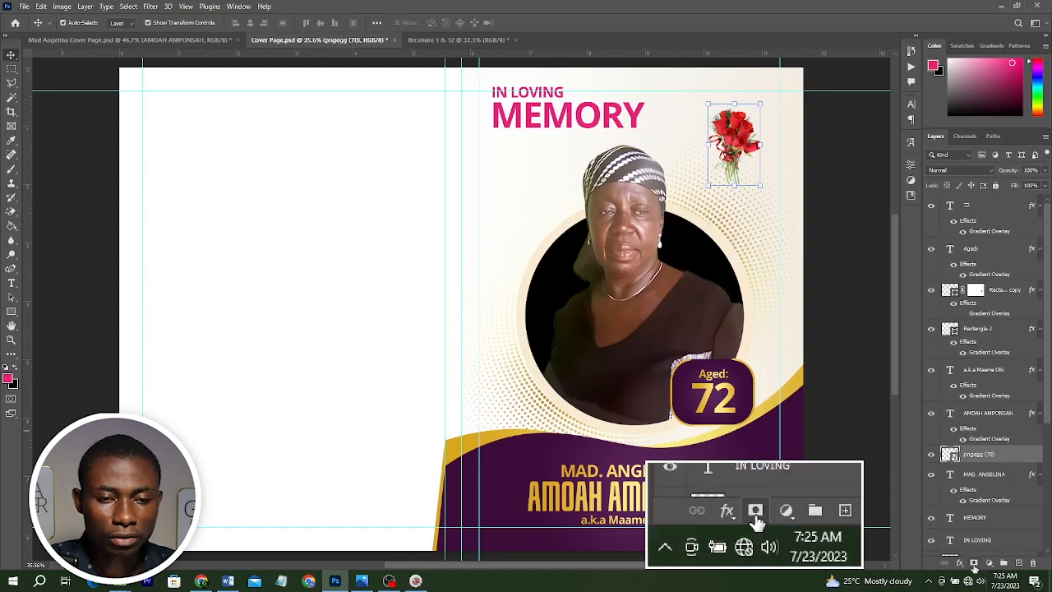
Add a layer mask to the flower and paint away its lower part with a smaller brush.
{"action": "left_click", "coordinate": [974, 563]}
{"action": "key", "text": "b"}
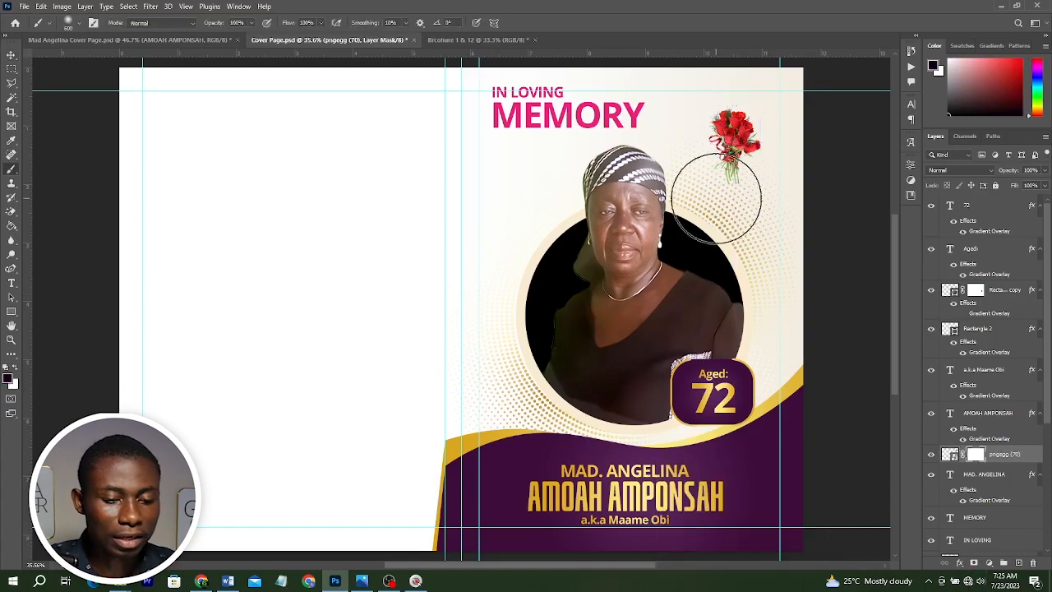
{"action": "key", "text": "bracketleft"}
{"action": "key", "text": "bracketleft"}
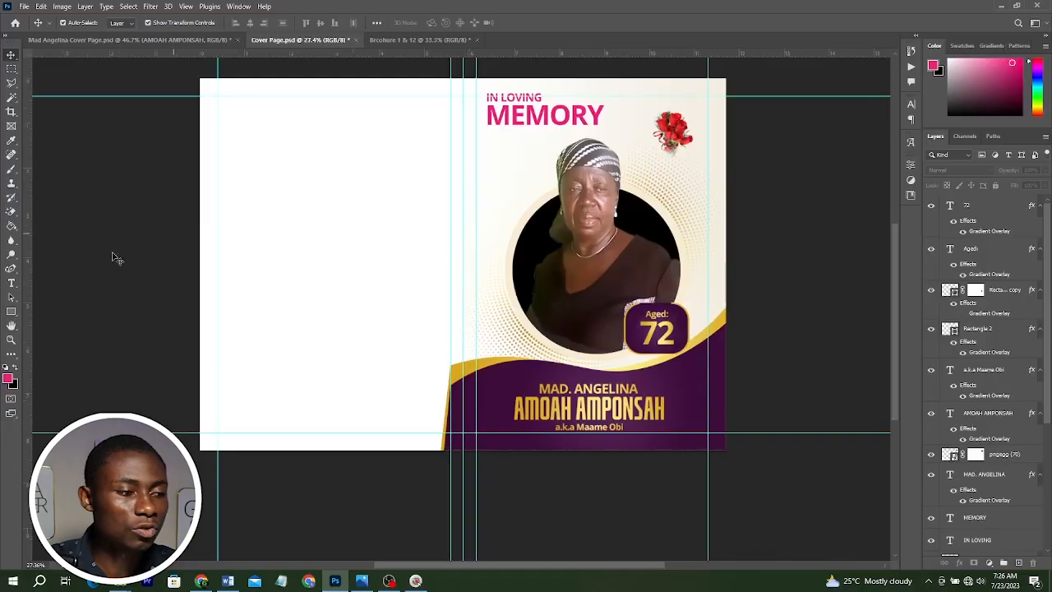
Draw a black rectangle covering the whole left panel of the brochure.
{"action": "left_click", "coordinate": [11, 310]}
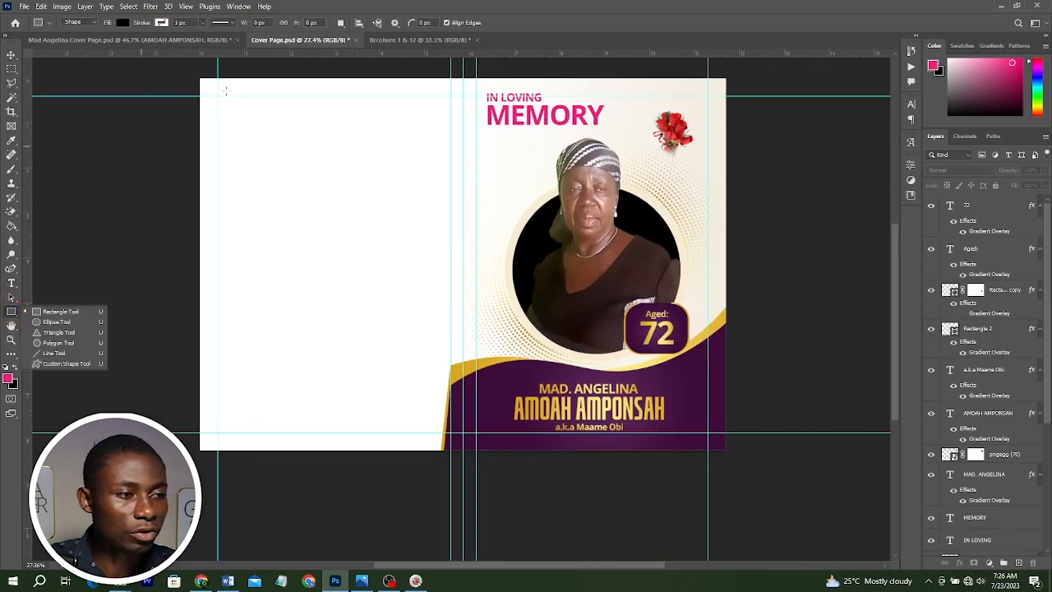
{"action": "left_click_drag", "start_coordinate": [193, 75], "coordinate": [465, 491]}
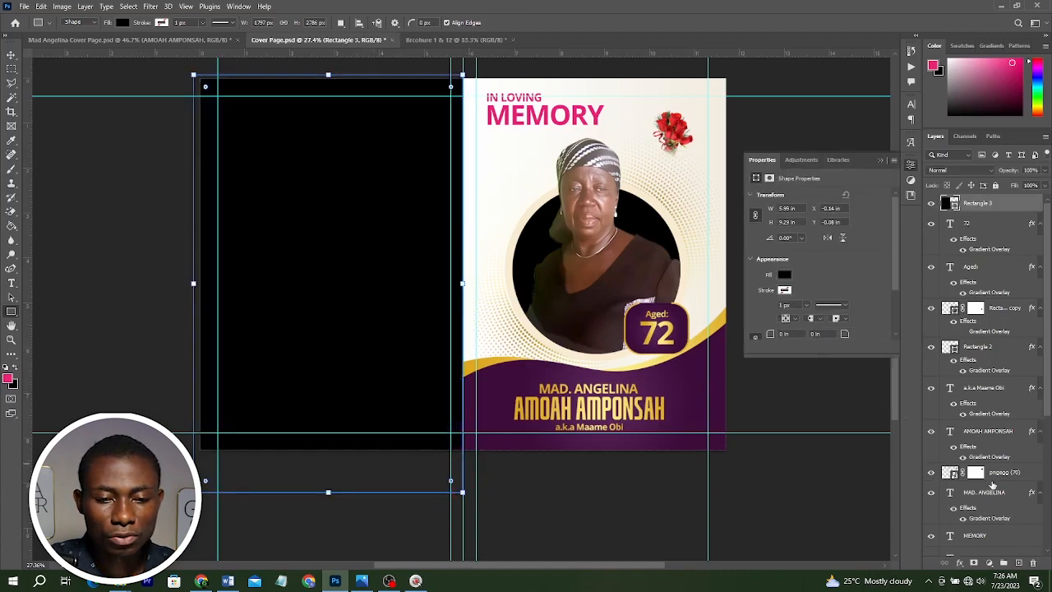
{"action": "key", "text": "v"}
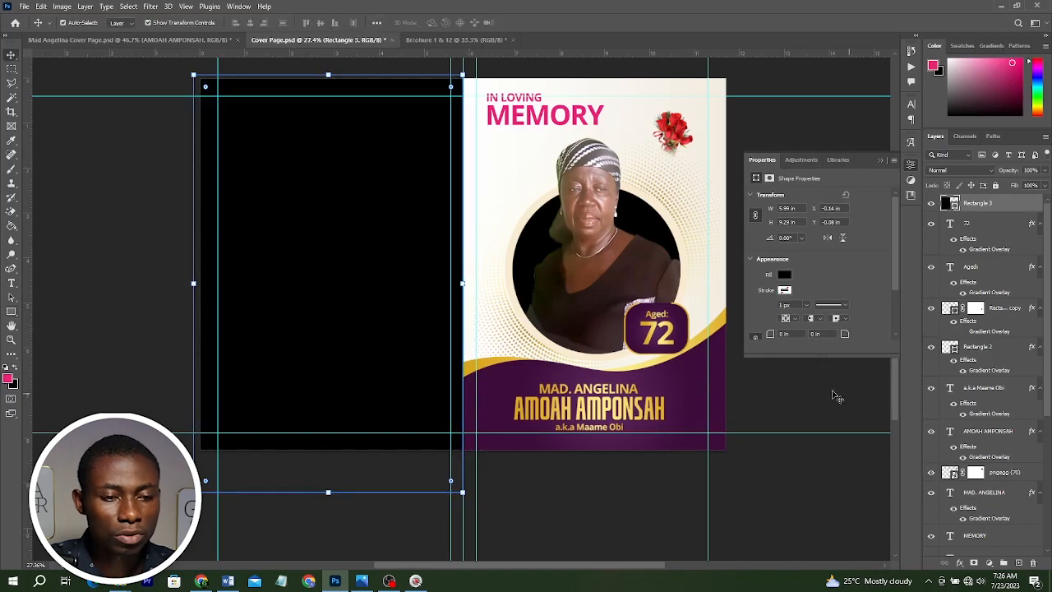
Collapse the effects lists of the layers to tidy the layers list.
{"action": "left_click", "coordinate": [719, 370]}
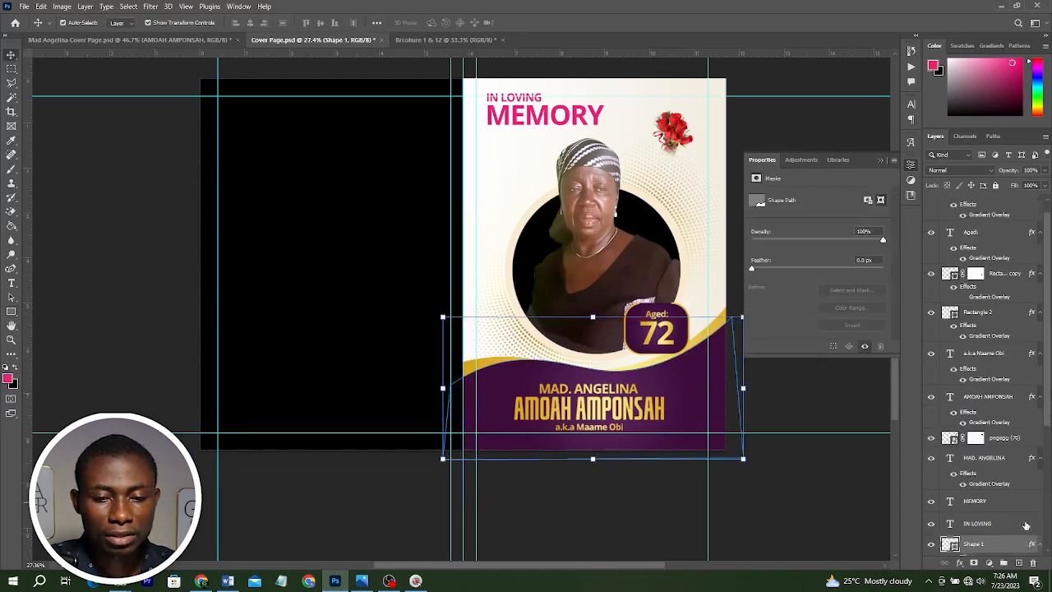
{"action": "scroll", "coordinate": [1025, 524], "scroll_direction": "up", "scroll_amount": 2}
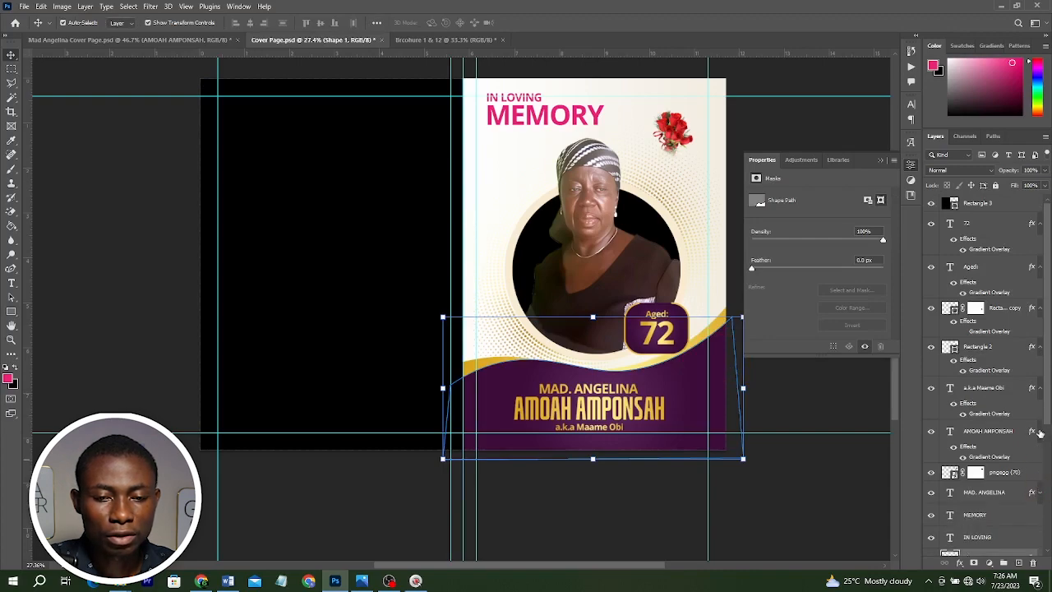
{"action": "left_click", "coordinate": [1040, 430]}
{"action": "left_click", "coordinate": [1040, 387]}
{"action": "left_click", "coordinate": [1040, 348]}
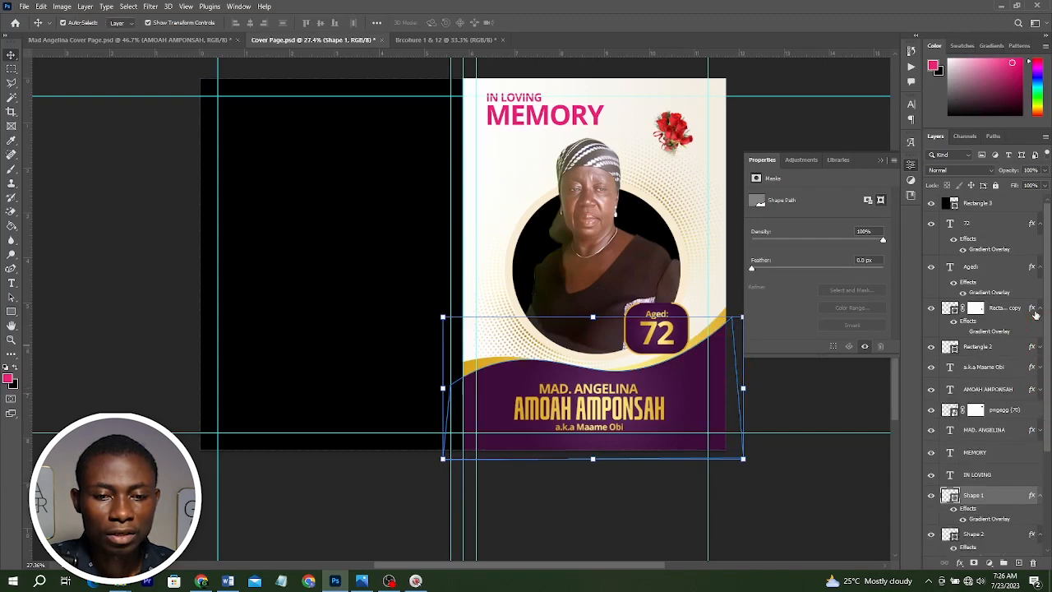
{"action": "left_click", "coordinate": [1040, 308]}
{"action": "left_click", "coordinate": [1040, 267]}
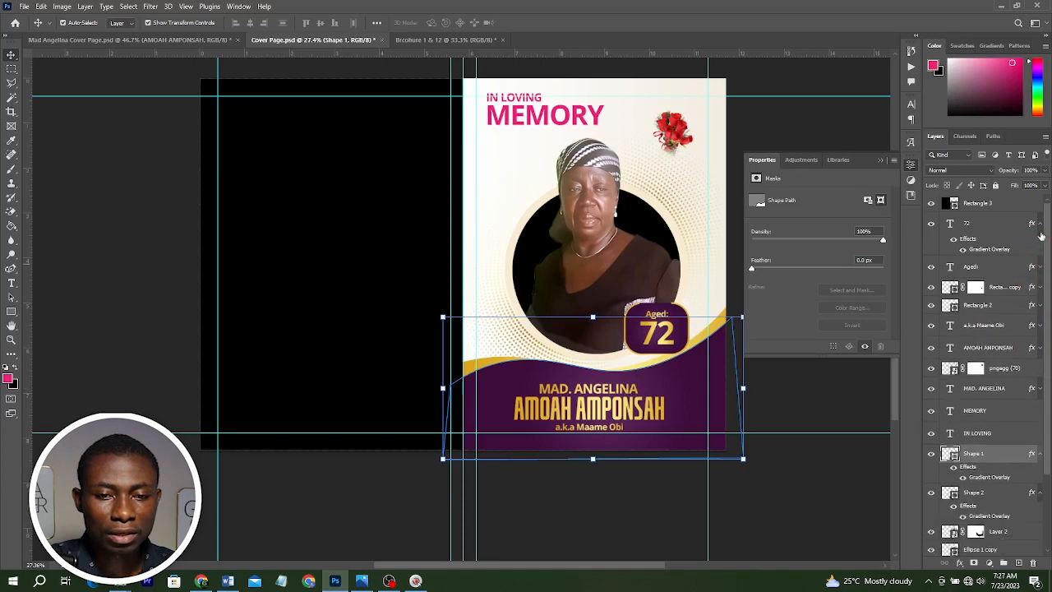
{"action": "left_click", "coordinate": [1040, 223]}
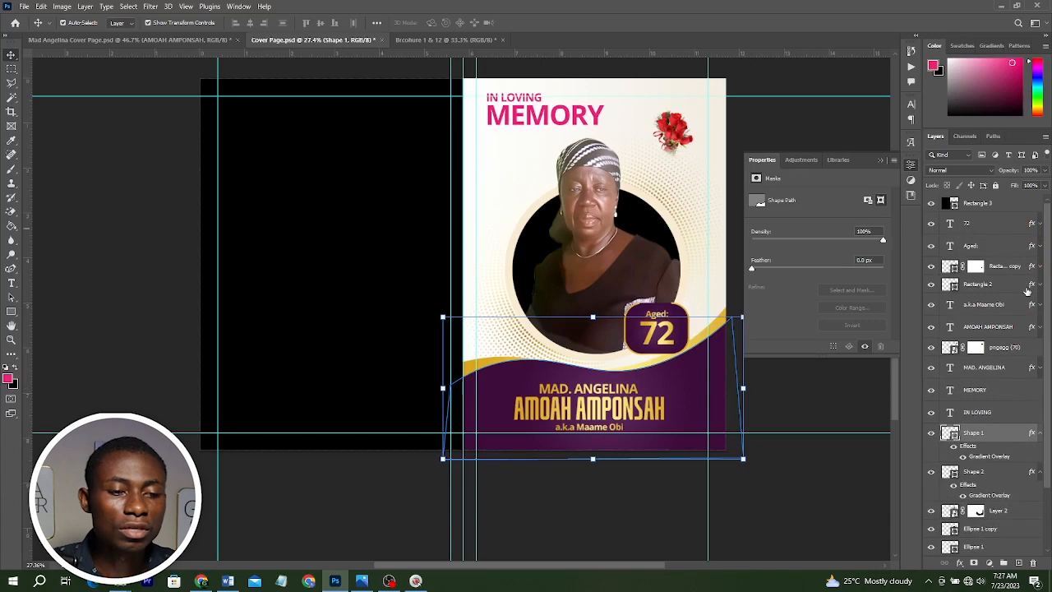
Group the age badge layers (72, Aged, and both rounded rectangles) and name the group Aged.
{"action": "left_click", "coordinate": [809, 378]}
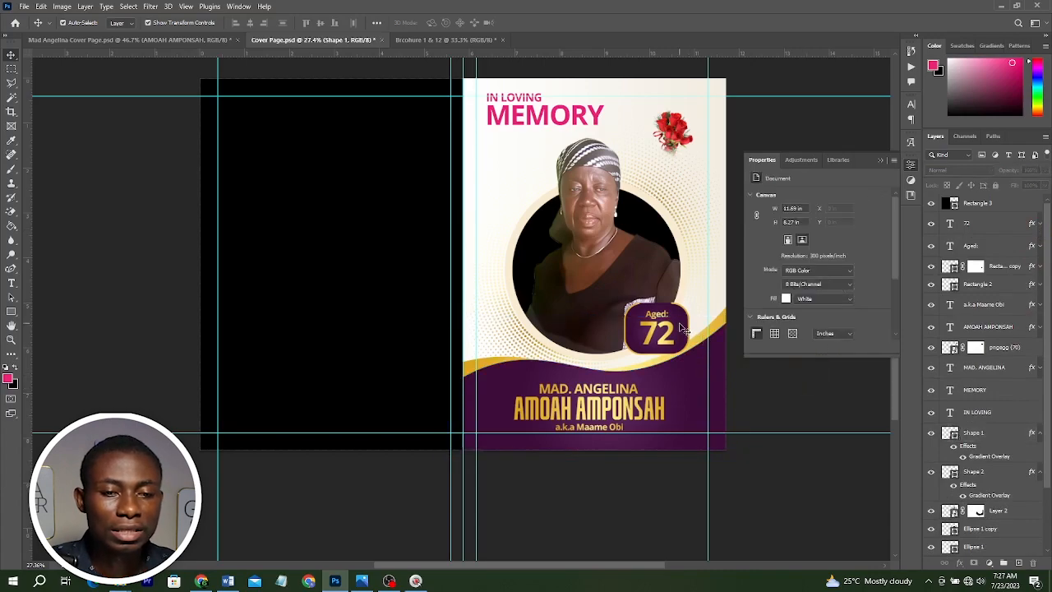
{"action": "left_click", "coordinate": [986, 284]}
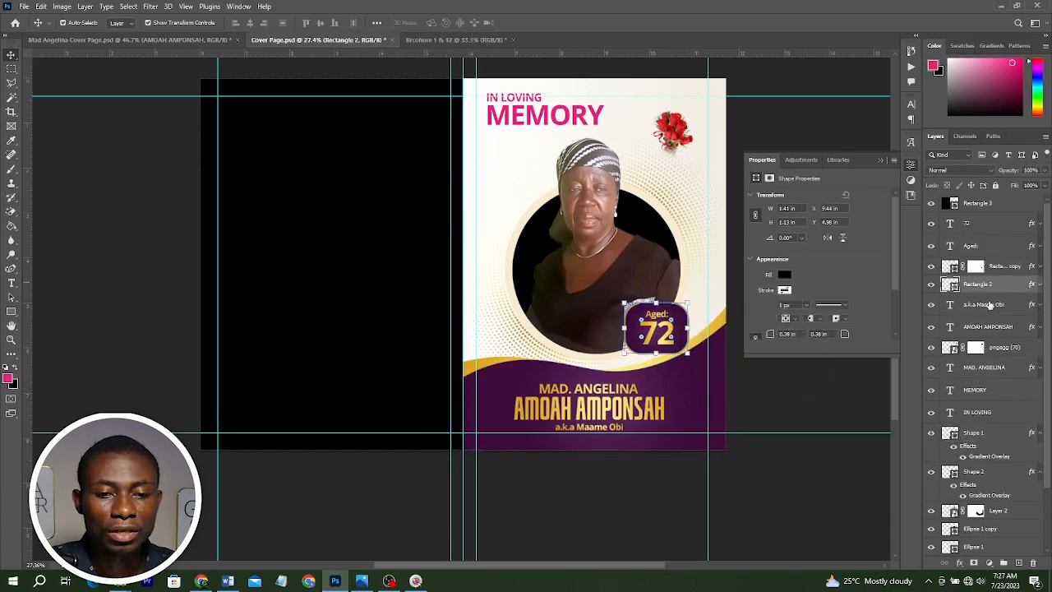
{"action": "left_click", "coordinate": [988, 232], "text": "shift"}
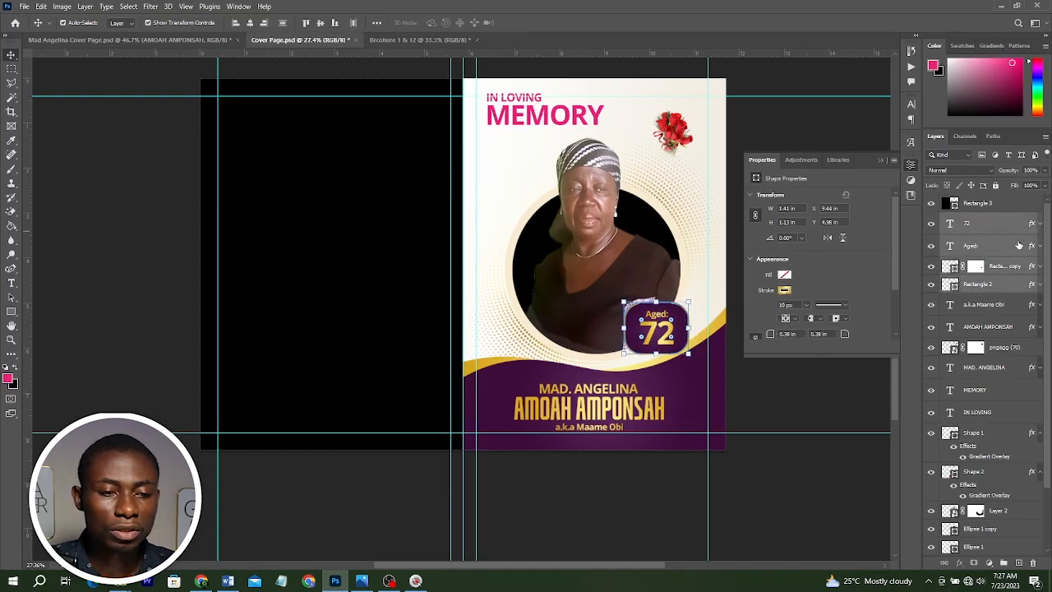
{"action": "key", "text": "ctrl+g"}
{"action": "left_click", "coordinate": [972, 220]}
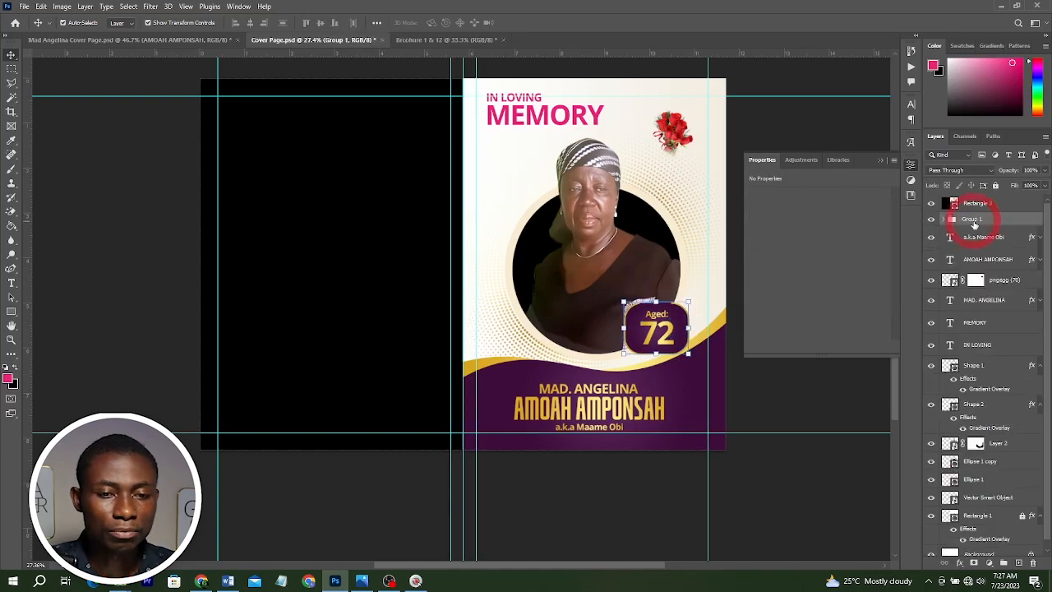
{"action": "double_click", "coordinate": [973, 220]}
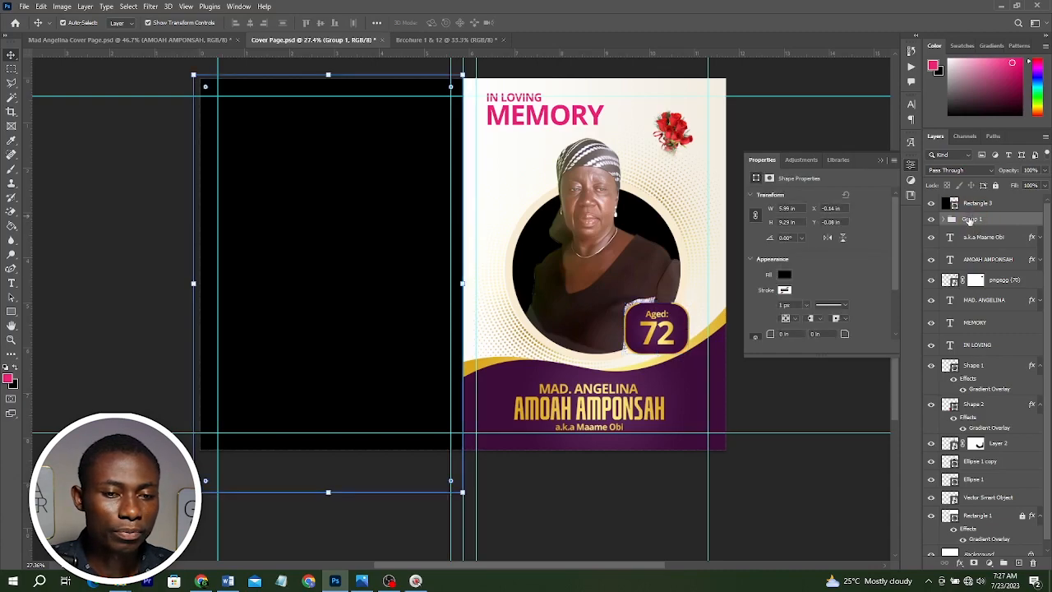
{"action": "type", "text": "Aged"}
{"action": "key", "text": "Return"}
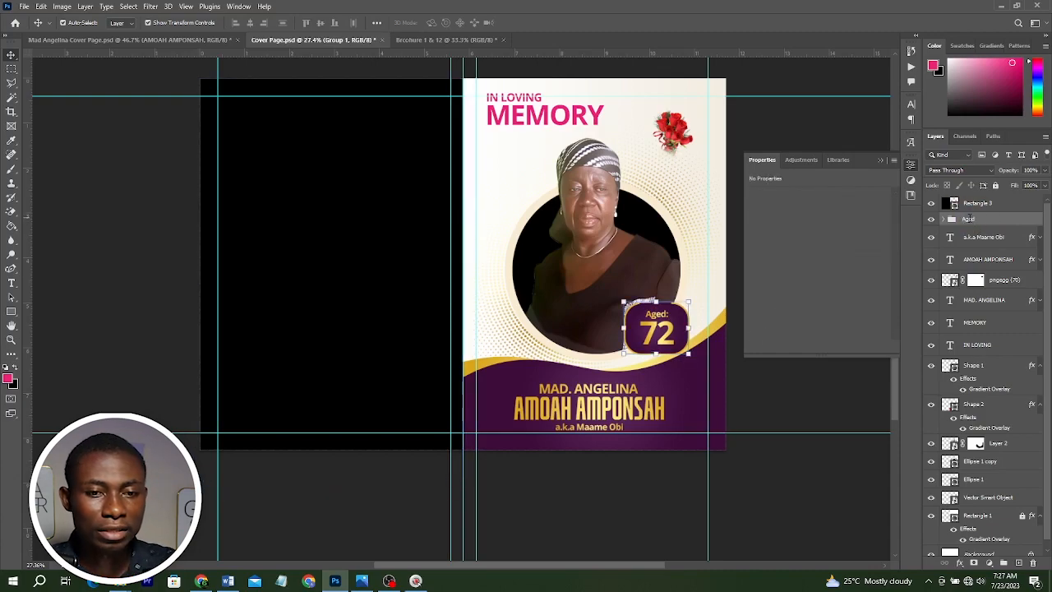
{"action": "left_click", "coordinate": [1014, 325]}
{"action": "left_click", "coordinate": [990, 344], "text": "shift"}
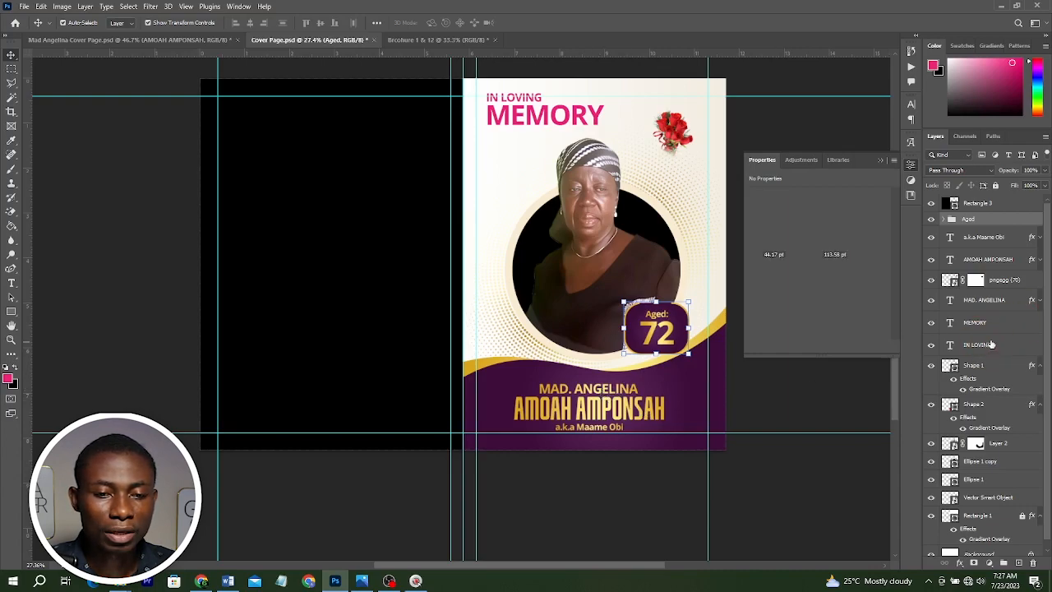
{"action": "left_click", "coordinate": [993, 238], "text": "ctrl"}
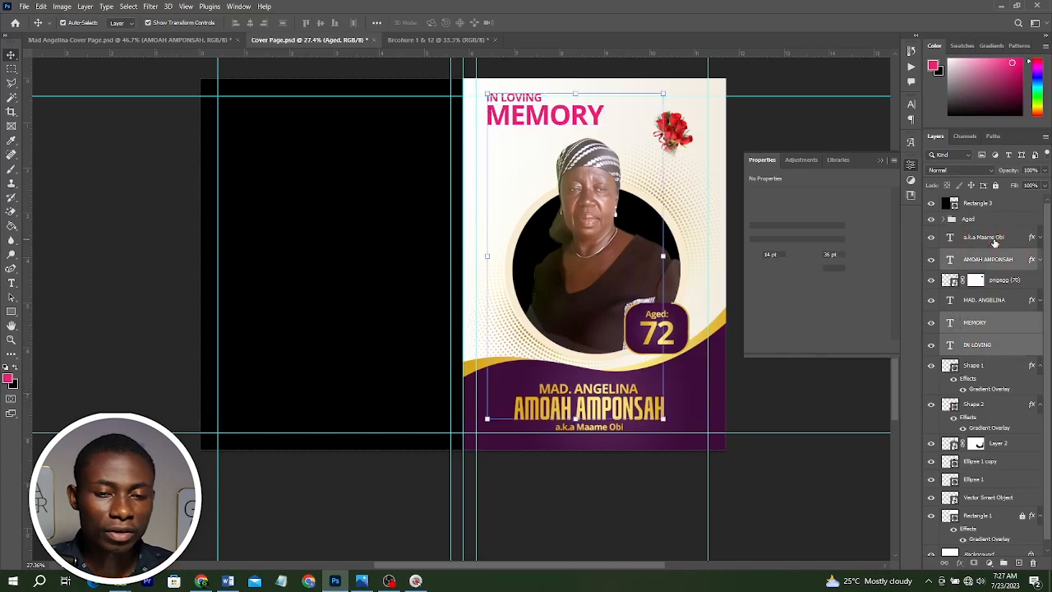
{"action": "left_click", "coordinate": [994, 239]}
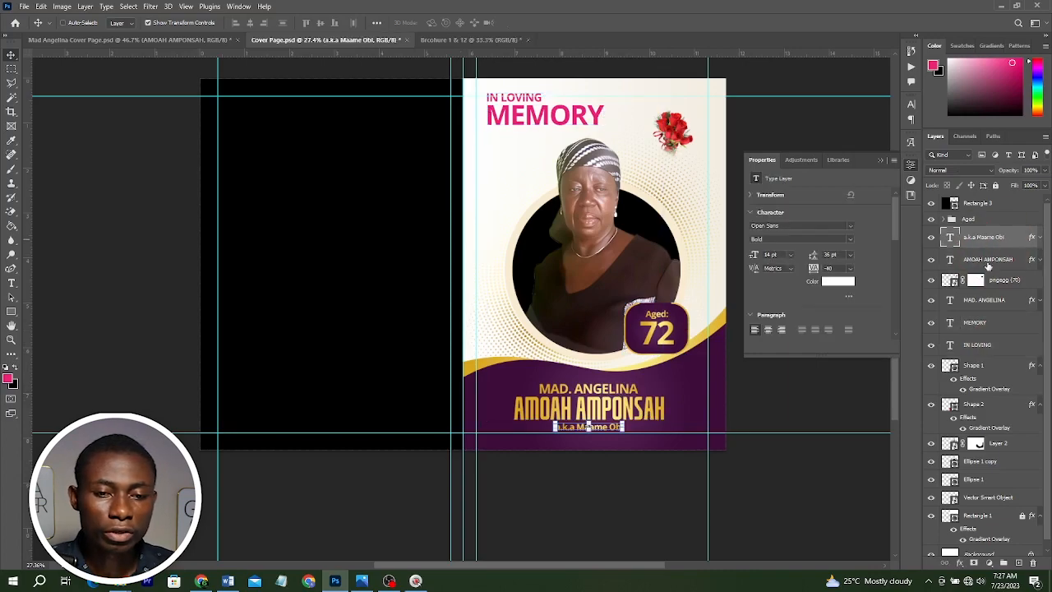
{"action": "left_click", "coordinate": [989, 260], "text": "ctrl"}
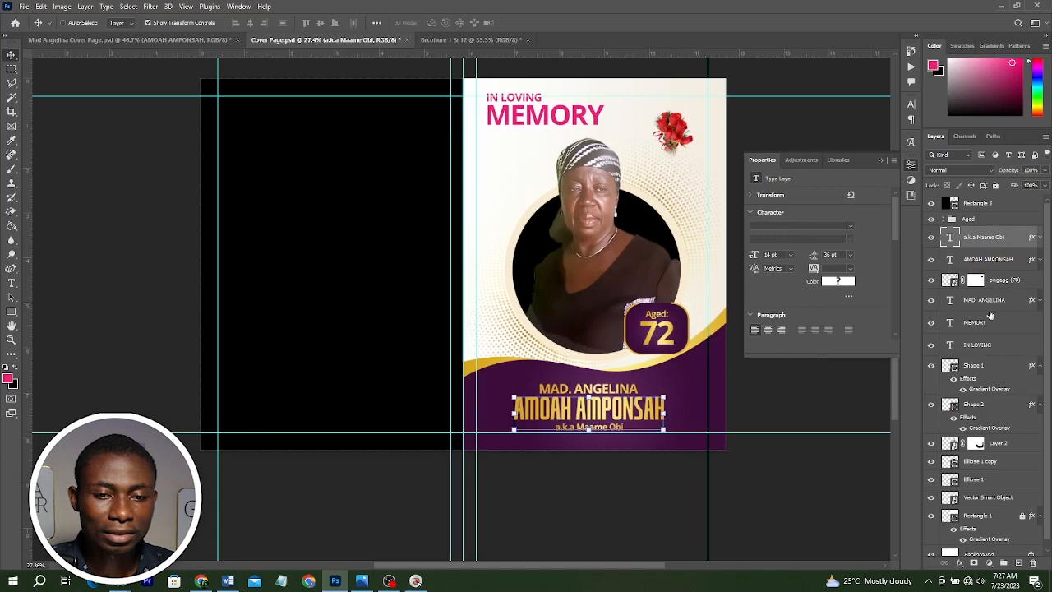
{"action": "left_click", "coordinate": [989, 310], "text": "ctrl"}
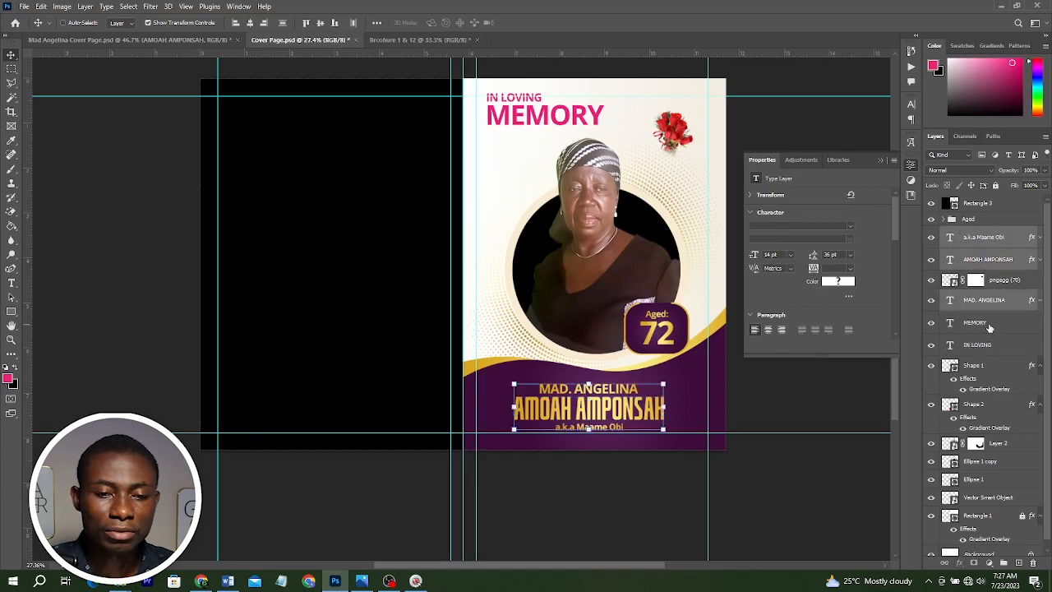
{"action": "left_click", "coordinate": [987, 323], "text": "ctrl"}
{"action": "left_click", "coordinate": [997, 349], "text": "ctrl"}
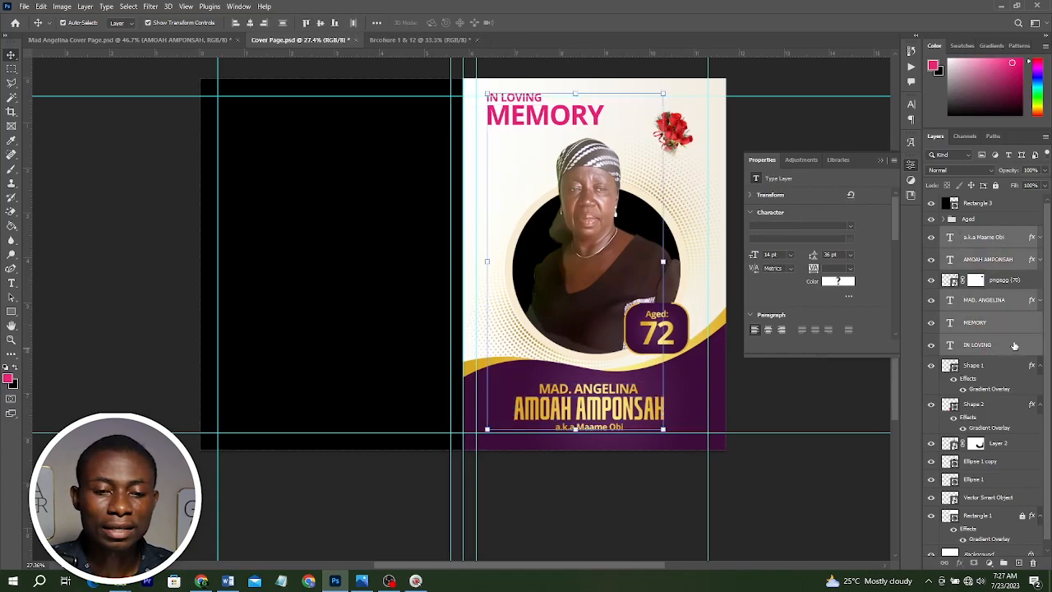
{"action": "left_click_drag", "start_coordinate": [1013, 345], "coordinate": [1002, 562]}
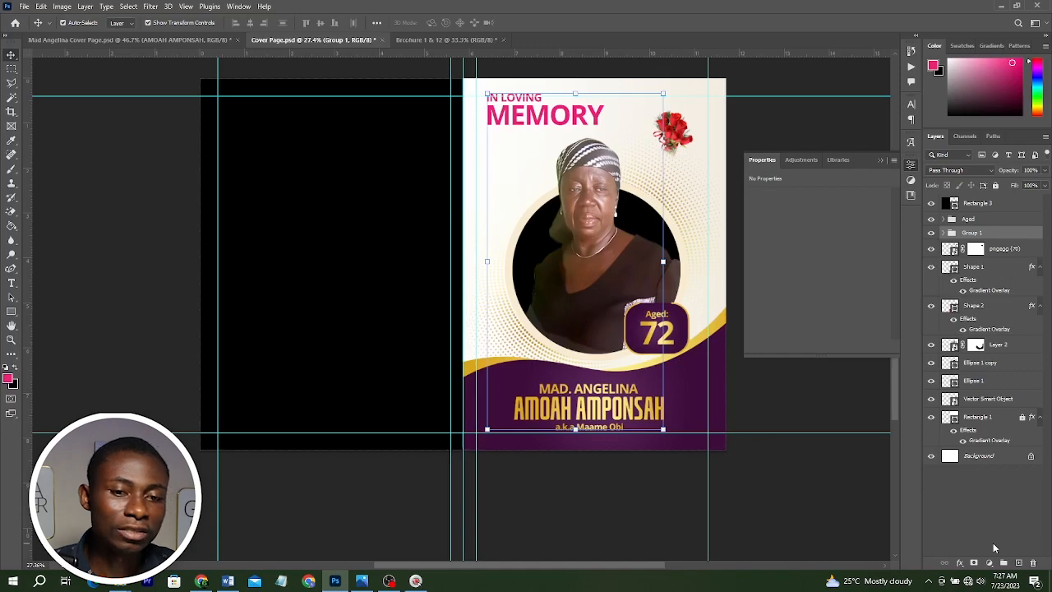
{"action": "double_click", "coordinate": [973, 233]}
{"action": "type", "text": "Text"}
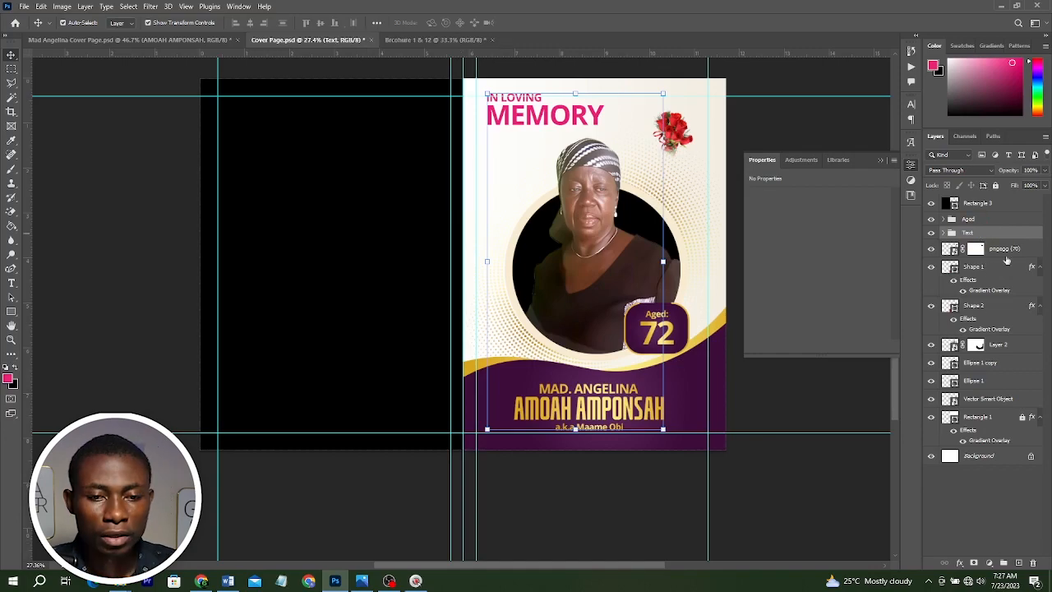
Group the remaining cover layers from the flower down to Rectangle 1 and name the group Shapes.
{"action": "left_click", "coordinate": [1009, 251]}
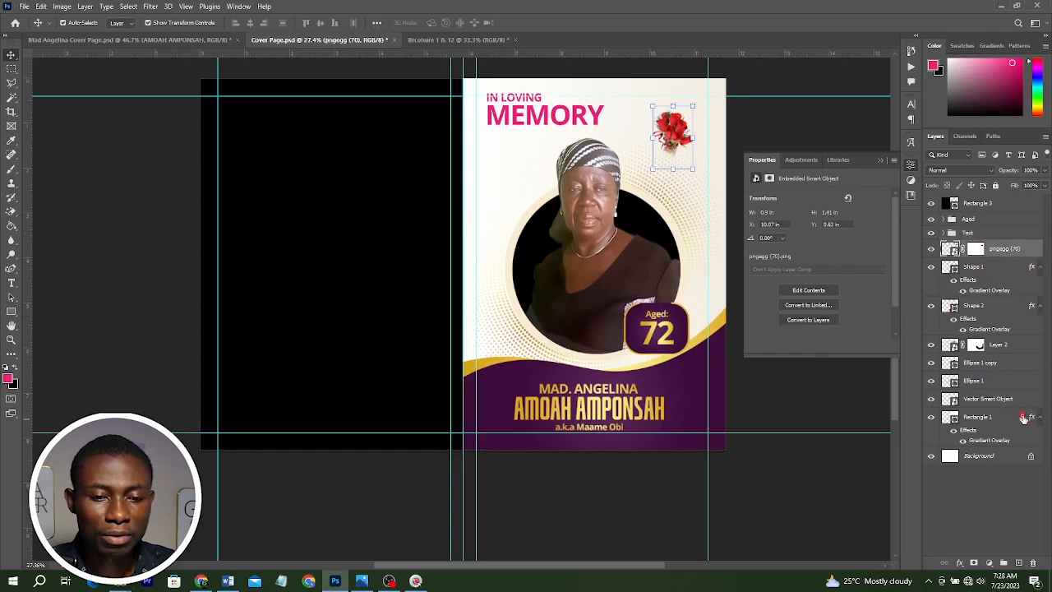
{"action": "left_click", "coordinate": [985, 417], "text": "shift"}
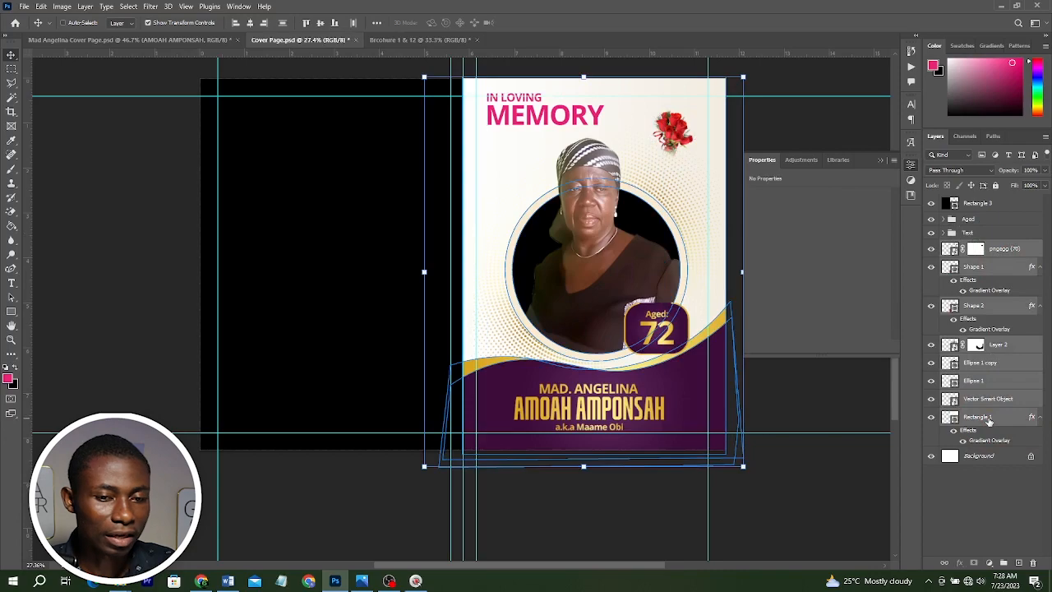
{"action": "key", "text": "ctrl+g"}
{"action": "double_click", "coordinate": [971, 245]}
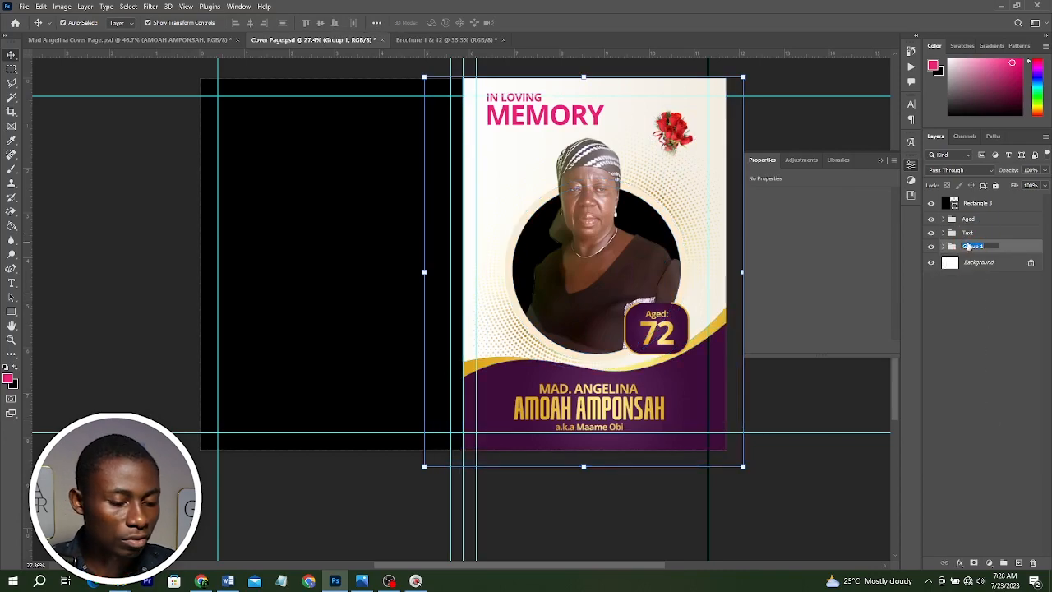
{"action": "type", "text": "Shapes"}
{"action": "key", "text": "Return"}
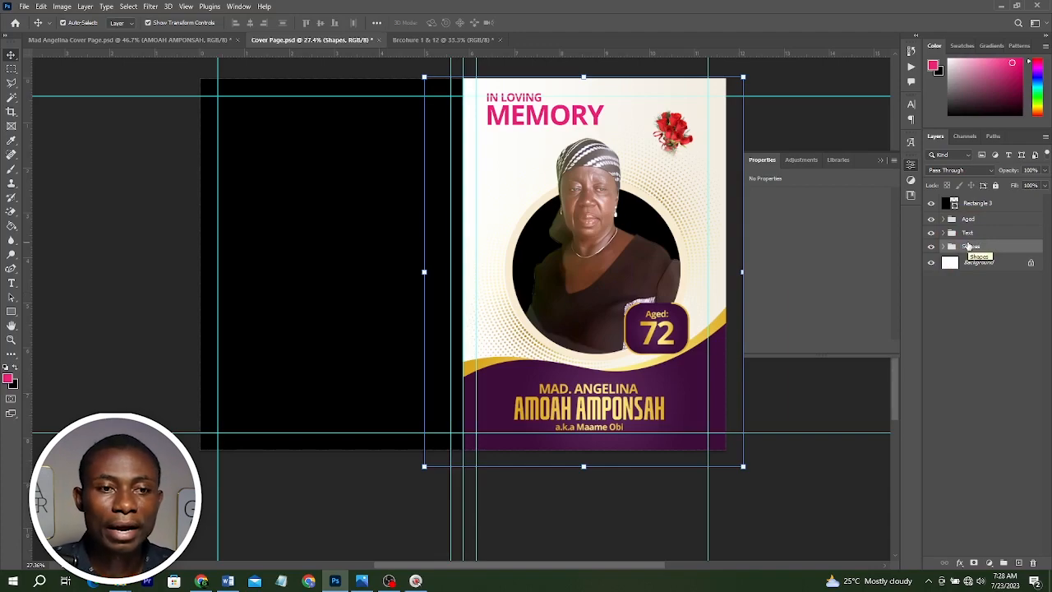
Copy the gradient overlay effect from the purple wave shape onto the black left-panel rectangle, then collapse the Shapes group.
{"action": "left_click", "coordinate": [960, 317]}
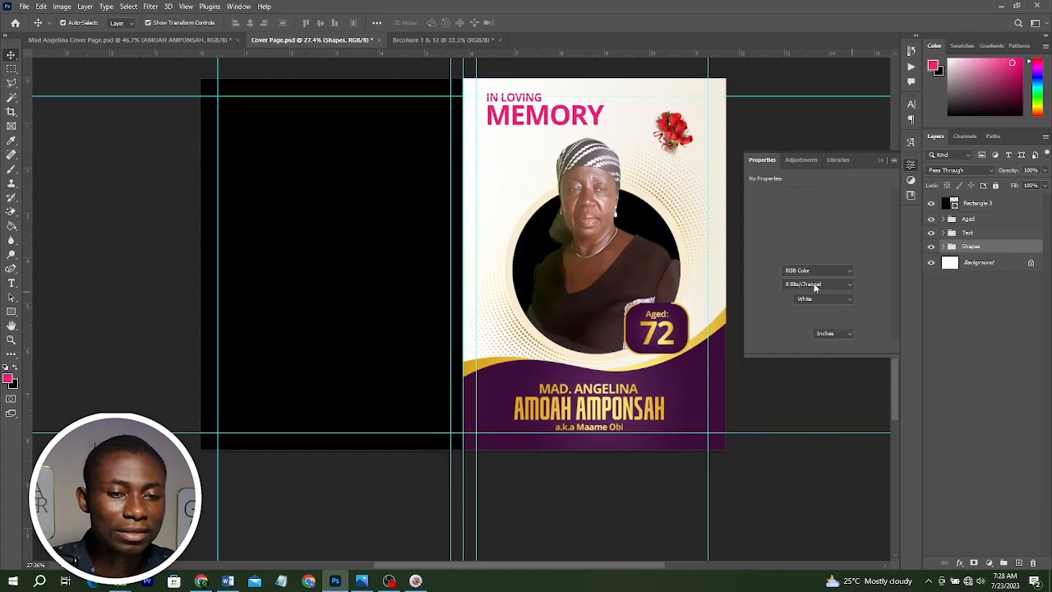
{"action": "left_click", "coordinate": [998, 204]}
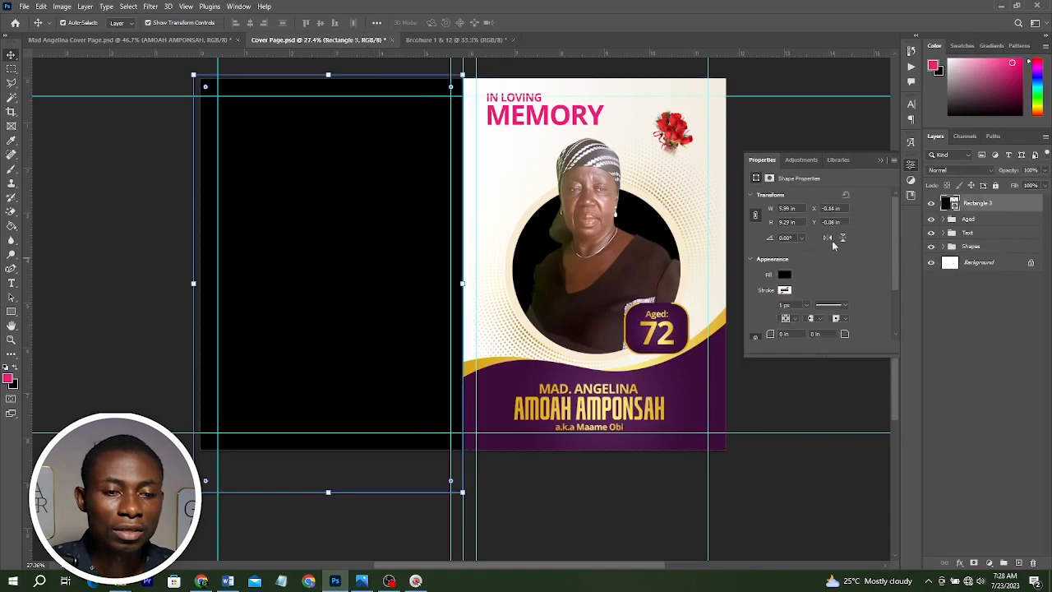
{"action": "left_click", "coordinate": [498, 371]}
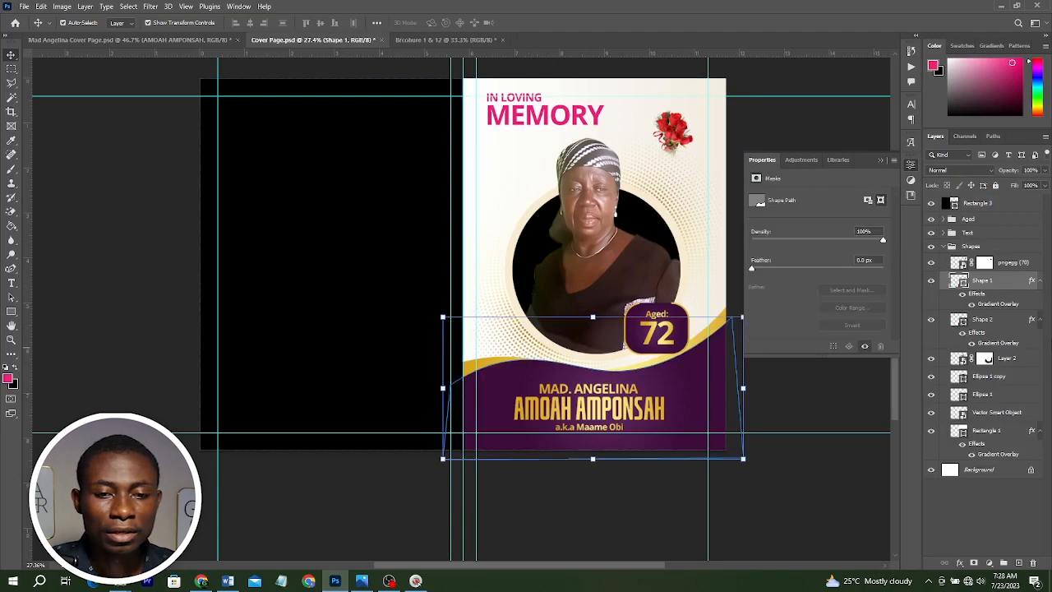
{"action": "left_click_drag", "start_coordinate": [1032, 281], "coordinate": [1005, 203]}
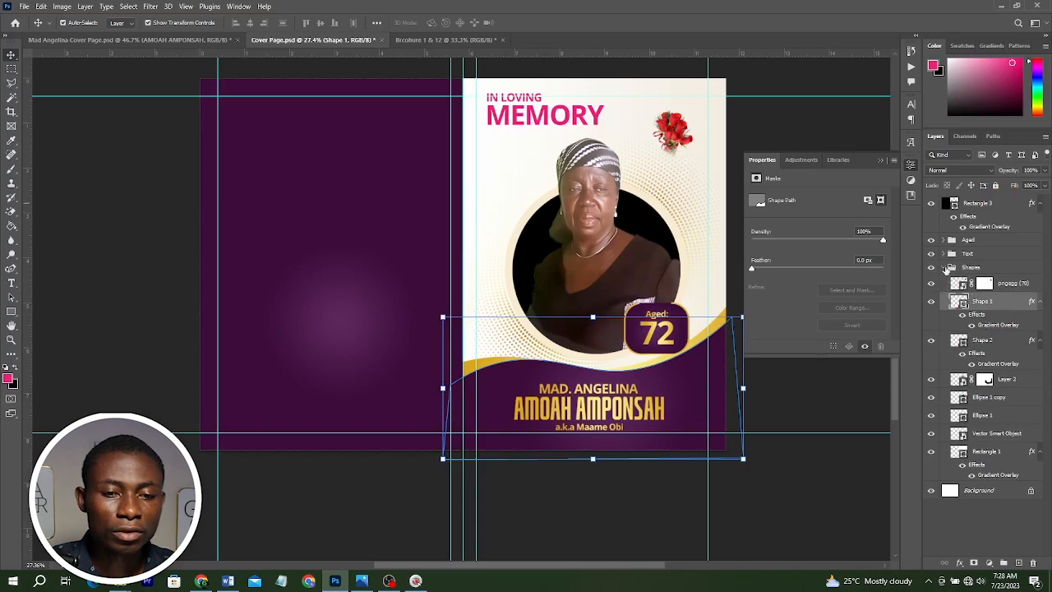
{"action": "left_click", "coordinate": [947, 269]}
{"action": "left_click", "coordinate": [943, 267]}
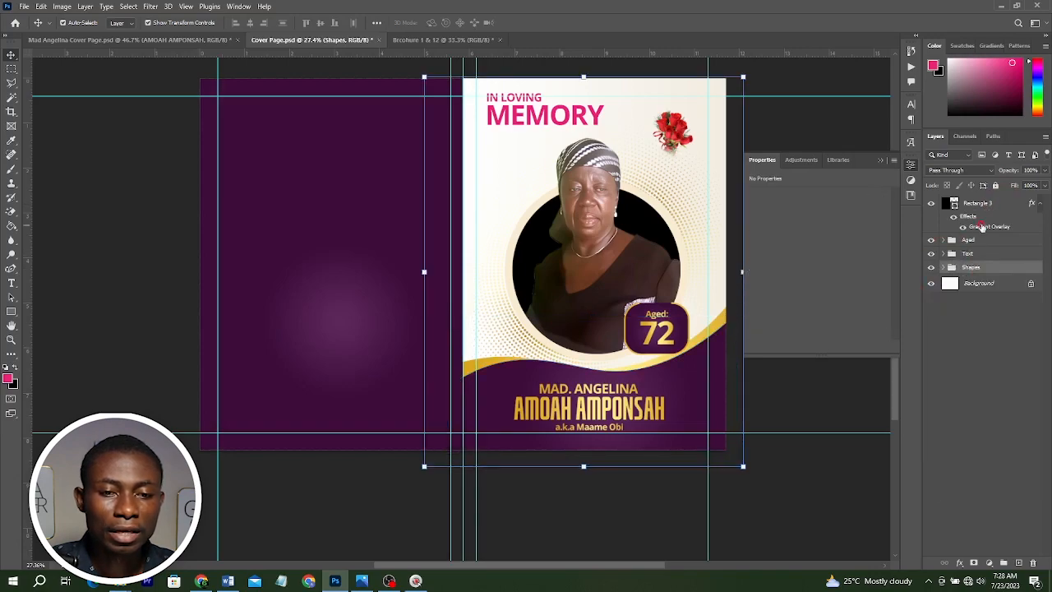
Edit the left panel's gradient overlay, moving the radial highlight upward and setting its scale to 100%.
{"action": "left_click", "coordinate": [981, 226]}
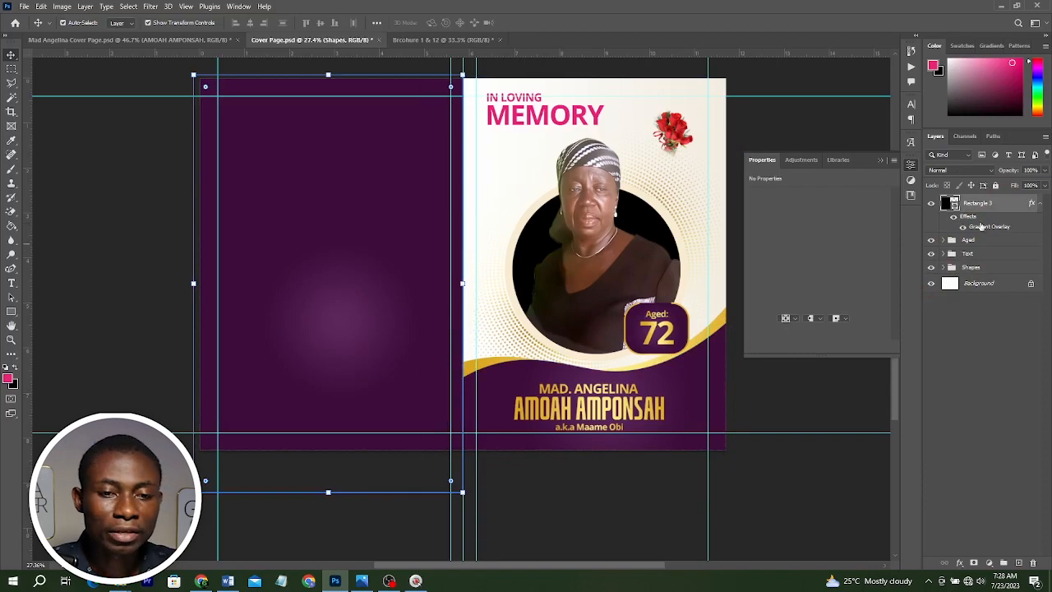
{"action": "double_click", "coordinate": [981, 227]}
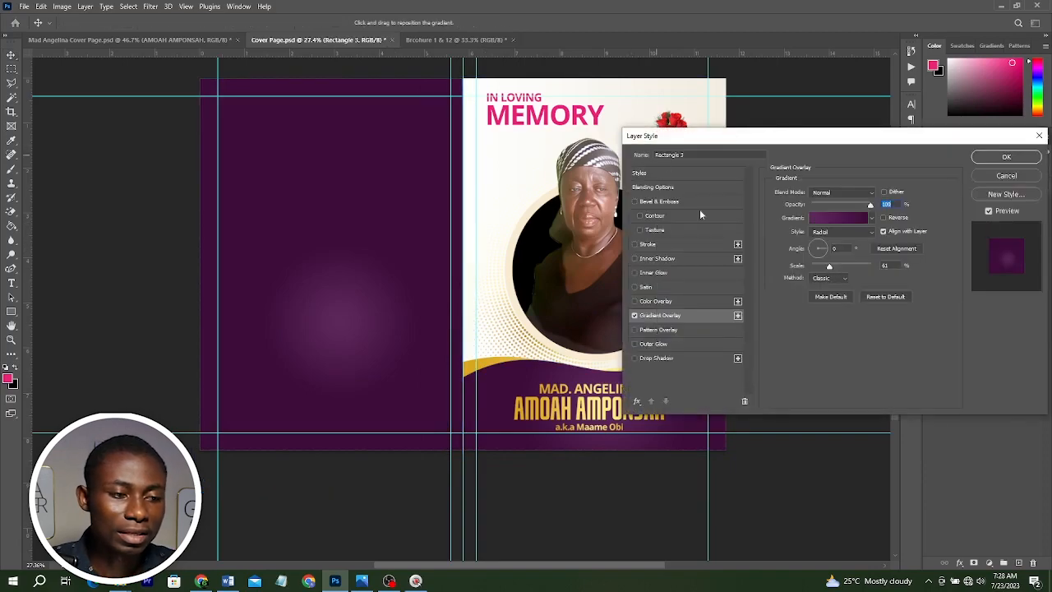
{"action": "left_click_drag", "start_coordinate": [353, 312], "coordinate": [391, 244]}
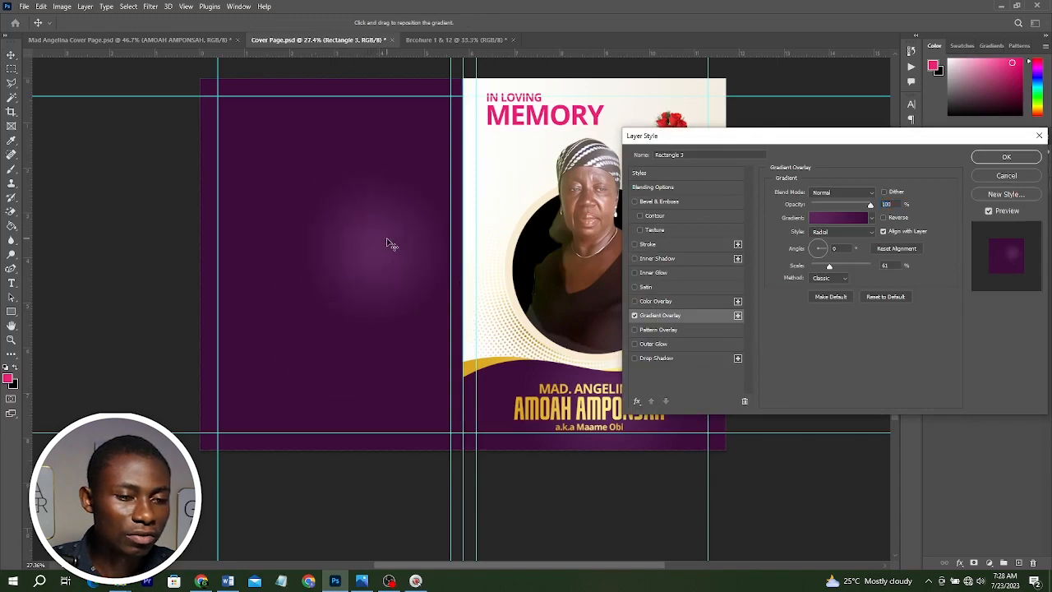
{"action": "double_click", "coordinate": [884, 265]}
{"action": "type", "text": "100"}
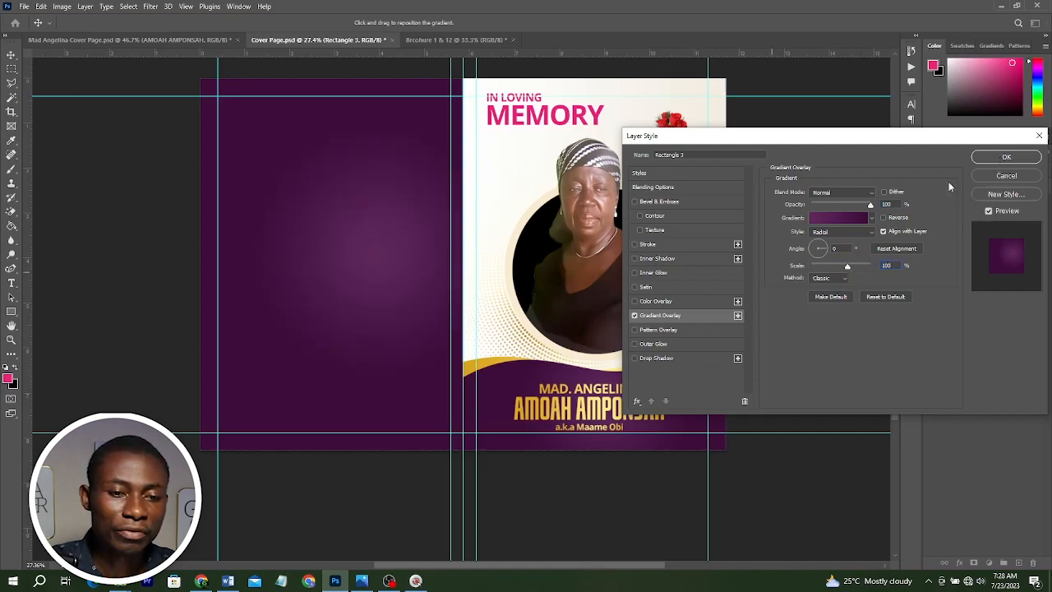
Apply the purple gradient preset in the gradient editor, save it as a new preset, and confirm the layer style.
{"action": "left_click", "coordinate": [842, 217]}
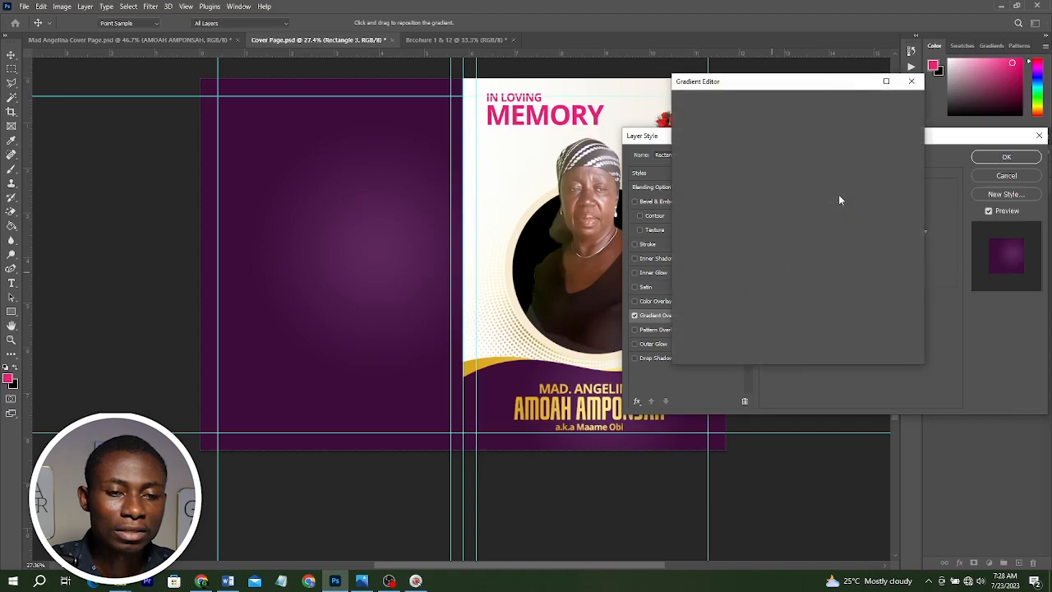
{"action": "scroll", "coordinate": [821, 168], "scroll_direction": "down", "scroll_amount": 2}
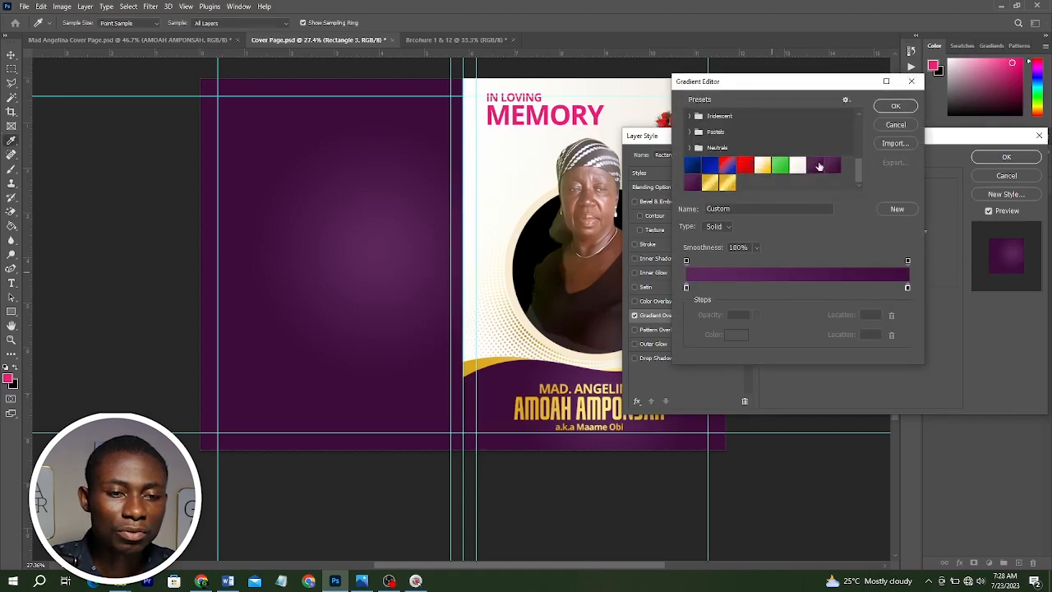
{"action": "left_click", "coordinate": [817, 166]}
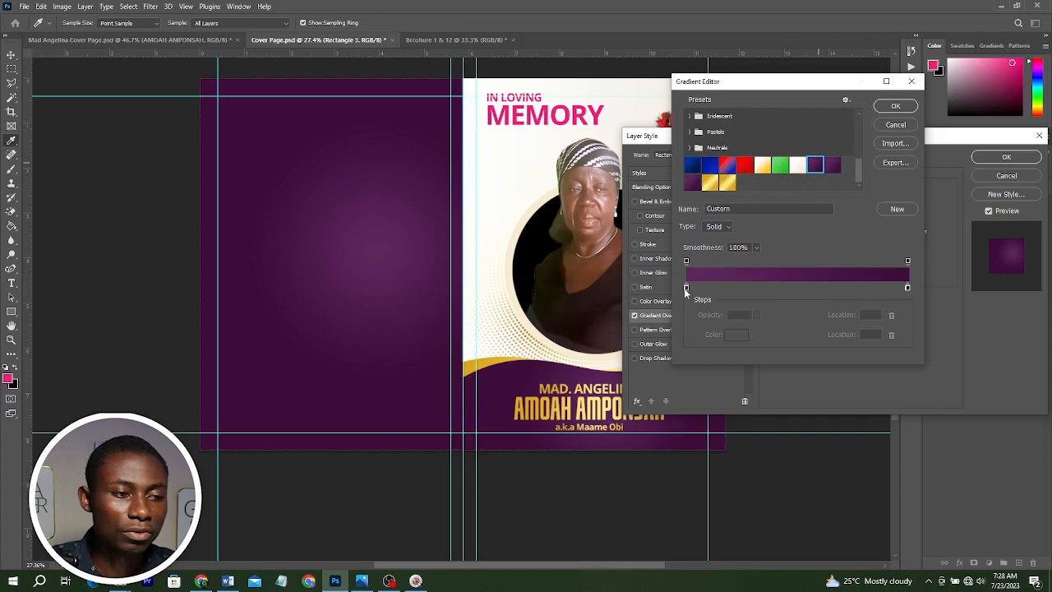
{"action": "left_click", "coordinate": [686, 288]}
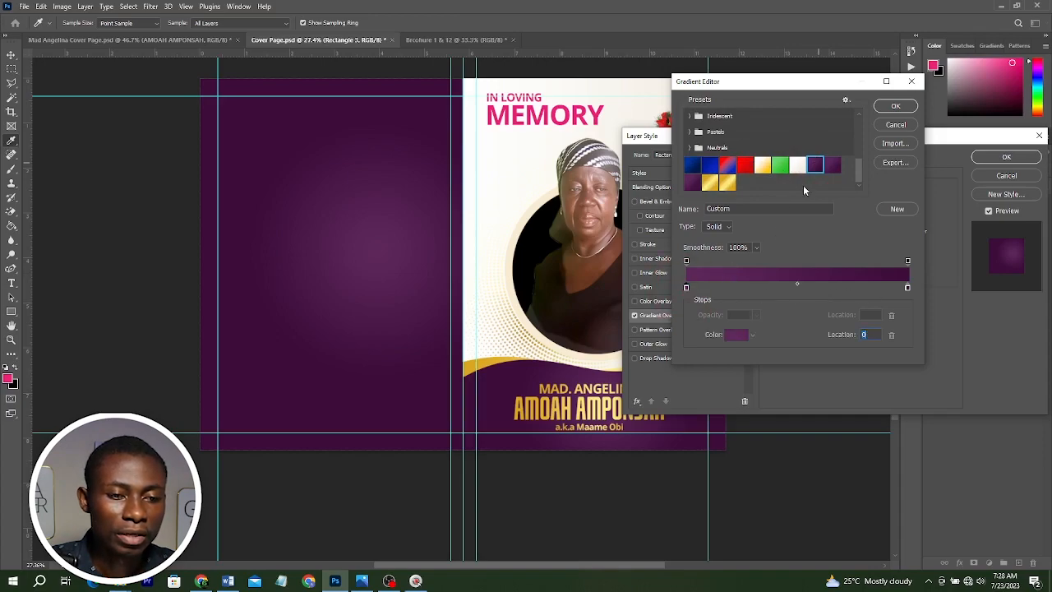
{"action": "left_click", "coordinate": [773, 230]}
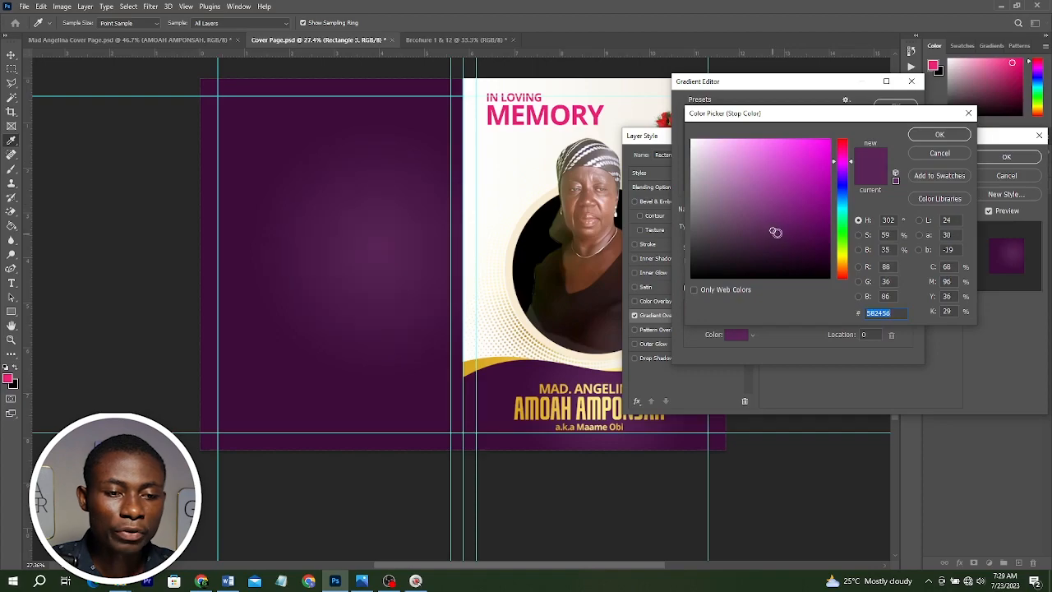
{"action": "left_click", "coordinate": [910, 137]}
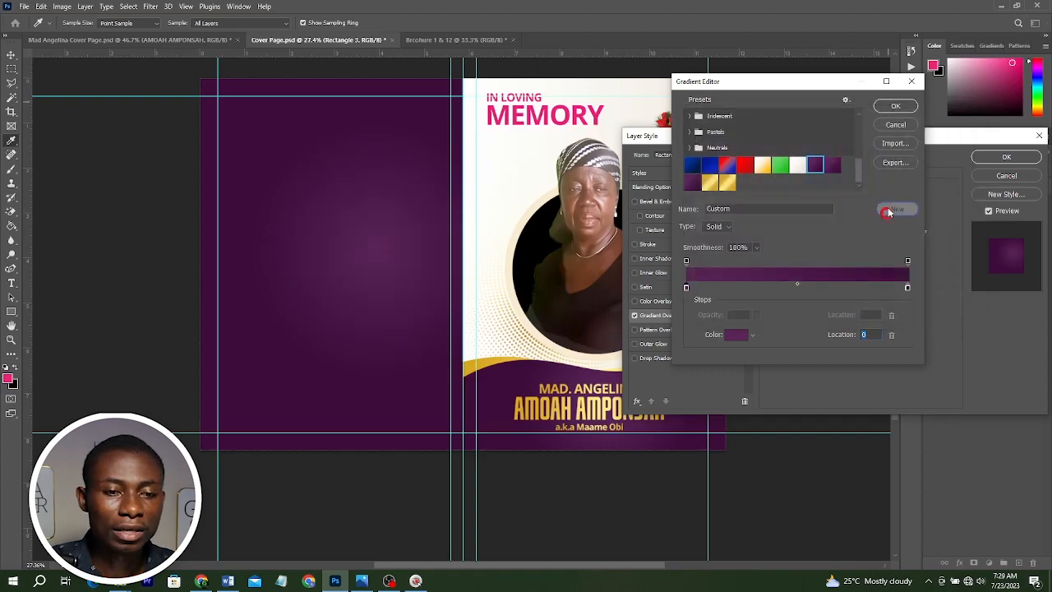
{"action": "left_click", "coordinate": [887, 212]}
{"action": "left_click", "coordinate": [896, 106]}
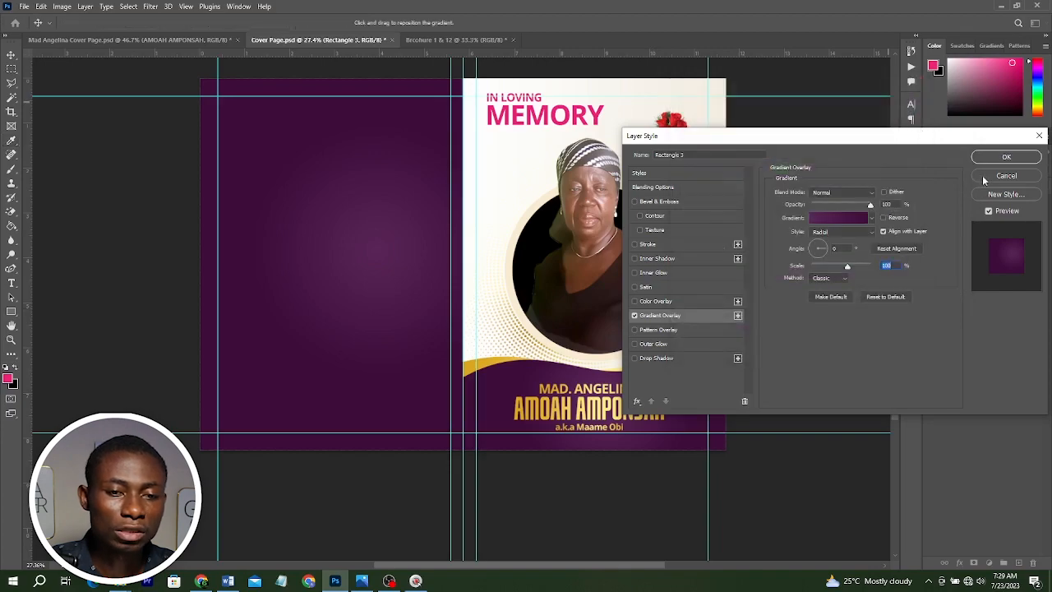
{"action": "left_click", "coordinate": [1000, 156]}
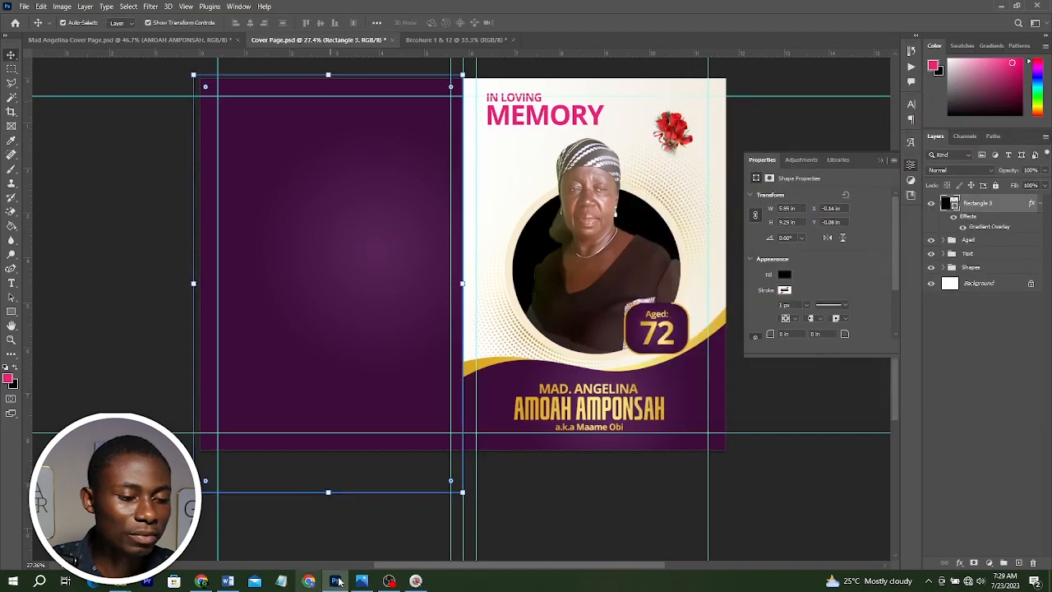
Review the reference brochure design image to compare the back panel layout.
{"action": "left_click", "coordinate": [361, 581]}
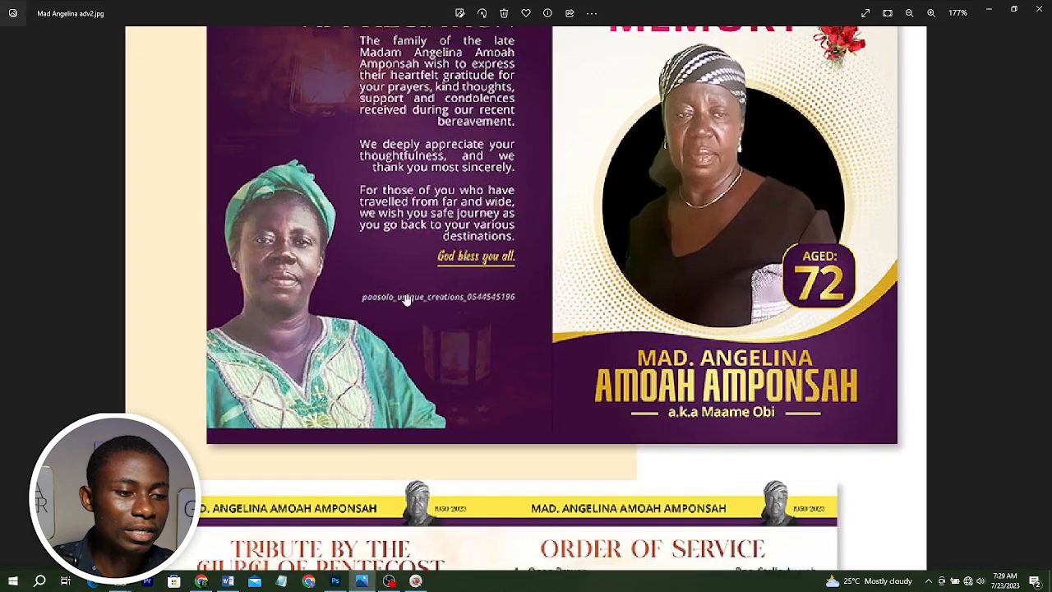
{"action": "scroll", "coordinate": [407, 295], "scroll_direction": "down", "scroll_amount": 1}
{"action": "scroll", "coordinate": [414, 292], "scroll_direction": "up", "scroll_amount": 2}
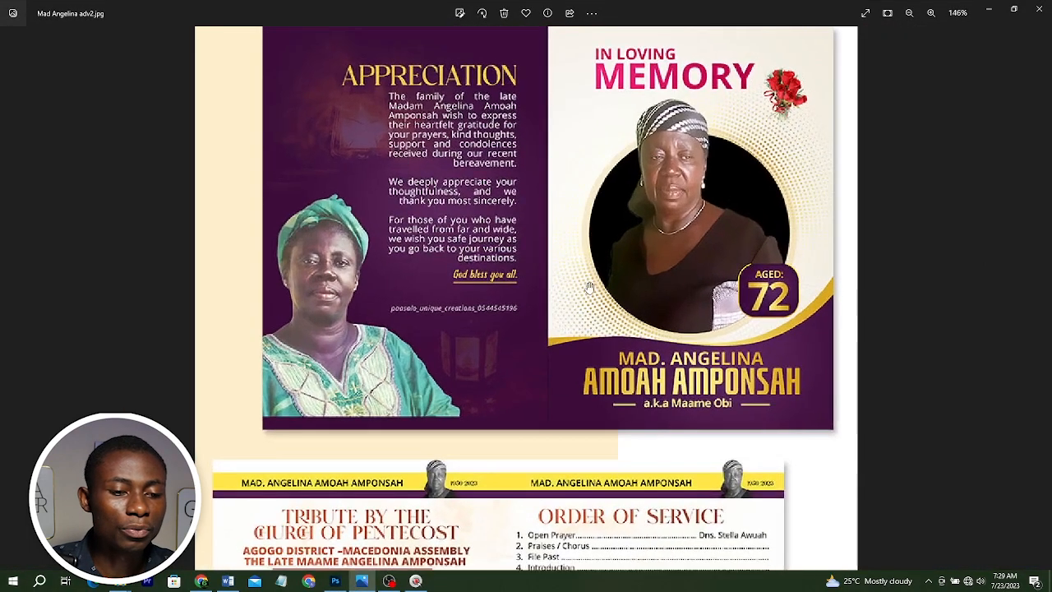
{"action": "left_click", "coordinate": [989, 13]}
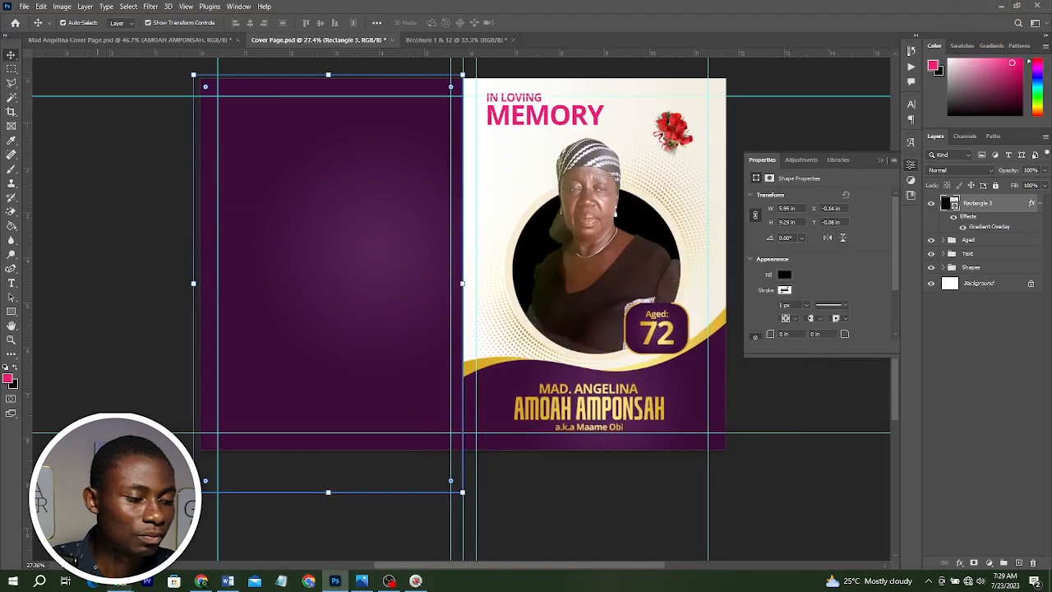
Place the istockphoto lamp image in the back panel's upper area, about 3.36 × 2.23 in, and set its blend mode to Screen.
{"action": "left_click", "coordinate": [120, 584]}
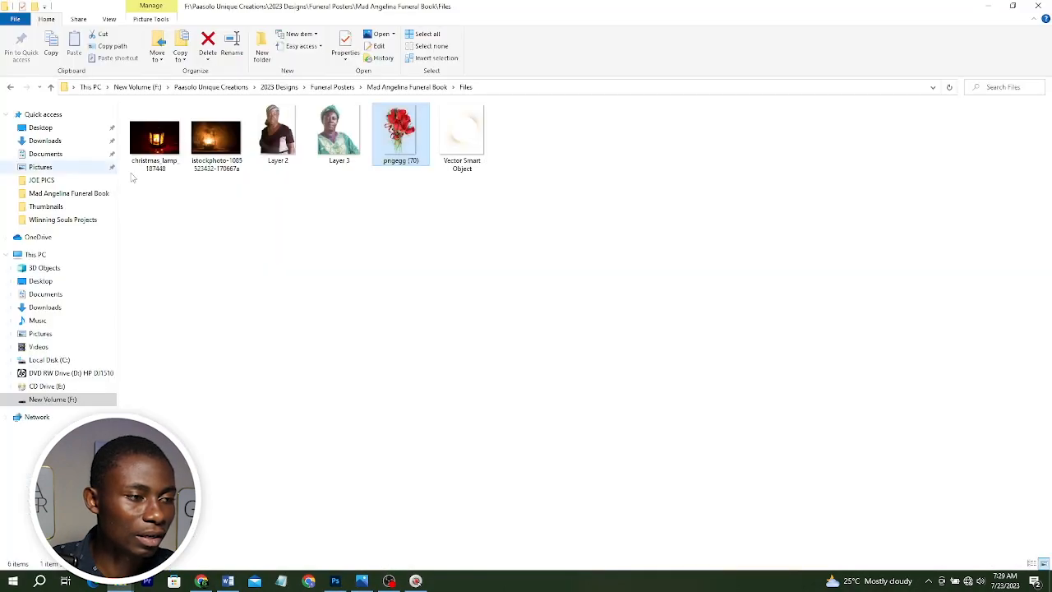
{"action": "left_click", "coordinate": [216, 138]}
{"action": "left_click_drag", "start_coordinate": [216, 138], "coordinate": [386, 239]}
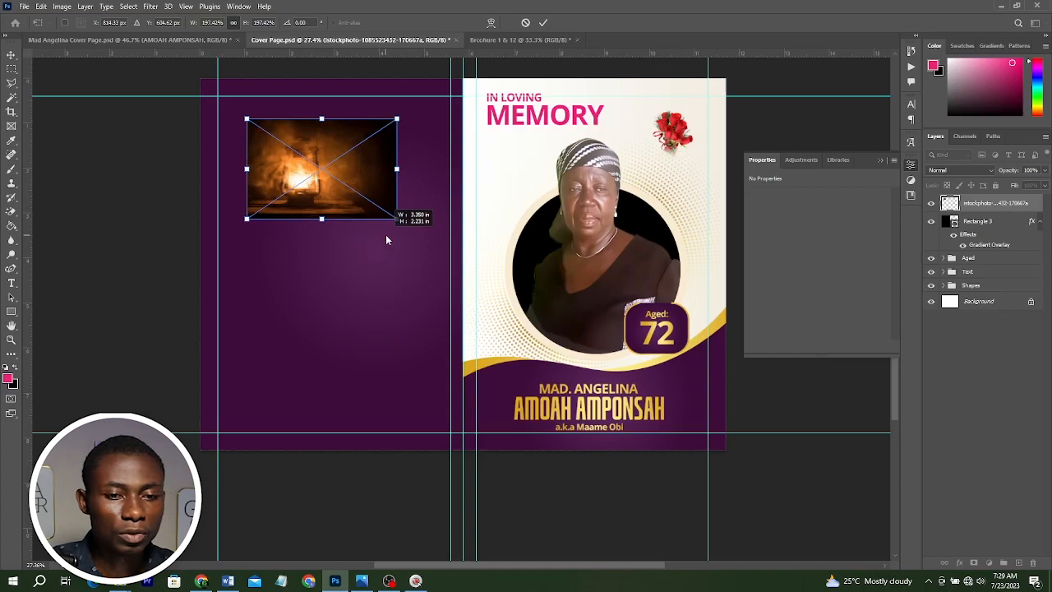
{"action": "key", "text": "Return"}
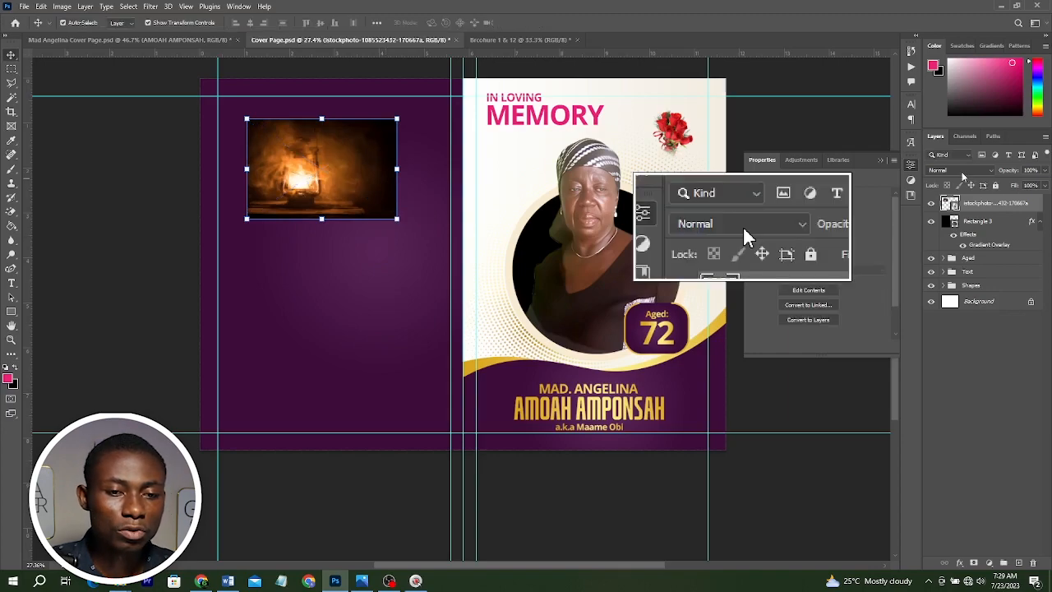
{"action": "left_click", "coordinate": [960, 171]}
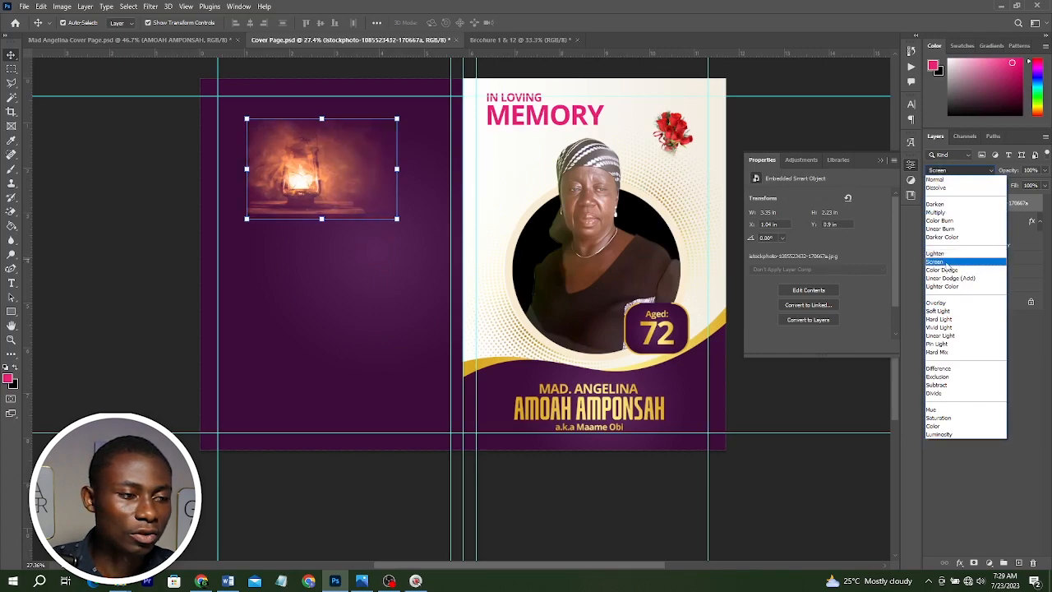
{"action": "left_click", "coordinate": [945, 261]}
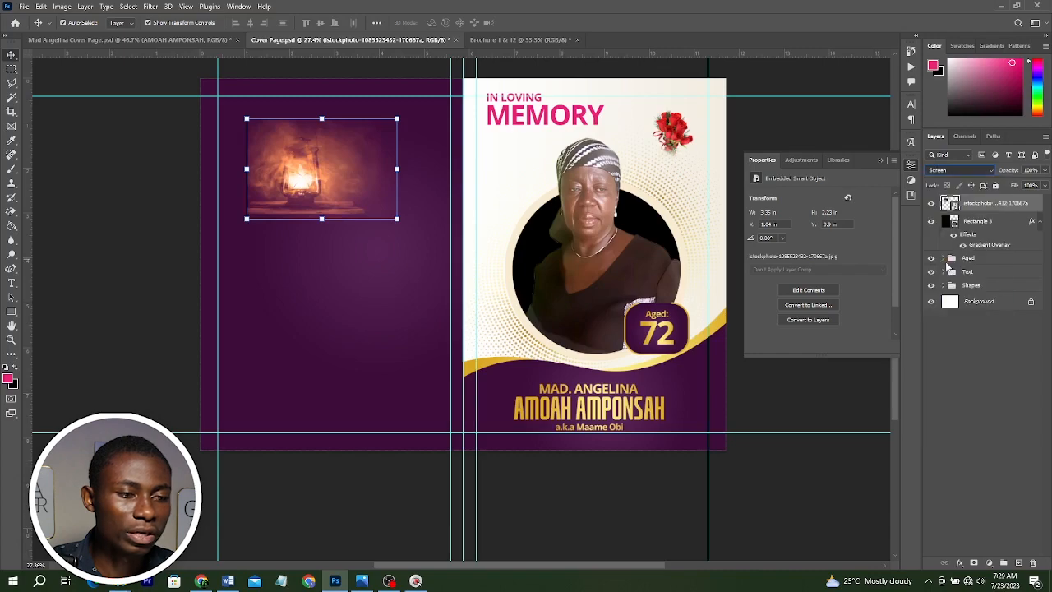
Add a layer mask to the lamp image and paint over its edges with an enlarged black brush to fade them.
{"action": "left_click", "coordinate": [985, 563]}
{"action": "key", "text": "b"}
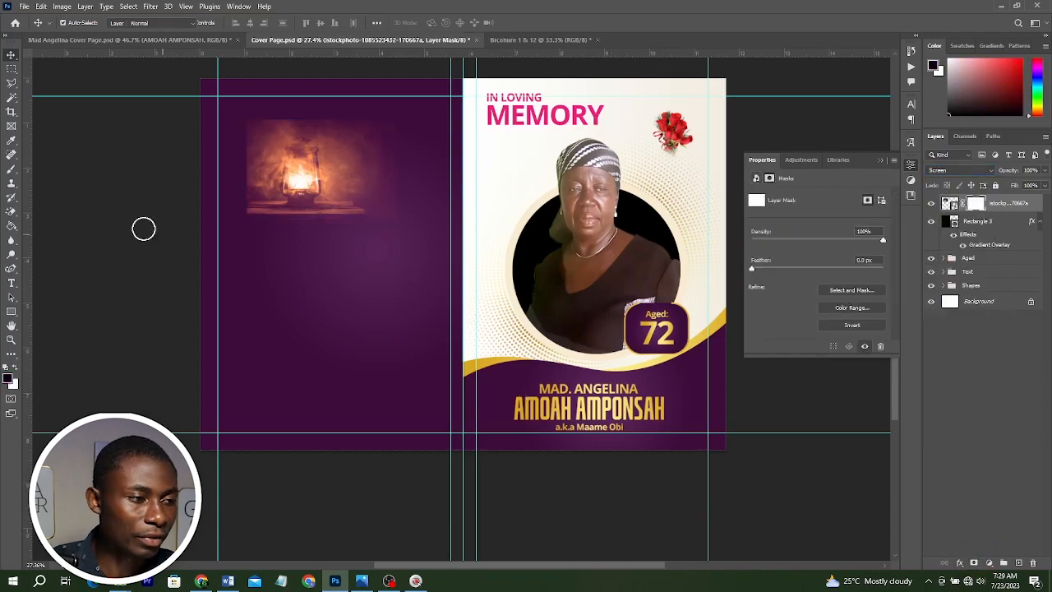
{"action": "key", "text": "bracketright"}
{"action": "key", "text": "bracketright"}
{"action": "key", "text": "bracketright"}
{"action": "key", "text": "bracketright"}
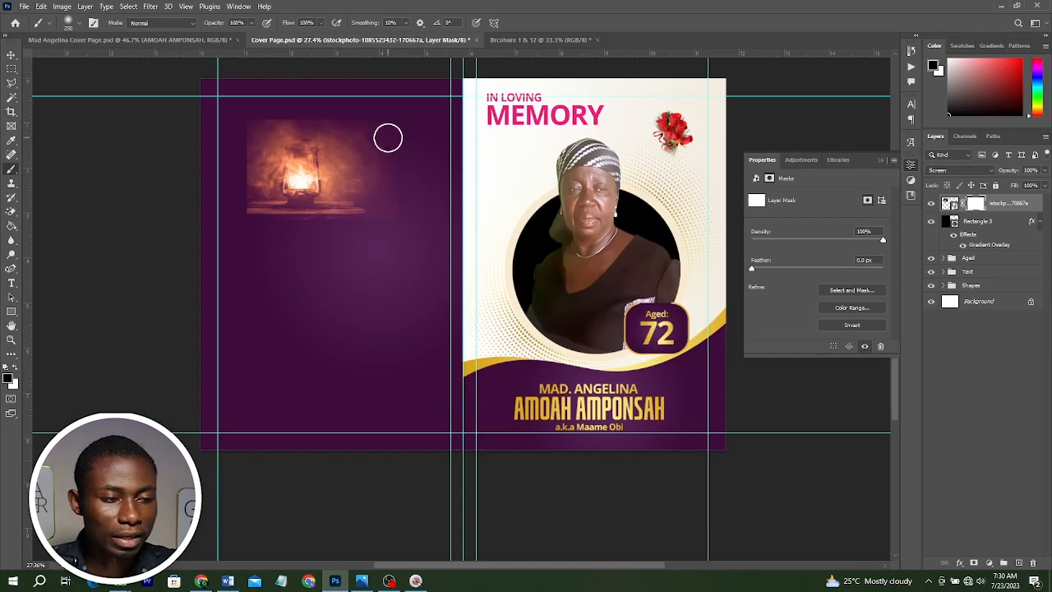
{"action": "mouse_move", "coordinate": [387, 117]}
{"action": "left_mouse_down"}
{"action": "mouse_move", "coordinate": [260, 104]}
{"action": "mouse_move", "coordinate": [237, 115]}
{"action": "mouse_move", "coordinate": [242, 256]}
{"action": "mouse_move", "coordinate": [396, 179]}
{"action": "left_mouse_up"}
Set the lamp image's opacity to 20% and nudge it slightly up and left.
{"action": "left_click_drag", "start_coordinate": [1004, 172], "coordinate": [977, 175]}
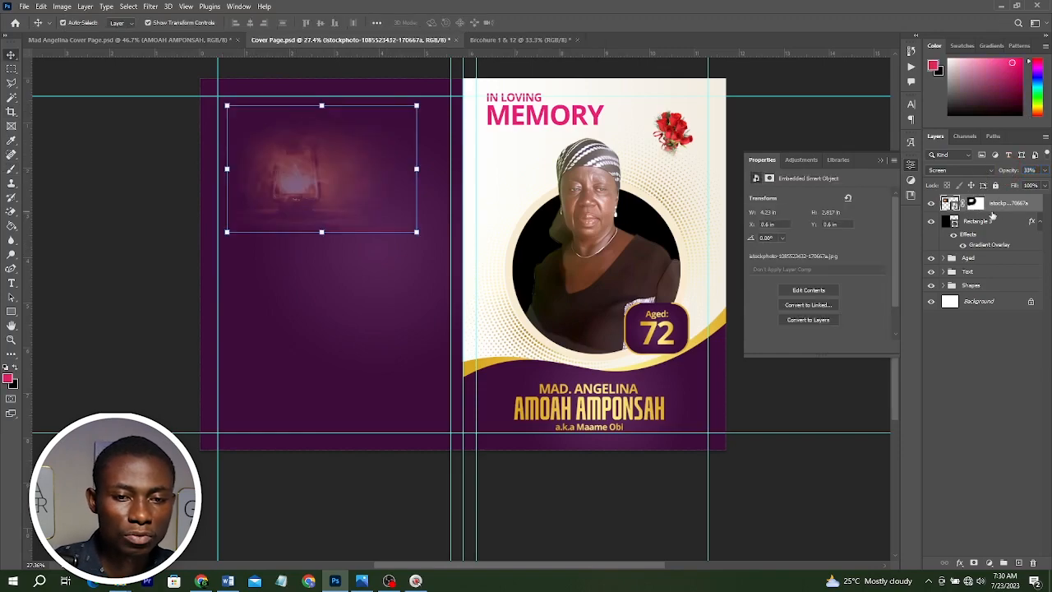
{"action": "double_click", "coordinate": [1028, 171]}
{"action": "type", "text": "20"}
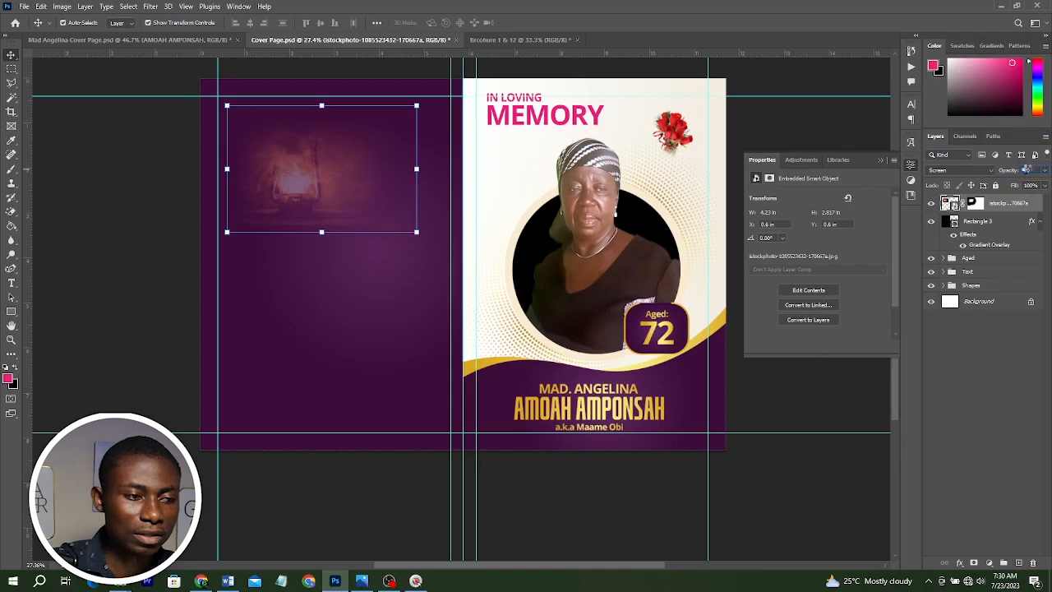
{"action": "key", "text": "Return"}
{"action": "left_click_drag", "start_coordinate": [307, 166], "coordinate": [298, 162]}
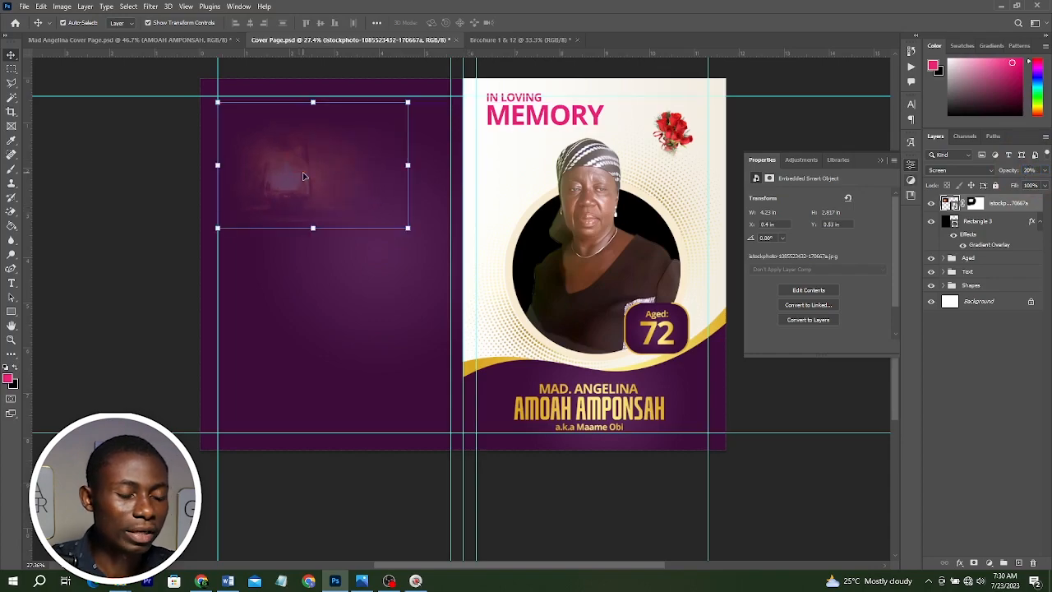
Place the christmas_lamp image in the back panel's lower area, about 3.63 × 2.41 in.
{"action": "key", "text": "alt+Tab"}
{"action": "left_click_drag", "start_coordinate": [151, 178], "coordinate": [462, 415]}
{"action": "key", "text": "alt+Tab"}
{"action": "left_click_drag", "start_coordinate": [586, 180], "coordinate": [437, 280]}
{"action": "left_click_drag", "start_coordinate": [398, 311], "coordinate": [416, 335]}
{"action": "key", "text": "Return"}
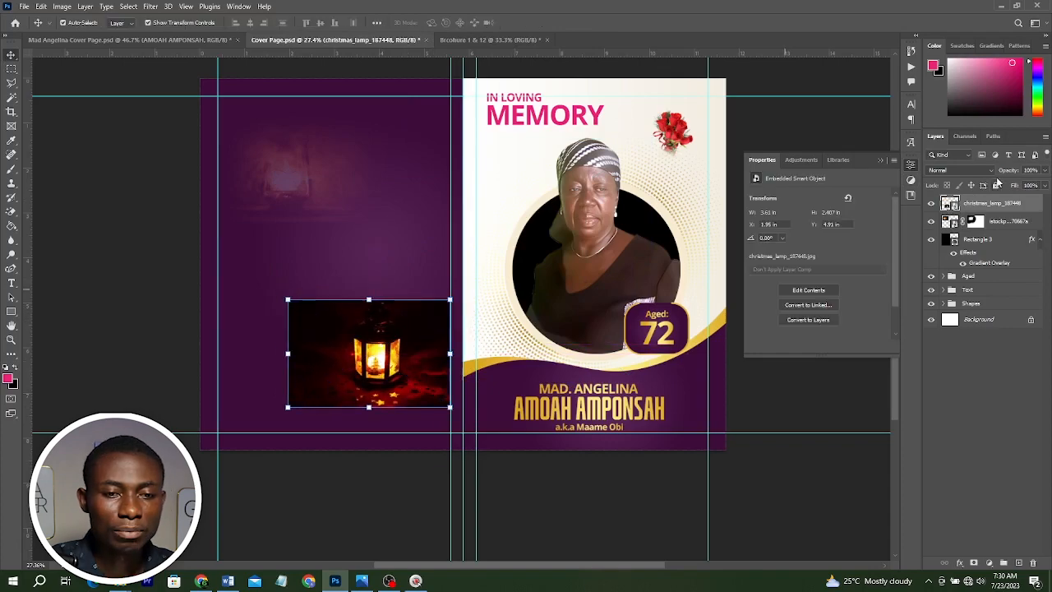
Set the christmas lamp layer's blend mode to Lighten and add a layer mask to it.
{"action": "left_click", "coordinate": [978, 170]}
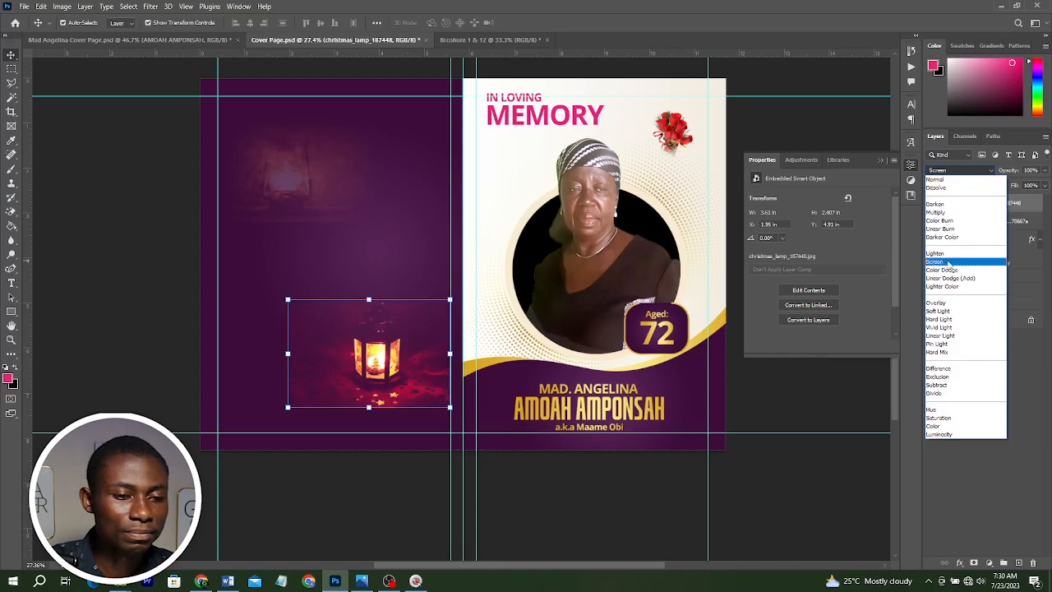
{"action": "left_click", "coordinate": [948, 254]}
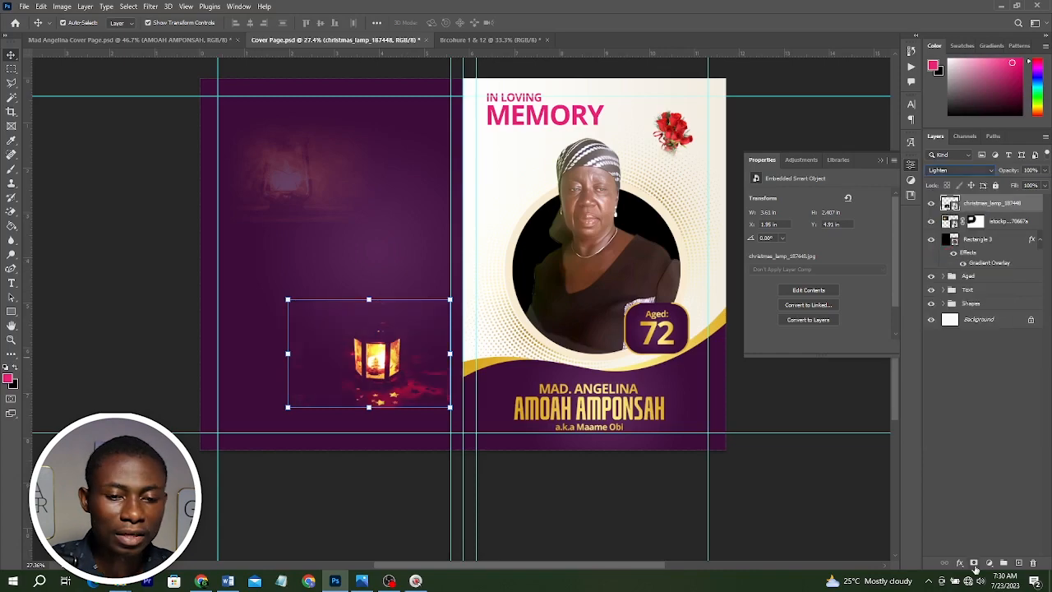
{"action": "left_click", "coordinate": [973, 563]}
{"action": "key", "text": "b"}
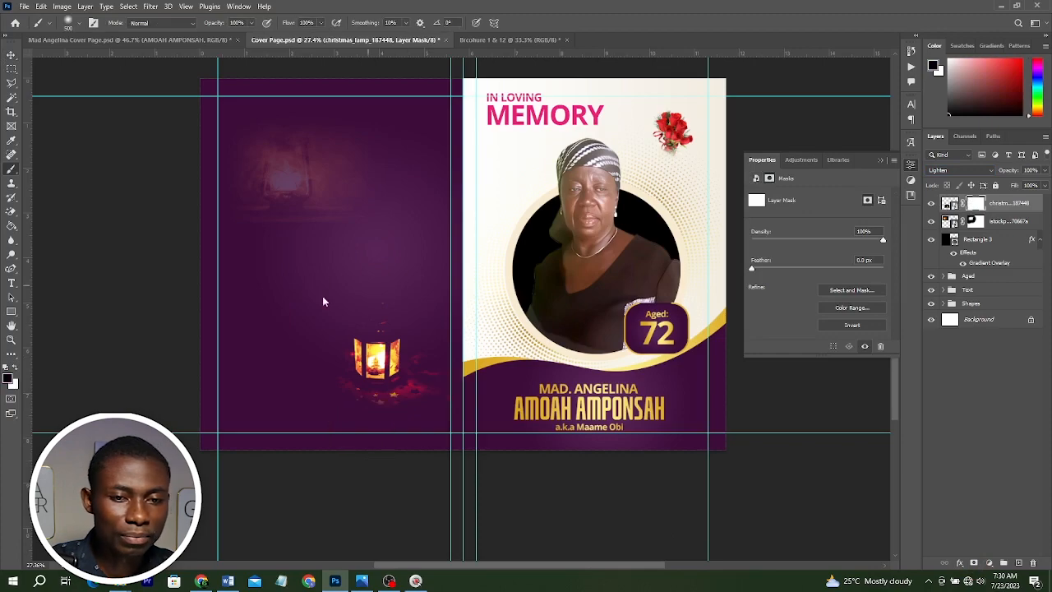
Lower the christmas lamp layer's opacity to 10% and move it slightly down.
{"action": "key", "text": "v"}
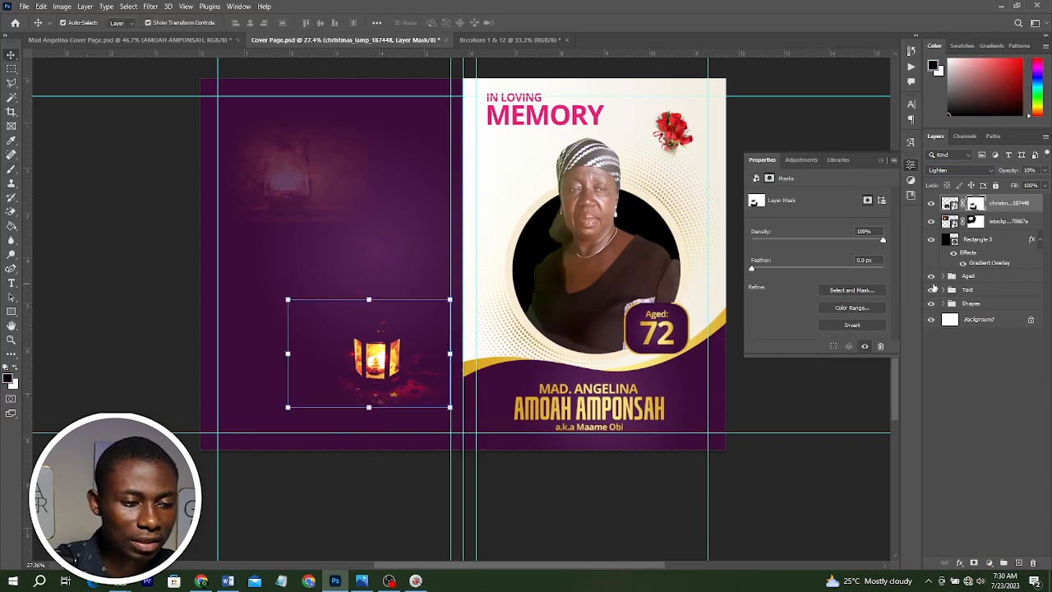
{"action": "left_click", "coordinate": [1034, 170]}
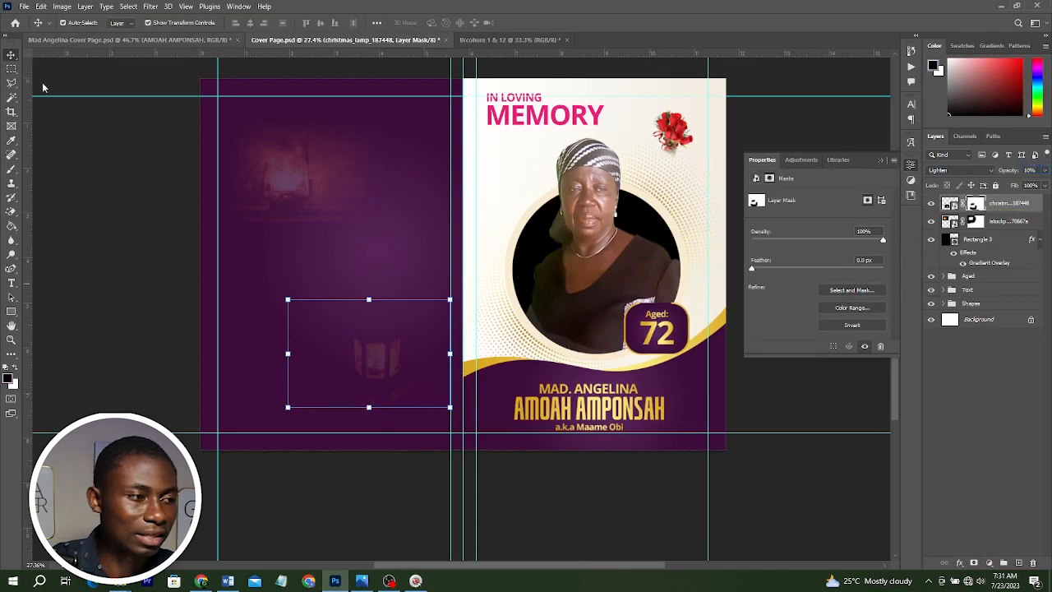
{"action": "left_click", "coordinate": [73, 161]}
{"action": "left_click_drag", "start_coordinate": [391, 365], "coordinate": [392, 373]}
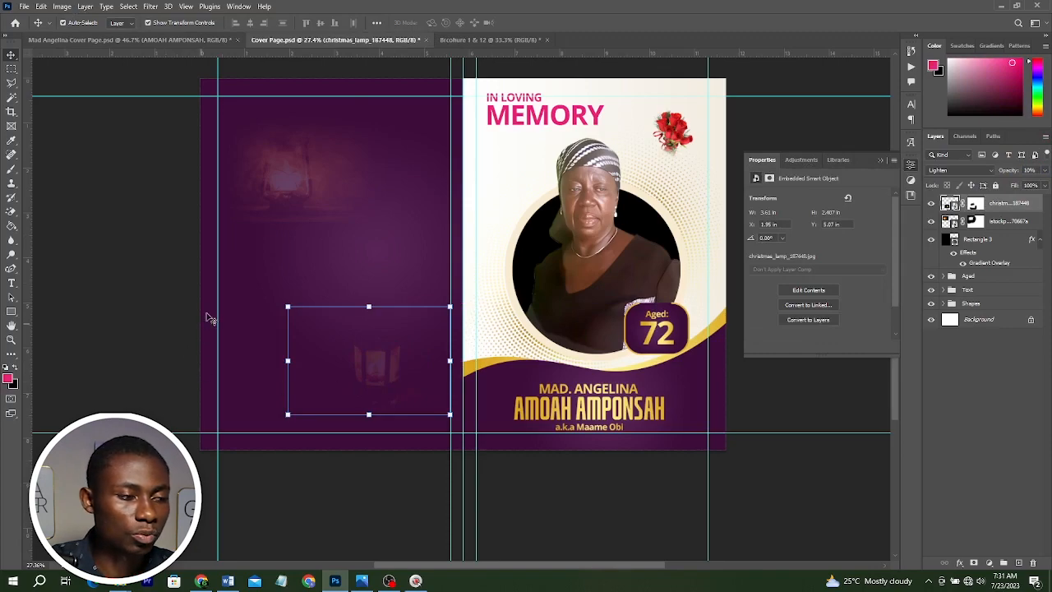
Draw a paragraph text box on the back panel and copy the appreciation paragraphs from the Word document.
{"action": "left_click", "coordinate": [11, 284]}
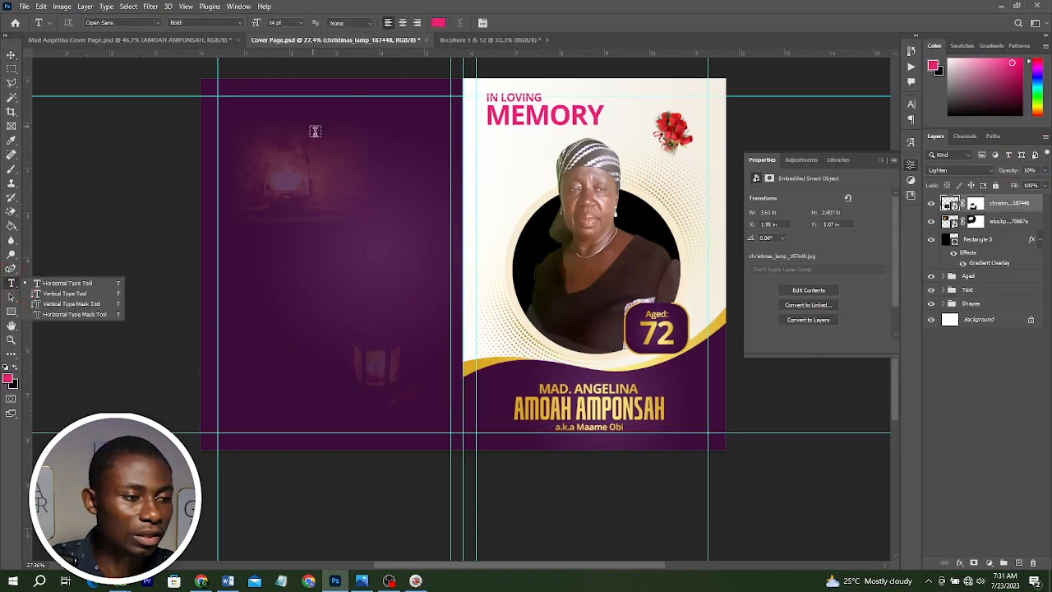
{"action": "left_click_drag", "start_coordinate": [313, 147], "coordinate": [438, 344]}
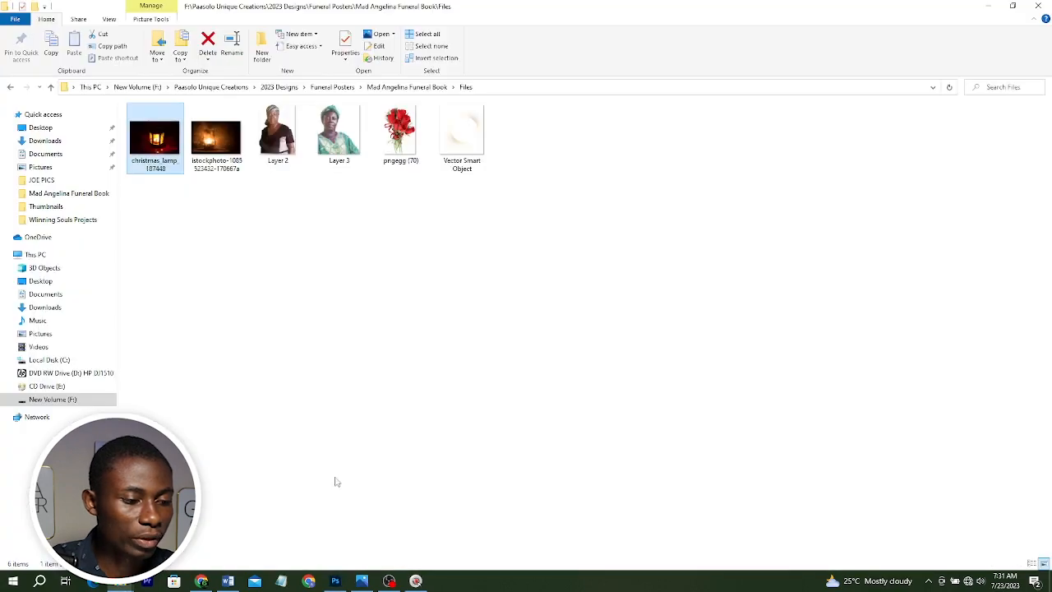
{"action": "left_click", "coordinate": [228, 581]}
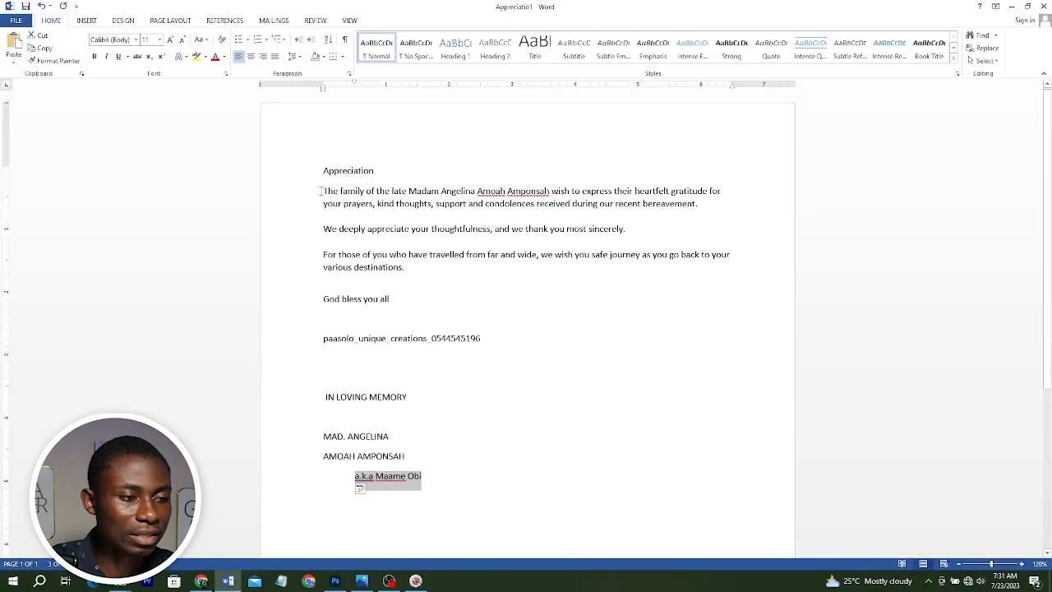
{"action": "left_click_drag", "start_coordinate": [323, 191], "coordinate": [448, 288]}
{"action": "key", "text": "ctrl+c"}
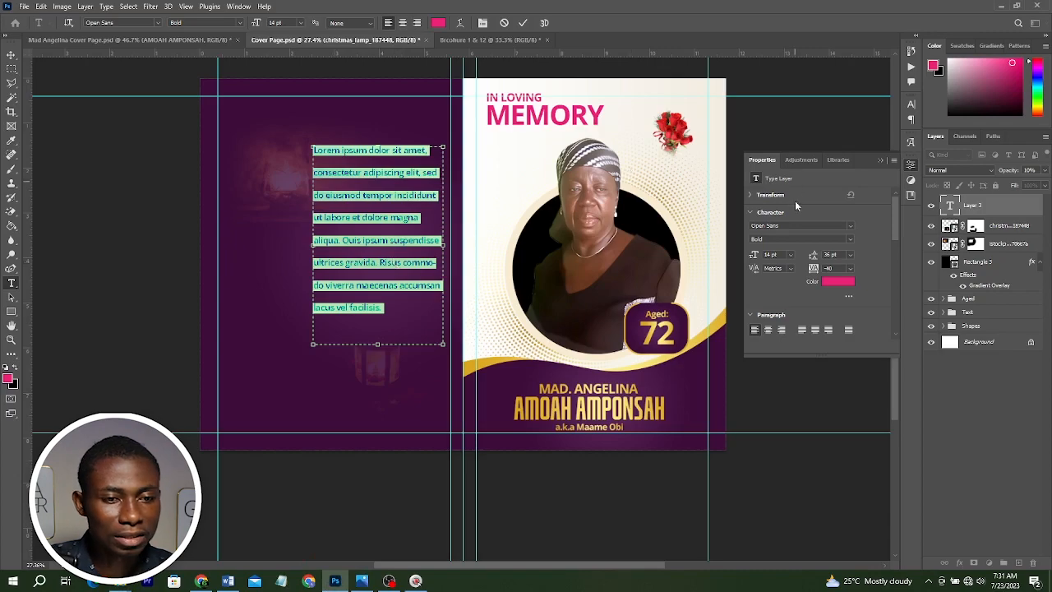
Set the text leading to 15 pt and paste the appreciation text into the box.
{"action": "left_click", "coordinate": [911, 103]}
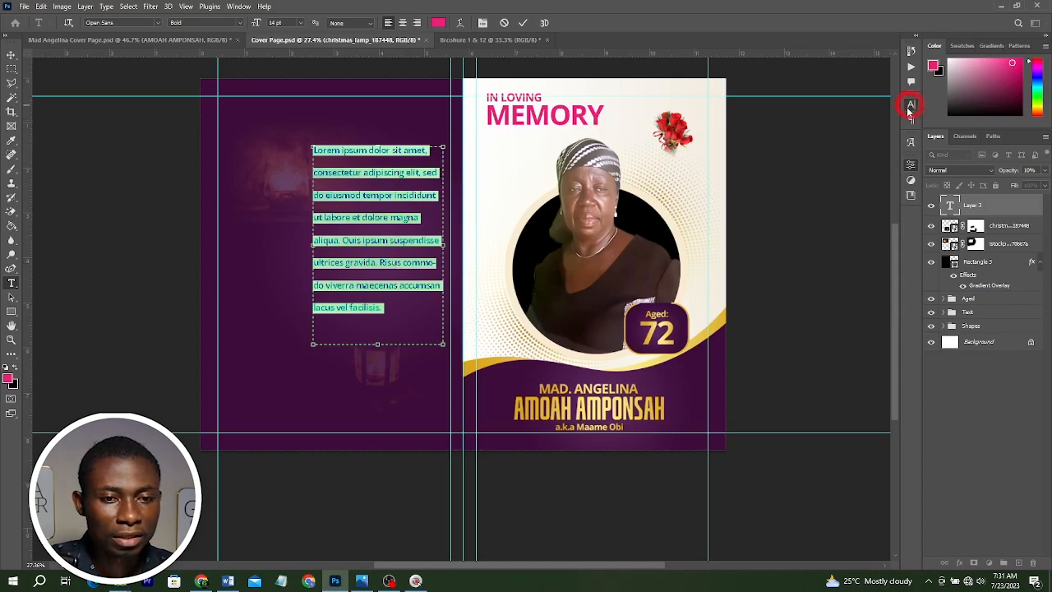
{"action": "left_click", "coordinate": [868, 133]}
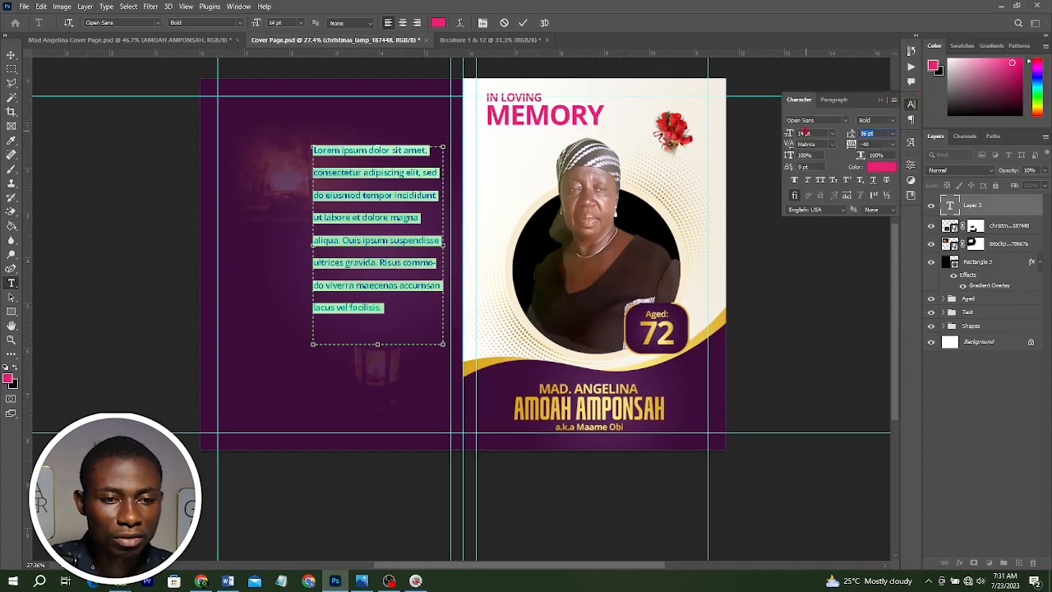
{"action": "type", "text": "15"}
{"action": "key", "text": "Return"}
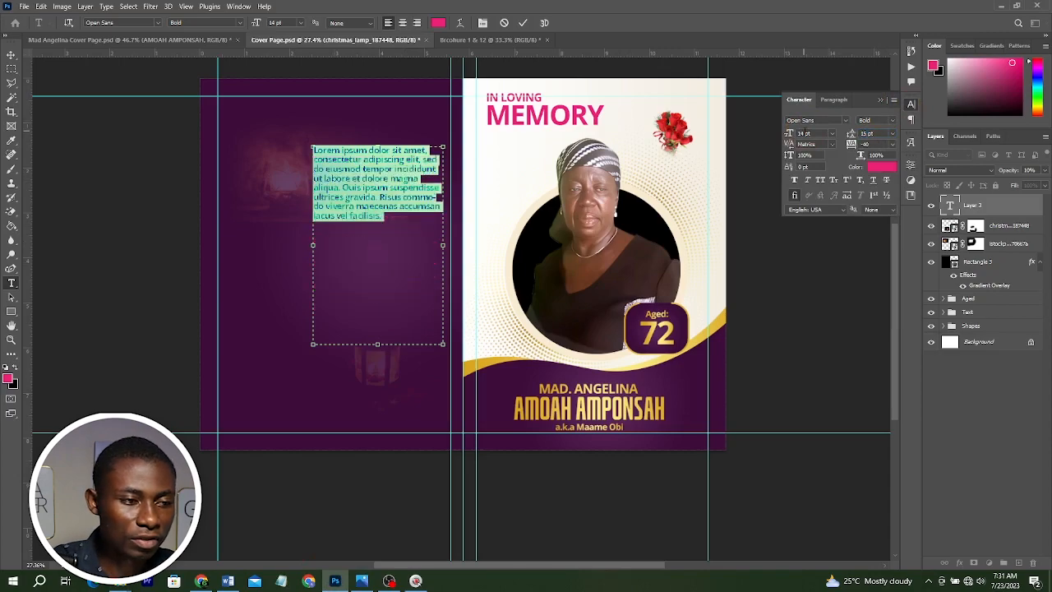
{"action": "left_click_drag", "start_coordinate": [440, 232], "coordinate": [440, 233]}
{"action": "key", "text": "ctrl+v"}
{"action": "key", "text": "ctrl+a"}
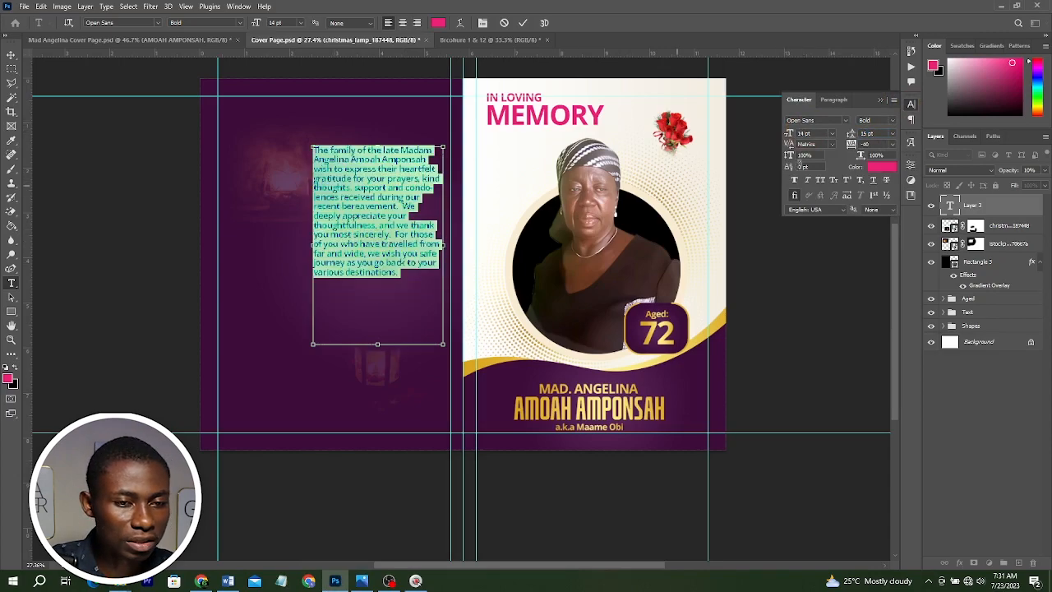
Set the pasted text's colour to white and justify the paragraph with the last line aligned right.
{"action": "left_click", "coordinate": [887, 168]}
{"action": "left_click_drag", "start_coordinate": [718, 192], "coordinate": [693, 141]}
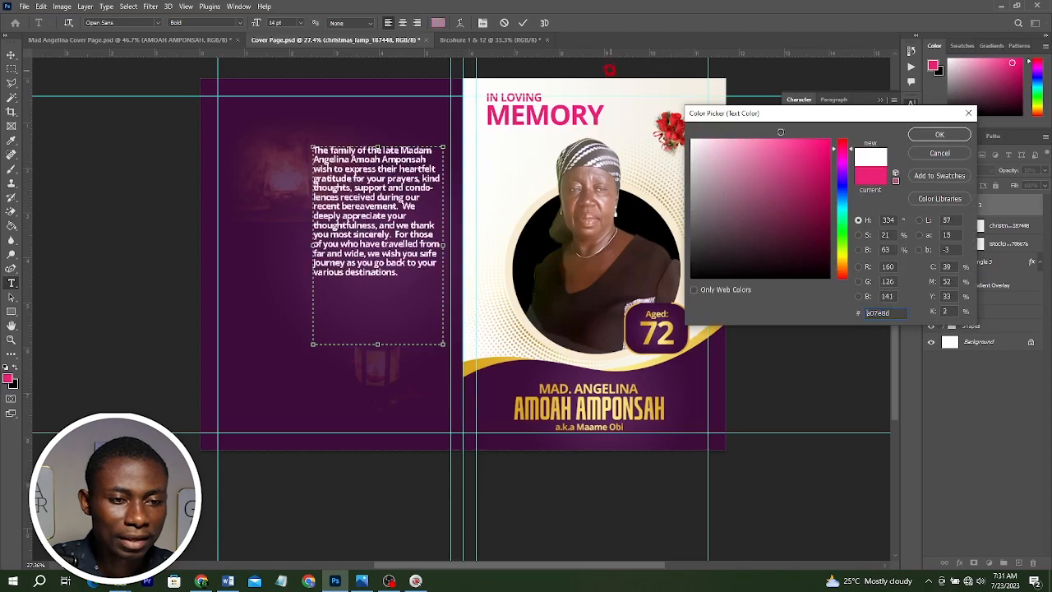
{"action": "left_click", "coordinate": [939, 134]}
{"action": "left_click", "coordinate": [826, 100]}
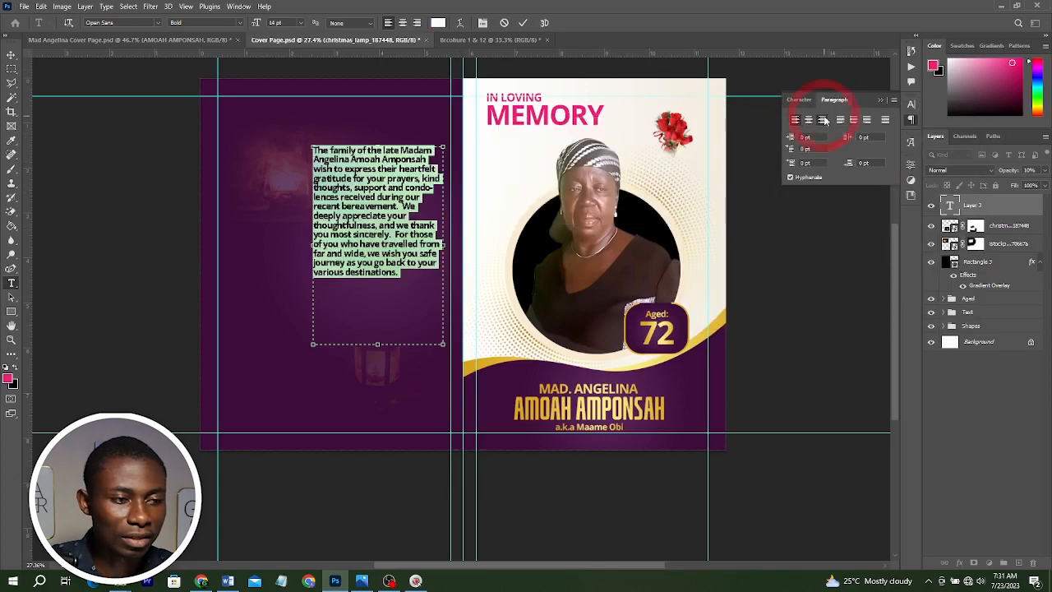
{"action": "left_click", "coordinate": [822, 120]}
Change the font style to Medium and increase the leading to 16 pt.
{"action": "left_click", "coordinate": [797, 100]}
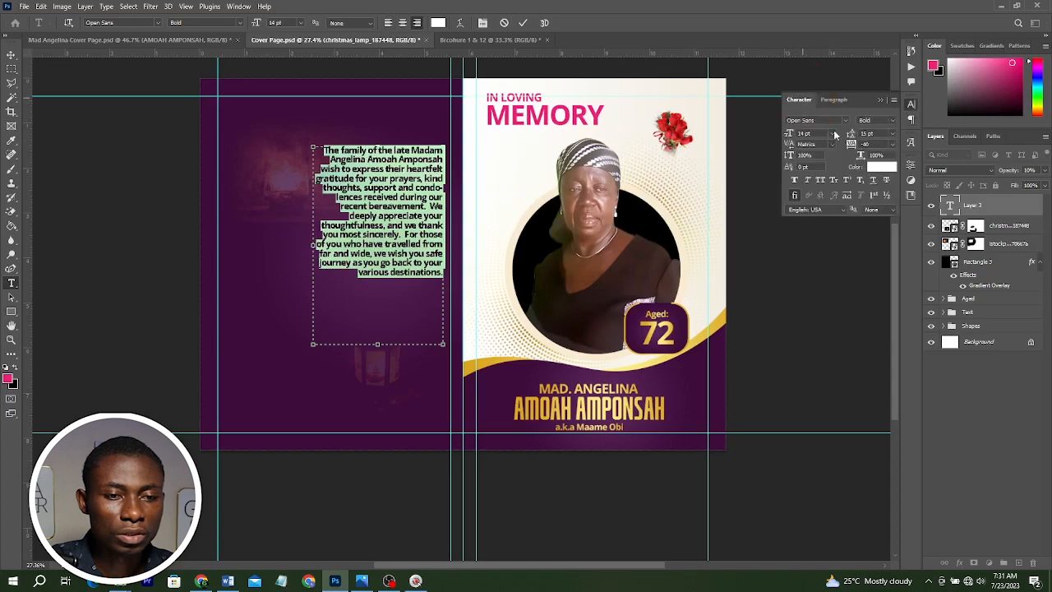
{"action": "left_click", "coordinate": [893, 121]}
{"action": "left_click", "coordinate": [894, 168]}
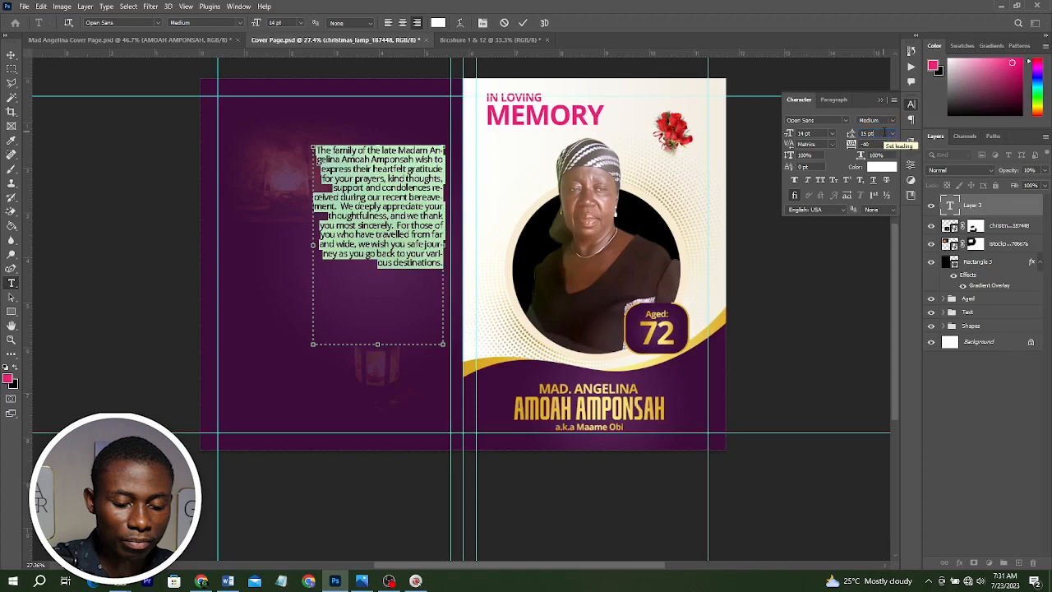
{"action": "key", "text": "Down"}
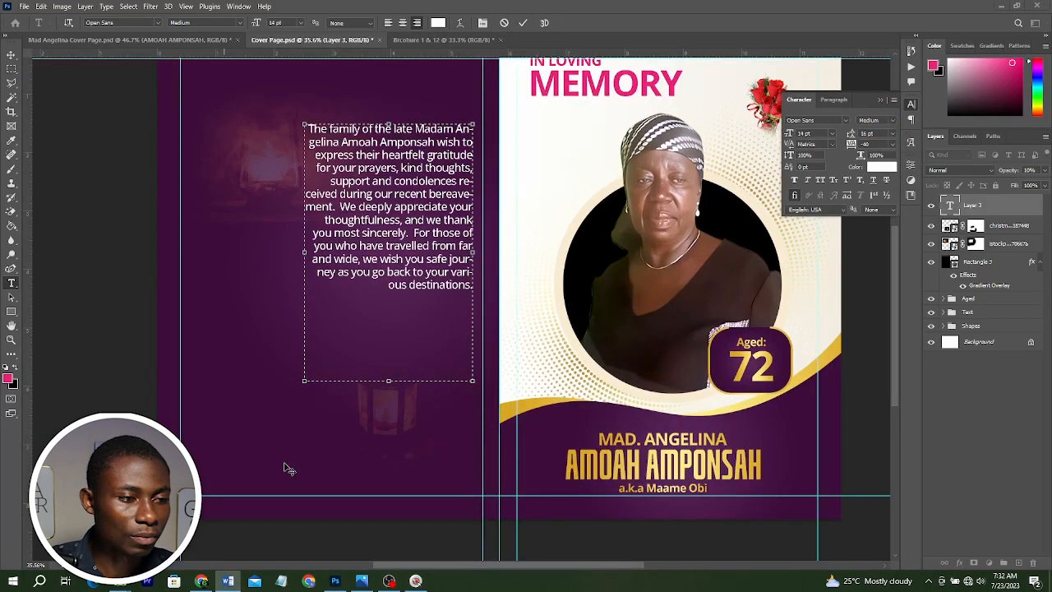
Insert a blank line before the "We deeply appreciate" sentence to split the text into paragraphs.
{"action": "left_click", "coordinate": [341, 207]}
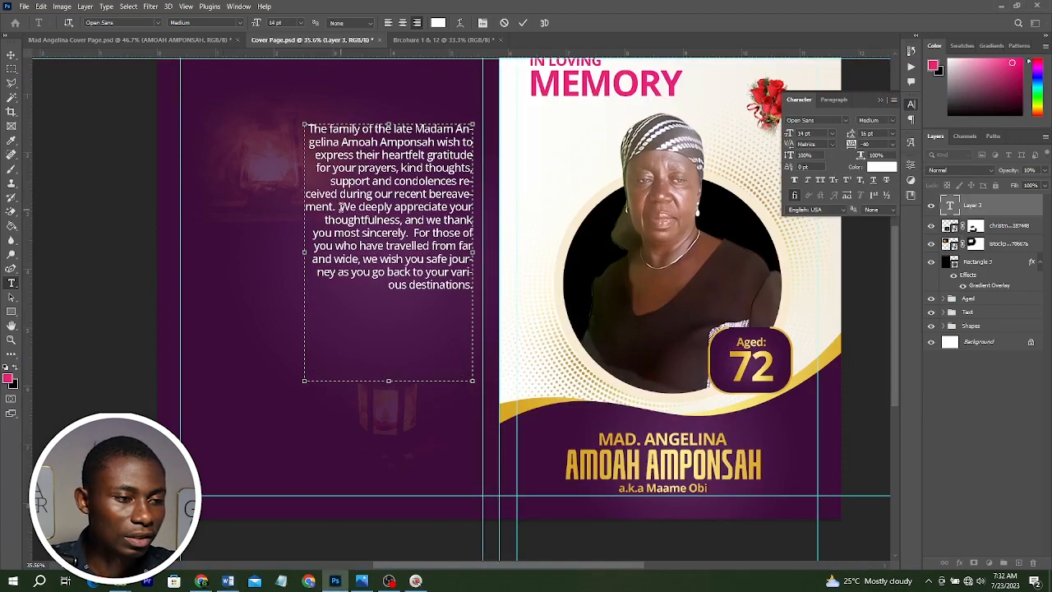
{"action": "key", "text": "Return"}
{"action": "key", "text": "Return"}
{"action": "left_click", "coordinate": [415, 259]}
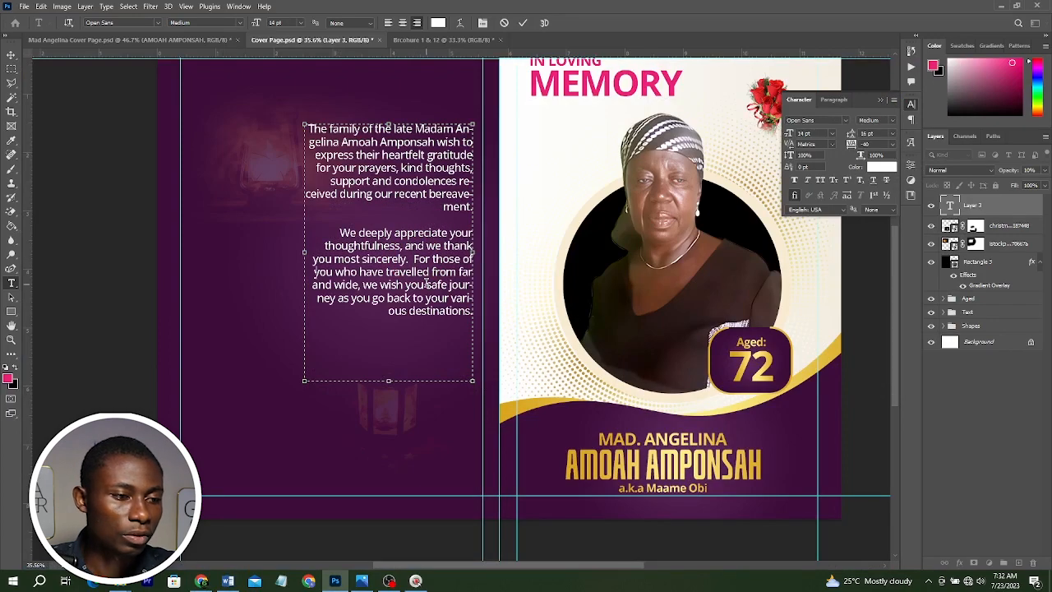
Split off the "For those of you" sentence as its own paragraph and shorten the text box to fit.
{"action": "key", "text": "Return"}
{"action": "key", "text": "Return"}
{"action": "left_click_drag", "start_coordinate": [387, 381], "coordinate": [394, 328]}
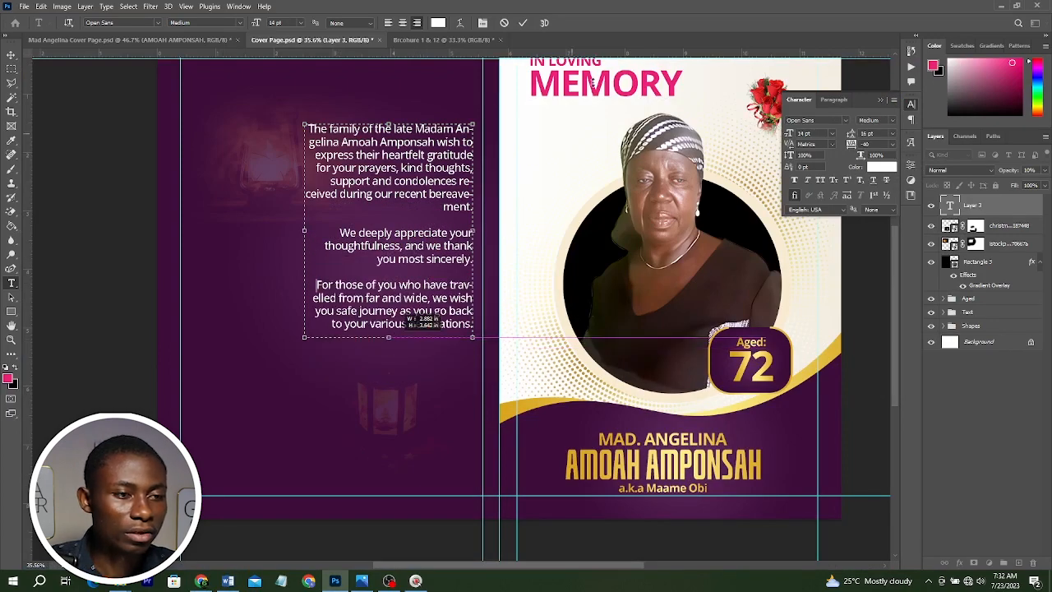
Paste the heading "APPRECIATION" from the Word document as a new text layer above the paragraph.
{"action": "left_click", "coordinate": [229, 581]}
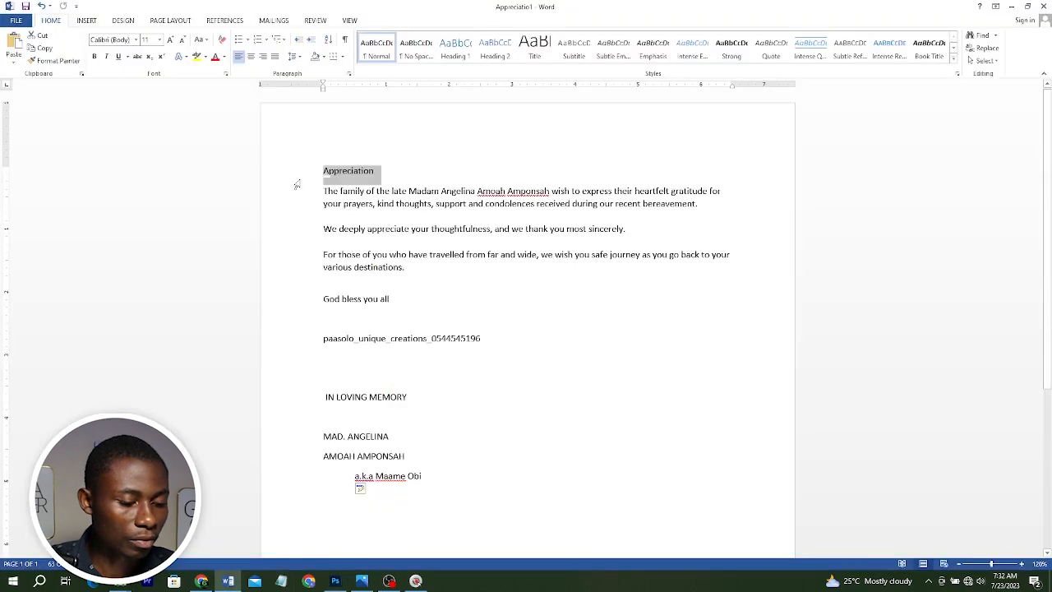
{"action": "key", "text": "alt+Tab"}
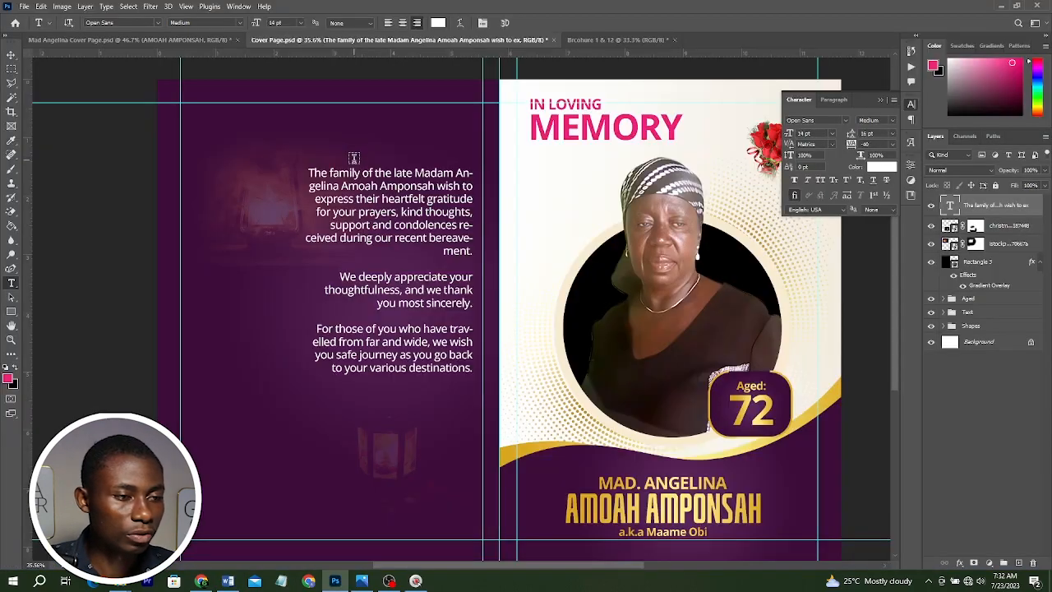
{"action": "left_click_drag", "start_coordinate": [354, 158], "coordinate": [316, 146]}
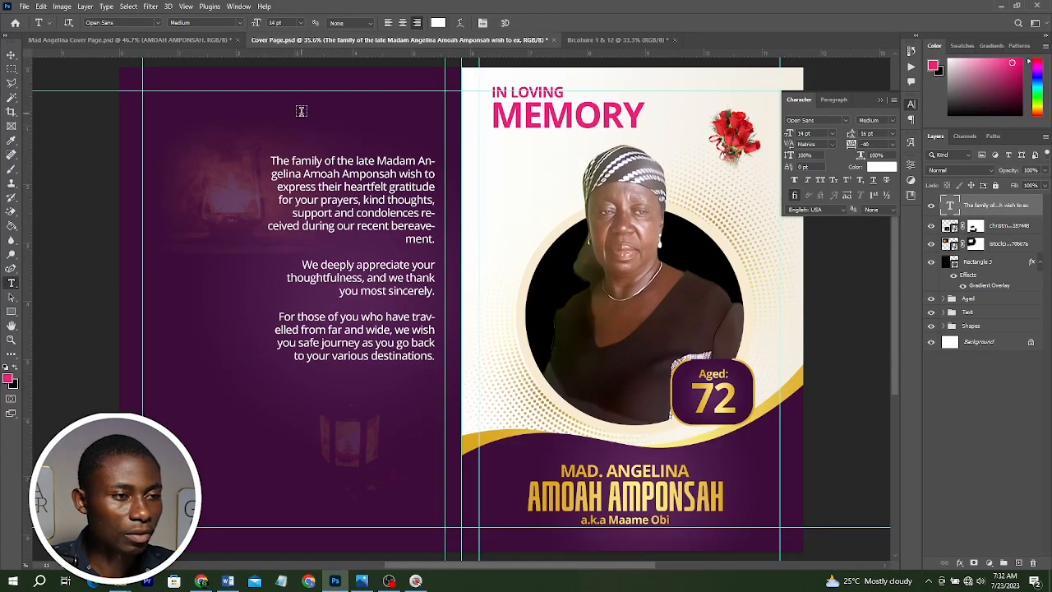
{"action": "left_click", "coordinate": [301, 111]}
{"action": "type", "text": "APPRECIATION"}
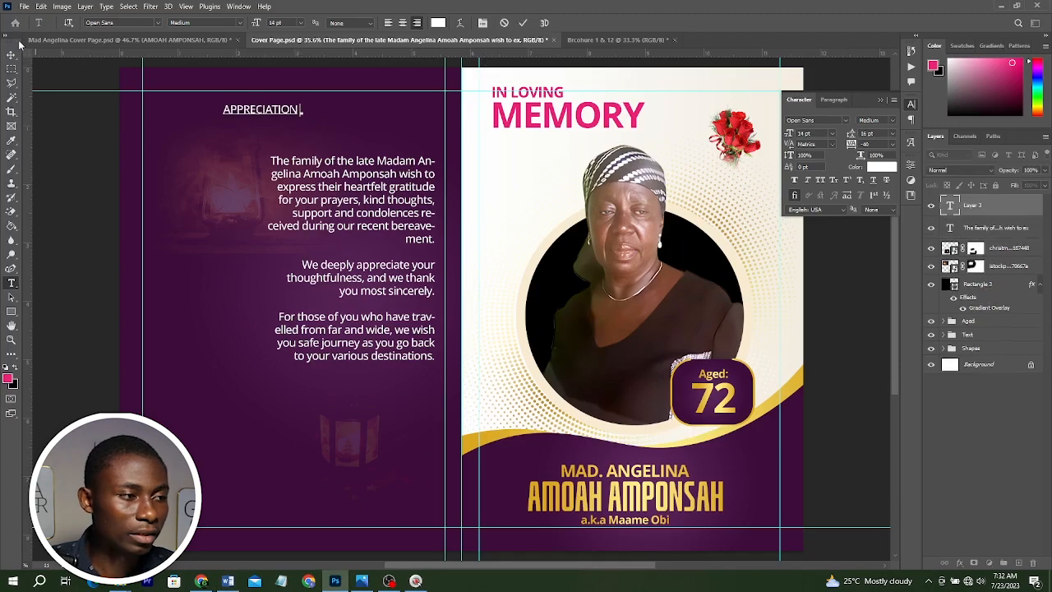
Move the APPRECIATION heading to align right above the paragraph and scale it up.
{"action": "key", "text": "ctrl+Return"}
{"action": "key", "text": "v"}
{"action": "left_click_drag", "start_coordinate": [253, 111], "coordinate": [390, 121]}
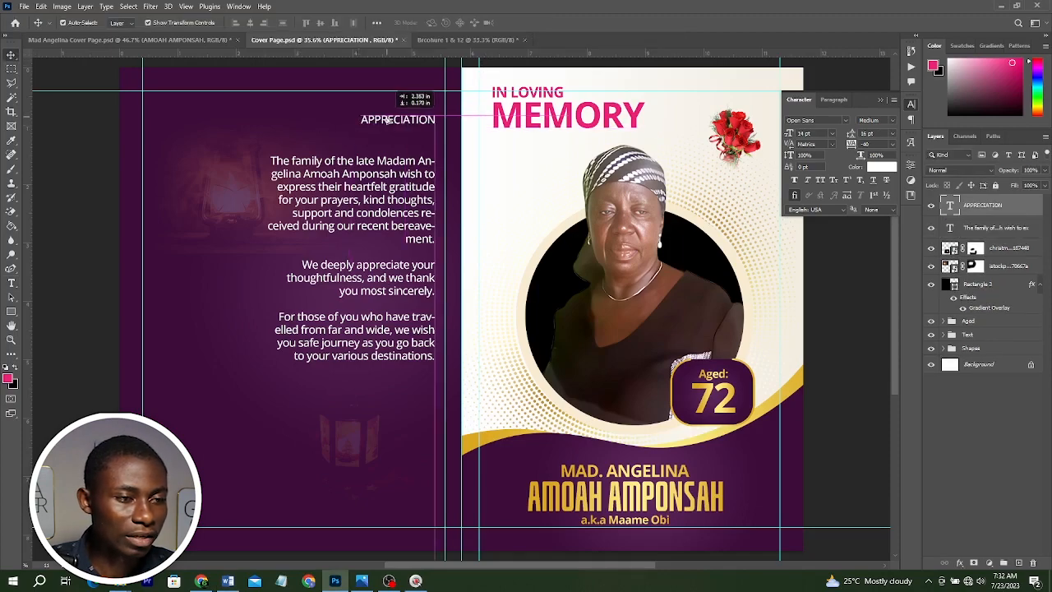
{"action": "key", "text": "ctrl+t"}
{"action": "left_click_drag", "start_coordinate": [248, 120], "coordinate": [296, 117]}
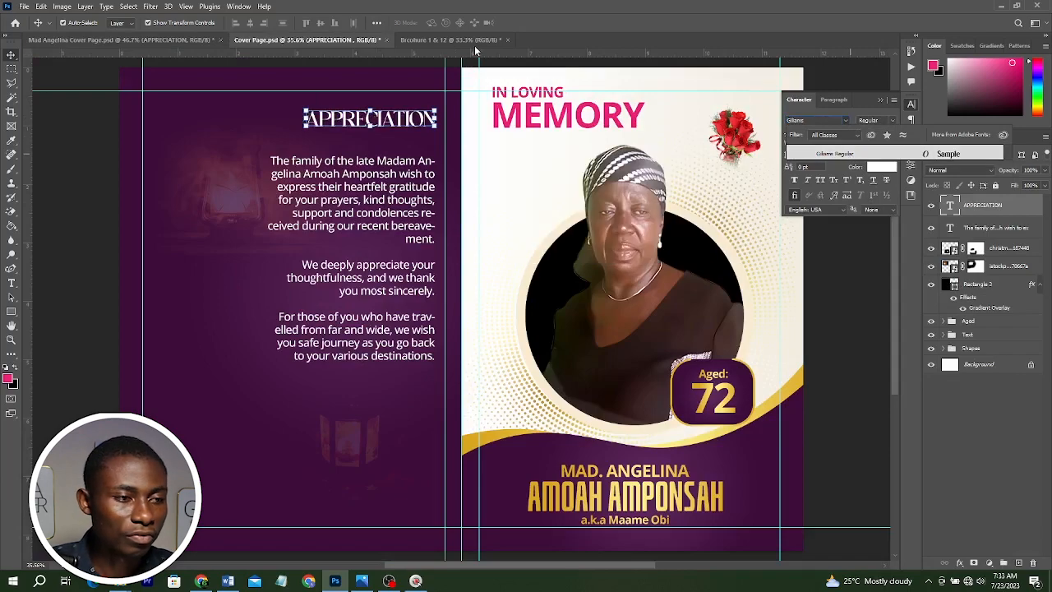
Set the heading's colour to the gold sampled from the Aged 72 badge.
{"action": "key", "text": "Escape"}
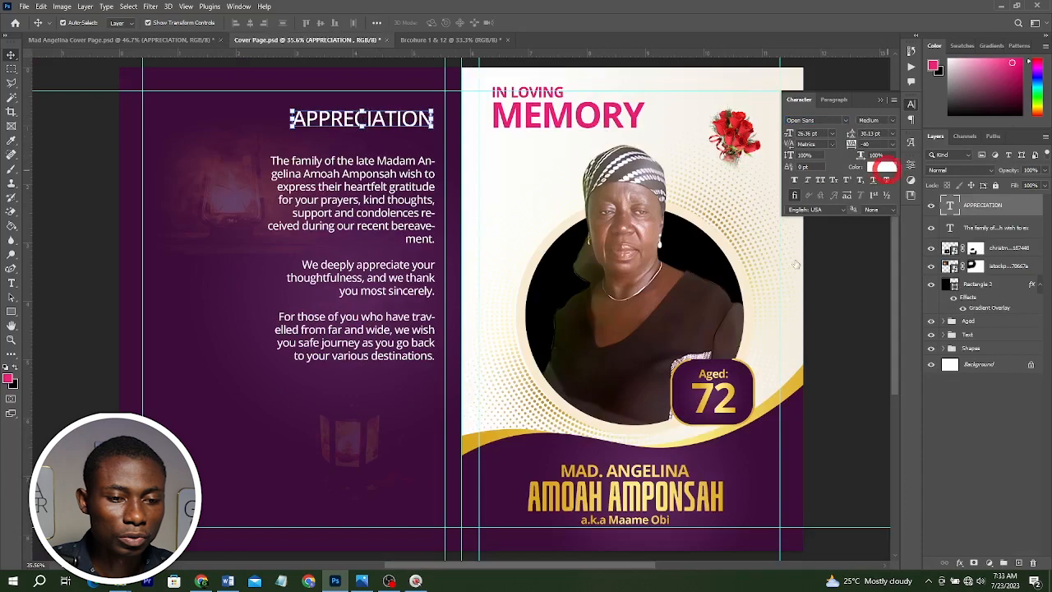
{"action": "left_click", "coordinate": [881, 166]}
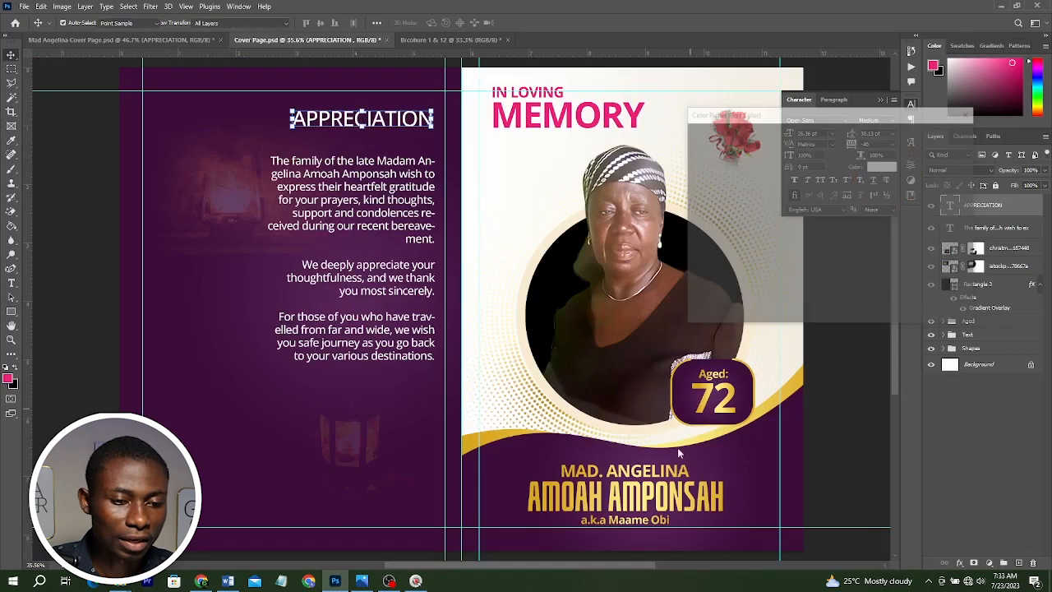
{"action": "left_click", "coordinate": [762, 409]}
{"action": "key", "text": "Return"}
Change the heading's font to Gilliams and enlarge it to span the paragraph width.
{"action": "left_click", "coordinate": [829, 120]}
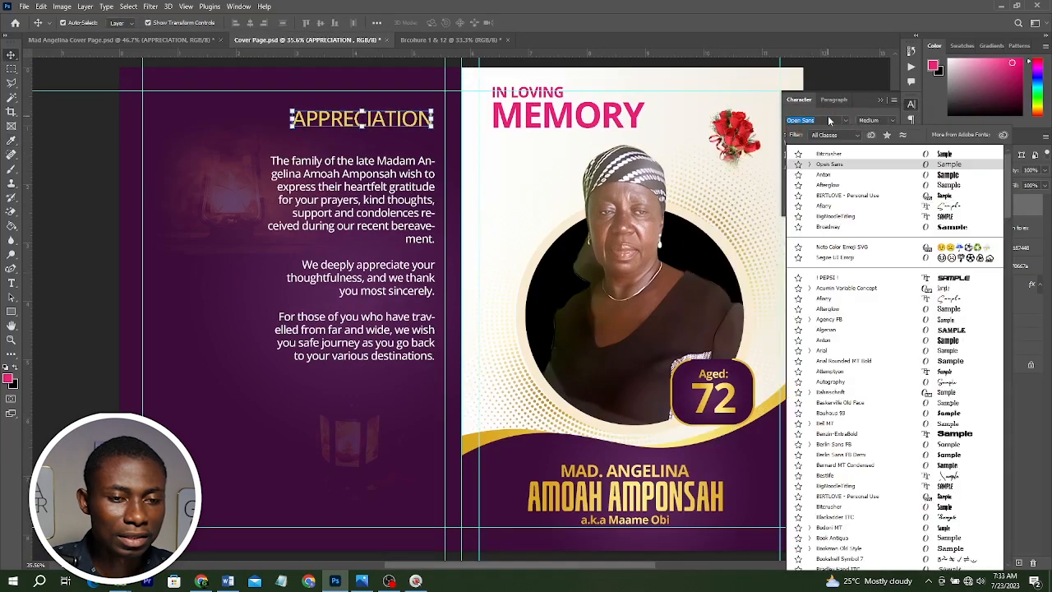
{"action": "left_click_drag", "start_coordinate": [305, 131], "coordinate": [260, 135]}
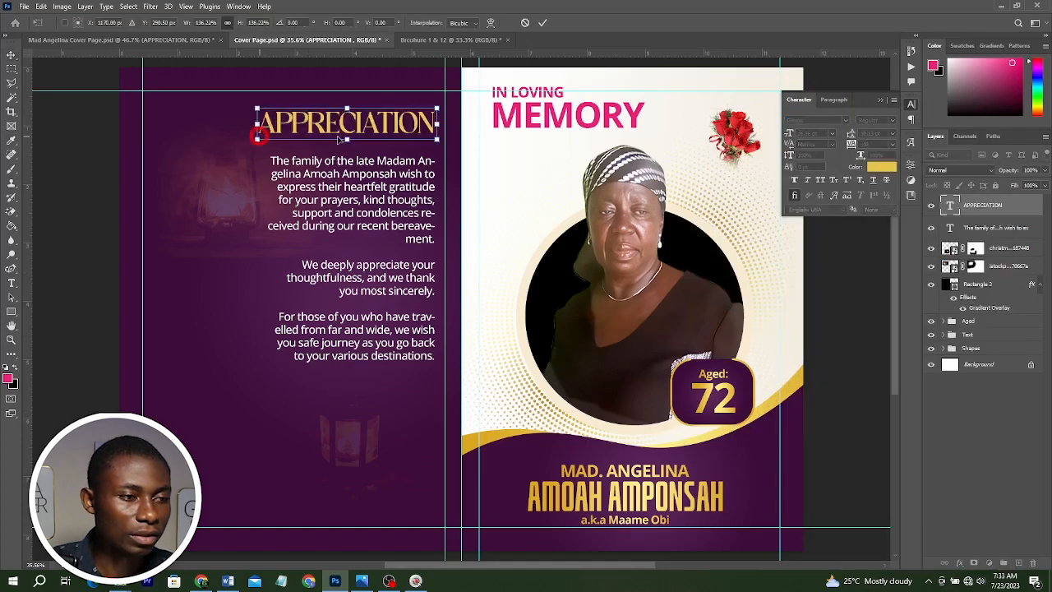
{"action": "key", "text": "Return"}
Set the appreciation paragraph's leading to 17 pt.
{"action": "left_click", "coordinate": [411, 197]}
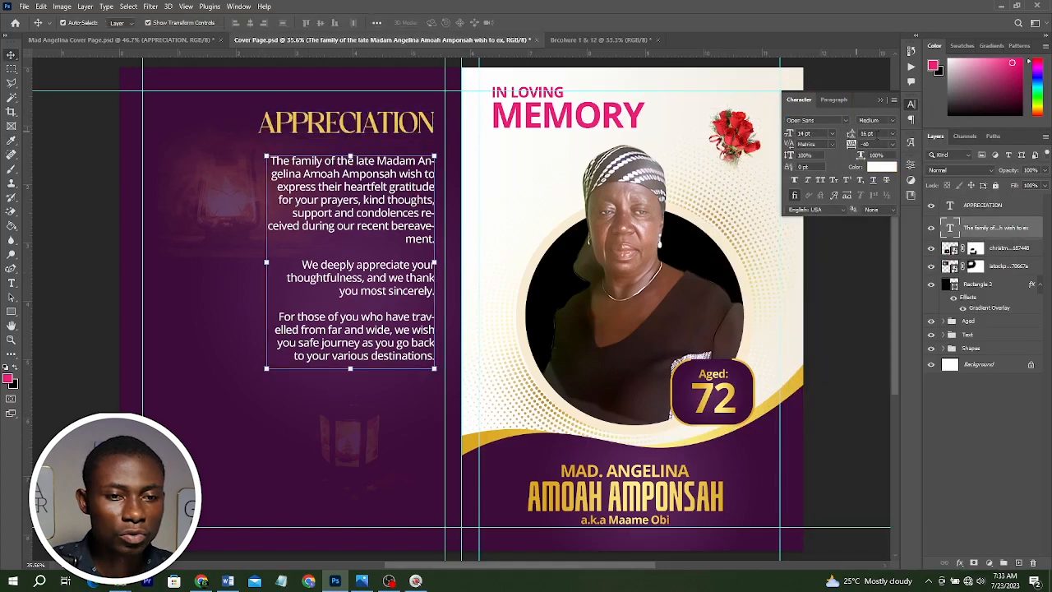
{"action": "left_click", "coordinate": [803, 133]}
{"action": "type", "text": "15"}
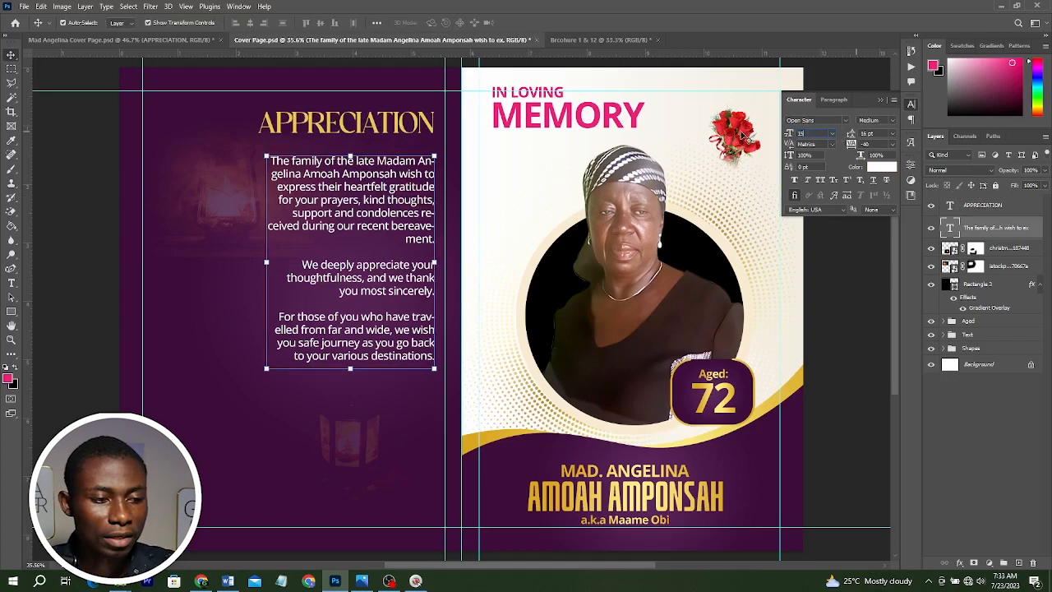
{"action": "key", "text": "Escape"}
Add a new text line "God bless you all" below the appreciation paragraph.
{"action": "key", "text": "t"}
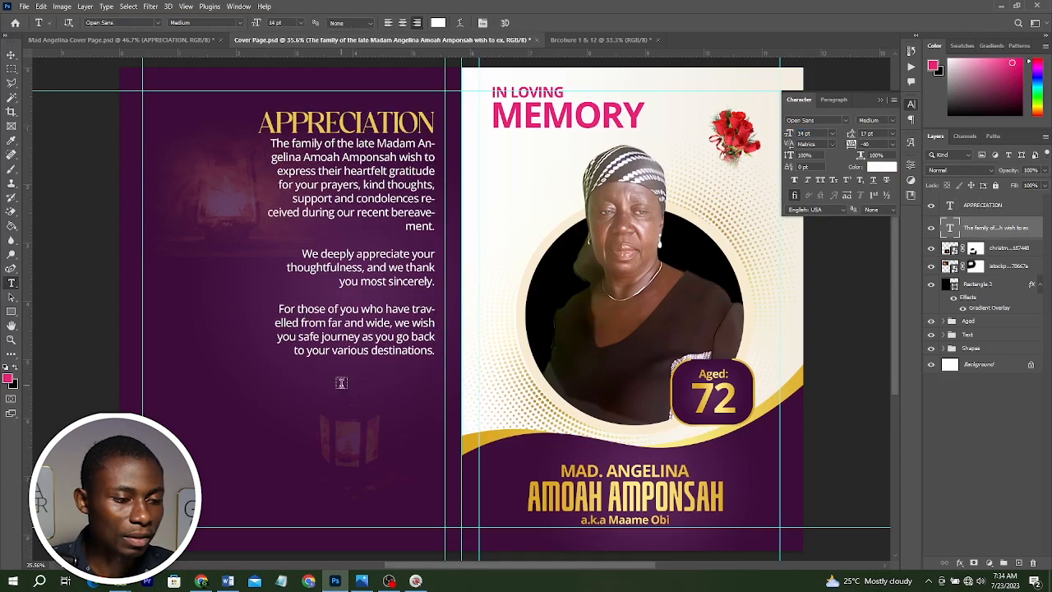
{"action": "left_click", "coordinate": [340, 403]}
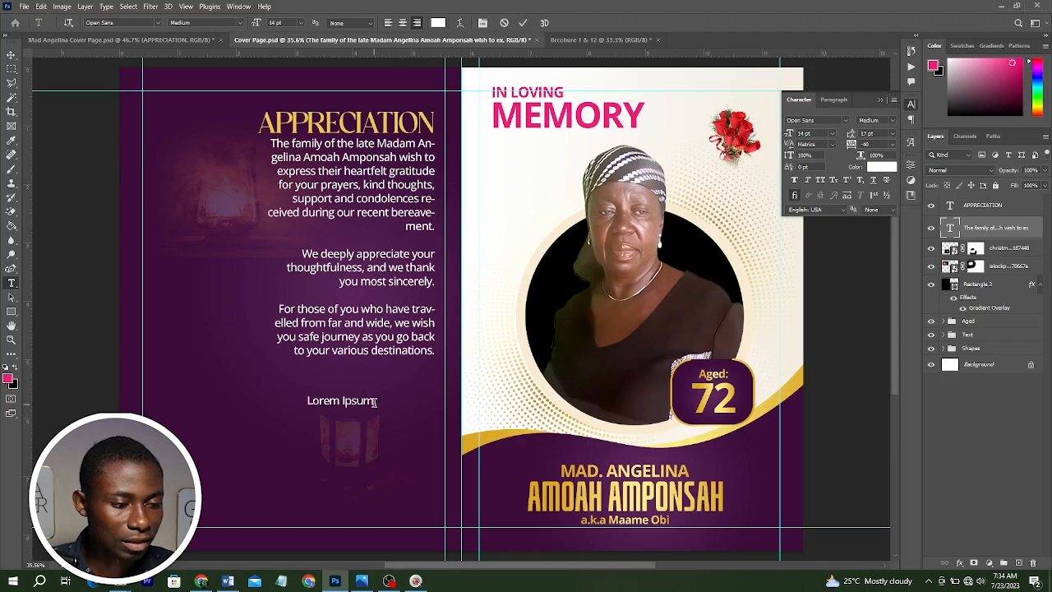
{"action": "type", "text": "God bless you all"}
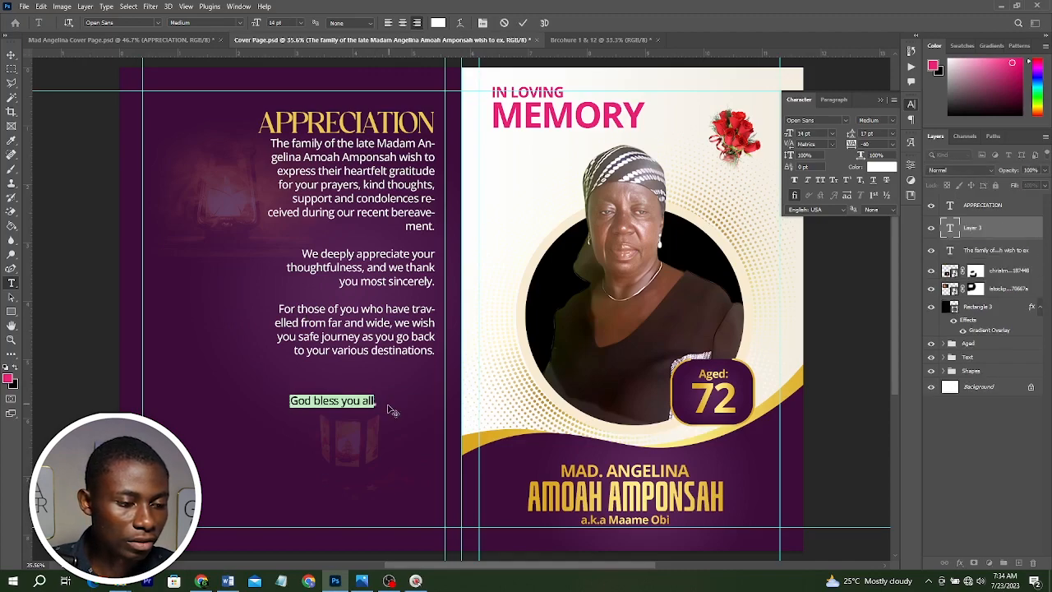
Set "God bless you all" to SemiBold Italic and place it right-aligned just below the paragraph.
{"action": "left_click", "coordinate": [890, 121]}
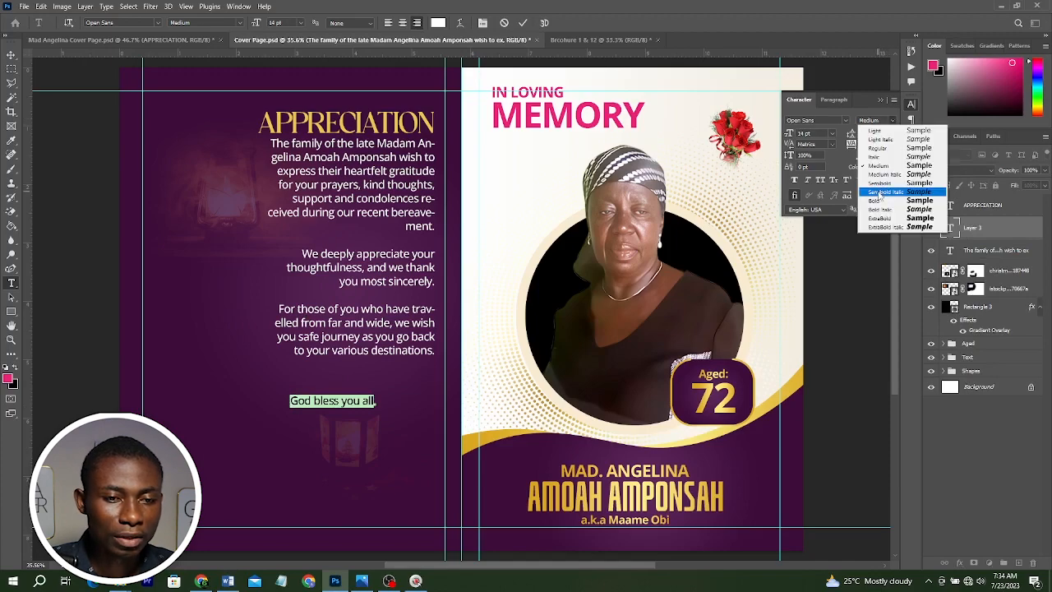
{"action": "left_click", "coordinate": [880, 192]}
{"action": "key", "text": "ctrl+Return"}
{"action": "left_click_drag", "start_coordinate": [376, 395], "coordinate": [399, 391]}
{"action": "key", "text": "Return"}
{"action": "left_click", "coordinate": [391, 337], "text": "shift"}
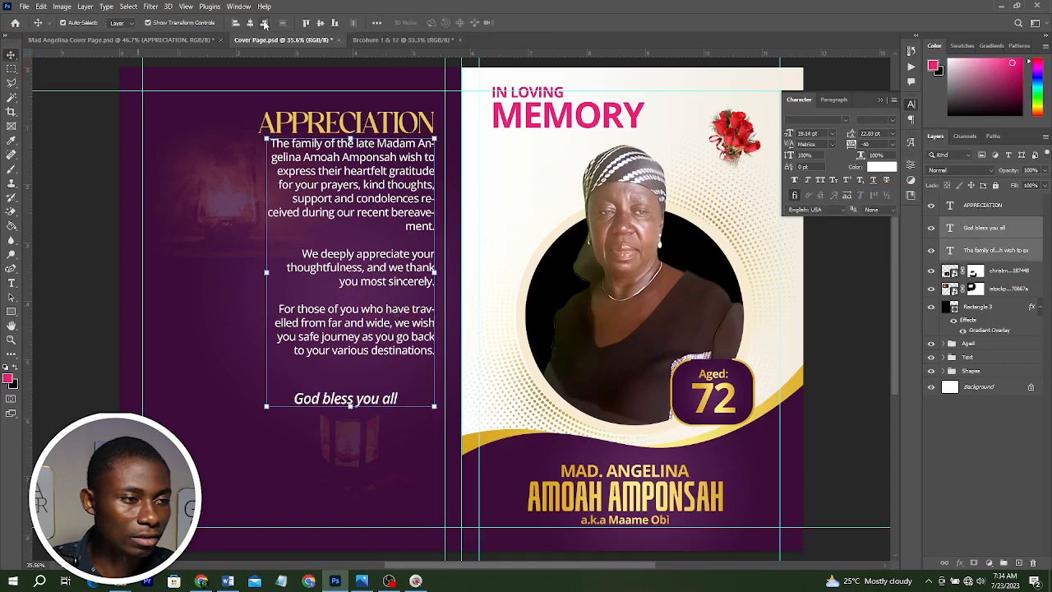
{"action": "left_click_drag", "start_coordinate": [359, 399], "coordinate": [395, 384]}
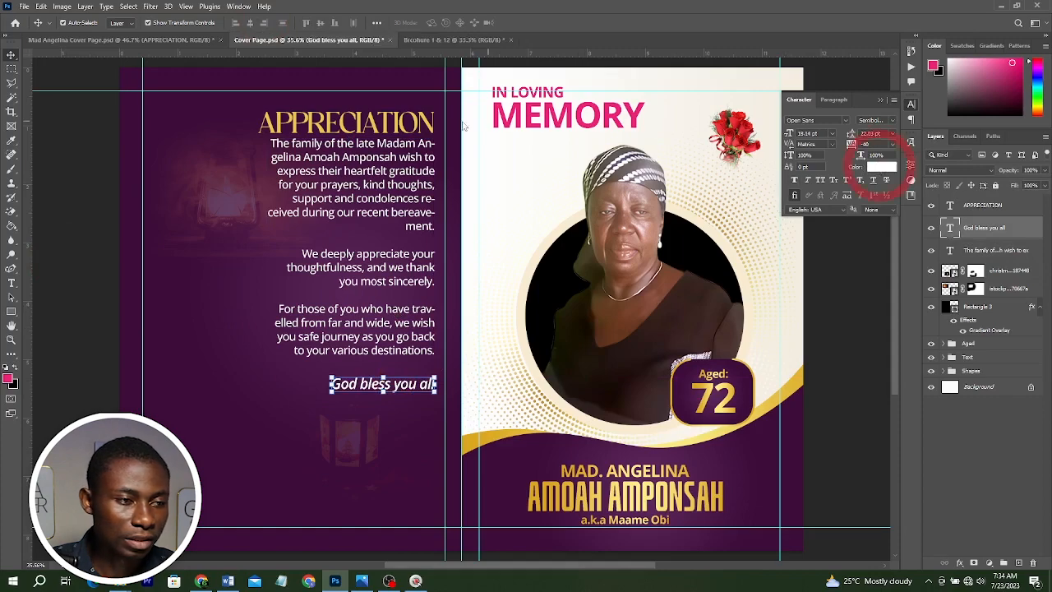
Colour "God bless you all" with the heading's gold and underline it.
{"action": "left_click", "coordinate": [879, 167]}
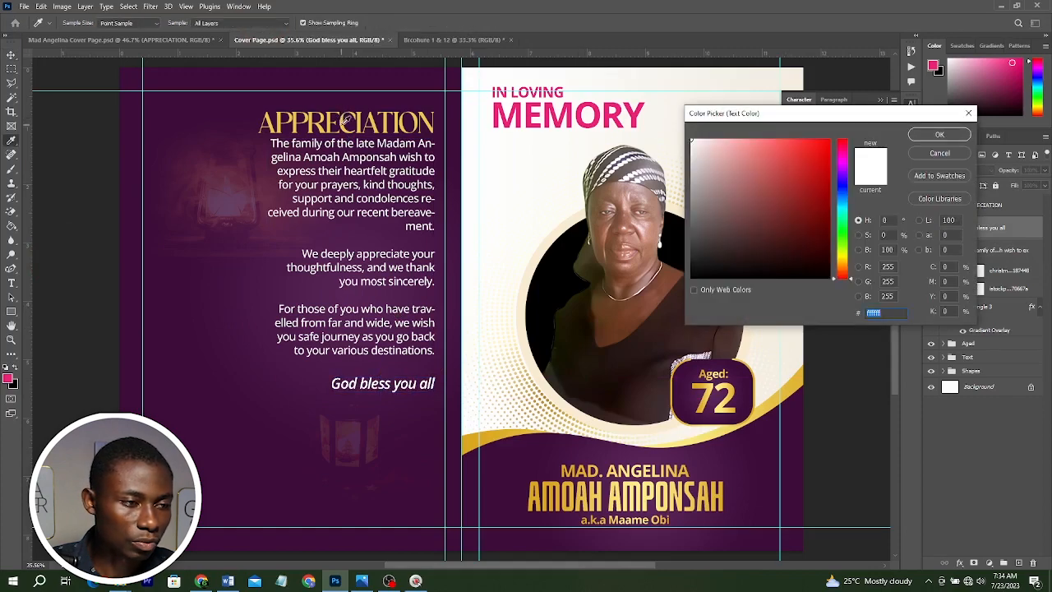
{"action": "left_click", "coordinate": [342, 119]}
{"action": "key", "text": "Return"}
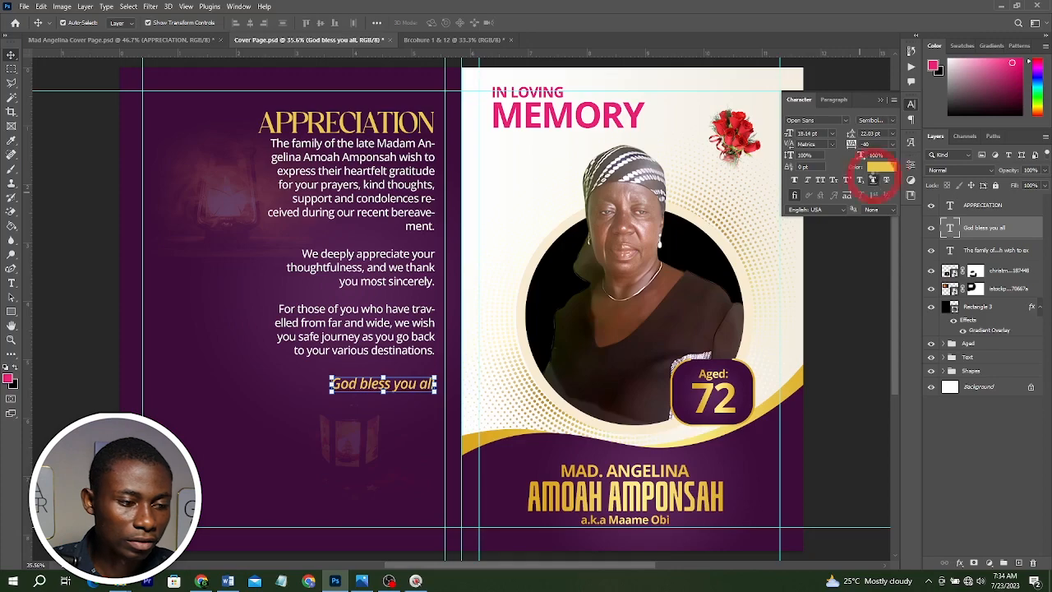
{"action": "left_click", "coordinate": [873, 179]}
{"action": "left_click", "coordinate": [847, 287]}
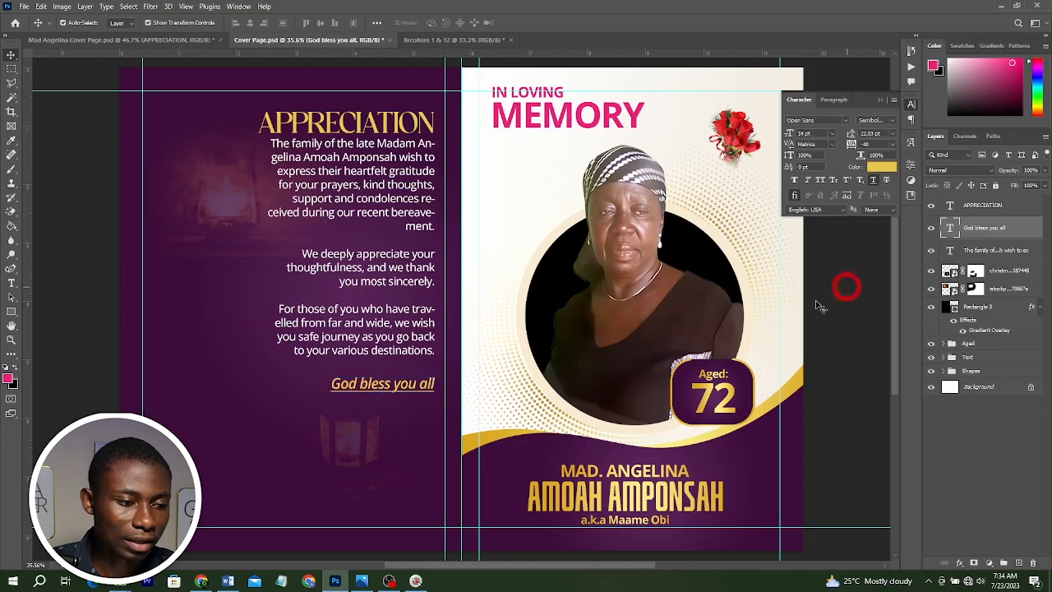
Drag in a photo of the woman and place it at the back panel's lower-left corner.
{"action": "scroll", "coordinate": [552, 369], "scroll_direction": "down", "scroll_amount": 3}
{"action": "scroll", "coordinate": [329, 353], "scroll_direction": "up", "scroll_amount": 4}
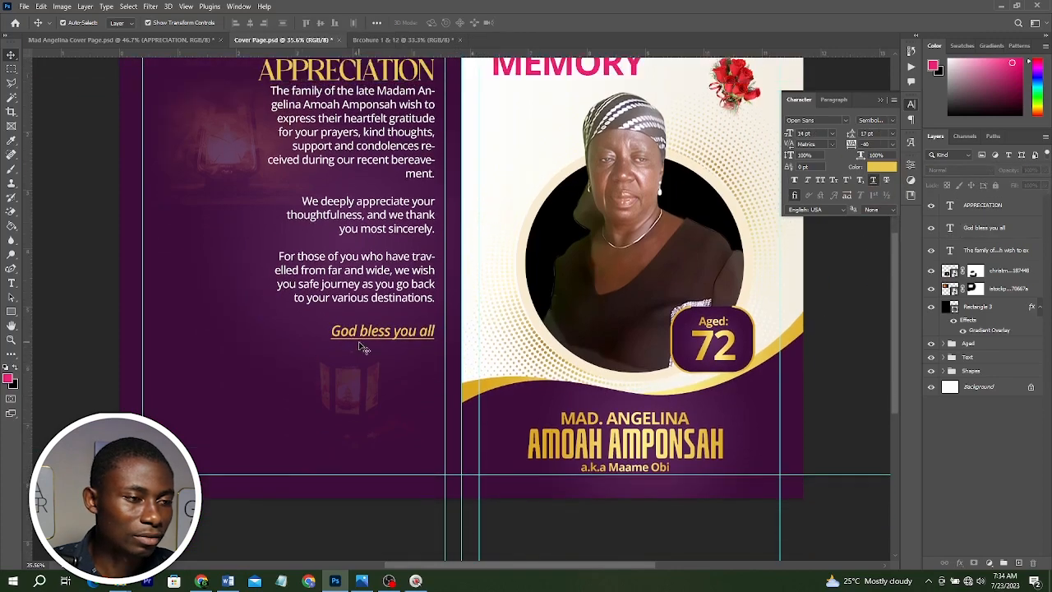
{"action": "scroll", "coordinate": [367, 386], "scroll_direction": "down", "scroll_amount": 3}
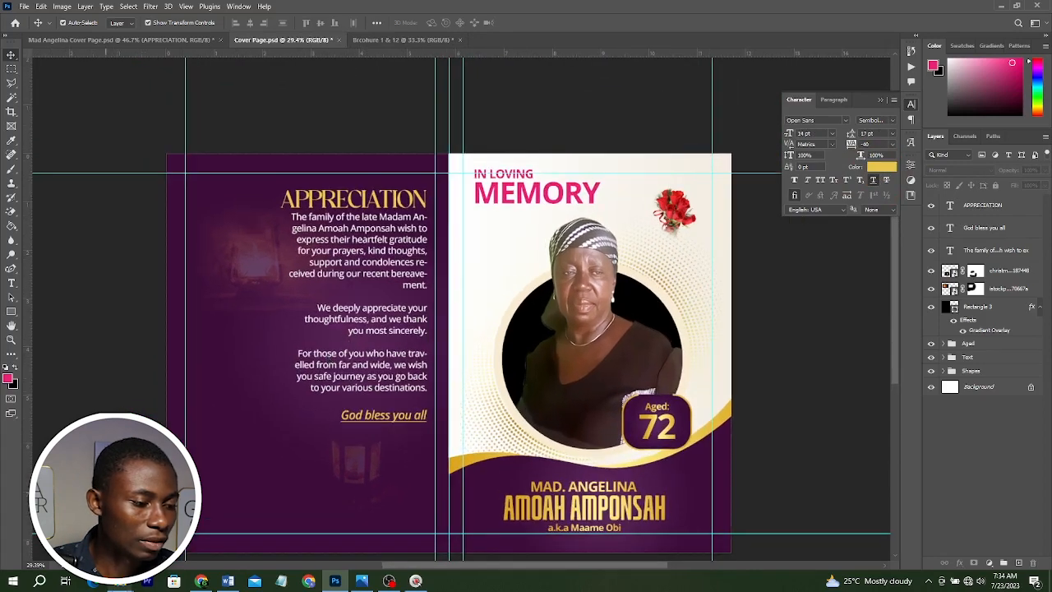
{"action": "mouse_move", "coordinate": [120, 580]}
{"action": "left_click", "coordinate": [62, 538]}
{"action": "left_click_drag", "start_coordinate": [338, 131], "coordinate": [227, 496]}
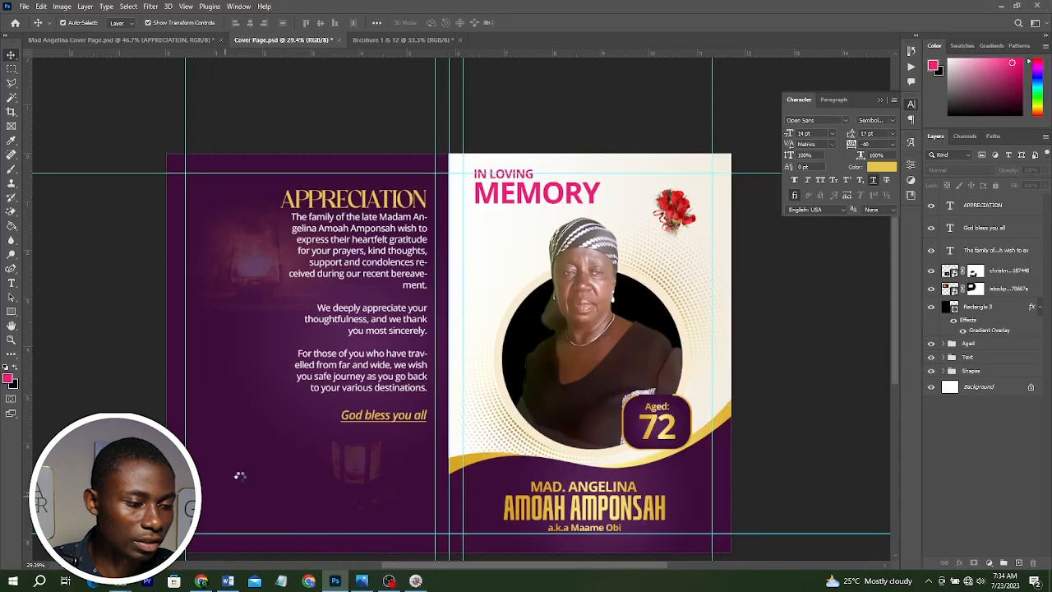
{"action": "left_click_drag", "start_coordinate": [499, 345], "coordinate": [311, 431]}
{"action": "key", "text": "Return"}
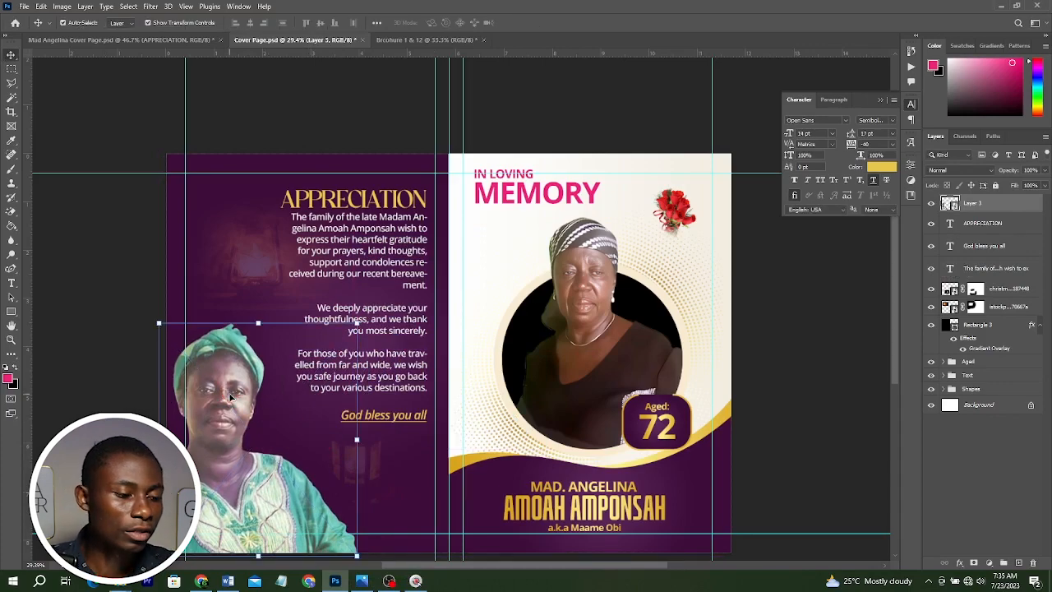
Nudge the photo slightly right and up within the panel.
{"action": "key", "text": "shift+Right"}
{"action": "key", "text": "shift+Right"}
{"action": "key", "text": "shift+Up"}
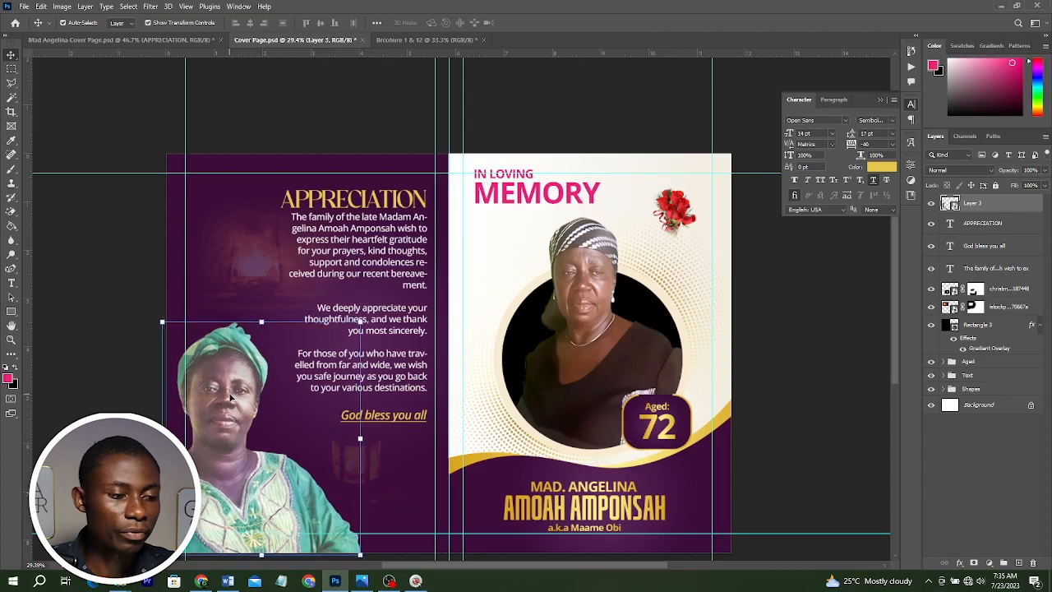
{"action": "scroll", "coordinate": [252, 359], "scroll_direction": "down", "scroll_amount": 1}
{"action": "left_click", "coordinate": [569, 530]}
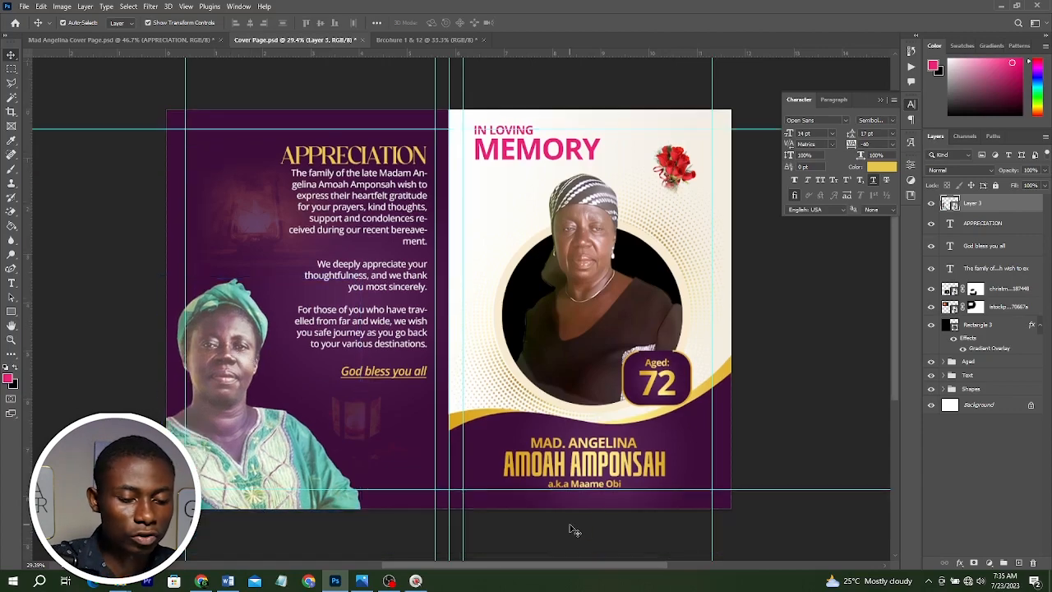
{"action": "key", "text": "ctrl+0"}
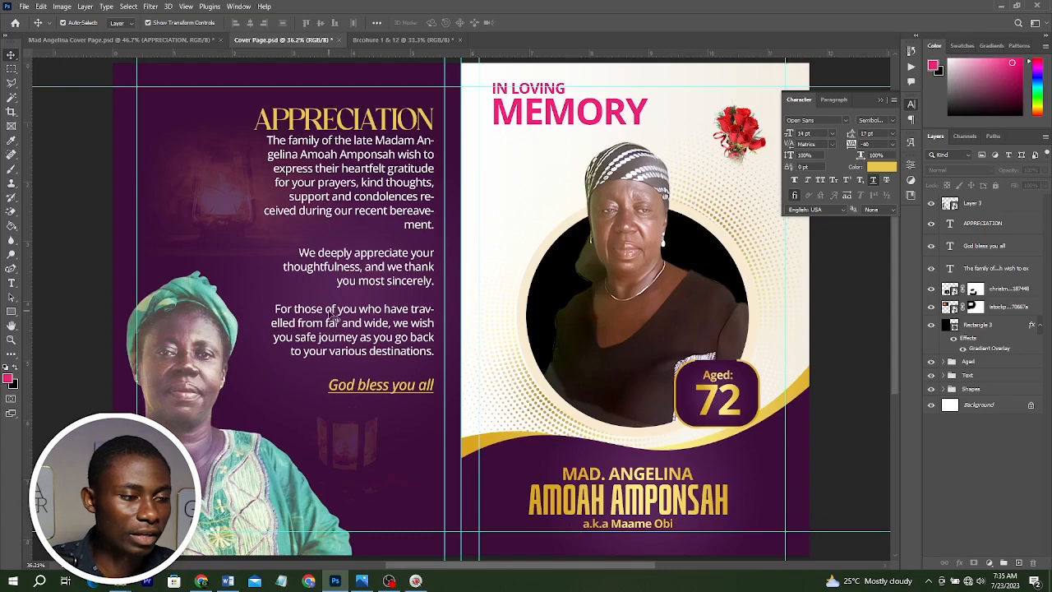
Paste the designer's credit line with phone number below "God bless you all" and compare with the reference cover design.
{"action": "left_click", "coordinate": [228, 581]}
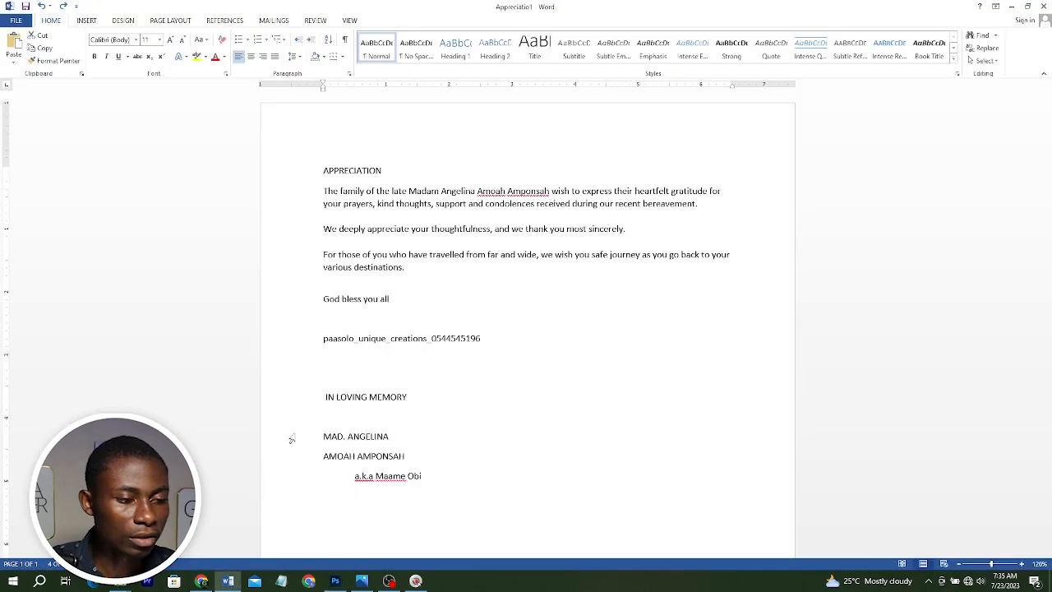
{"action": "left_click", "coordinate": [300, 350]}
{"action": "key", "text": "ctrl+c"}
{"action": "key", "text": "alt+Tab"}
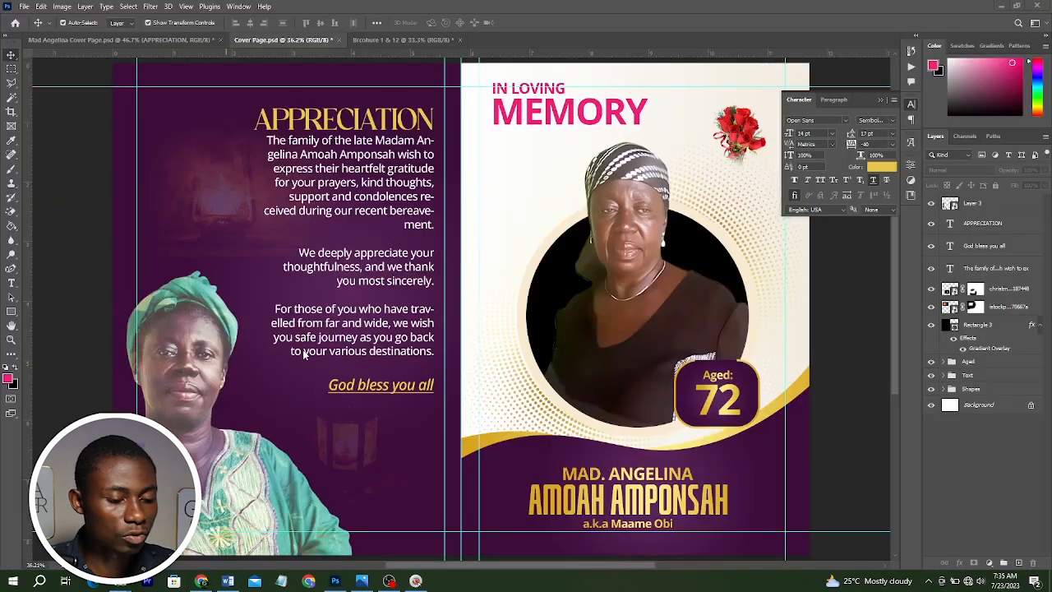
{"action": "key", "text": "ctrl+v"}
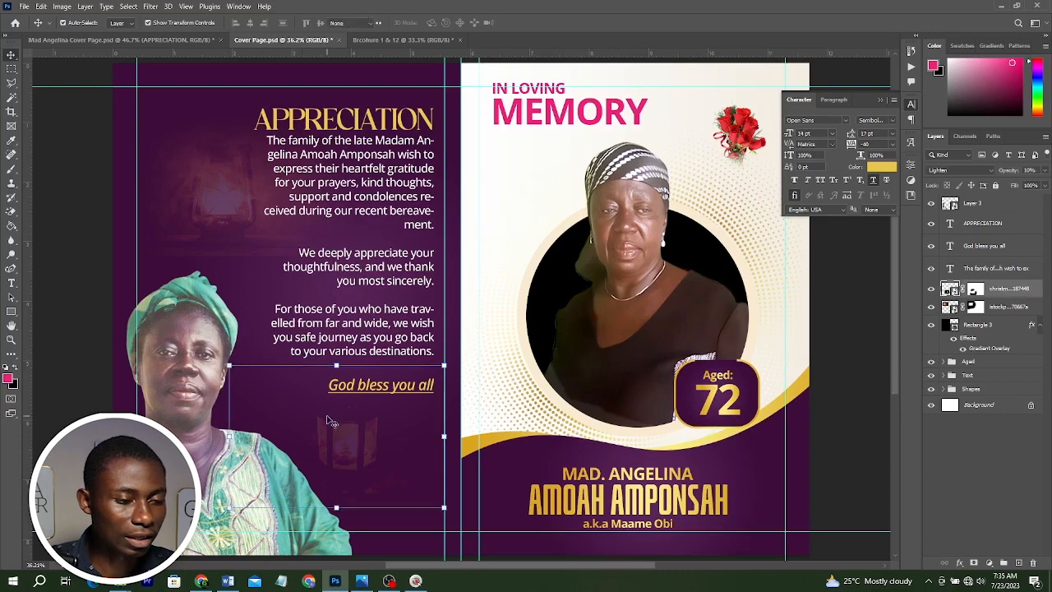
{"action": "scroll", "coordinate": [487, 264], "scroll_direction": "down", "scroll_amount": 2}
{"action": "scroll", "coordinate": [487, 264], "scroll_direction": "up", "scroll_amount": 1}
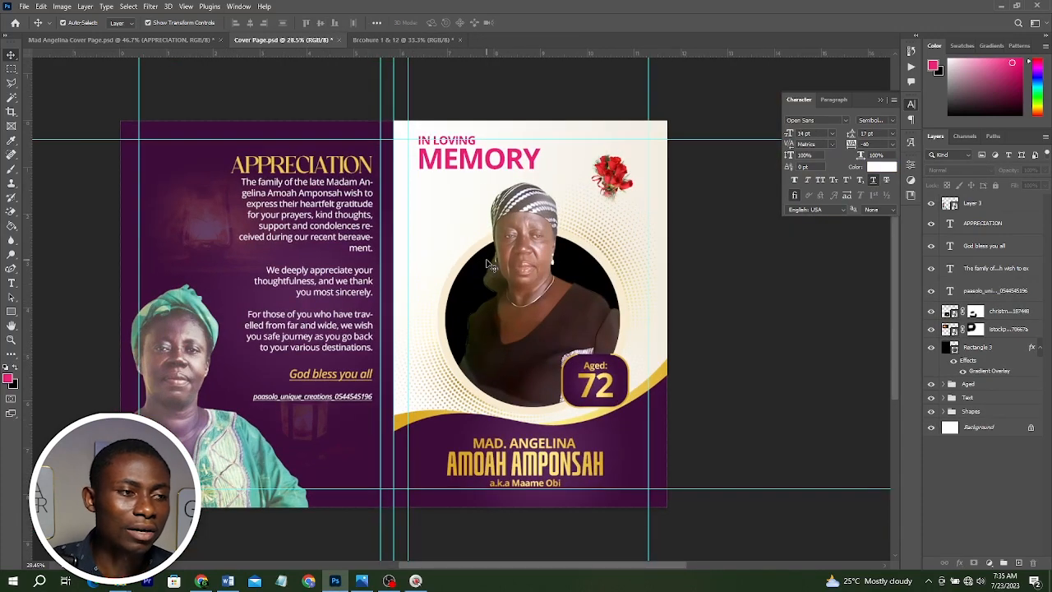
{"action": "left_click", "coordinate": [161, 38]}
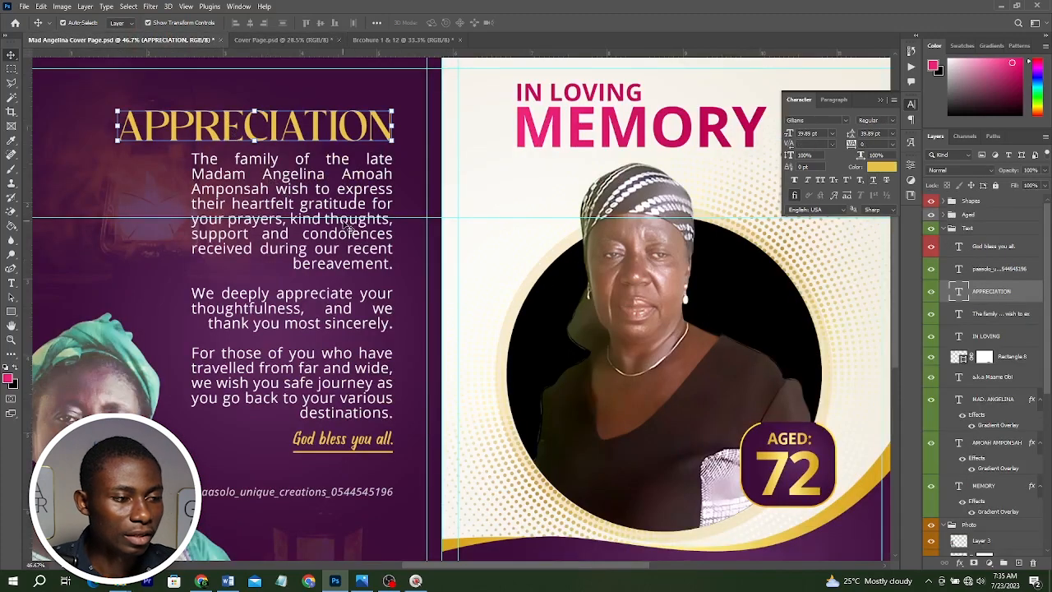
{"action": "scroll", "coordinate": [347, 227], "scroll_direction": "down", "scroll_amount": 2}
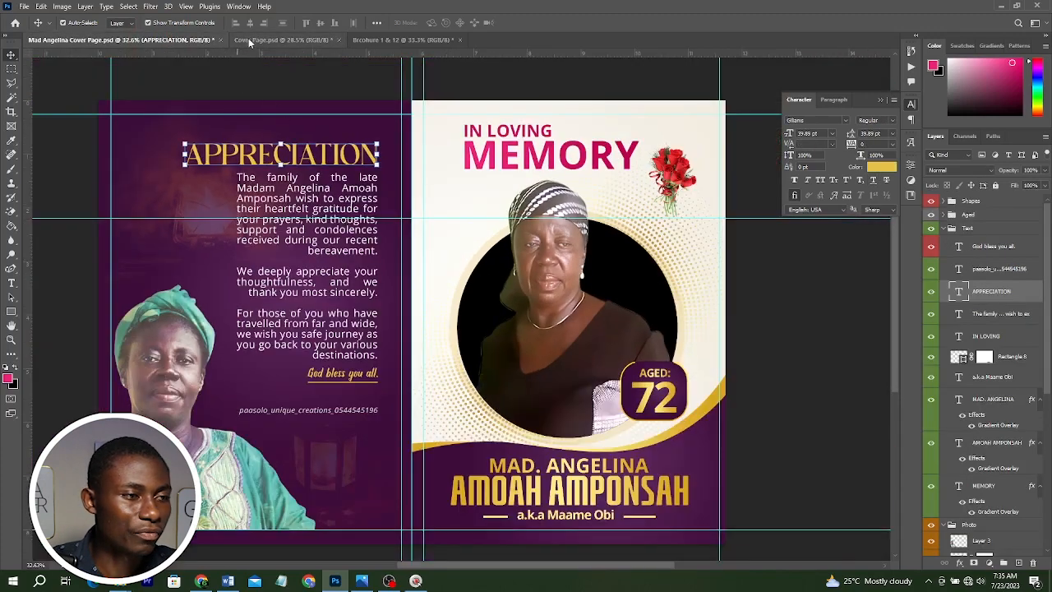
In the cover page document, justify the appreciation body text with the last line justified and turn off hyphenation.
{"action": "left_click", "coordinate": [250, 43]}
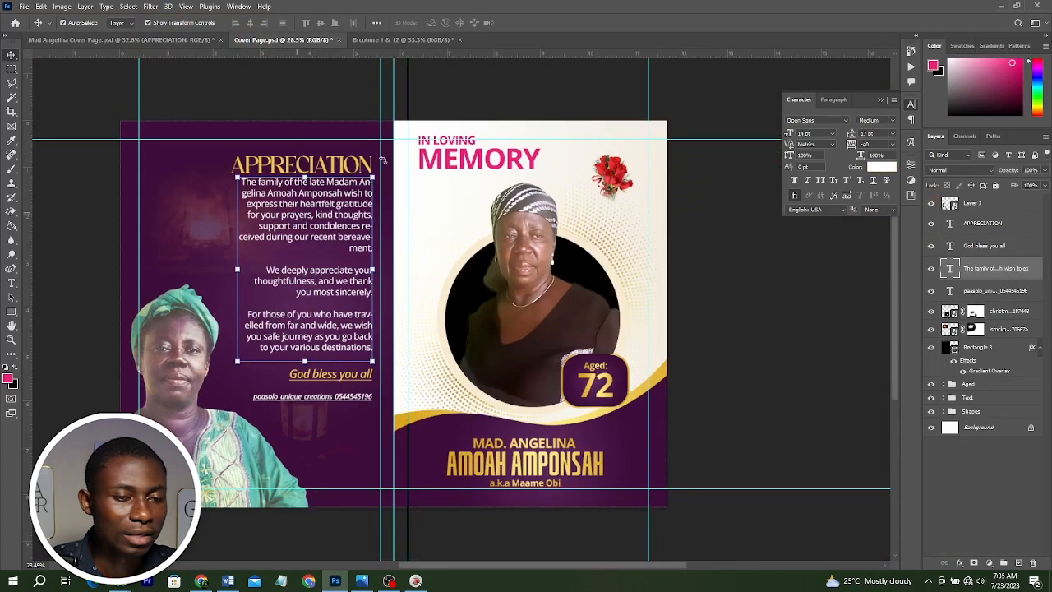
{"action": "left_click", "coordinate": [834, 99]}
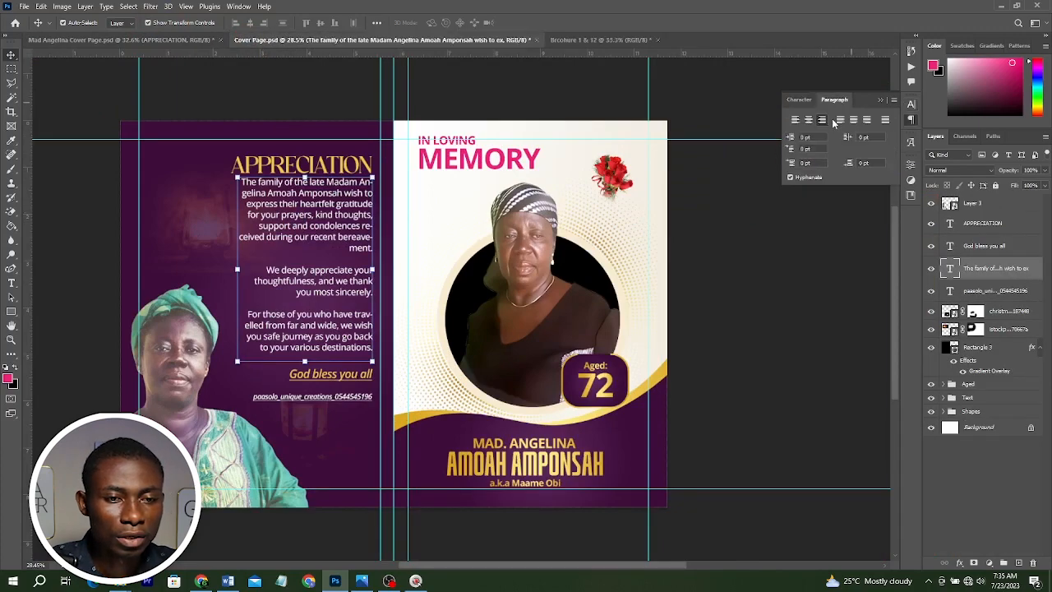
{"action": "left_click", "coordinate": [884, 120]}
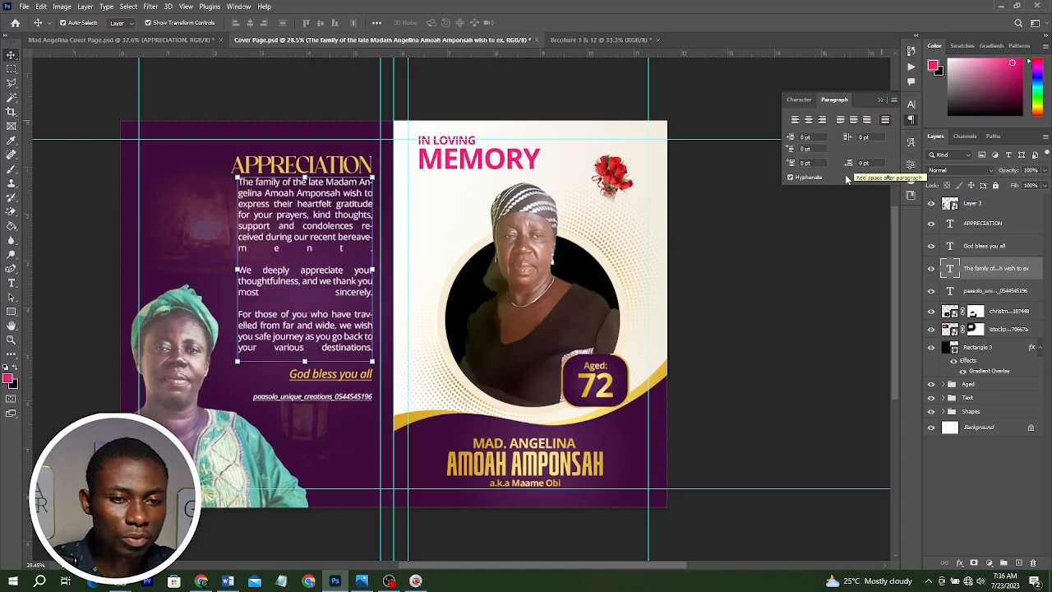
{"action": "left_click", "coordinate": [805, 178]}
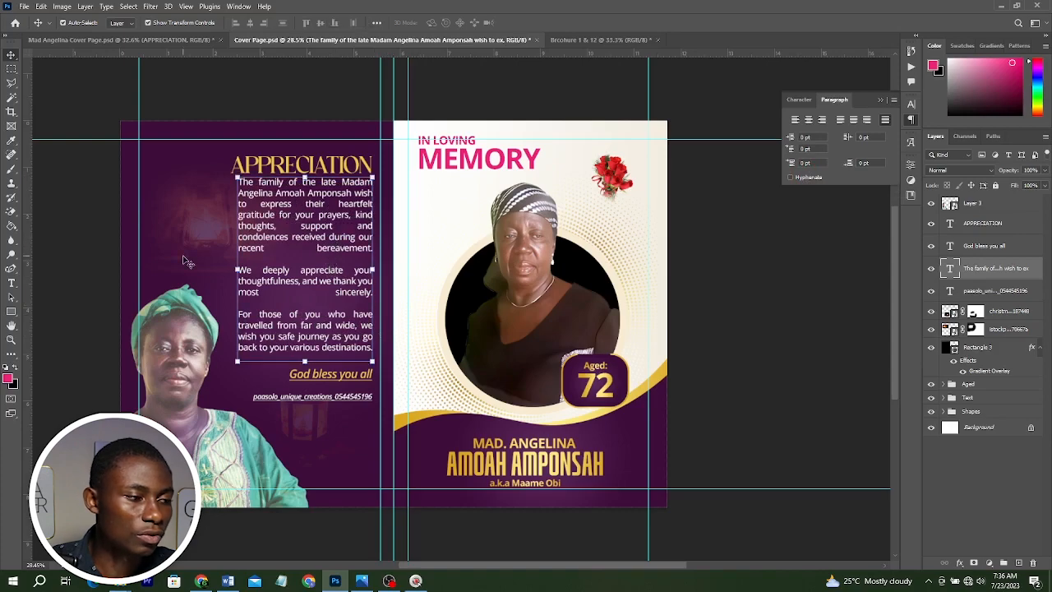
Tighten the tracking of the whole appreciation body text slightly.
{"action": "left_click", "coordinate": [10, 282]}
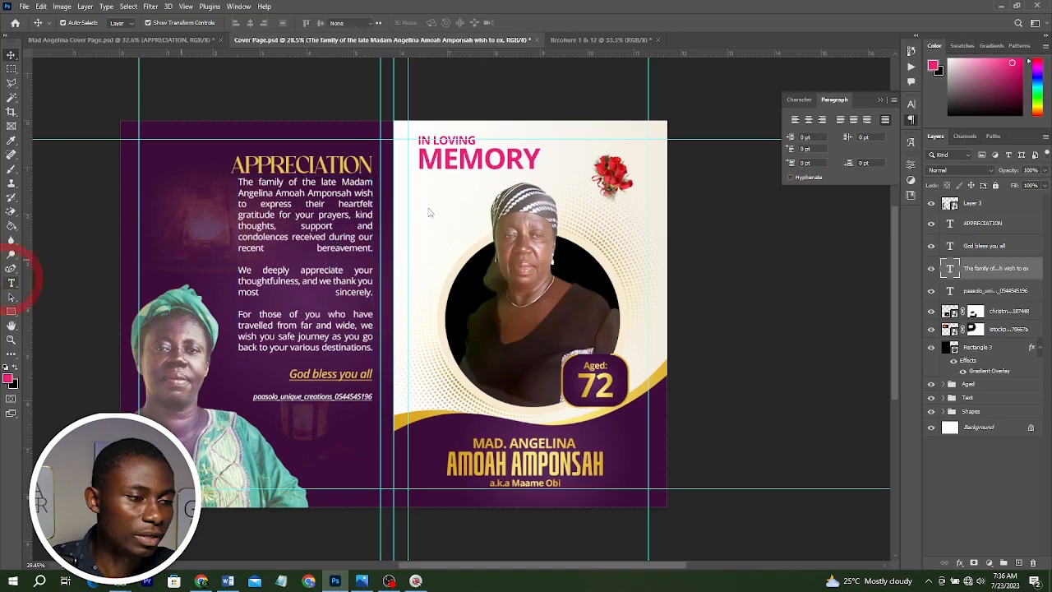
{"action": "left_click", "coordinate": [333, 203]}
{"action": "key", "text": "ctrl+a"}
{"action": "key", "text": "alt+Left"}
{"action": "key", "text": "alt+Left"}
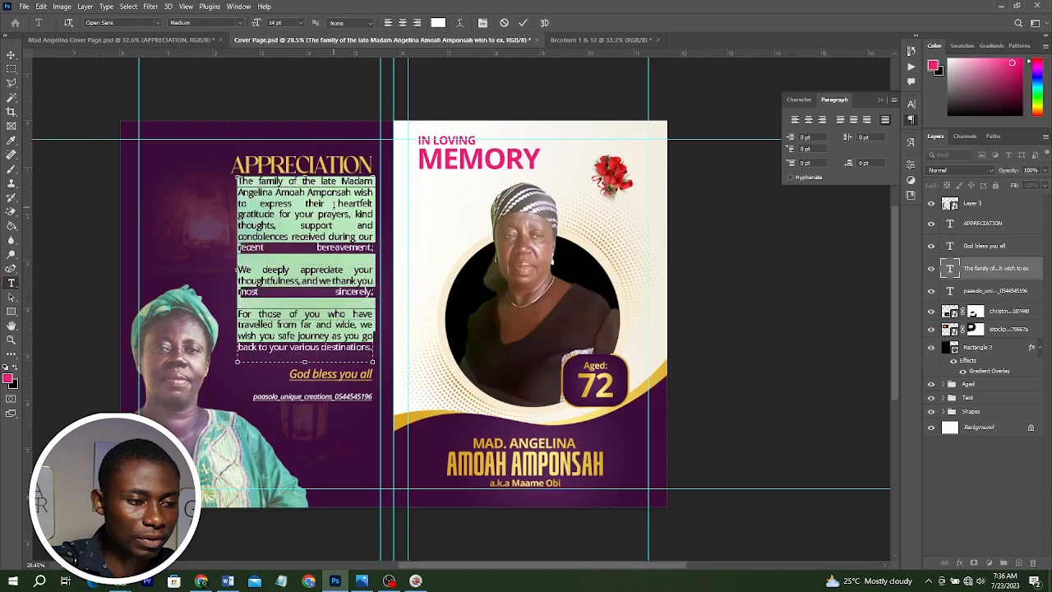
{"action": "key", "text": "alt+Left"}
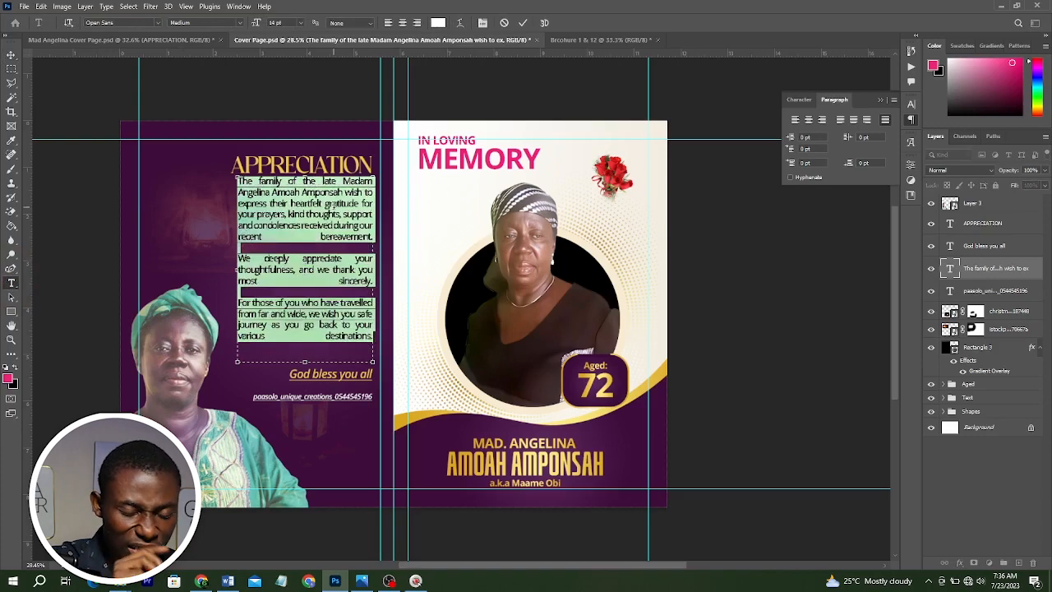
{"action": "key", "text": "alt+Right"}
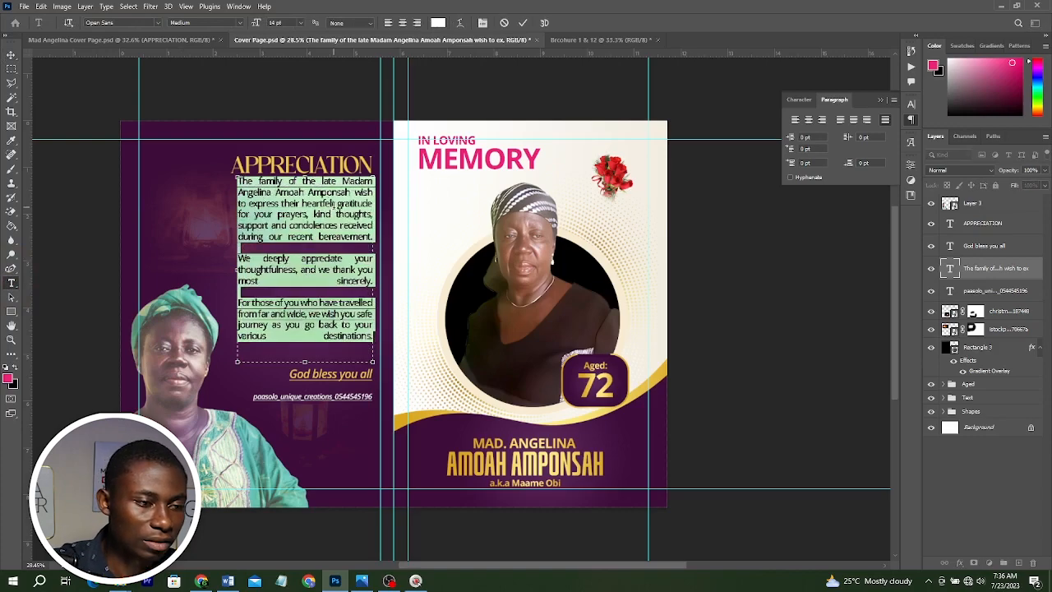
{"action": "key", "text": "alt+space"}
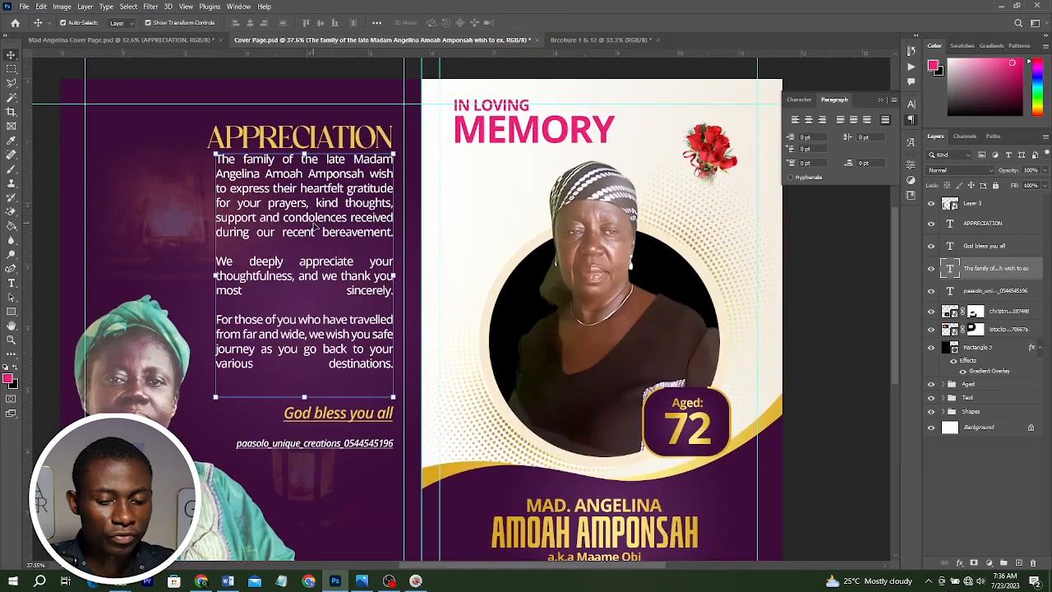
{"action": "key", "text": "Down"}
{"action": "key", "text": "Down"}
{"action": "key", "text": "Down"}
{"action": "key", "text": "Down"}
{"action": "key", "text": "Down"}
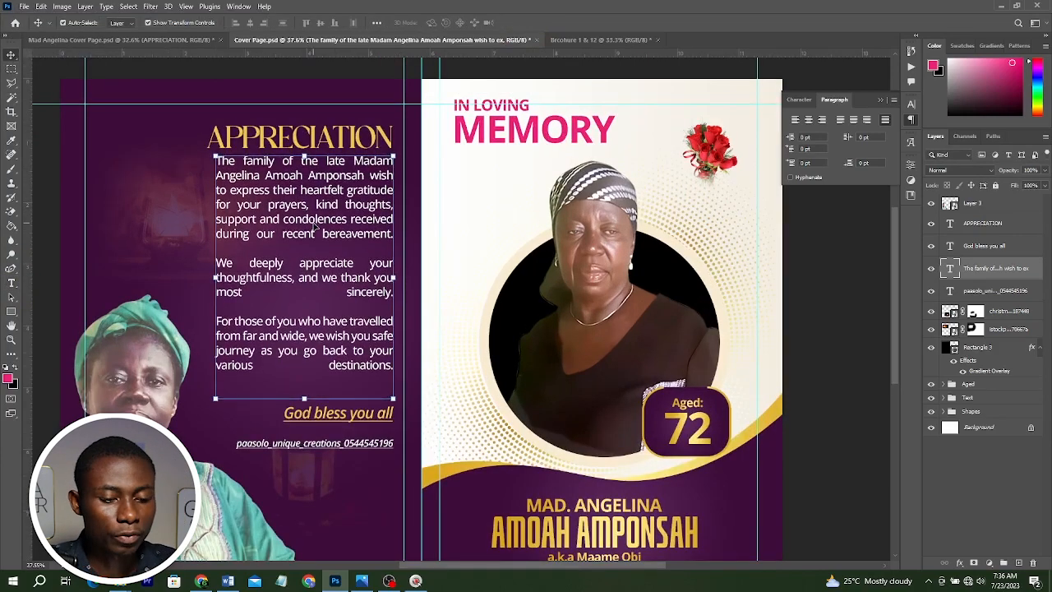
{"action": "scroll", "coordinate": [316, 230], "scroll_direction": "down", "scroll_amount": 1}
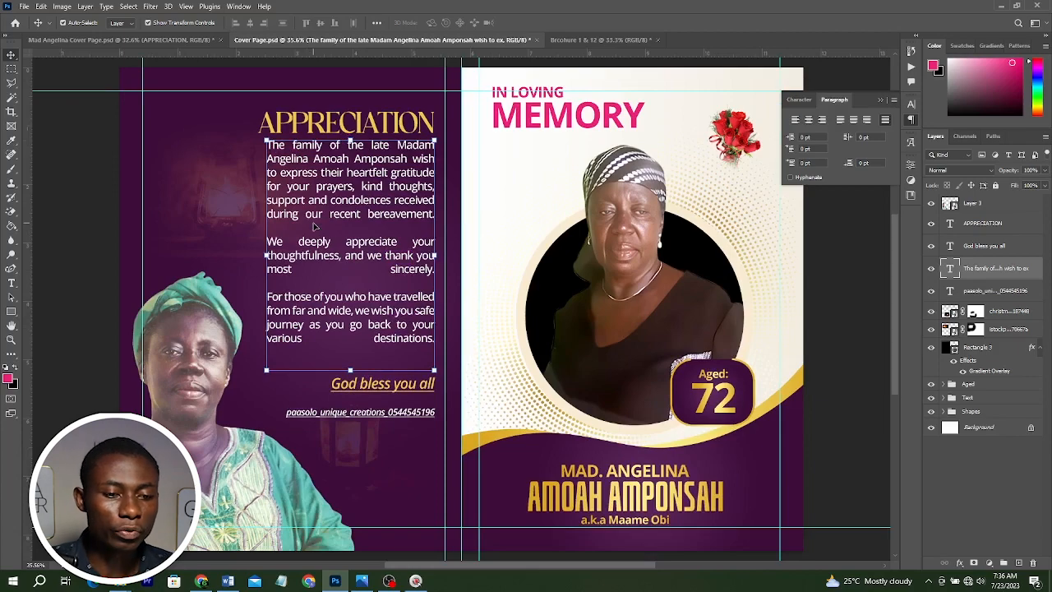
{"action": "scroll", "coordinate": [383, 245], "scroll_direction": "down", "scroll_amount": 2}
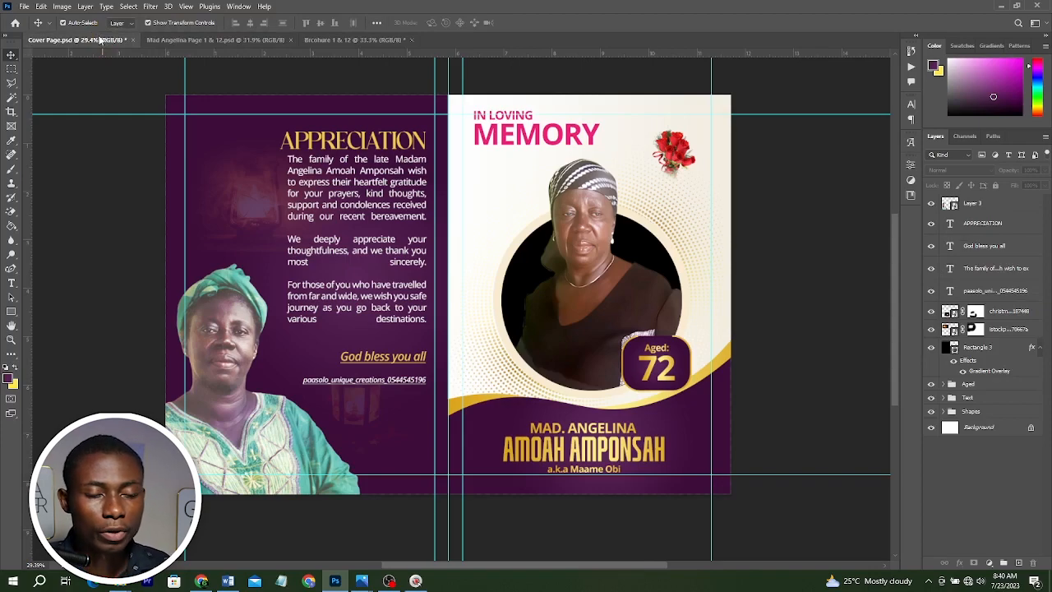
Compare the page 1 & 12 reference design with the blank Brochure 1 & 12 document.
{"action": "left_click", "coordinate": [160, 41]}
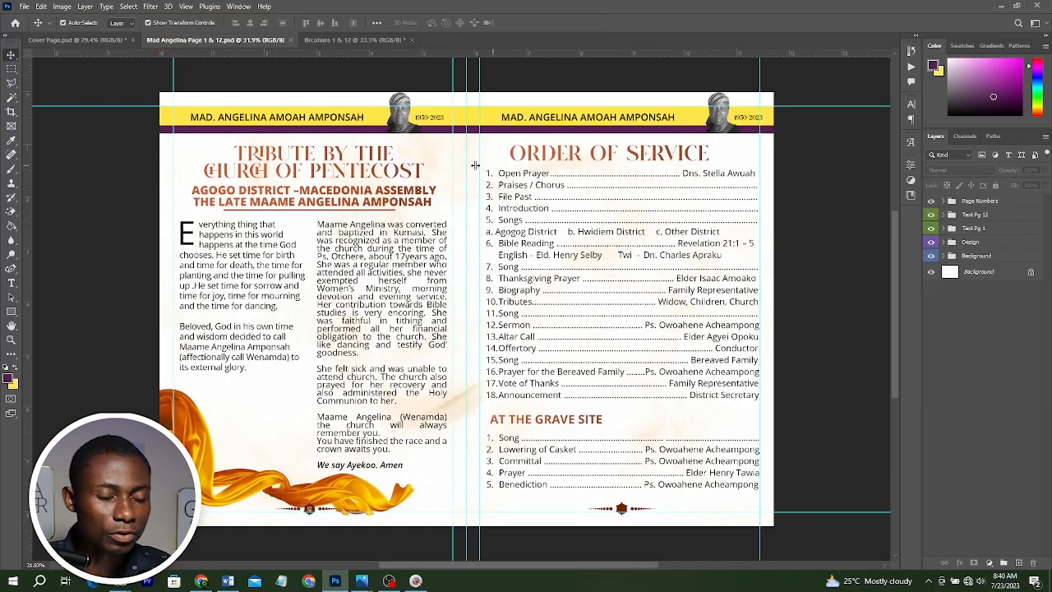
{"action": "left_click", "coordinate": [386, 39]}
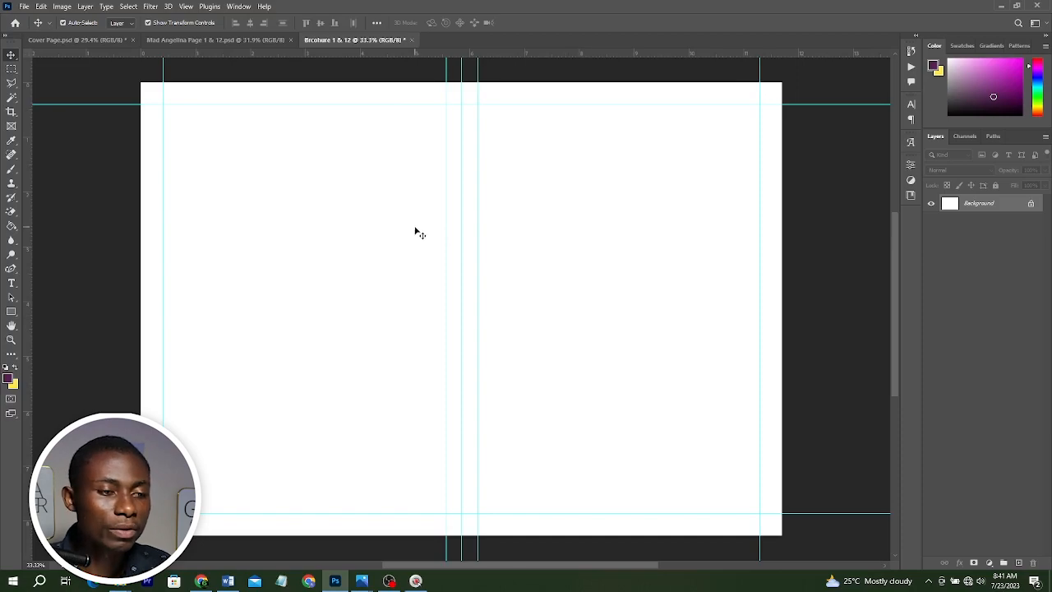
{"action": "left_click", "coordinate": [249, 40]}
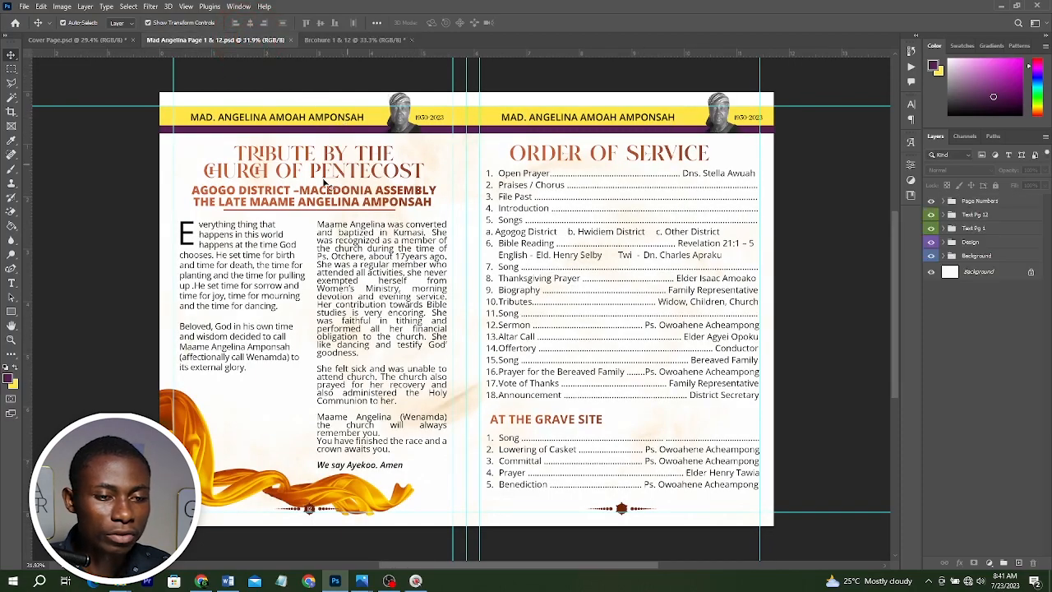
{"action": "left_click", "coordinate": [355, 40]}
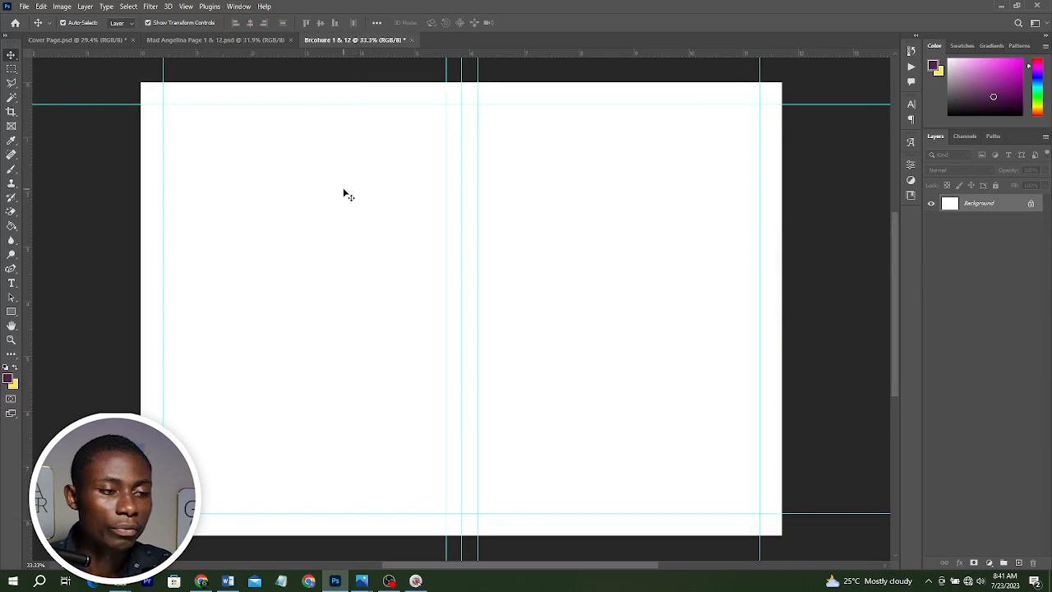
Draw a yellow rectangle band across the full width near the top of the spread, about 0.46 in tall.
{"action": "left_click", "coordinate": [11, 311]}
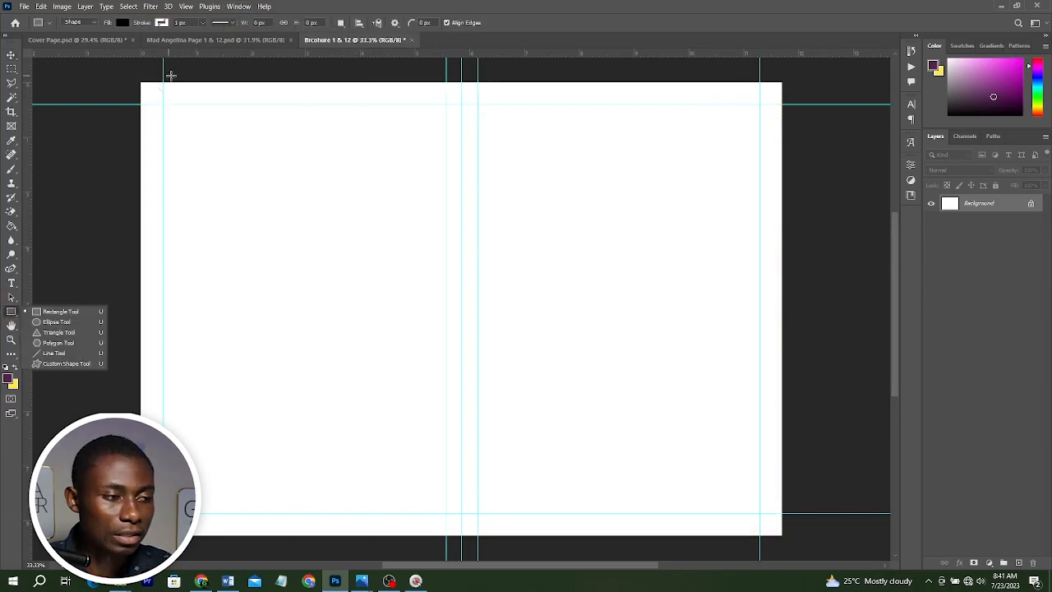
{"action": "left_click_drag", "start_coordinate": [141, 103], "coordinate": [783, 124]}
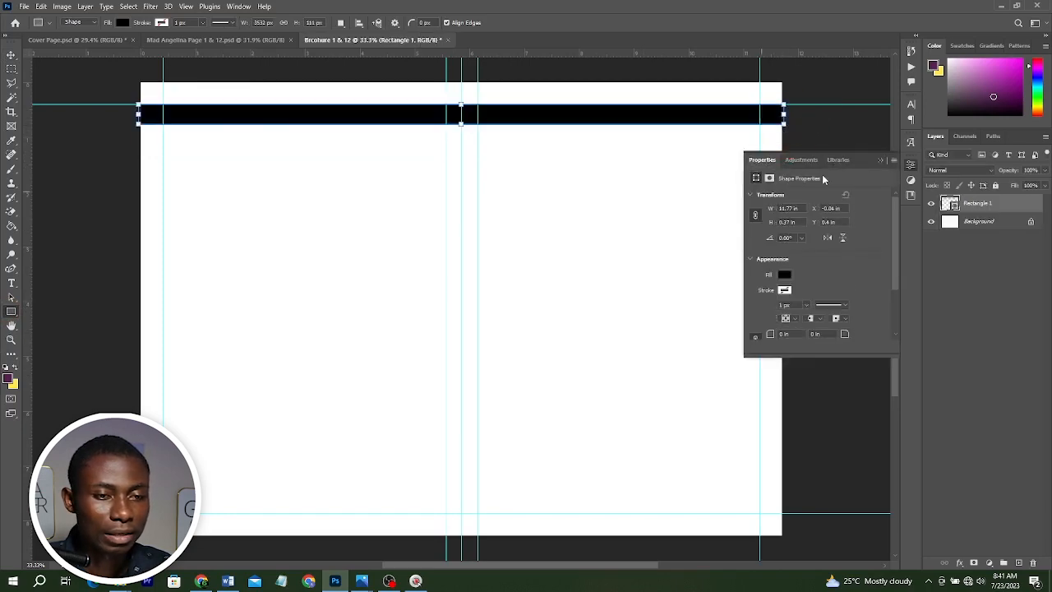
{"action": "left_click", "coordinate": [785, 274]}
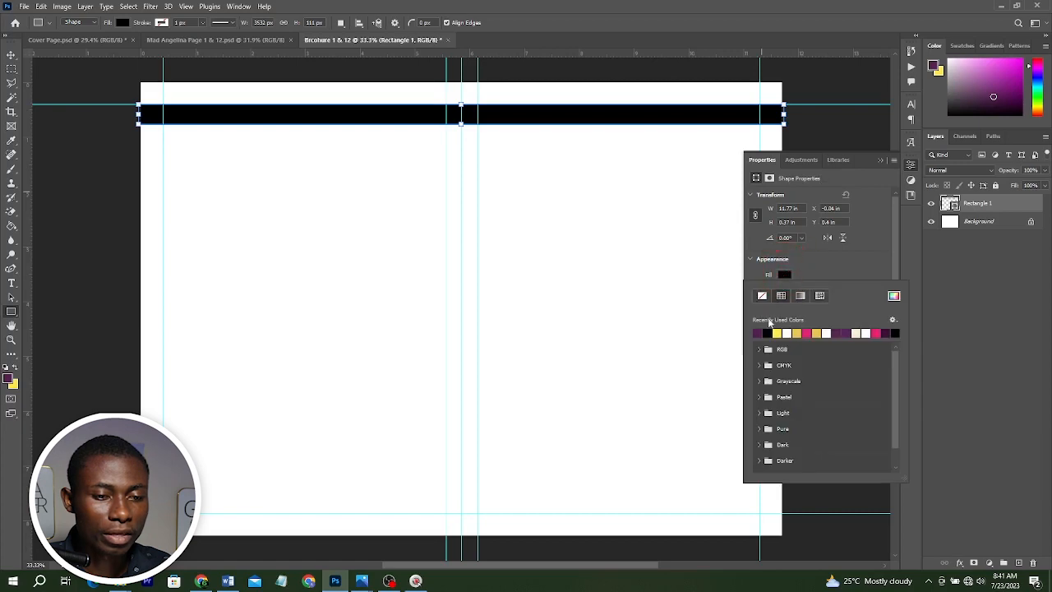
{"action": "left_click", "coordinate": [777, 330]}
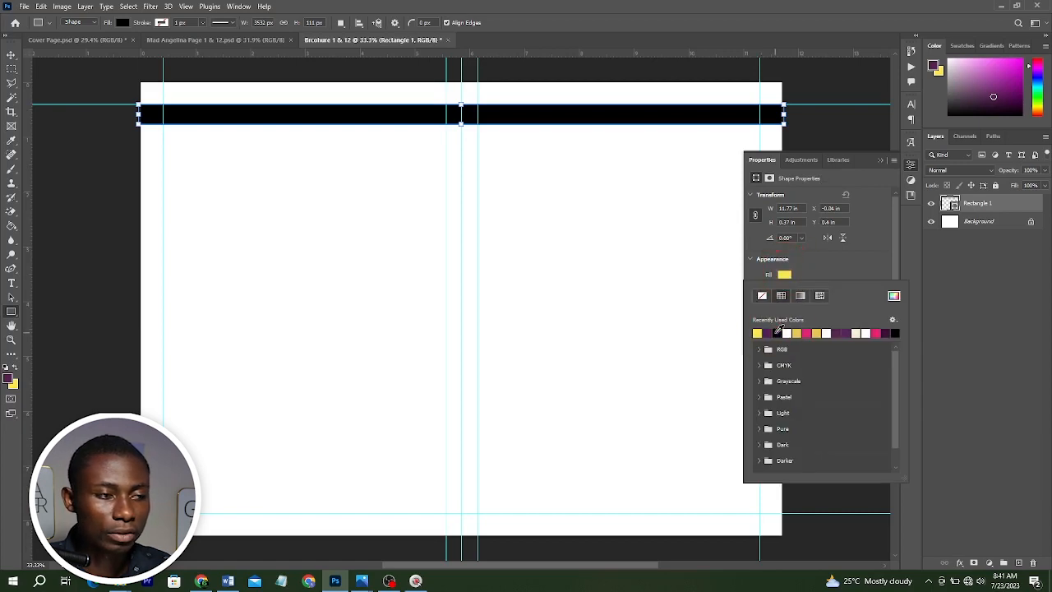
{"action": "key", "text": "ctrl+t"}
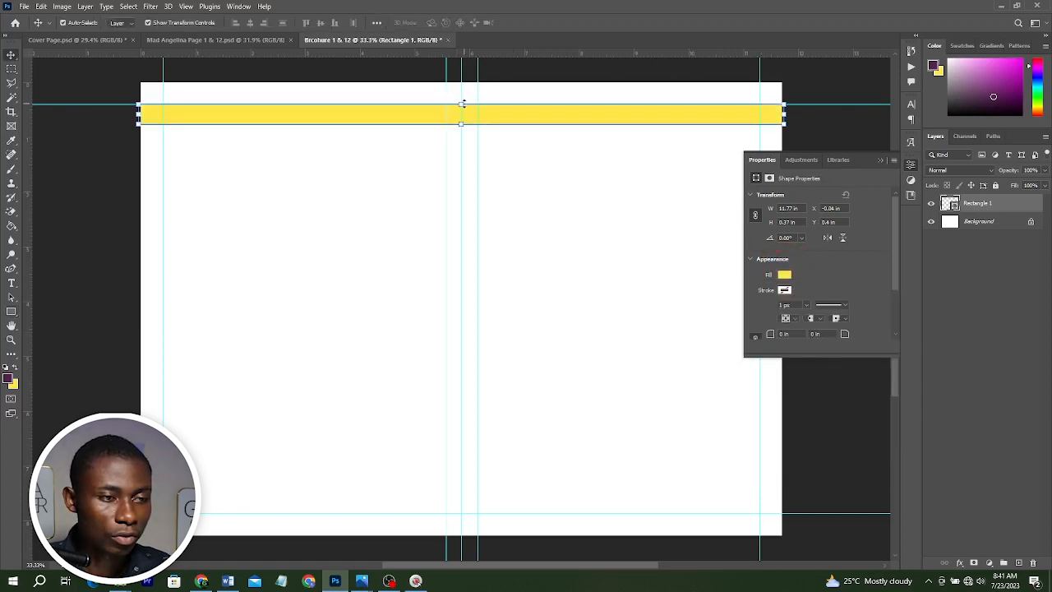
{"action": "left_click_drag", "start_coordinate": [461, 102], "coordinate": [463, 99]}
{"action": "key", "text": "Return"}
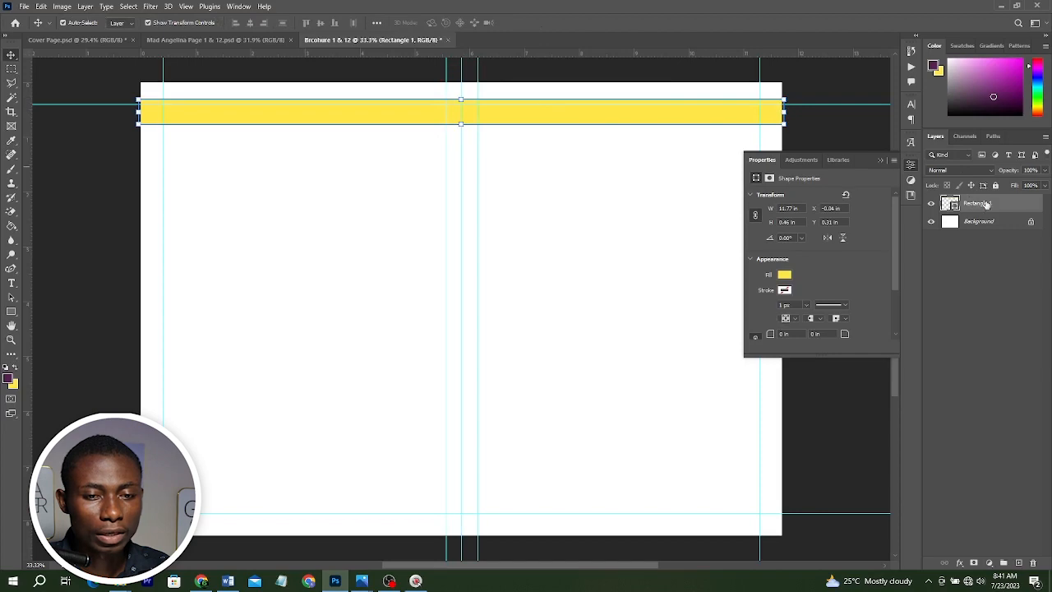
Duplicate the band, shrink the copy to a thin strip along its bottom edge, and fill it purple.
{"action": "left_click_drag", "start_coordinate": [981, 205], "coordinate": [1017, 562]}
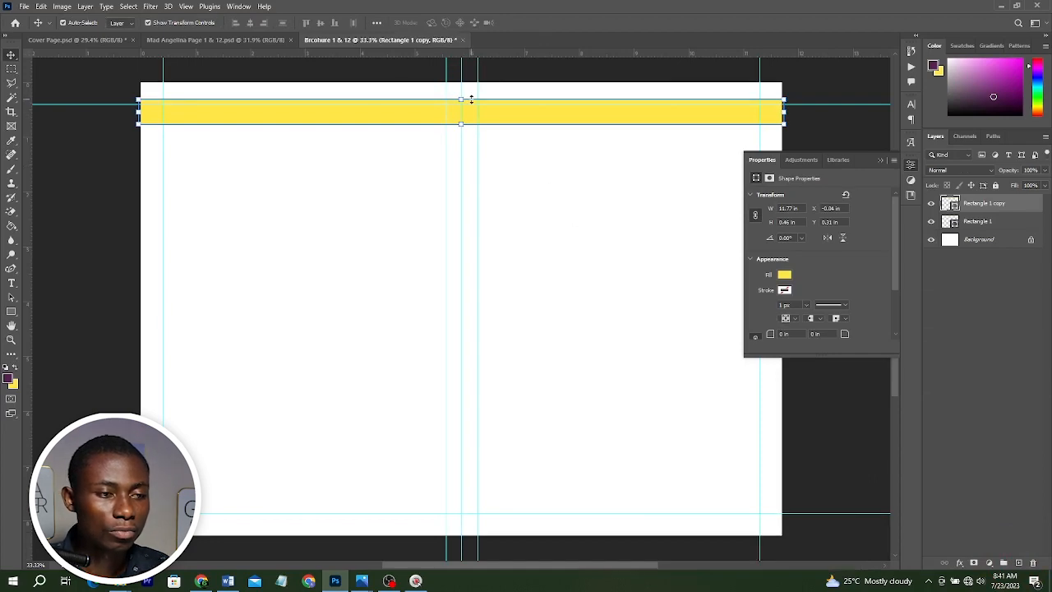
{"action": "key", "text": "ctrl+t"}
{"action": "left_click_drag", "start_coordinate": [460, 99], "coordinate": [470, 120]}
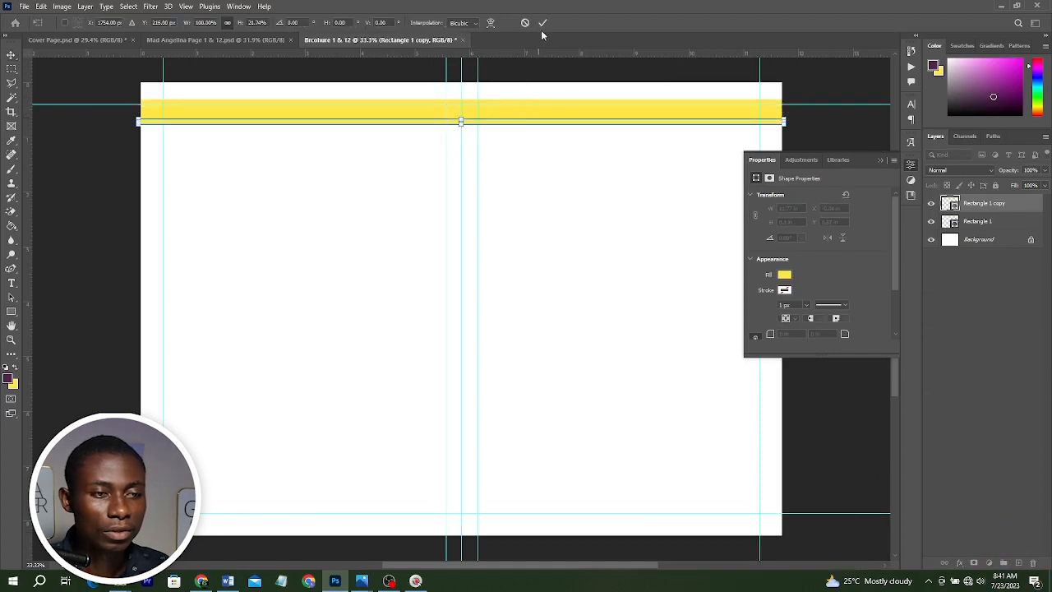
{"action": "left_click", "coordinate": [542, 22]}
{"action": "left_click", "coordinate": [785, 275]}
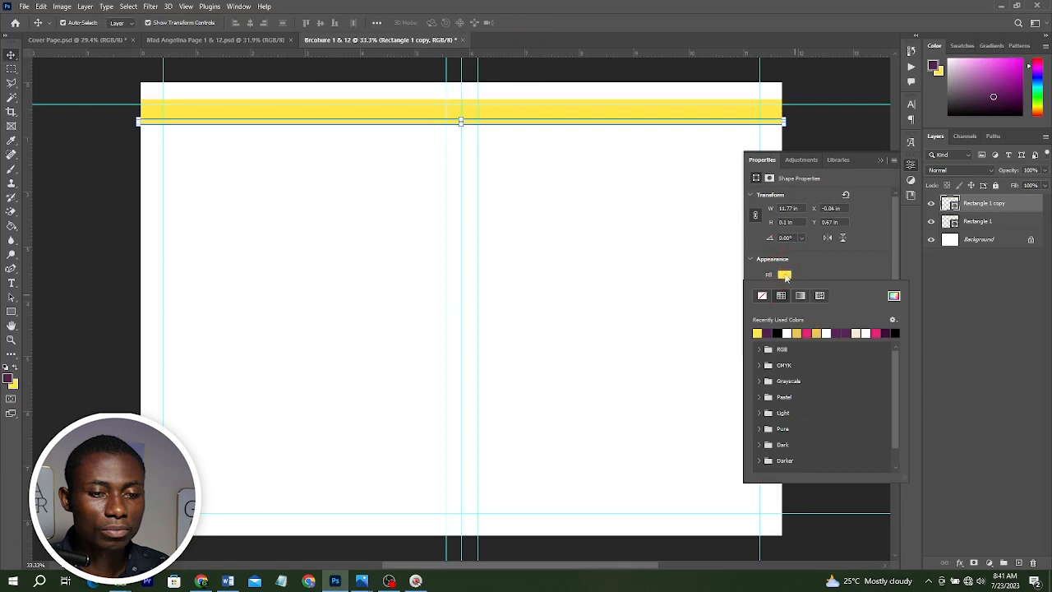
{"action": "left_click", "coordinate": [767, 333]}
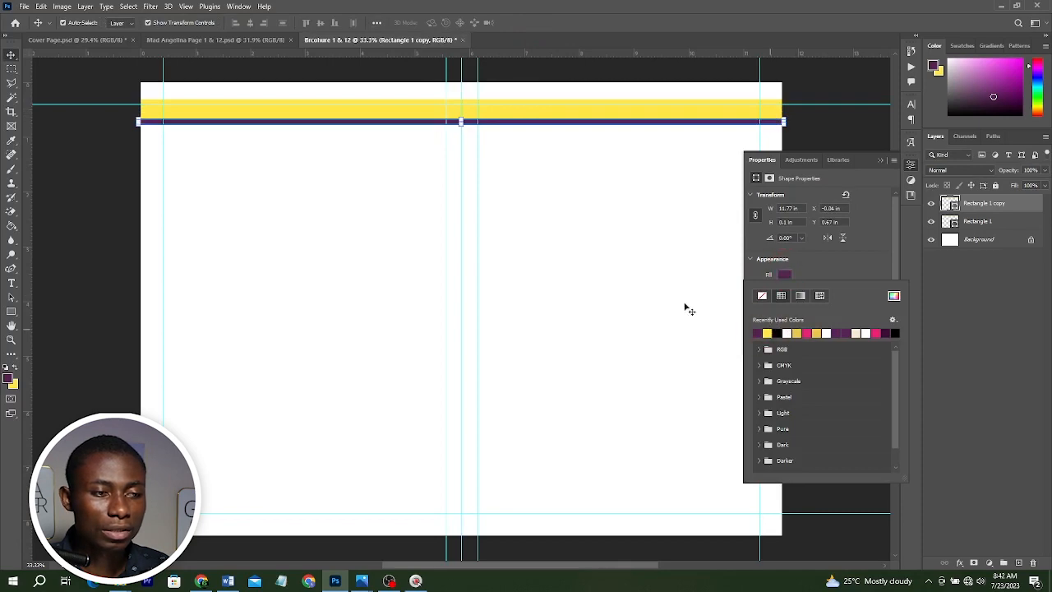
{"action": "left_click", "coordinate": [620, 233]}
{"action": "left_click", "coordinate": [597, 217]}
{"action": "scroll", "coordinate": [596, 218], "scroll_direction": "down", "scroll_amount": 1}
{"action": "scroll", "coordinate": [597, 215], "scroll_direction": "down", "scroll_amount": 1}
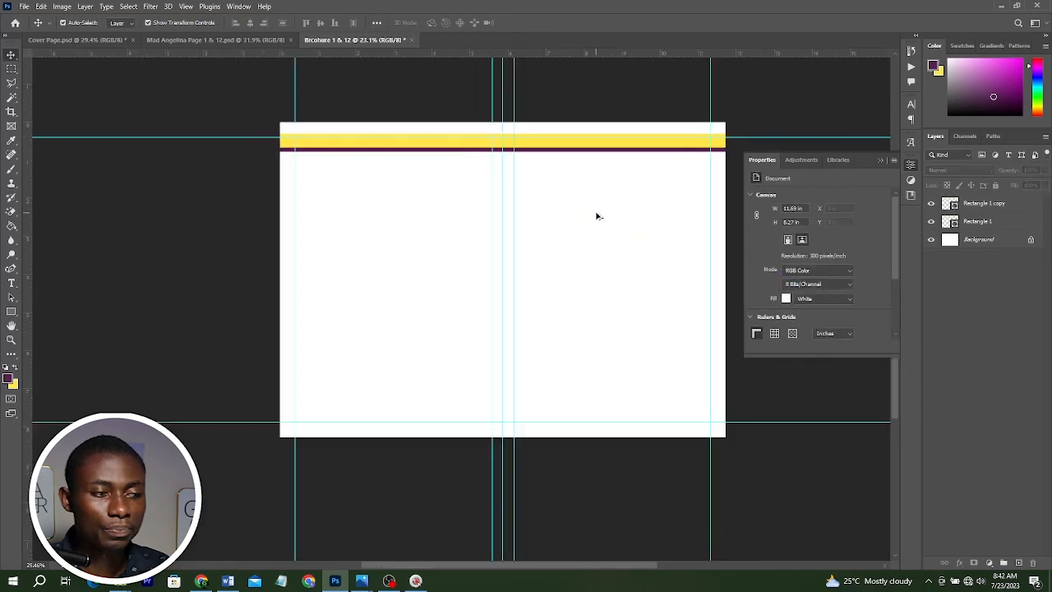
{"action": "scroll", "coordinate": [596, 215], "scroll_direction": "up", "scroll_amount": 4}
{"action": "scroll", "coordinate": [599, 215], "scroll_direction": "down", "scroll_amount": 1}
{"action": "scroll", "coordinate": [611, 213], "scroll_direction": "up", "scroll_amount": 1}
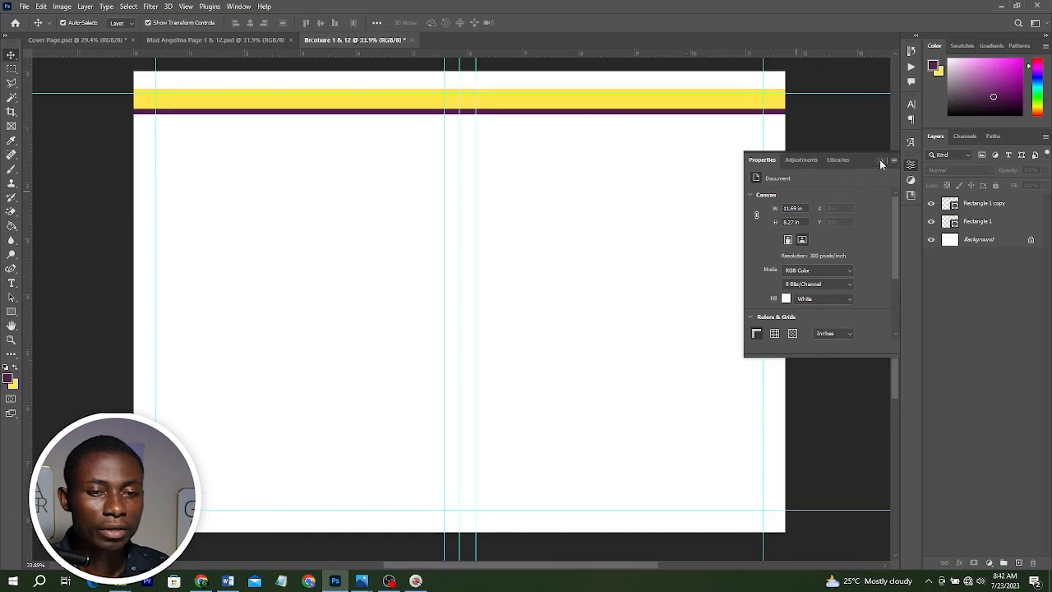
{"action": "left_click", "coordinate": [880, 161]}
{"action": "scroll", "coordinate": [719, 169], "scroll_direction": "down", "scroll_amount": 1}
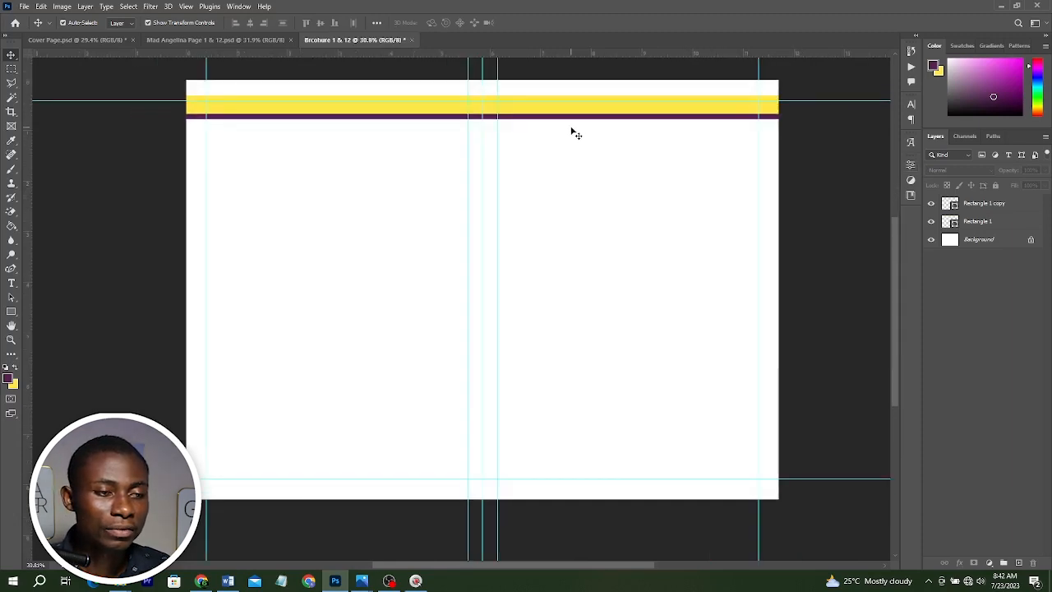
{"action": "left_click", "coordinate": [234, 40]}
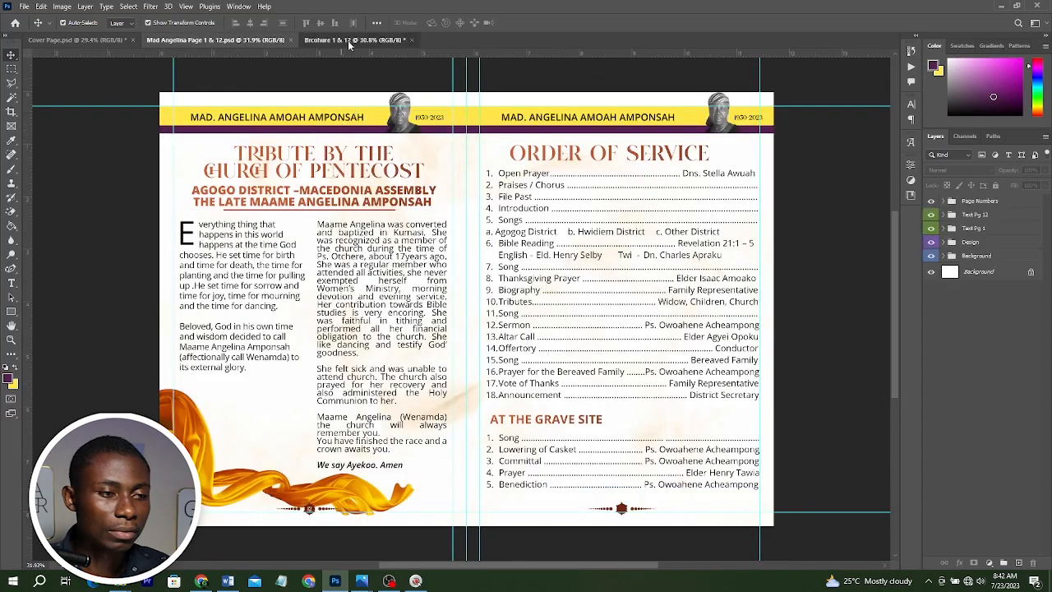
{"action": "left_click", "coordinate": [347, 40]}
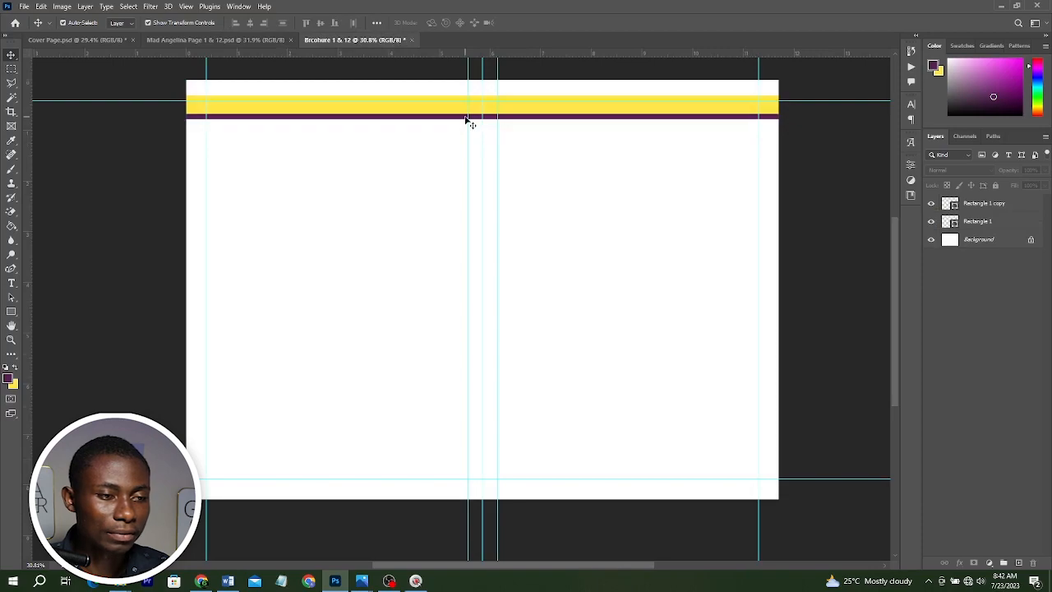
{"action": "left_click", "coordinate": [347, 43]}
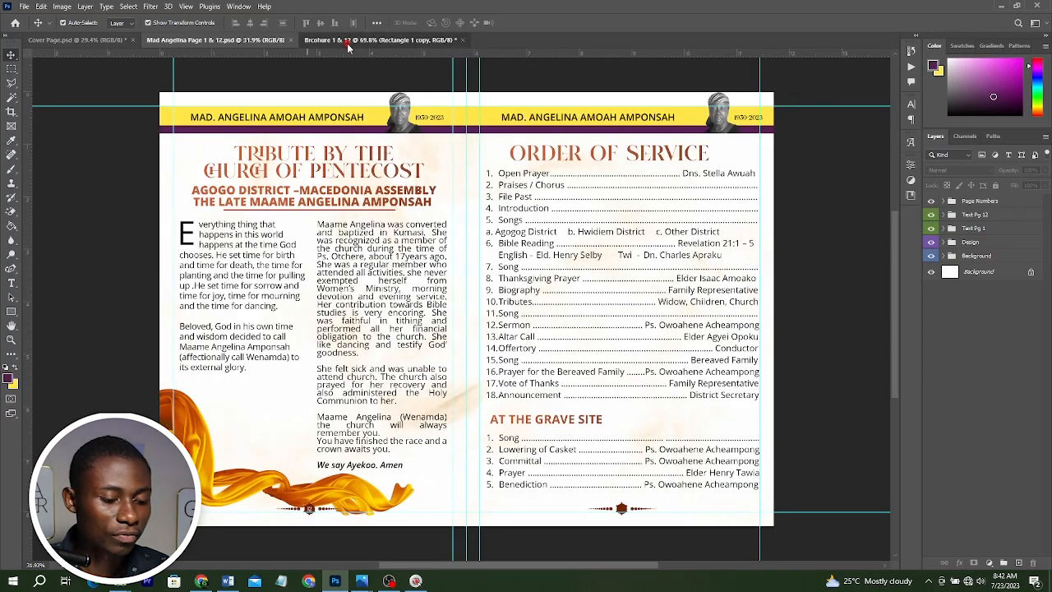
{"action": "key", "text": "alt+Tab"}
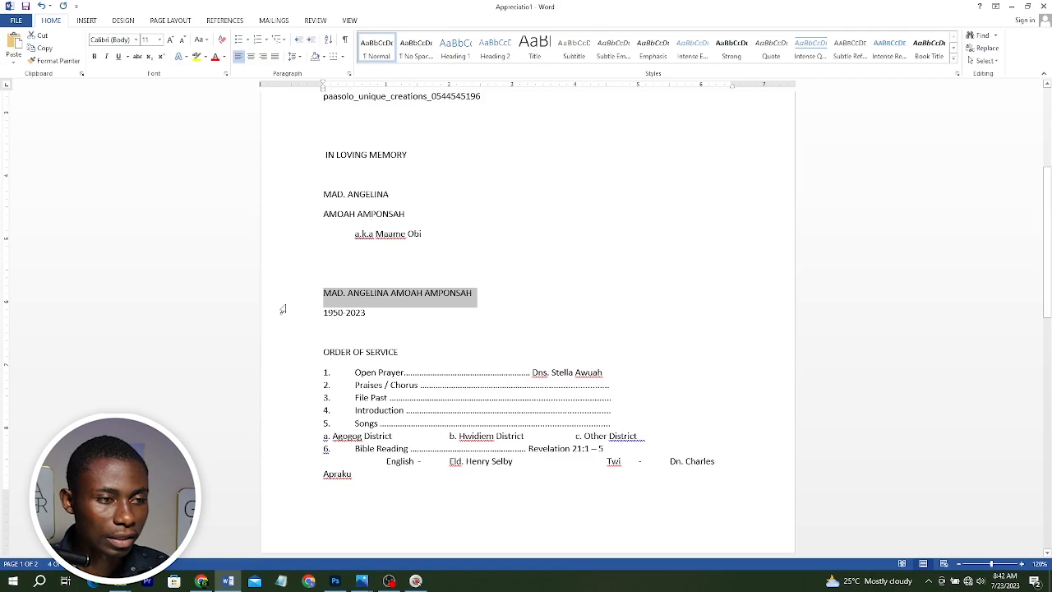
{"action": "key", "text": "alt+Tab"}
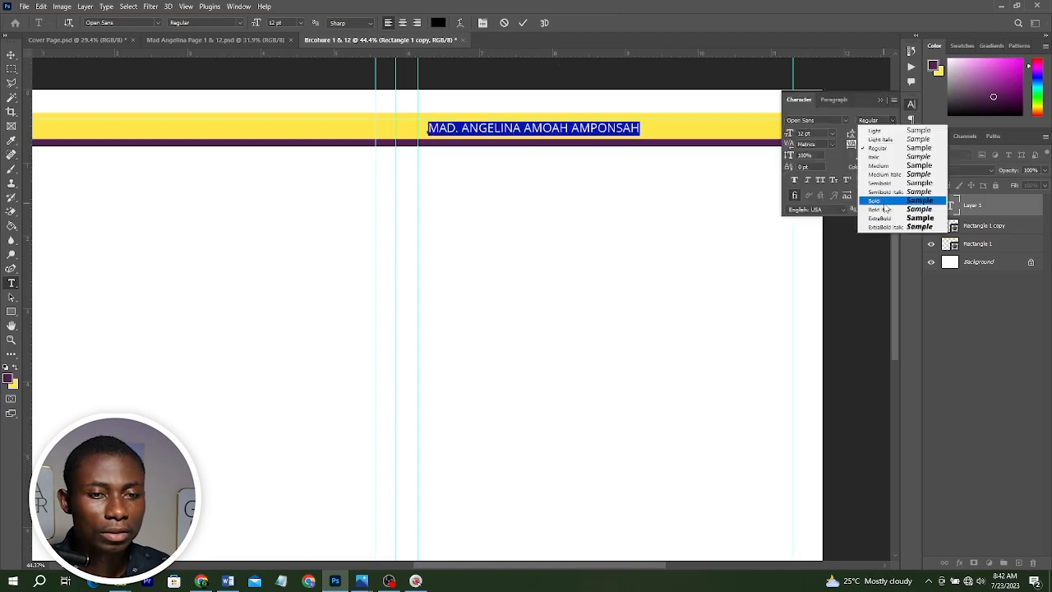
{"action": "left_click", "coordinate": [884, 202]}
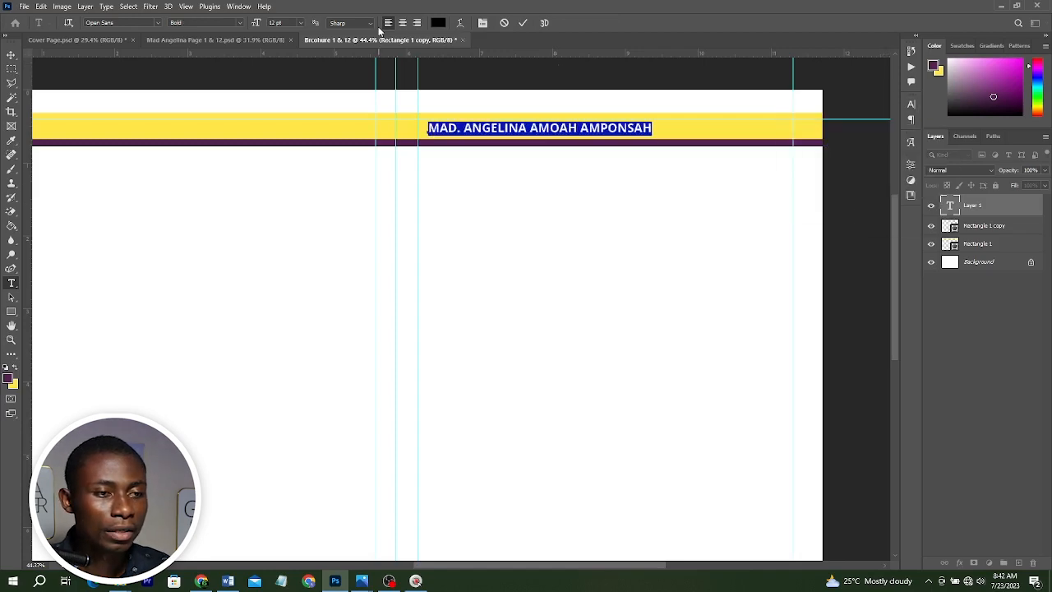
Place the Layer 2a portrait photo from the Files folder onto the right end of the yellow header band.
{"action": "left_click", "coordinate": [523, 23]}
{"action": "left_click", "coordinate": [21, 529]}
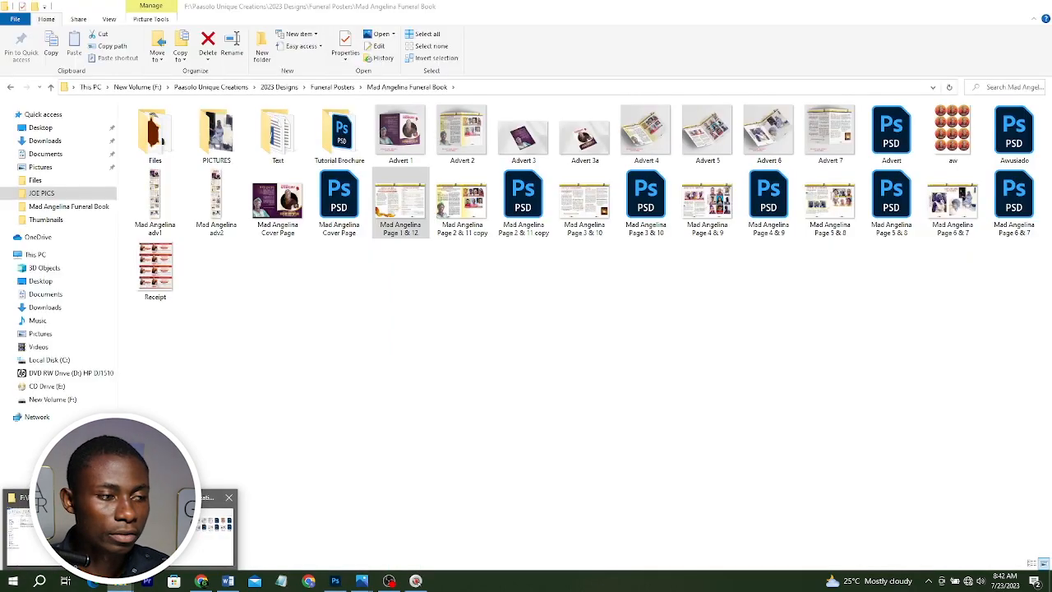
{"action": "double_click", "coordinate": [155, 131]}
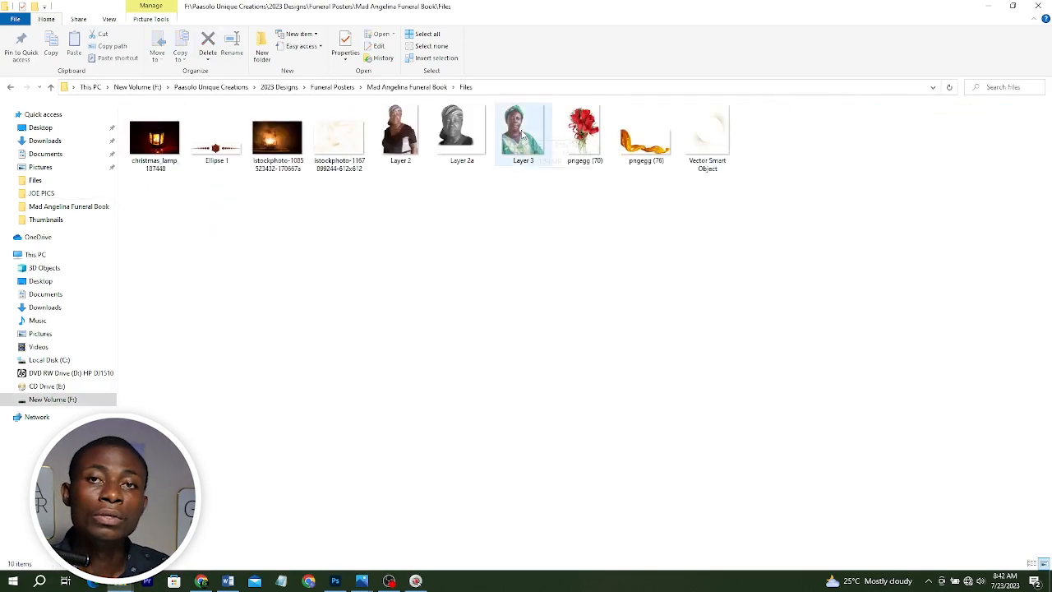
{"action": "left_click", "coordinate": [454, 130]}
{"action": "left_click_drag", "start_coordinate": [441, 239], "coordinate": [566, 336]}
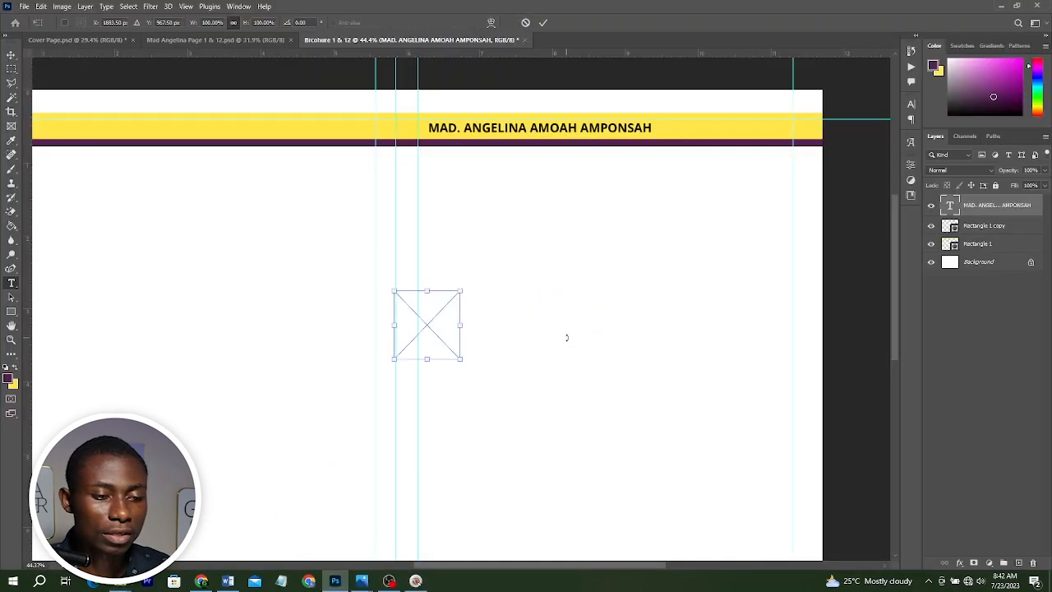
{"action": "left_click_drag", "start_coordinate": [452, 326], "coordinate": [769, 136]}
{"action": "left_click_drag", "start_coordinate": [760, 88], "coordinate": [760, 95]}
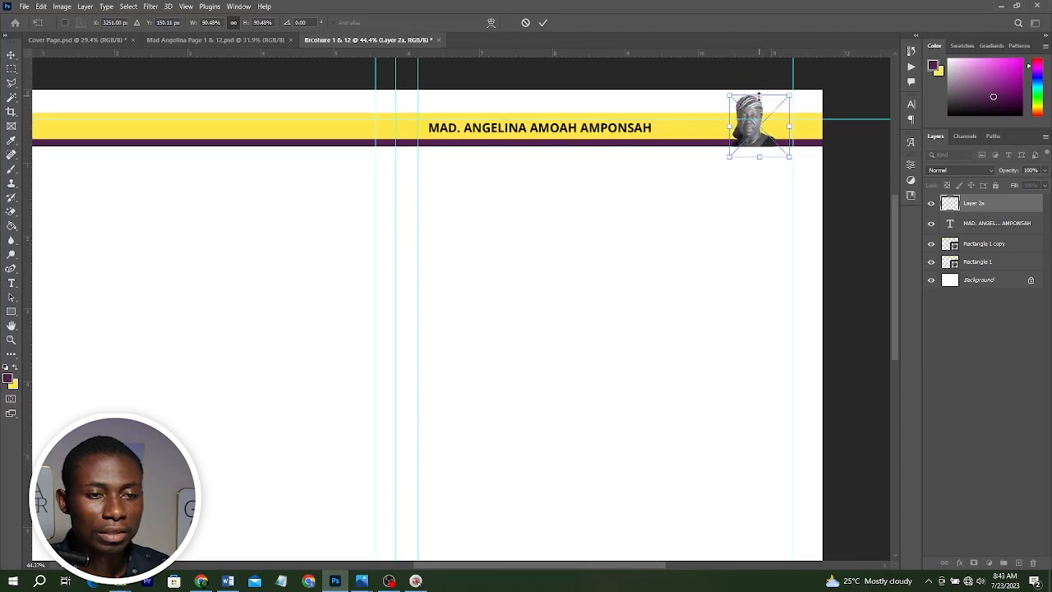
{"action": "key", "text": "Return"}
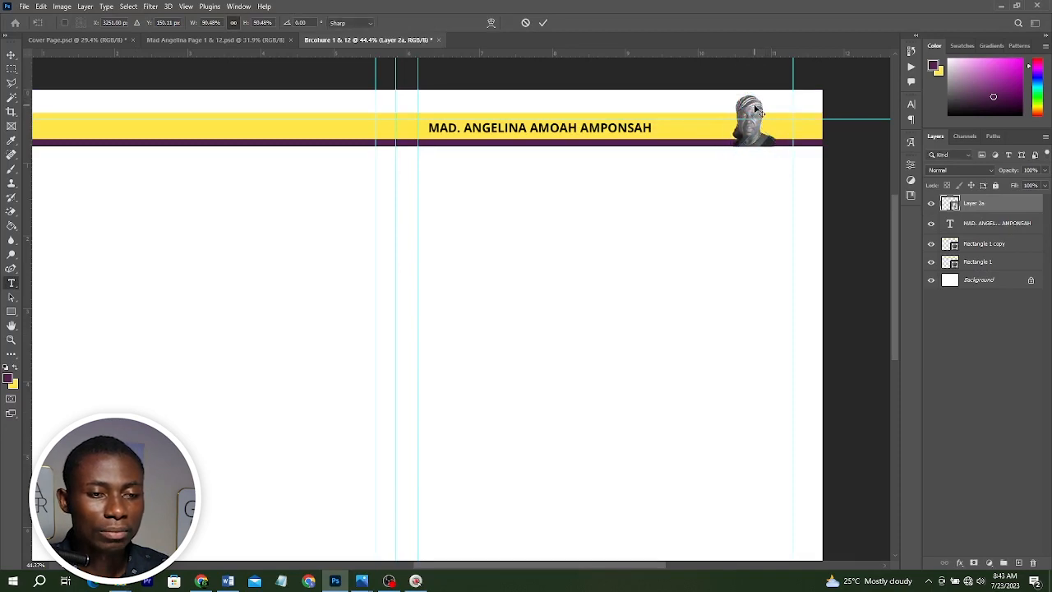
{"action": "left_click_drag", "start_coordinate": [754, 106], "coordinate": [727, 110]}
Check the years line under the name in the Word text document.
{"action": "key", "text": "alt+Tab"}
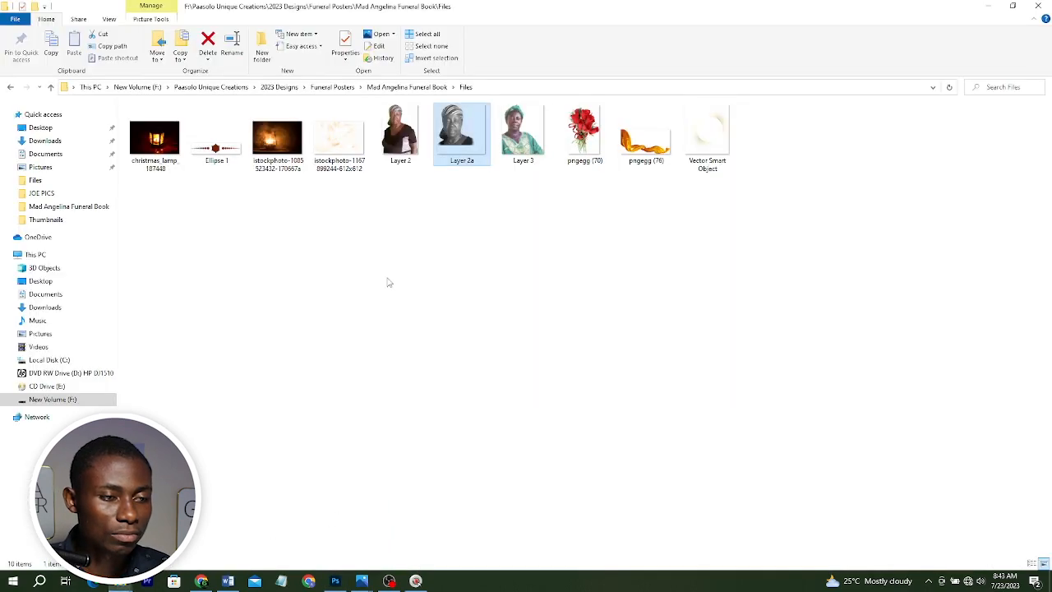
{"action": "key", "text": "alt+Tab"}
{"action": "key", "text": "alt+Tab"}
{"action": "left_click_drag", "start_coordinate": [474, 294], "coordinate": [333, 305]}
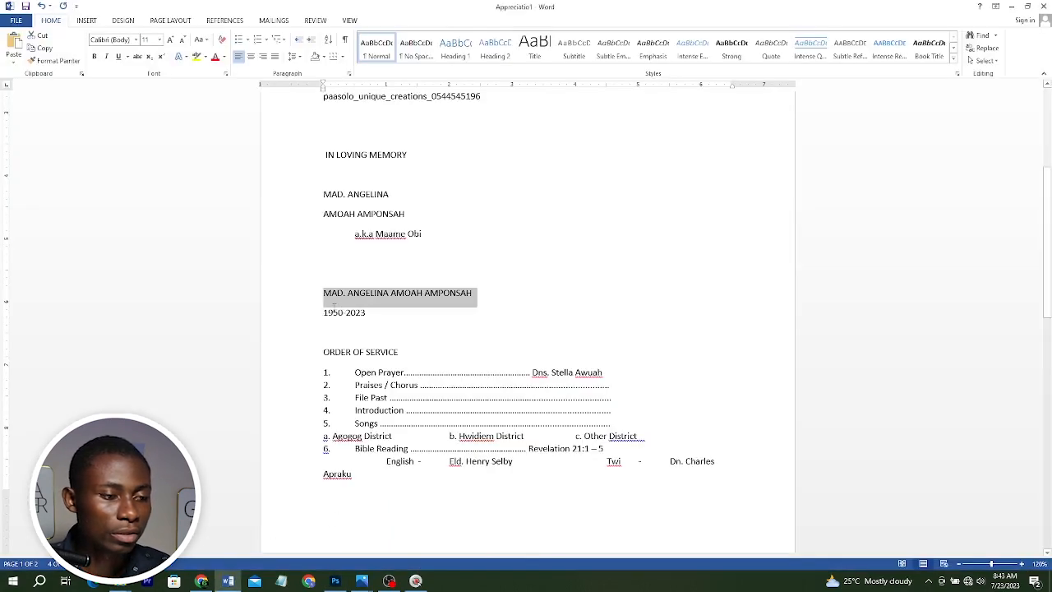
{"action": "left_click", "coordinate": [324, 310]}
{"action": "left_click", "coordinate": [289, 318]}
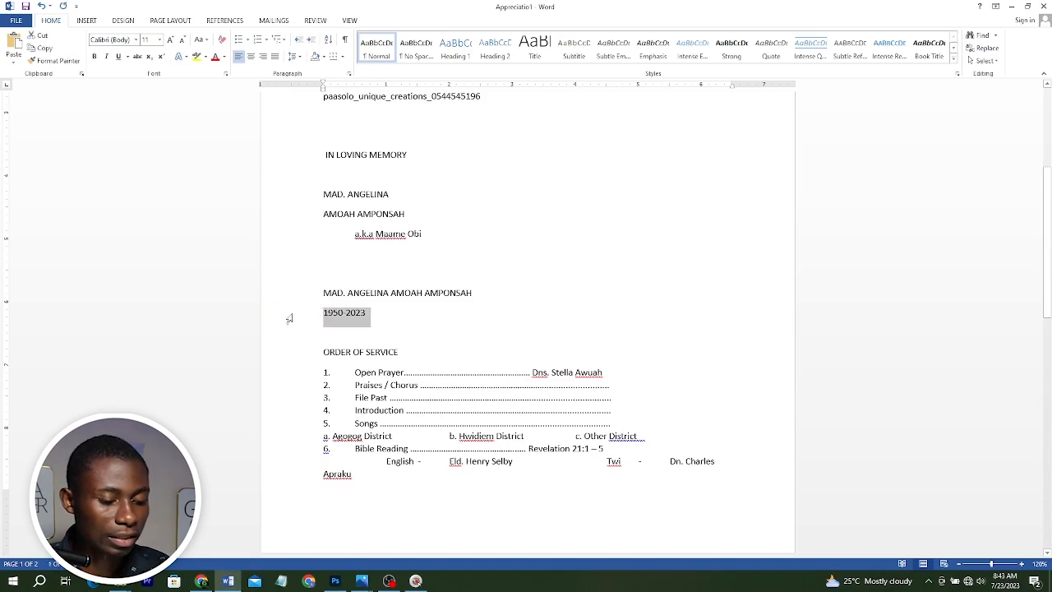
{"action": "key", "text": "alt+Tab"}
{"action": "key", "text": "alt+Tab"}
{"action": "key", "text": "alt+Tab"}
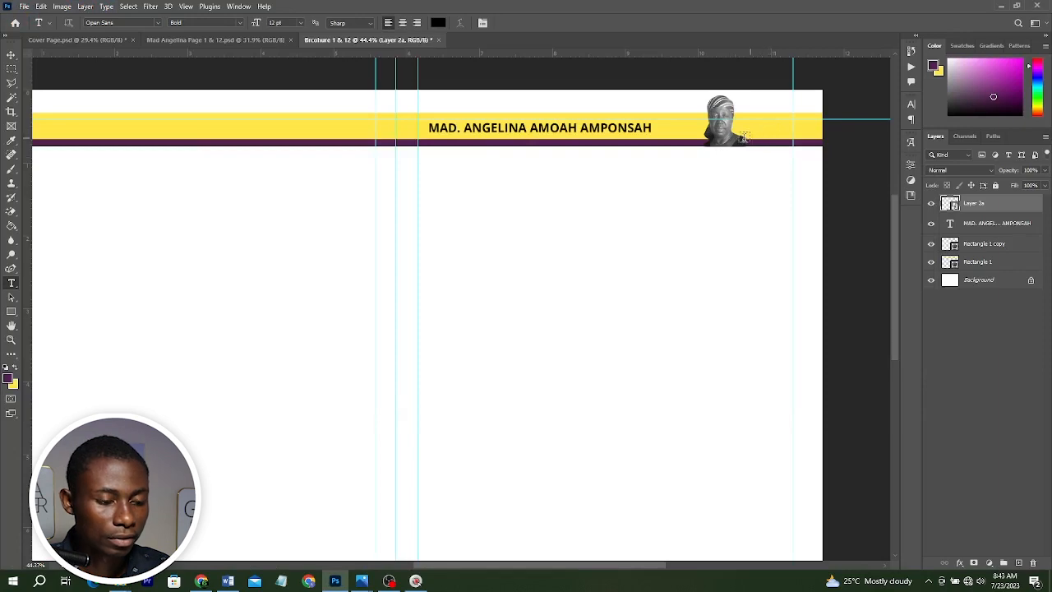
Duplicate the heading text to the right of the portrait and replace the copy's text with 1950-2023.
{"action": "key", "text": "v"}
{"action": "left_click_drag", "start_coordinate": [603, 131], "coordinate": [721, 131]}
{"action": "key", "text": "t"}
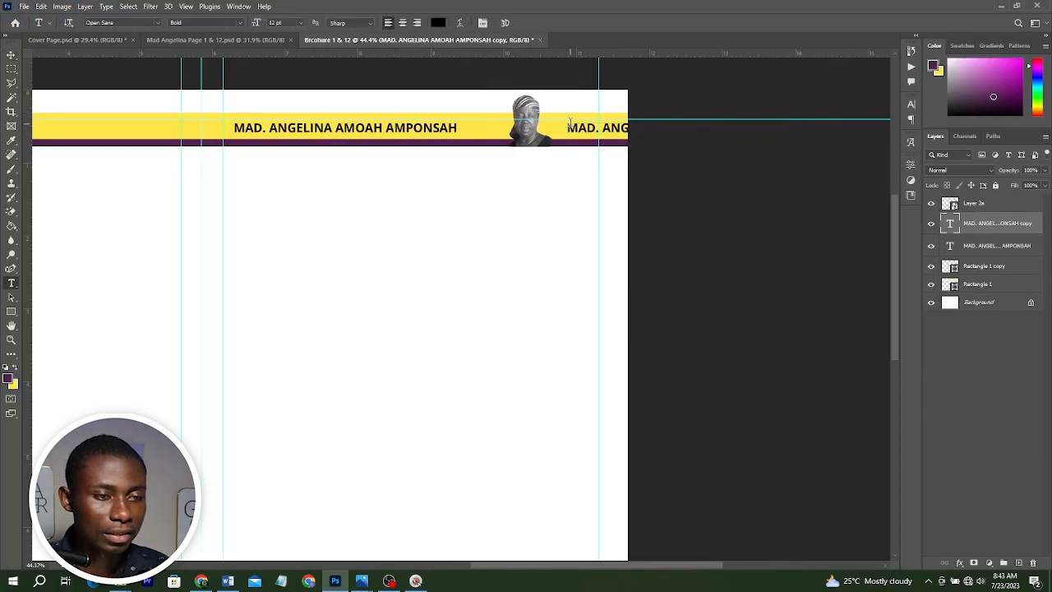
{"action": "left_click", "coordinate": [569, 123]}
{"action": "key", "text": "ctrl+a"}
{"action": "type", "text": "1950-2023"}
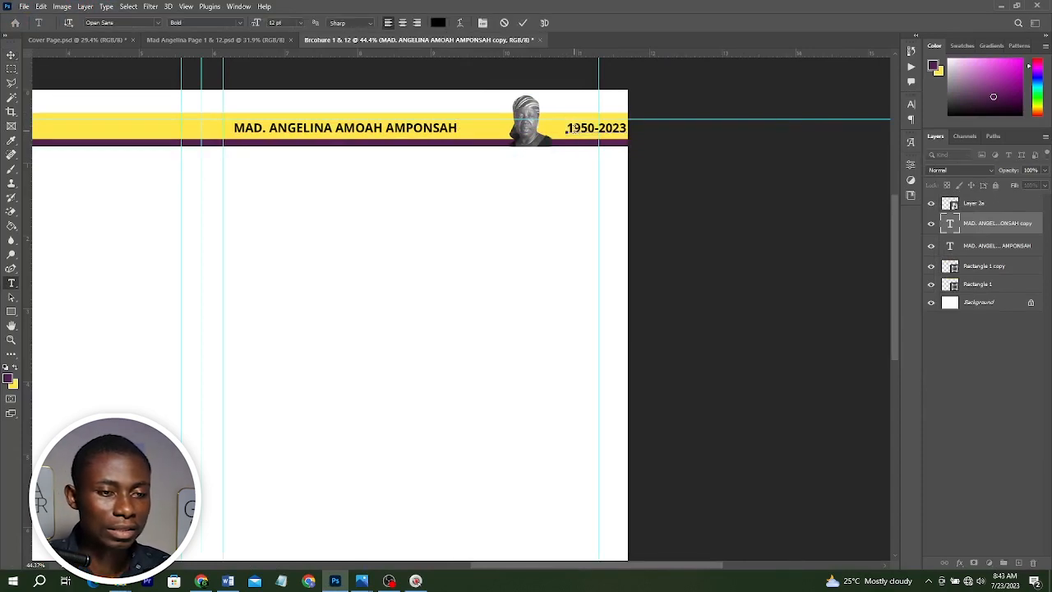
{"action": "key", "text": "ctrl+Return"}
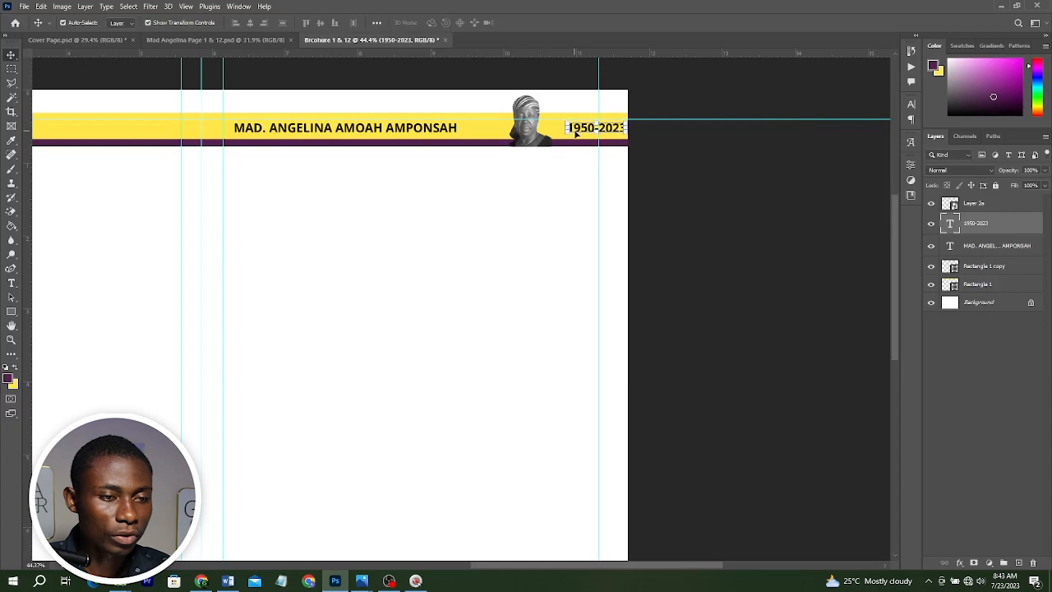
Set the 1950-2023 text's font to Afterglow Regular.
{"action": "scroll", "coordinate": [576, 134], "scroll_direction": "up", "scroll_amount": 3}
{"action": "left_click_drag", "start_coordinate": [573, 120], "coordinate": [524, 141]}
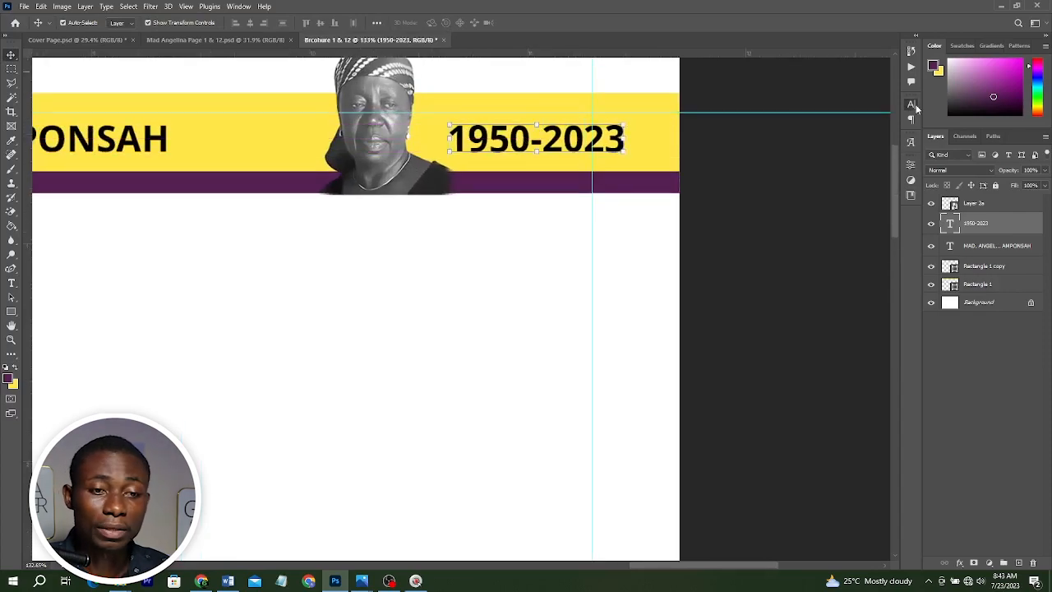
{"action": "left_click", "coordinate": [911, 106]}
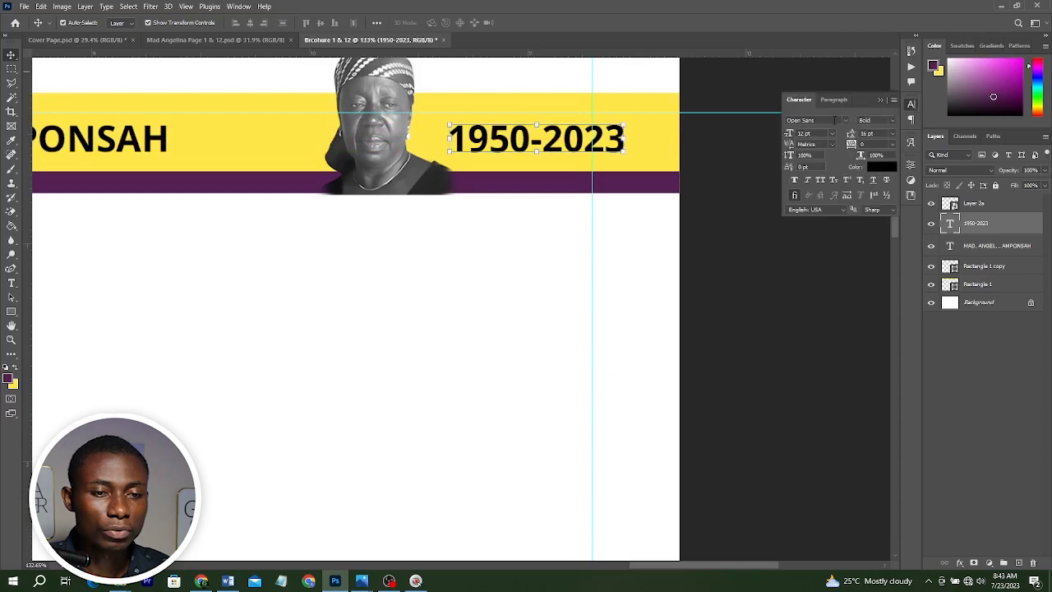
{"action": "left_click", "coordinate": [834, 120]}
{"action": "type", "text": "Af"}
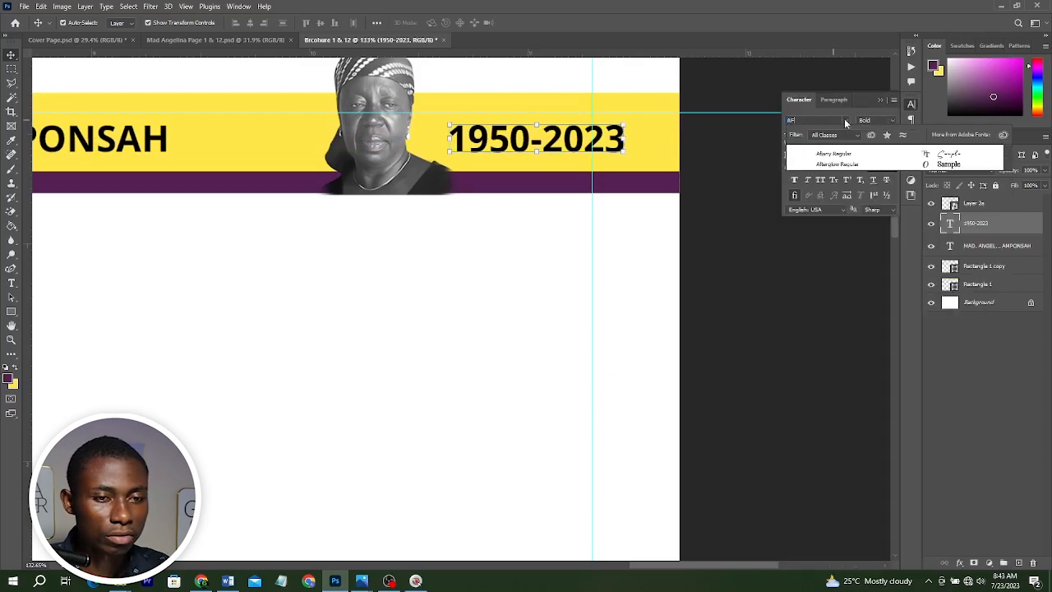
{"action": "left_click", "coordinate": [837, 164]}
Move the 1950-2023 text slightly left, closer to the portrait.
{"action": "scroll", "coordinate": [534, 174], "scroll_direction": "down", "scroll_amount": 2}
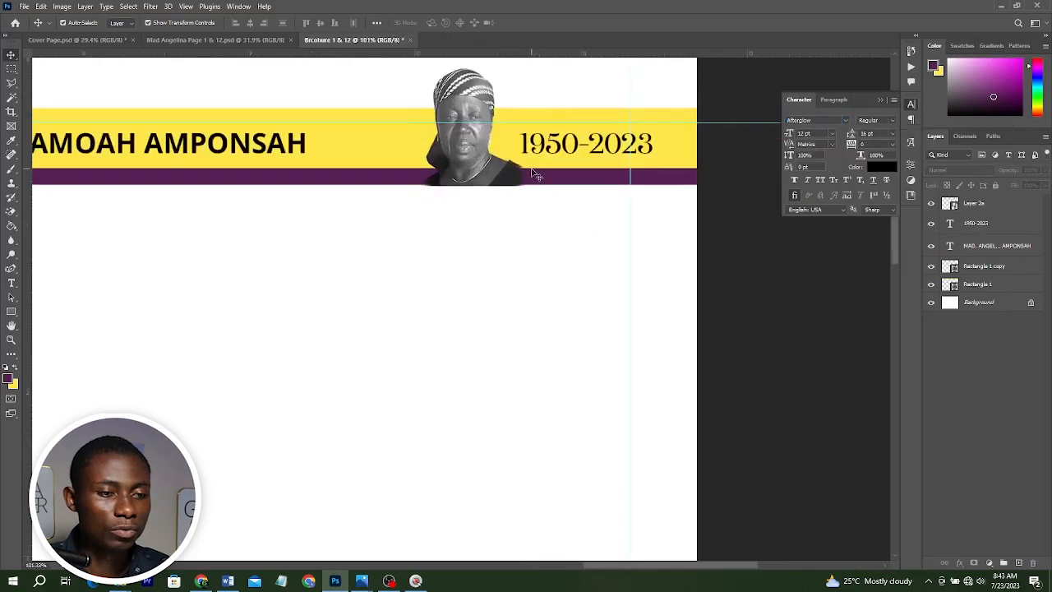
{"action": "left_click", "coordinate": [487, 158]}
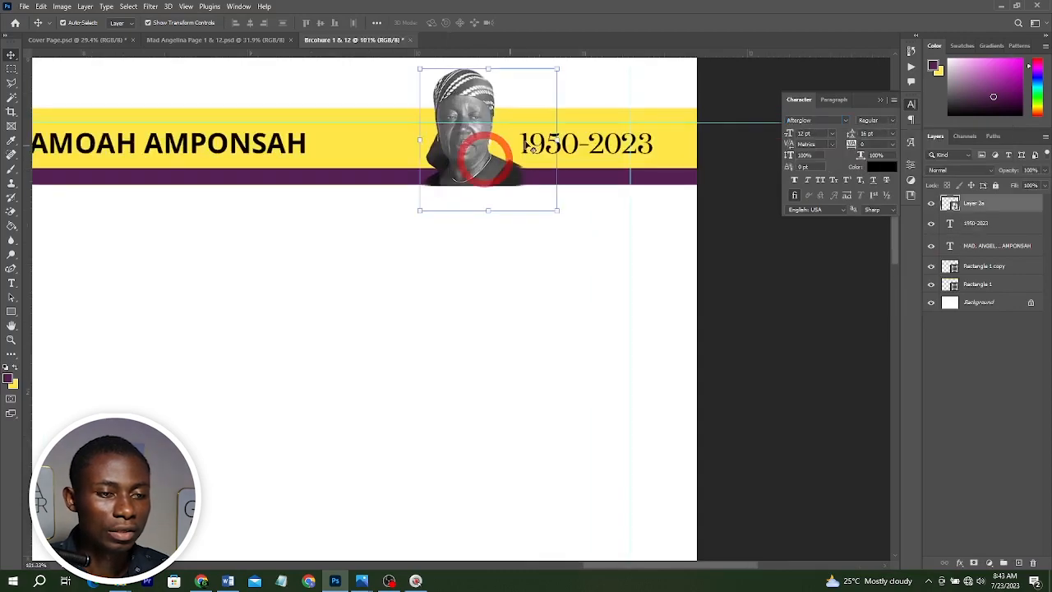
{"action": "left_click", "coordinate": [526, 145], "text": "shift"}
{"action": "left_click_drag", "start_coordinate": [526, 144], "coordinate": [505, 145]}
{"action": "scroll", "coordinate": [504, 144], "scroll_direction": "down", "scroll_amount": 1}
{"action": "scroll", "coordinate": [534, 144], "scroll_direction": "down", "scroll_amount": 5}
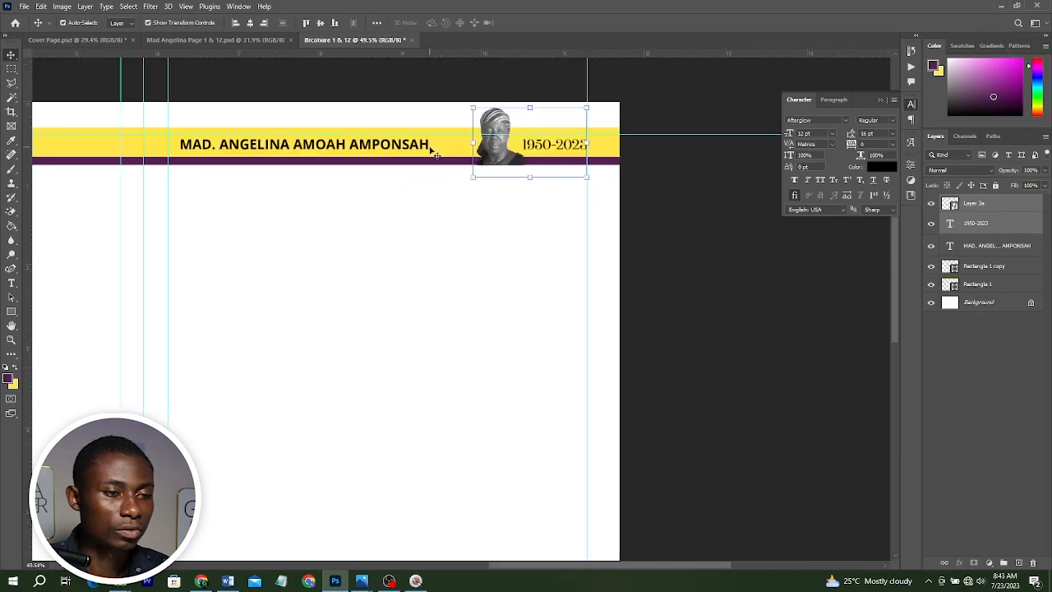
Duplicate the heading, portrait and dates onto the right page's half of the band, matching the reference design.
{"action": "left_click", "coordinate": [370, 144]}
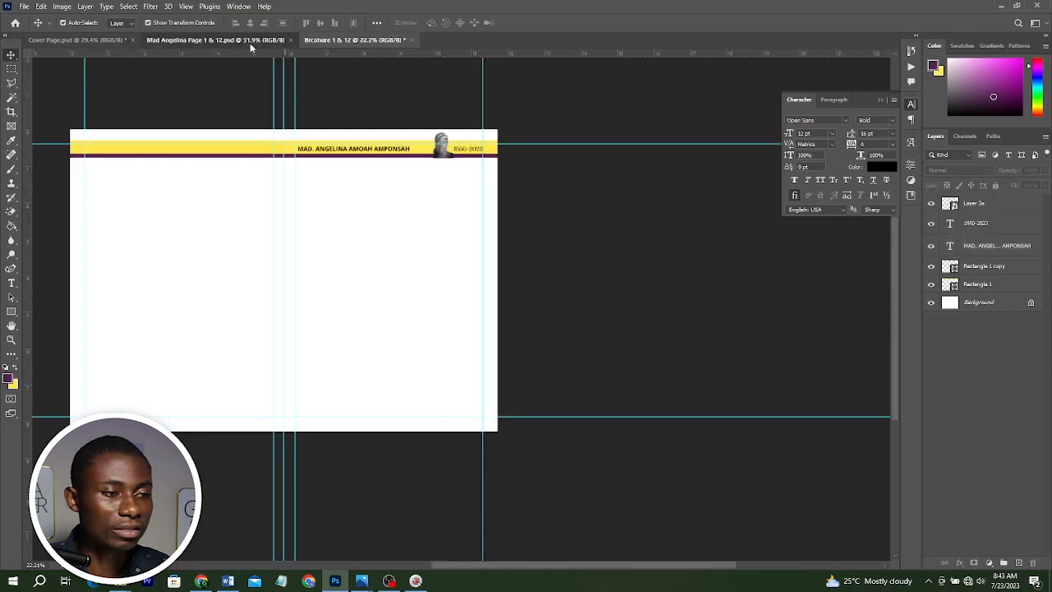
{"action": "left_click", "coordinate": [249, 42]}
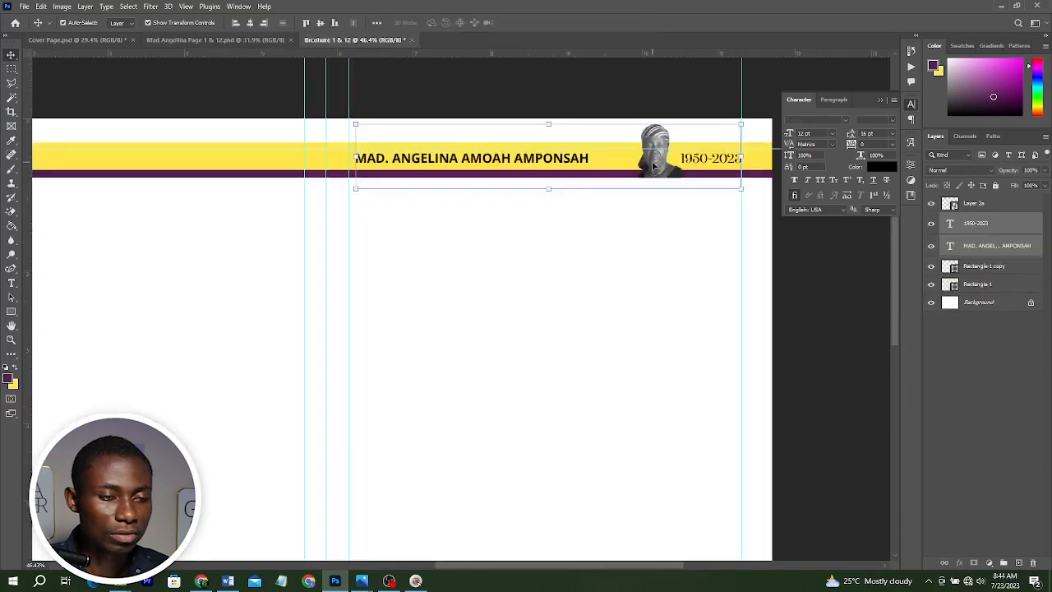
{"action": "scroll", "coordinate": [653, 167], "scroll_direction": "down", "scroll_amount": 3}
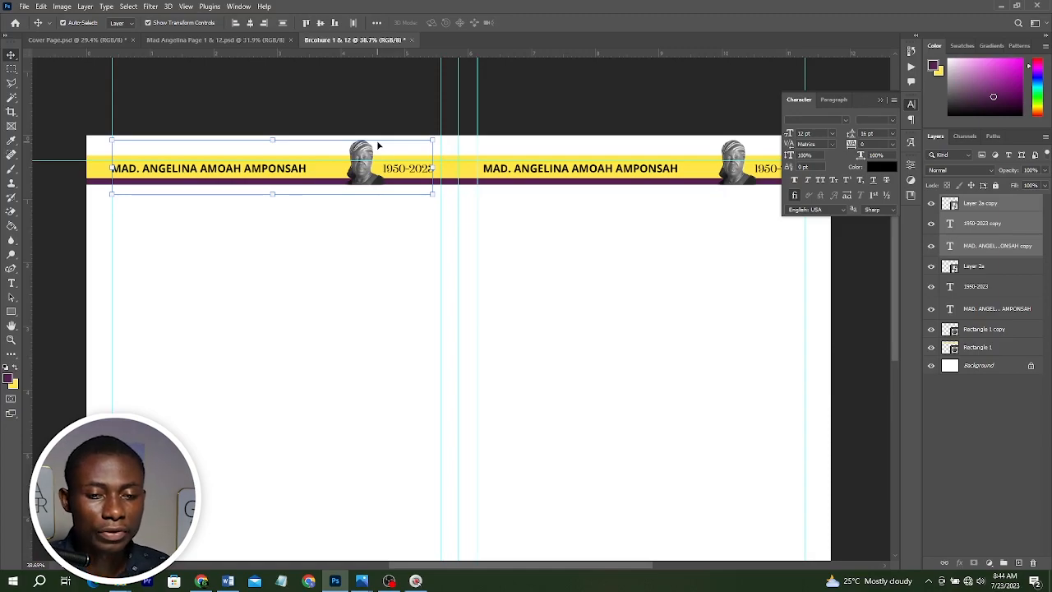
Place the istockphoto texture image across the whole spread just above the white Background layer.
{"action": "key", "text": "ctrl+0"}
{"action": "left_click", "coordinate": [975, 358]}
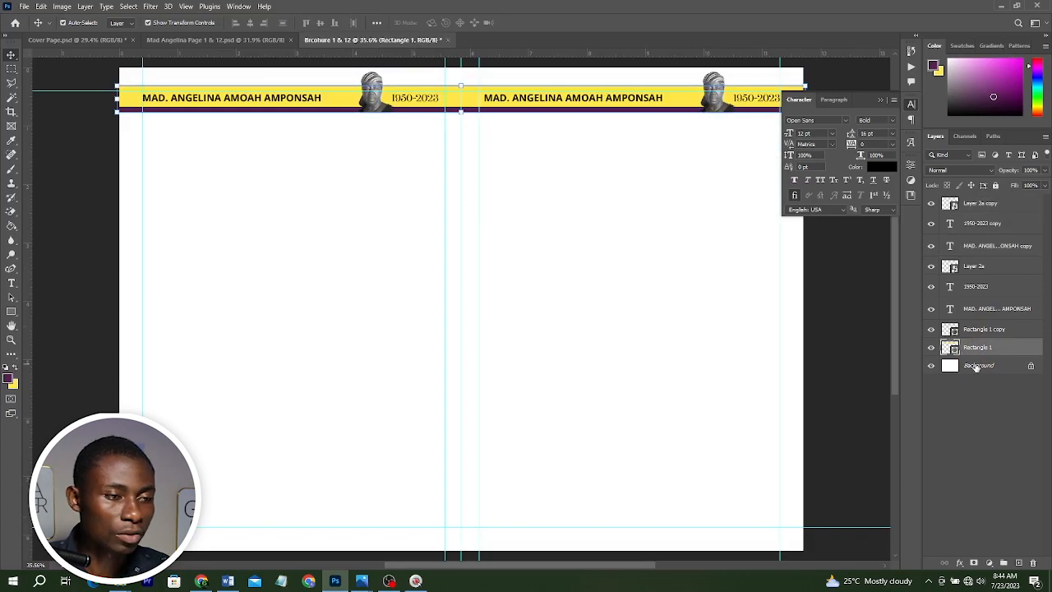
{"action": "key", "text": "alt+Tab"}
{"action": "left_click", "coordinate": [344, 140]}
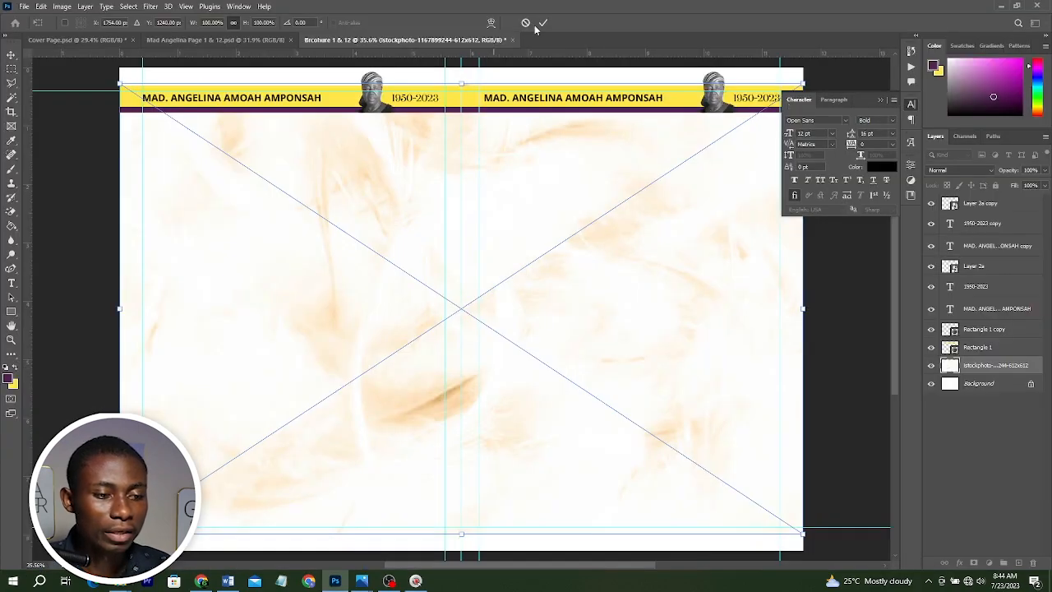
{"action": "left_click", "coordinate": [542, 24]}
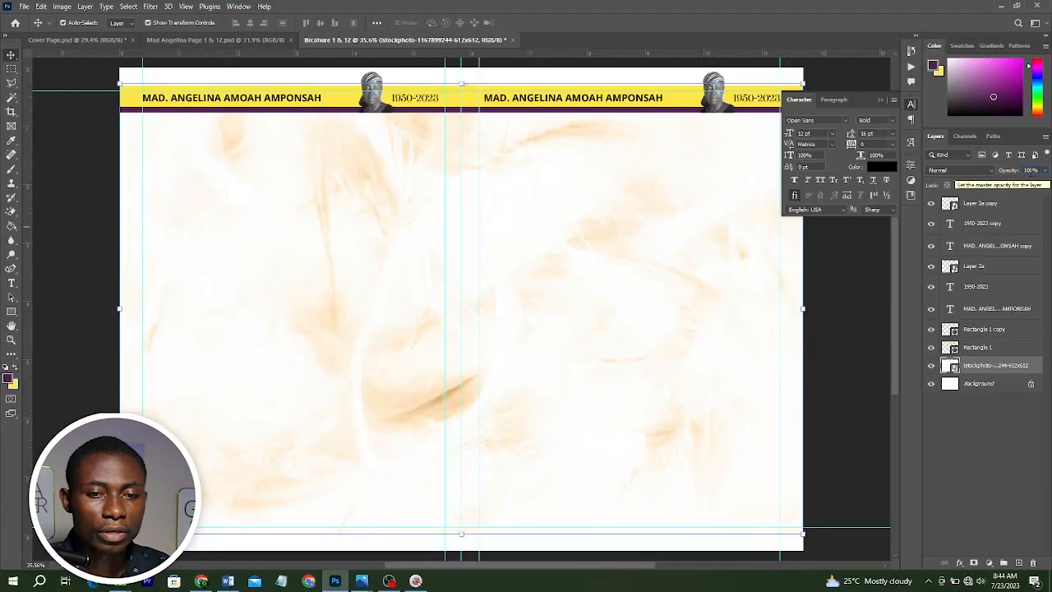
Lower the texture layer's opacity to 50%.
{"action": "left_click", "coordinate": [1030, 170]}
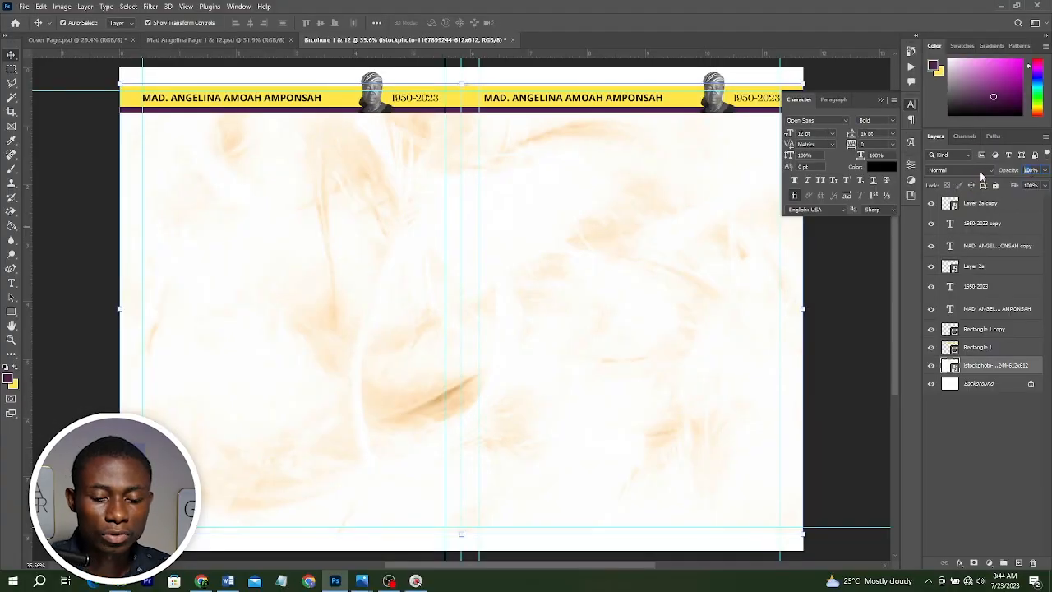
{"action": "type", "text": "50"}
{"action": "key", "text": "Return"}
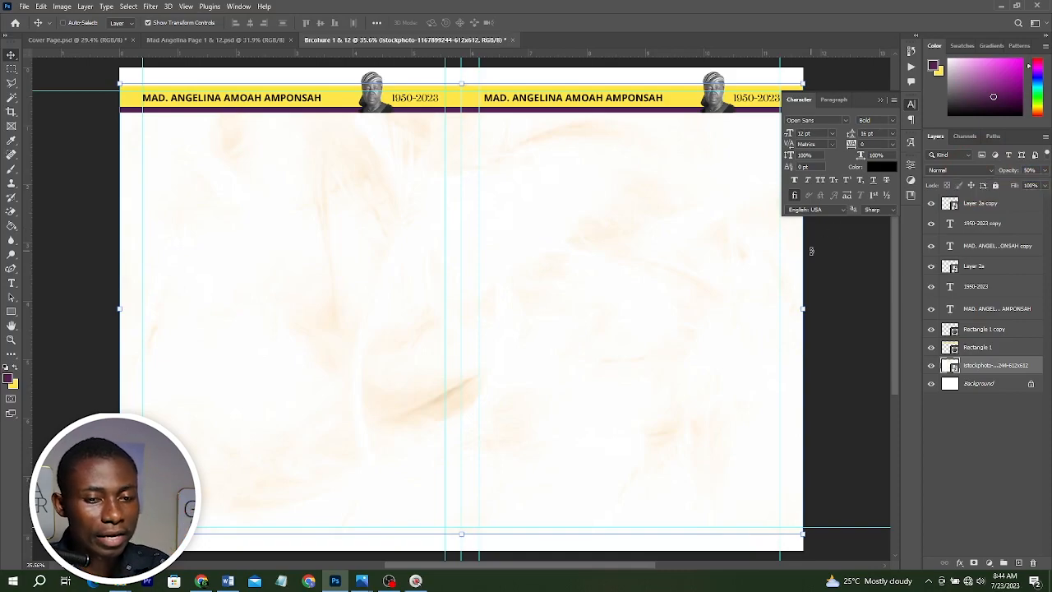
Group the texture layer, name the group Background and give it a blue colour label.
{"action": "key", "text": "ctrl+g"}
{"action": "double_click", "coordinate": [972, 362]}
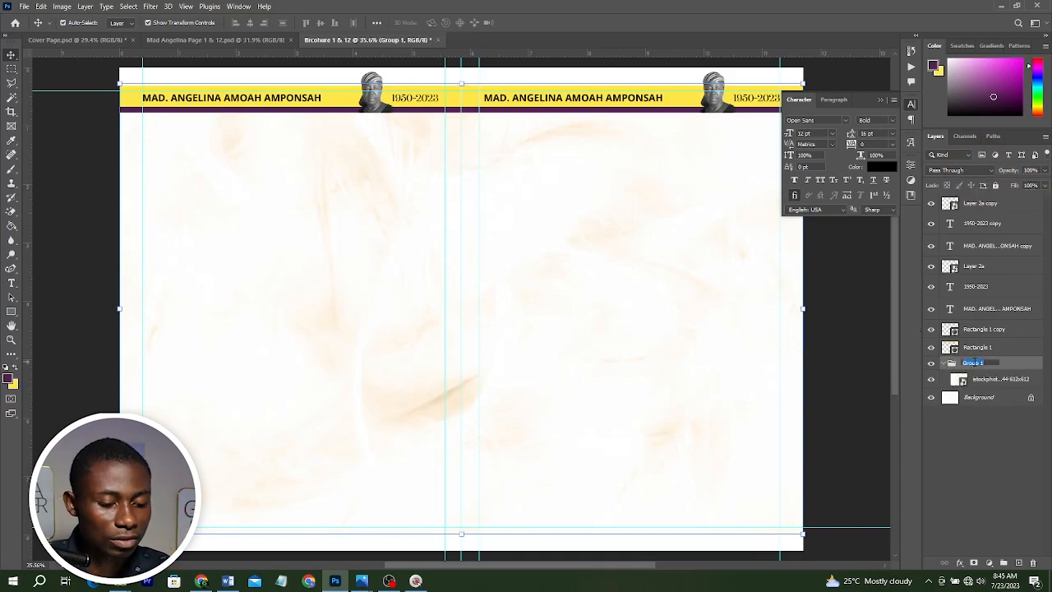
{"action": "type", "text": "bAC"}
{"action": "key", "text": "BackSpace"}
{"action": "key", "text": "BackSpace"}
{"action": "key", "text": "BackSpace"}
{"action": "type", "text": "Background"}
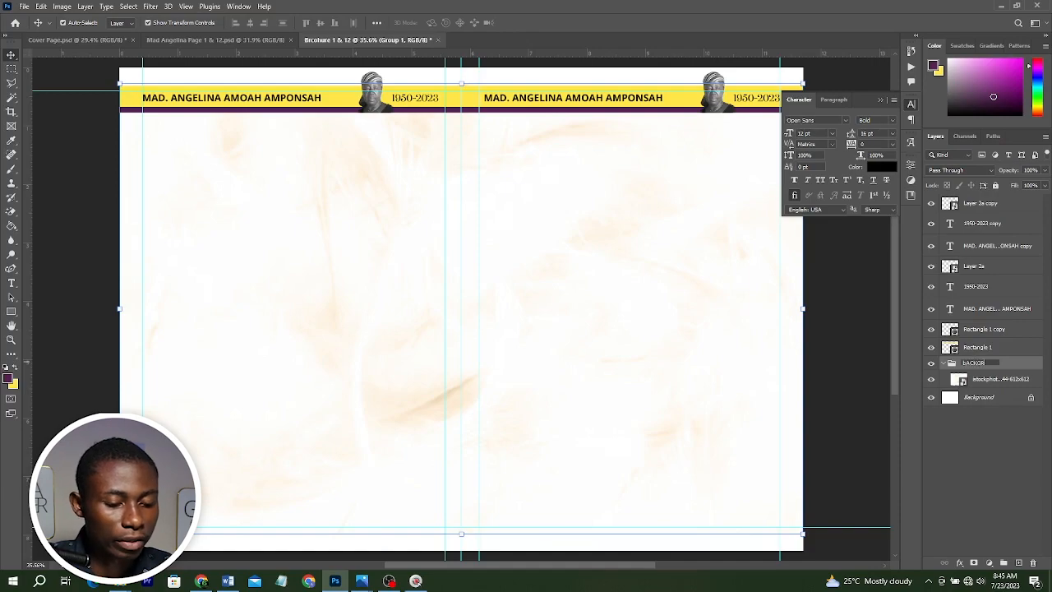
{"action": "key", "text": "Return"}
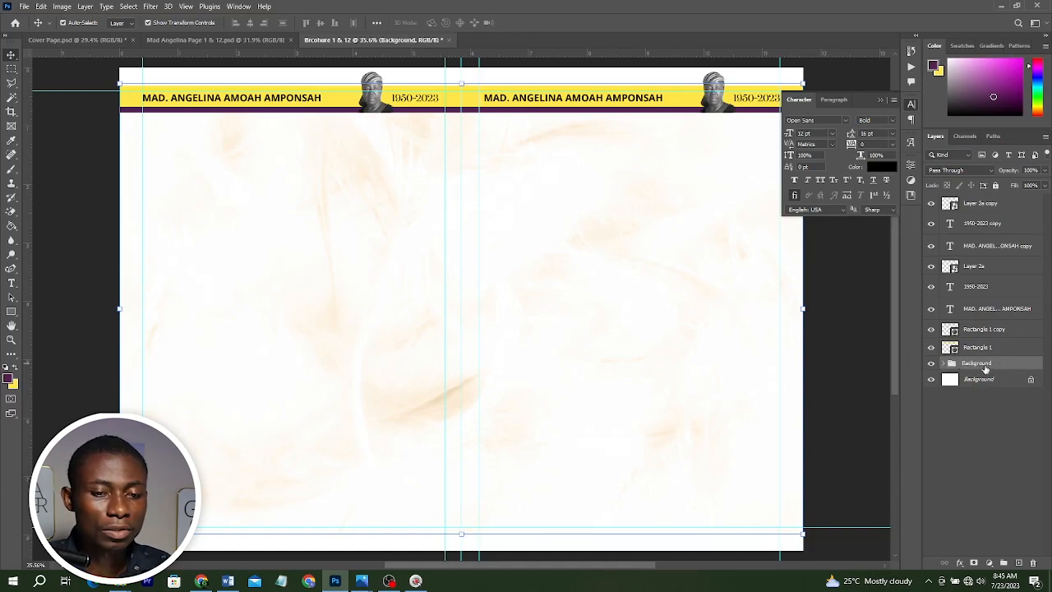
{"action": "right_click", "coordinate": [985, 369]}
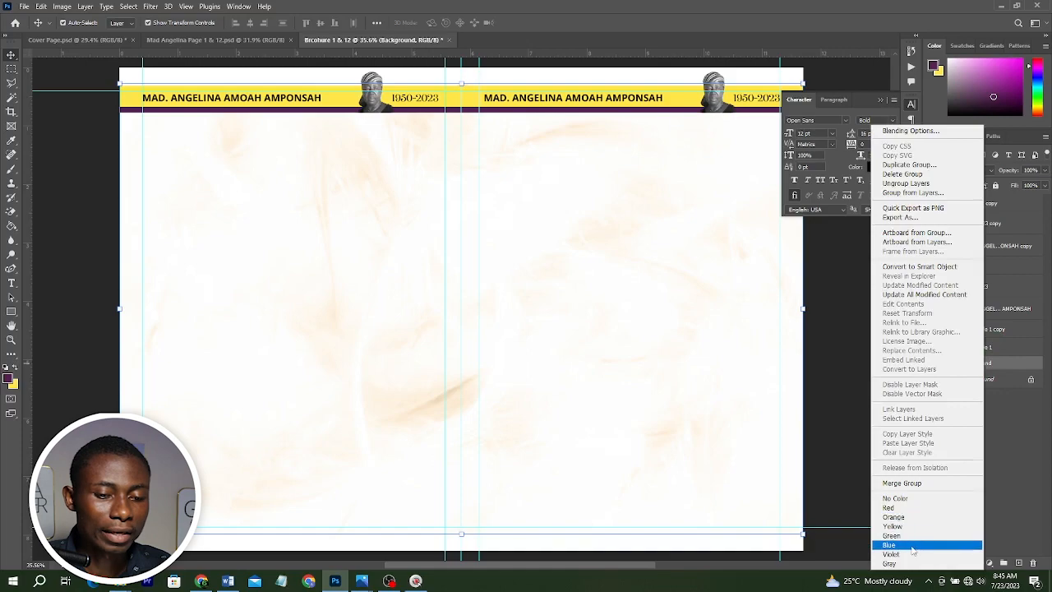
{"action": "left_click", "coordinate": [920, 545]}
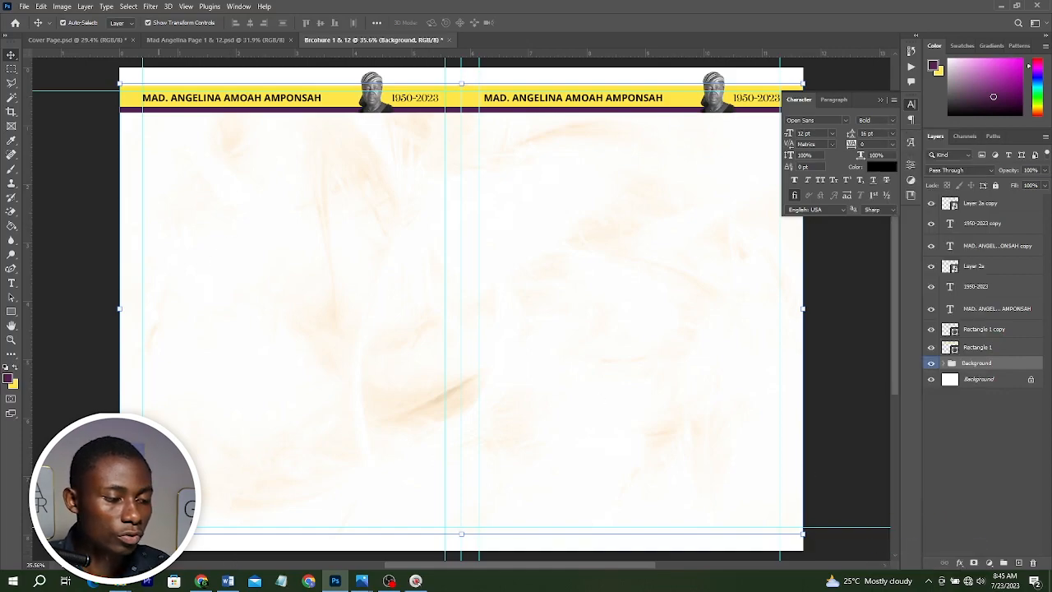
Place the pngegg (76) golden ribbon image in the lower-left corner of the spread.
{"action": "mouse_move", "coordinate": [119, 580]}
{"action": "left_click", "coordinate": [216, 549]}
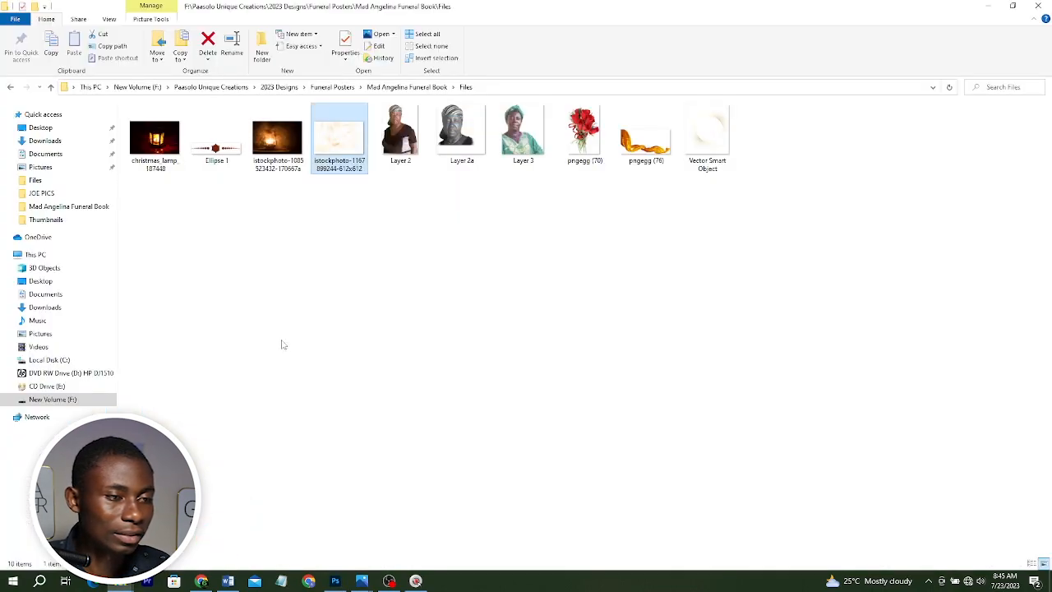
{"action": "left_click", "coordinate": [634, 150]}
{"action": "left_click_drag", "start_coordinate": [634, 150], "coordinate": [382, 480]}
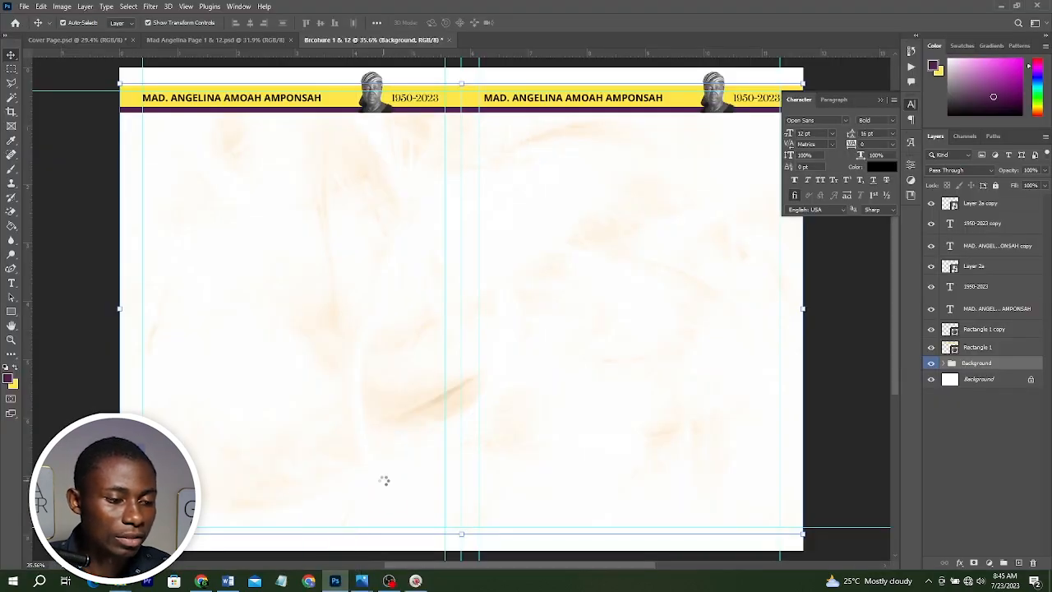
{"action": "left_click_drag", "start_coordinate": [446, 351], "coordinate": [140, 465]}
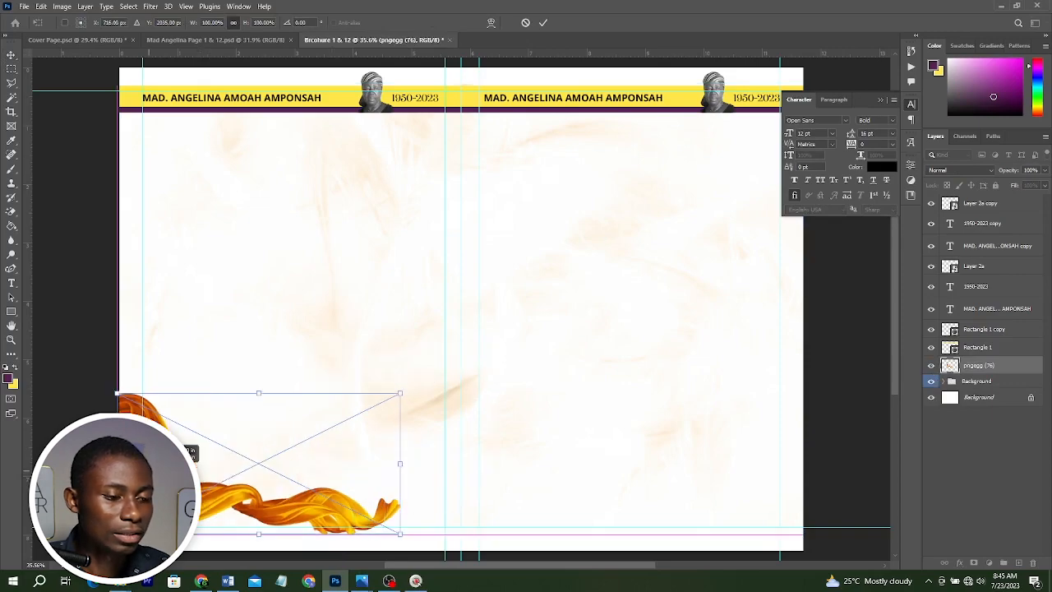
{"action": "key", "text": "Return"}
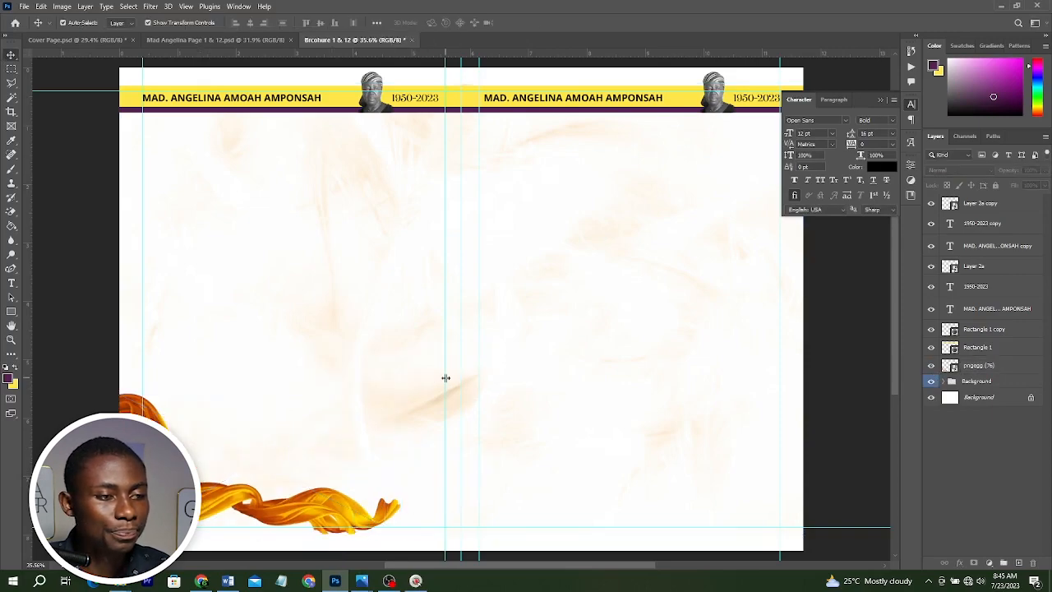
Place the Ellipse 1 ornament image and position it at the bottom centre of the right page.
{"action": "left_click", "coordinate": [213, 39]}
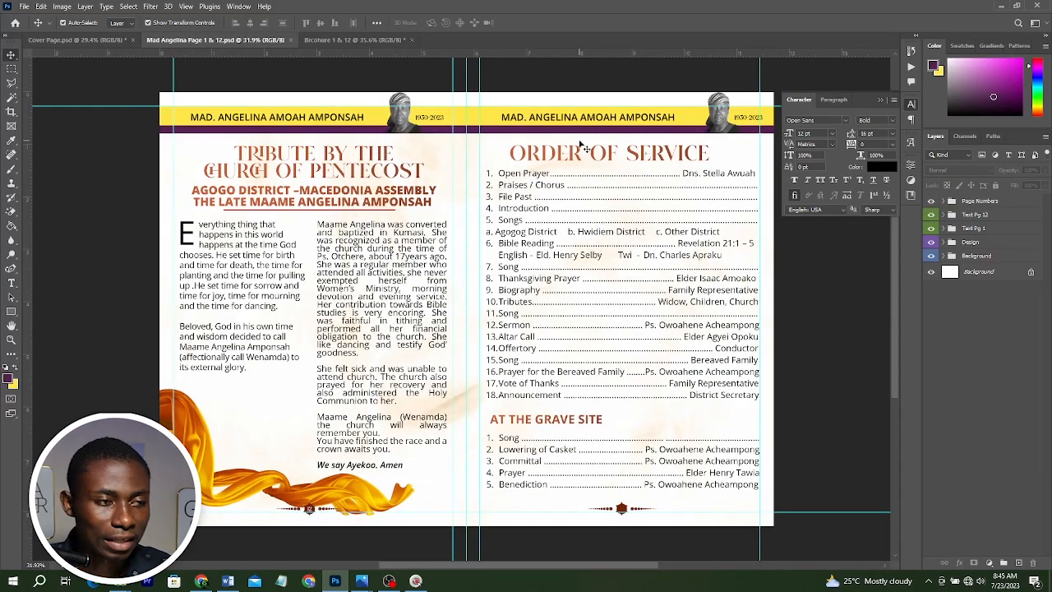
{"action": "left_click", "coordinate": [353, 40]}
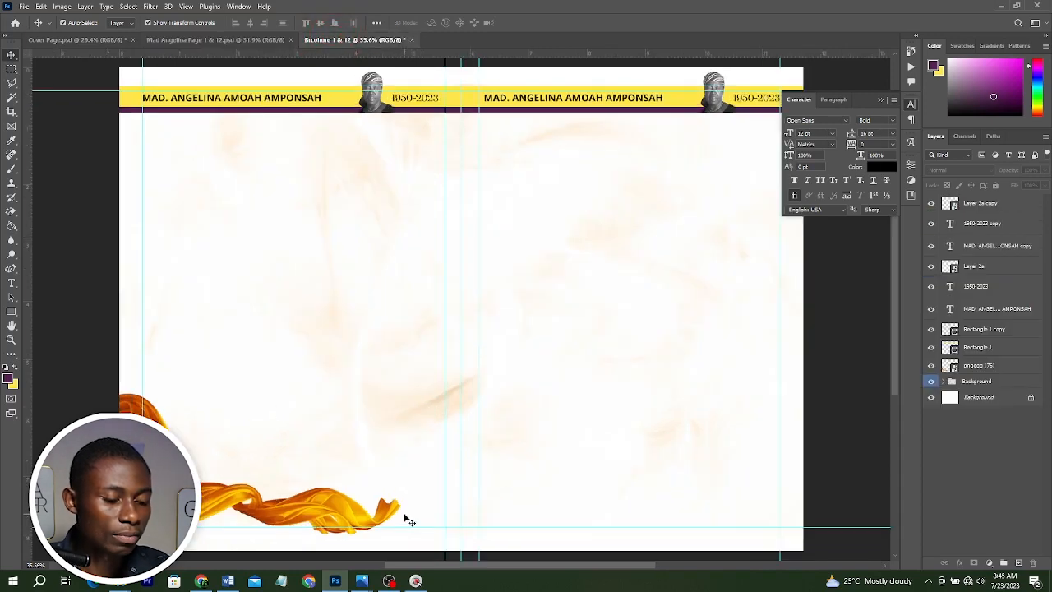
{"action": "key", "text": "alt+Tab"}
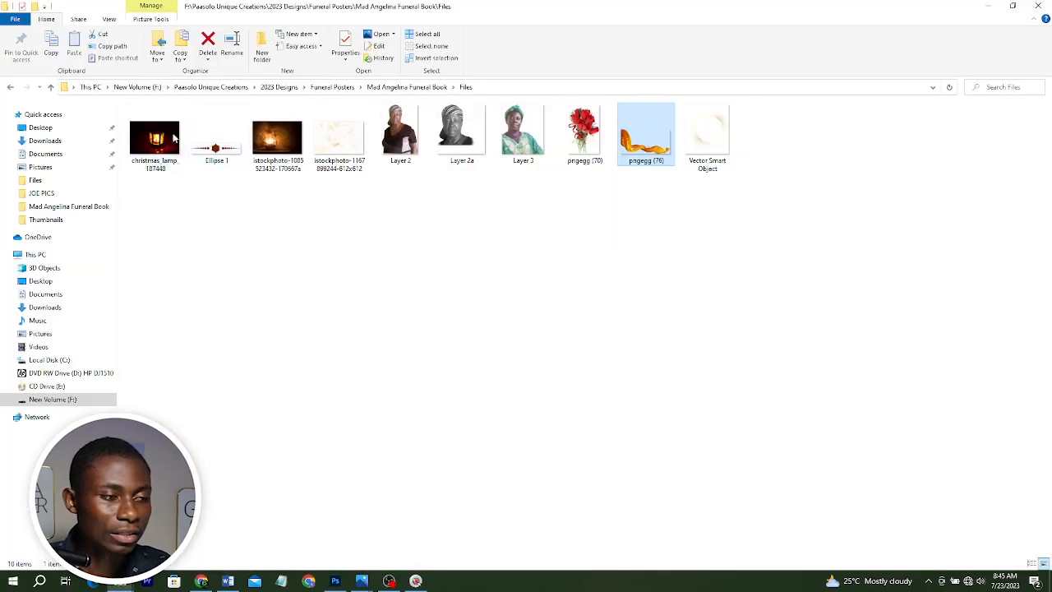
{"action": "left_click", "coordinate": [215, 148]}
{"action": "left_click_drag", "start_coordinate": [215, 148], "coordinate": [597, 470]}
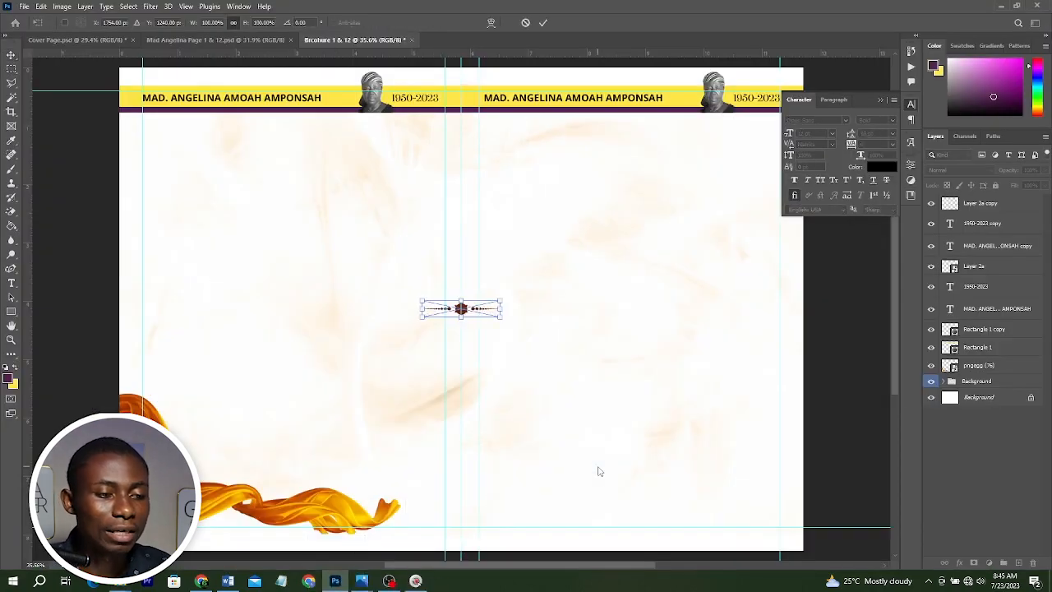
{"action": "left_click", "coordinate": [539, 22]}
{"action": "left_click_drag", "start_coordinate": [434, 319], "coordinate": [606, 532]}
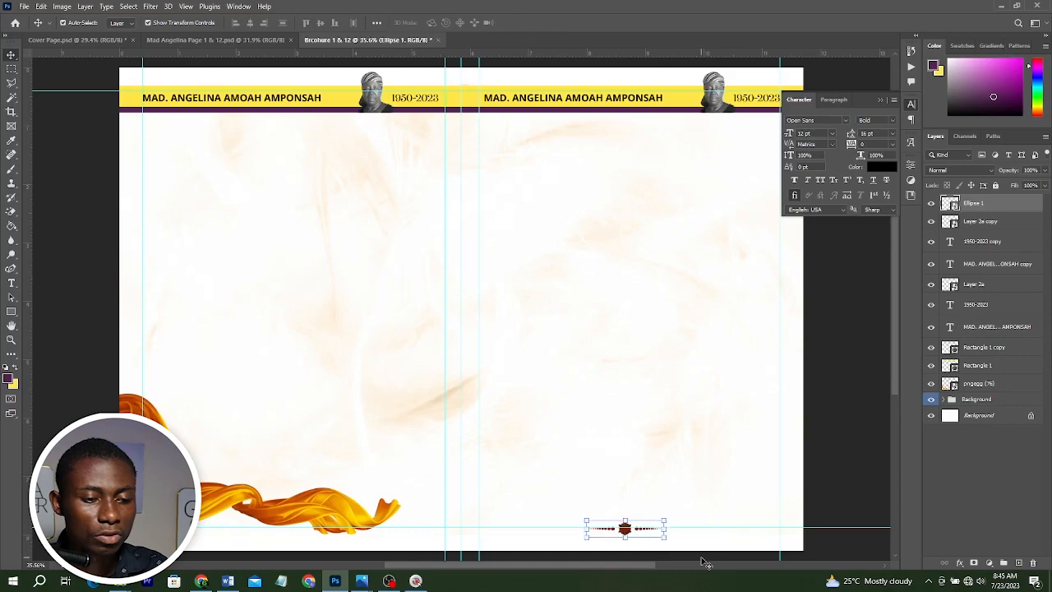
Duplicate the ornament and position the copy at the bottom centre of the left page.
{"action": "scroll", "coordinate": [633, 511], "scroll_direction": "down", "scroll_amount": 1}
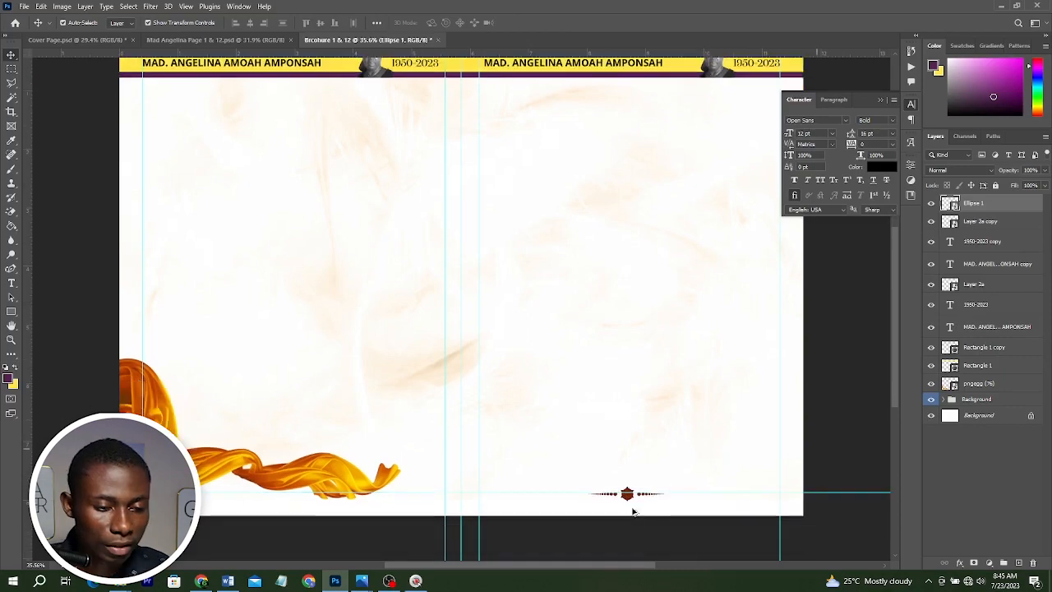
{"action": "scroll", "coordinate": [633, 511], "scroll_direction": "up", "scroll_amount": 2}
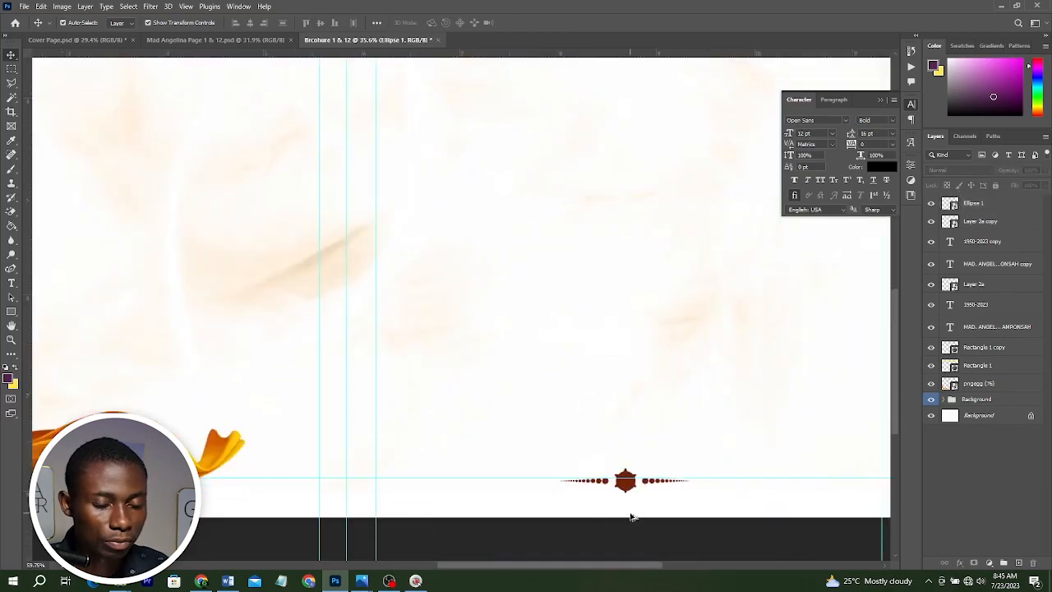
{"action": "scroll", "coordinate": [630, 516], "scroll_direction": "down", "scroll_amount": 1}
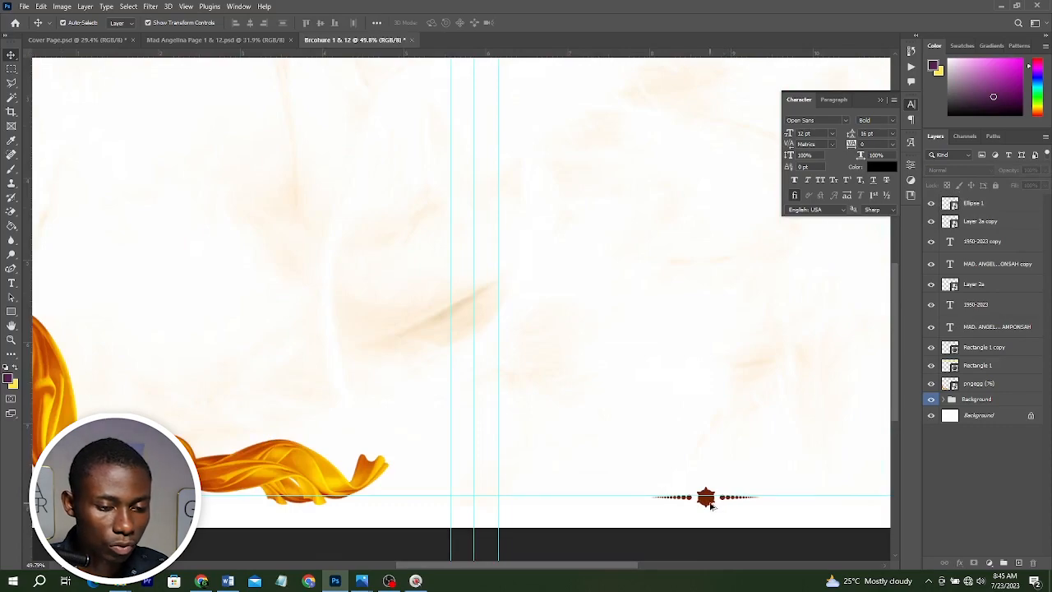
{"action": "left_click", "coordinate": [712, 505]}
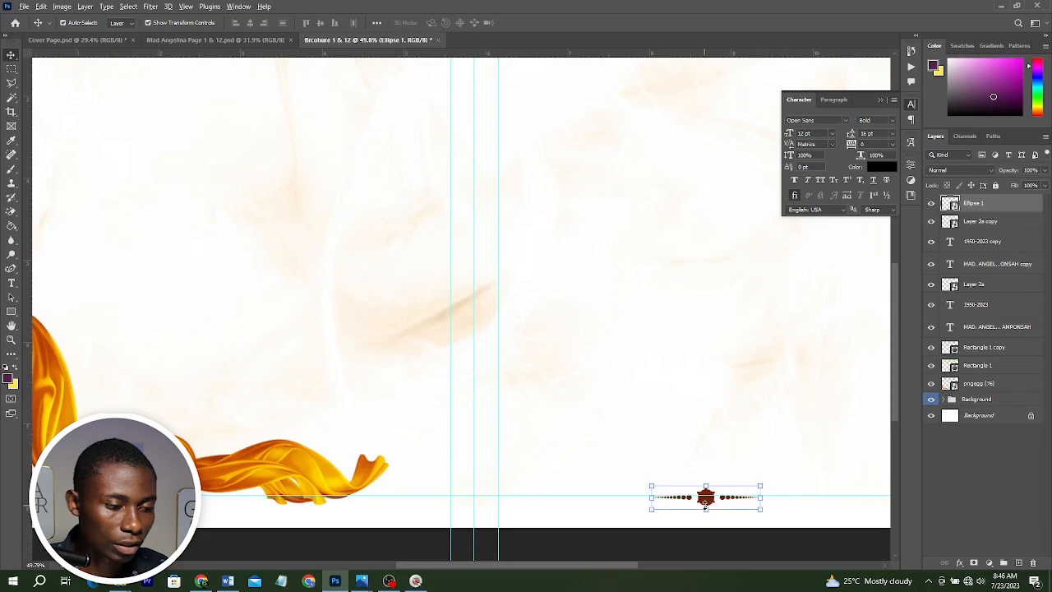
{"action": "left_click_drag", "start_coordinate": [705, 507], "coordinate": [328, 506]}
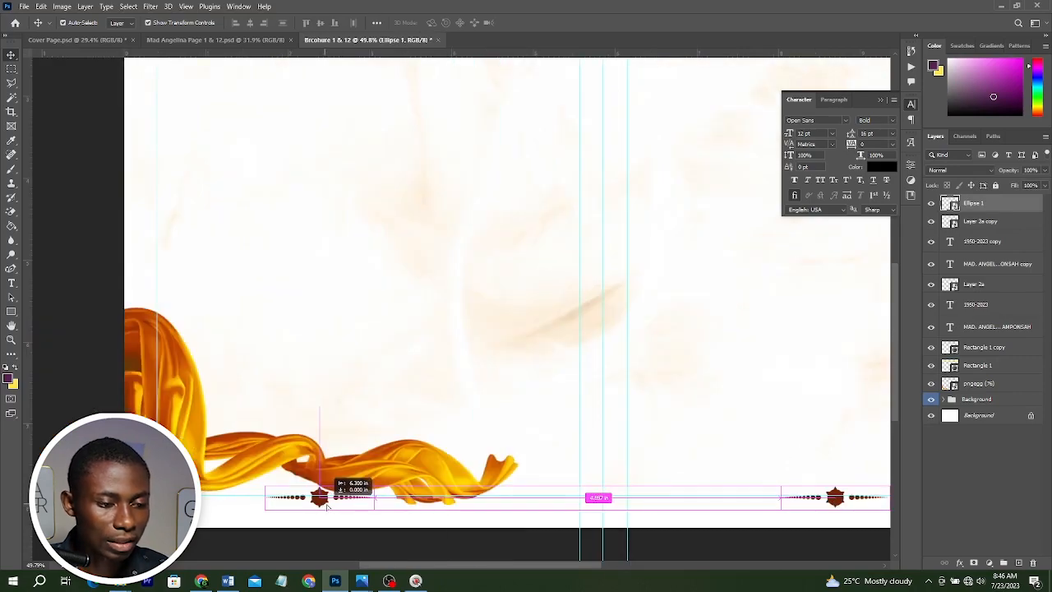
{"action": "left_click_drag", "start_coordinate": [327, 506], "coordinate": [328, 507]}
{"action": "scroll", "coordinate": [541, 536], "scroll_direction": "down", "scroll_amount": 3}
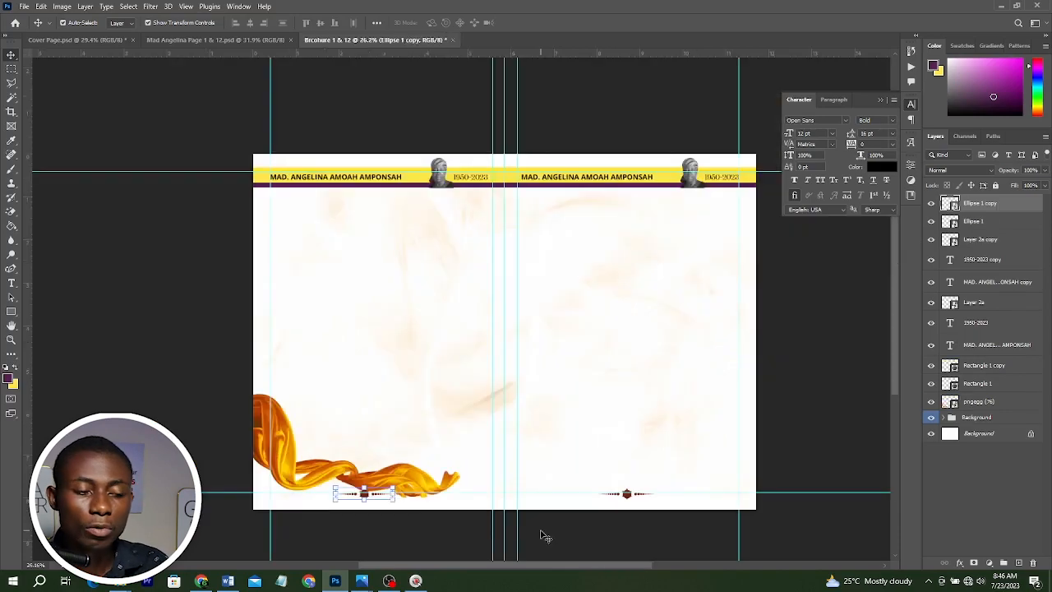
{"action": "key", "text": "shift+Right"}
{"action": "key", "text": "shift+Right"}
{"action": "key", "text": "shift+Right"}
{"action": "key", "text": "shift+Right"}
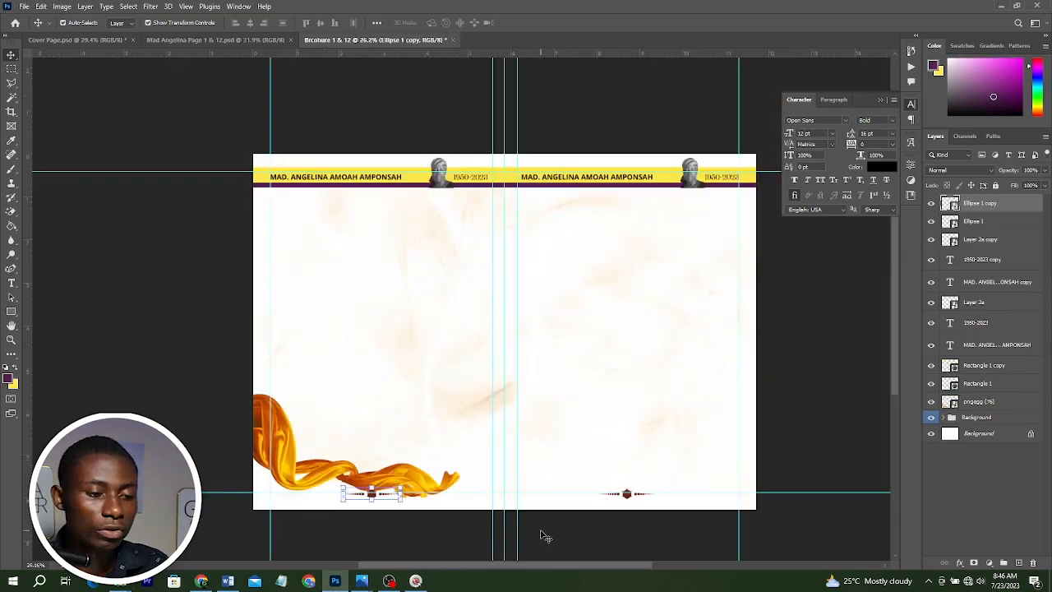
Type the page number 01 in white and centre it on the right page's ornament.
{"action": "scroll", "coordinate": [462, 526], "scroll_direction": "up", "scroll_amount": 2}
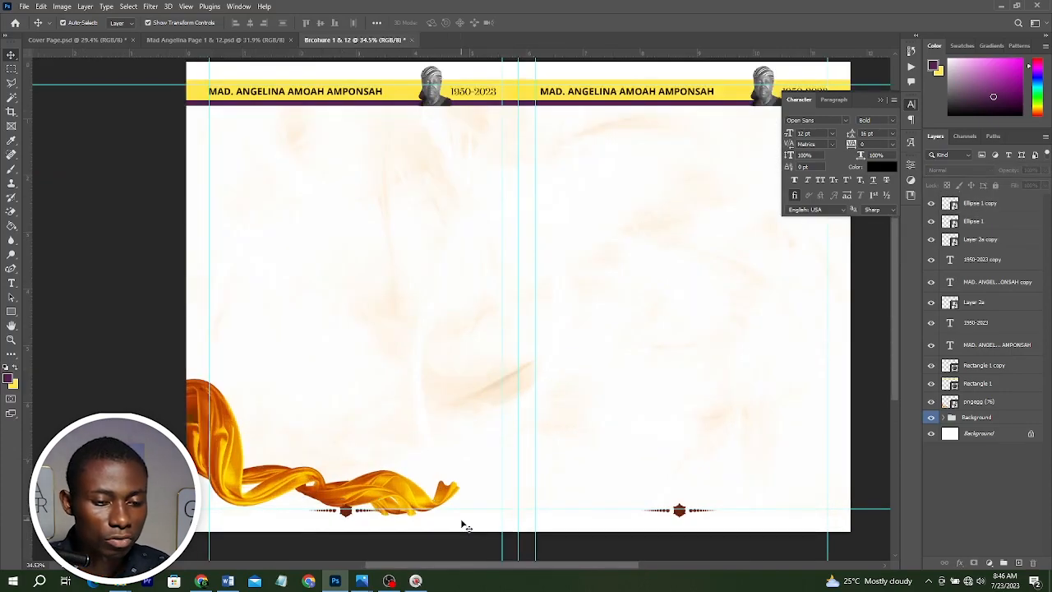
{"action": "scroll", "coordinate": [463, 525], "scroll_direction": "up", "scroll_amount": 5}
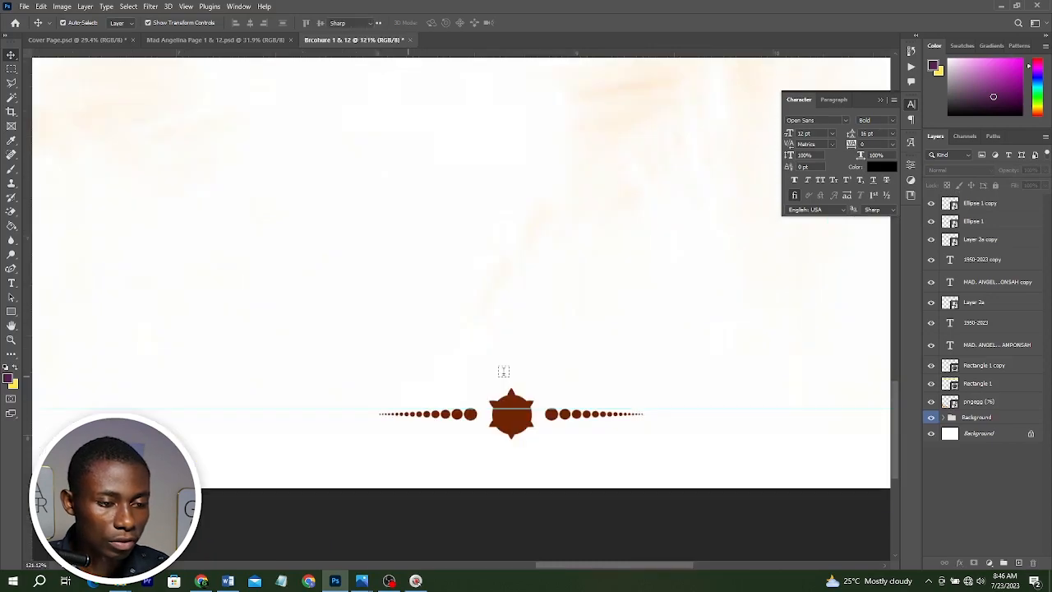
{"action": "key", "text": "t"}
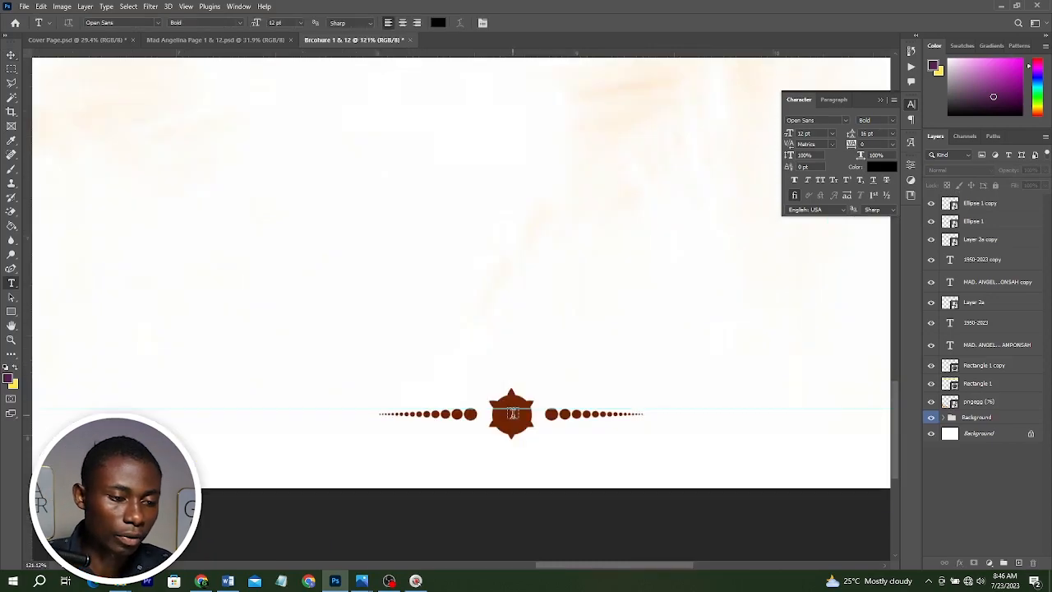
{"action": "left_click", "coordinate": [513, 413]}
{"action": "type", "text": "01"}
{"action": "key", "text": "ctrl+Return"}
{"action": "key", "text": "v"}
{"action": "scroll", "coordinate": [517, 415], "scroll_direction": "up", "scroll_amount": 2}
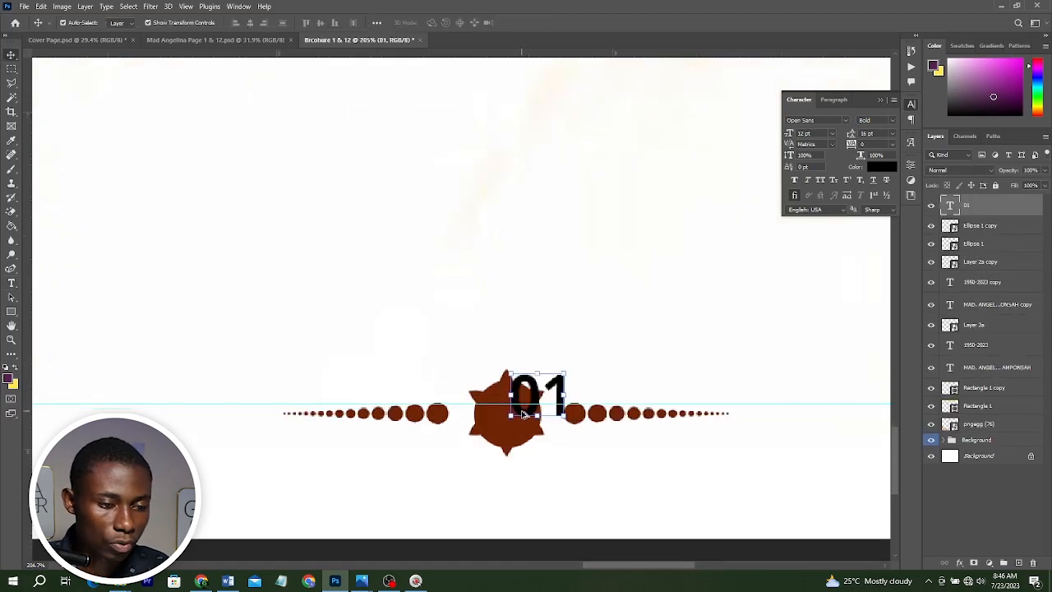
{"action": "left_click_drag", "start_coordinate": [523, 413], "coordinate": [505, 417]}
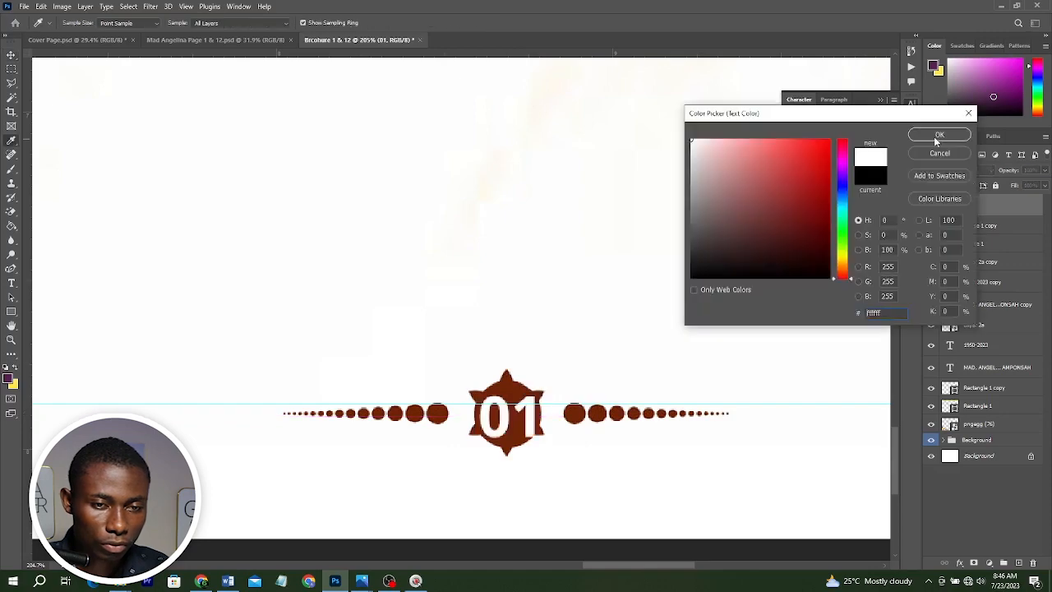
{"action": "left_click", "coordinate": [933, 136]}
Duplicate the number onto the left page's ornament, centre-align it and change it to 12.
{"action": "scroll", "coordinate": [513, 415], "scroll_direction": "down", "scroll_amount": 3}
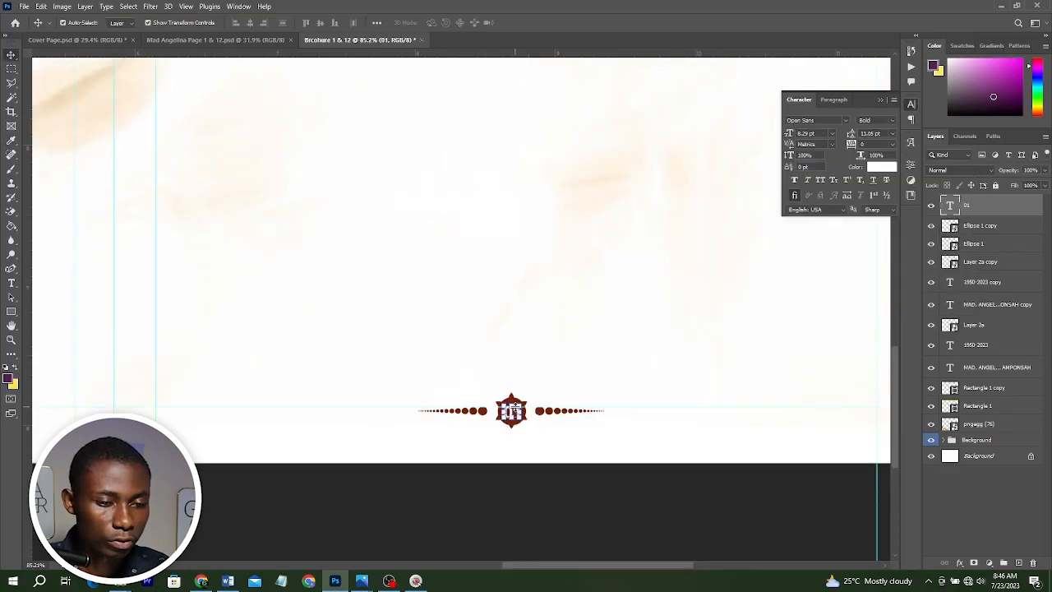
{"action": "left_click_drag", "start_coordinate": [511, 411], "coordinate": [229, 400]}
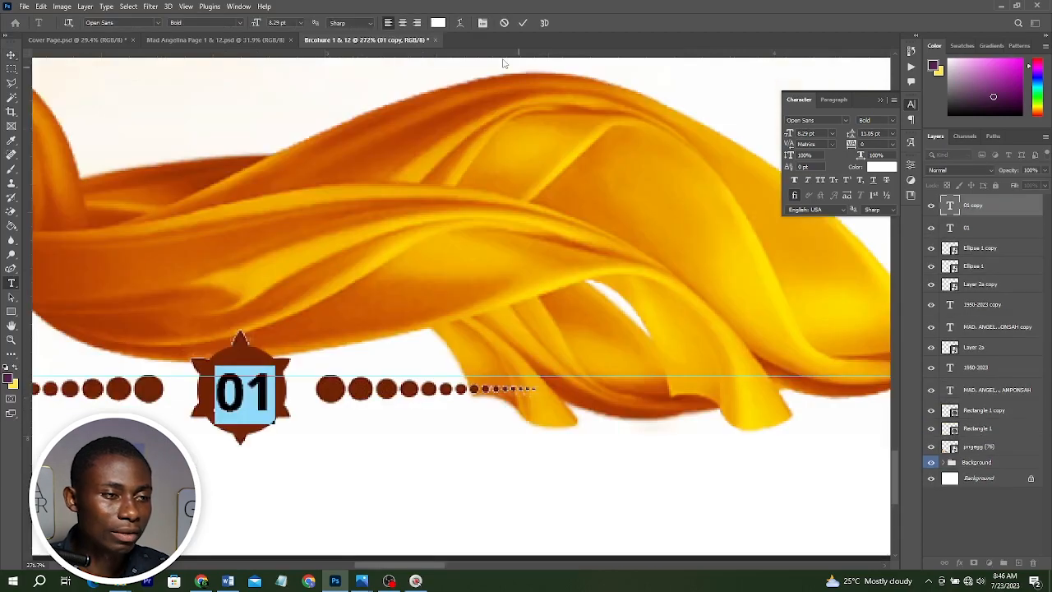
{"action": "left_click", "coordinate": [403, 22]}
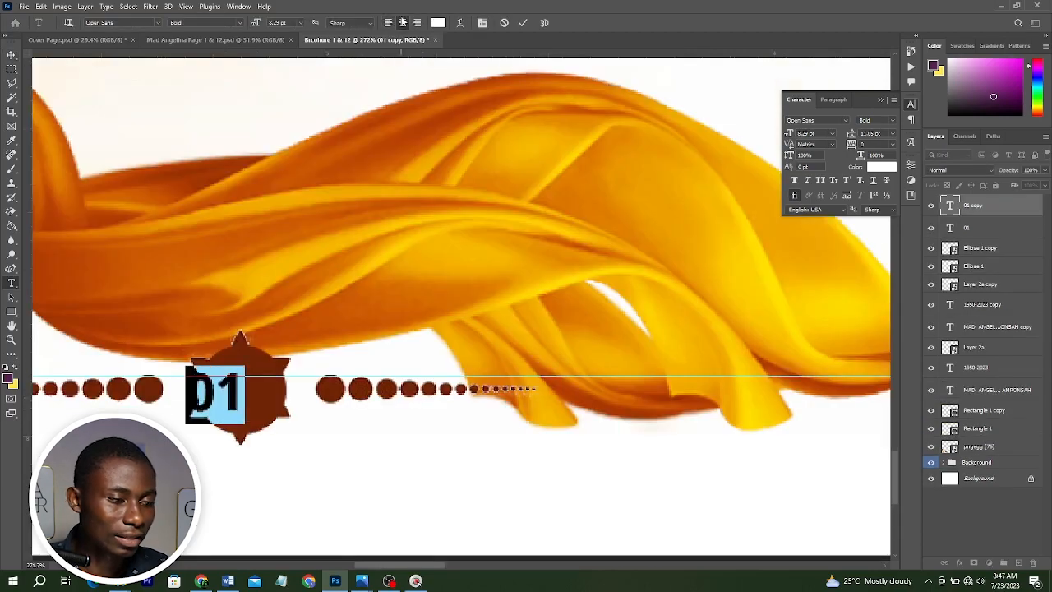
{"action": "left_click_drag", "start_coordinate": [219, 393], "coordinate": [239, 393]}
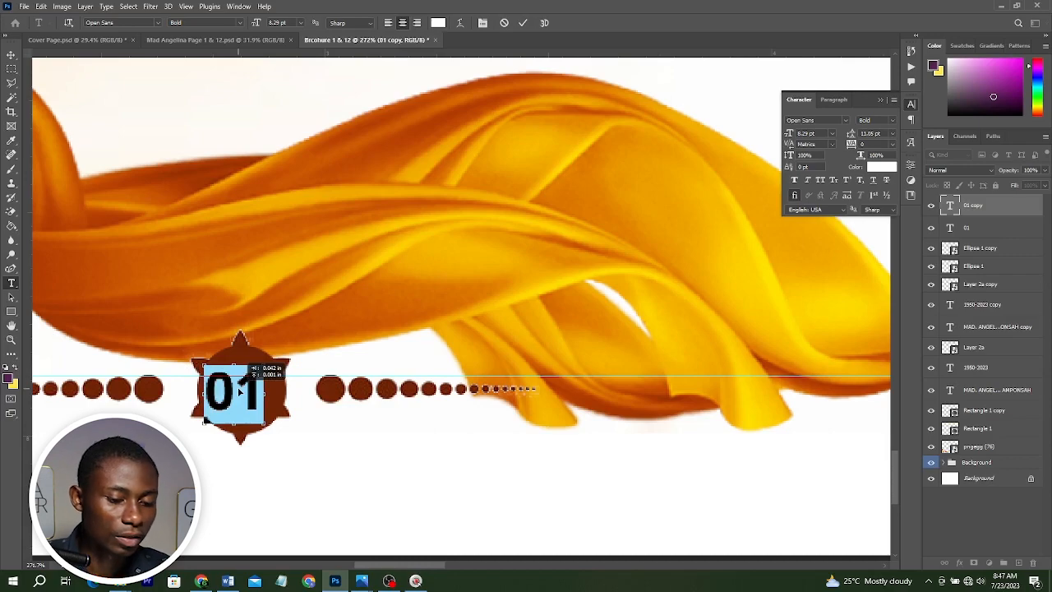
{"action": "type", "text": "12"}
{"action": "key", "text": "ctrl+Return"}
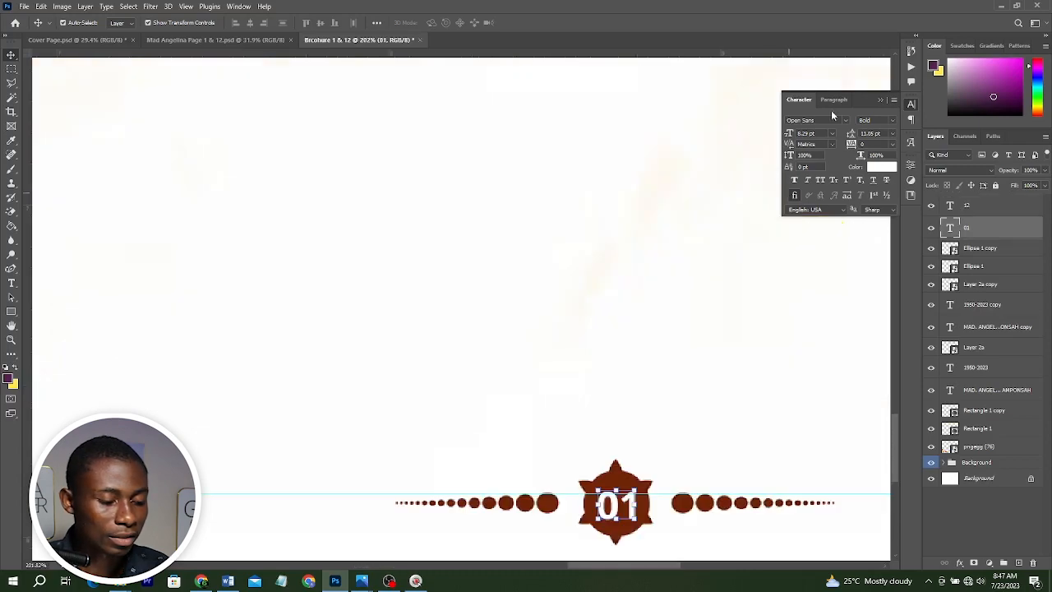
Centre-align the 01 number and realign it on the right page's ornament.
{"action": "left_click", "coordinate": [832, 100]}
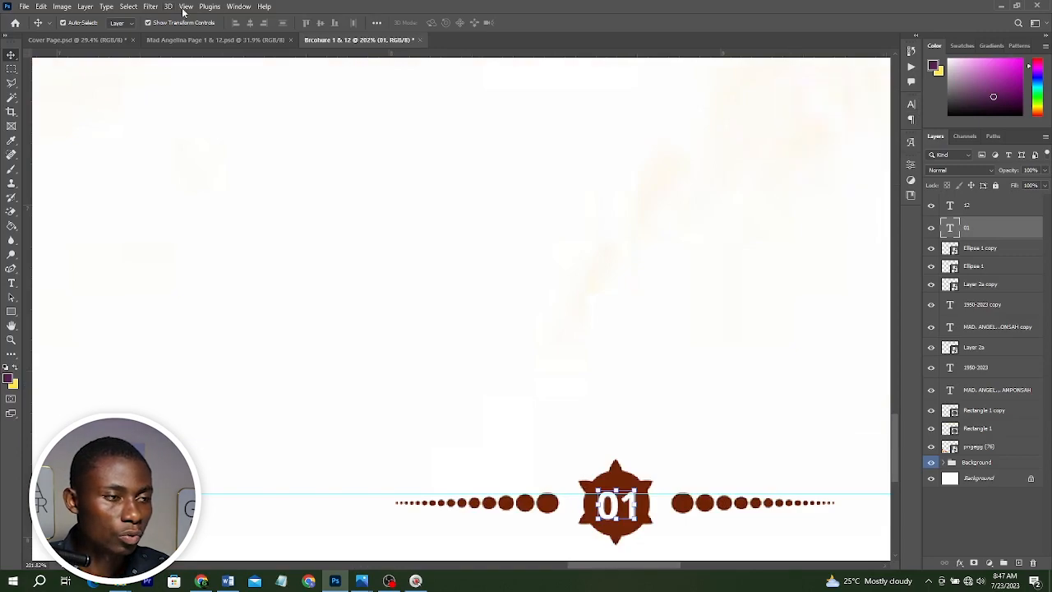
{"action": "left_click", "coordinate": [239, 6]}
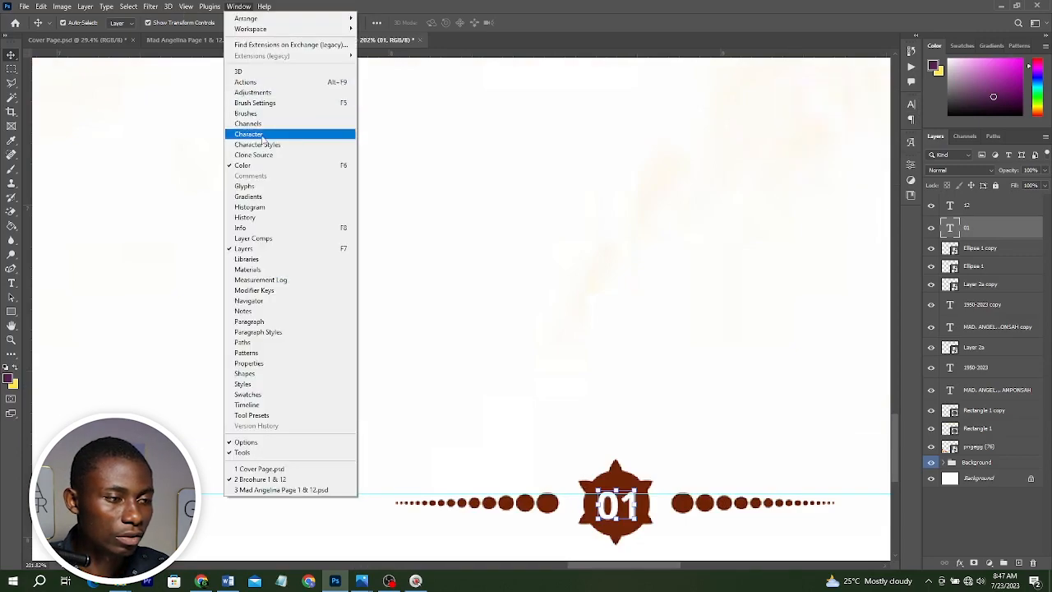
{"action": "left_click", "coordinate": [248, 134]}
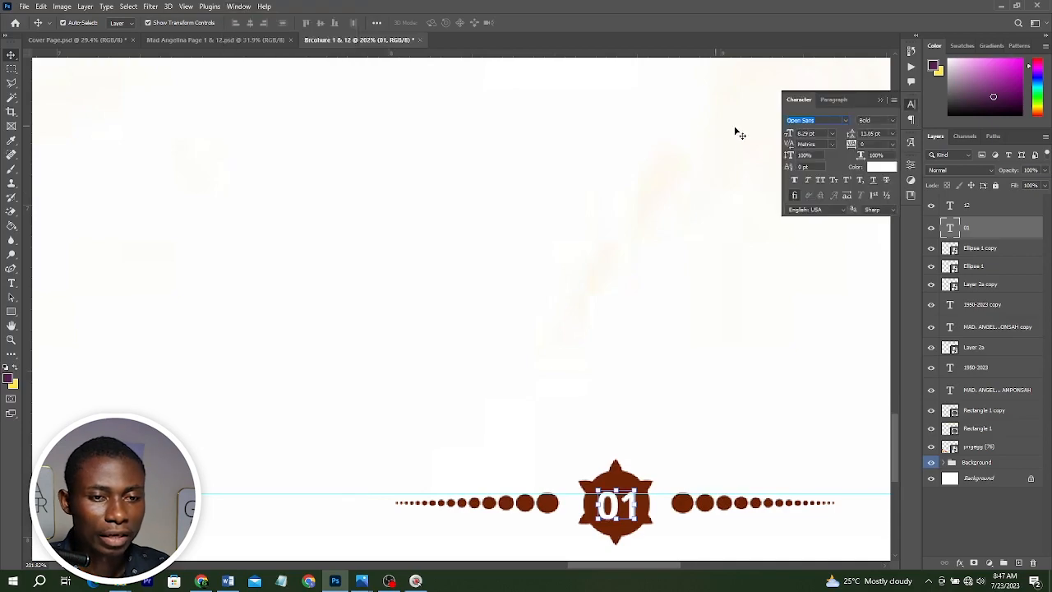
{"action": "left_click", "coordinate": [833, 100]}
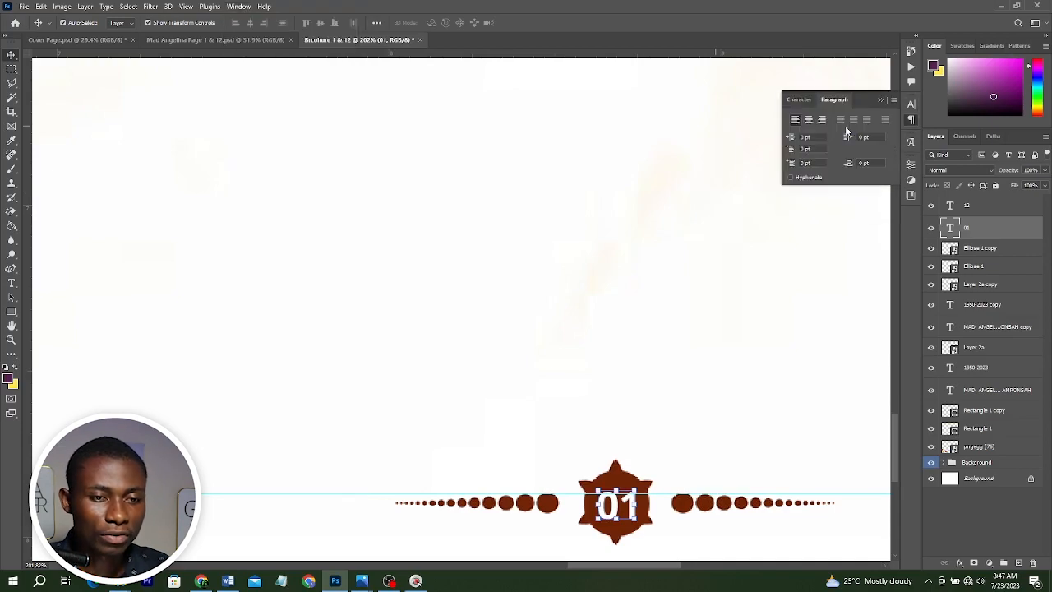
{"action": "left_click", "coordinate": [808, 119]}
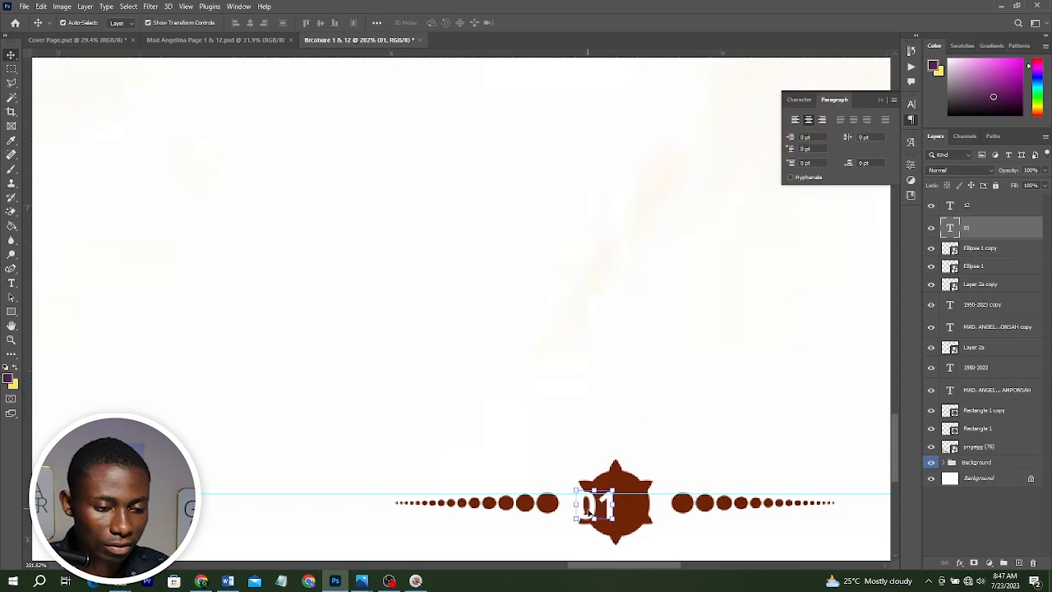
{"action": "left_click_drag", "start_coordinate": [589, 514], "coordinate": [608, 514]}
{"action": "key", "text": "ctrl+Right"}
{"action": "key", "text": "ctrl+Right"}
{"action": "key", "text": "ctrl+Right"}
{"action": "key", "text": "ctrl+0"}
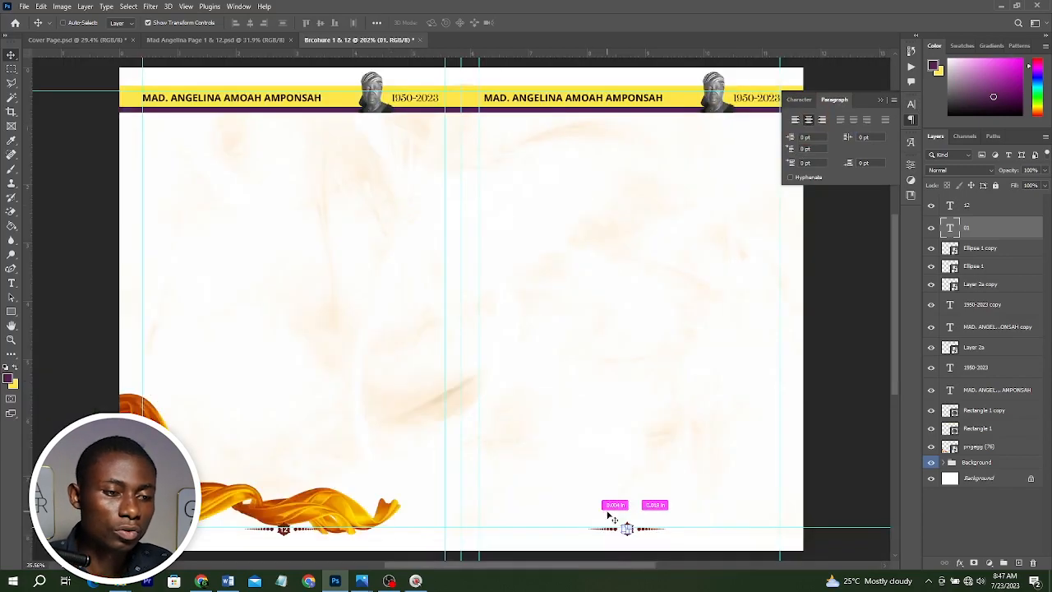
Add the heading ORDER OF SERVICE near the top of the right page.
{"action": "left_click", "coordinate": [839, 282]}
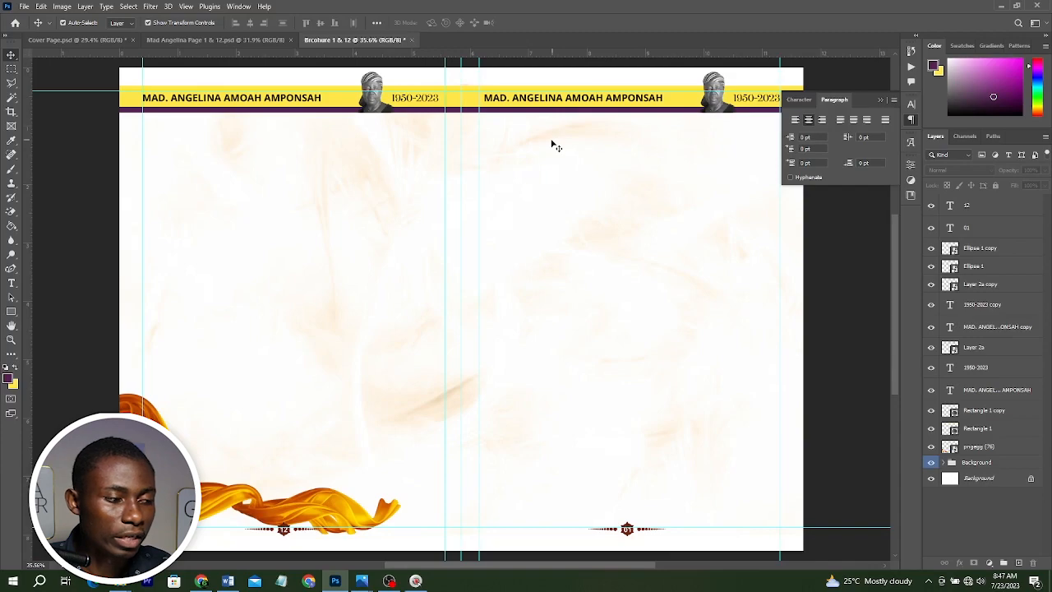
{"action": "left_click", "coordinate": [12, 282]}
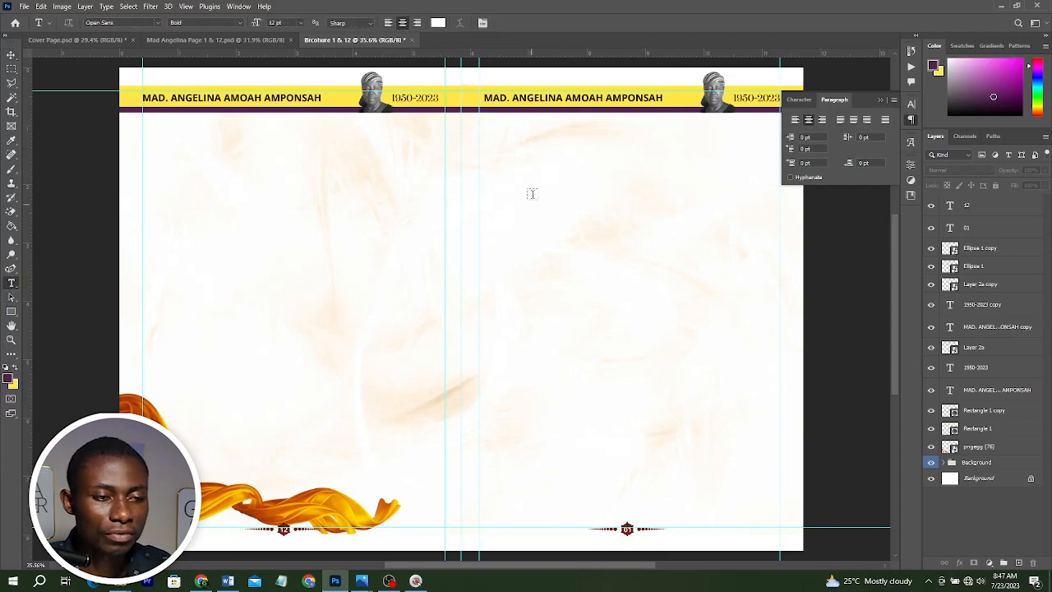
{"action": "left_click", "coordinate": [513, 142]}
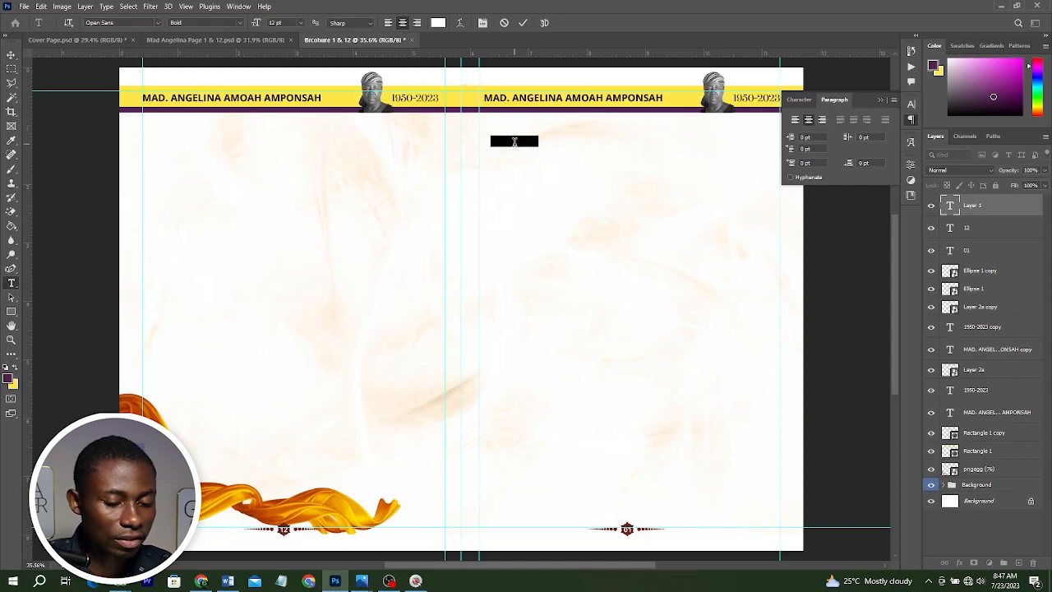
{"action": "type", "text": "ORDER OF SERVICE"}
{"action": "key", "text": "ctrl+Return"}
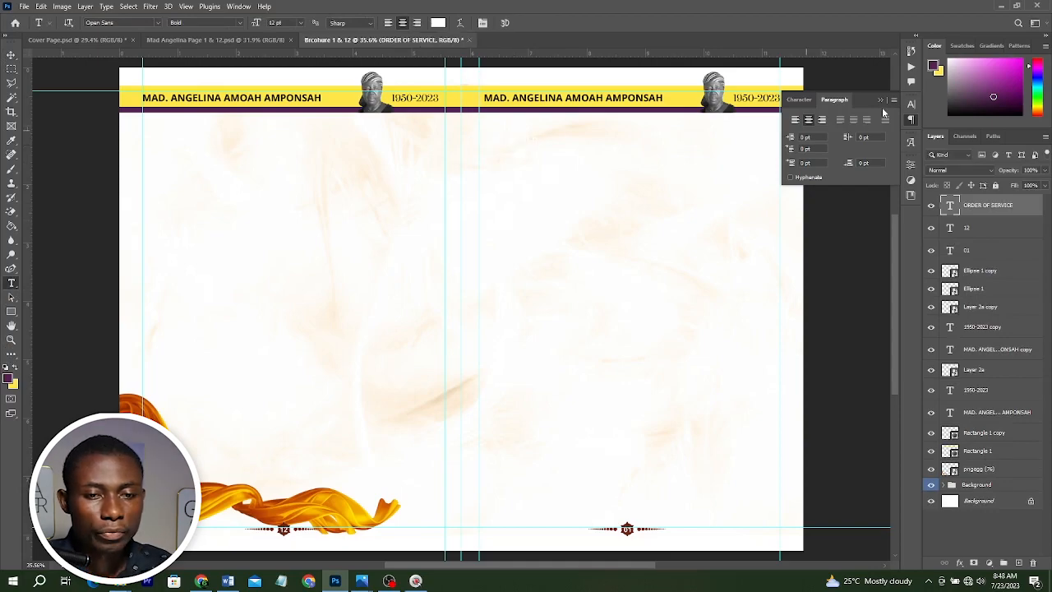
Add a Gradient Overlay to the ORDER OF SERVICE heading, with colour stops 8a3f25 and c9623e.
{"action": "left_click", "coordinate": [959, 564]}
{"action": "left_click", "coordinate": [979, 529]}
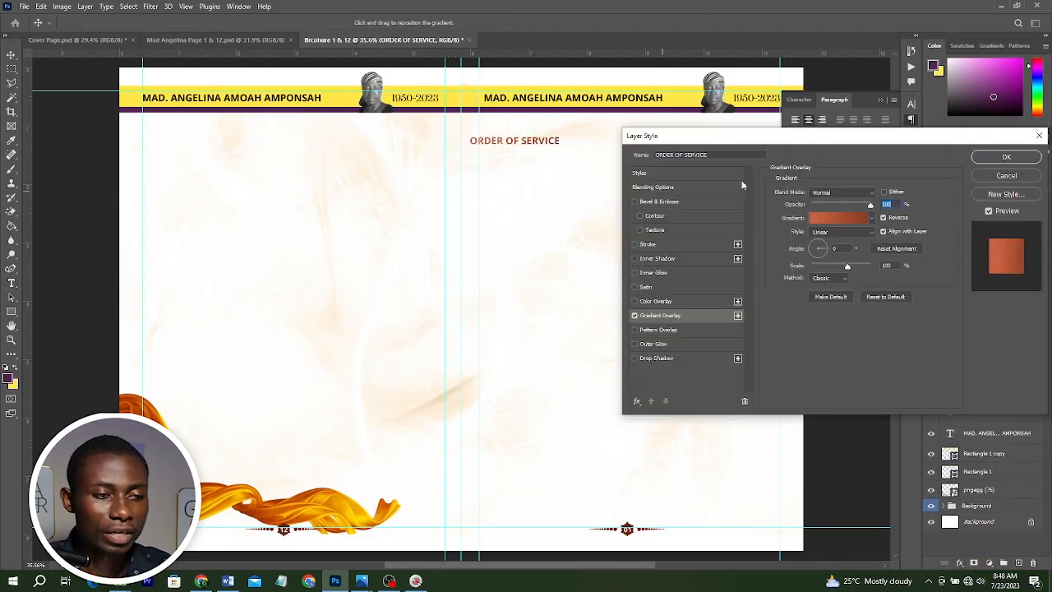
{"action": "left_click", "coordinate": [846, 220]}
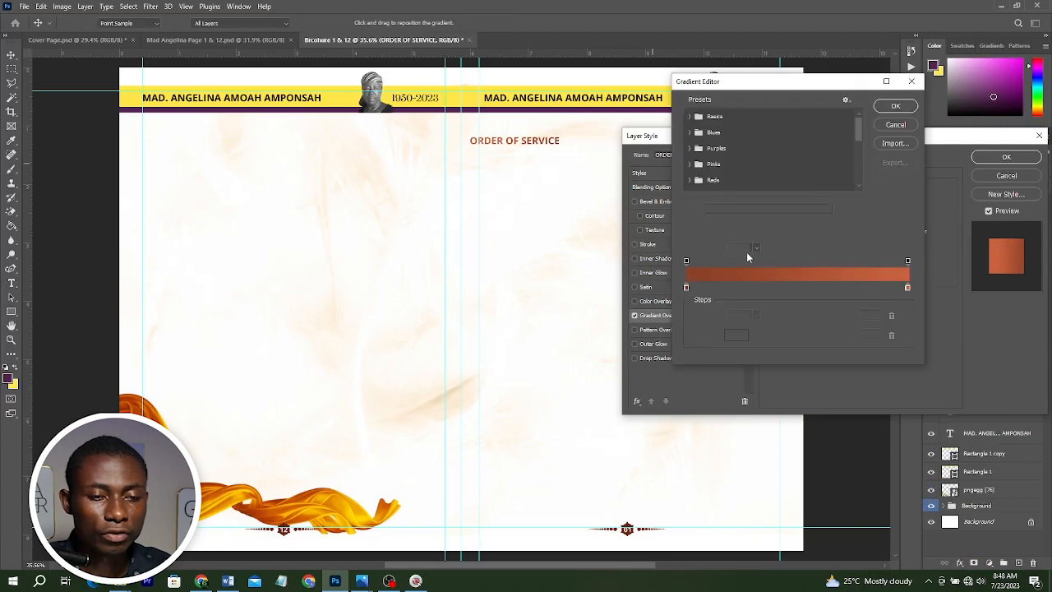
{"action": "double_click", "coordinate": [686, 287]}
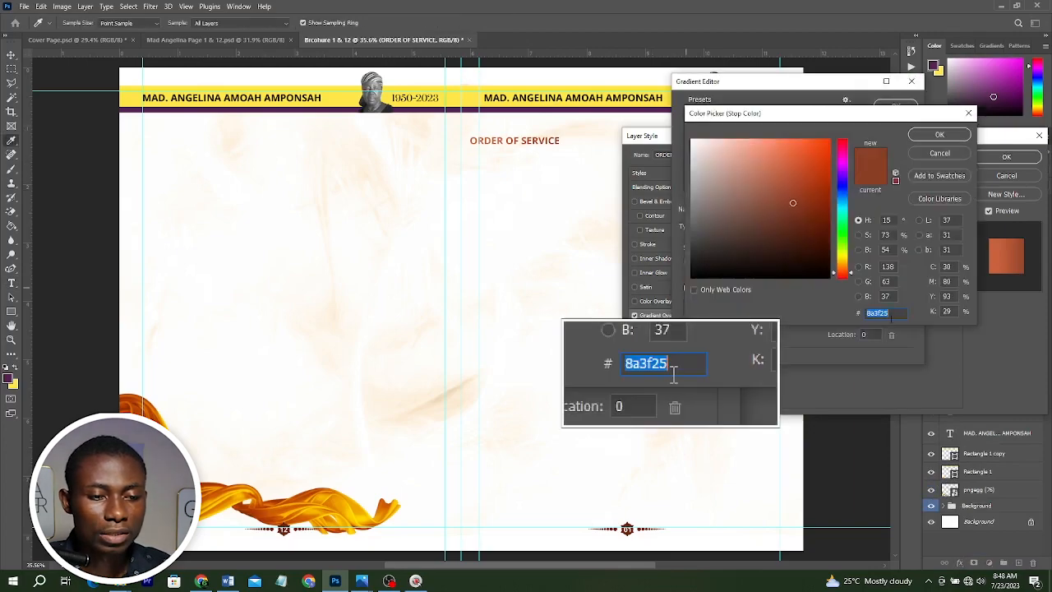
{"action": "left_click", "coordinate": [939, 134]}
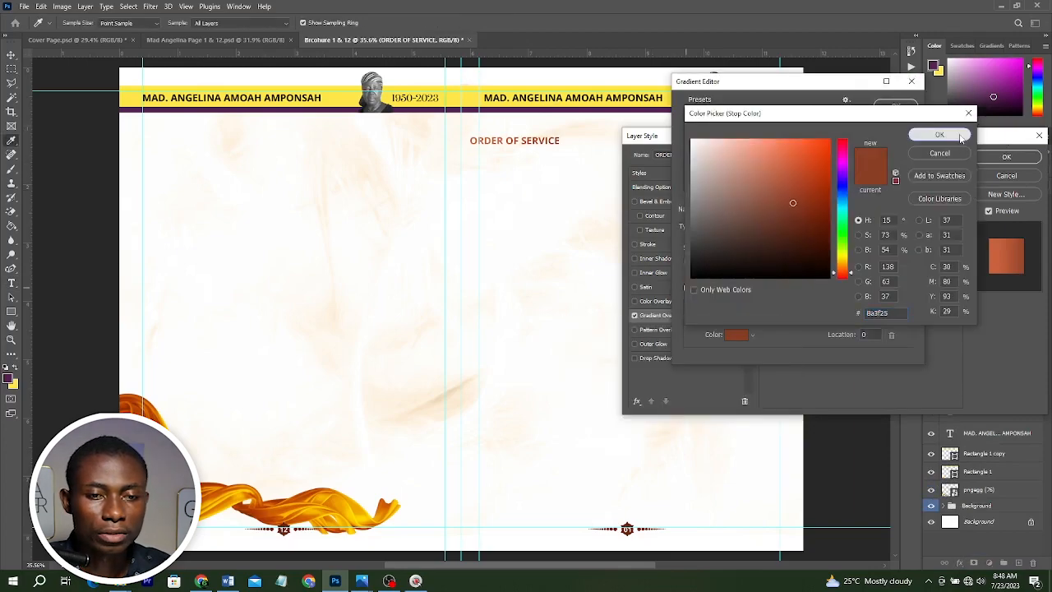
{"action": "double_click", "coordinate": [906, 287]}
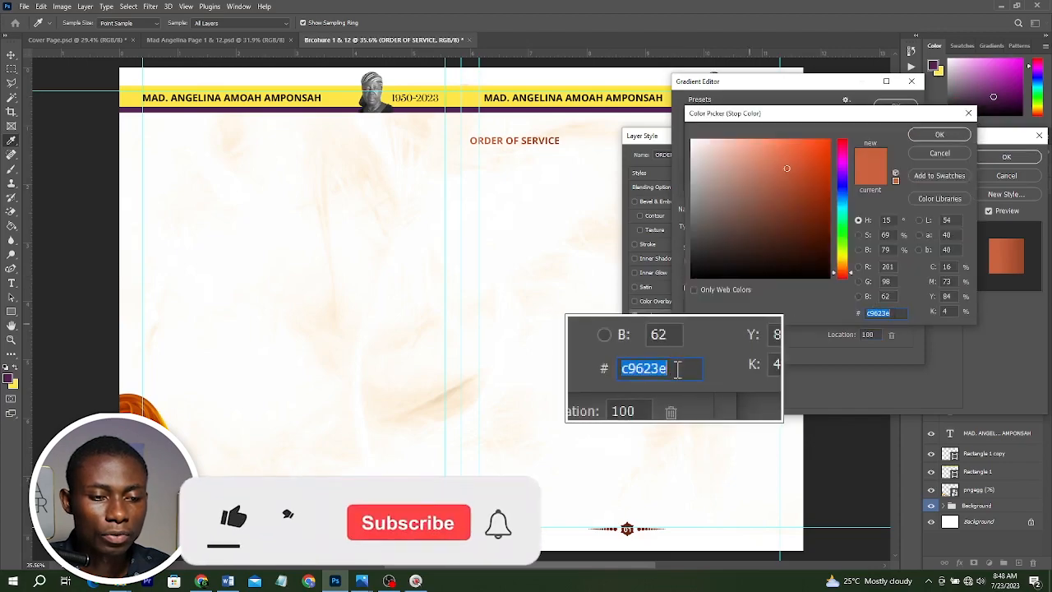
{"action": "left_click", "coordinate": [939, 134]}
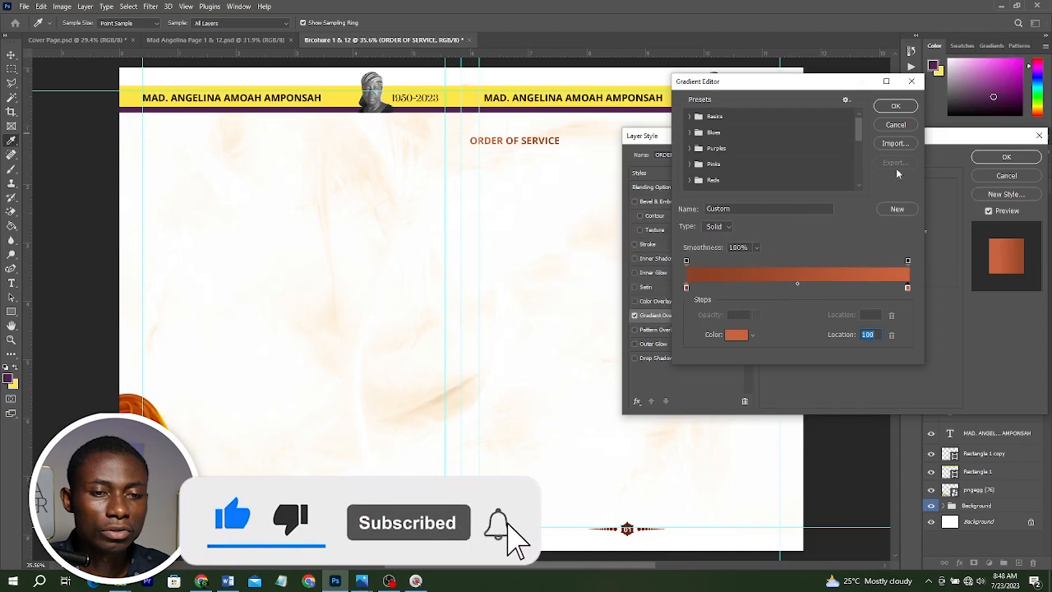
{"action": "left_click", "coordinate": [894, 106]}
{"action": "left_click", "coordinate": [1012, 157]}
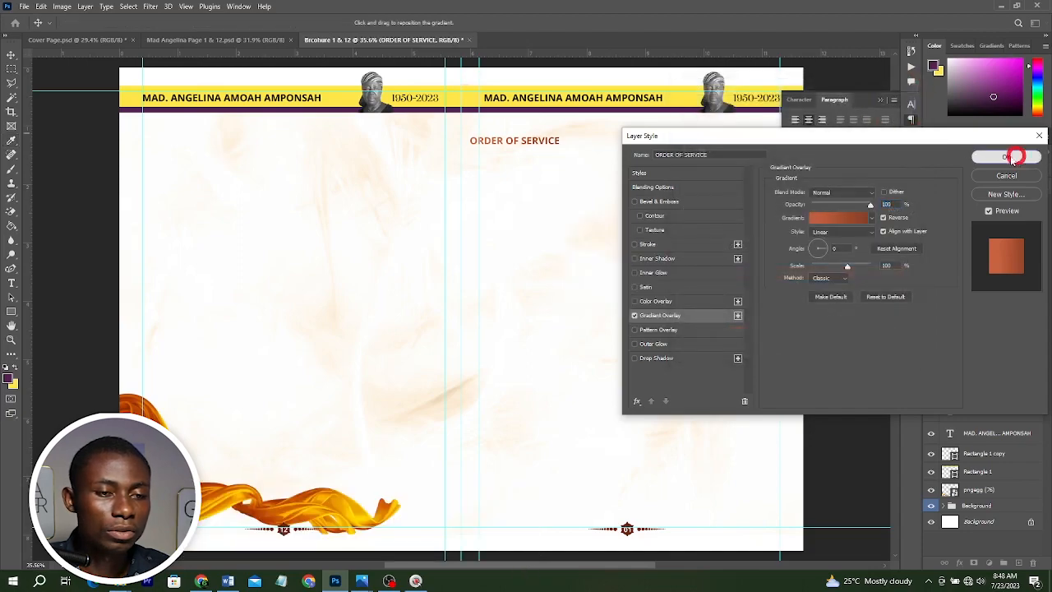
Change the heading's font to Afterglow Regular.
{"action": "left_click", "coordinate": [799, 100]}
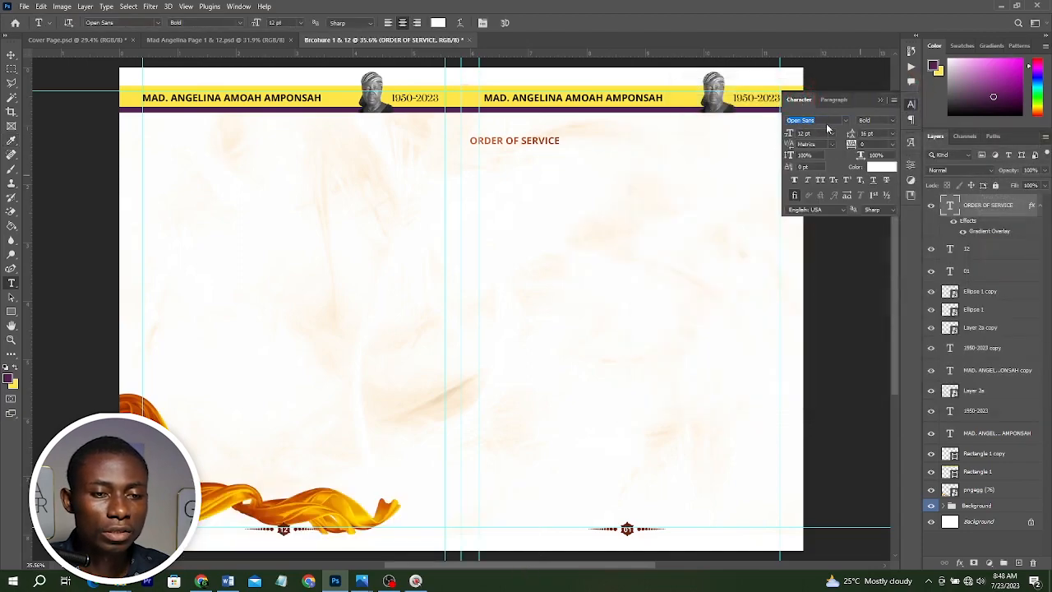
{"action": "left_click", "coordinate": [845, 121]}
{"action": "left_click", "coordinate": [834, 121]}
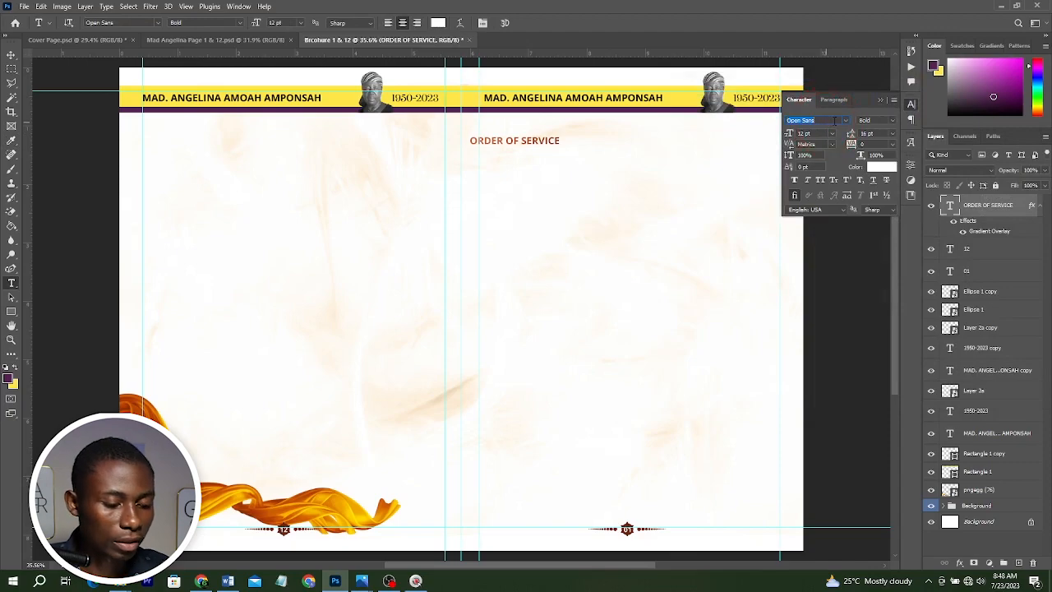
{"action": "type", "text": "after"}
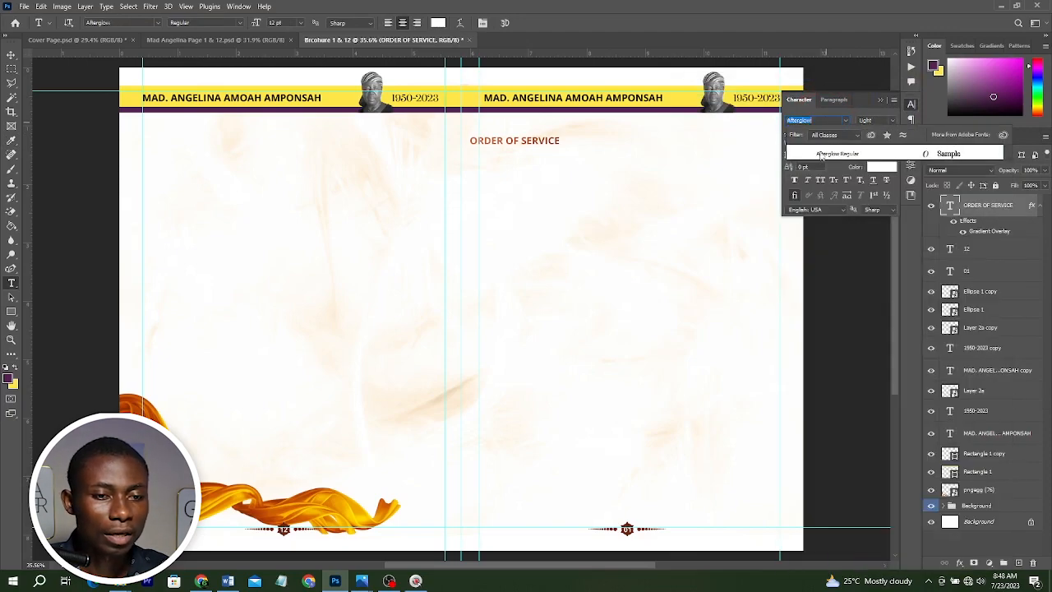
{"action": "left_click", "coordinate": [836, 154]}
Scale up the heading text and reposition it just below the header bar on the right page.
{"action": "key", "text": "v"}
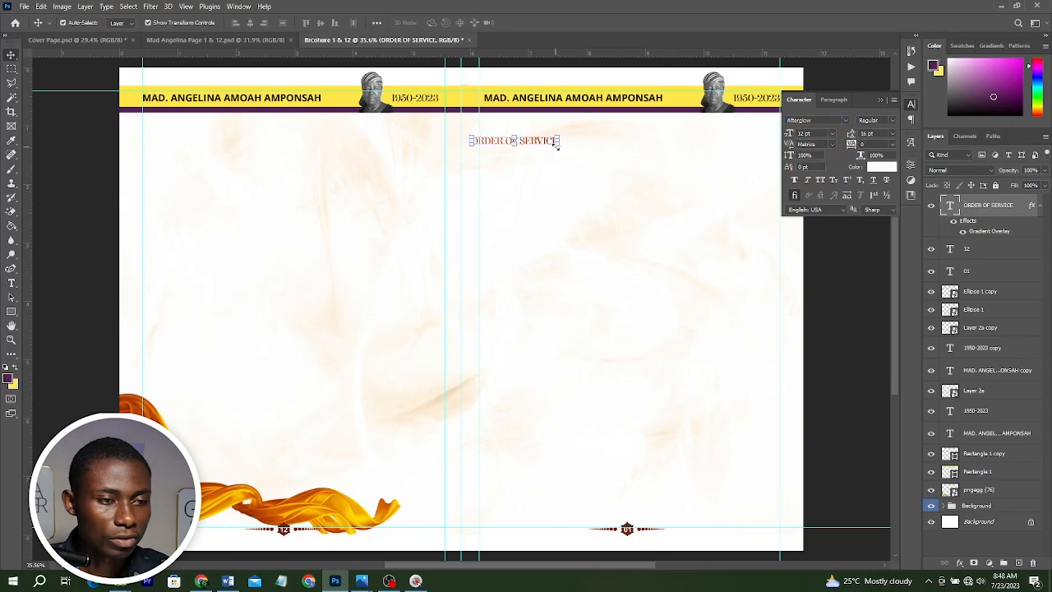
{"action": "left_click_drag", "start_coordinate": [559, 143], "coordinate": [646, 195]}
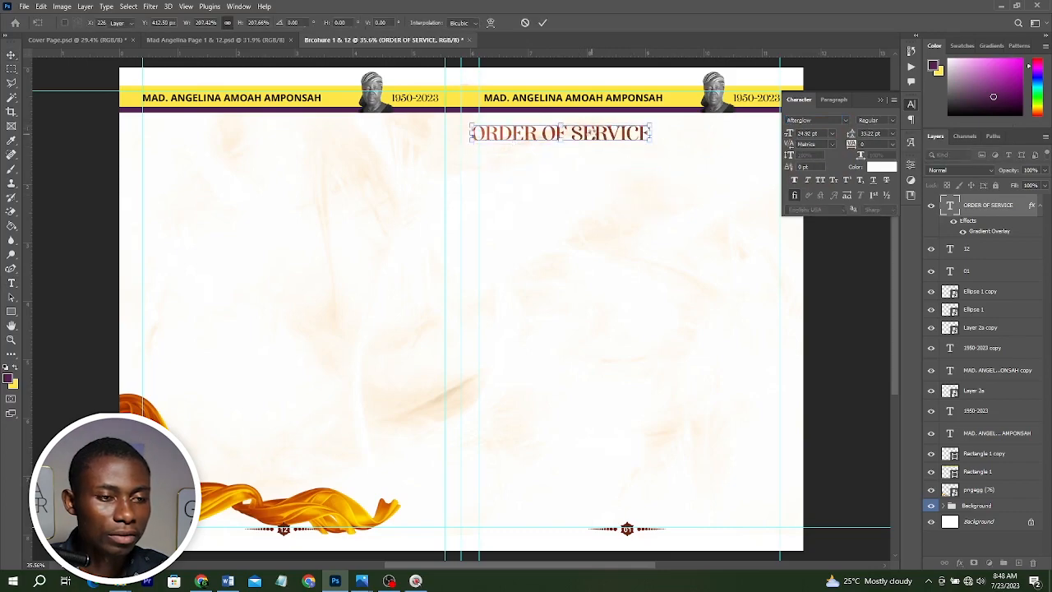
{"action": "key", "text": "Return"}
{"action": "left_click_drag", "start_coordinate": [590, 133], "coordinate": [598, 129]}
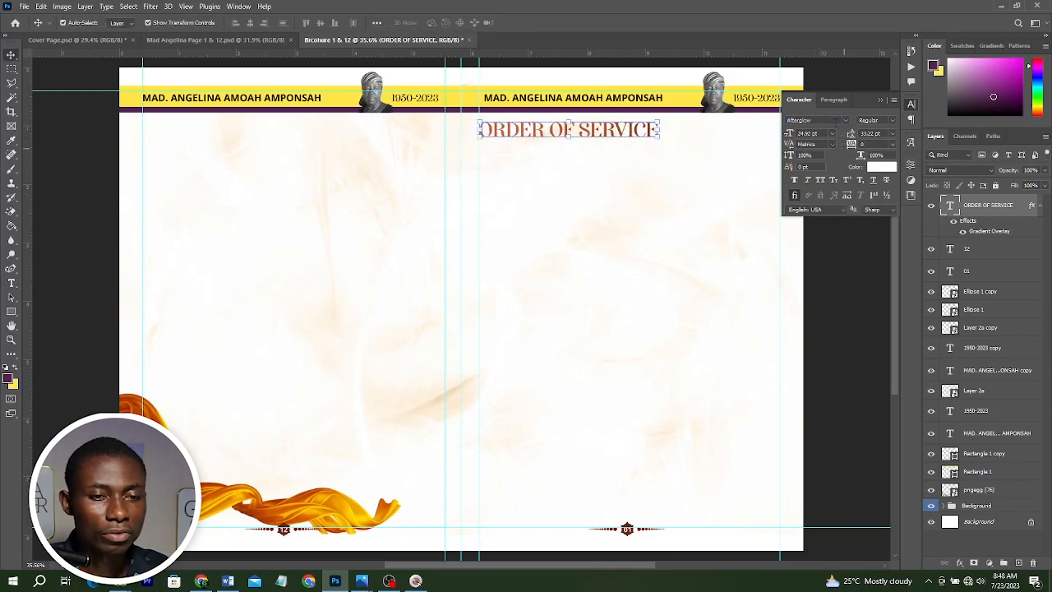
Change the heading's font to GLITTEN ALL CAPS Regular and toggle the Standard Ligatures option.
{"action": "left_click", "coordinate": [821, 120]}
{"action": "type", "text": "Gi"}
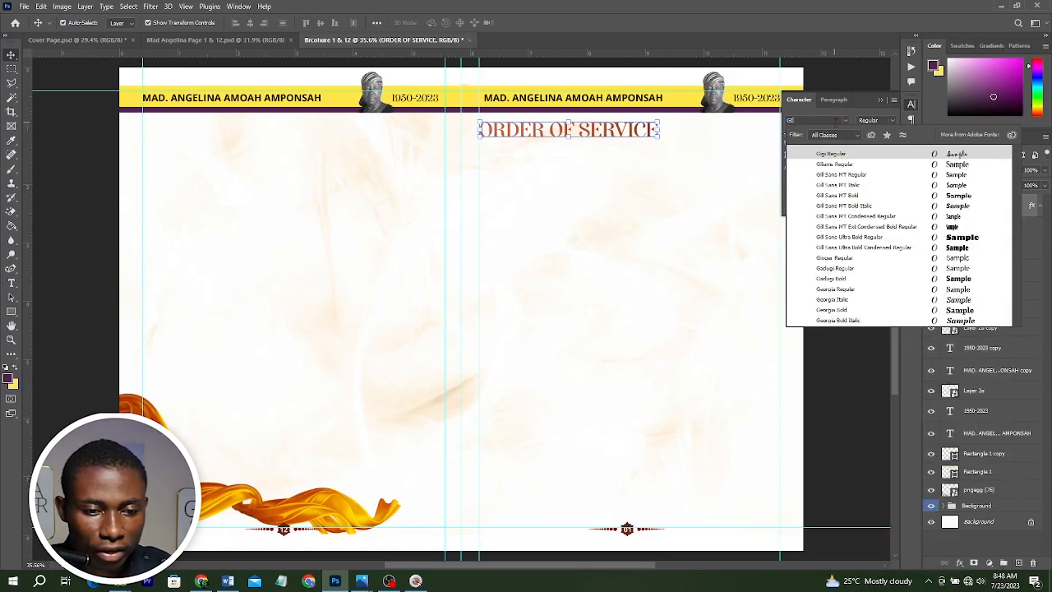
{"action": "key", "text": "Escape"}
{"action": "left_click", "coordinate": [818, 120]}
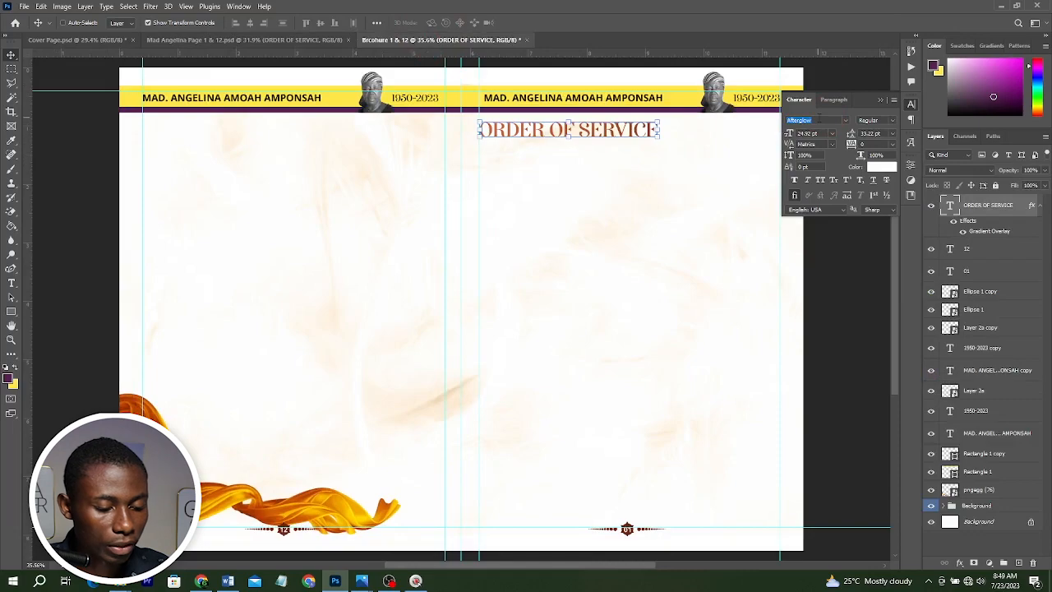
{"action": "type", "text": "Glit"}
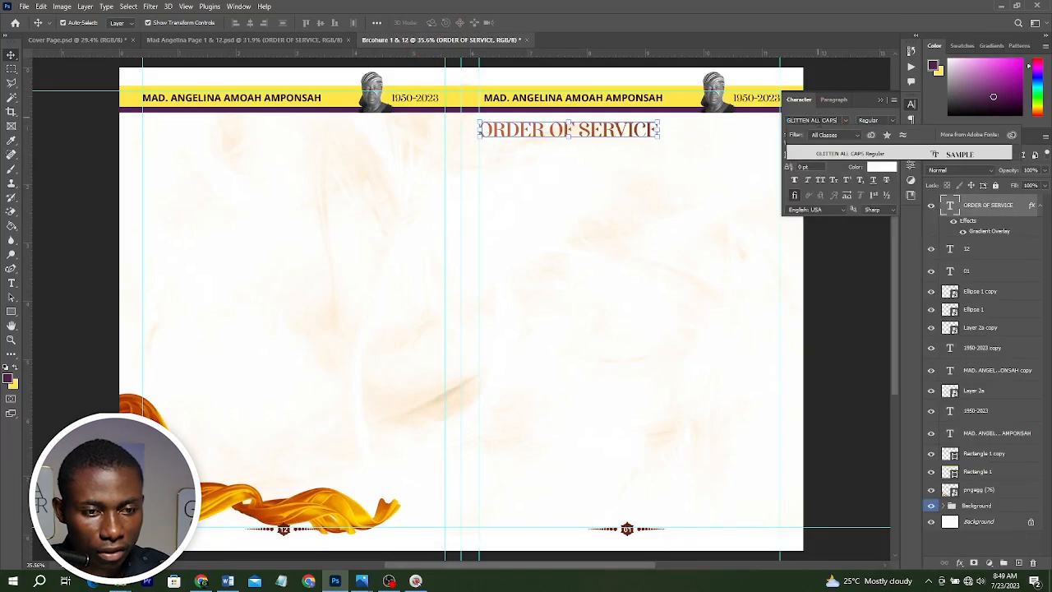
{"action": "left_click", "coordinate": [832, 154]}
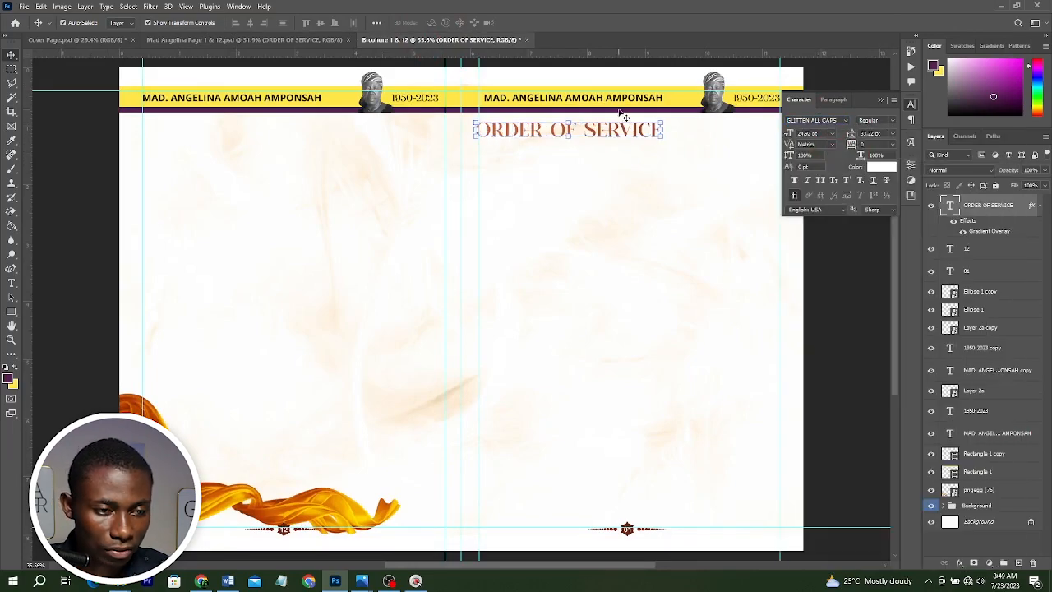
{"action": "scroll", "coordinate": [623, 113], "scroll_direction": "up", "scroll_amount": 5}
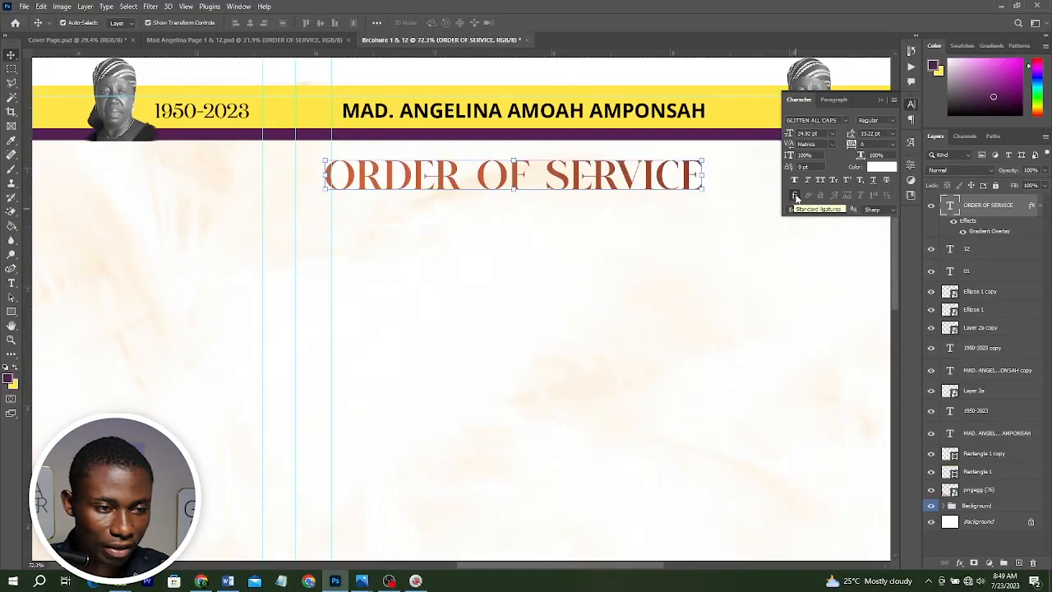
{"action": "left_click", "coordinate": [795, 196]}
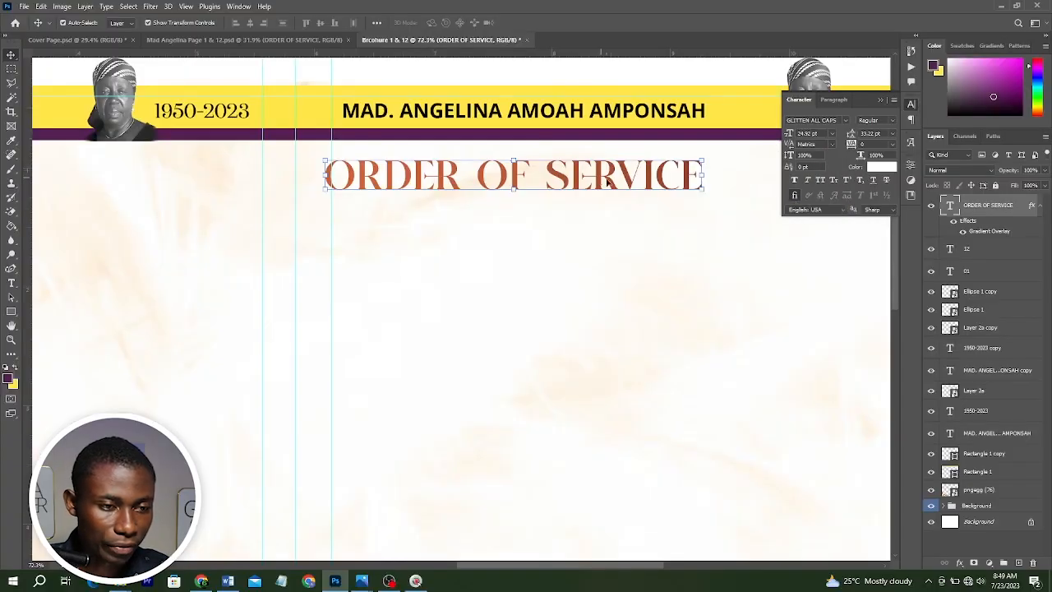
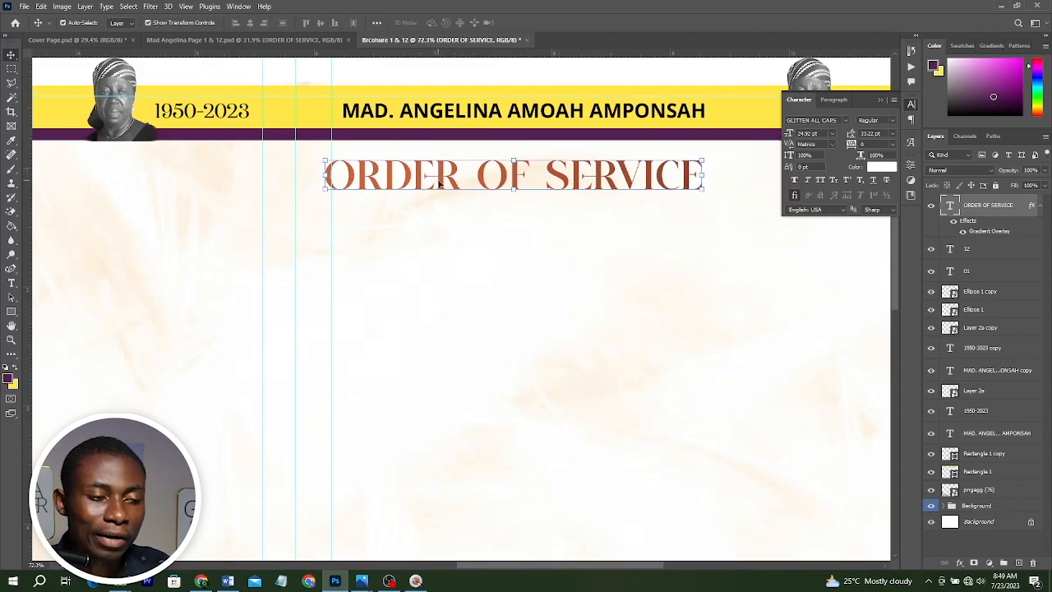
Inspect the font of the 1950-2023 date text in the right page header.
{"action": "scroll", "coordinate": [555, 222], "scroll_direction": "up", "scroll_amount": 3}
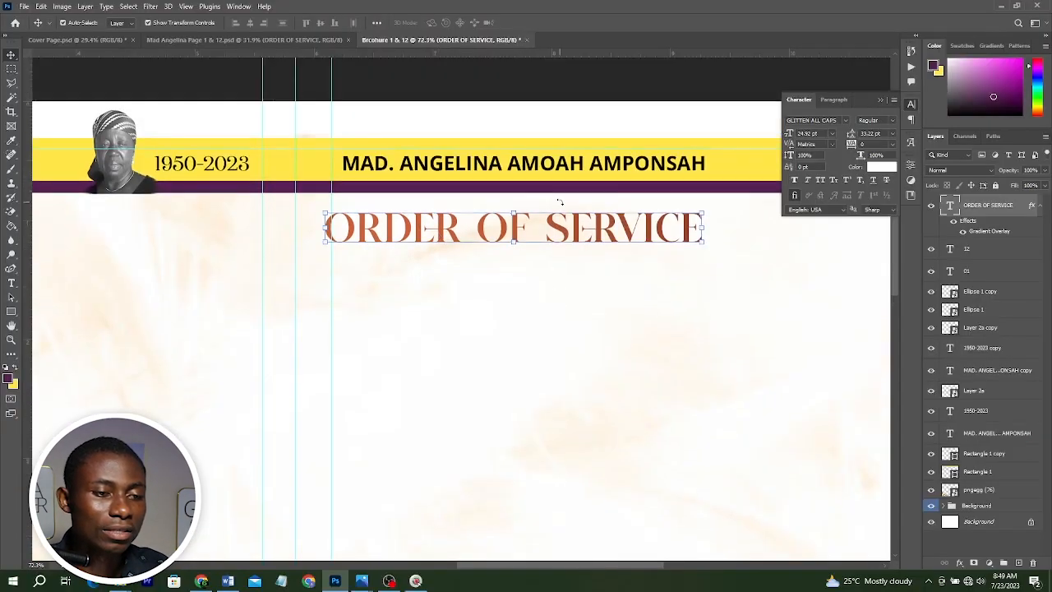
{"action": "scroll", "coordinate": [627, 169], "scroll_direction": "up", "scroll_amount": 3}
{"action": "left_click_drag", "start_coordinate": [627, 169], "coordinate": [256, 157]}
{"action": "left_click", "coordinate": [515, 203]}
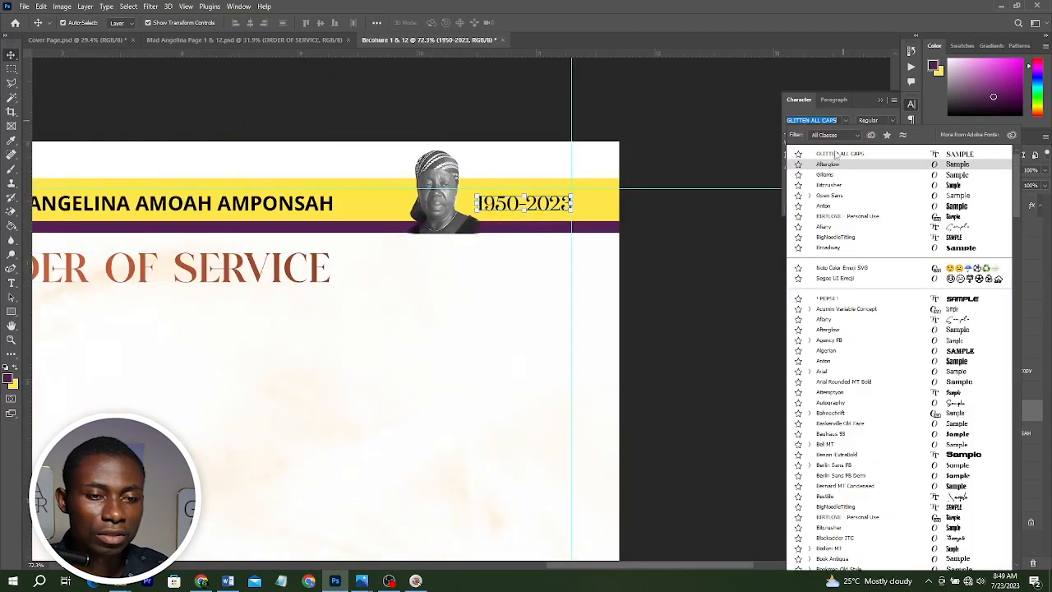
{"action": "left_click", "coordinate": [833, 154]}
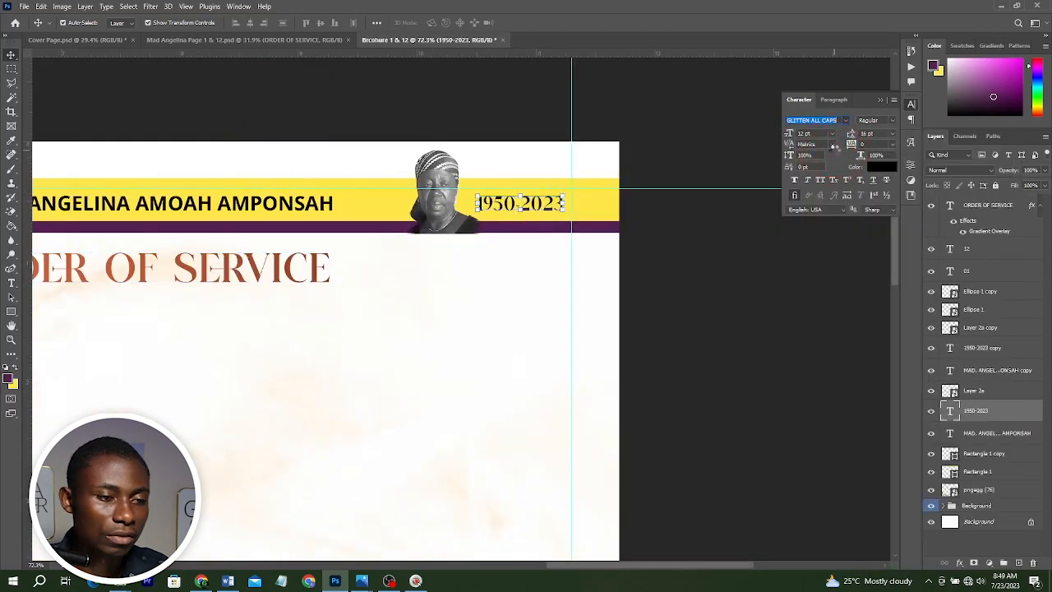
{"action": "left_click", "coordinate": [666, 239]}
{"action": "scroll", "coordinate": [667, 242], "scroll_direction": "down", "scroll_amount": 3}
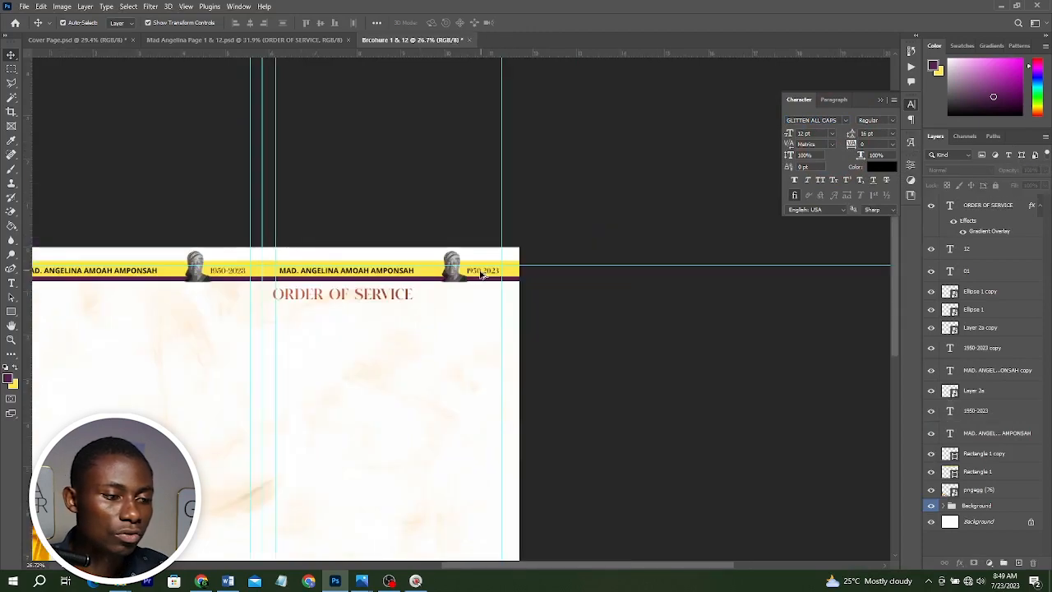
{"action": "left_click_drag", "start_coordinate": [541, 227], "coordinate": [745, 109]}
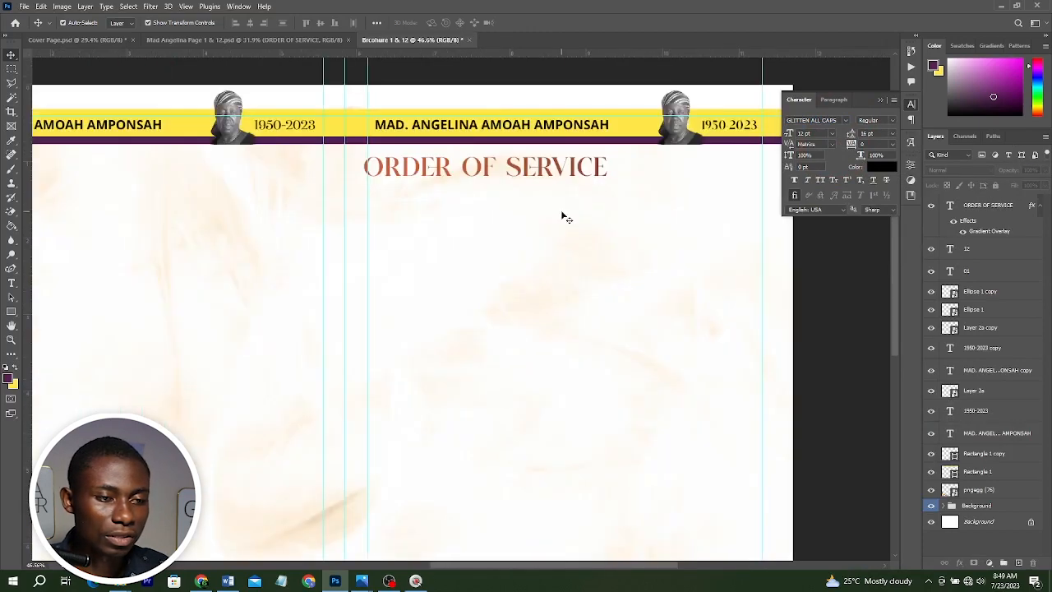
{"action": "scroll", "coordinate": [564, 215], "scroll_direction": "down", "scroll_amount": 2}
{"action": "scroll", "coordinate": [488, 206], "scroll_direction": "down", "scroll_amount": 1}
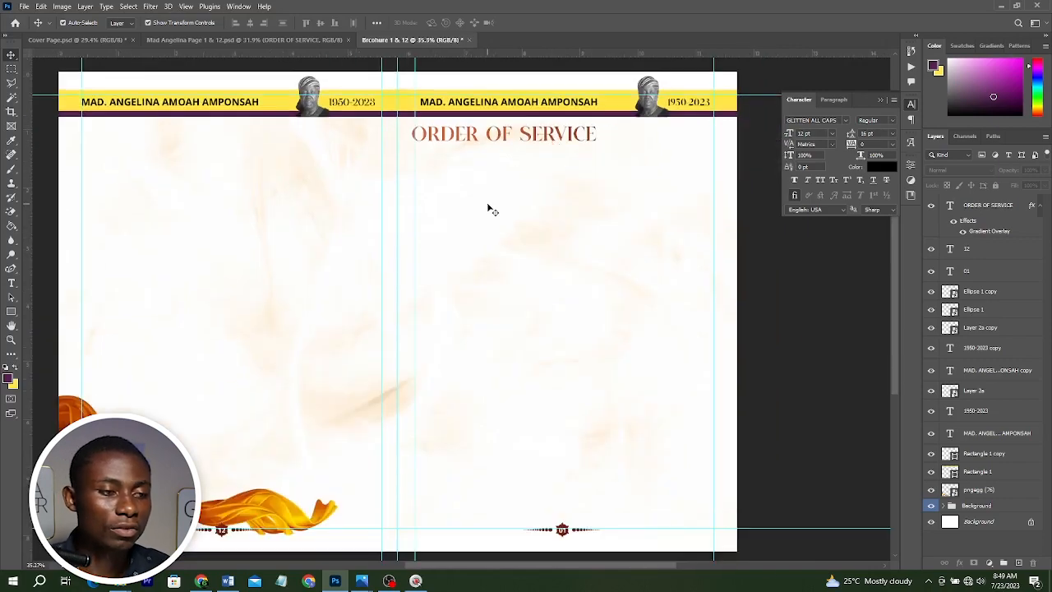
Nudge the ORDER OF SERVICE heading a few pixels to the right.
{"action": "left_click_drag", "start_coordinate": [482, 132], "coordinate": [483, 135]}
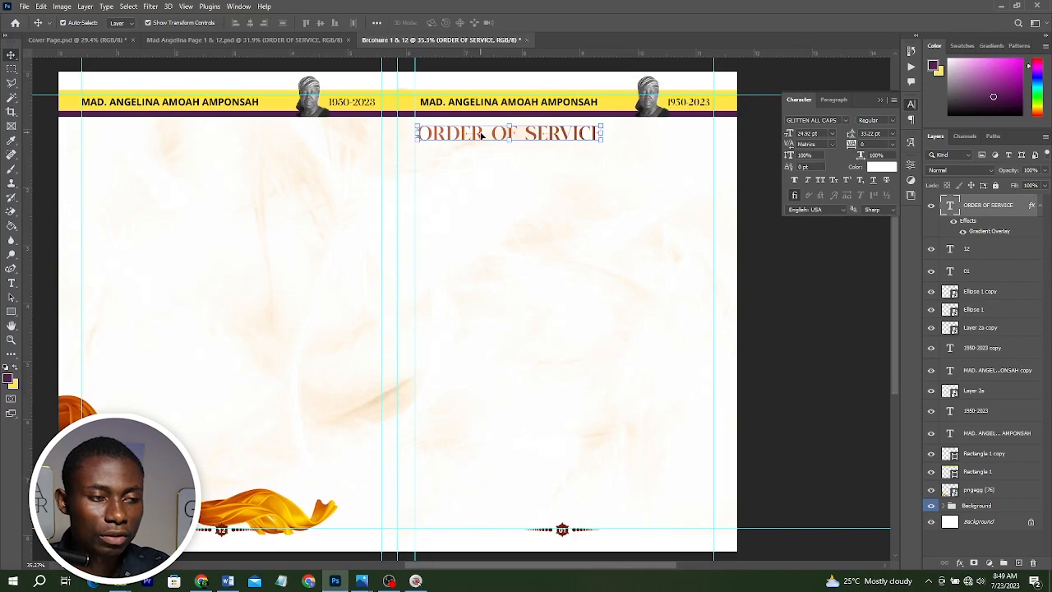
{"action": "key", "text": "Right"}
{"action": "key", "text": "Right"}
{"action": "key", "text": "Right"}
{"action": "key", "text": "Right"}
{"action": "key", "text": "Right"}
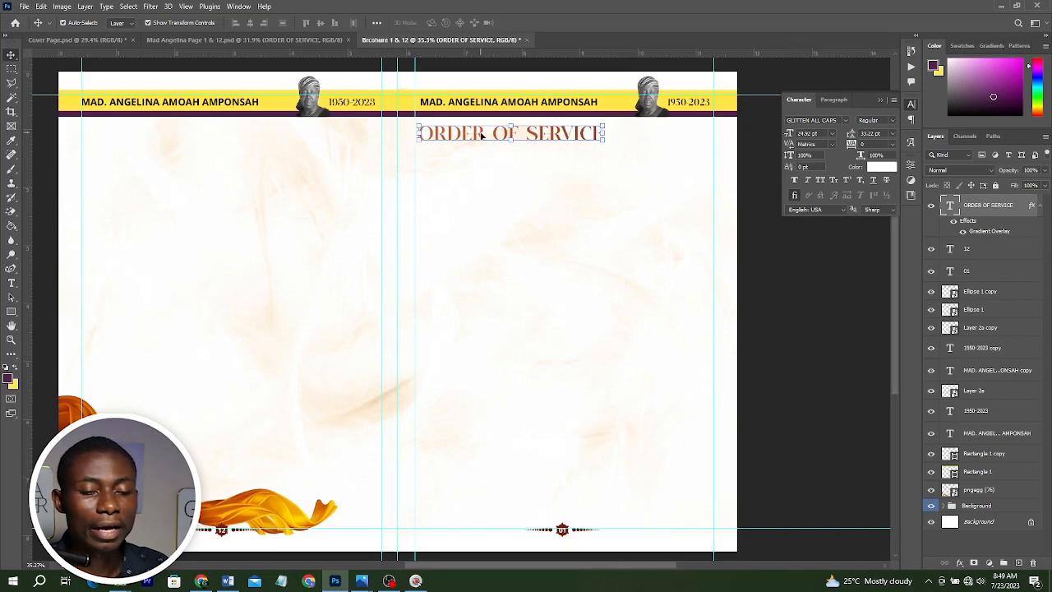
{"action": "key", "text": "Right"}
{"action": "key", "text": "Right"}
{"action": "key", "text": "Right"}
{"action": "key", "text": "Right"}
{"action": "key", "text": "Right"}
{"action": "key", "text": "Right"}
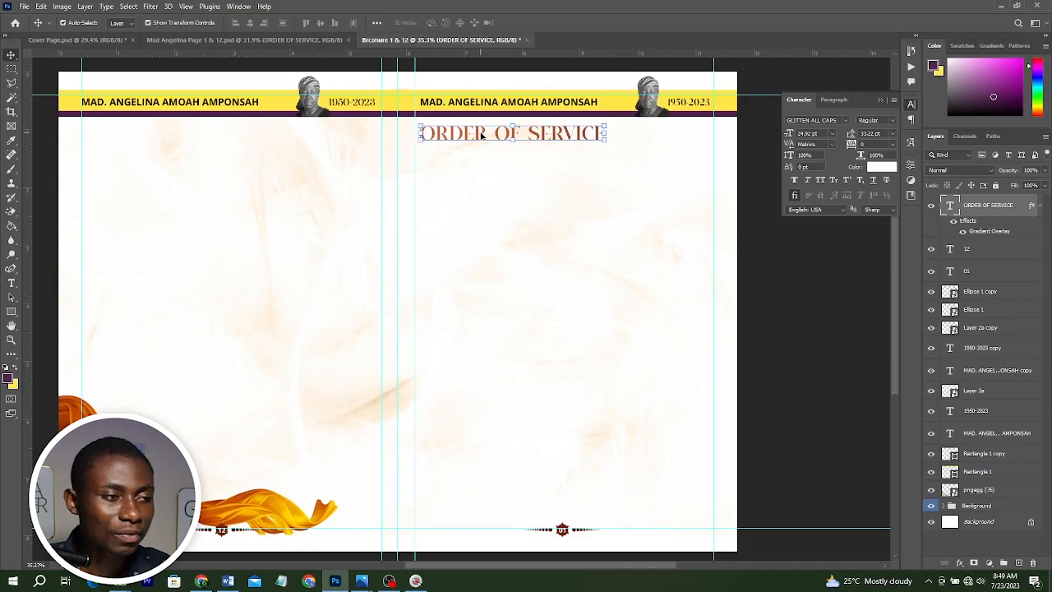
Copy the 18 numbered order-of-service items from the Word document, after checking the reference design file.
{"action": "scroll", "coordinate": [482, 135], "scroll_direction": "down", "scroll_amount": 1}
{"action": "left_click", "coordinate": [249, 39]}
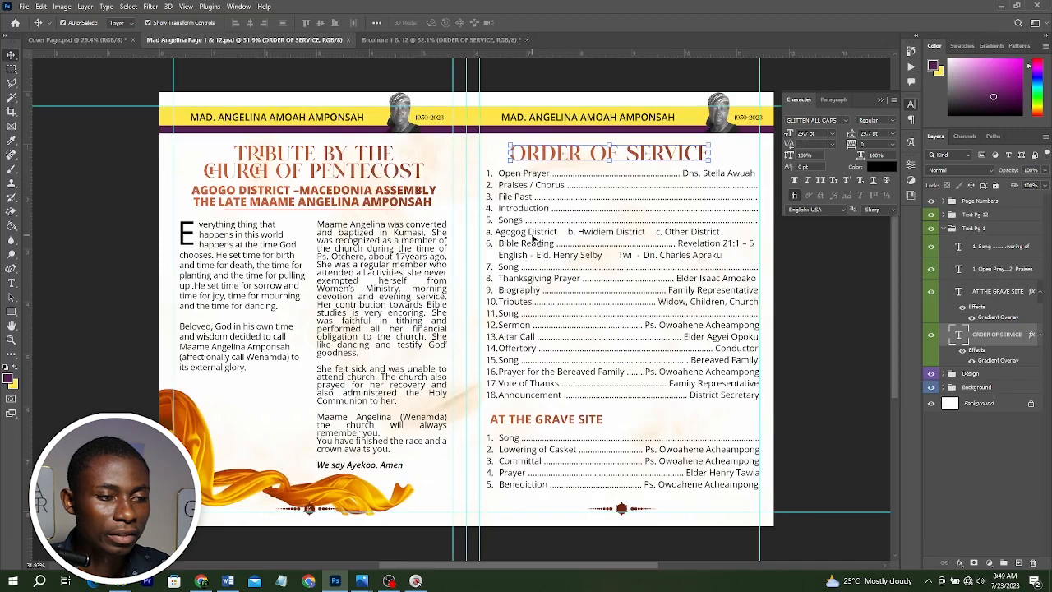
{"action": "key", "text": "alt+Tab"}
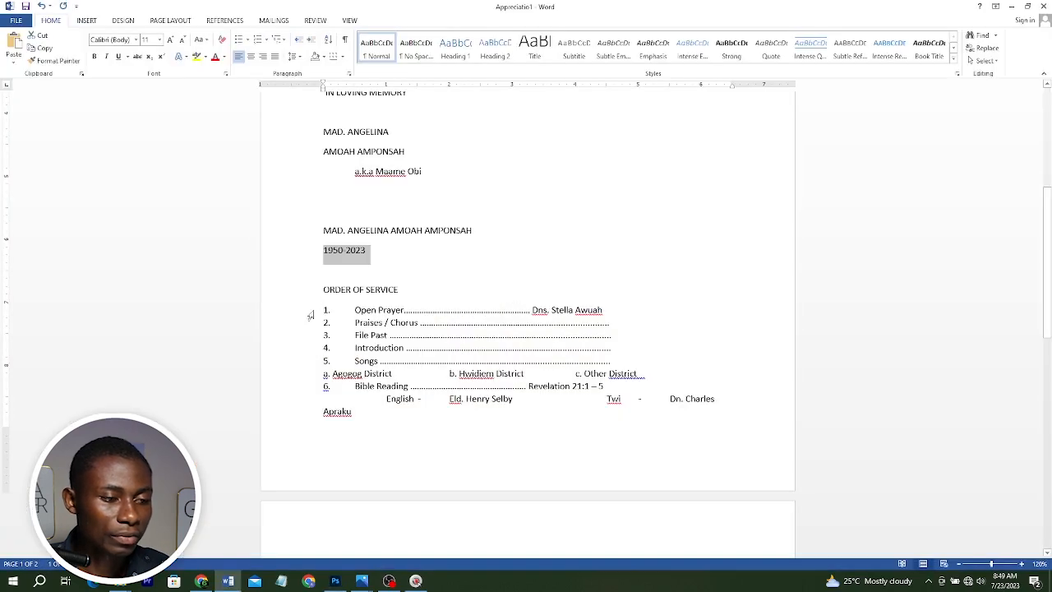
{"action": "left_click_drag", "start_coordinate": [310, 315], "coordinate": [630, 407]}
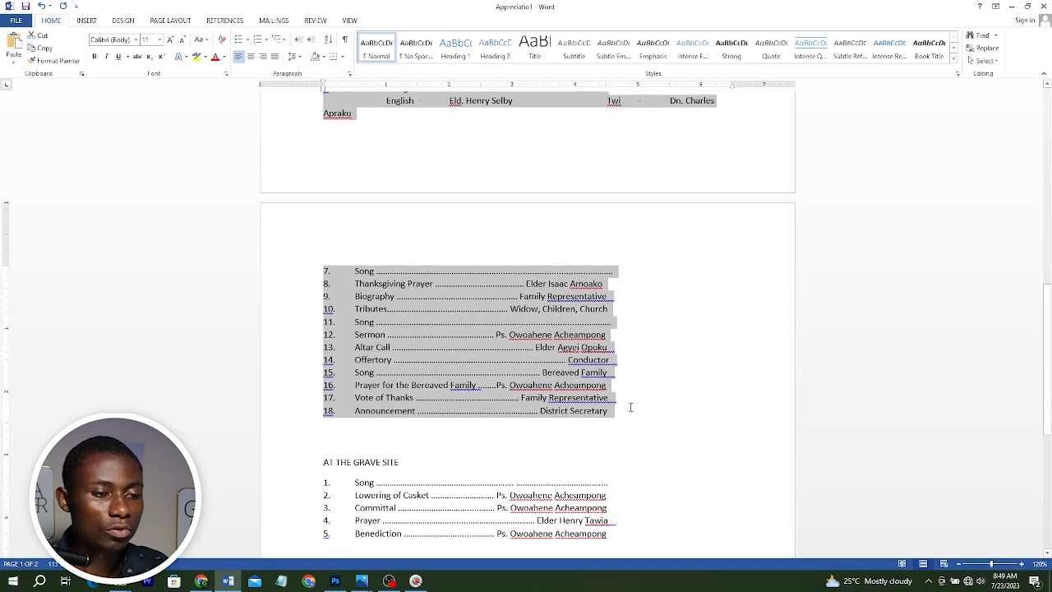
{"action": "key", "text": "alt+Tab"}
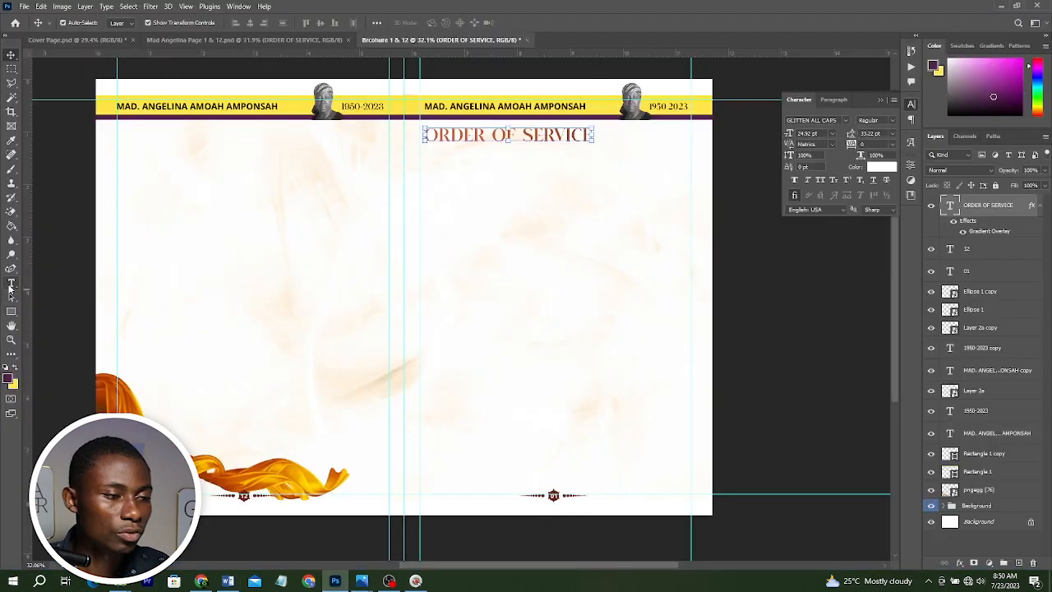
Draw a paragraph text box below the heading on the right page and paste the order-of-service list.
{"action": "left_click", "coordinate": [11, 283]}
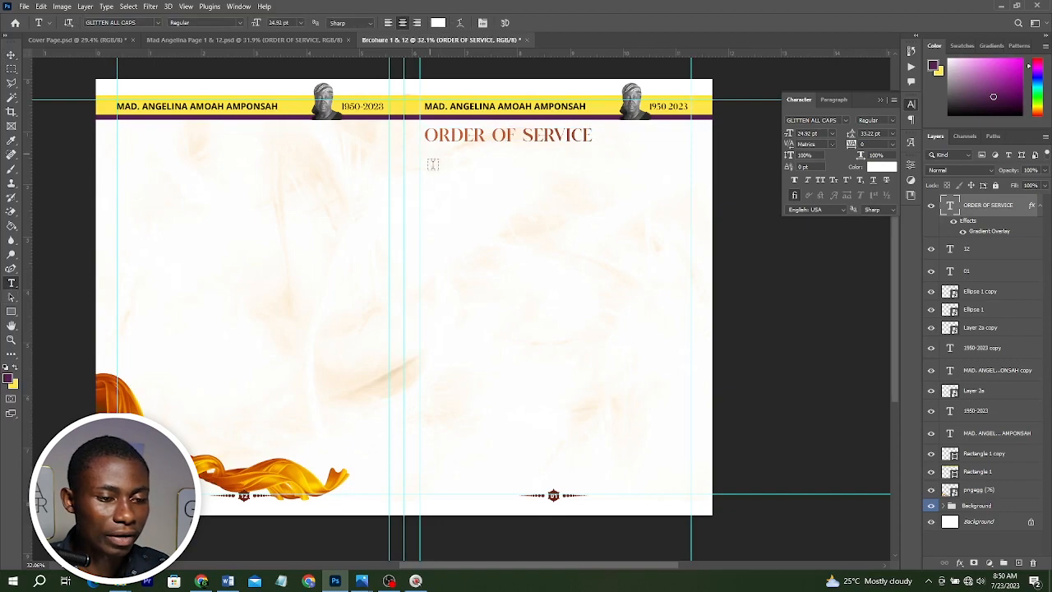
{"action": "left_click_drag", "start_coordinate": [430, 154], "coordinate": [674, 375]}
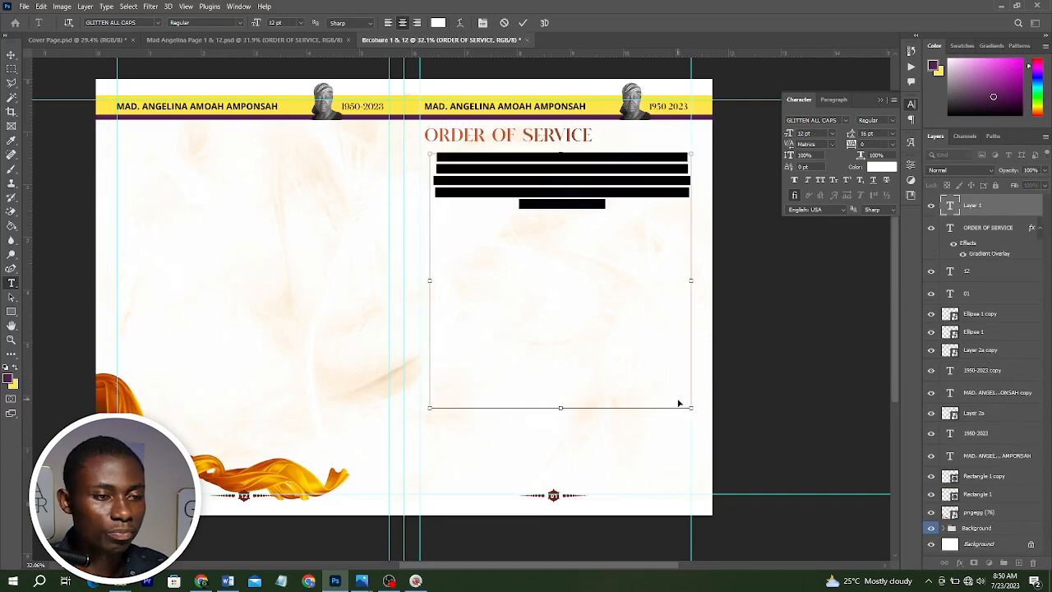
{"action": "key", "text": "ctrl+v"}
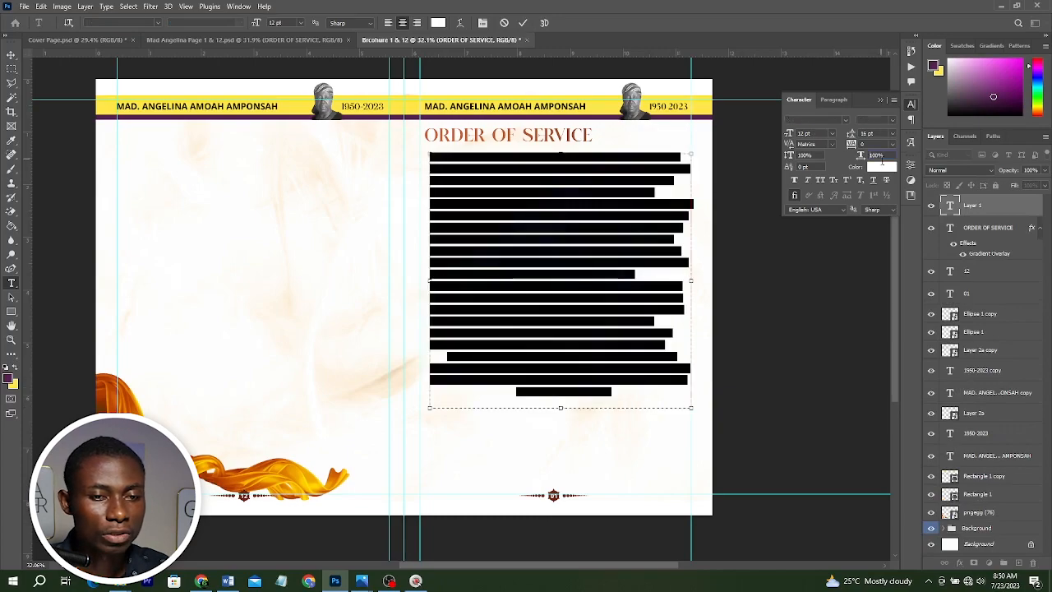
{"action": "left_click", "coordinate": [881, 166]}
{"action": "left_click", "coordinate": [658, 322]}
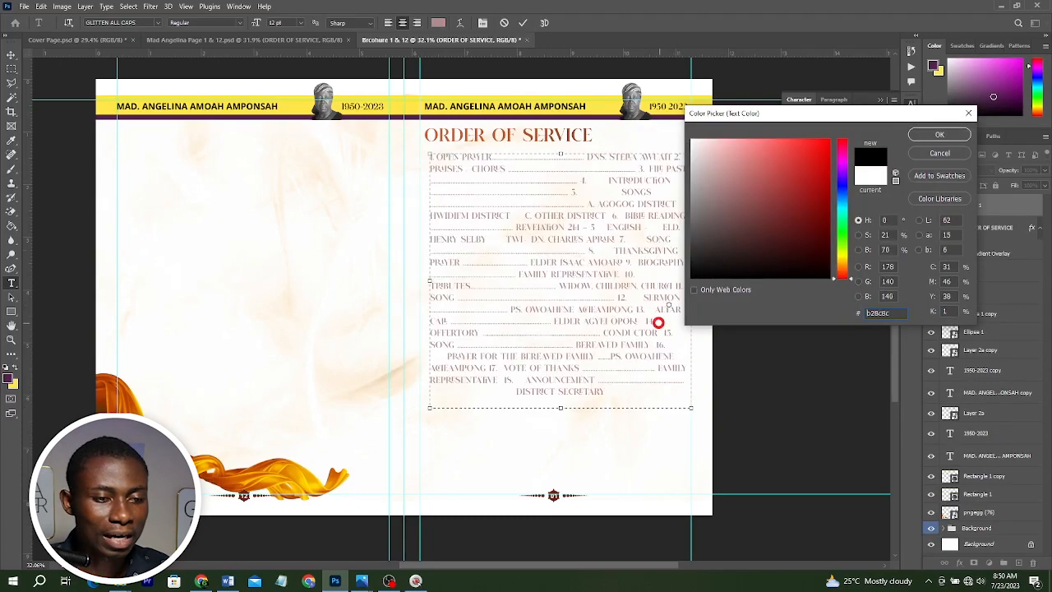
{"action": "key", "text": "Escape"}
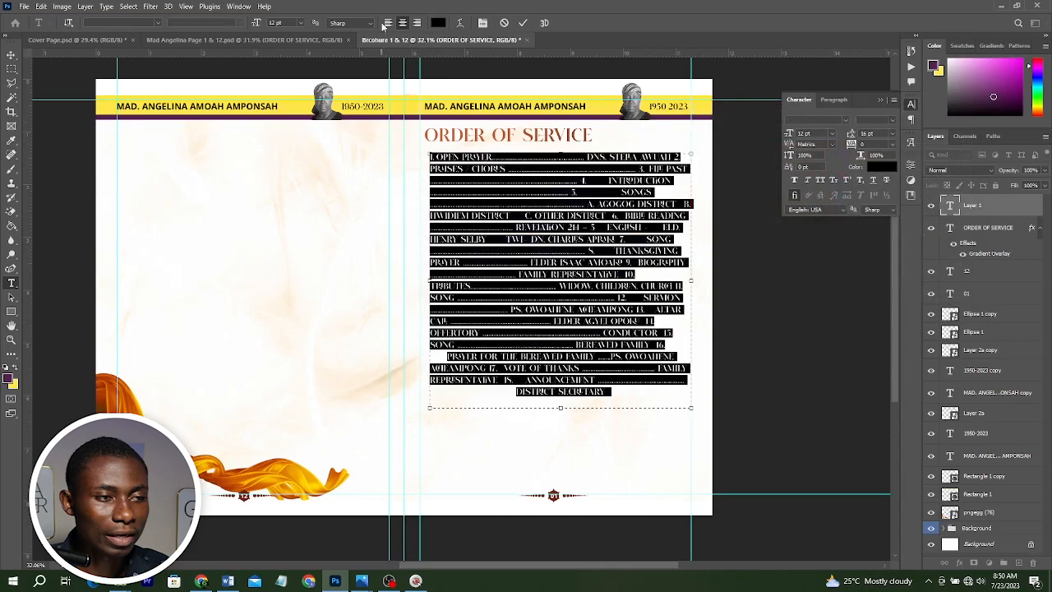
Left-align the pasted list and set all its text to Open Sans Regular.
{"action": "left_click", "coordinate": [387, 23]}
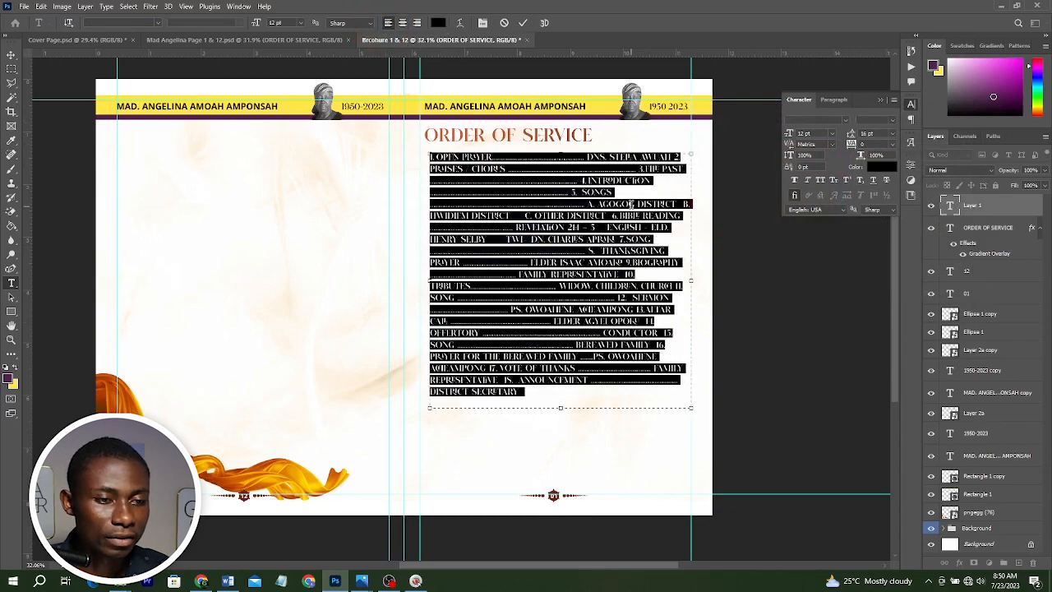
{"action": "left_click", "coordinate": [631, 206]}
{"action": "key", "text": "ctrl+a"}
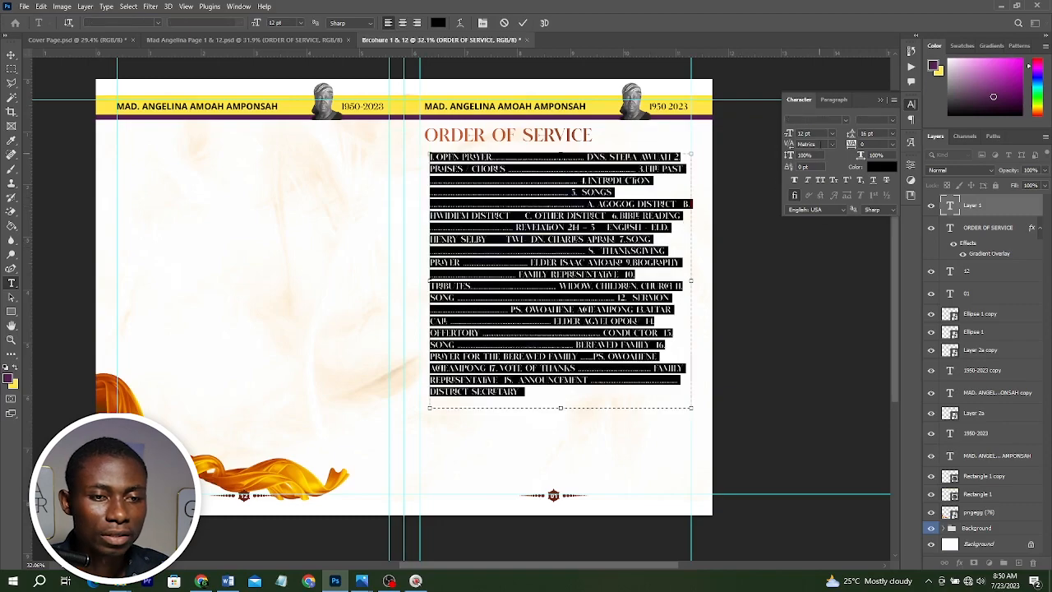
{"action": "left_click", "coordinate": [818, 120]}
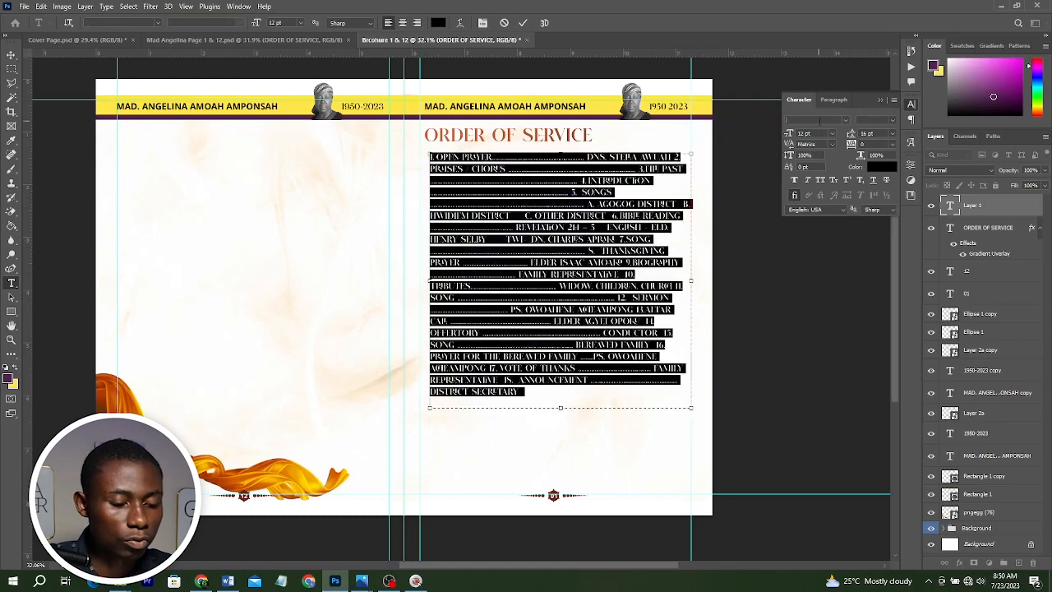
{"action": "type", "text": "OPEN"}
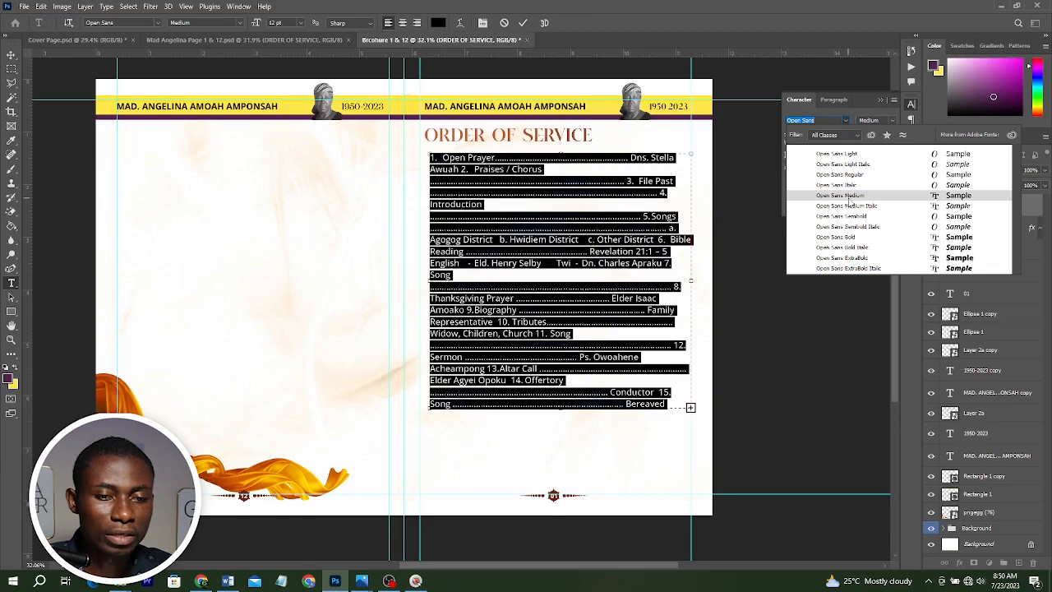
{"action": "left_click", "coordinate": [848, 197]}
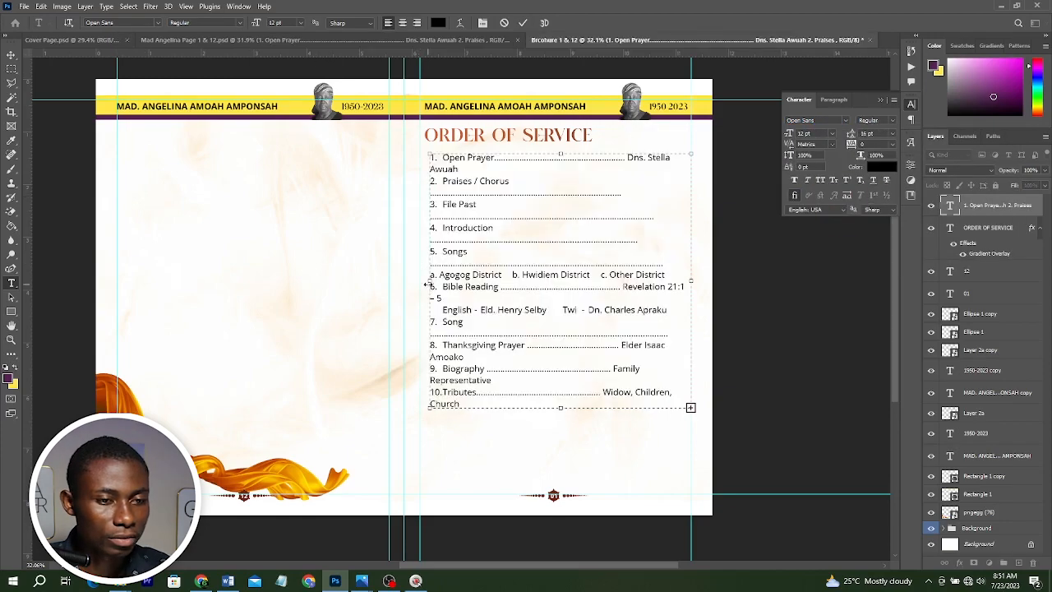
Widen the list's text box to the page margins, shorten its height to fit, and commit the text.
{"action": "left_click_drag", "start_coordinate": [426, 284], "coordinate": [418, 282]}
{"action": "left_click_drag", "start_coordinate": [691, 282], "coordinate": [697, 282]}
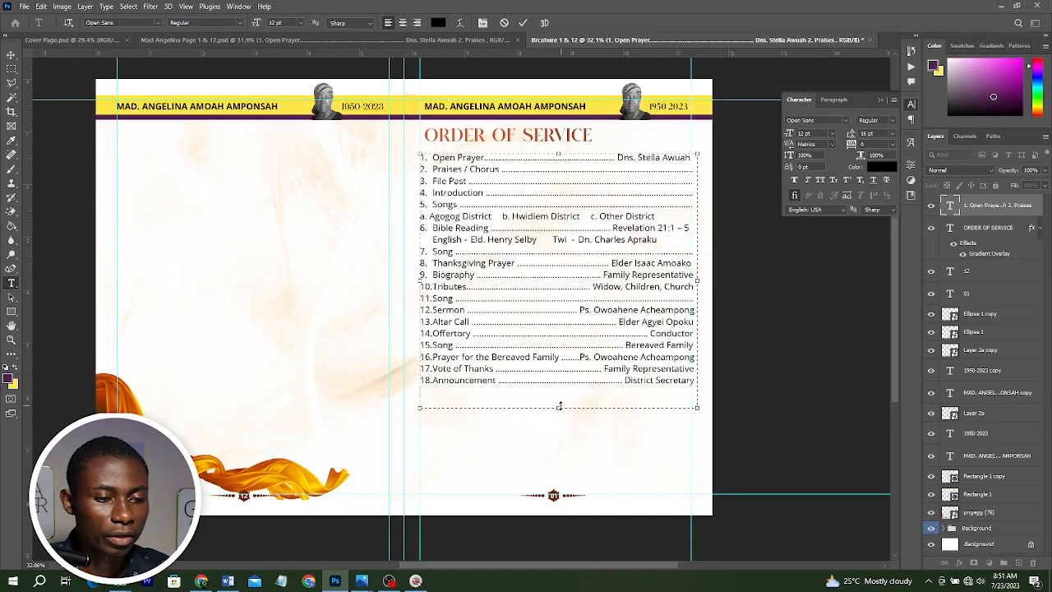
{"action": "left_click_drag", "start_coordinate": [559, 406], "coordinate": [559, 393]}
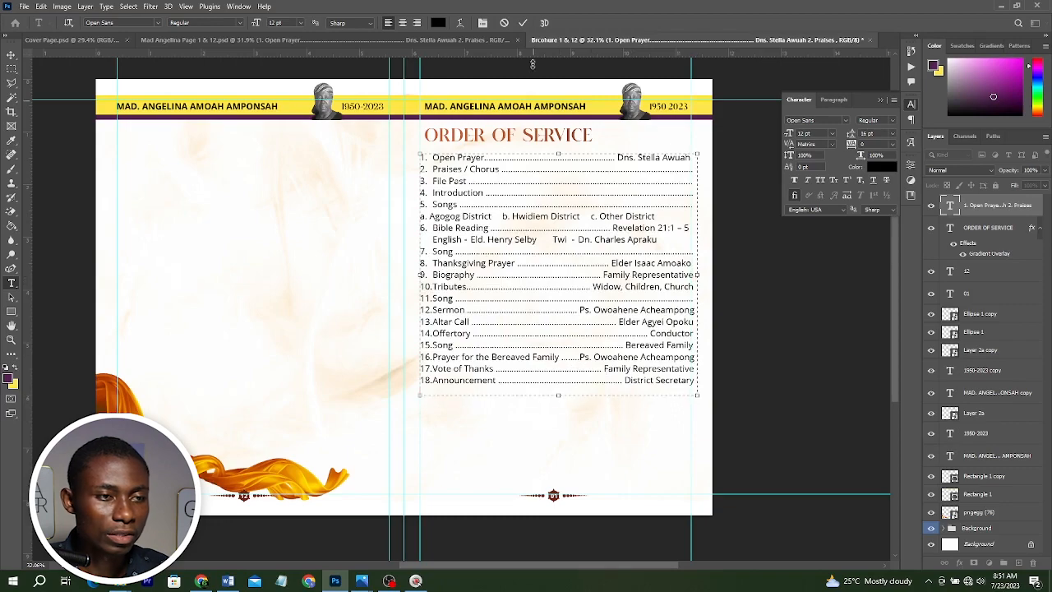
{"action": "left_click", "coordinate": [523, 22]}
{"action": "key", "text": "v"}
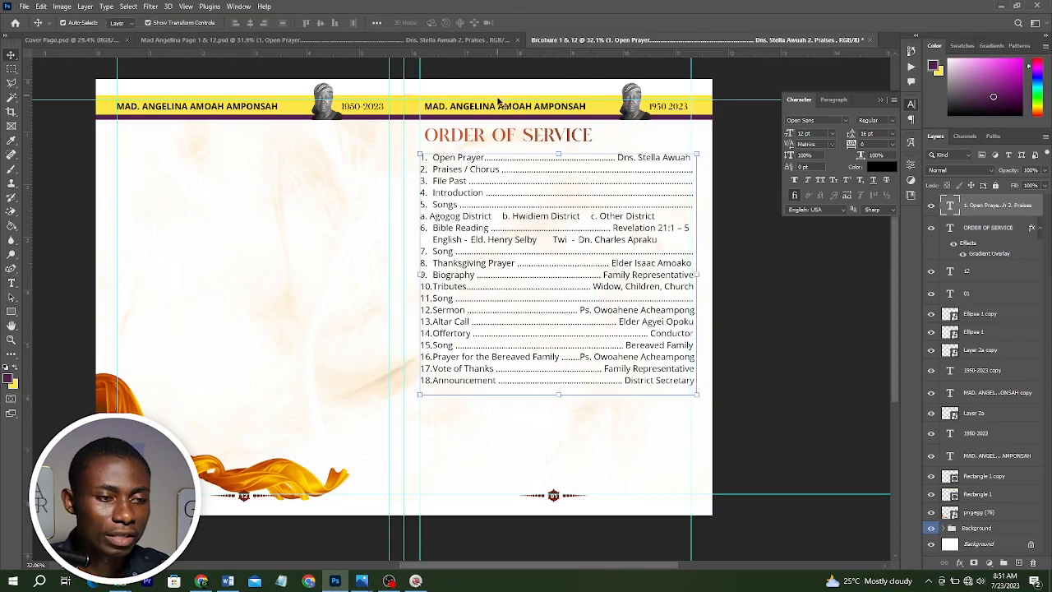
Duplicate the ORDER OF SERVICE heading and the list, placing both copies below the existing list.
{"action": "left_click", "coordinate": [497, 139]}
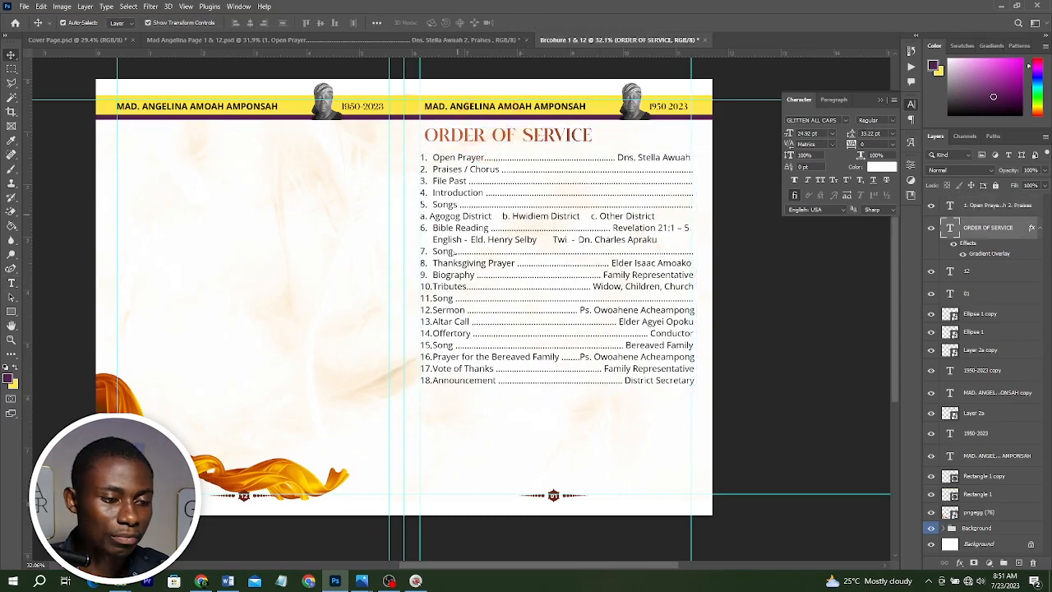
{"action": "left_click_drag", "start_coordinate": [497, 140], "coordinate": [457, 405]}
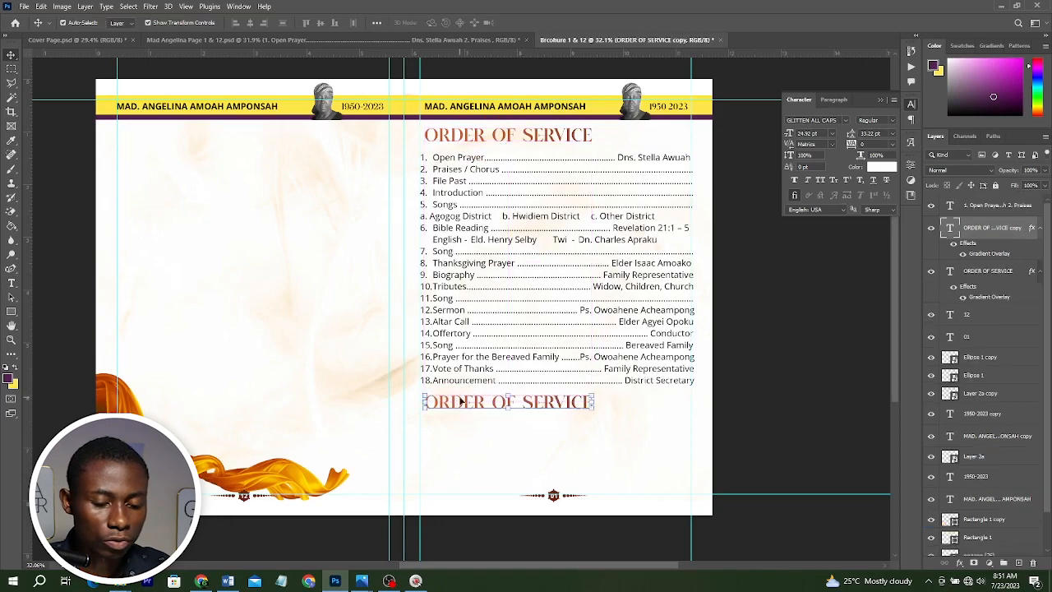
{"action": "left_click", "coordinate": [518, 254]}
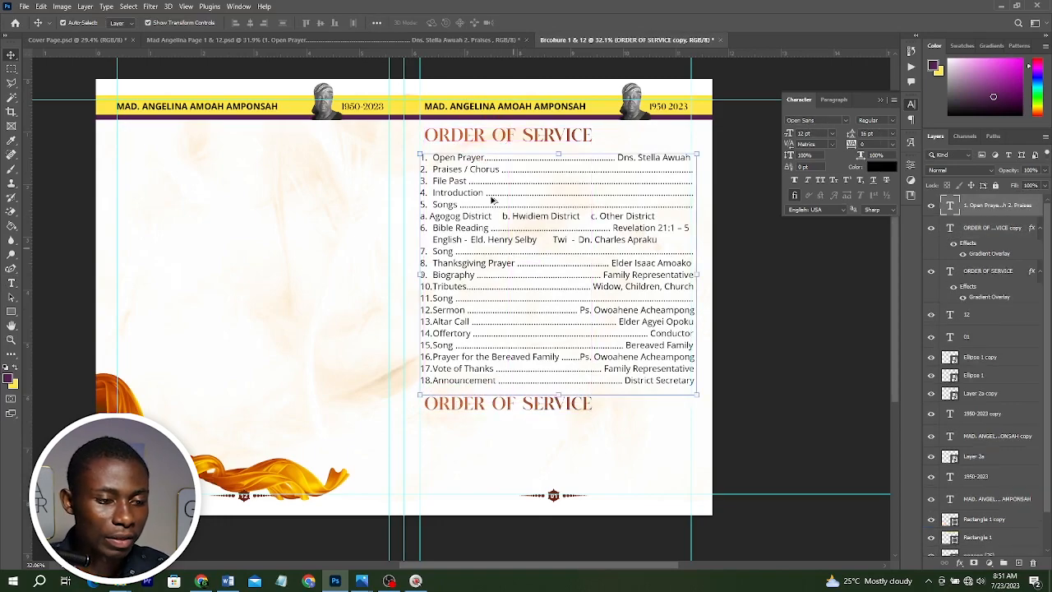
{"action": "left_click_drag", "start_coordinate": [493, 201], "coordinate": [490, 467]}
Copy the AT THE GRAVE SITE heading from the Word document.
{"action": "left_click", "coordinate": [239, 588]}
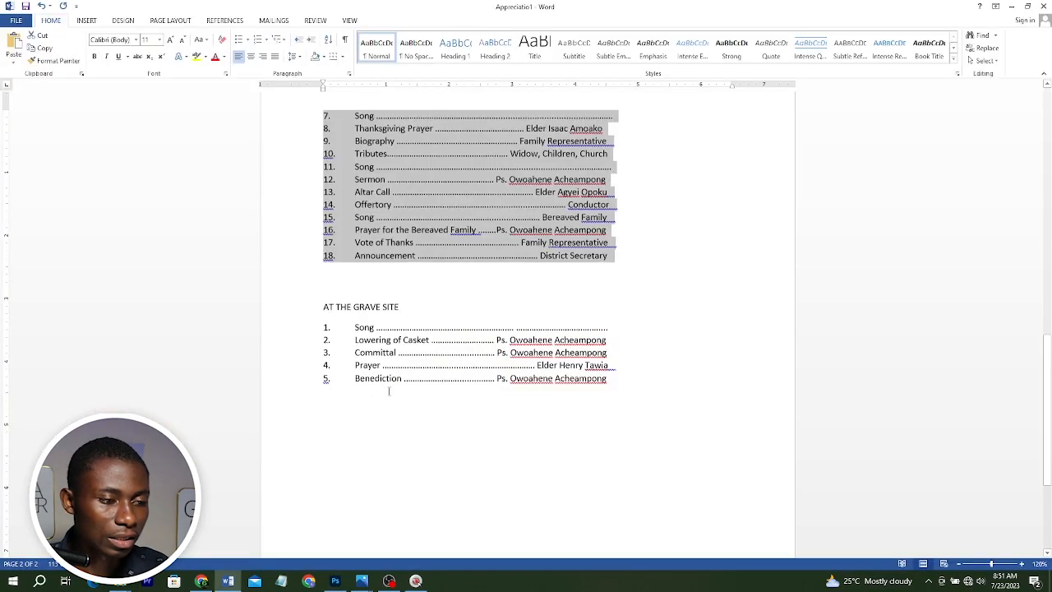
{"action": "left_click", "coordinate": [308, 306]}
{"action": "key", "text": "ctrl+c"}
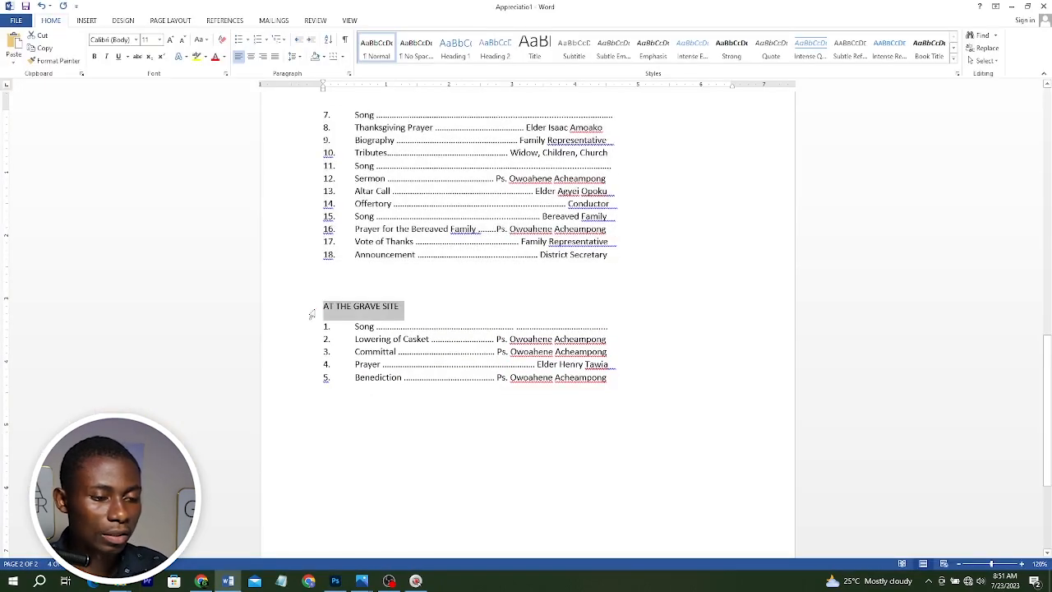
{"action": "key", "text": "alt+Tab"}
{"action": "key", "text": "t"}
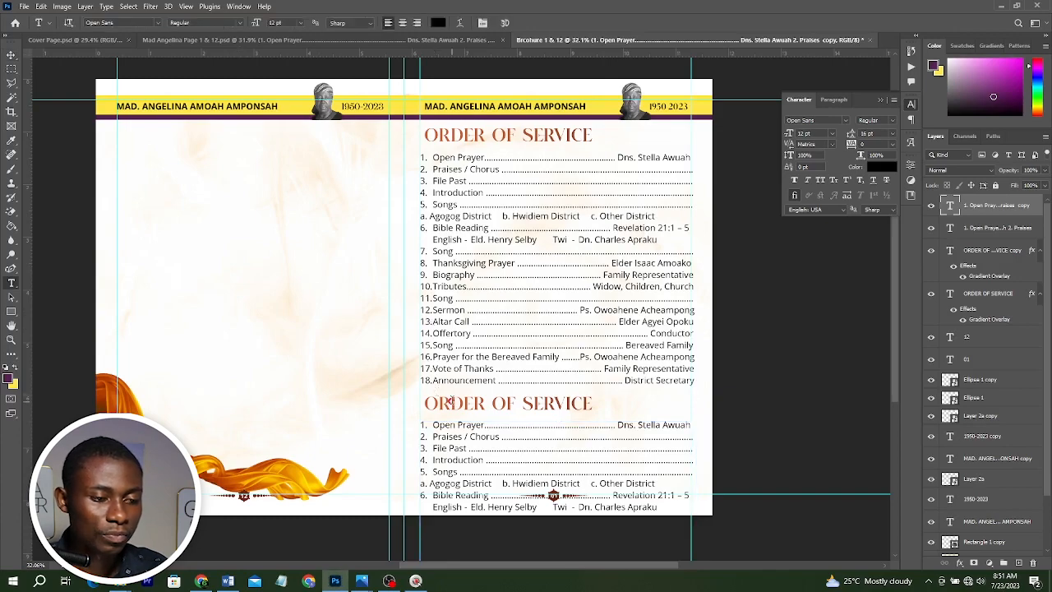
Replace the duplicated heading's text with AT THE GRAVE SITE.
{"action": "left_click", "coordinate": [450, 400]}
{"action": "key", "text": "ctrl+a"}
{"action": "key", "text": "ctrl+v"}
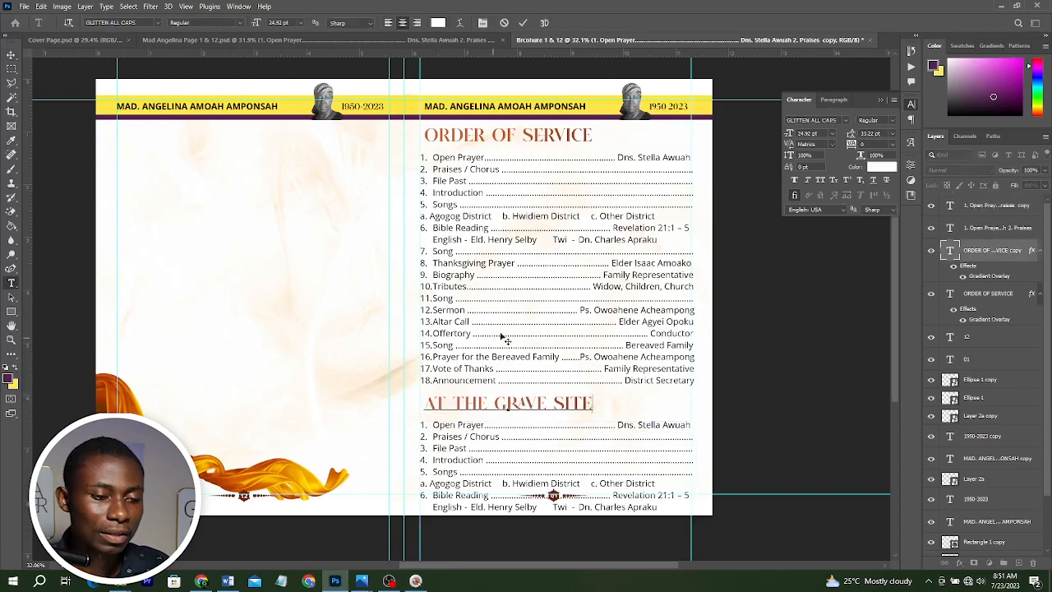
{"action": "left_click", "coordinate": [522, 22]}
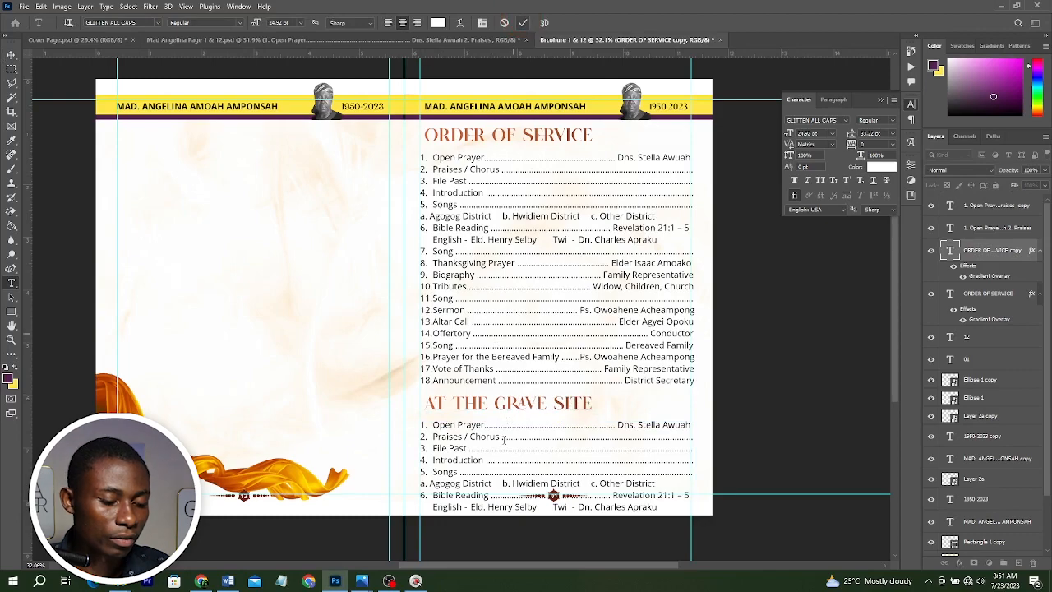
{"action": "key", "text": "v"}
Copy the five AT THE GRAVE SITE list items from the Word document.
{"action": "left_click", "coordinate": [530, 448]}
{"action": "key", "text": "Tab"}
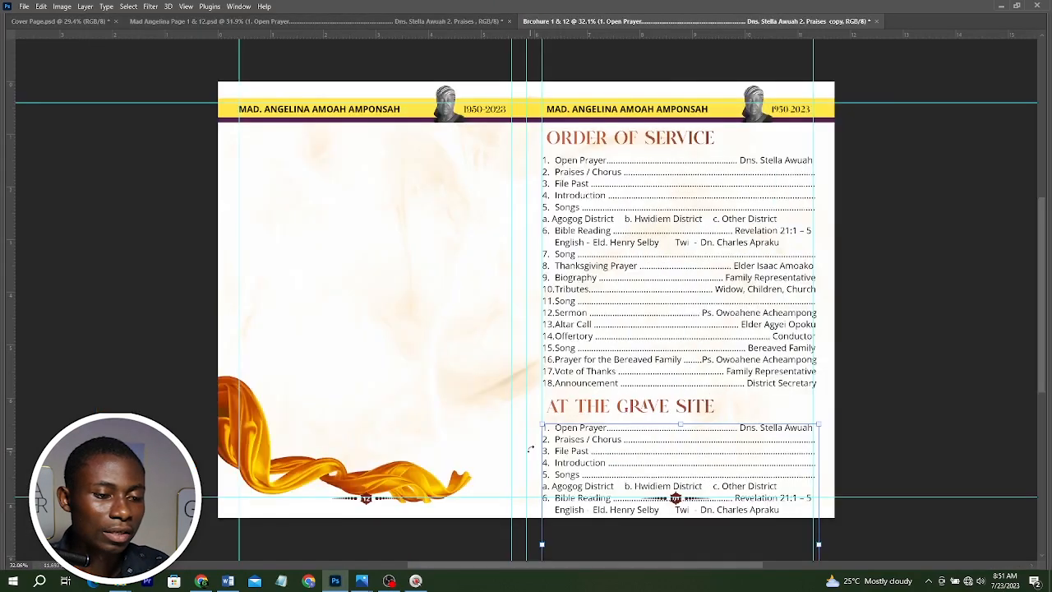
{"action": "key", "text": "Tab"}
{"action": "key", "text": "alt+Tab"}
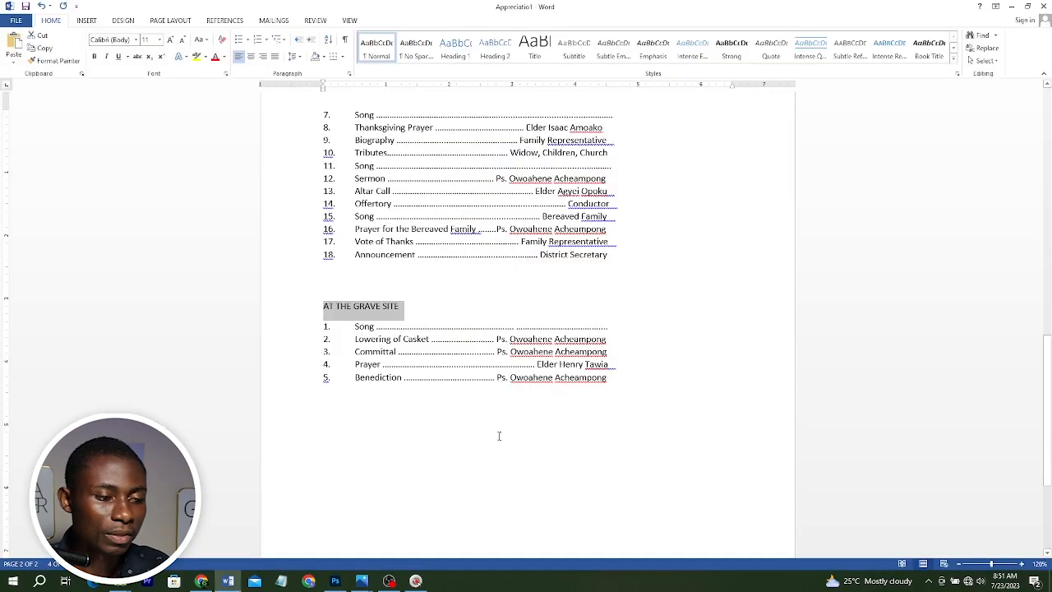
{"action": "left_click_drag", "start_coordinate": [295, 330], "coordinate": [288, 381]}
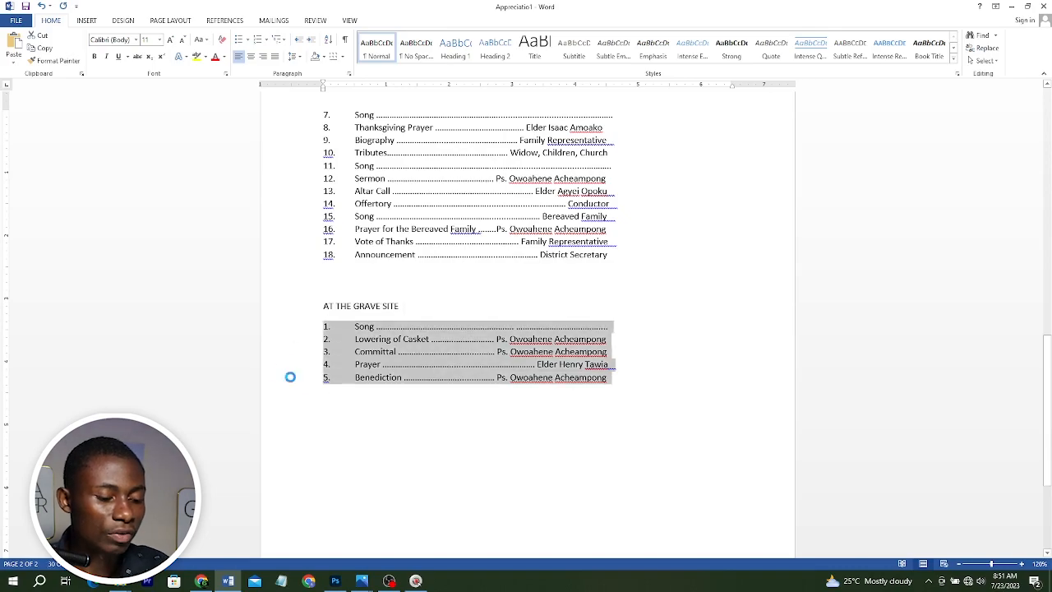
{"action": "key", "text": "alt+Tab"}
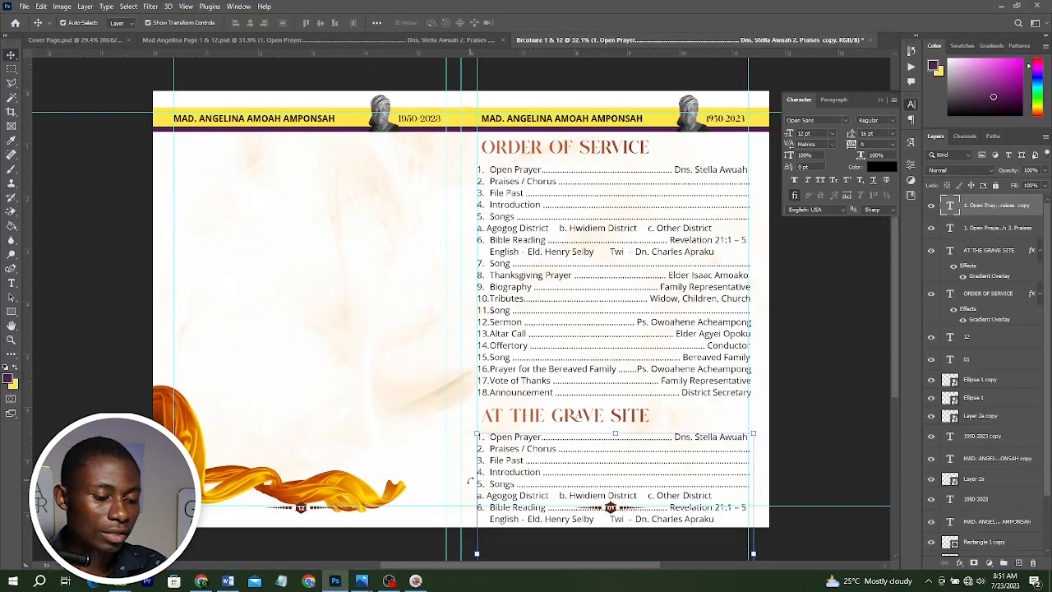
Replace the duplicated list's text with the pasted graveside items, shorten its text box to fit, and commit.
{"action": "double_click", "coordinate": [523, 479]}
{"action": "key", "text": "ctrl+a"}
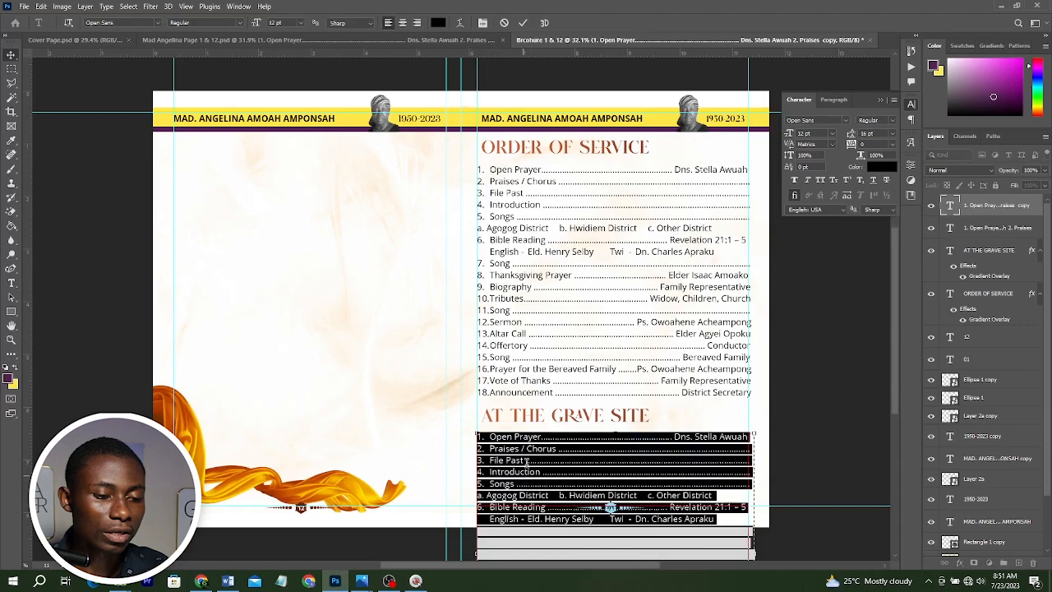
{"action": "scroll", "coordinate": [526, 473], "scroll_direction": "down", "scroll_amount": 3}
{"action": "key", "text": "ctrl+v"}
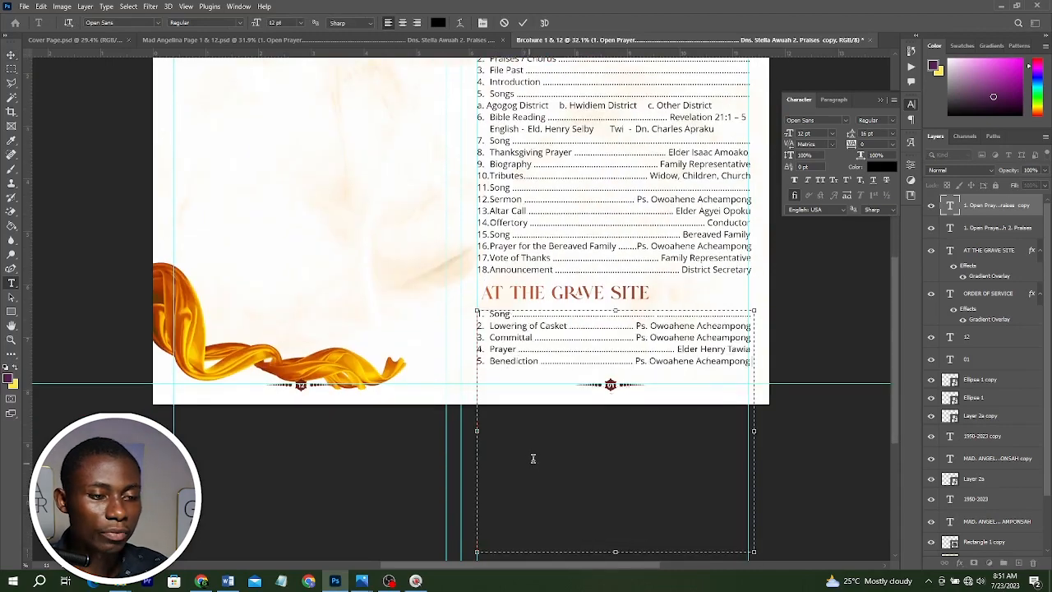
{"action": "scroll", "coordinate": [532, 457], "scroll_direction": "down", "scroll_amount": 1}
{"action": "left_click_drag", "start_coordinate": [614, 499], "coordinate": [614, 320]}
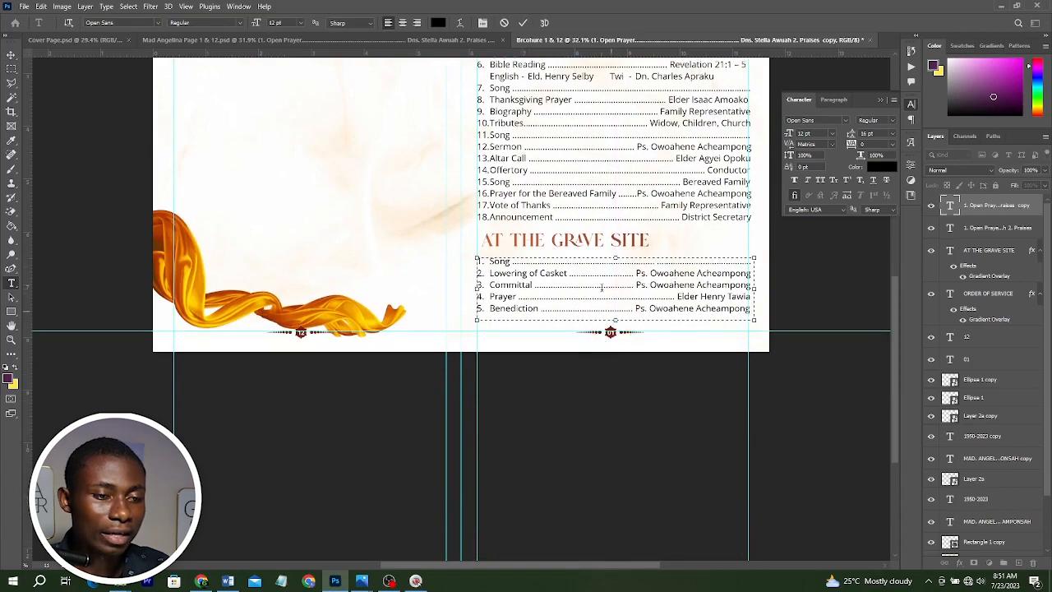
{"action": "left_click", "coordinate": [524, 23]}
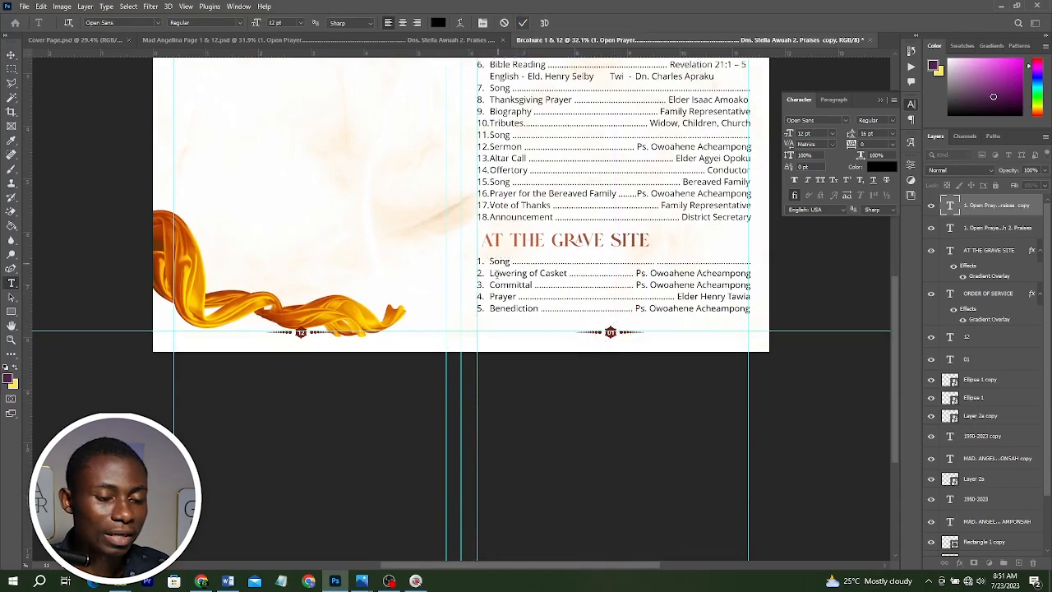
Nudge the AT THE GRAVE SITE heading and its list slightly into alignment.
{"action": "scroll", "coordinate": [495, 274], "scroll_direction": "up", "scroll_amount": 2}
{"action": "scroll", "coordinate": [515, 337], "scroll_direction": "up", "scroll_amount": 1}
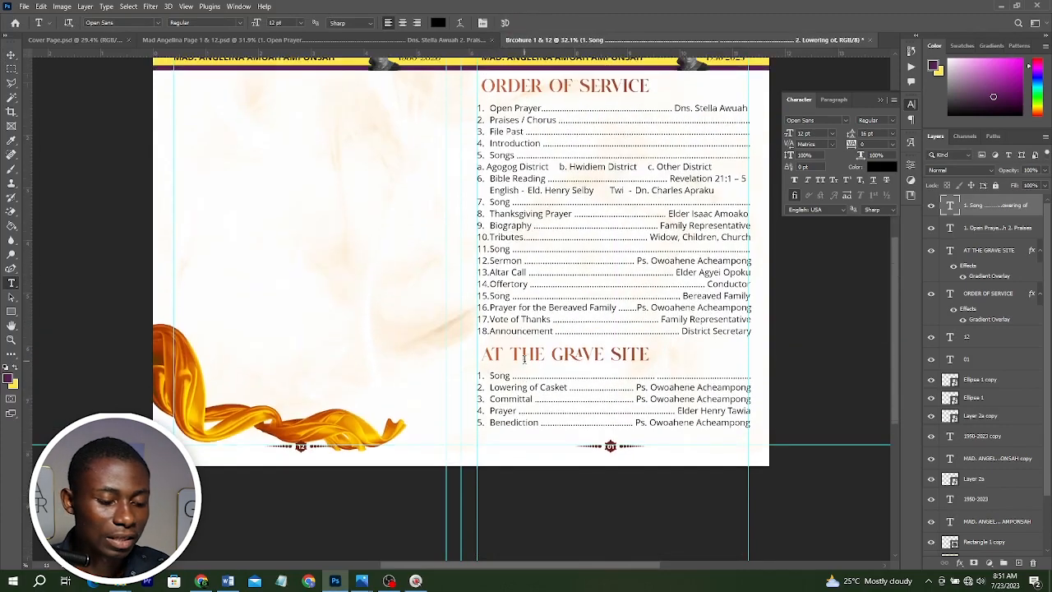
{"action": "key", "text": "v"}
{"action": "scroll", "coordinate": [705, 366], "scroll_direction": "up", "scroll_amount": 1}
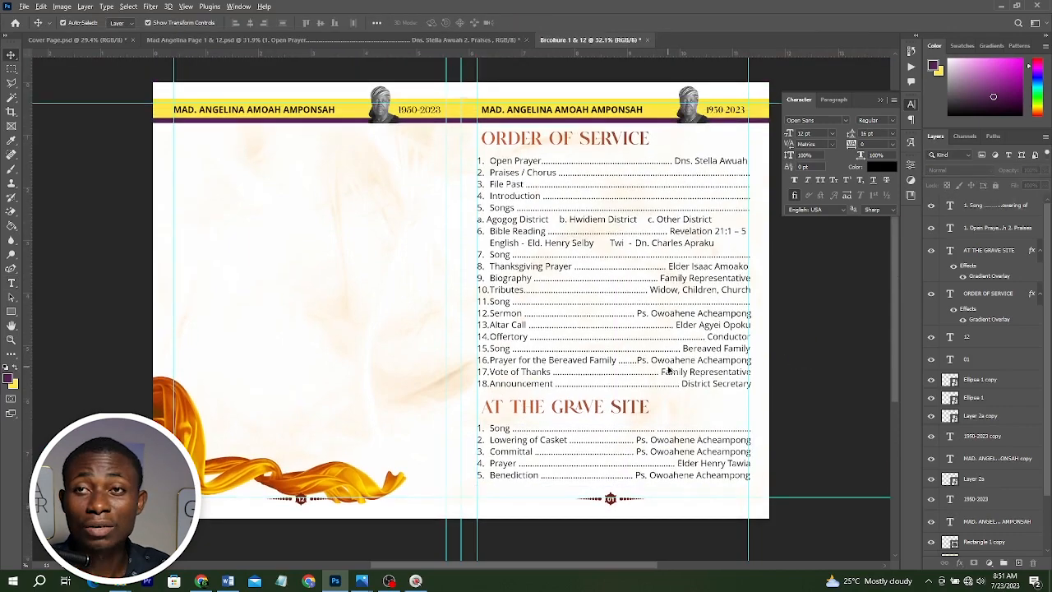
{"action": "scroll", "coordinate": [668, 369], "scroll_direction": "down", "scroll_amount": 2}
{"action": "scroll", "coordinate": [671, 372], "scroll_direction": "up", "scroll_amount": 1}
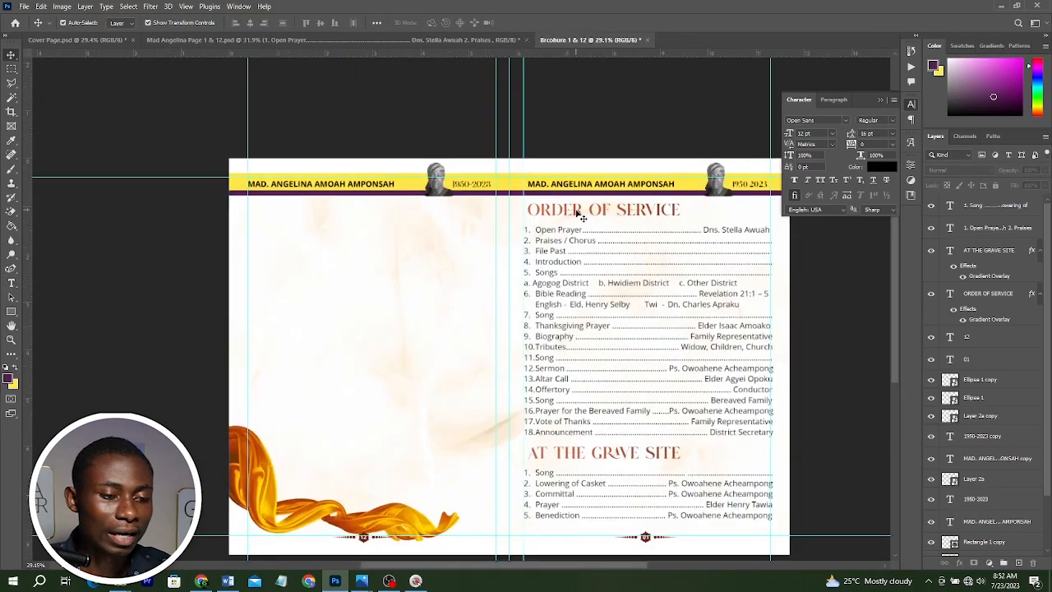
{"action": "scroll", "coordinate": [604, 403], "scroll_direction": "down", "scroll_amount": 1}
{"action": "left_click", "coordinate": [604, 408]}
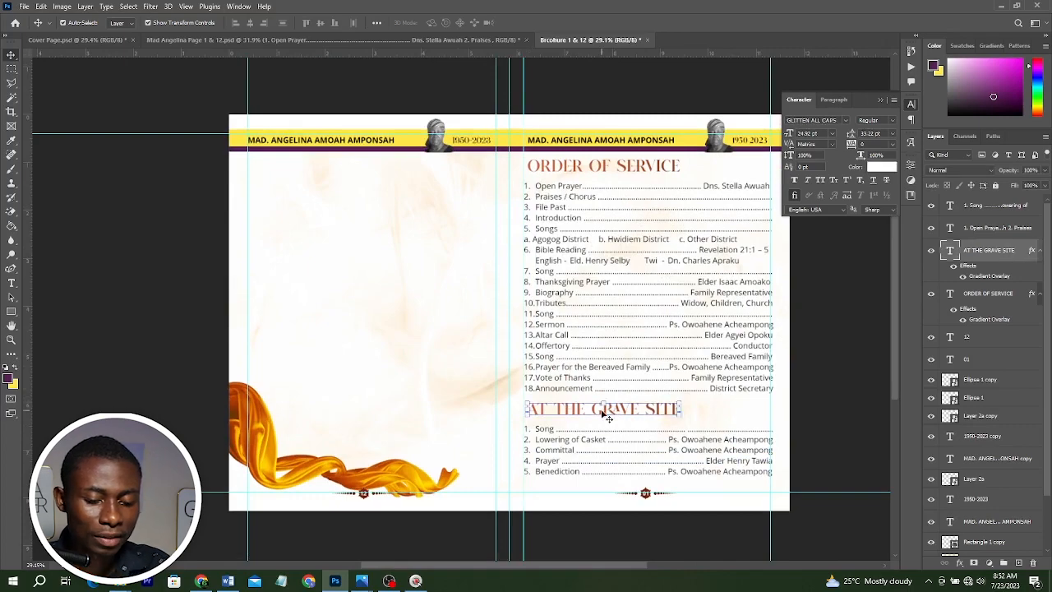
{"action": "left_click_drag", "start_coordinate": [608, 418], "coordinate": [612, 421]}
{"action": "left_click", "coordinate": [697, 444]}
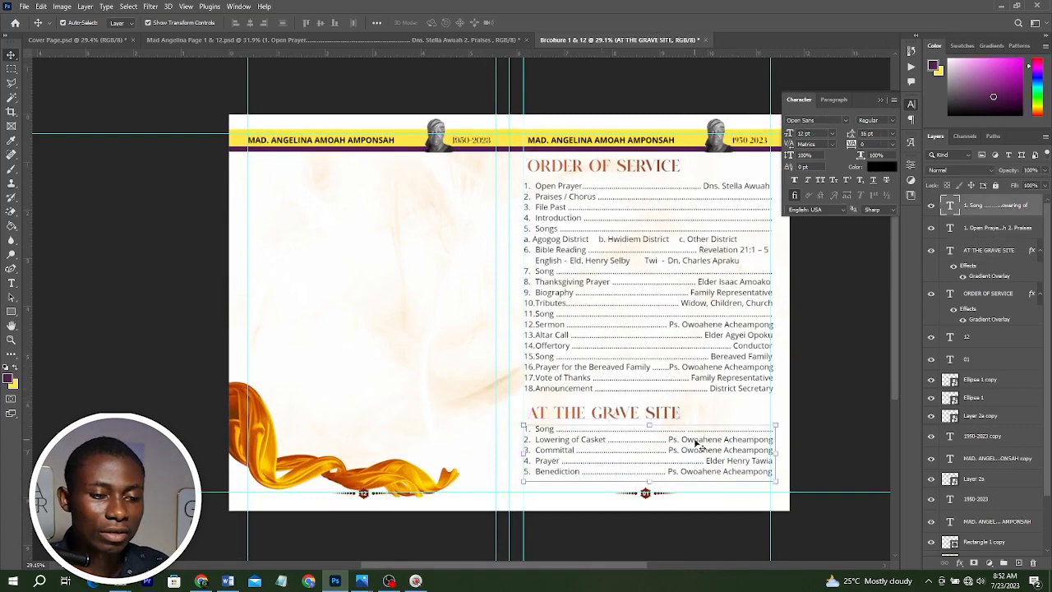
{"action": "left_click", "coordinate": [618, 410]}
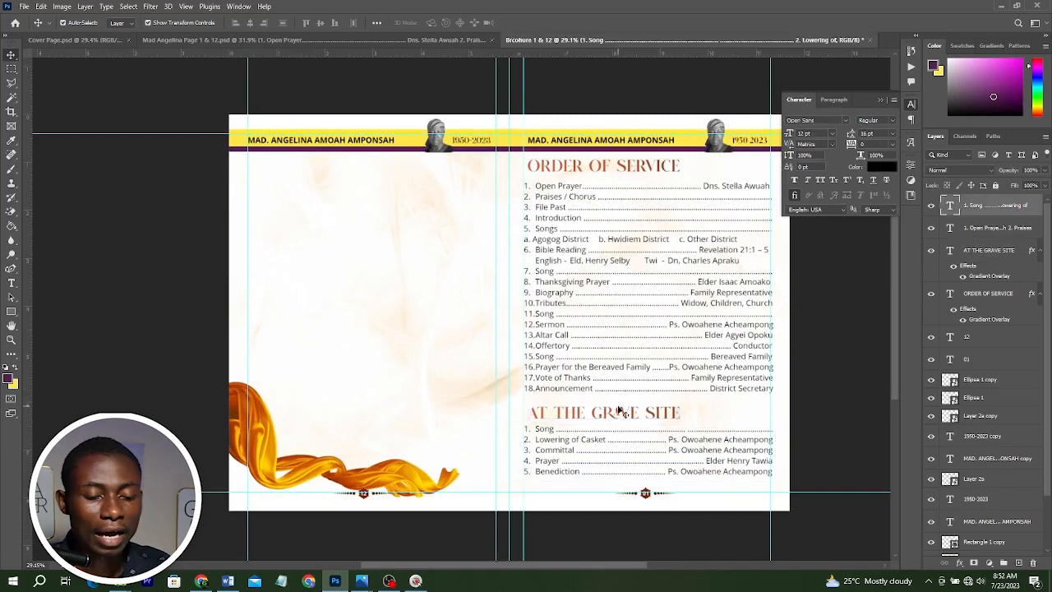
{"action": "left_click", "coordinate": [620, 411], "text": "shift"}
{"action": "left_click_drag", "start_coordinate": [700, 457], "coordinate": [700, 459]}
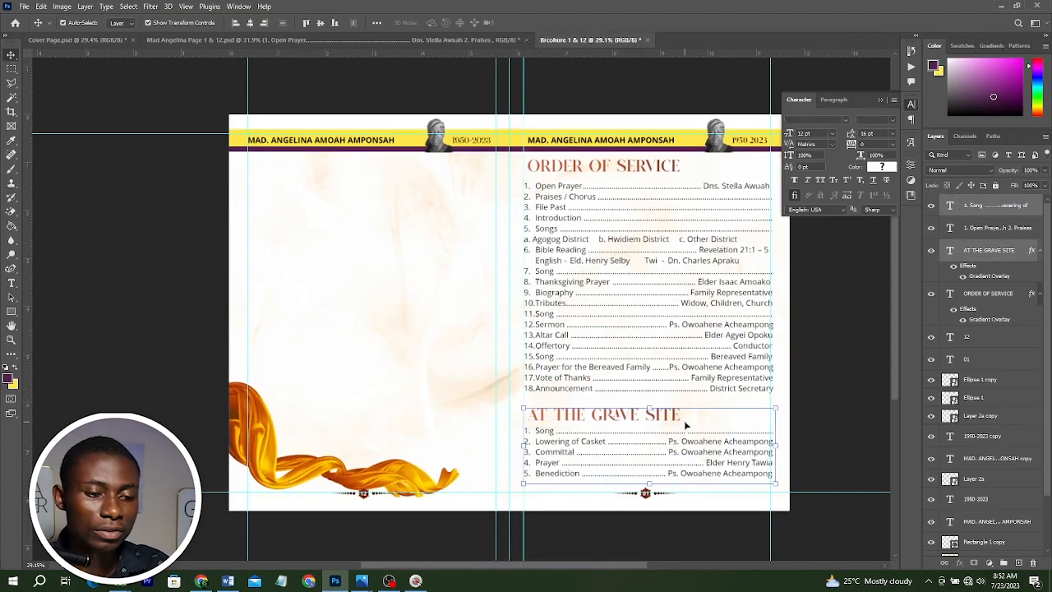
Move the ORDER OF SERVICE heading slightly down.
{"action": "left_click", "coordinate": [610, 167]}
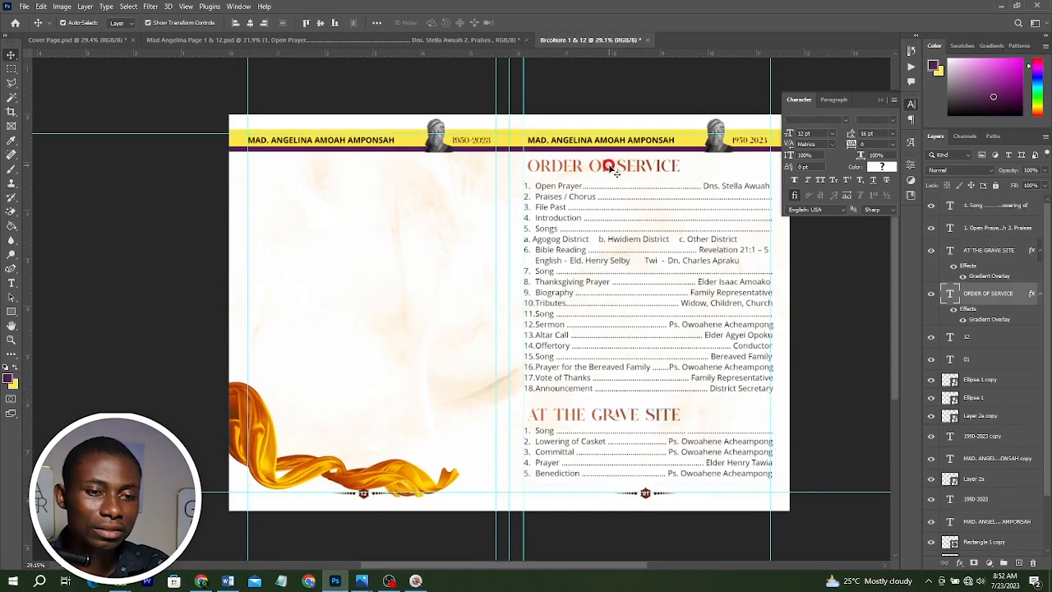
{"action": "key", "text": "shift+Down"}
{"action": "key", "text": "shift+Down"}
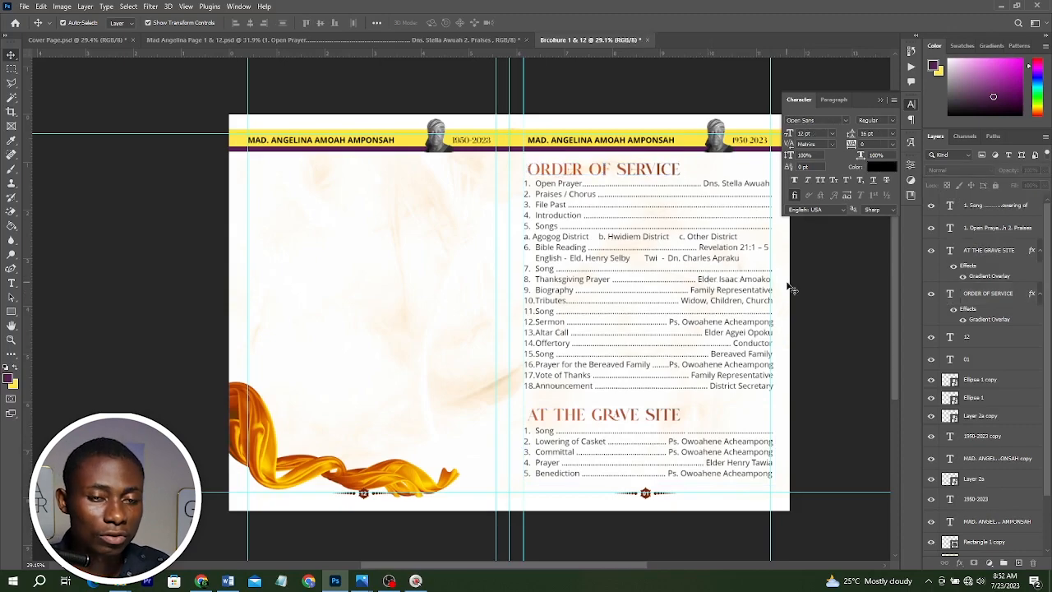
Collapse the Character panel and compare the spread with the Word document's lists.
{"action": "left_click", "coordinate": [878, 103]}
{"action": "scroll", "coordinate": [640, 212], "scroll_direction": "up", "scroll_amount": 2}
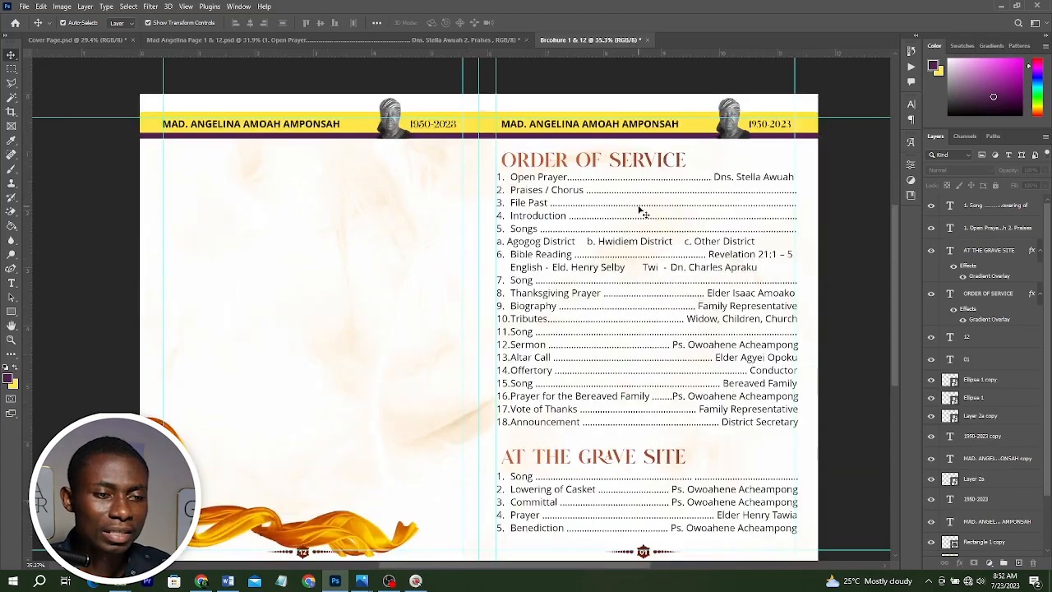
{"action": "scroll", "coordinate": [493, 239], "scroll_direction": "down", "scroll_amount": 1}
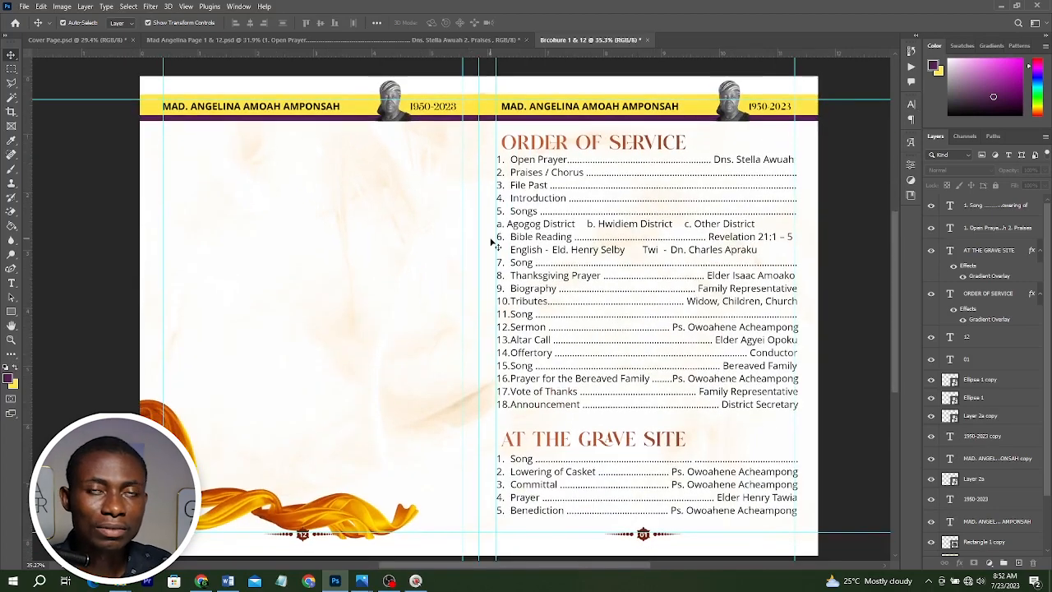
{"action": "scroll", "coordinate": [490, 243], "scroll_direction": "down", "scroll_amount": 1}
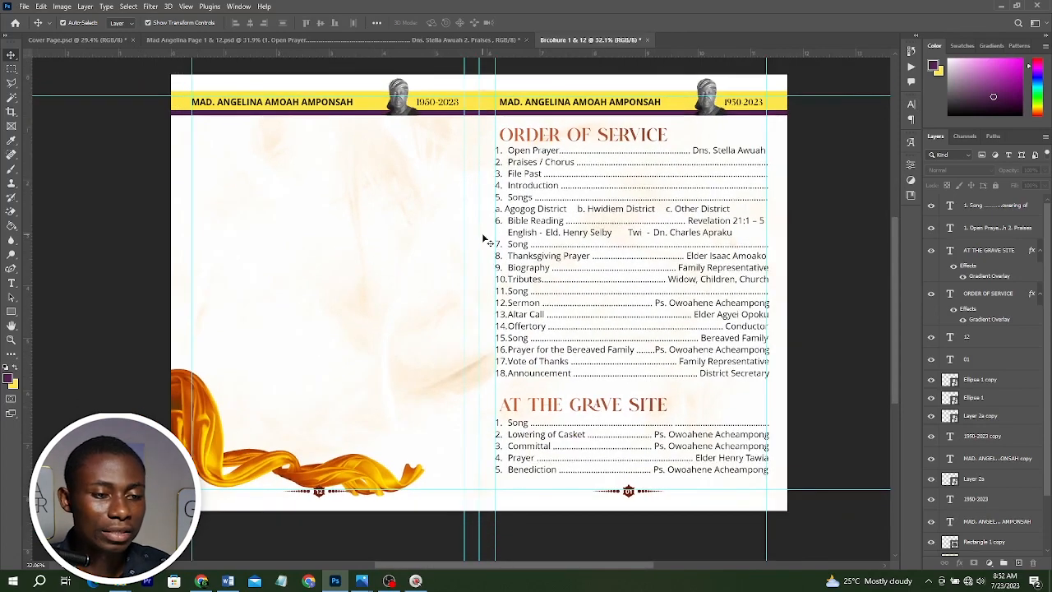
{"action": "key", "text": "alt+Tab"}
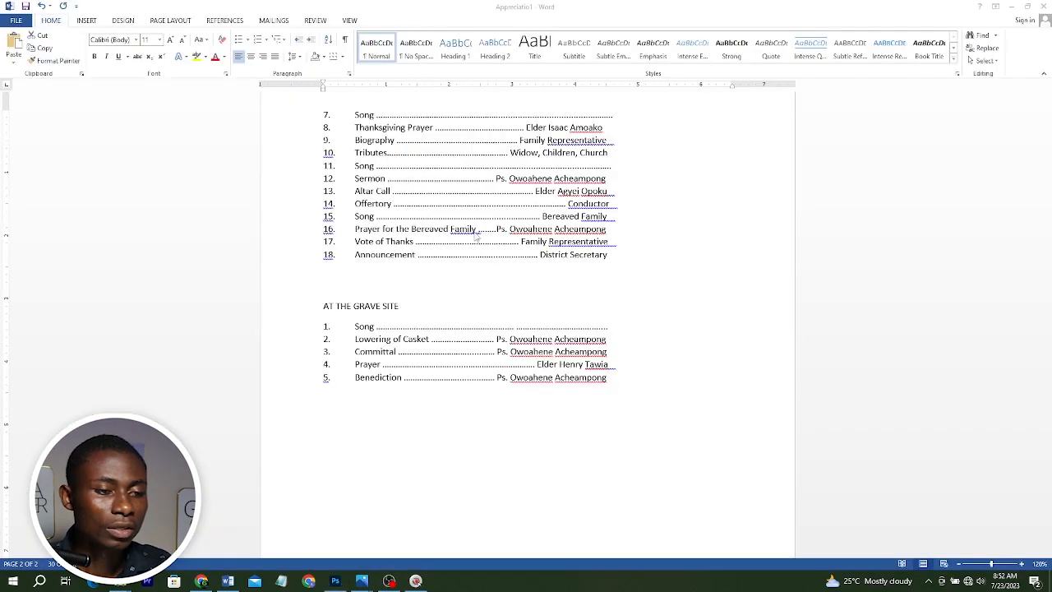
{"action": "key", "text": "alt+Tab"}
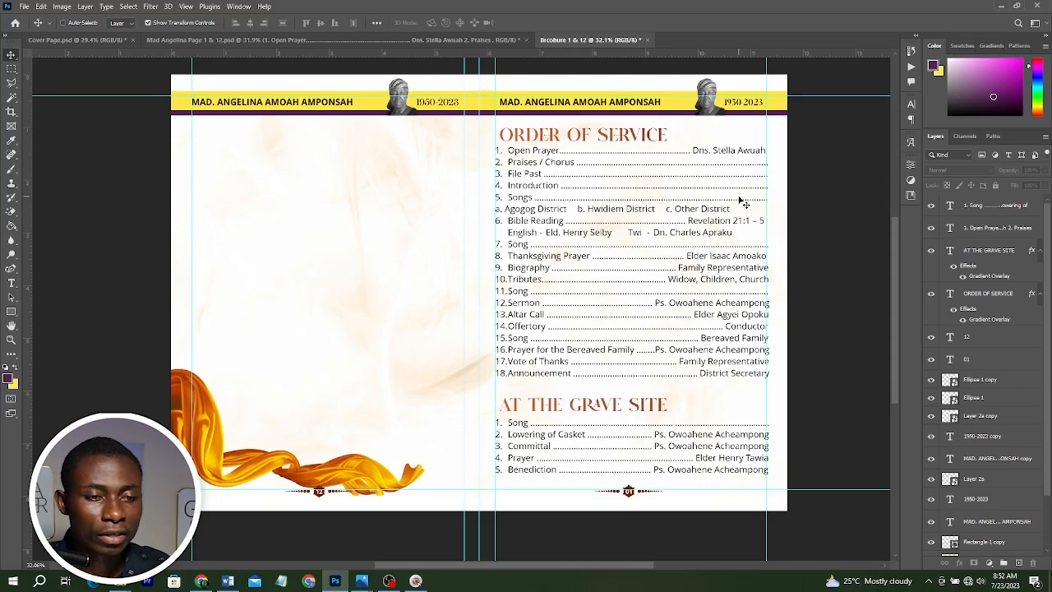
{"action": "key", "text": "ctrl+n"}
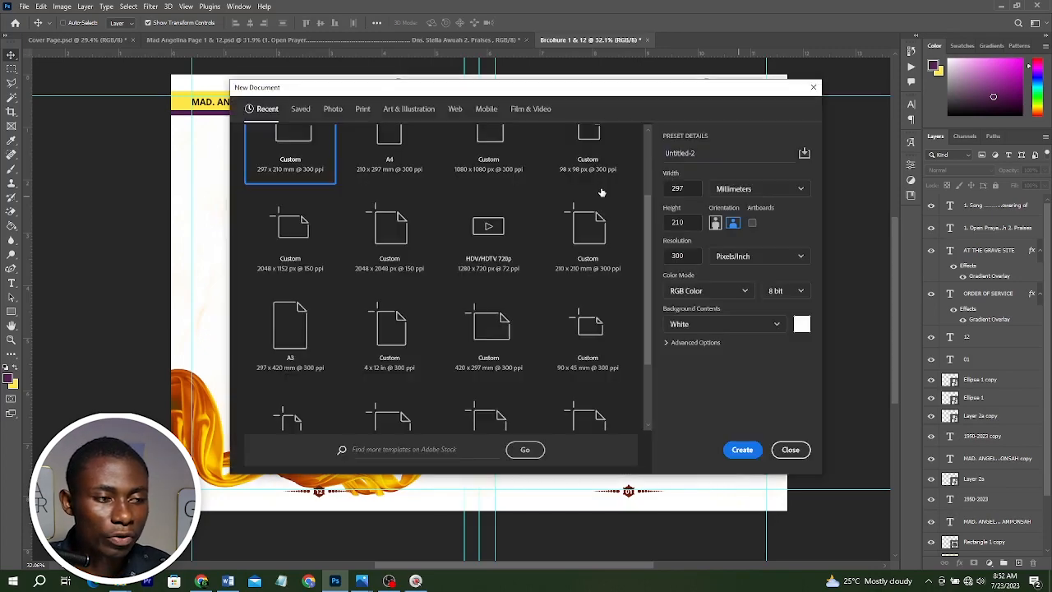
{"action": "scroll", "coordinate": [379, 189], "scroll_direction": "up", "scroll_amount": 1}
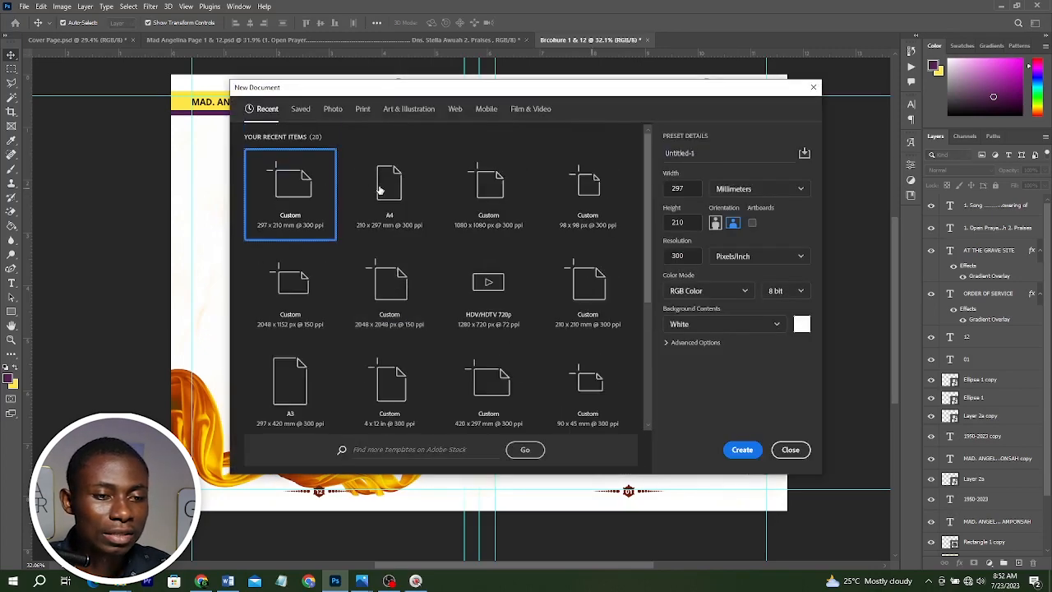
{"action": "left_click", "coordinate": [380, 190]}
{"action": "left_click", "coordinate": [733, 222]}
{"action": "left_click", "coordinate": [742, 450]}
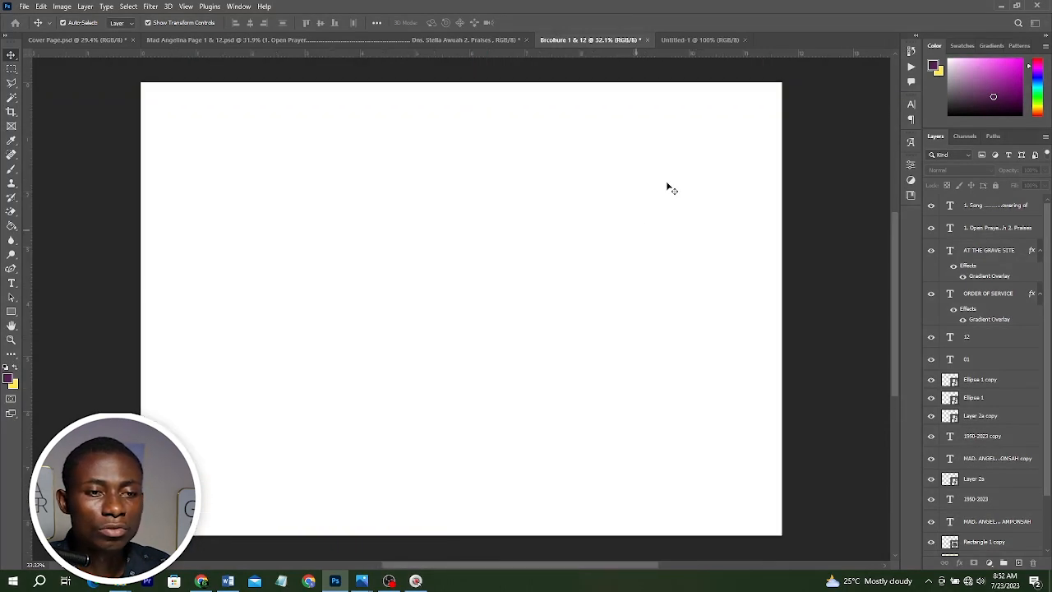
{"action": "left_click", "coordinate": [748, 41]}
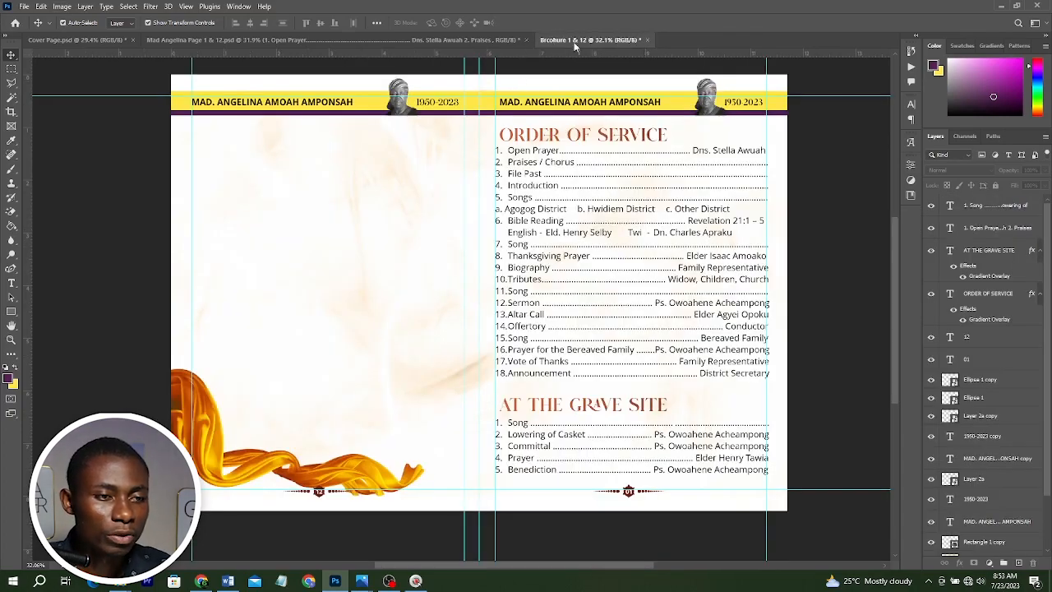
Duplicate the whole document as a new image named Brcohure 2 & 11.
{"action": "left_click", "coordinate": [62, 7]}
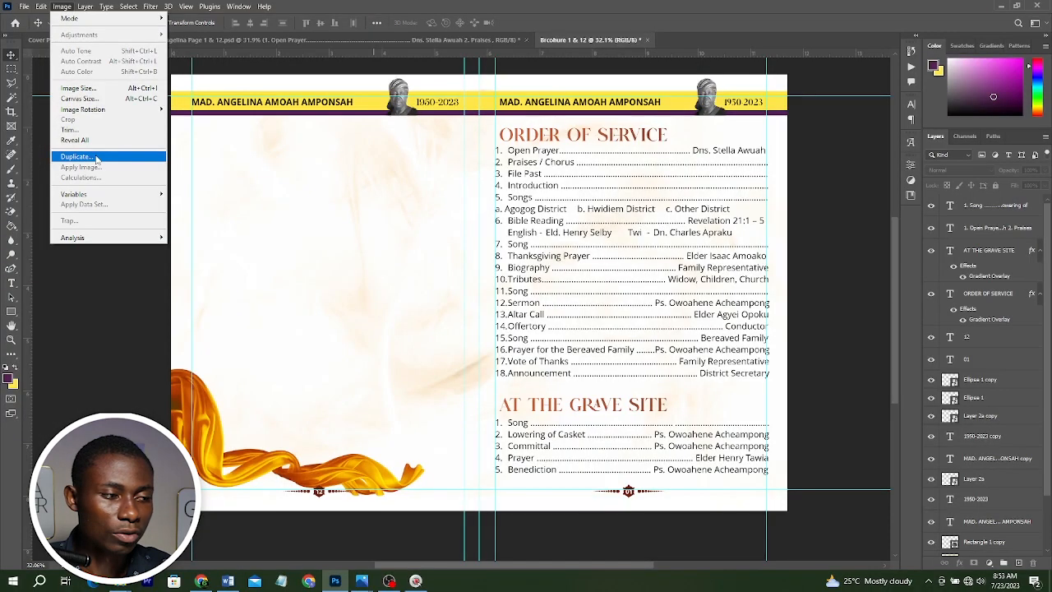
{"action": "left_click", "coordinate": [95, 156]}
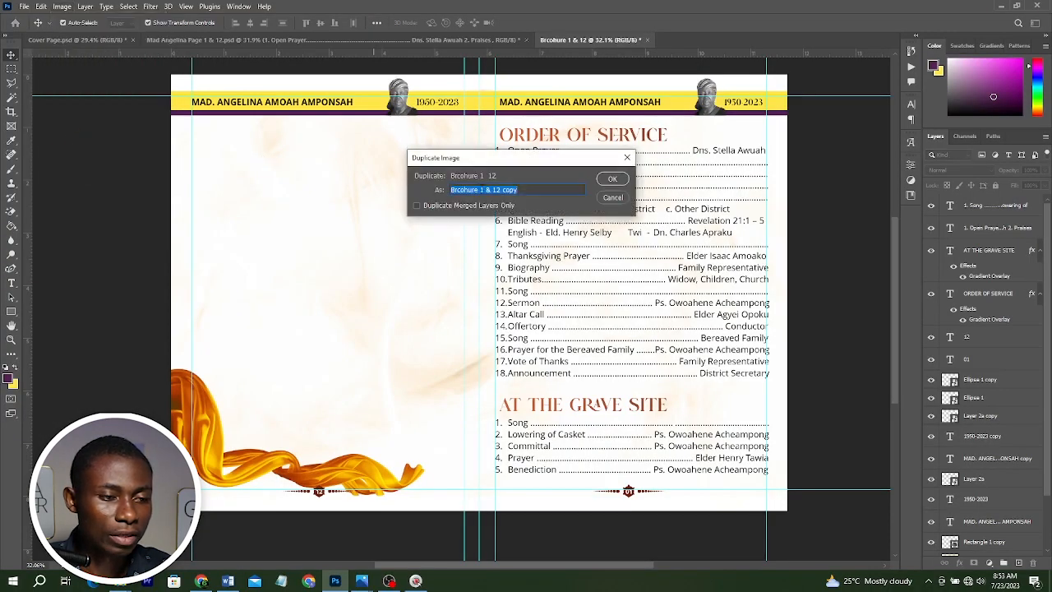
{"action": "left_click", "coordinate": [480, 190]}
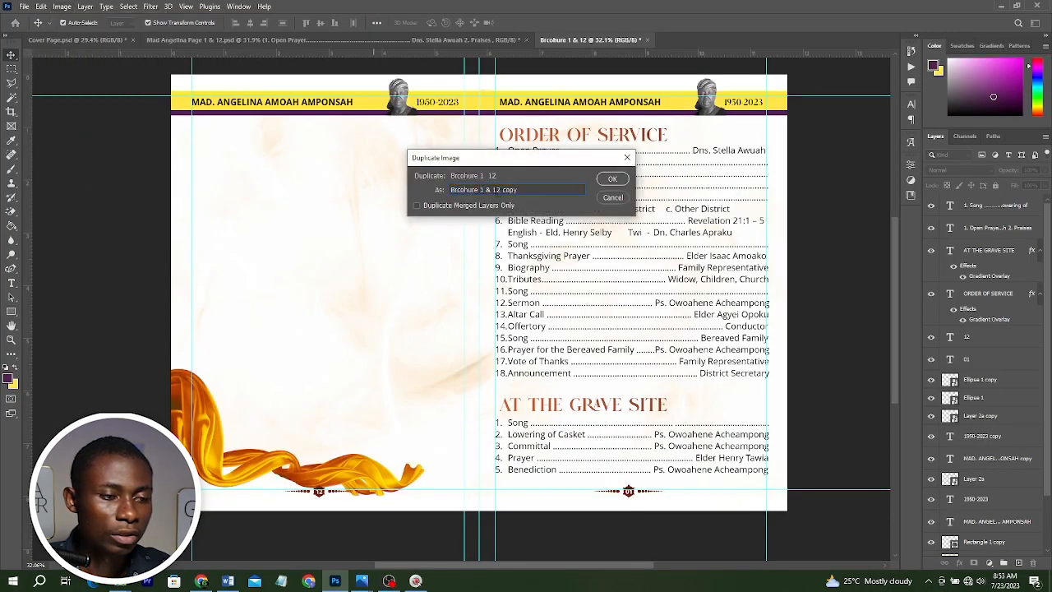
{"action": "key", "text": "BackSpace"}
{"action": "type", "text": "32"}
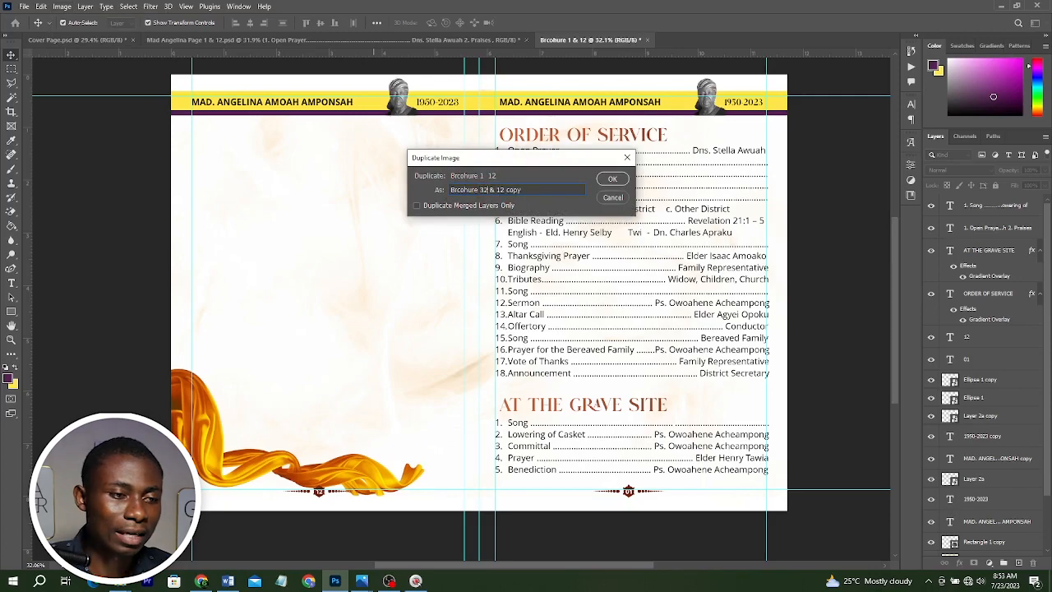
{"action": "key", "text": "BackSpace"}
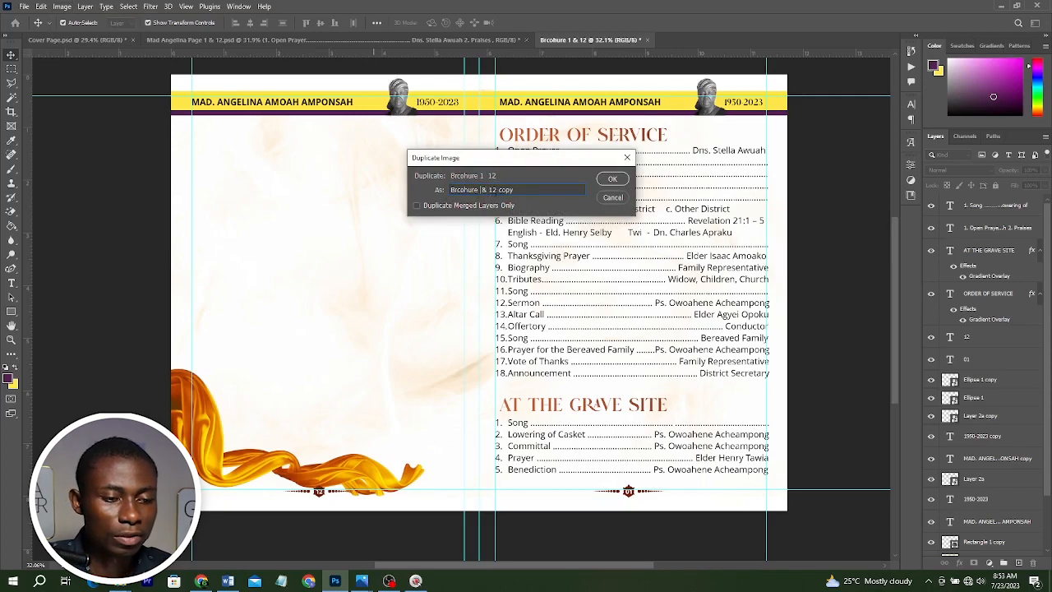
{"action": "type", "text": "2"}
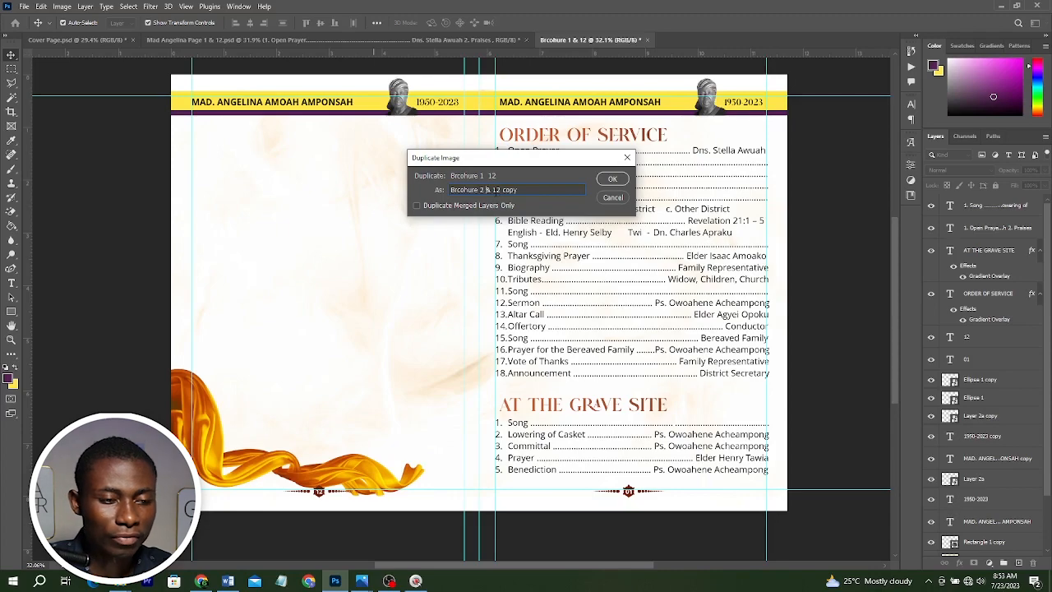
{"action": "left_click", "coordinate": [501, 190]}
{"action": "key", "text": "BackSpace"}
{"action": "key", "text": "BackSpace"}
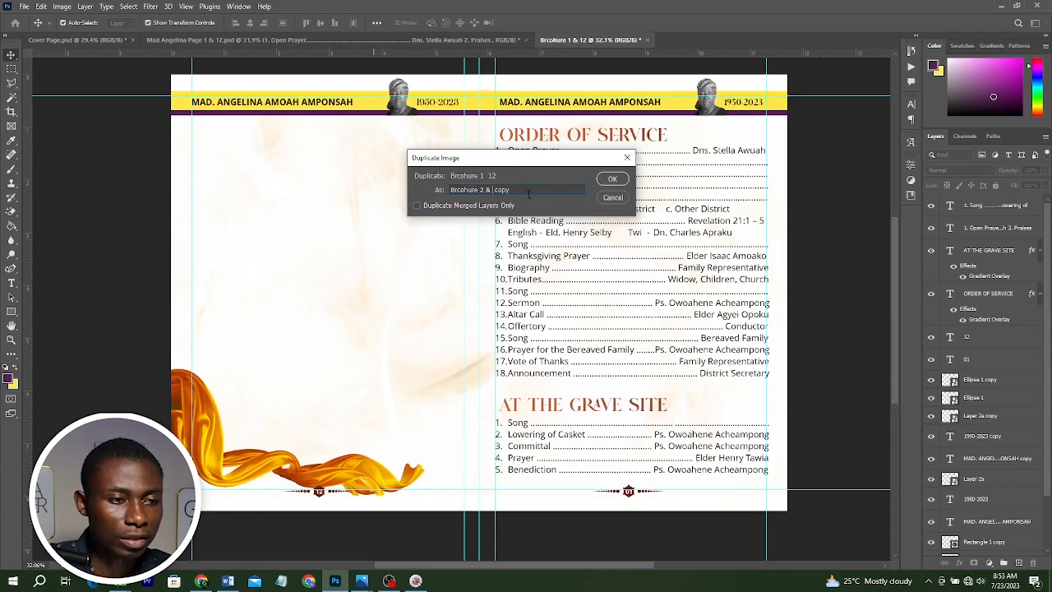
{"action": "key", "text": "BackSpace"}
{"action": "type", "text": "11"}
{"action": "key", "text": "Delete"}
{"action": "key", "text": "Delete"}
{"action": "key", "text": "Delete"}
{"action": "key", "text": "Delete"}
{"action": "key", "text": "Delete"}
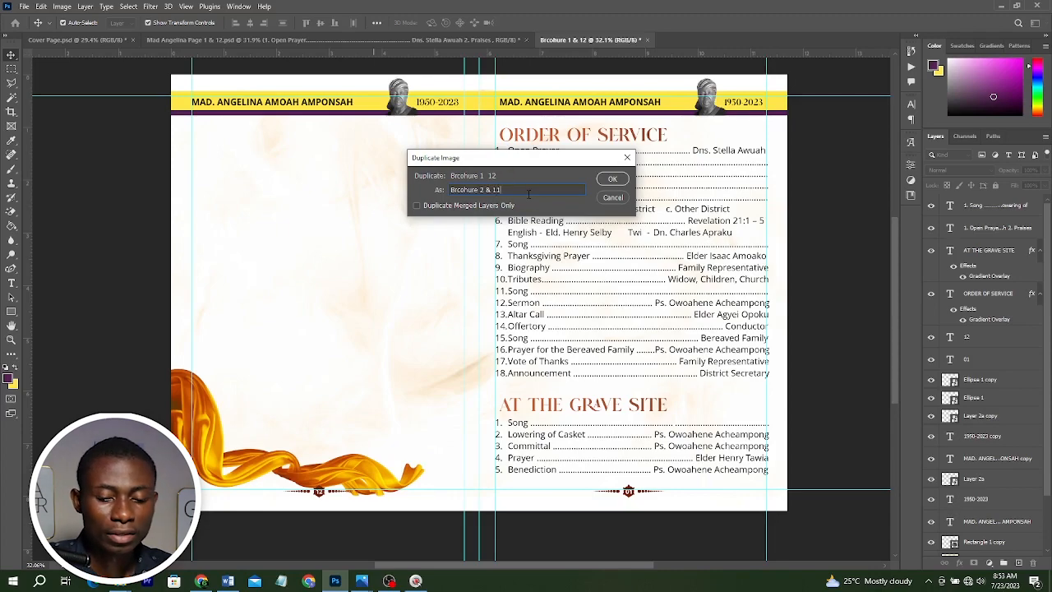
{"action": "key", "text": "Return"}
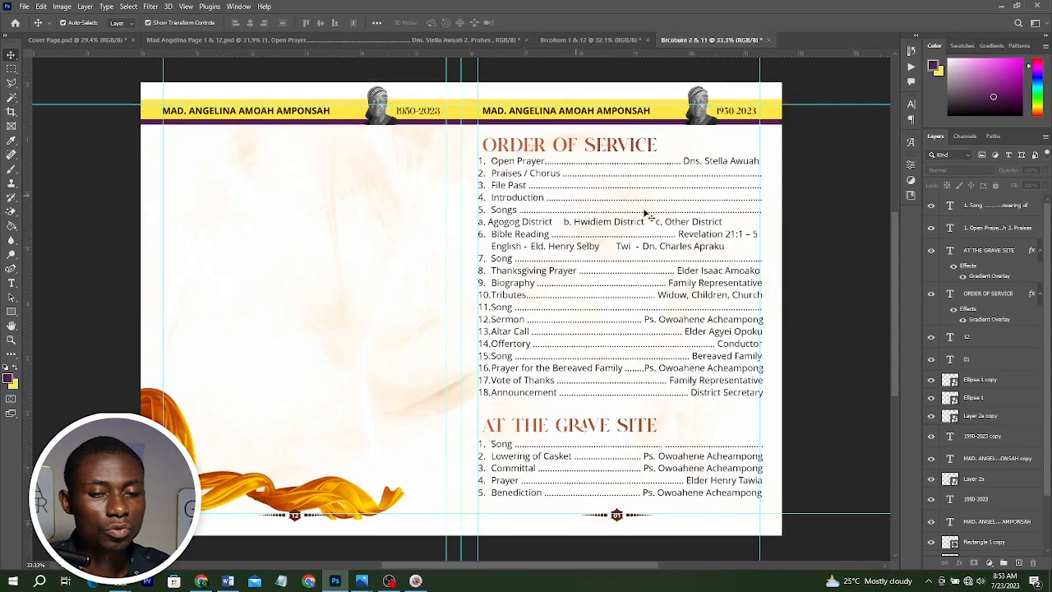
Delete the yellow ribbon graphic from the left page's lower corner.
{"action": "scroll", "coordinate": [986, 394], "scroll_direction": "down", "scroll_amount": 2}
{"action": "left_click", "coordinate": [976, 516]}
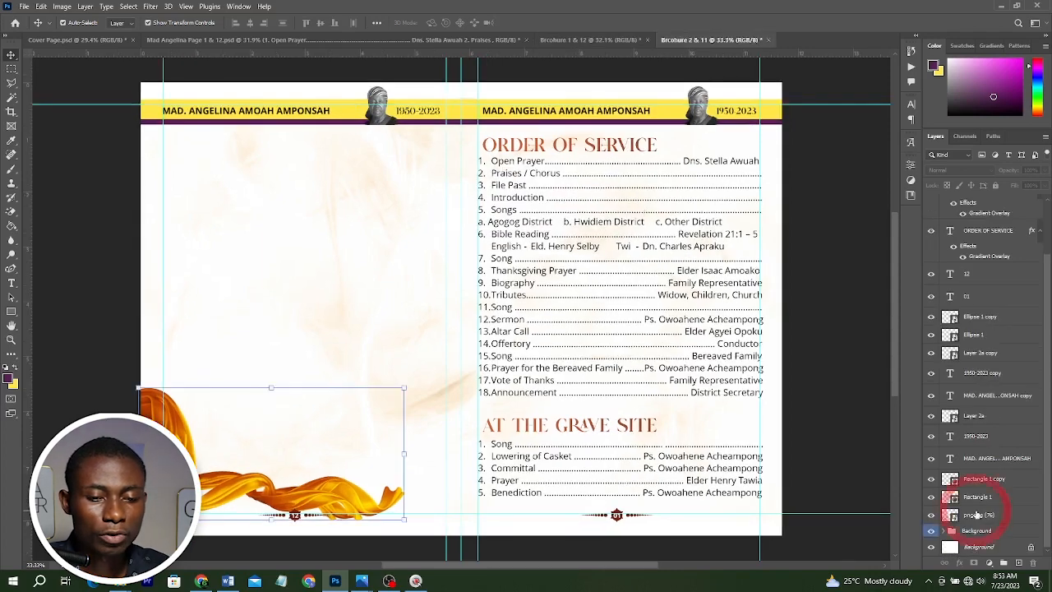
{"action": "key", "text": "Delete"}
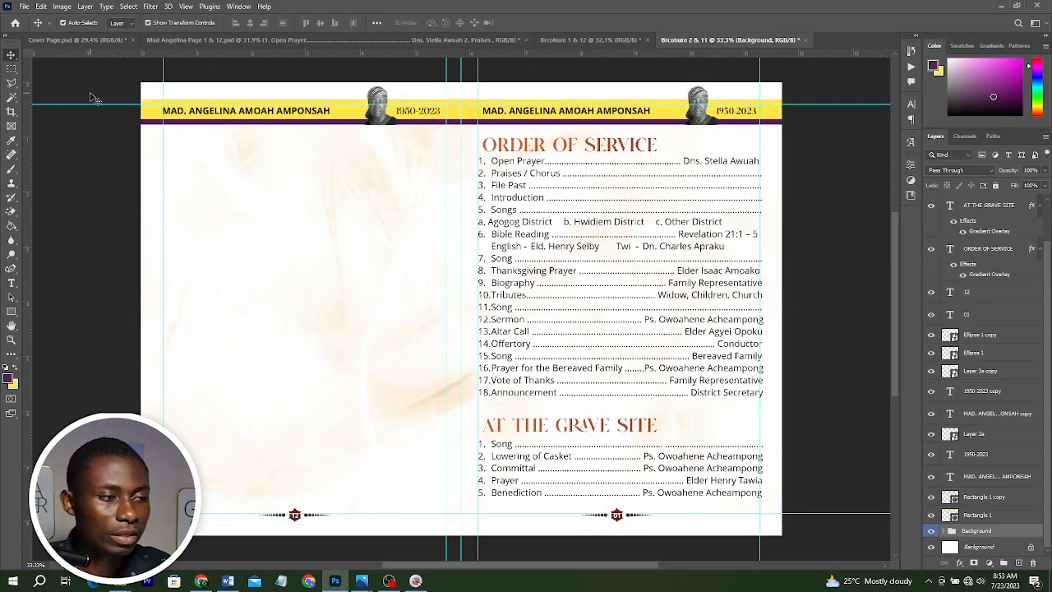
{"action": "left_click_drag", "start_coordinate": [91, 95], "coordinate": [556, 125]}
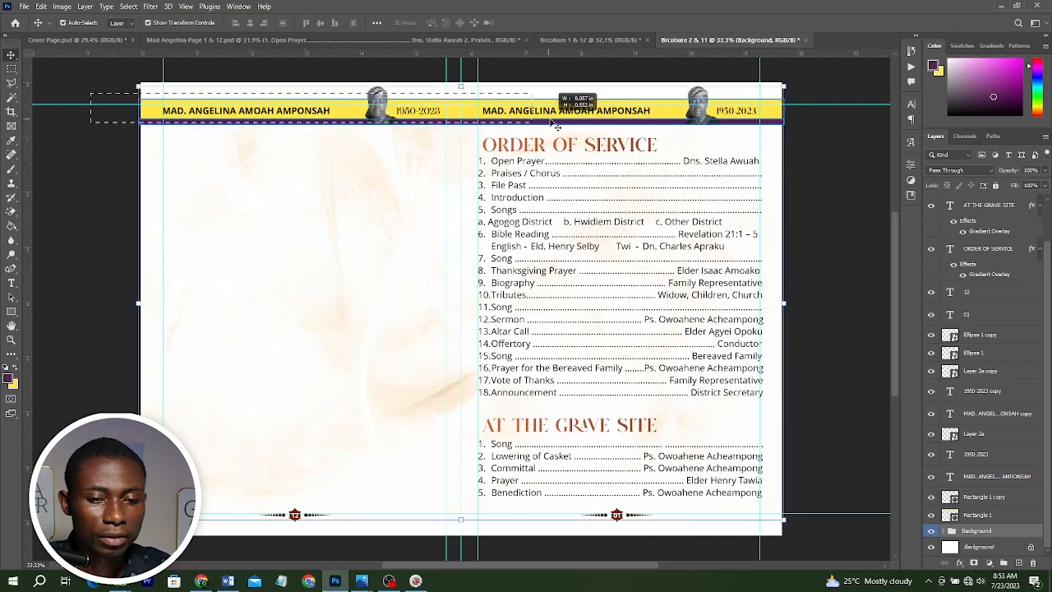
{"action": "left_click_drag", "start_coordinate": [557, 125], "coordinate": [559, 123]}
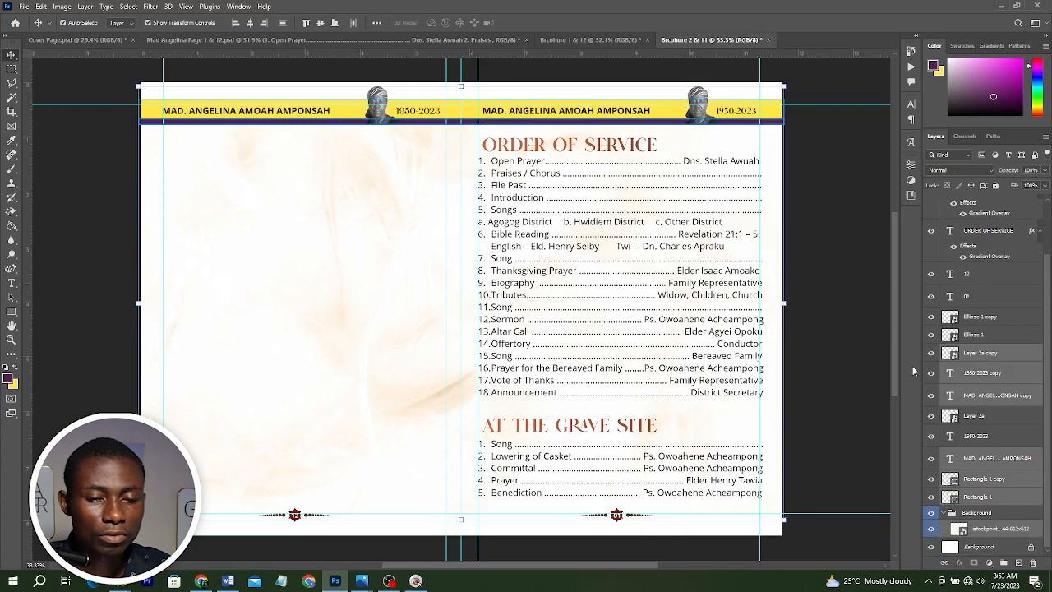
{"action": "key", "text": "ctrl+z"}
Move the header bar layers into the Background group and collapse the group.
{"action": "left_click", "coordinate": [997, 528]}
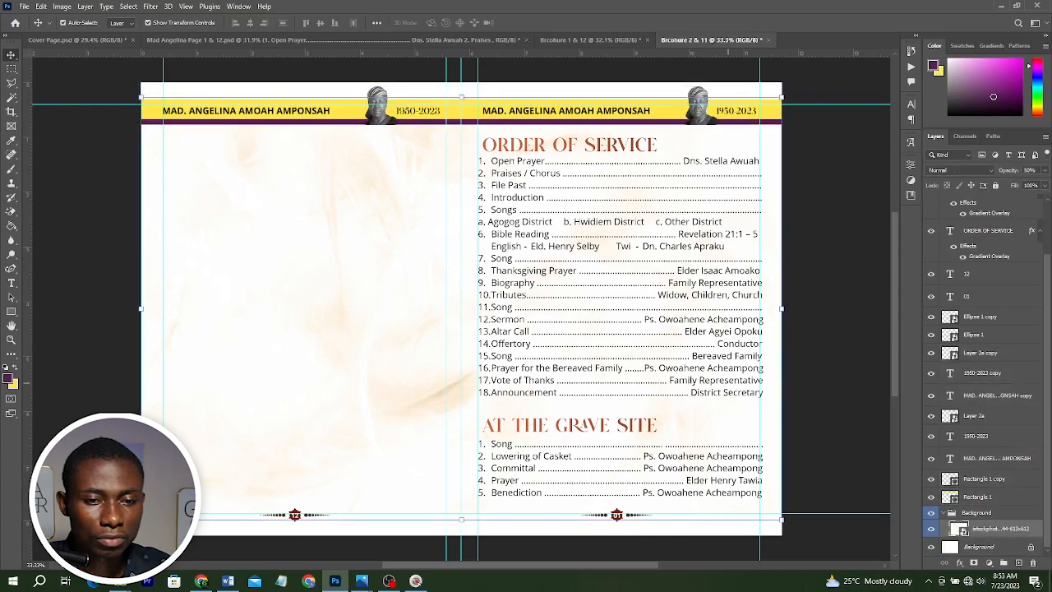
{"action": "left_click", "coordinate": [997, 187]}
{"action": "left_click_drag", "start_coordinate": [847, 143], "coordinate": [631, 103]}
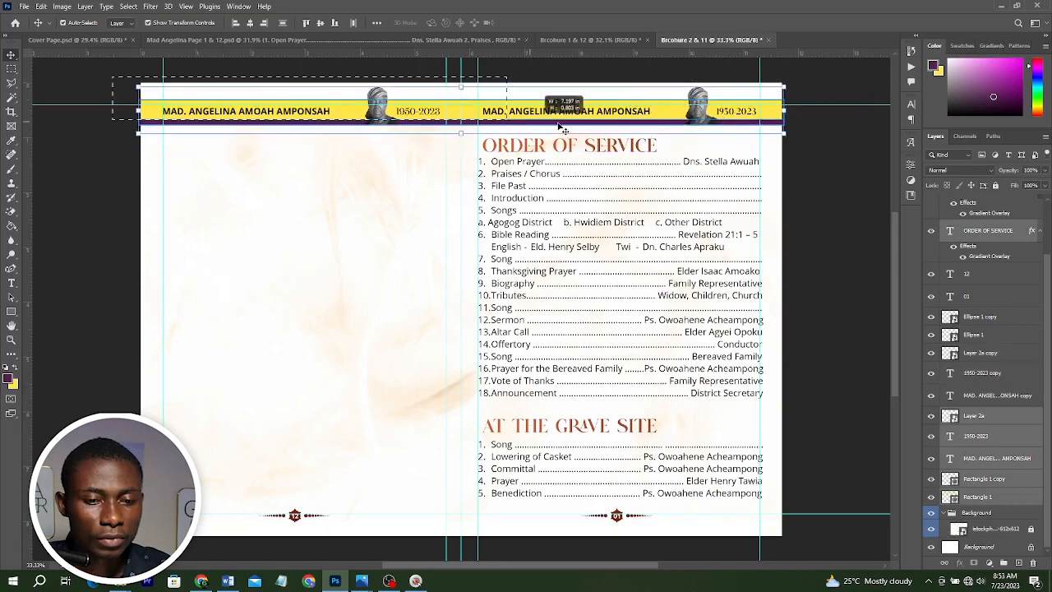
{"action": "left_click_drag", "start_coordinate": [1037, 419], "coordinate": [986, 514]}
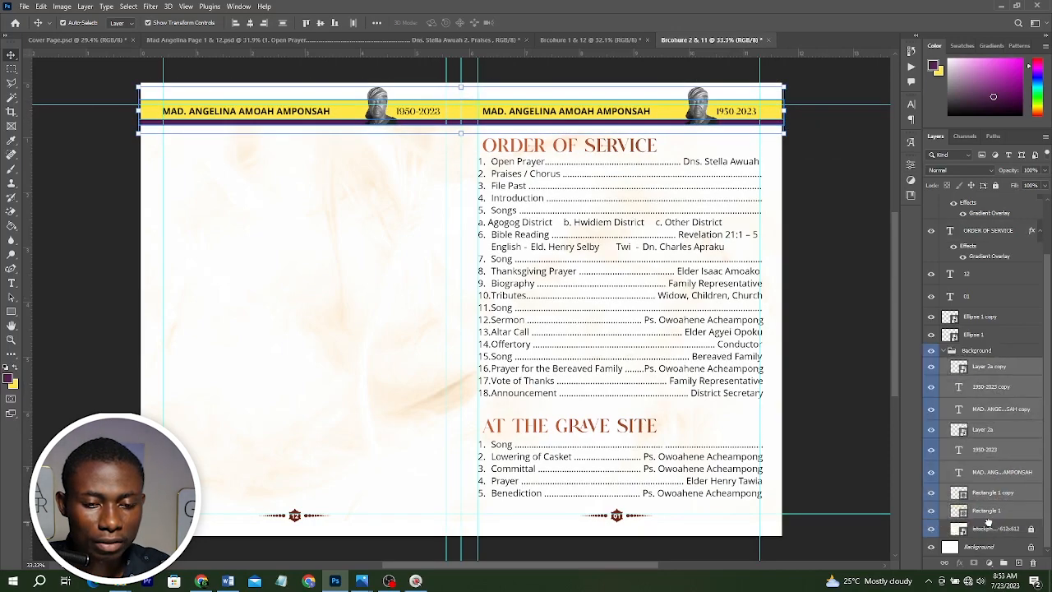
{"action": "left_click", "coordinate": [946, 351]}
{"action": "left_click", "coordinate": [946, 351]}
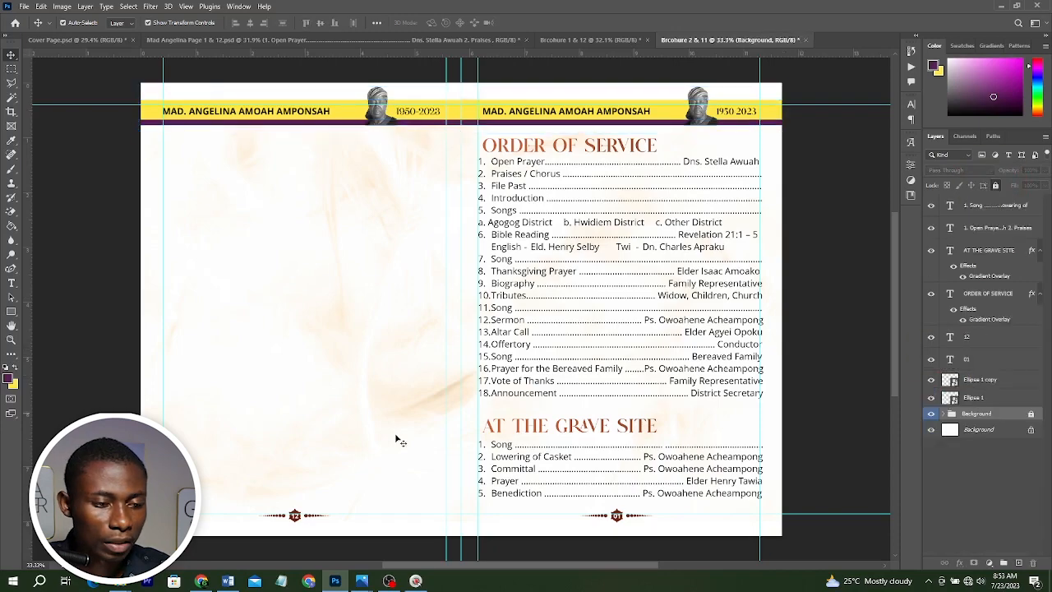
Delete the ORDER OF SERVICE and AT THE GRAVE SITE headings and their lists.
{"action": "left_click_drag", "start_coordinate": [807, 473], "coordinate": [524, 136]}
{"action": "key", "text": "Delete"}
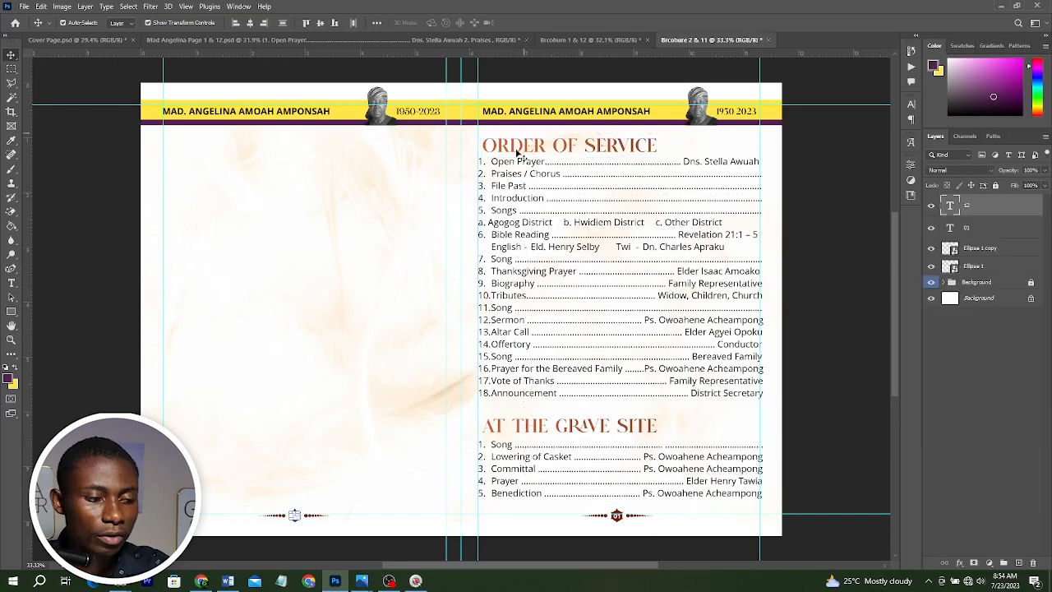
Set the left page's footer number to 02.
{"action": "scroll", "coordinate": [331, 501], "scroll_direction": "up", "scroll_amount": 5}
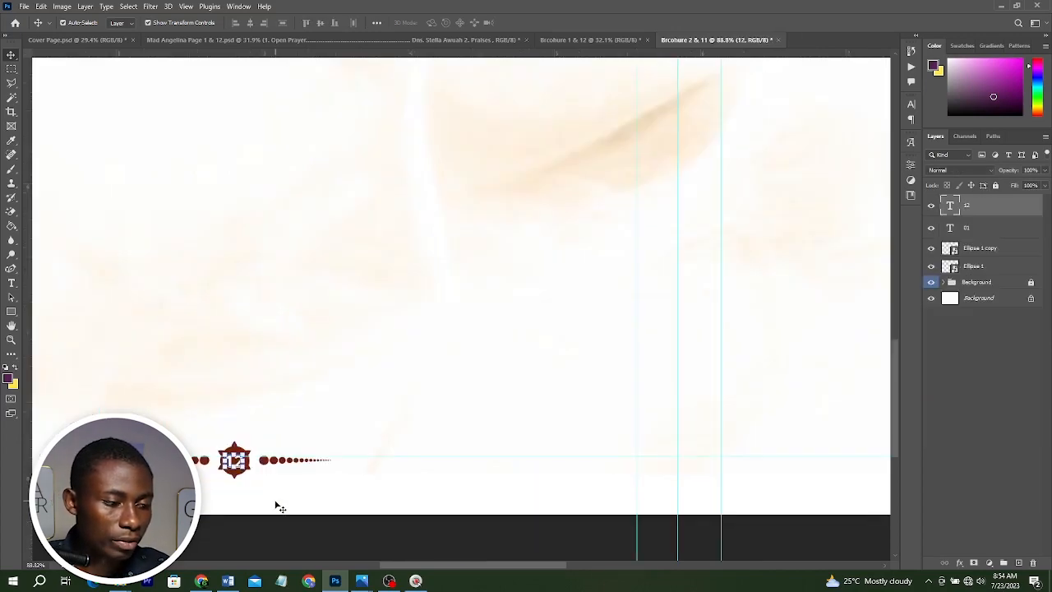
{"action": "double_click", "coordinate": [234, 460]}
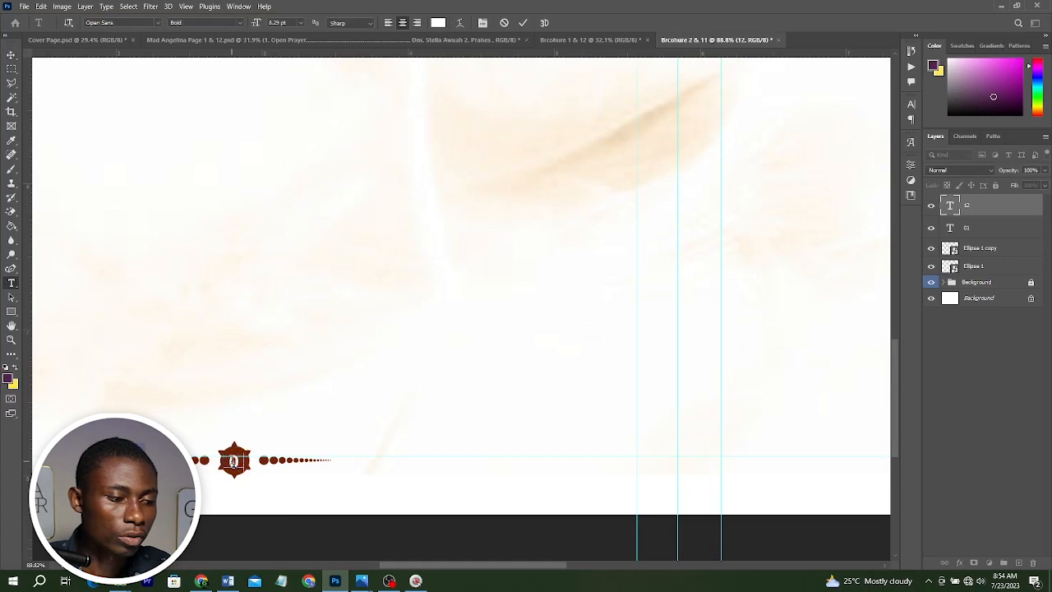
{"action": "type", "text": "0"}
{"action": "type", "text": "2"}
{"action": "left_click", "coordinate": [630, 469]}
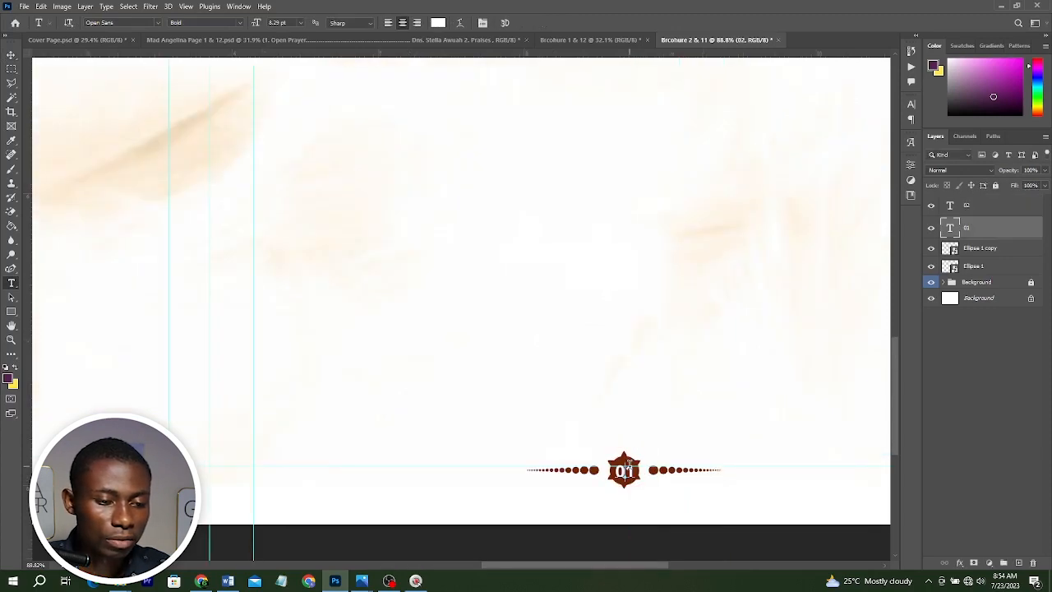
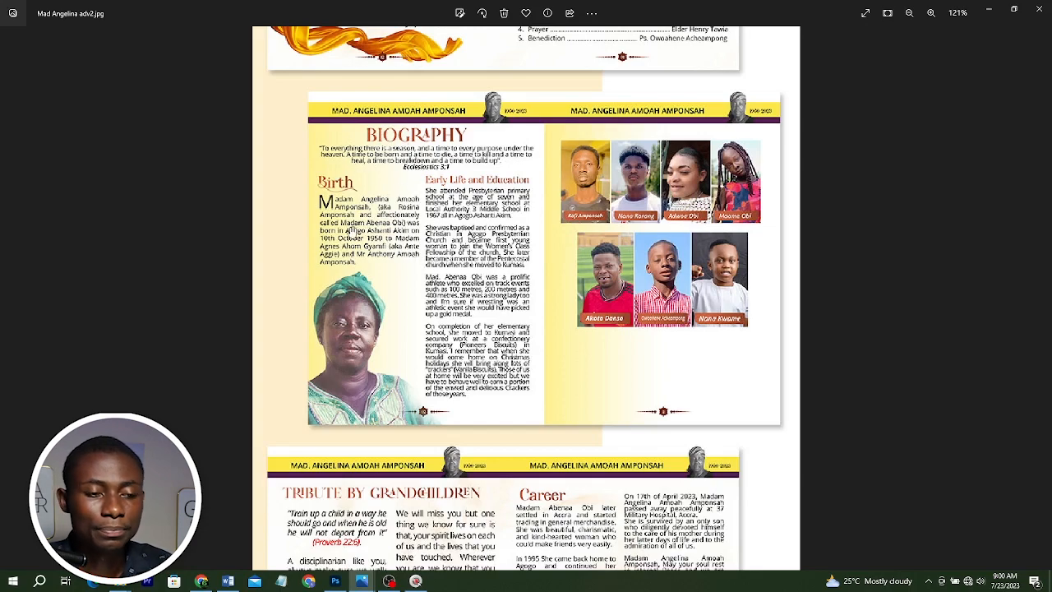
Open the Brochure 2 & 11 document, expand its Background group and hide the textured background photo layer.
{"action": "left_click", "coordinate": [335, 580]}
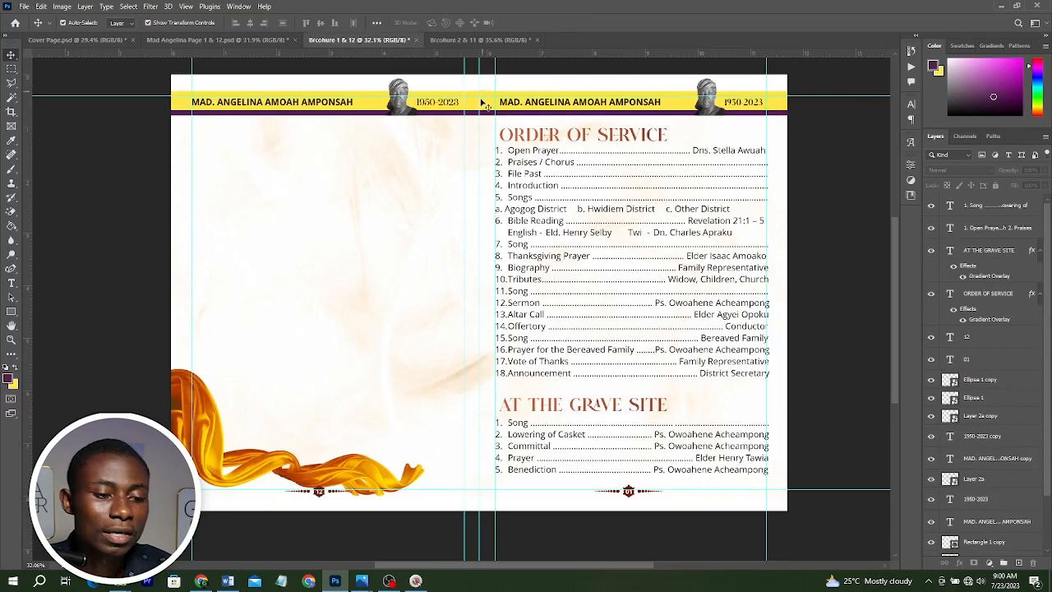
{"action": "scroll", "coordinate": [648, 425], "scroll_direction": "up", "scroll_amount": 2}
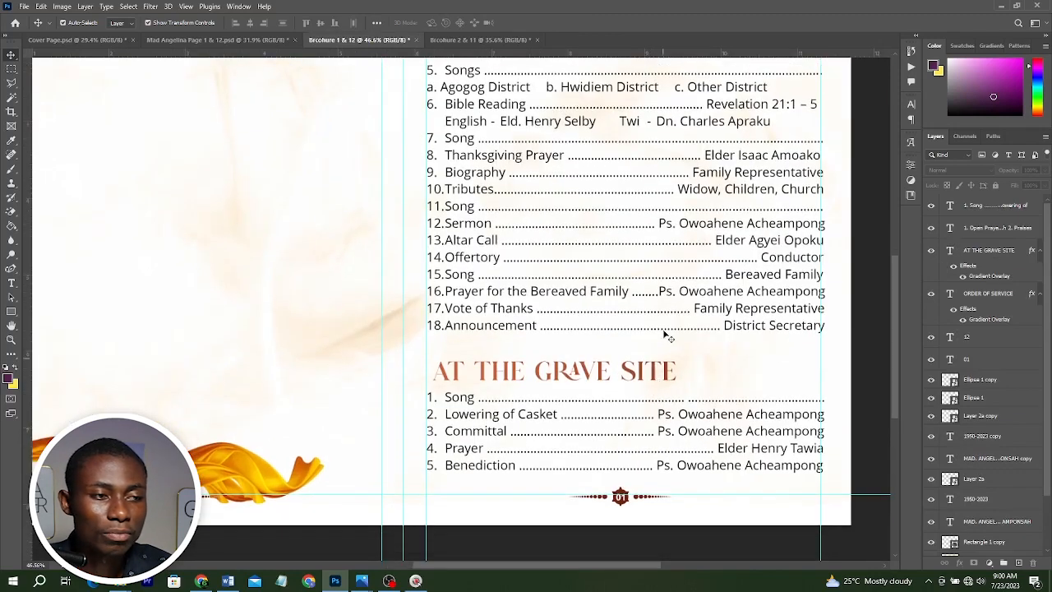
{"action": "scroll", "coordinate": [666, 335], "scroll_direction": "down", "scroll_amount": 1}
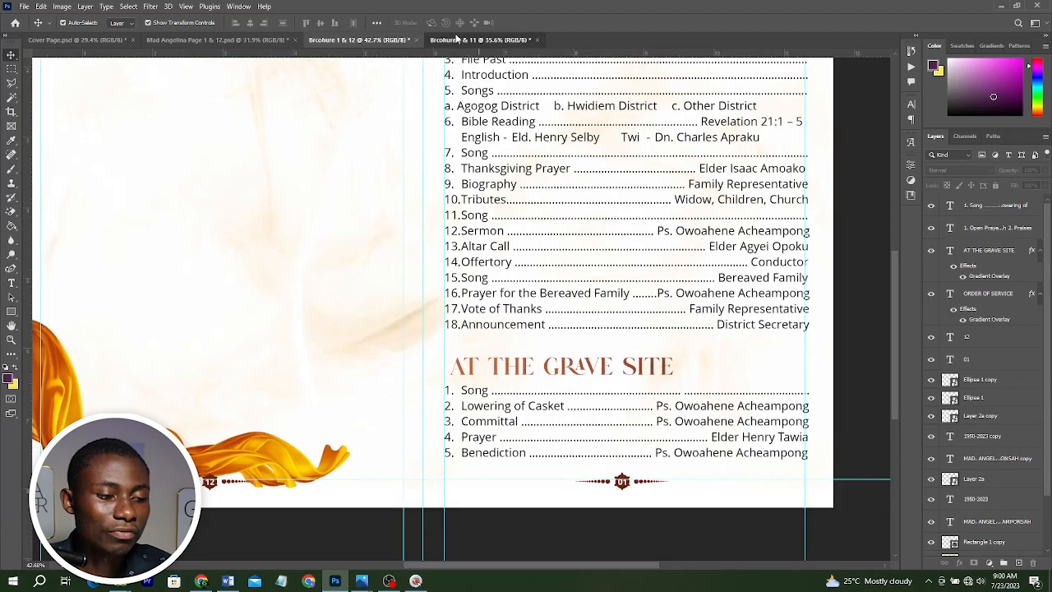
{"action": "left_click", "coordinate": [457, 39]}
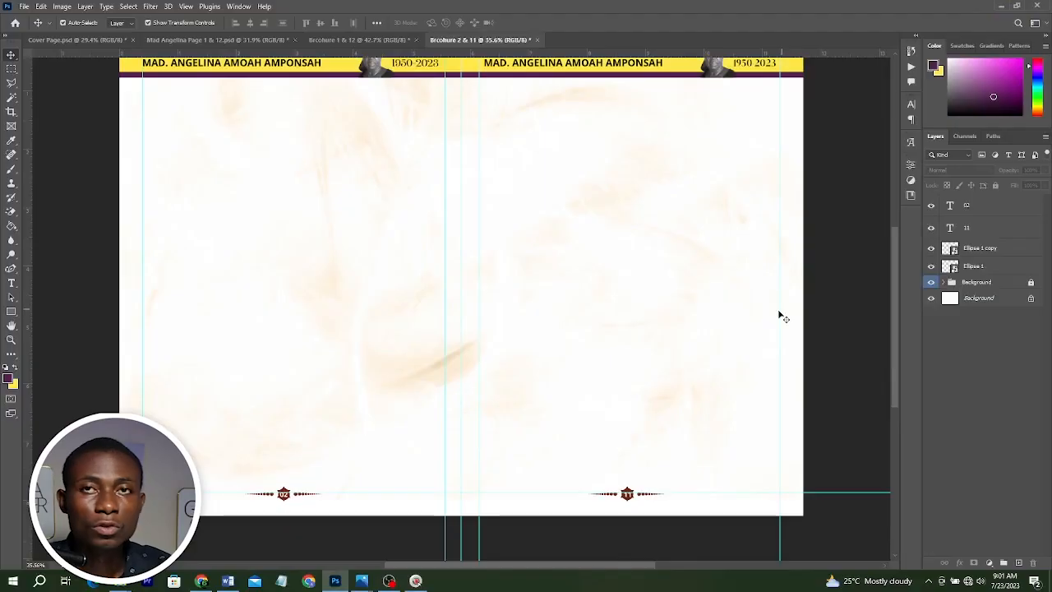
{"action": "scroll", "coordinate": [580, 237], "scroll_direction": "up", "scroll_amount": 1}
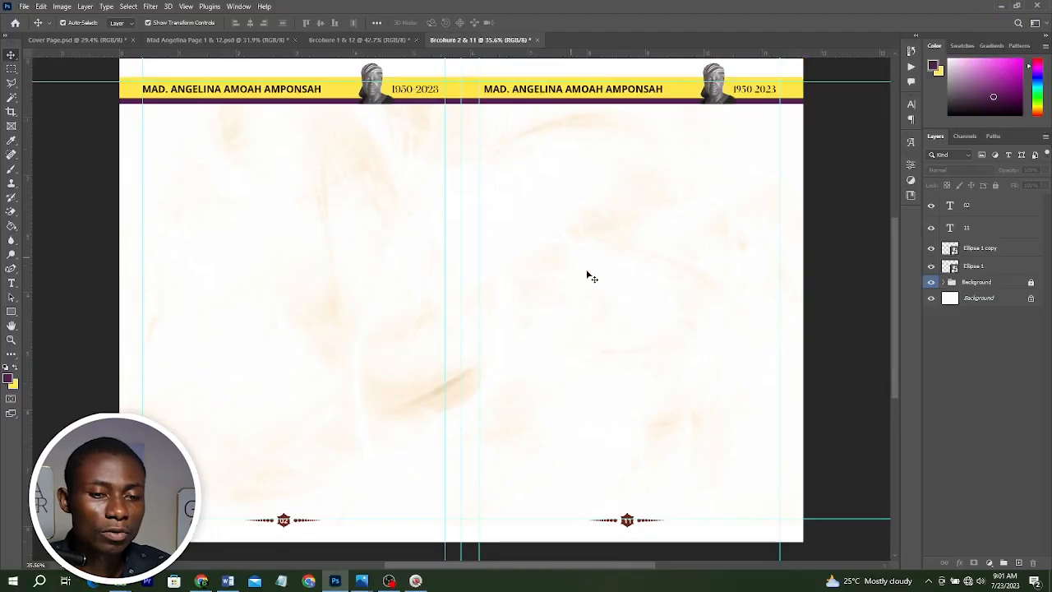
{"action": "left_click", "coordinate": [942, 282]}
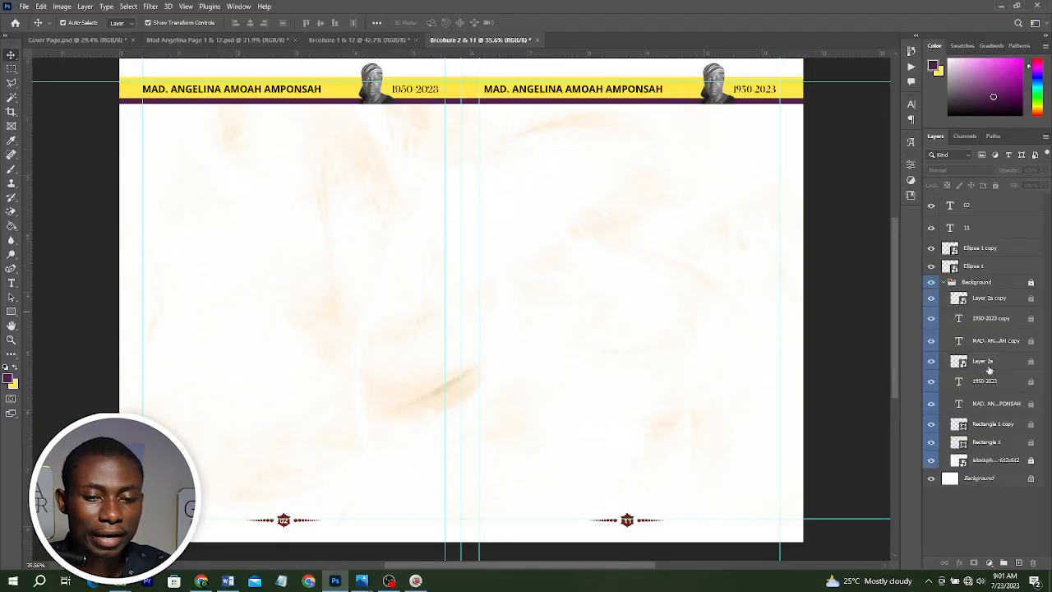
{"action": "left_click", "coordinate": [931, 459]}
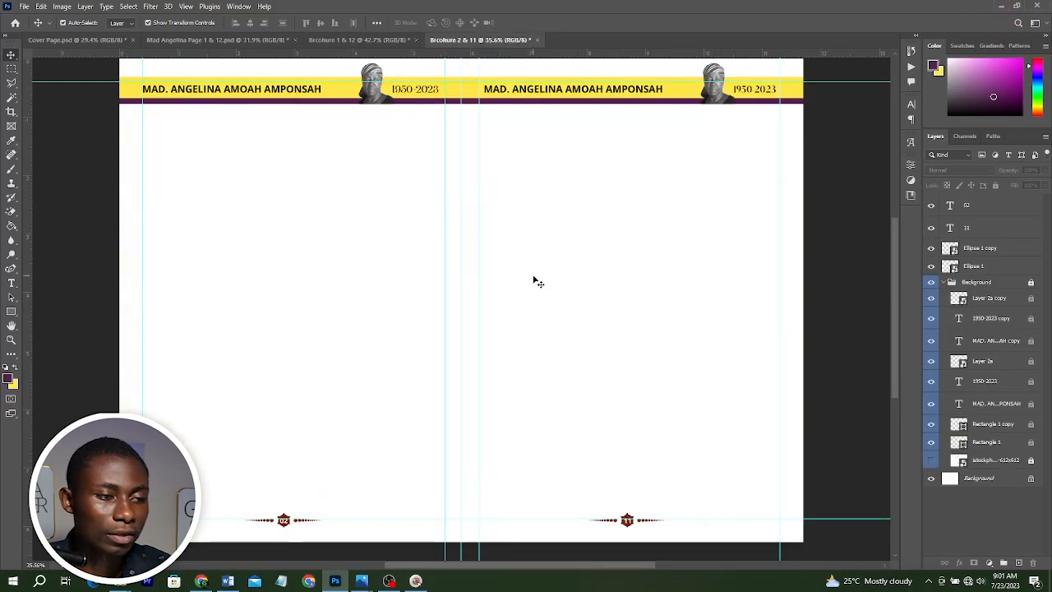
Add a new empty layer above the hidden texture photo inside the Background group.
{"action": "left_click", "coordinate": [12, 311]}
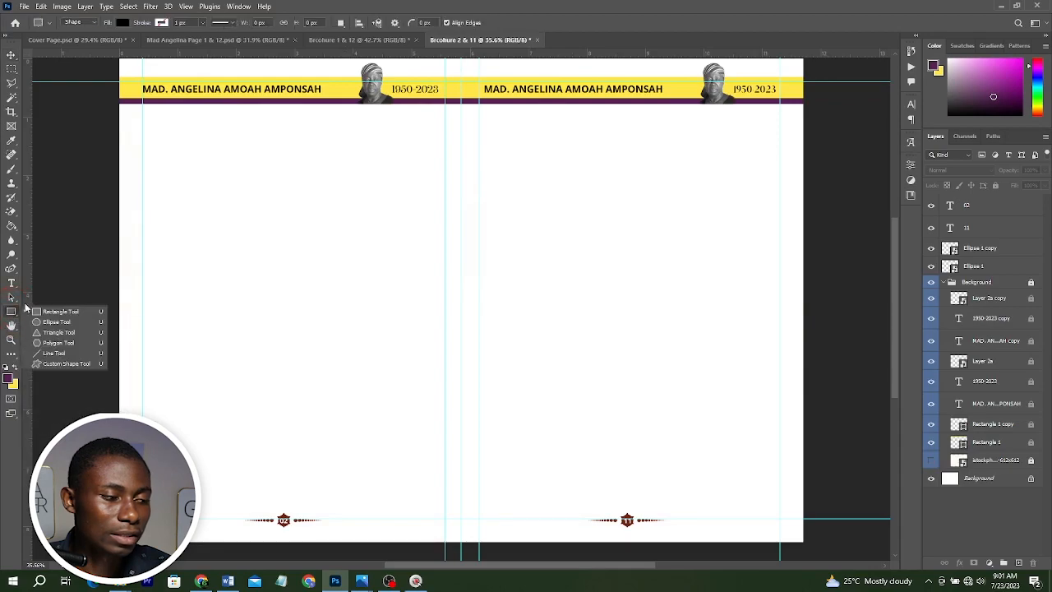
{"action": "scroll", "coordinate": [197, 82], "scroll_direction": "down", "scroll_amount": 1}
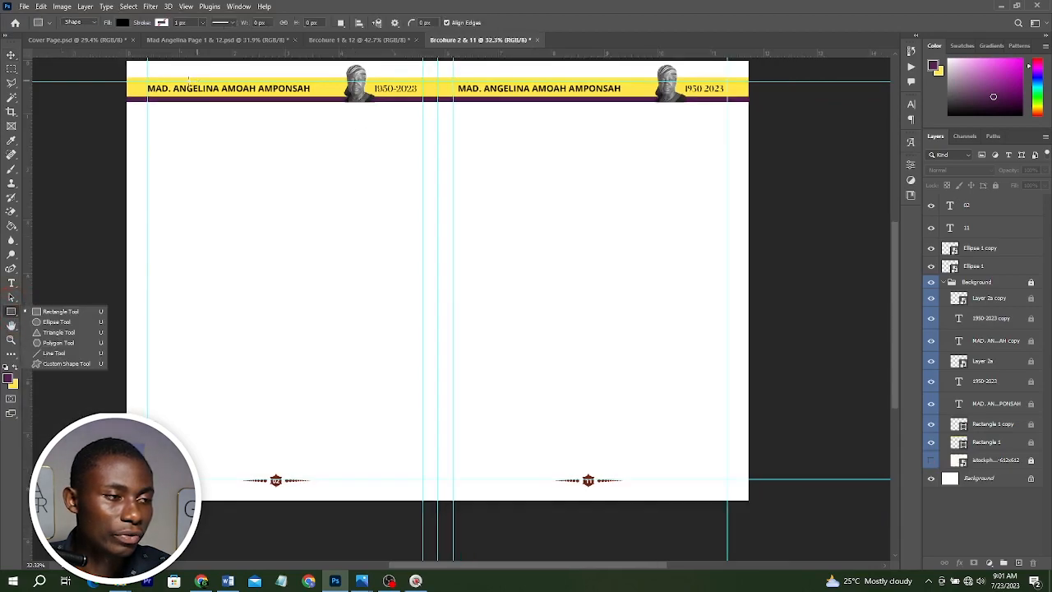
{"action": "scroll", "coordinate": [197, 81], "scroll_direction": "up", "scroll_amount": 1}
{"action": "left_click", "coordinate": [992, 461]}
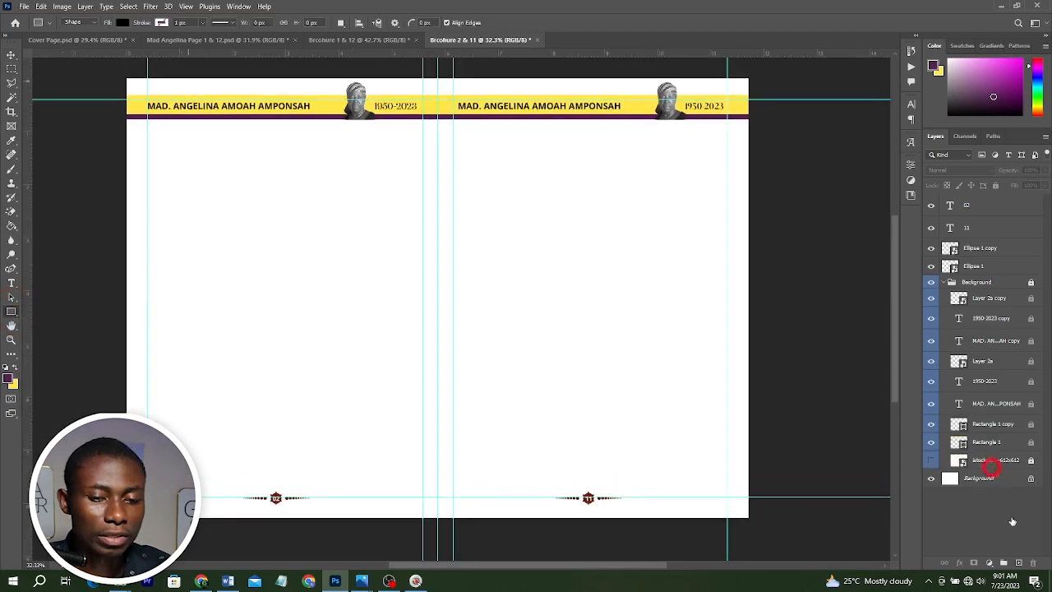
{"action": "left_click", "coordinate": [1019, 563]}
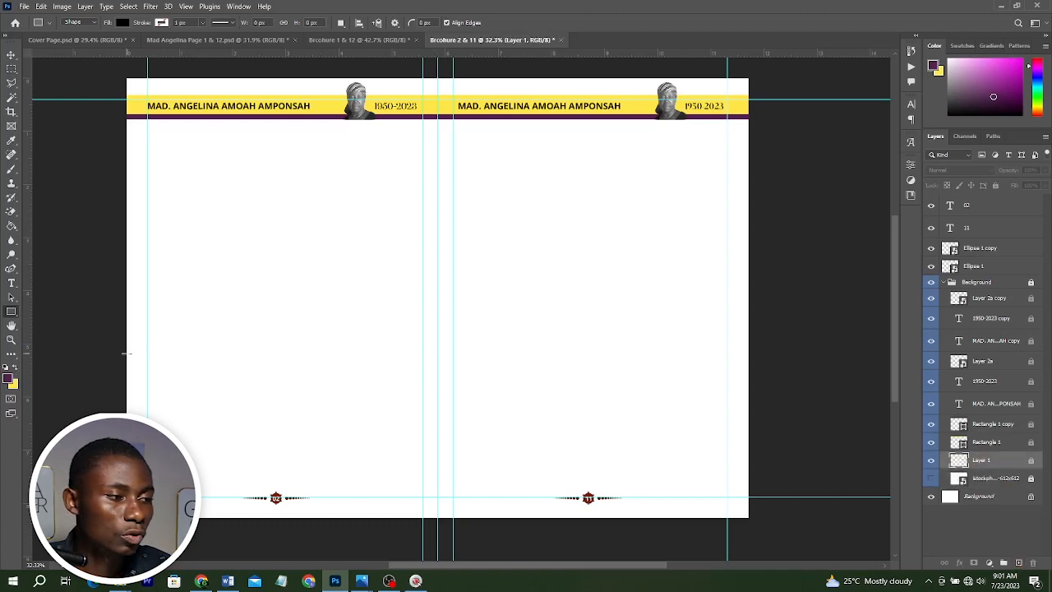
Choose the Gradient Tool and load the white-to-yellow preset in the Gradient Editor.
{"action": "left_click", "coordinate": [10, 228]}
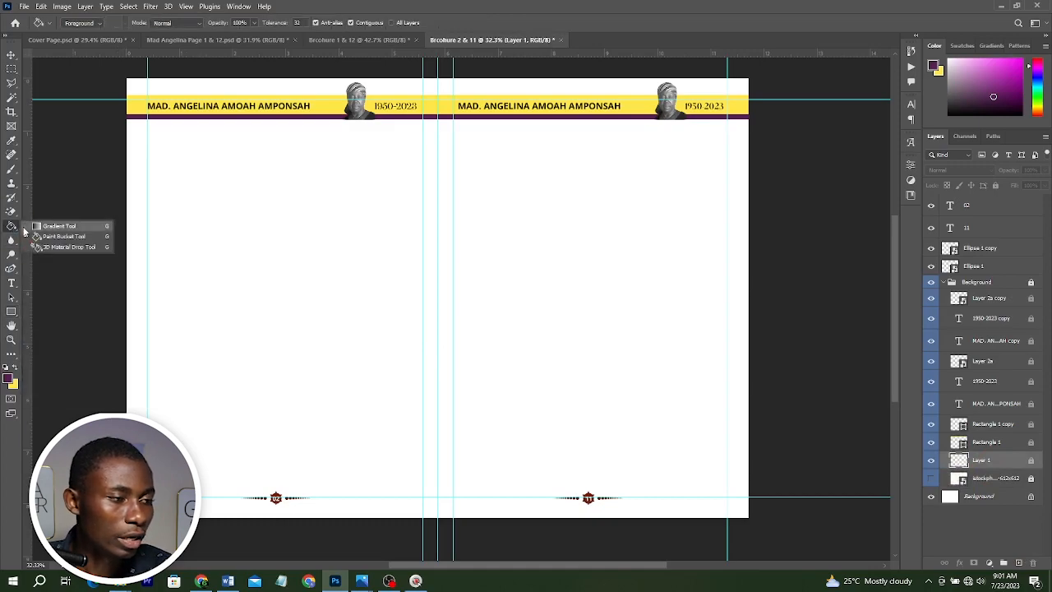
{"action": "left_click", "coordinate": [37, 226]}
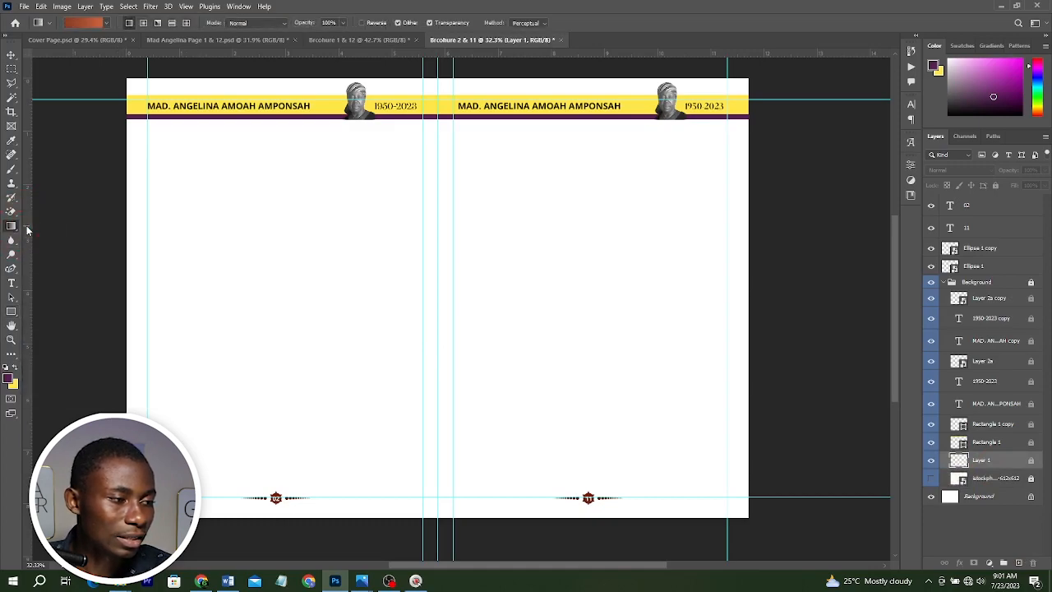
{"action": "left_click", "coordinate": [85, 7]}
{"action": "left_click", "coordinate": [71, 22]}
{"action": "left_click", "coordinate": [76, 23]}
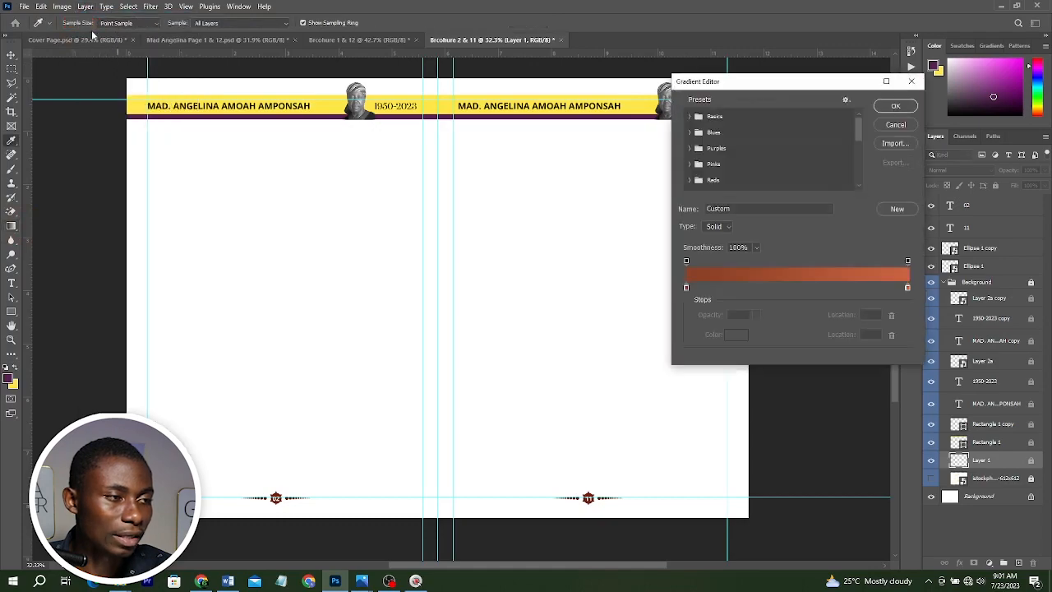
{"action": "scroll", "coordinate": [765, 142], "scroll_direction": "down", "scroll_amount": 5}
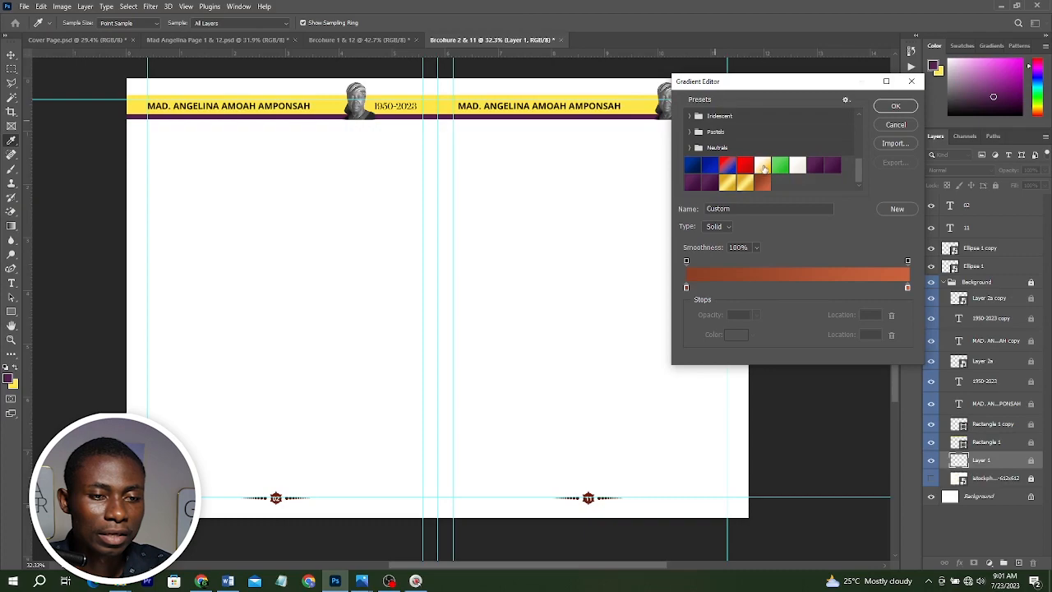
{"action": "left_click", "coordinate": [763, 167]}
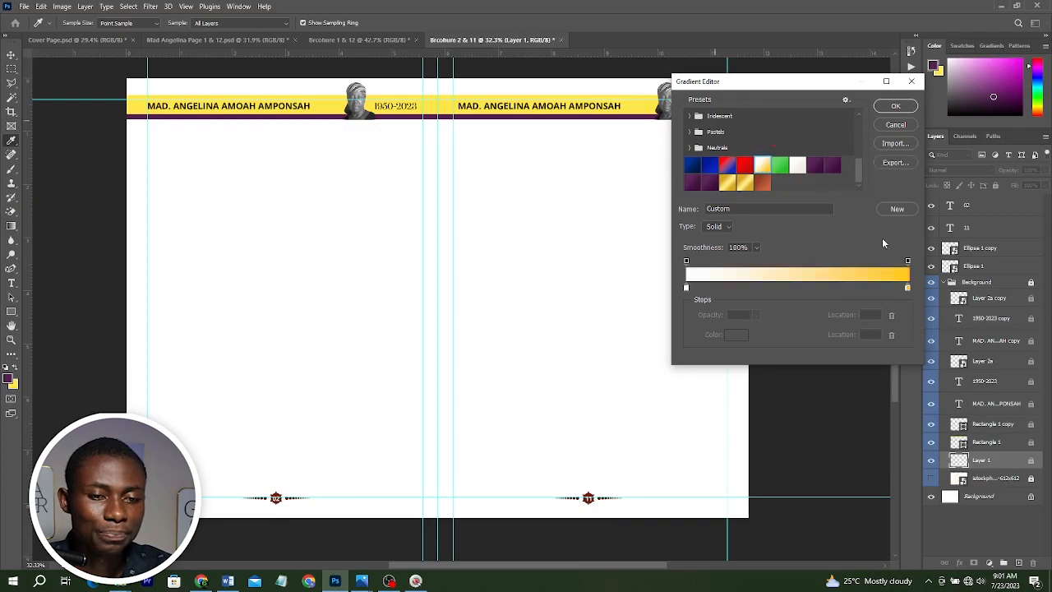
{"action": "left_click", "coordinate": [687, 289]}
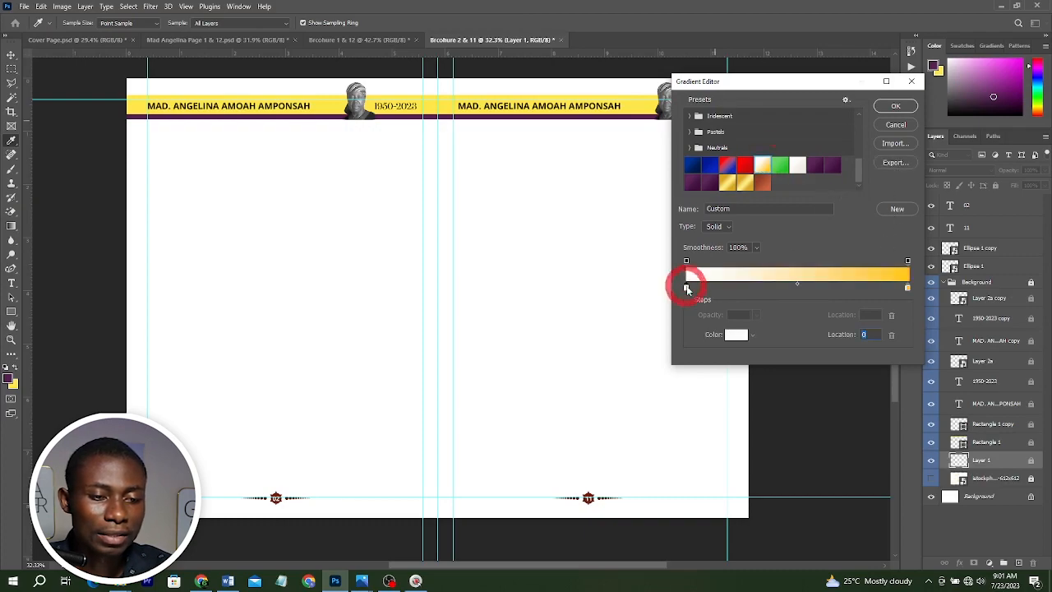
{"action": "left_click", "coordinate": [891, 335]}
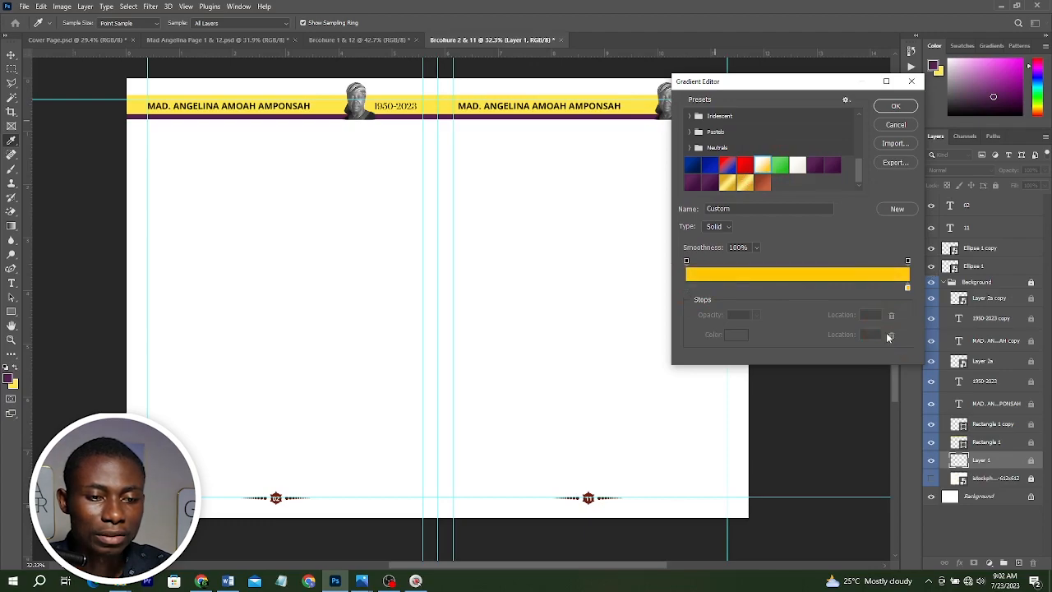
{"action": "key", "text": "ctrl+z"}
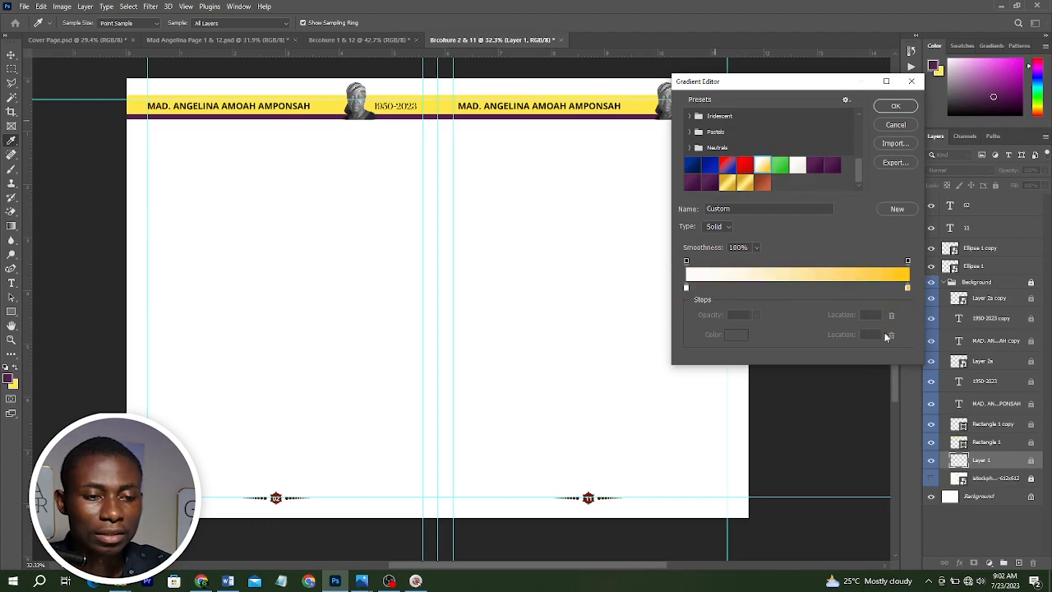
Set the gradient's left opacity stop to 0%, save it as a new preset and confirm the editor.
{"action": "left_click", "coordinate": [687, 261]}
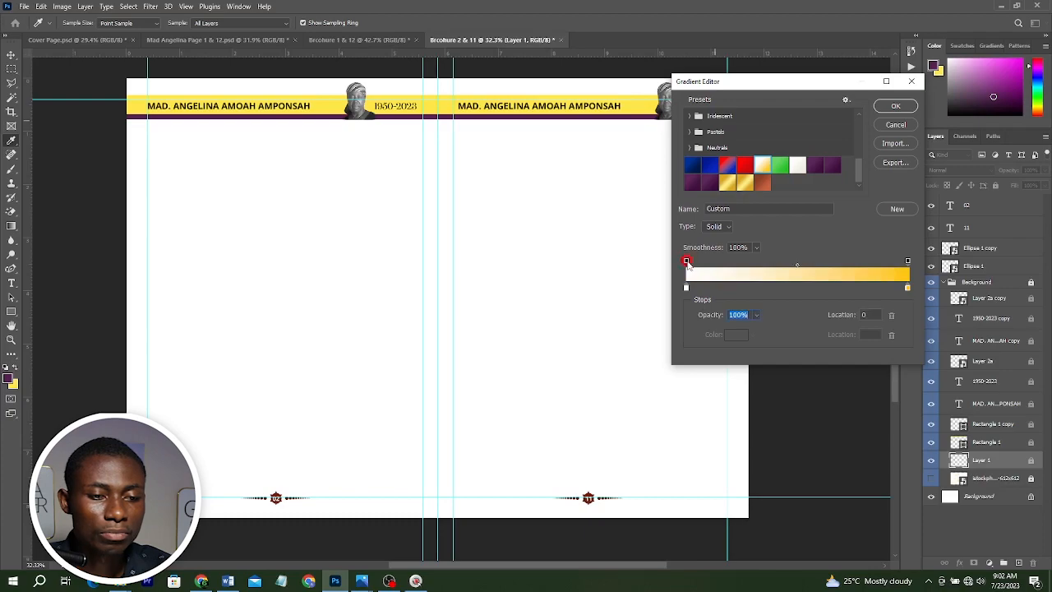
{"action": "left_click", "coordinate": [756, 315]}
{"action": "left_click_drag", "start_coordinate": [754, 330], "coordinate": [674, 332]}
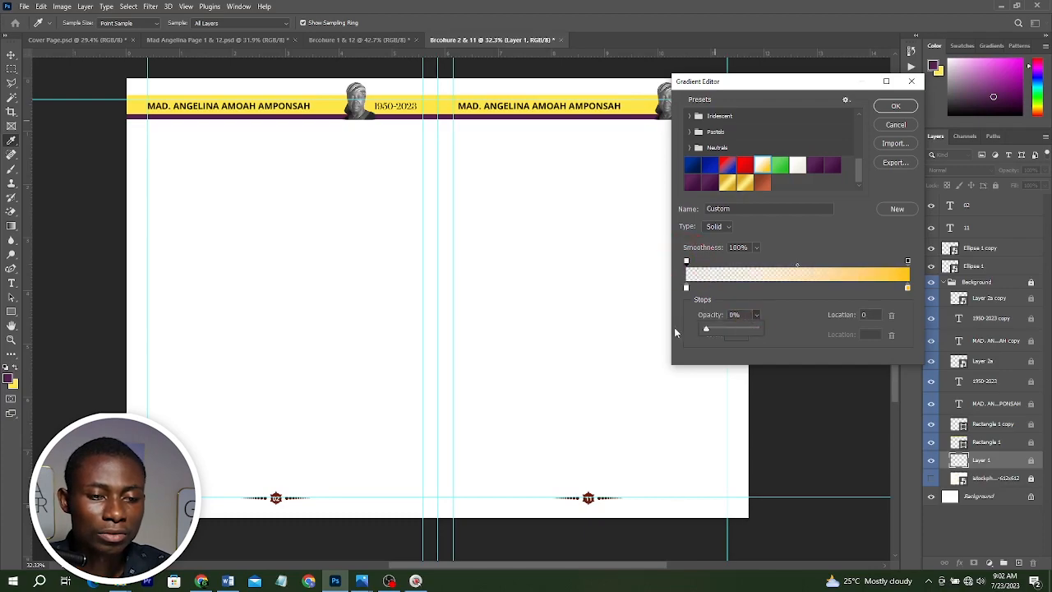
{"action": "left_click", "coordinate": [898, 210]}
{"action": "left_click", "coordinate": [898, 211]}
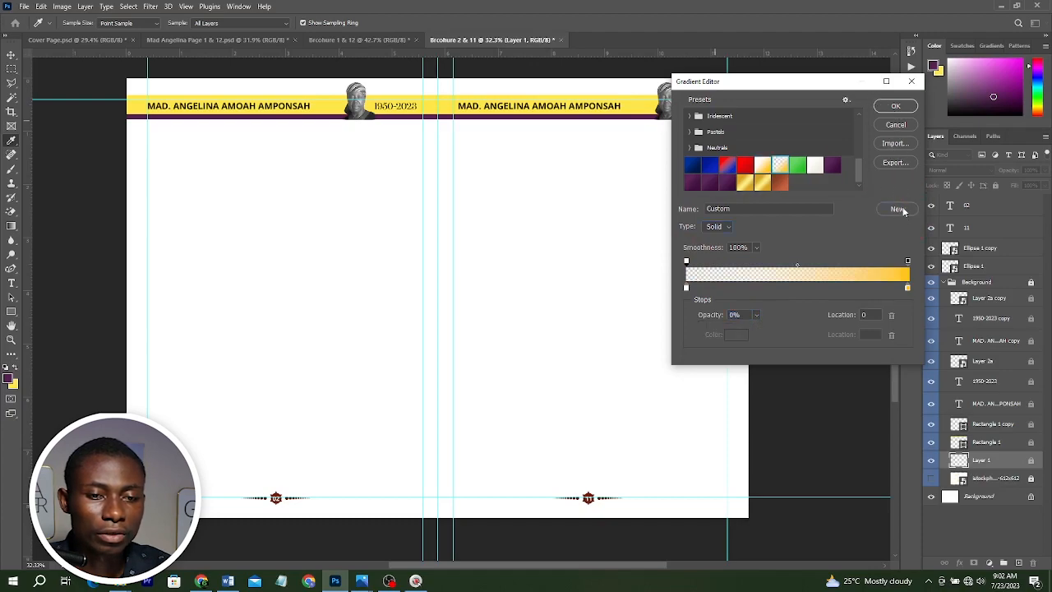
{"action": "left_click", "coordinate": [895, 106]}
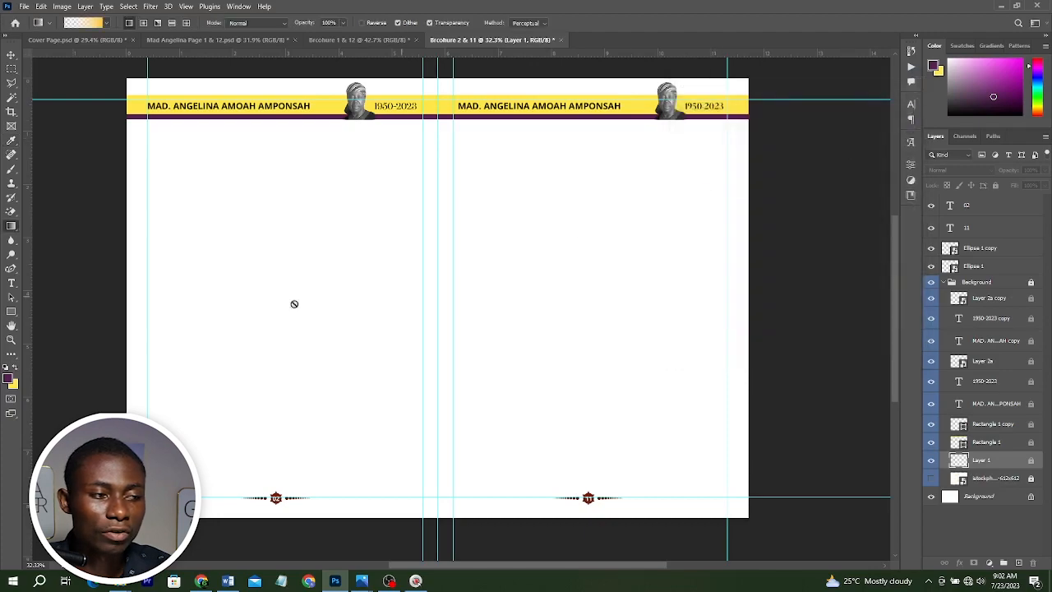
Reload the white-to-yellow preset, set its left opacity stop to 0% again and confirm the gradient.
{"action": "left_click", "coordinate": [87, 23]}
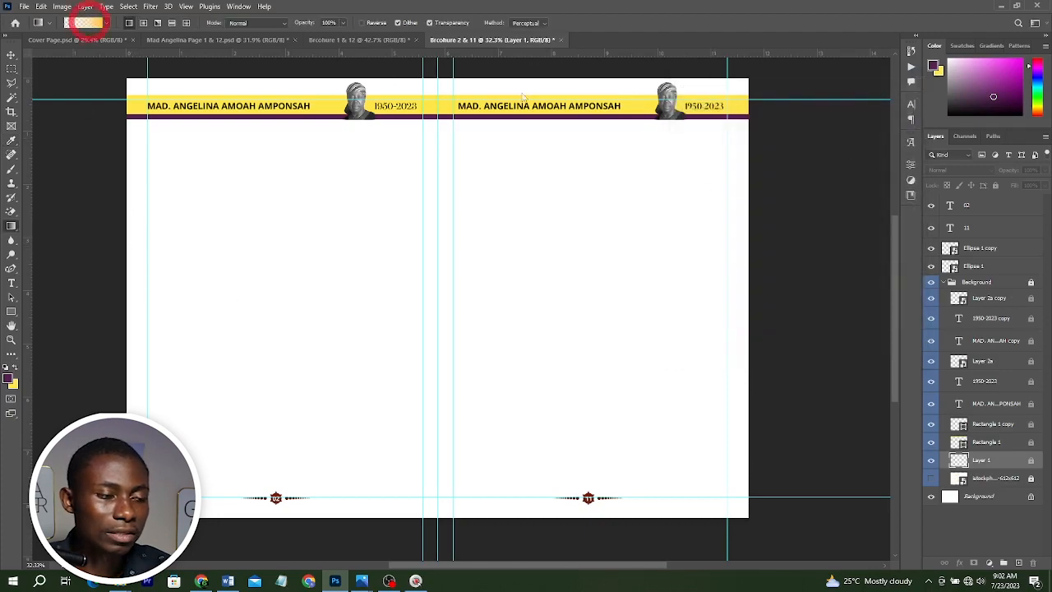
{"action": "scroll", "coordinate": [749, 170], "scroll_direction": "down", "scroll_amount": 4}
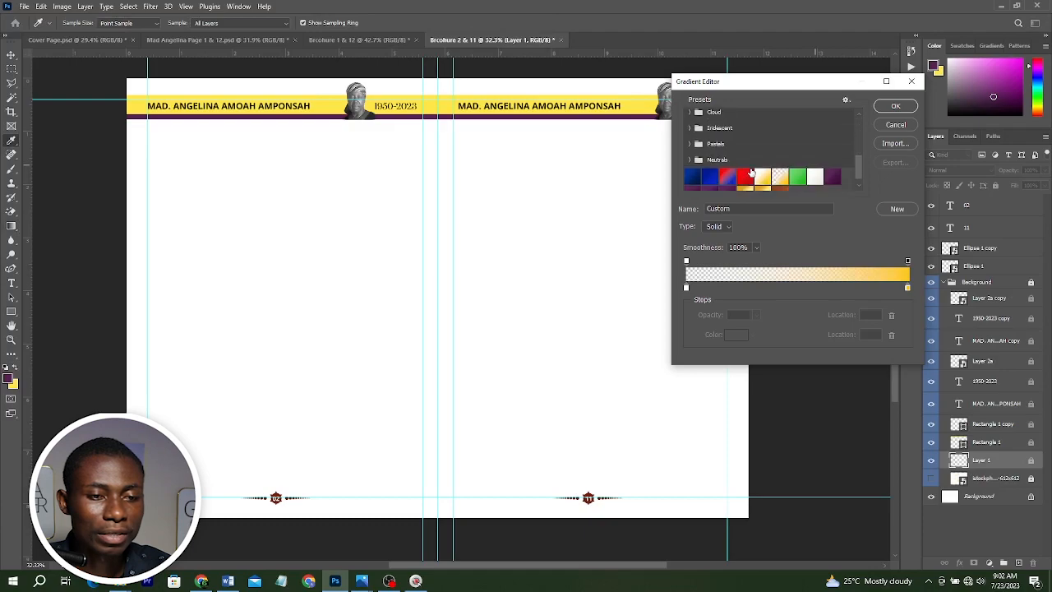
{"action": "scroll", "coordinate": [750, 171], "scroll_direction": "down", "scroll_amount": 1}
{"action": "left_click", "coordinate": [763, 164]}
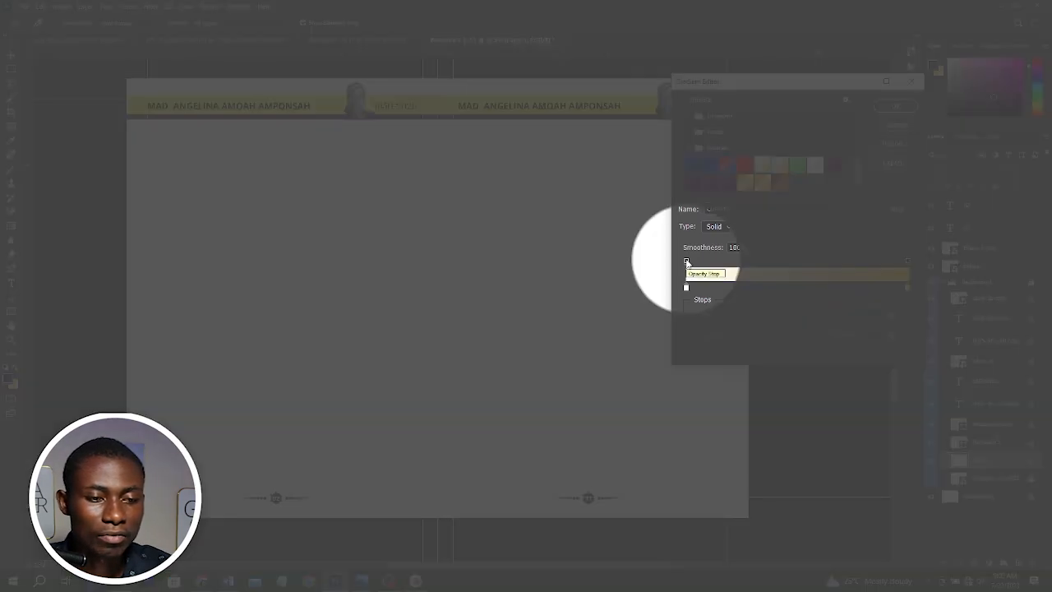
{"action": "left_click", "coordinate": [686, 261]}
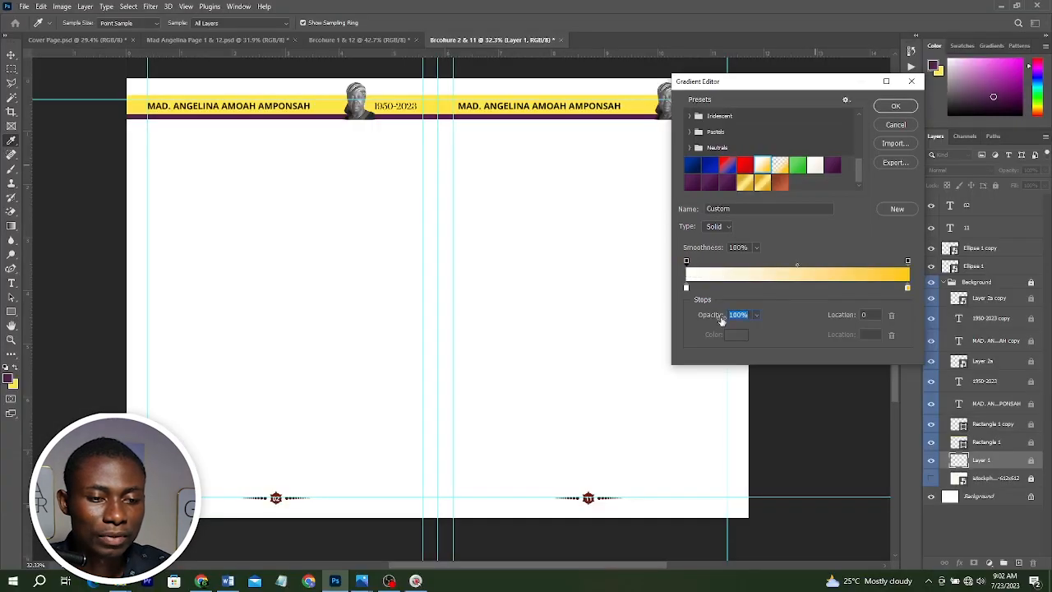
{"action": "left_click", "coordinate": [753, 317]}
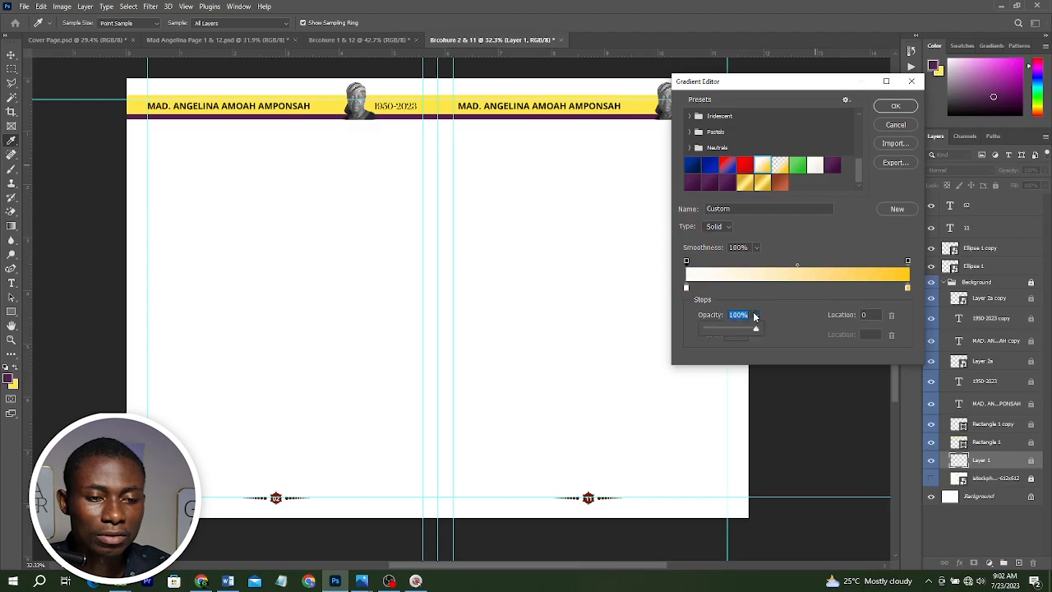
{"action": "left_click_drag", "start_coordinate": [753, 331], "coordinate": [679, 334]}
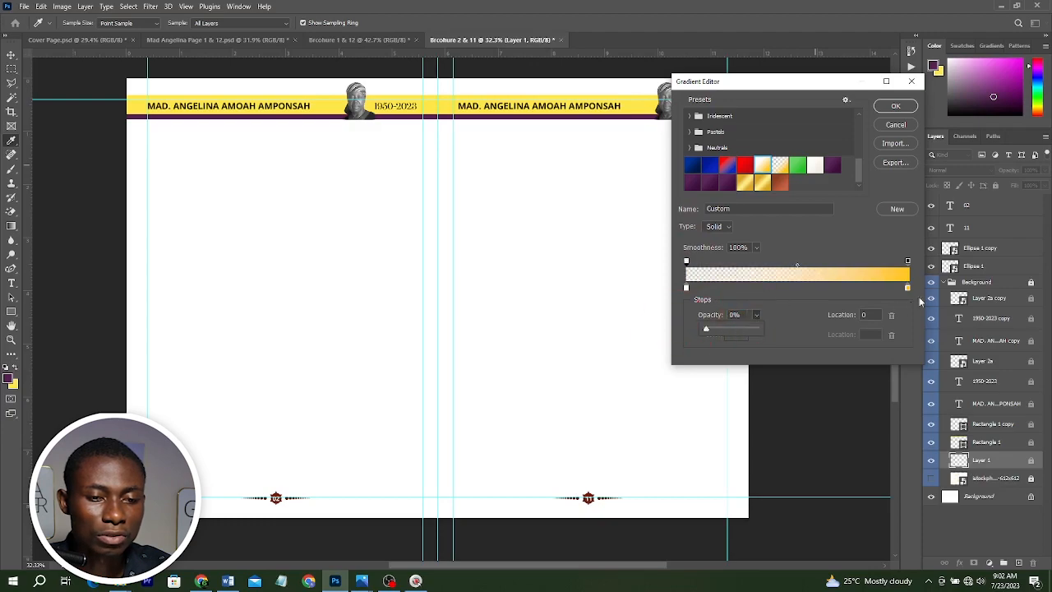
{"action": "left_click", "coordinate": [894, 107]}
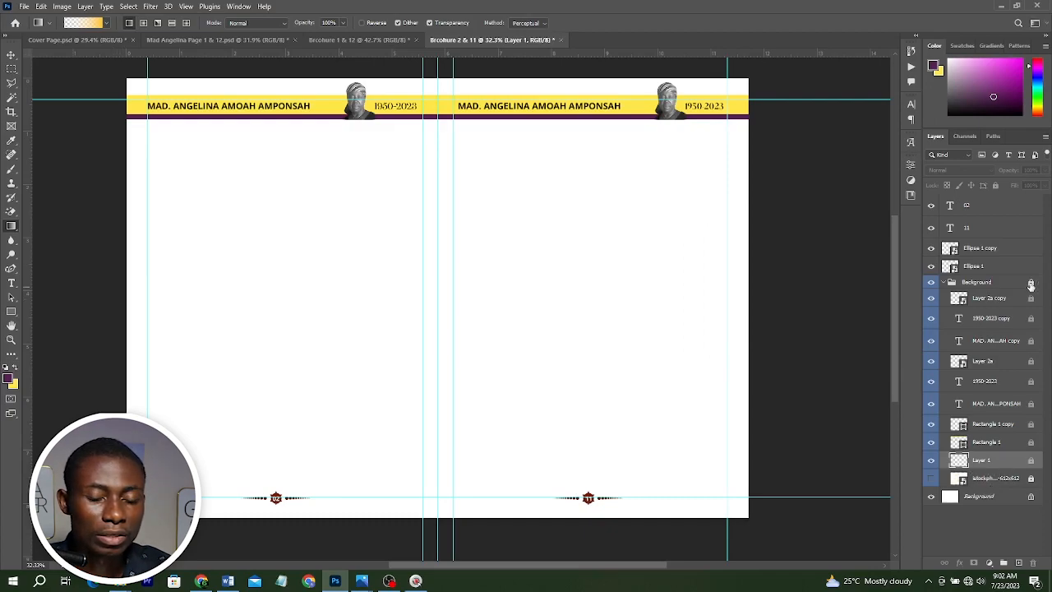
Unlock the Background group and undo a trial gradient dragged across the left page.
{"action": "left_click", "coordinate": [1030, 283]}
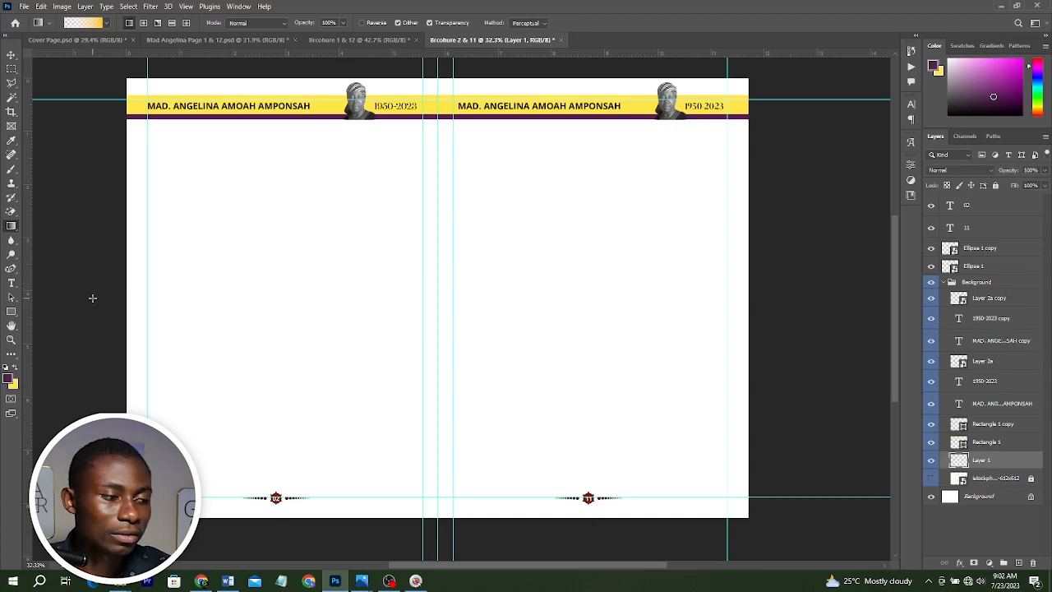
{"action": "left_click_drag", "start_coordinate": [93, 293], "coordinate": [371, 304]}
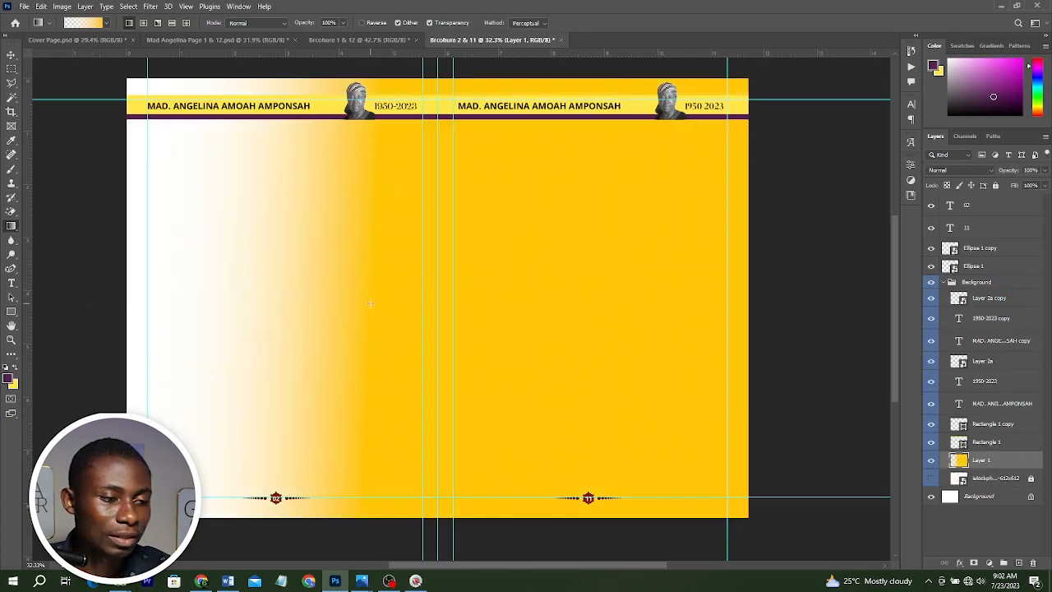
{"action": "key", "text": "ctrl+z"}
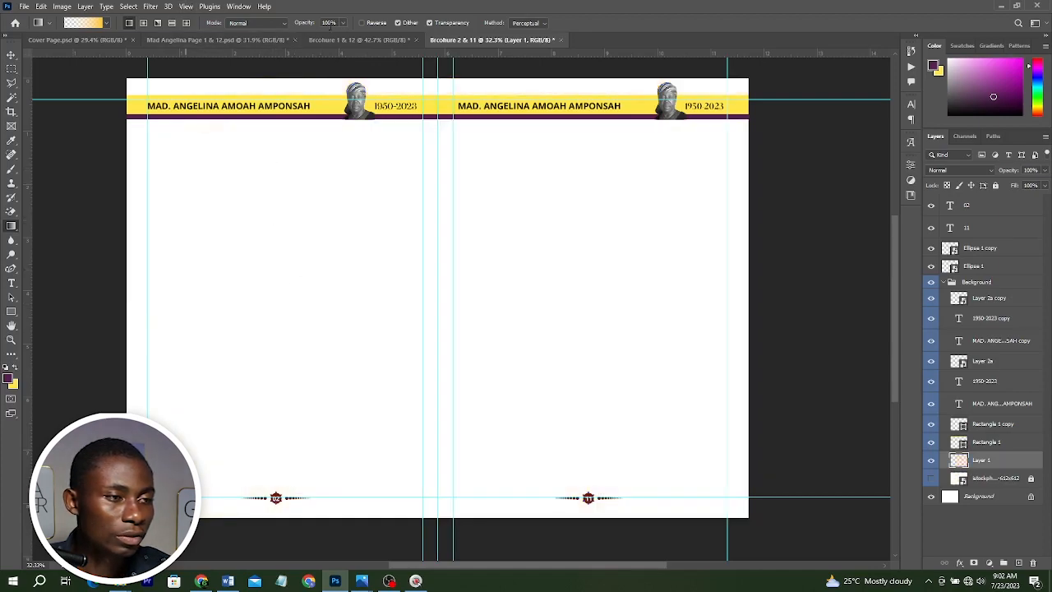
Enable Reverse and draw a yellow-to-transparent gradient from the left page's outer edge about a third inward.
{"action": "left_click", "coordinate": [362, 23]}
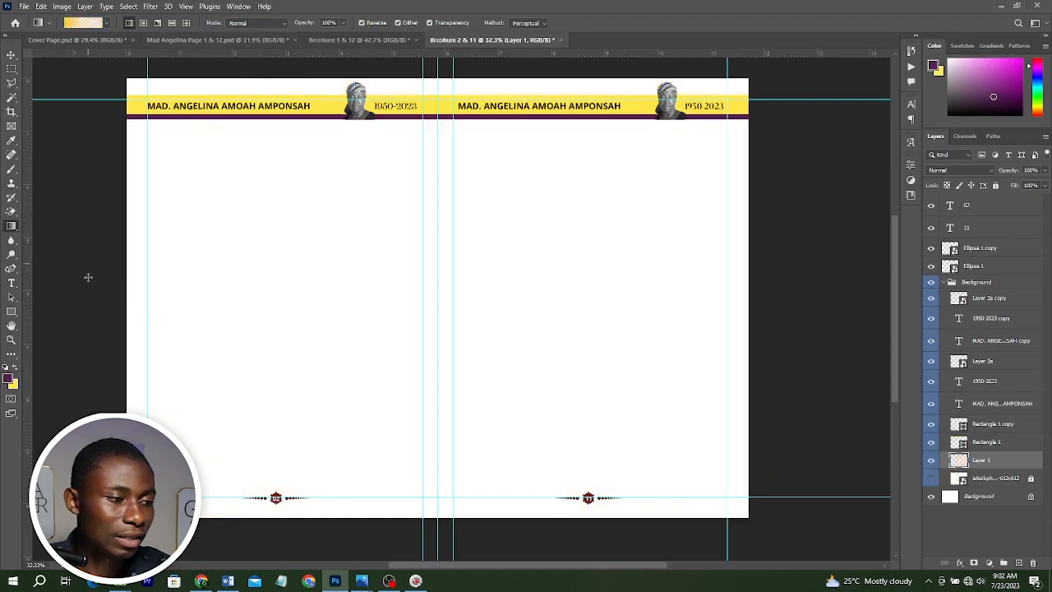
{"action": "left_click_drag", "start_coordinate": [87, 298], "coordinate": [261, 299]}
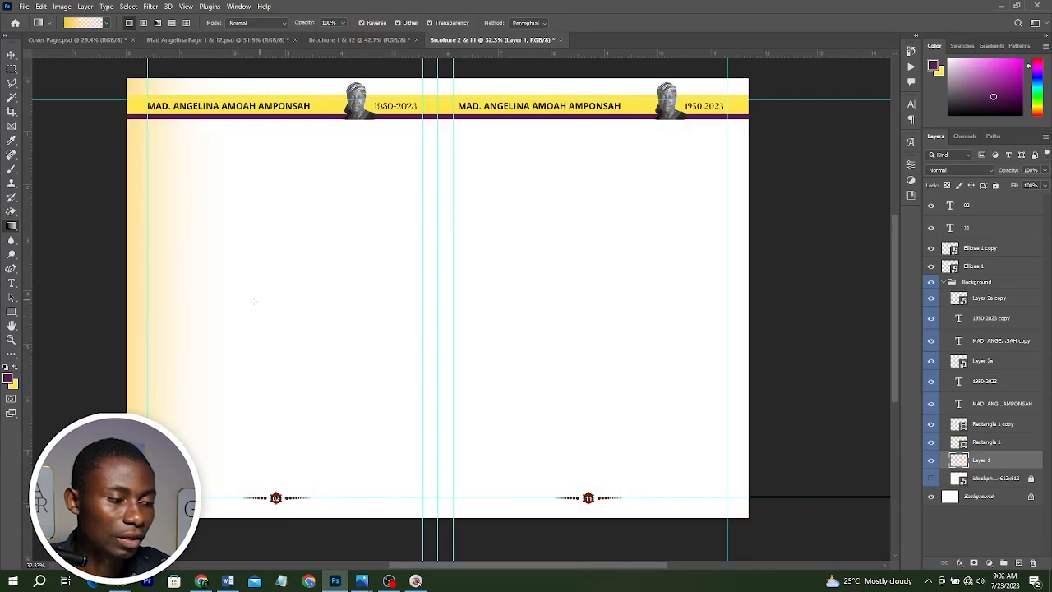
Redraw the yellow-to-transparent gradient from the left page's outer edge across the full width of the left page.
{"action": "left_click_drag", "start_coordinate": [63, 348], "coordinate": [379, 347]}
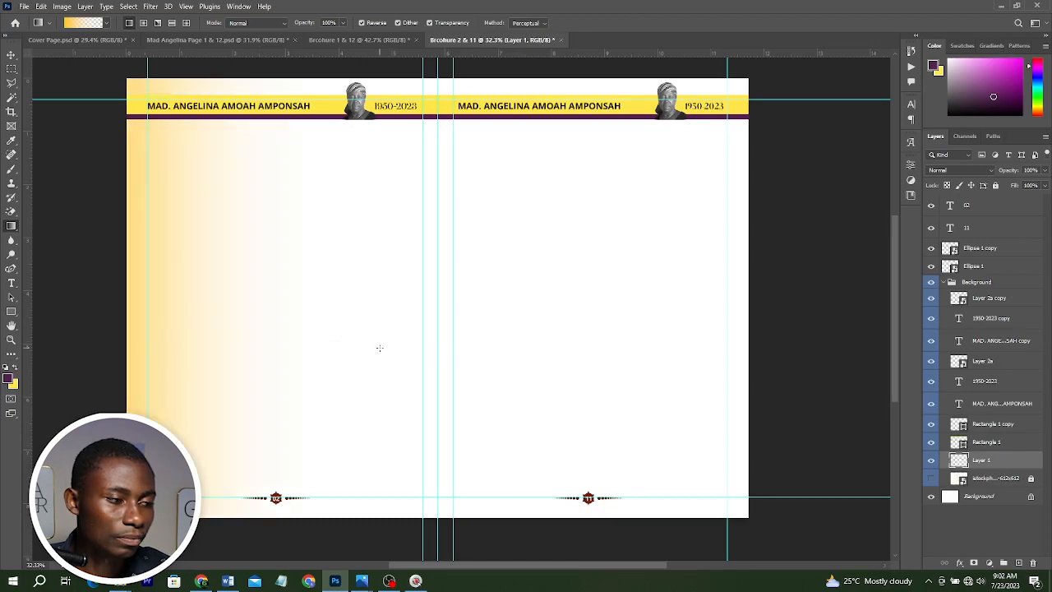
{"action": "left_click_drag", "start_coordinate": [44, 278], "coordinate": [528, 279]}
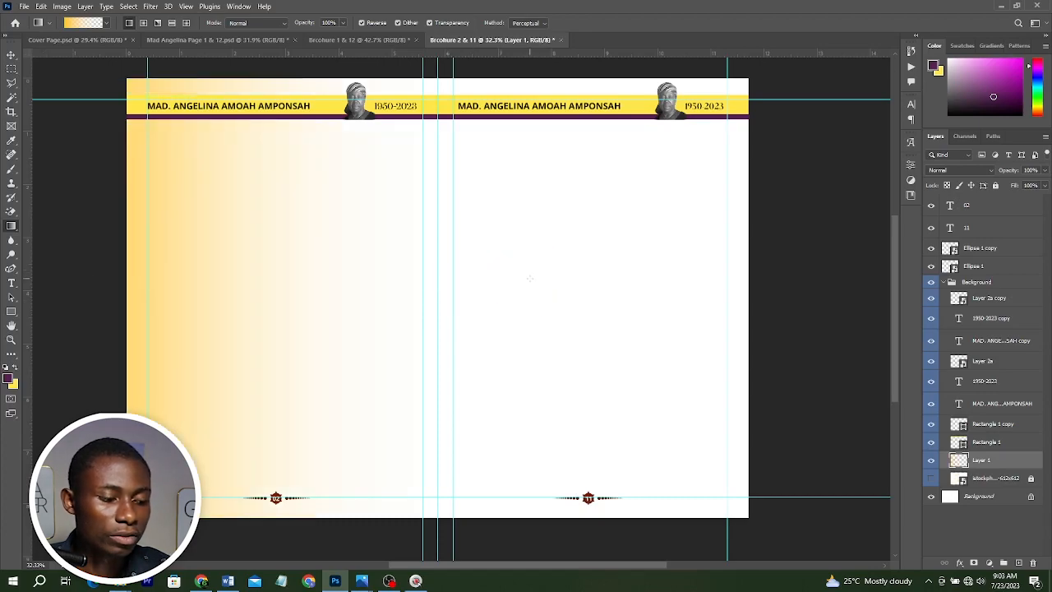
Duplicate the gradient layer and move the copy onto the right page.
{"action": "key", "text": "v"}
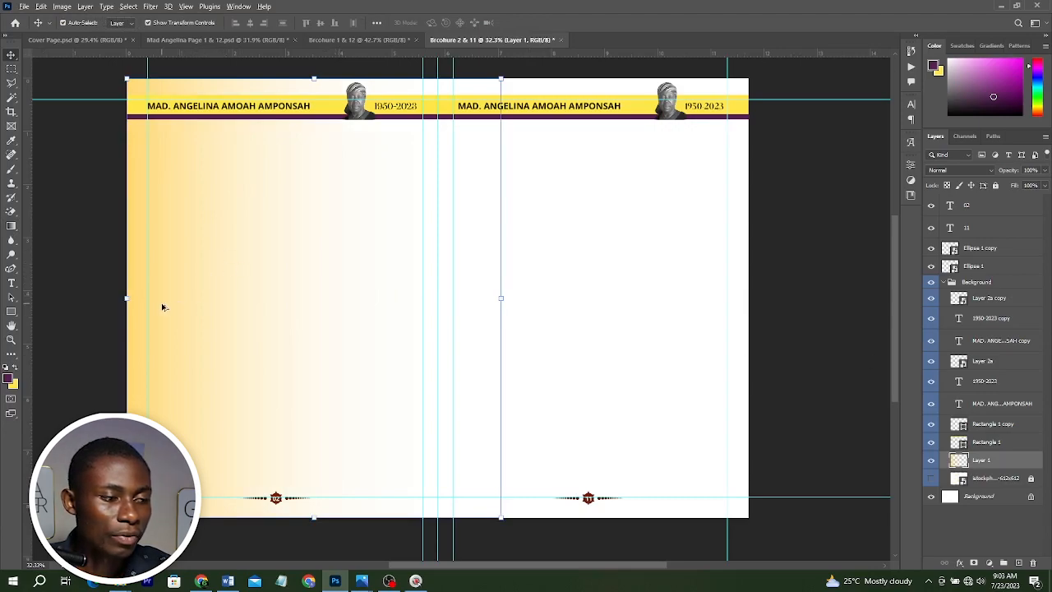
{"action": "left_click_drag", "start_coordinate": [161, 305], "coordinate": [473, 301]}
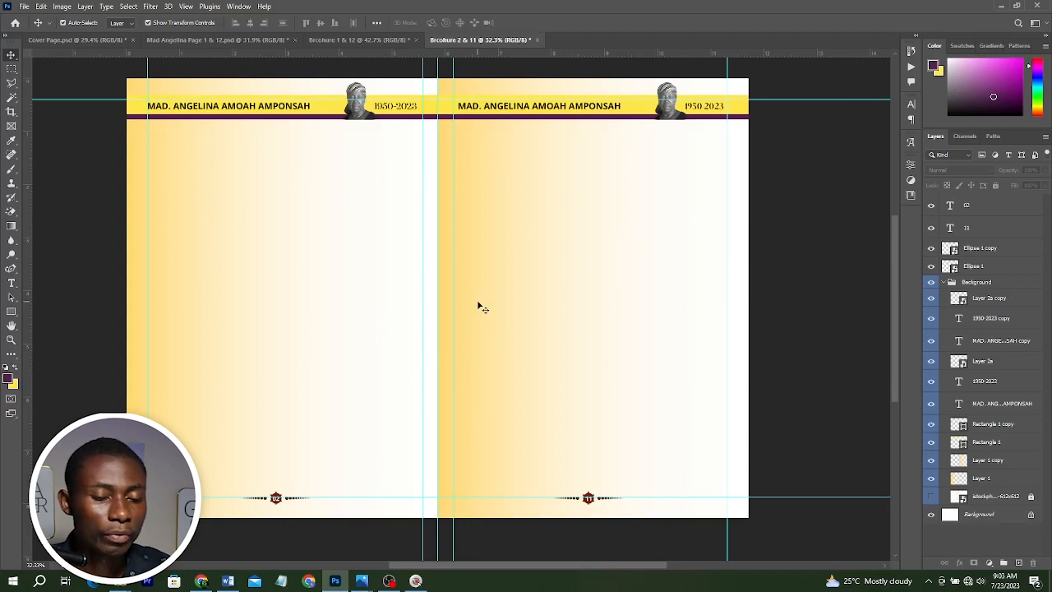
Collapse the Background group and lock all of its contents.
{"action": "left_click", "coordinate": [943, 282]}
{"action": "left_click", "coordinate": [981, 282]}
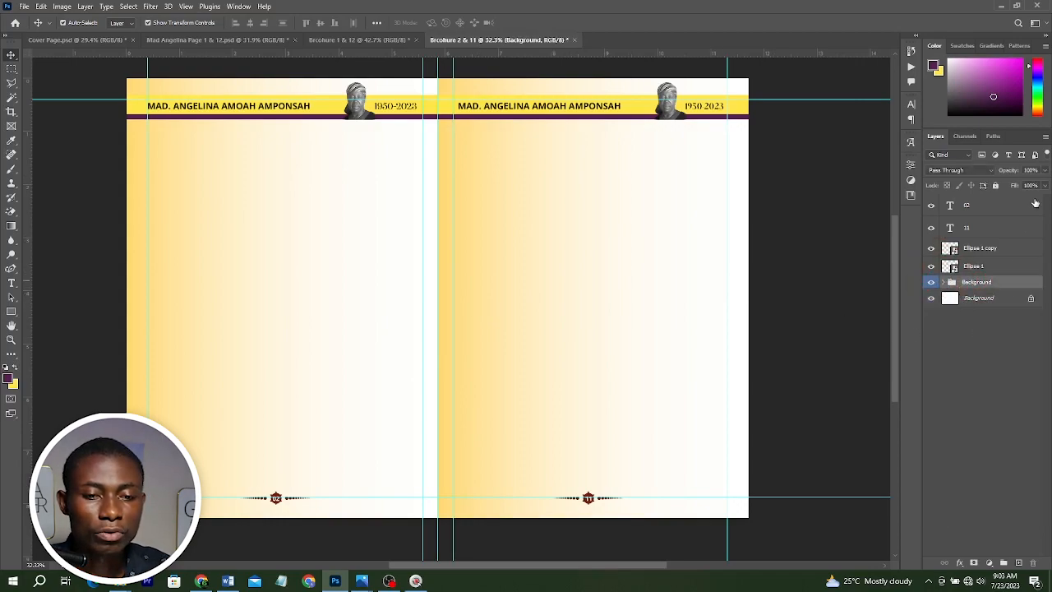
{"action": "left_click", "coordinate": [995, 185]}
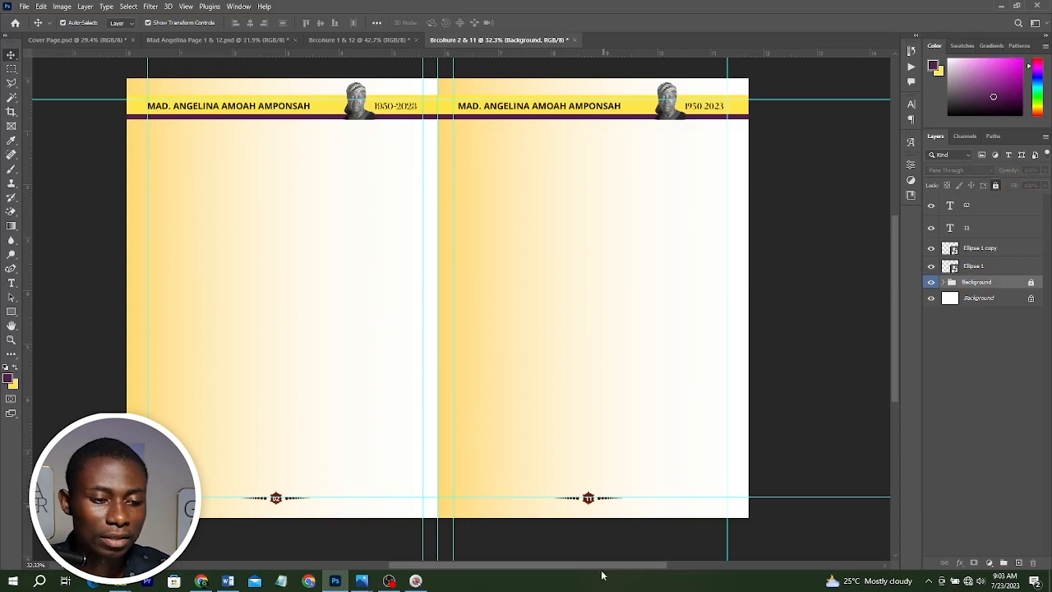
Place the Layer 3 portrait photo from the project's Files folder into the lower-left corner of the left page.
{"action": "scroll", "coordinate": [608, 530], "scroll_direction": "up", "scroll_amount": 2}
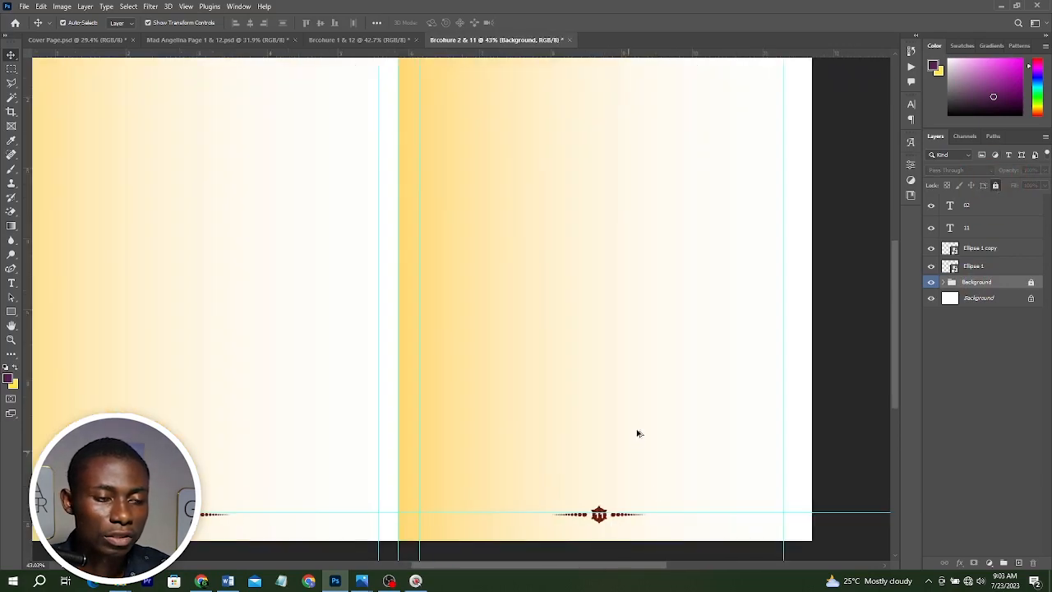
{"action": "scroll", "coordinate": [637, 433], "scroll_direction": "down", "scroll_amount": 2}
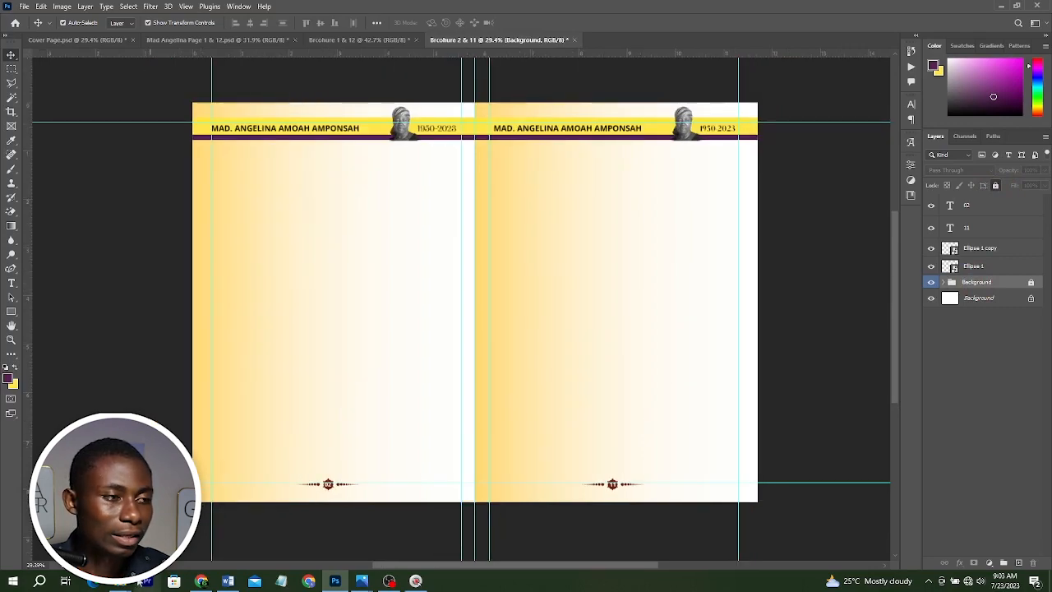
{"action": "mouse_move", "coordinate": [119, 581]}
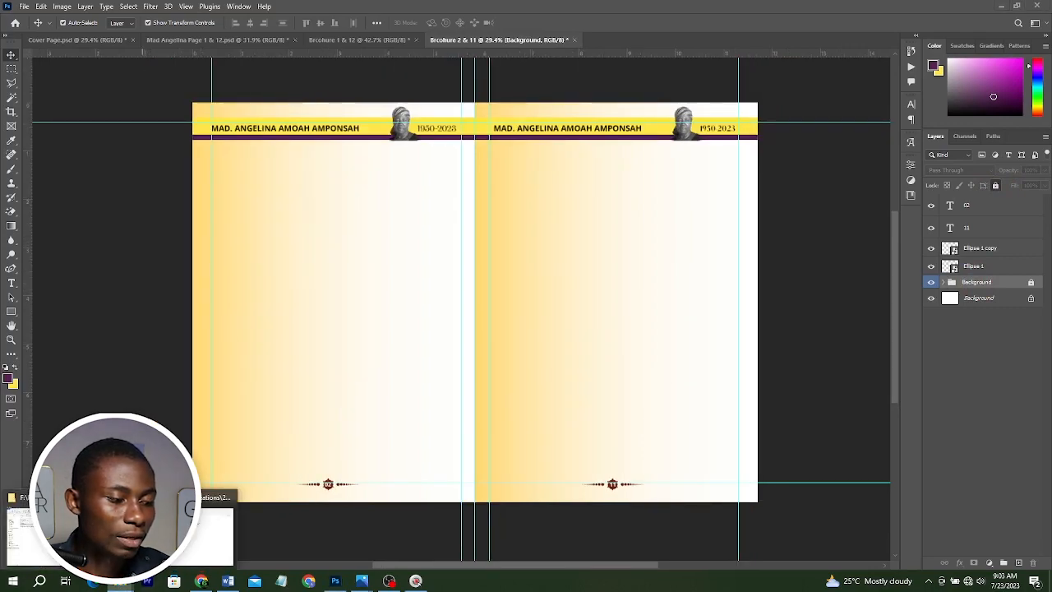
{"action": "left_click", "coordinate": [119, 530]}
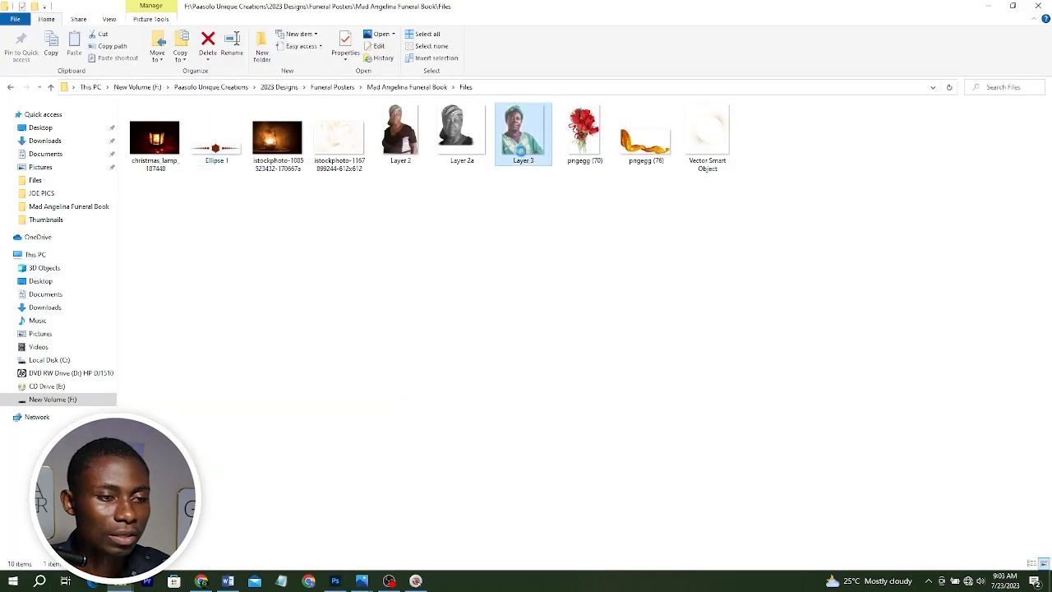
{"action": "left_click_drag", "start_coordinate": [520, 152], "coordinate": [510, 306]}
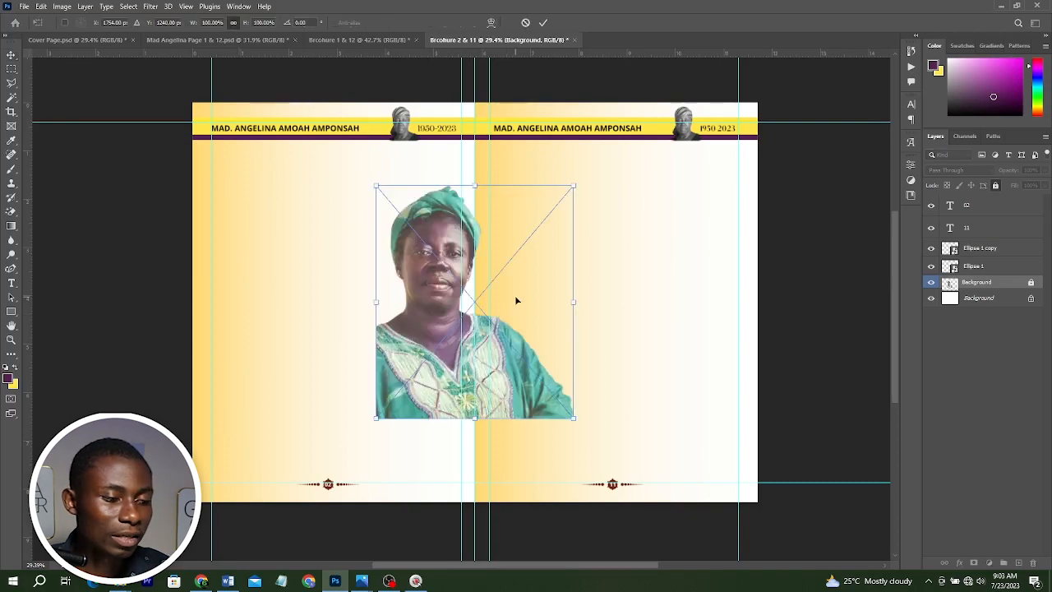
{"action": "left_click_drag", "start_coordinate": [516, 301], "coordinate": [232, 406]}
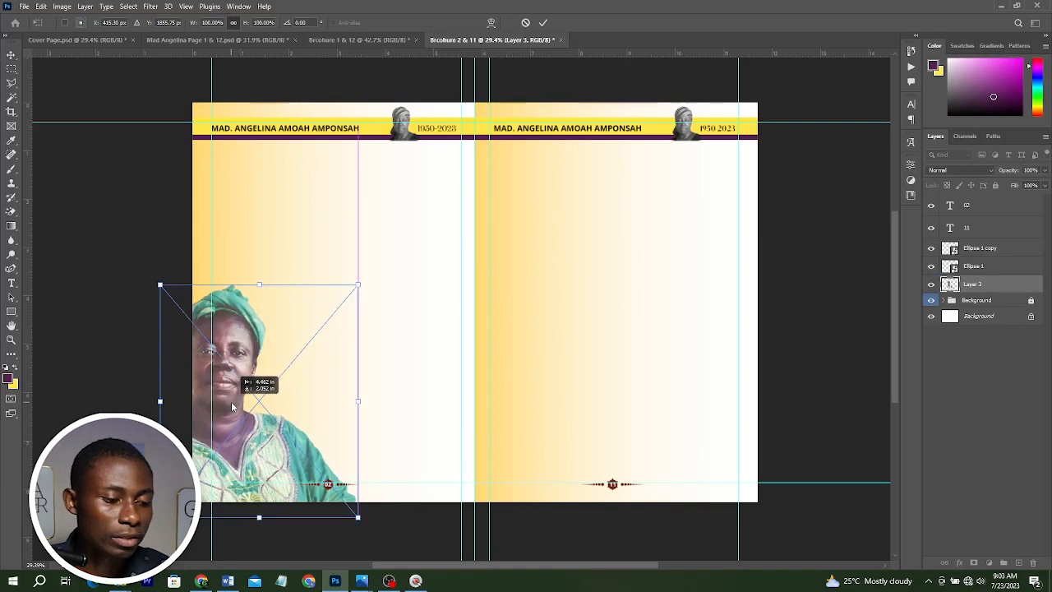
{"action": "key", "text": "Return"}
Nudge the portrait right and scale it down slightly, keeping it in the left page's lower-left corner.
{"action": "mouse_move", "coordinate": [367, 582]}
{"action": "left_click", "coordinate": [316, 521]}
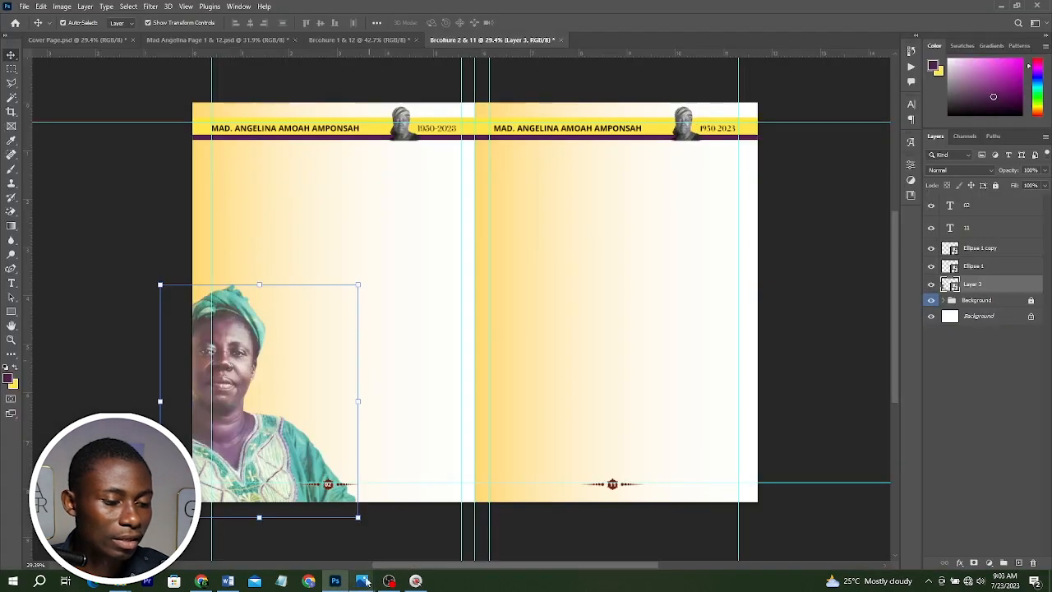
{"action": "mouse_move", "coordinate": [365, 581]}
{"action": "mouse_move", "coordinate": [304, 517]}
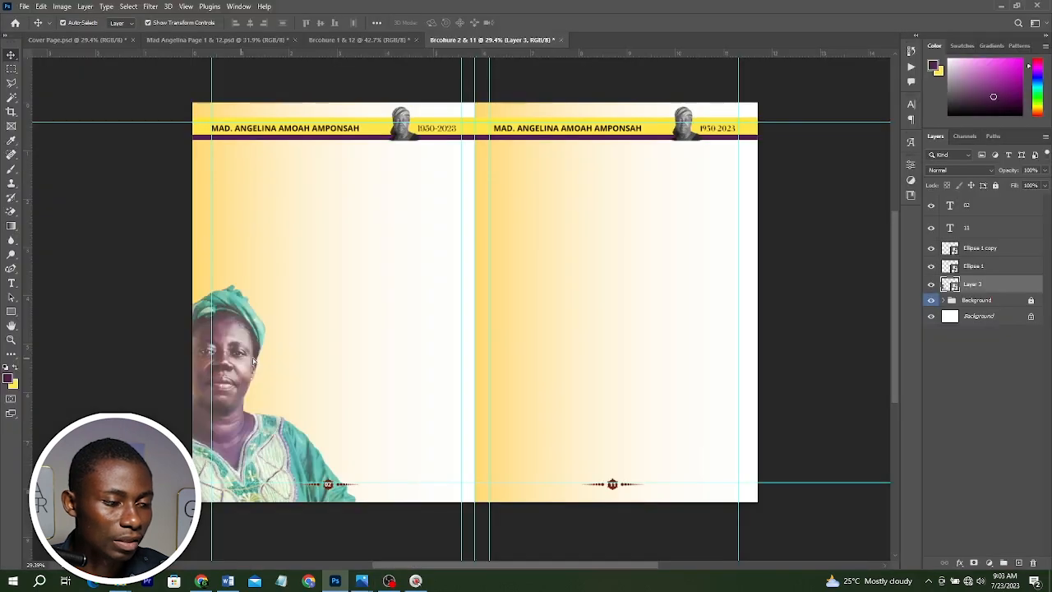
{"action": "left_click_drag", "start_coordinate": [253, 357], "coordinate": [267, 362]}
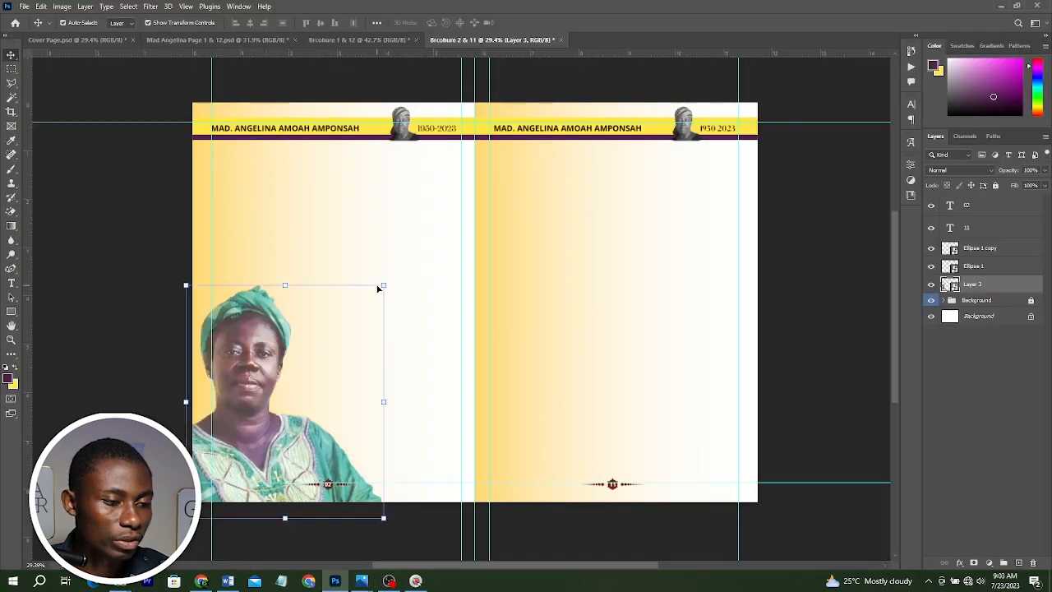
{"action": "left_click_drag", "start_coordinate": [382, 285], "coordinate": [346, 329]}
{"action": "key", "text": "Return"}
{"action": "key", "text": "Return"}
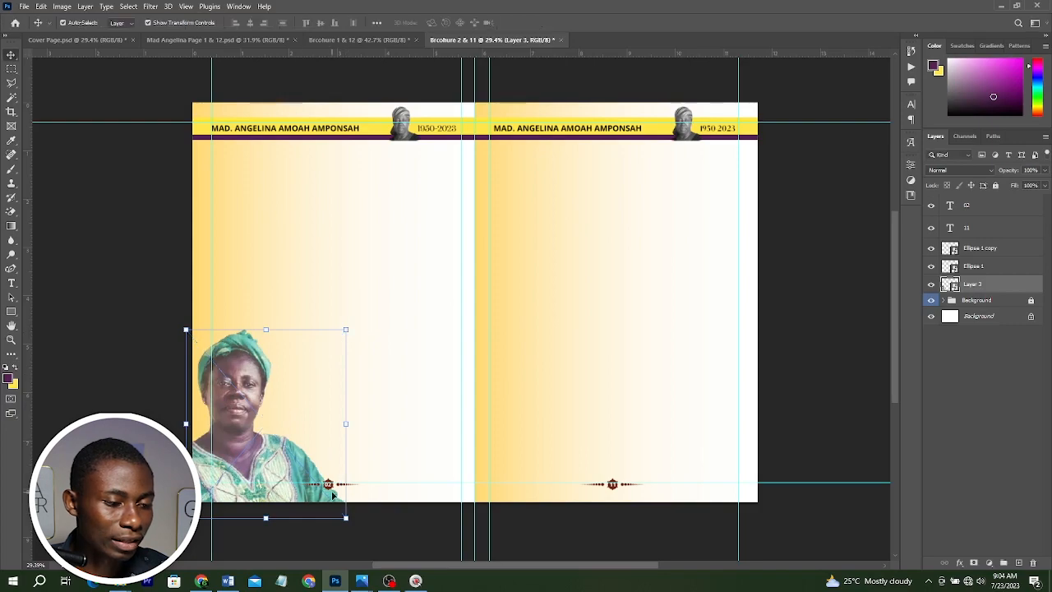
Add a layer mask to the portrait and paint with a large soft round black brush to fade its edge near the page number.
{"action": "scroll", "coordinate": [332, 499], "scroll_direction": "up", "scroll_amount": 3}
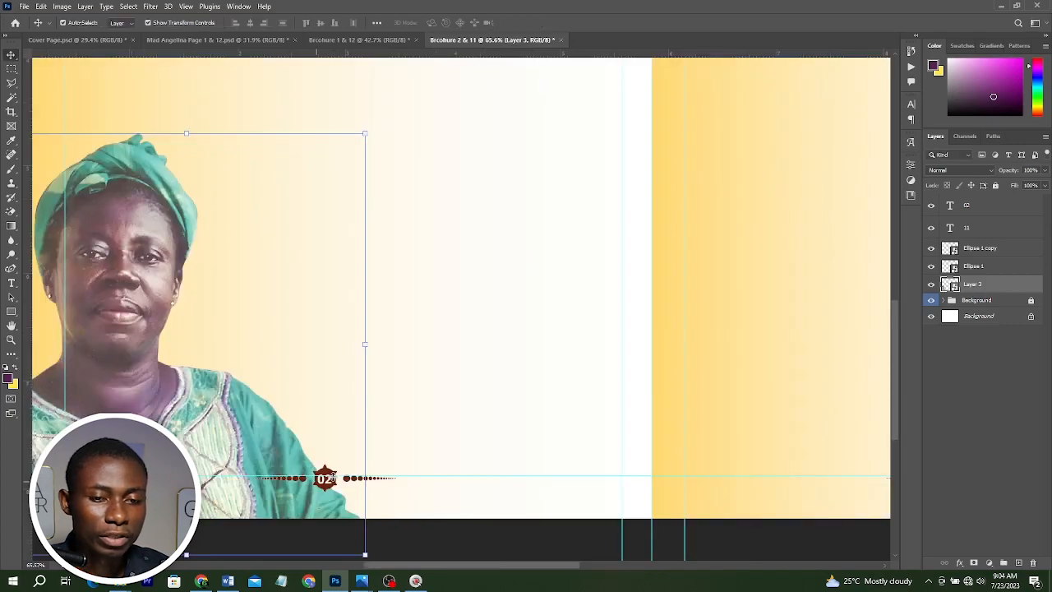
{"action": "left_click", "coordinate": [972, 562]}
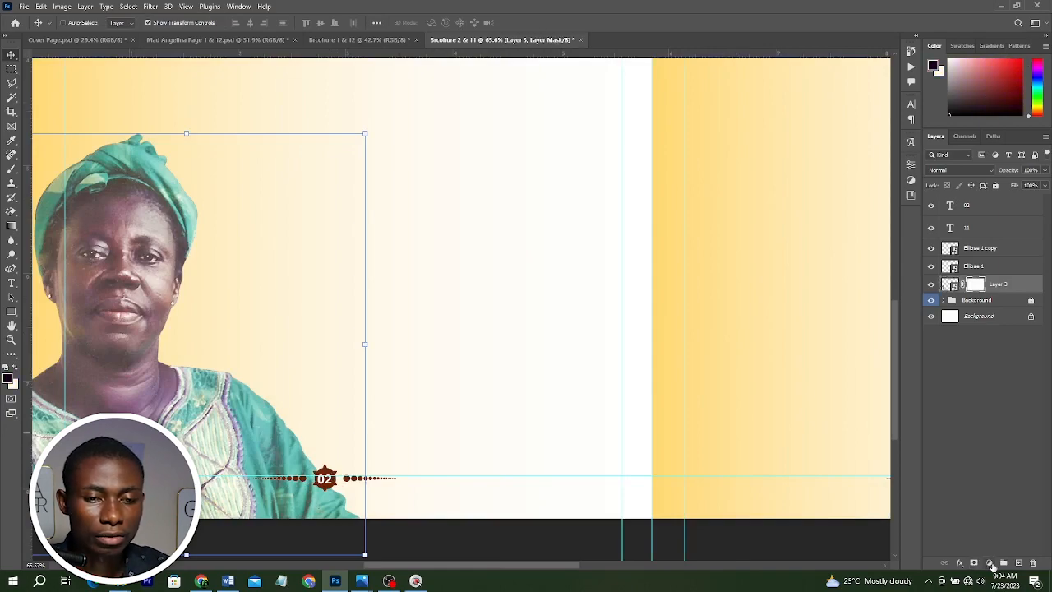
{"action": "key", "text": "ctrl+z"}
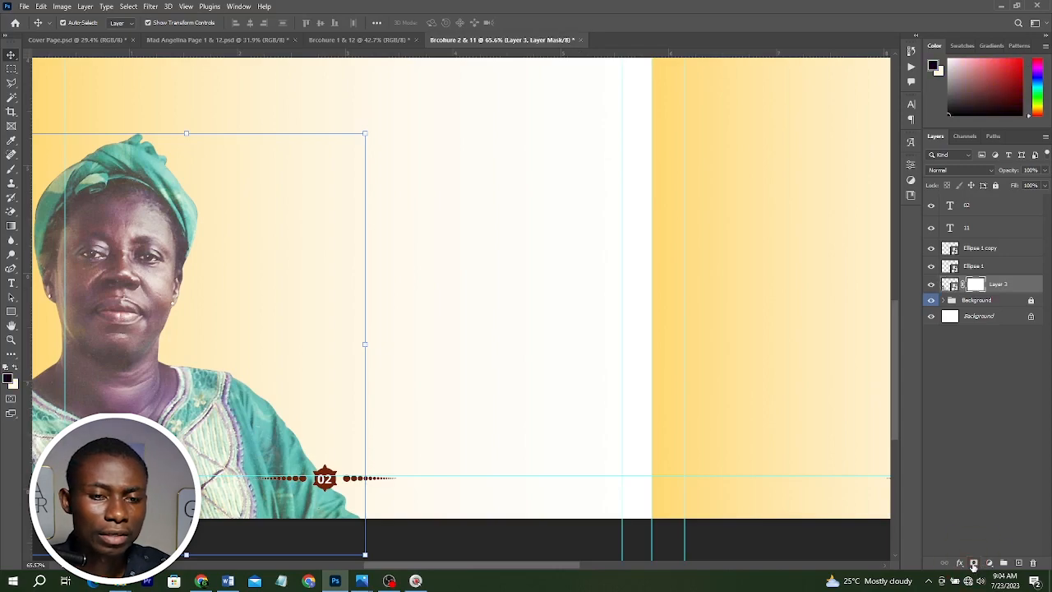
{"action": "key", "text": "b"}
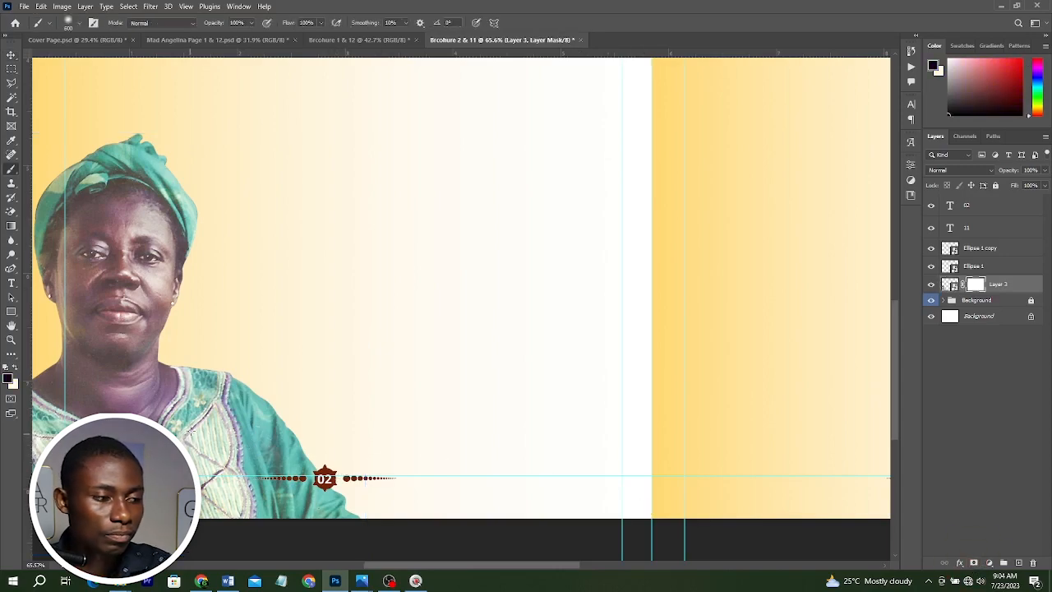
{"action": "key", "text": "bracketright"}
{"action": "key", "text": "bracketright"}
{"action": "key", "text": "bracketright"}
{"action": "key", "text": "bracketright"}
{"action": "key", "text": "bracketright"}
{"action": "key", "text": "bracketright"}
{"action": "key", "text": "bracketright"}
{"action": "key", "text": "bracketright"}
{"action": "right_click", "coordinate": [350, 322]}
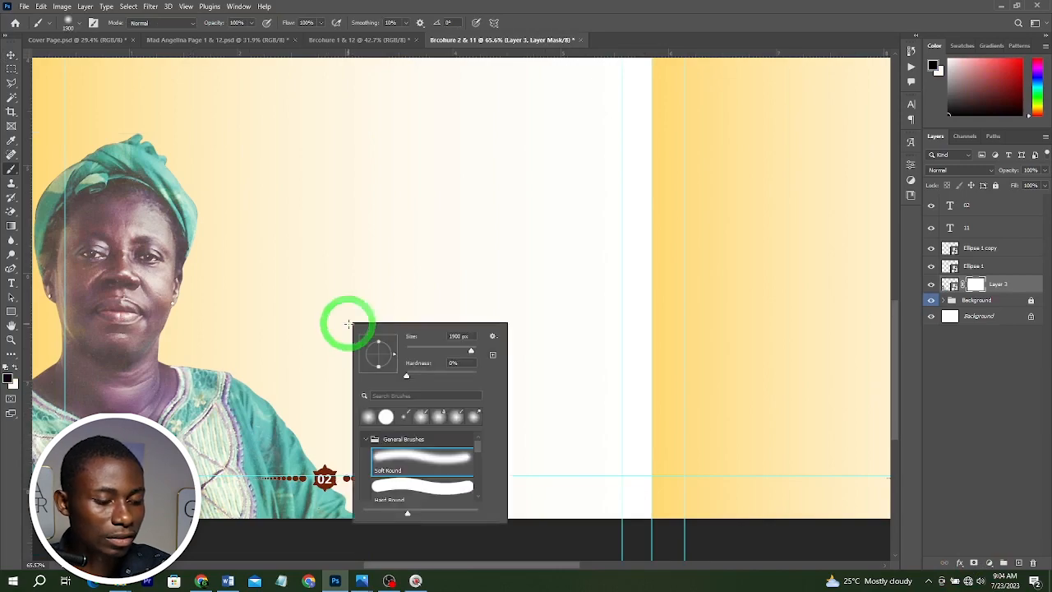
{"action": "left_click_drag", "start_coordinate": [470, 350], "coordinate": [438, 350]}
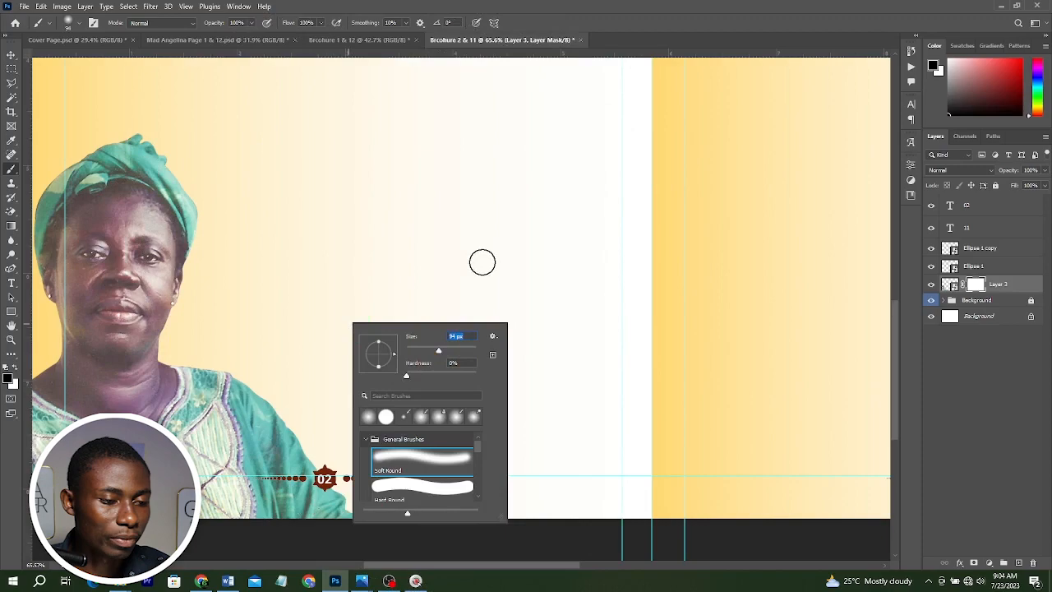
{"action": "left_click", "coordinate": [453, 350]}
{"action": "left_click", "coordinate": [441, 267]}
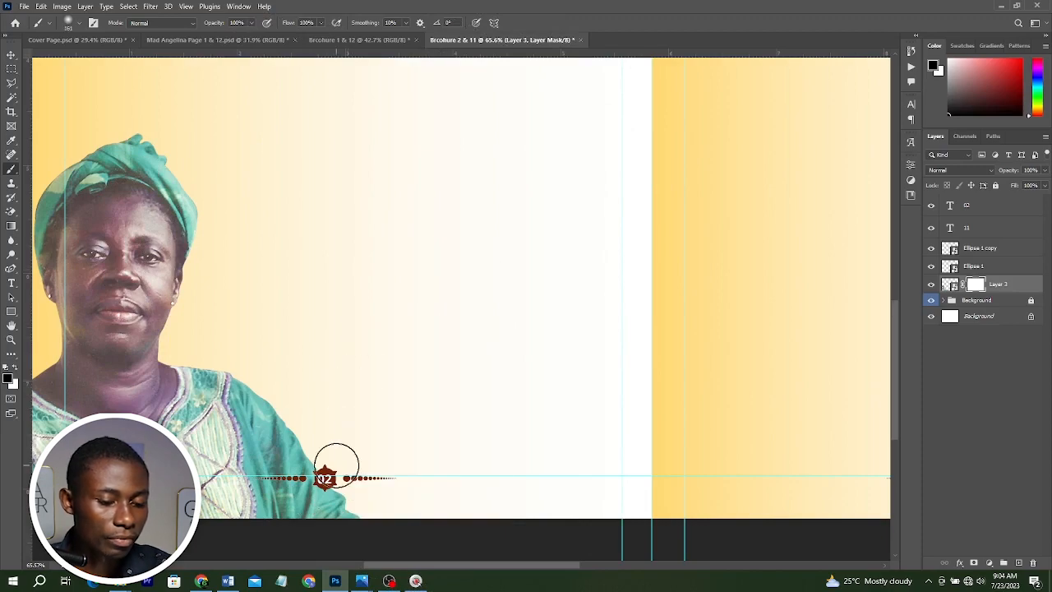
{"action": "left_click", "coordinate": [326, 469]}
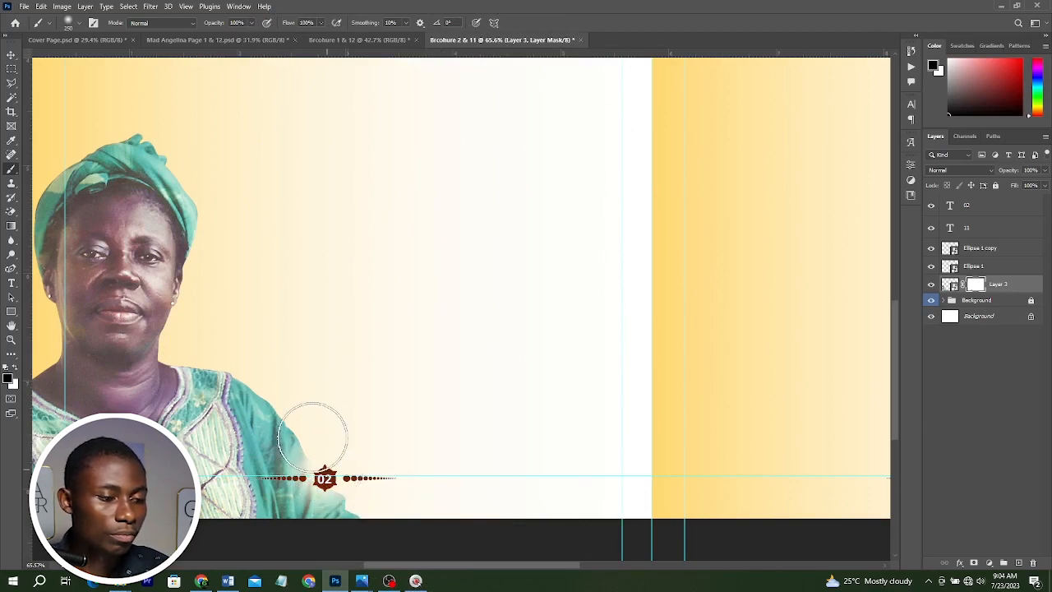
{"action": "key", "text": "v"}
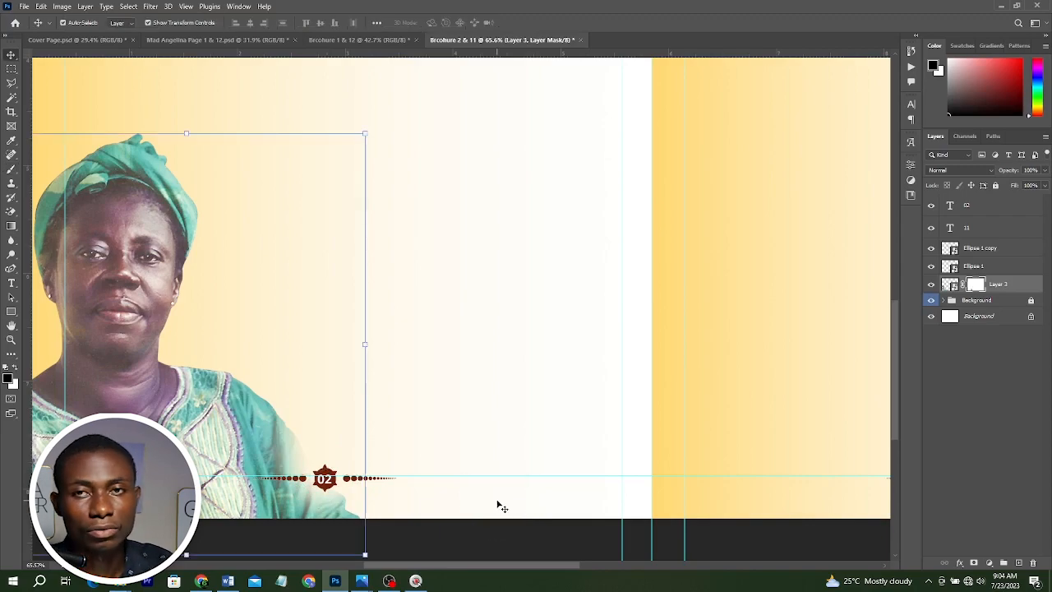
Examine the finished reference brochure image to compare the biography spread layout.
{"action": "scroll", "coordinate": [481, 490], "scroll_direction": "down", "scroll_amount": 5}
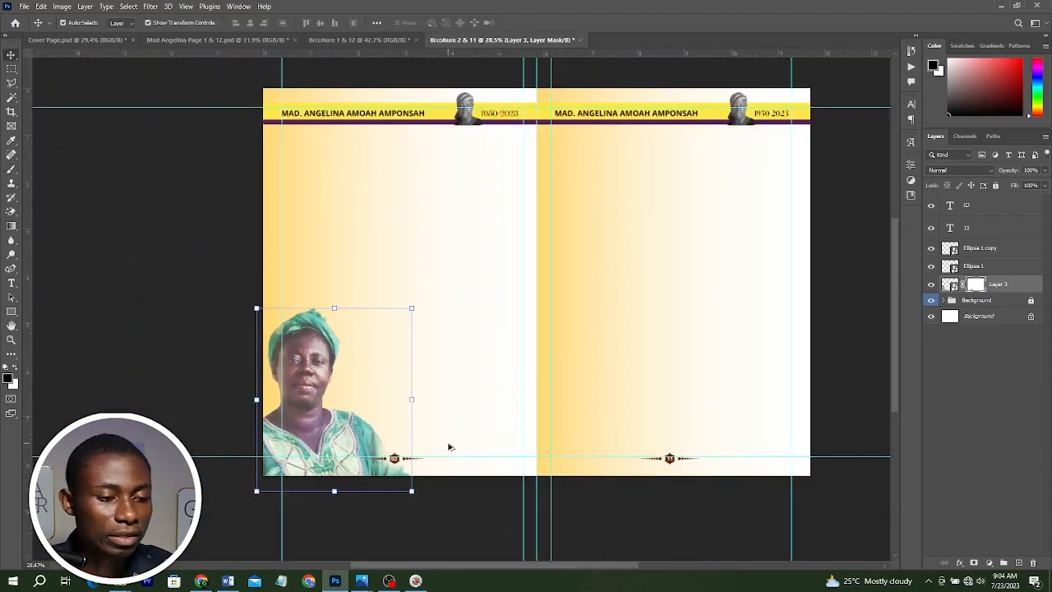
{"action": "scroll", "coordinate": [402, 343], "scroll_direction": "up", "scroll_amount": 2}
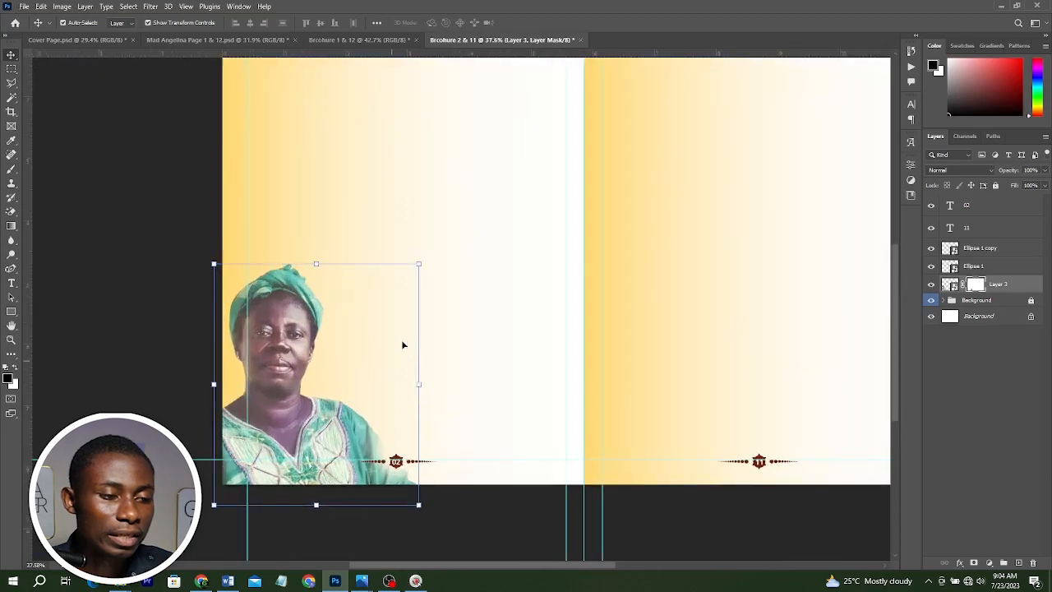
{"action": "scroll", "coordinate": [439, 337], "scroll_direction": "down", "scroll_amount": 1}
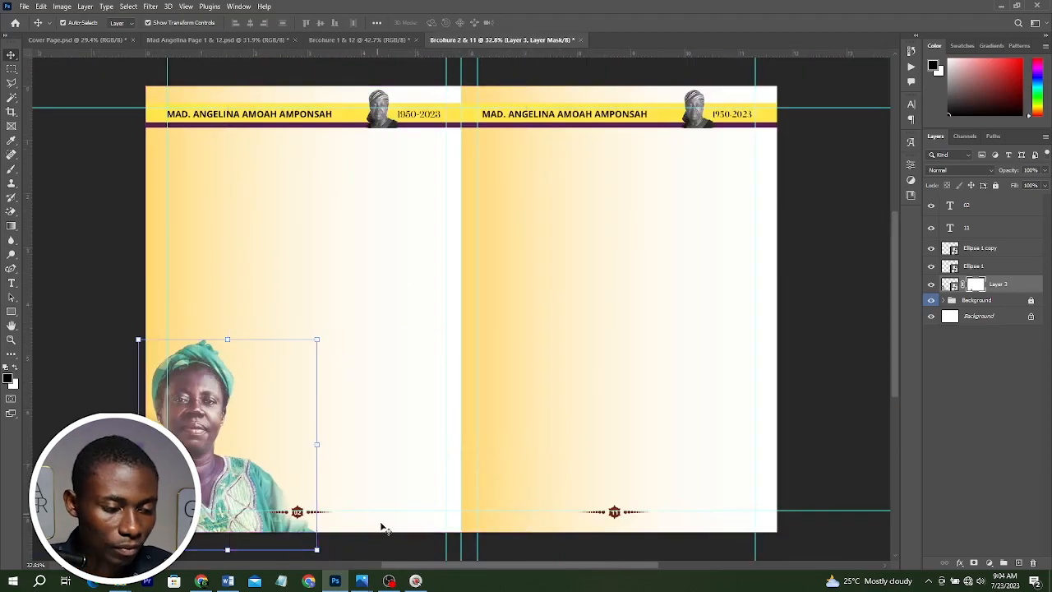
{"action": "mouse_move", "coordinate": [361, 580]}
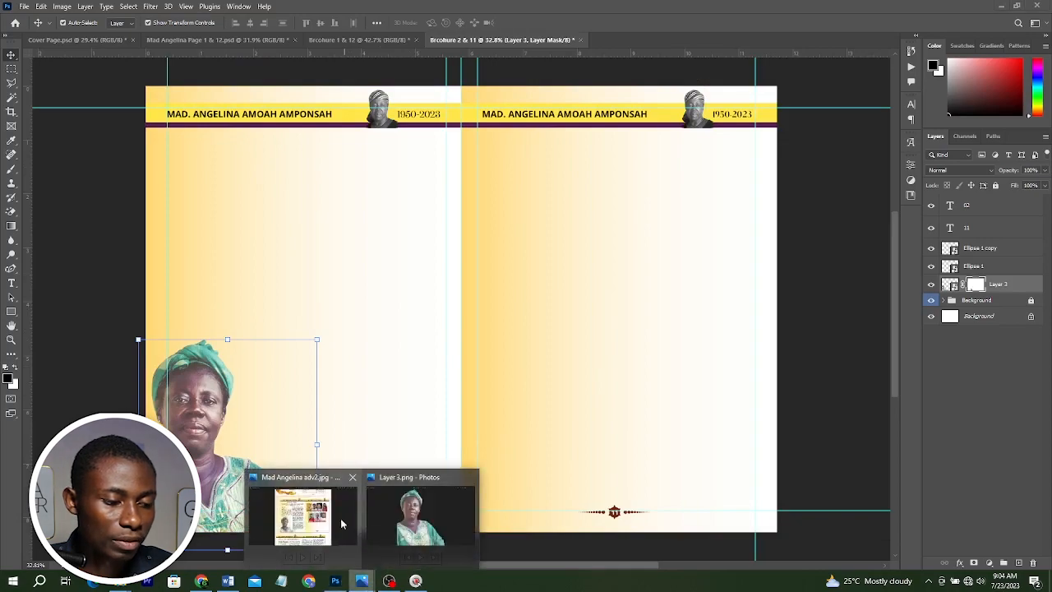
{"action": "left_click", "coordinate": [333, 526]}
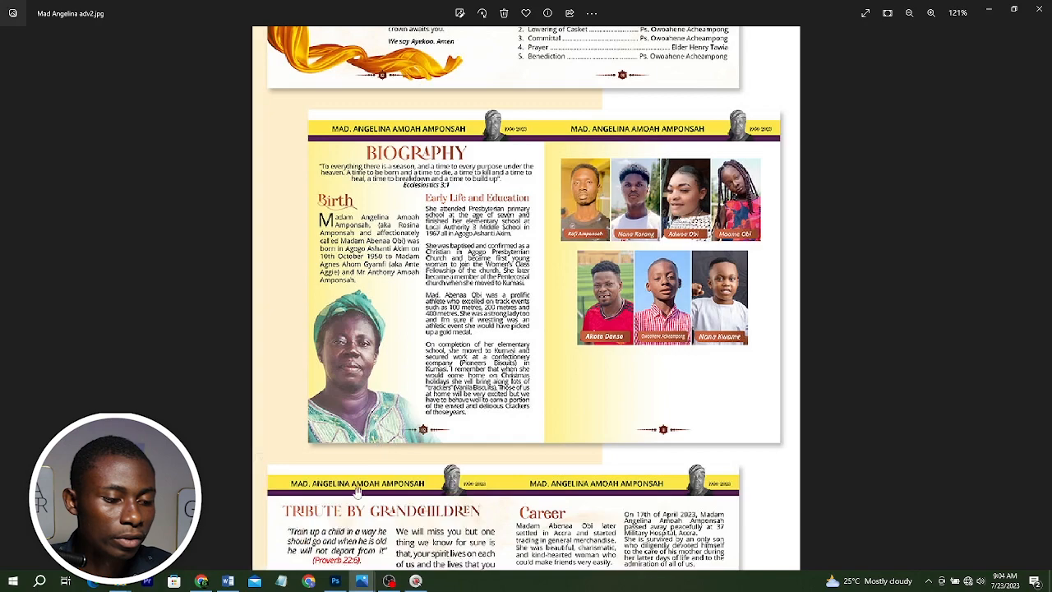
{"action": "left_click", "coordinate": [335, 580]}
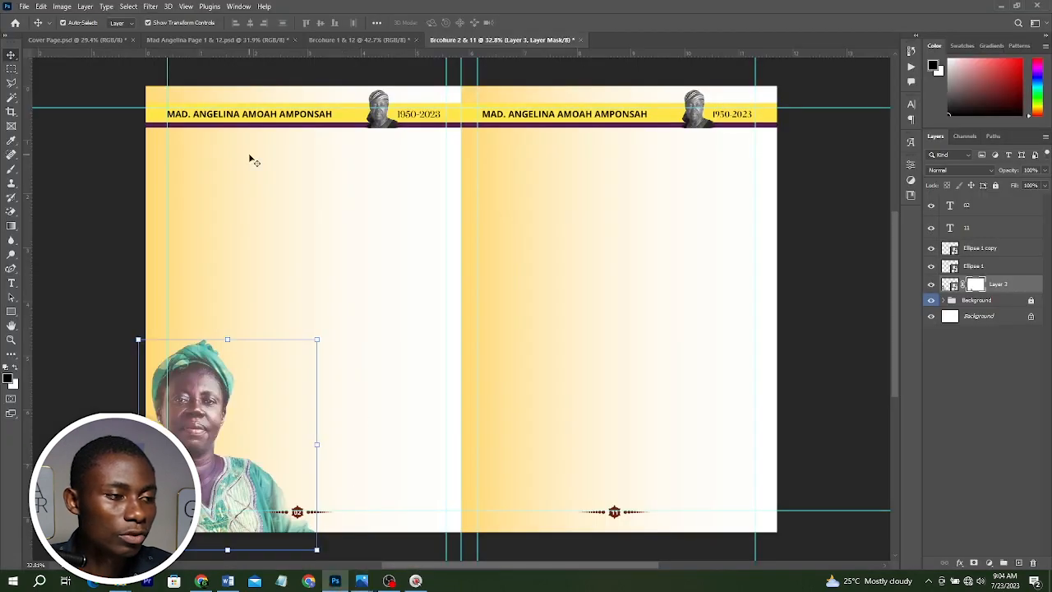
Add two vertical guides near the middle of the left page.
{"action": "left_click_drag", "start_coordinate": [24, 222], "coordinate": [289, 207]}
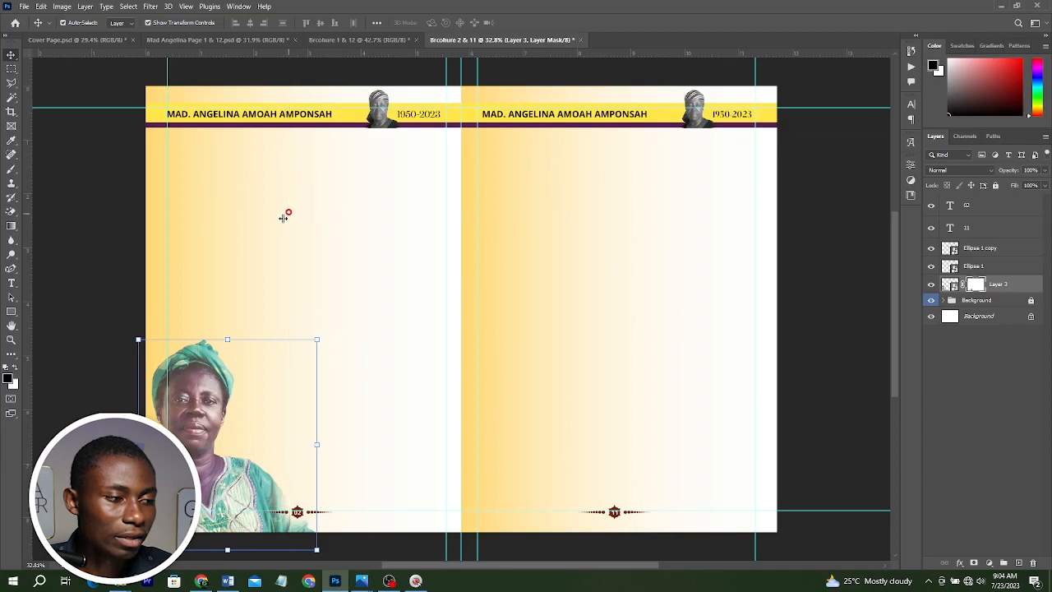
{"action": "left_click_drag", "start_coordinate": [26, 281], "coordinate": [304, 216]}
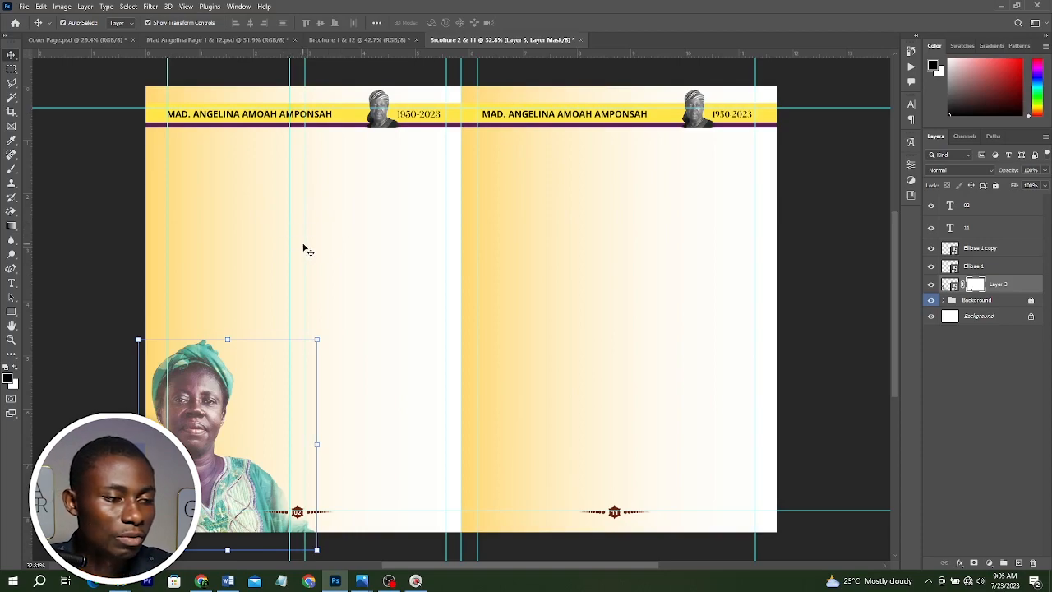
{"action": "left_click_drag", "start_coordinate": [304, 238], "coordinate": [294, 244]}
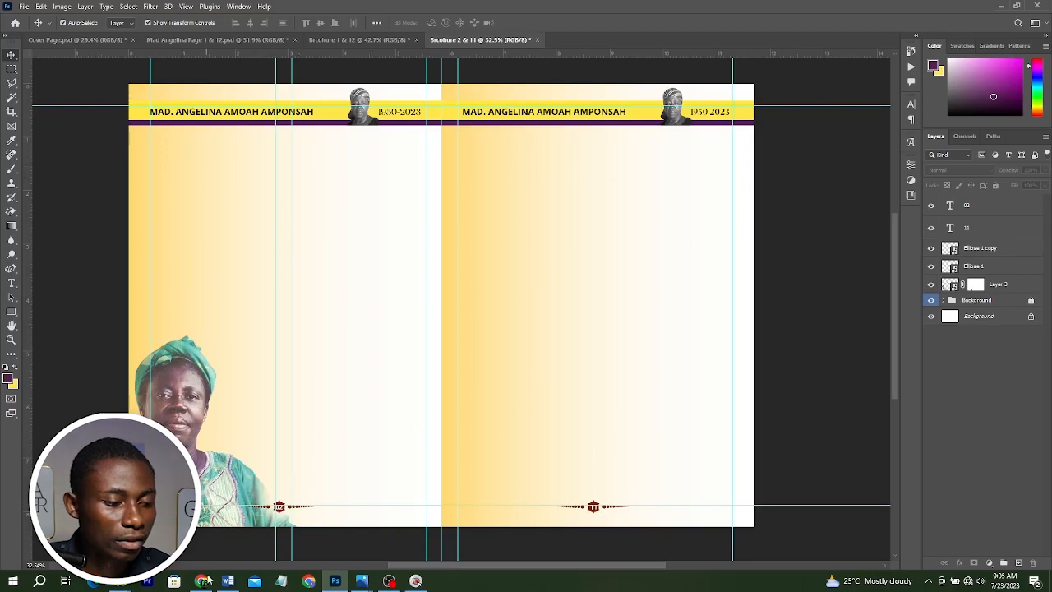
{"action": "left_click", "coordinate": [227, 580]}
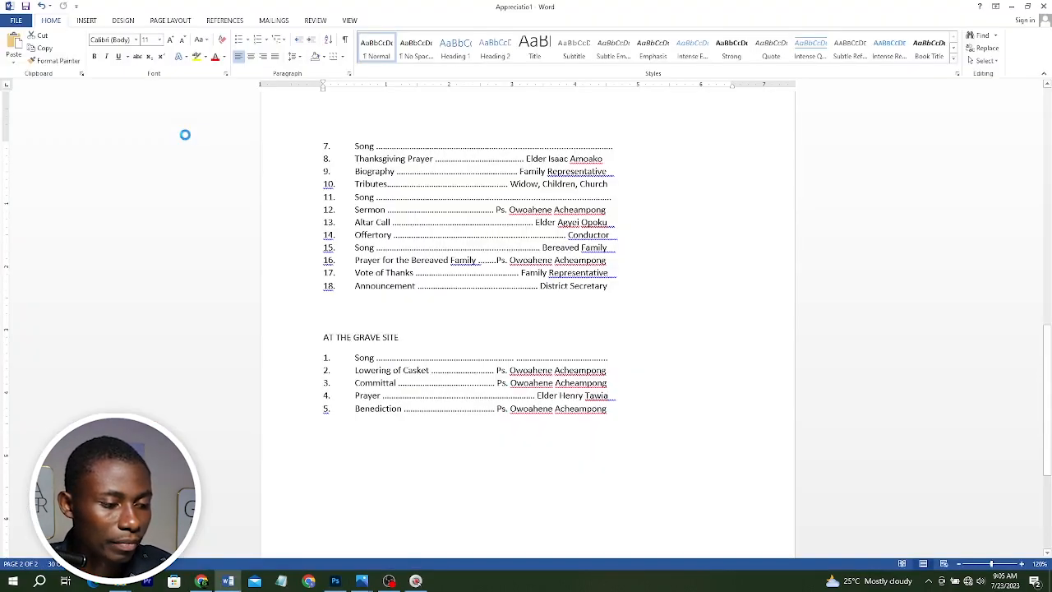
{"action": "left_click", "coordinate": [234, 577]}
{"action": "left_click", "coordinate": [293, 504]}
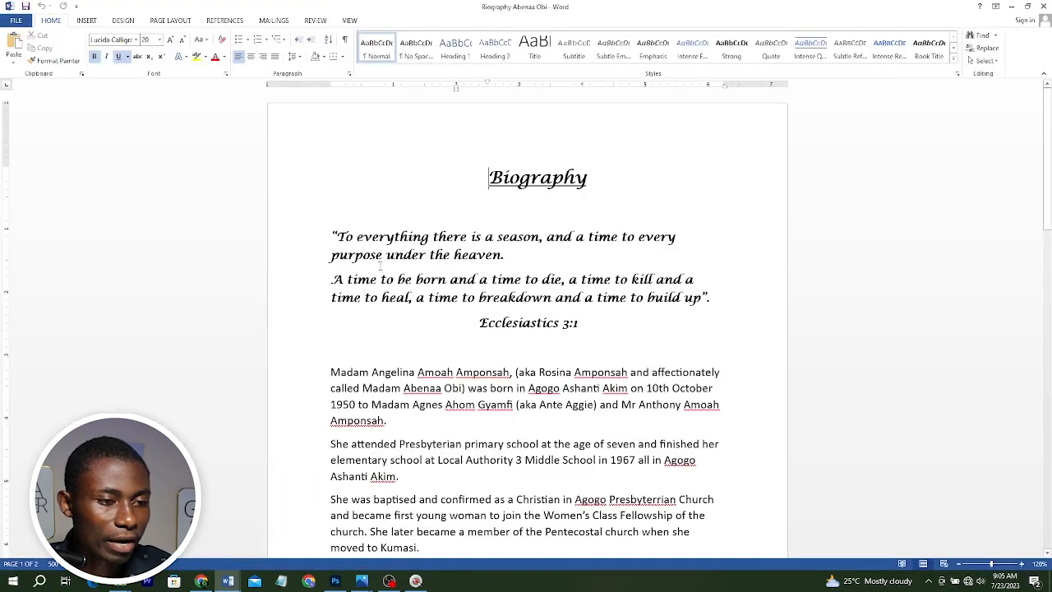
{"action": "scroll", "coordinate": [658, 241], "scroll_direction": "down", "scroll_amount": 3}
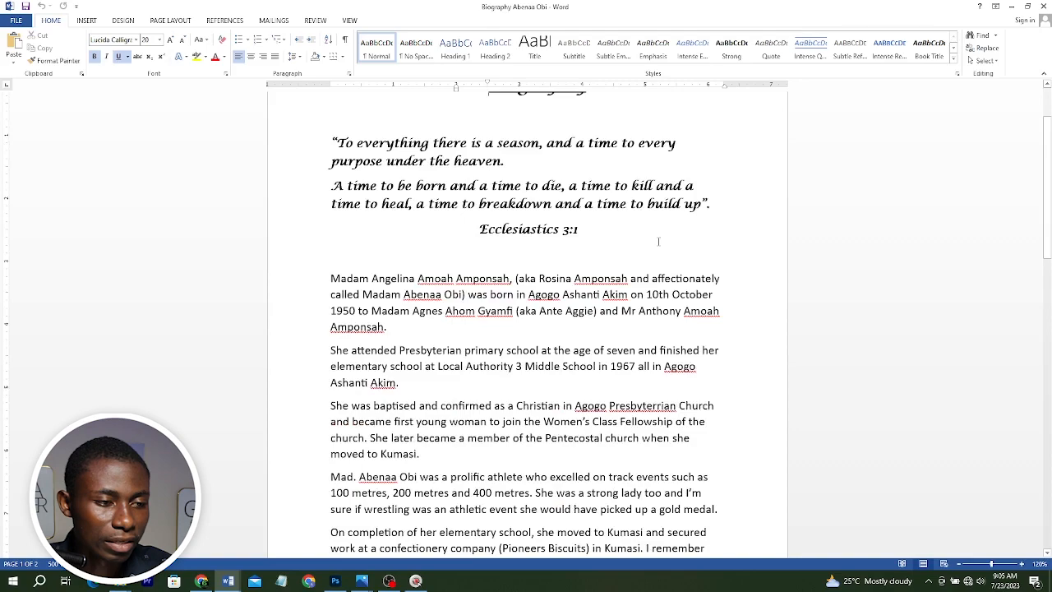
{"action": "scroll", "coordinate": [658, 240], "scroll_direction": "up", "scroll_amount": 1}
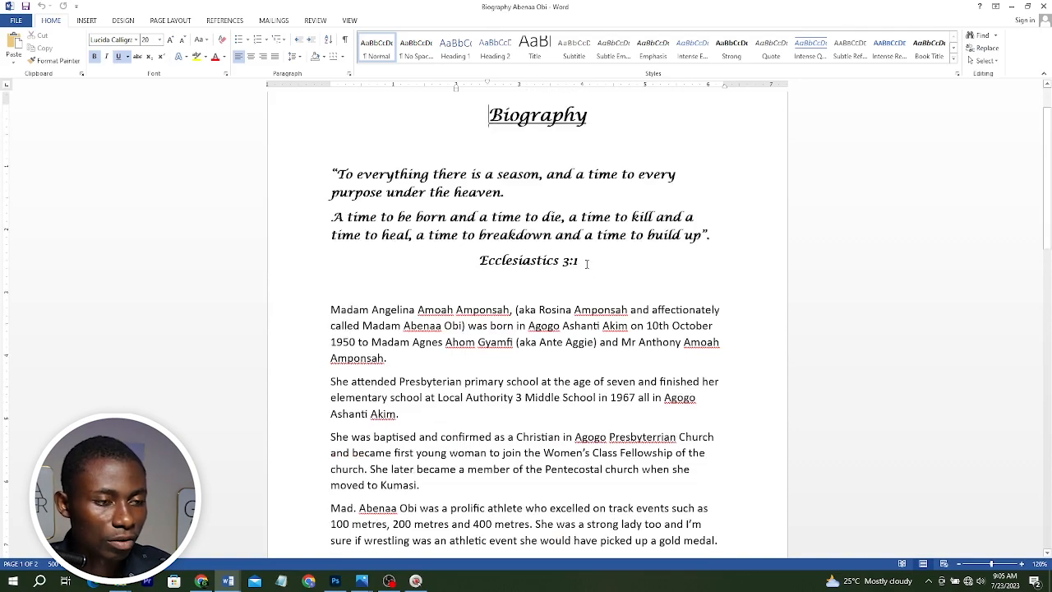
{"action": "left_click", "coordinate": [599, 232]}
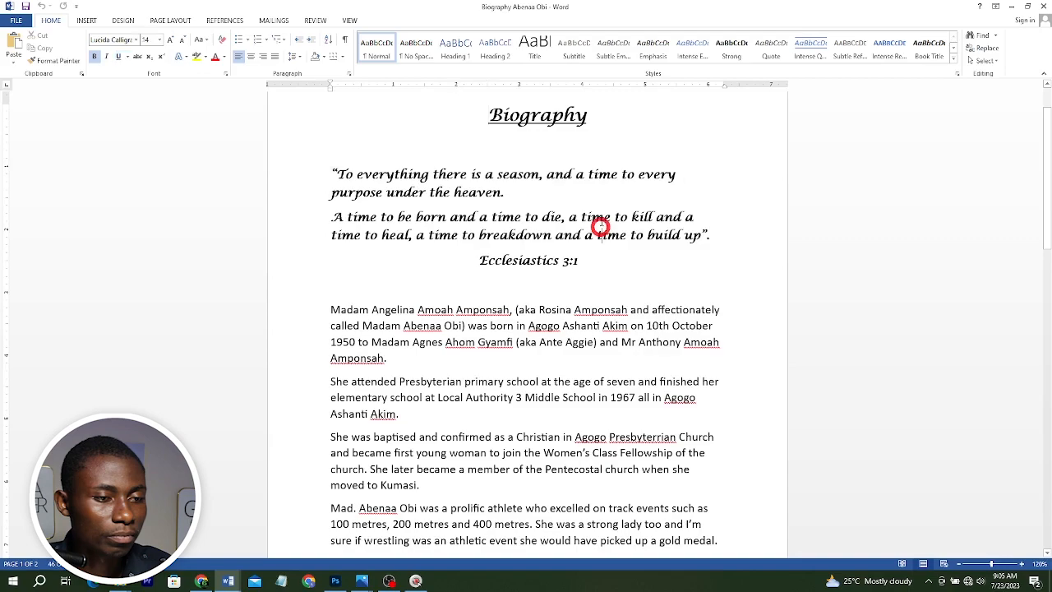
{"action": "left_click", "coordinate": [294, 117]}
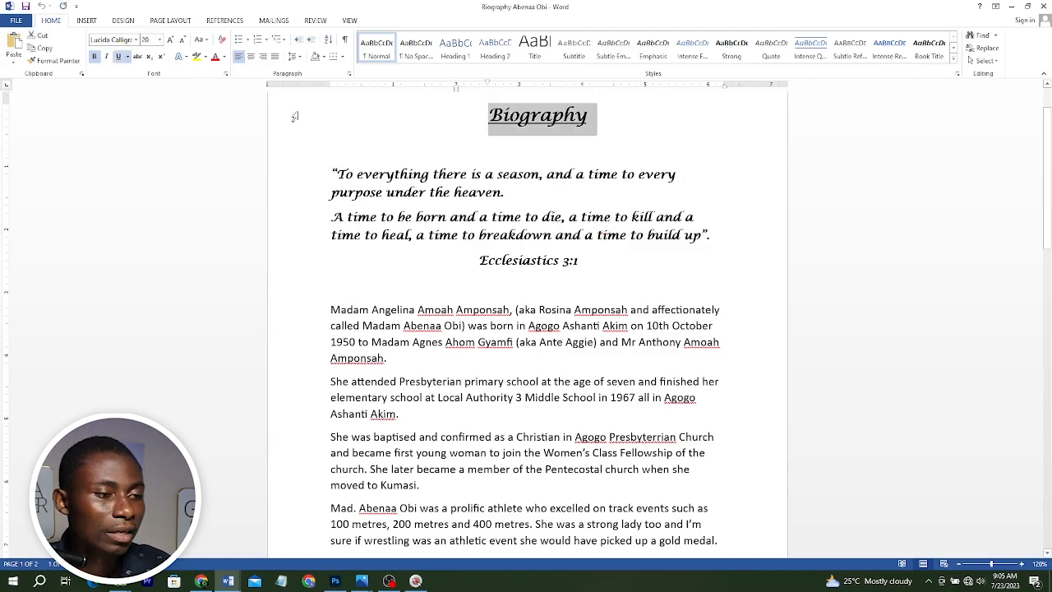
Return to the Brochure 2 & 11 document and add a BIOGRAPHY heading with gradient overlay at the top of the left page.
{"action": "key", "text": "alt+Tab"}
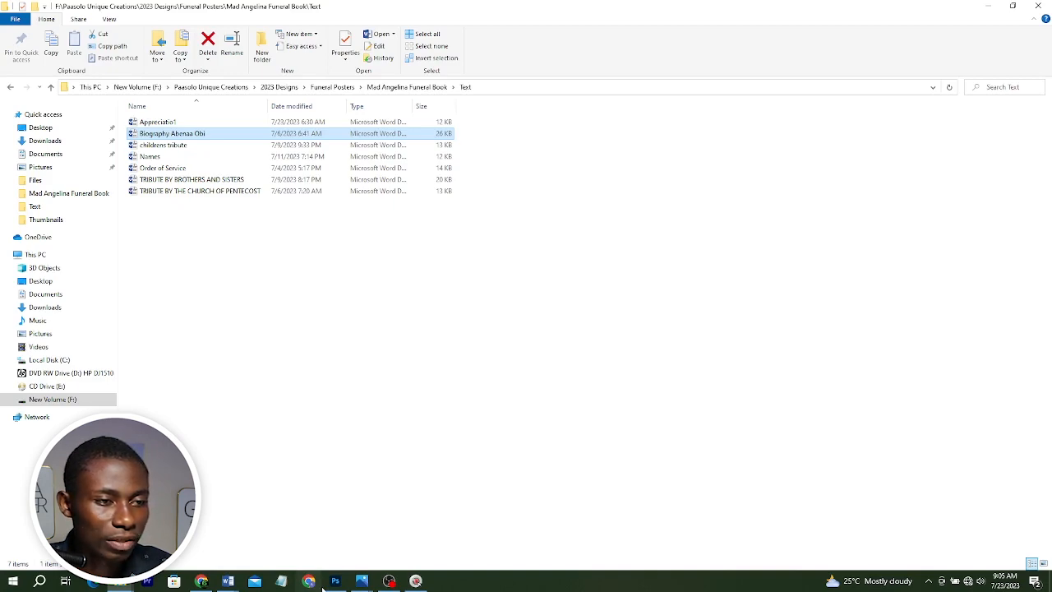
{"action": "left_click", "coordinate": [335, 580]}
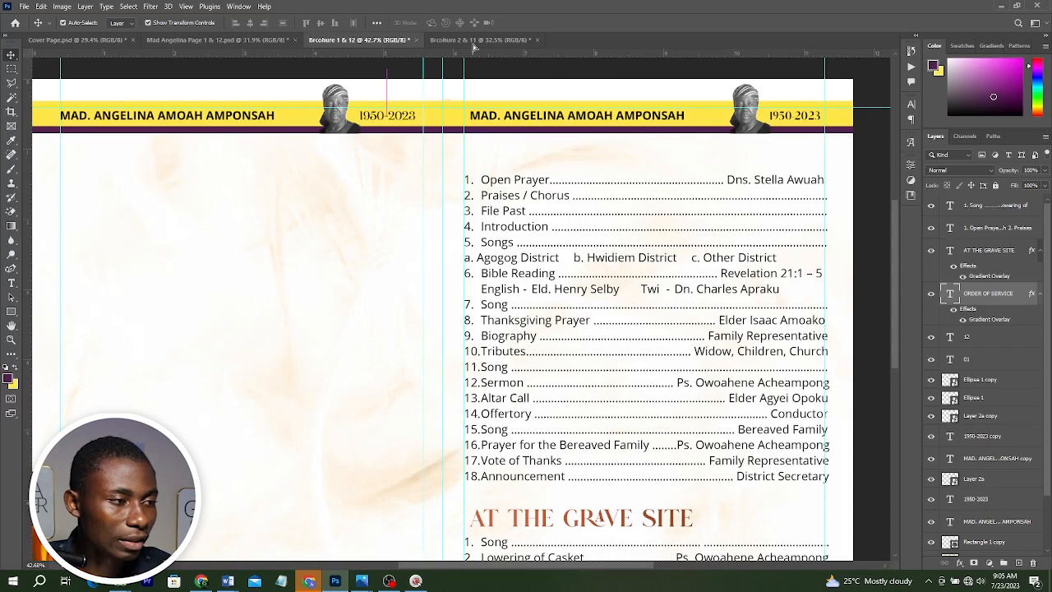
{"action": "left_click", "coordinate": [473, 41]}
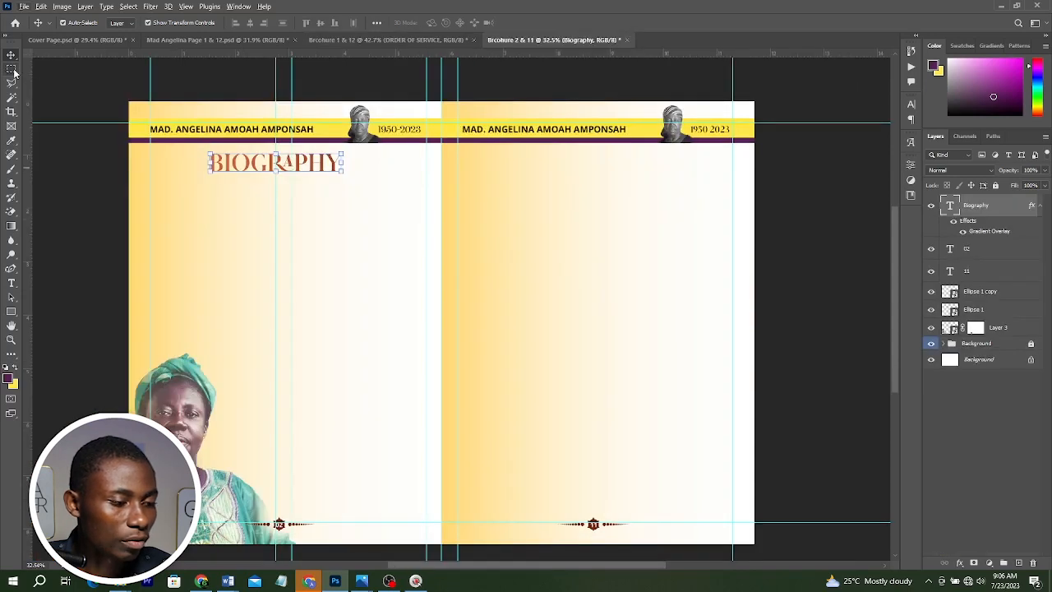
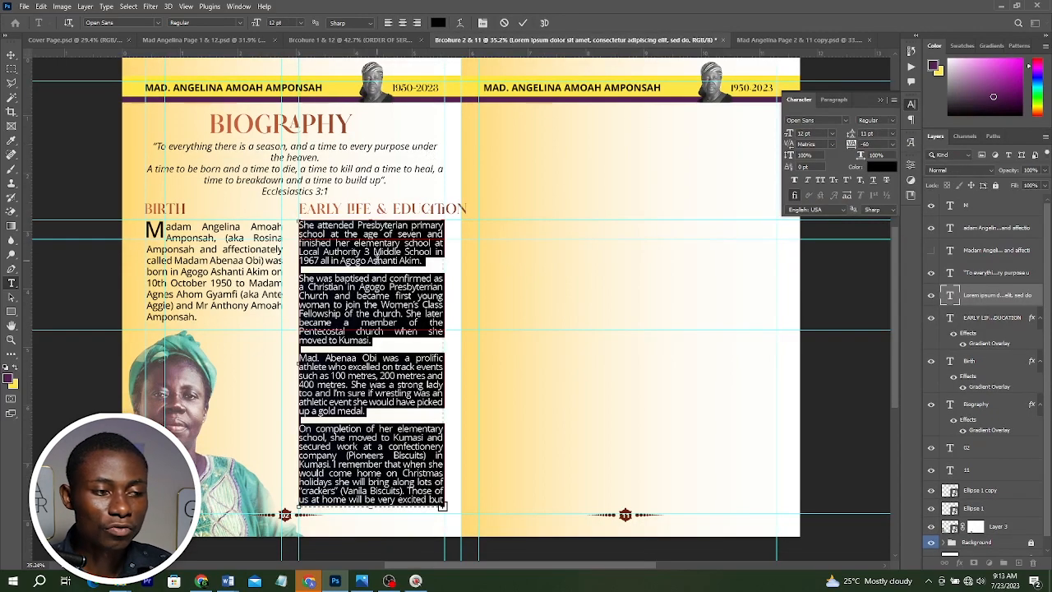
Try stretching the Early Life & Education text frame downward to fit its overflowing text.
{"action": "left_click", "coordinate": [340, 286]}
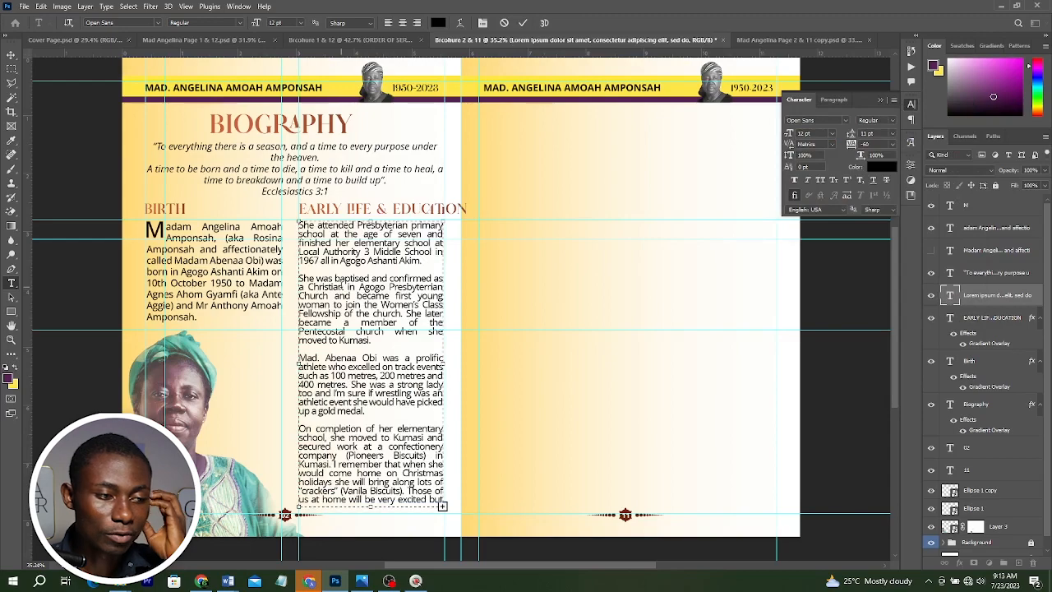
{"action": "scroll", "coordinate": [366, 510], "scroll_direction": "down", "scroll_amount": 2}
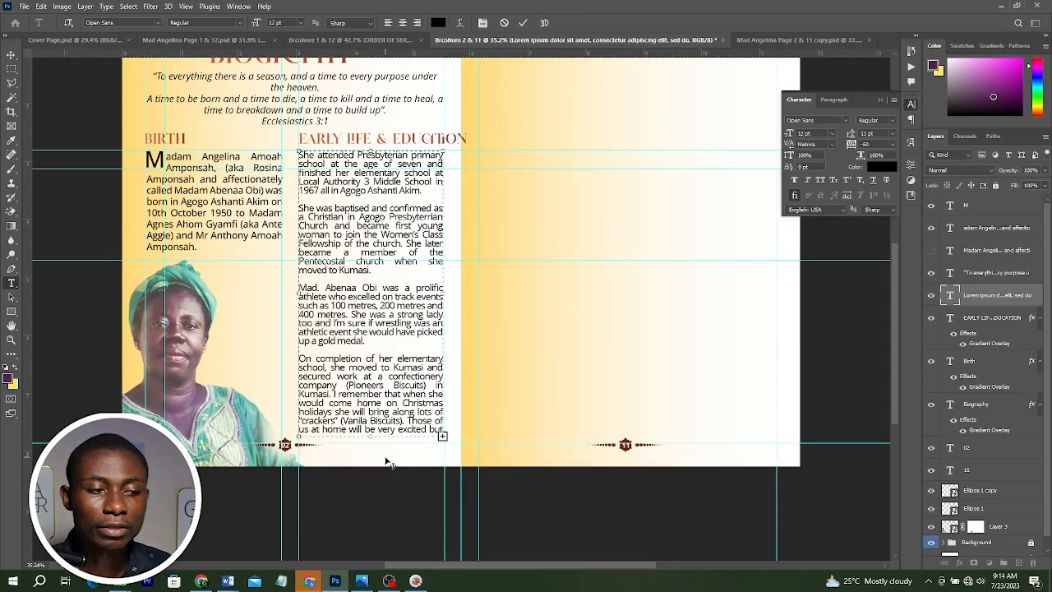
{"action": "left_click_drag", "start_coordinate": [371, 436], "coordinate": [370, 485]}
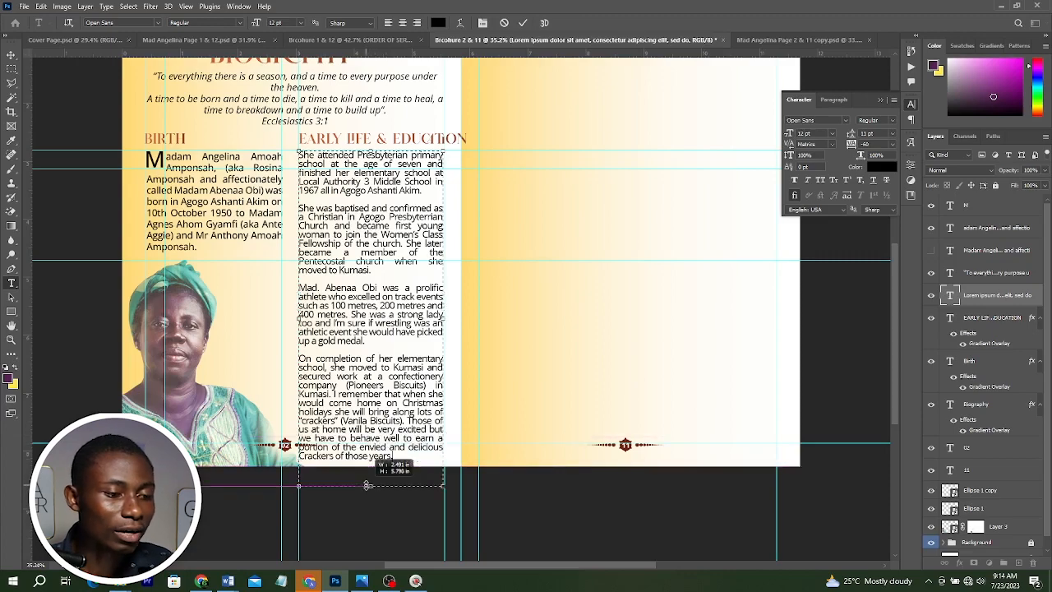
{"action": "left_click_drag", "start_coordinate": [360, 526], "coordinate": [362, 445]}
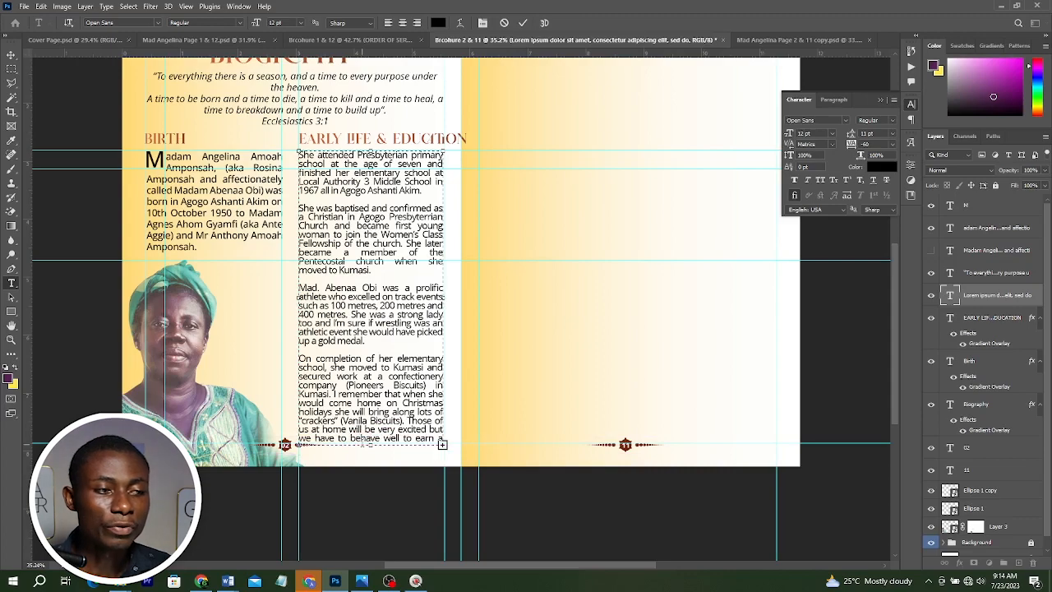
{"action": "scroll", "coordinate": [289, 116], "scroll_direction": "up", "scroll_amount": 3}
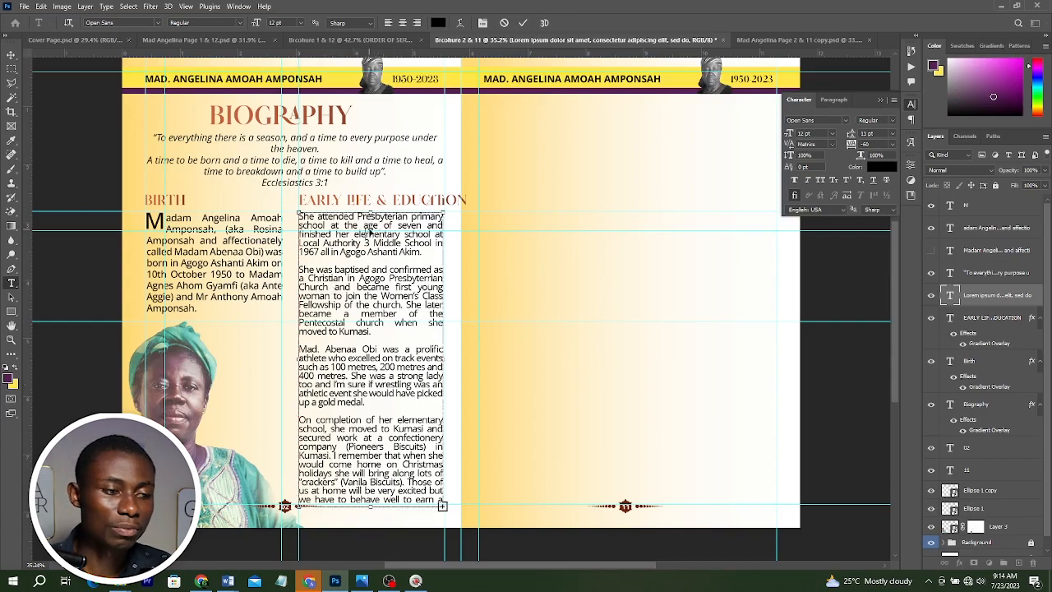
Select all the Early Life & Education body text and set it to 11 pt with tracking -40.
{"action": "key", "text": "ctrl+a"}
{"action": "left_click", "coordinate": [812, 134]}
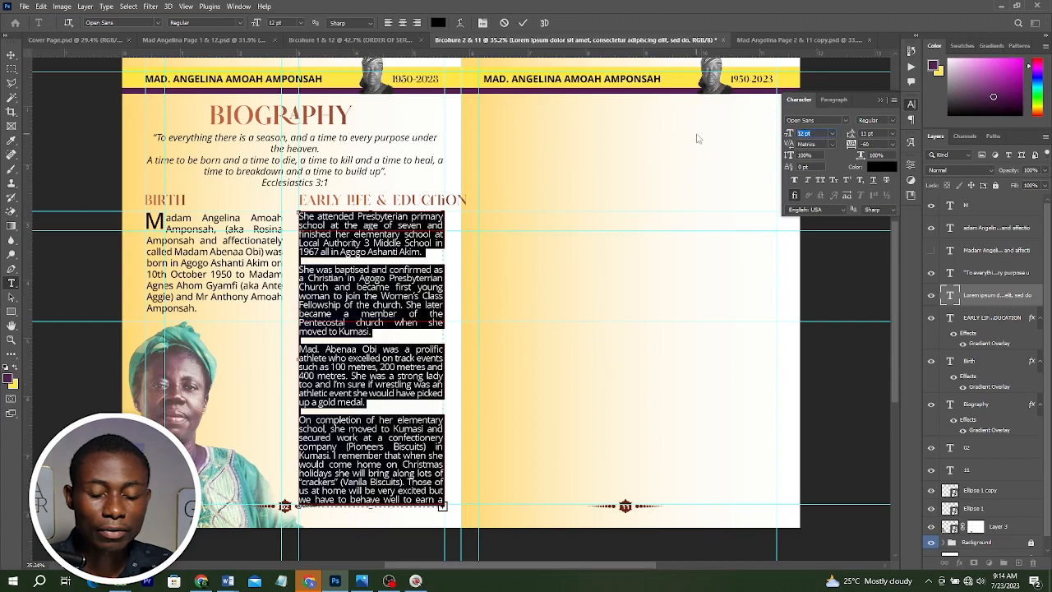
{"action": "key", "text": "Down"}
{"action": "key", "text": "Down"}
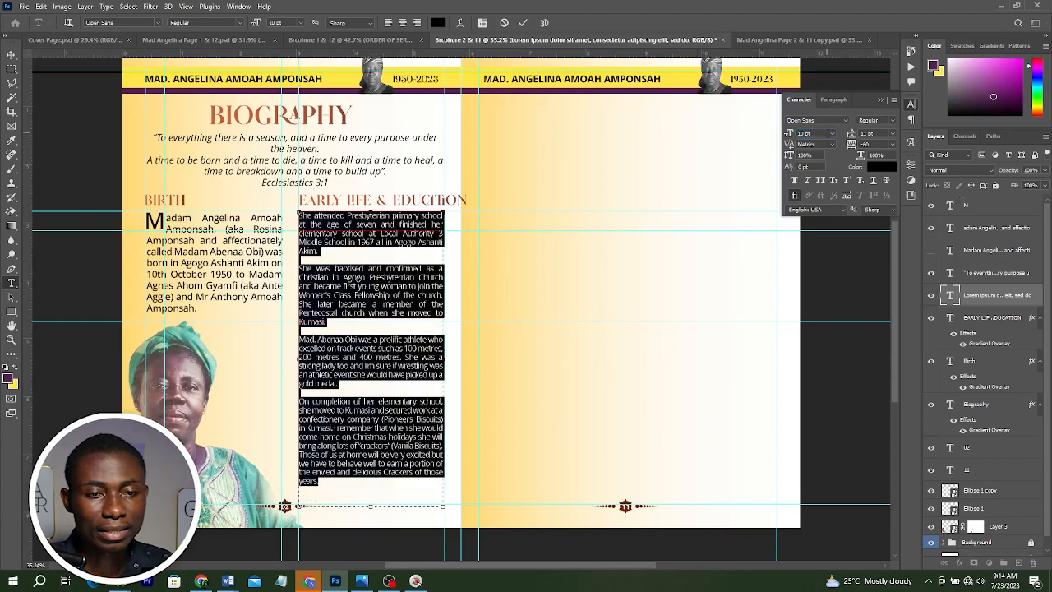
{"action": "left_click_drag", "start_coordinate": [812, 134], "coordinate": [719, 141]}
{"action": "type", "text": "11"}
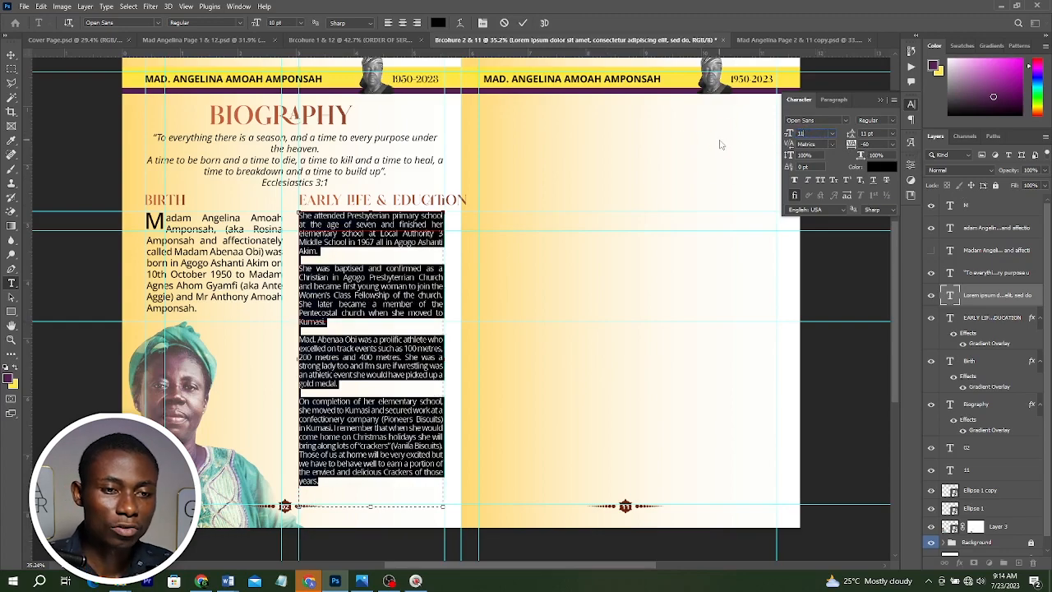
{"action": "key", "text": "Return"}
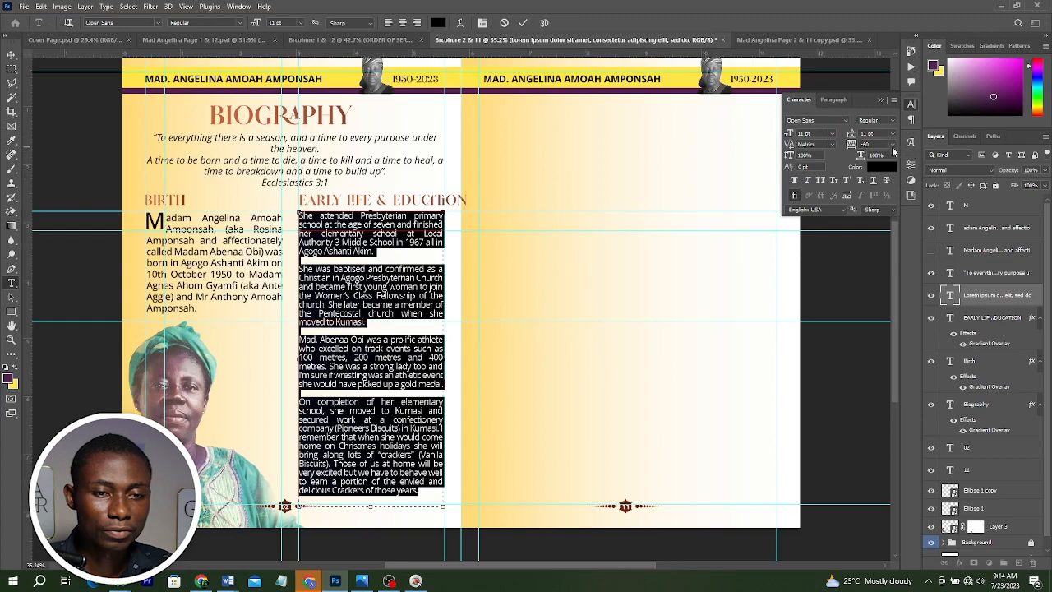
{"action": "type", "text": "-"}
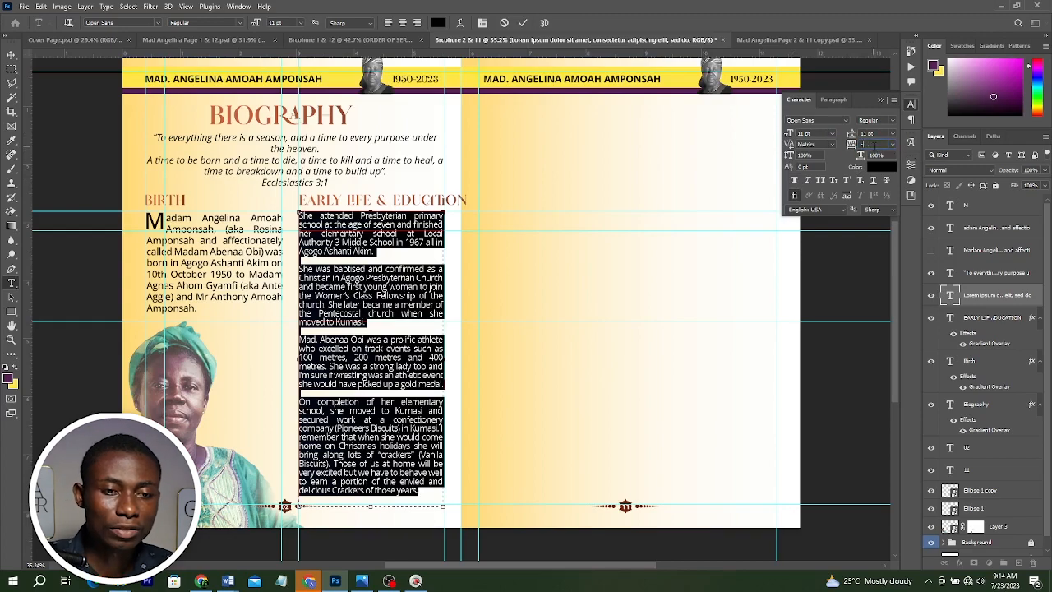
{"action": "type", "text": "40"}
{"action": "key", "text": "Return"}
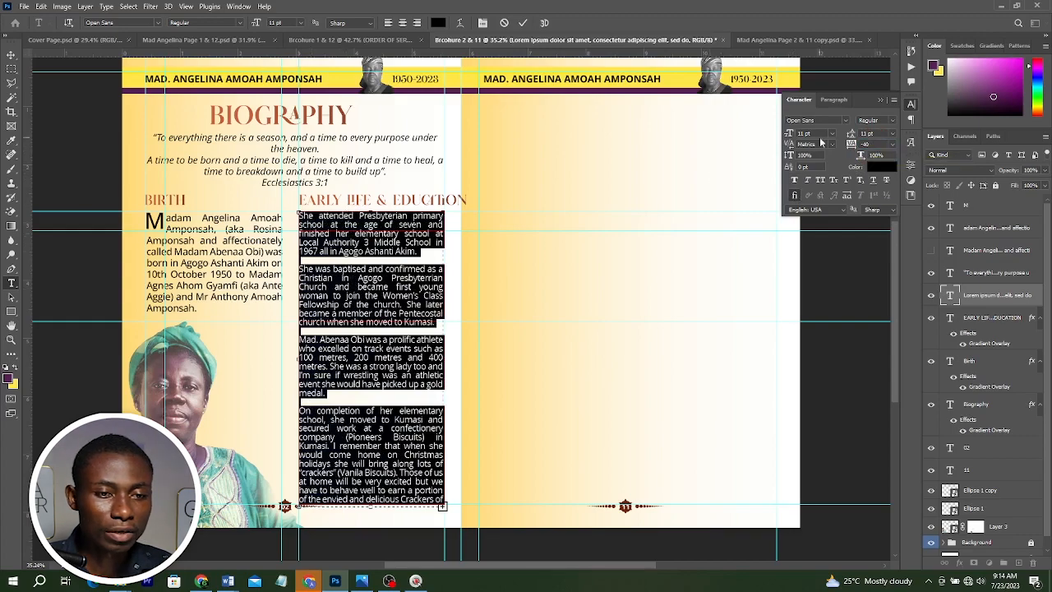
Reduce the body text size to 10 pt and commit the text edit.
{"action": "left_click", "coordinate": [809, 134]}
{"action": "type", "text": "1"}
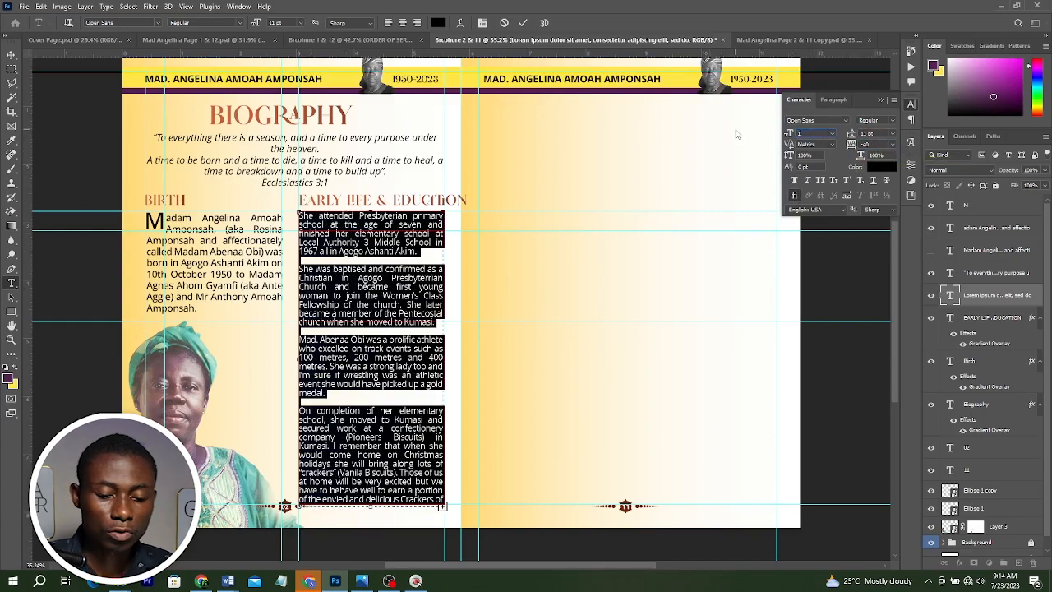
{"action": "type", "text": "0"}
{"action": "key", "text": "Return"}
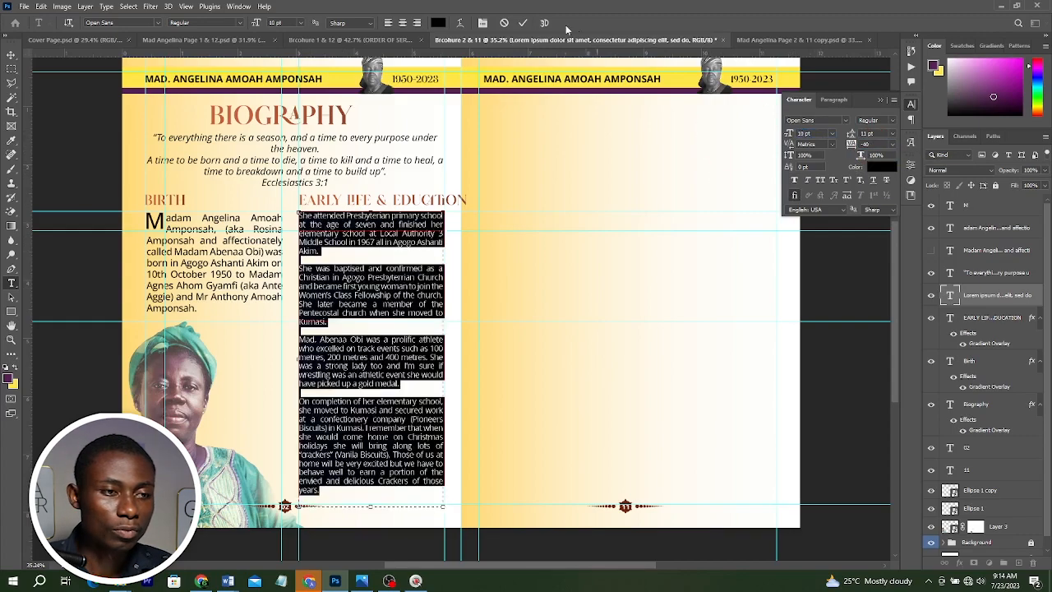
{"action": "left_click", "coordinate": [523, 22]}
{"action": "key", "text": "v"}
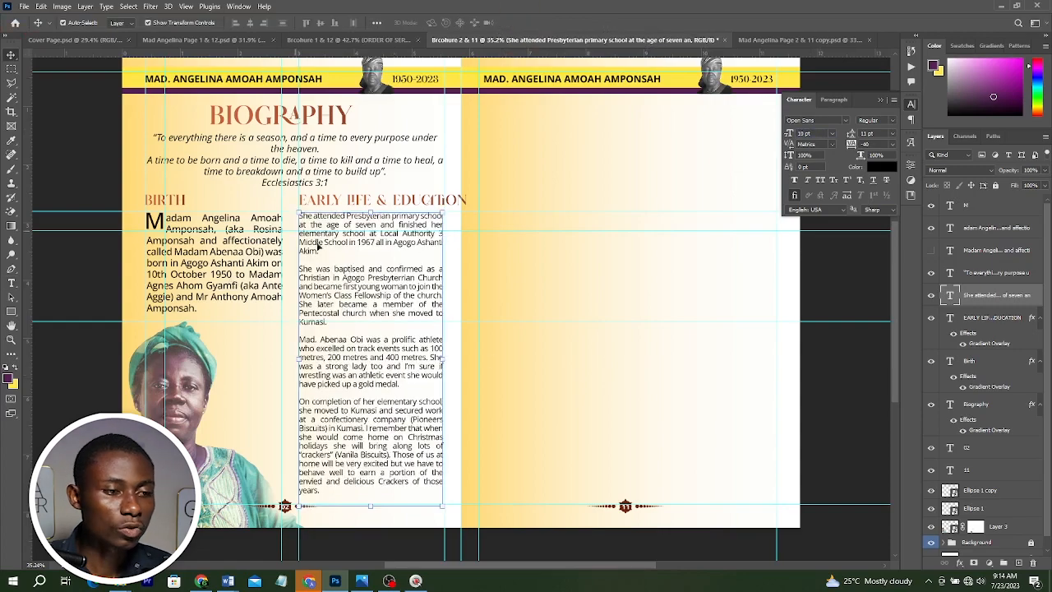
Scale the EARLY LIFE & EDUCATION heading down so it fits within its text column.
{"action": "scroll", "coordinate": [496, 276], "scroll_direction": "down", "scroll_amount": 2}
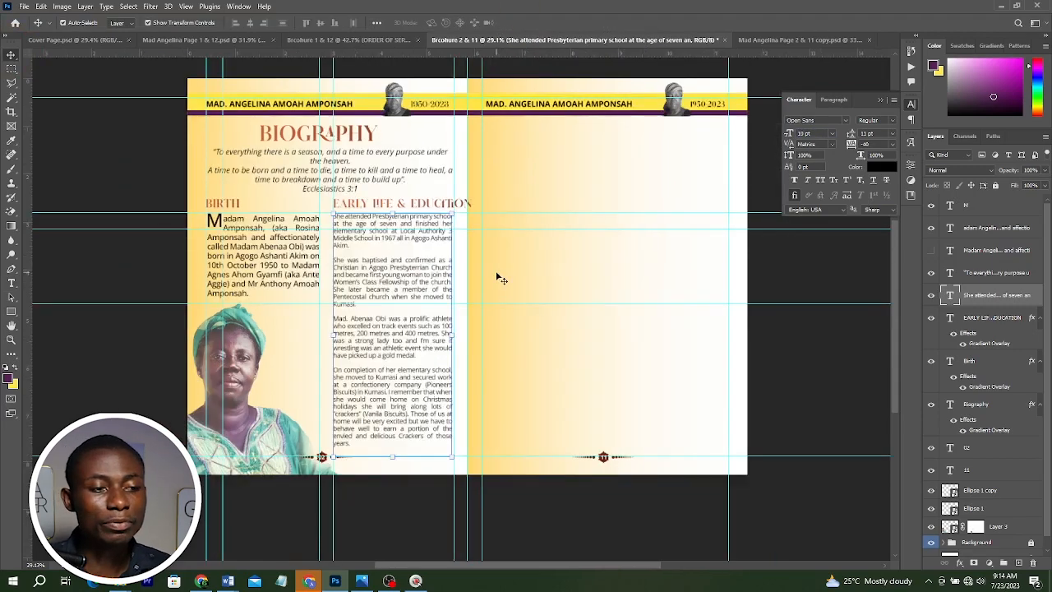
{"action": "left_click", "coordinate": [444, 202]}
{"action": "scroll", "coordinate": [464, 204], "scroll_direction": "up", "scroll_amount": 3}
{"action": "key", "text": "ctrl+t"}
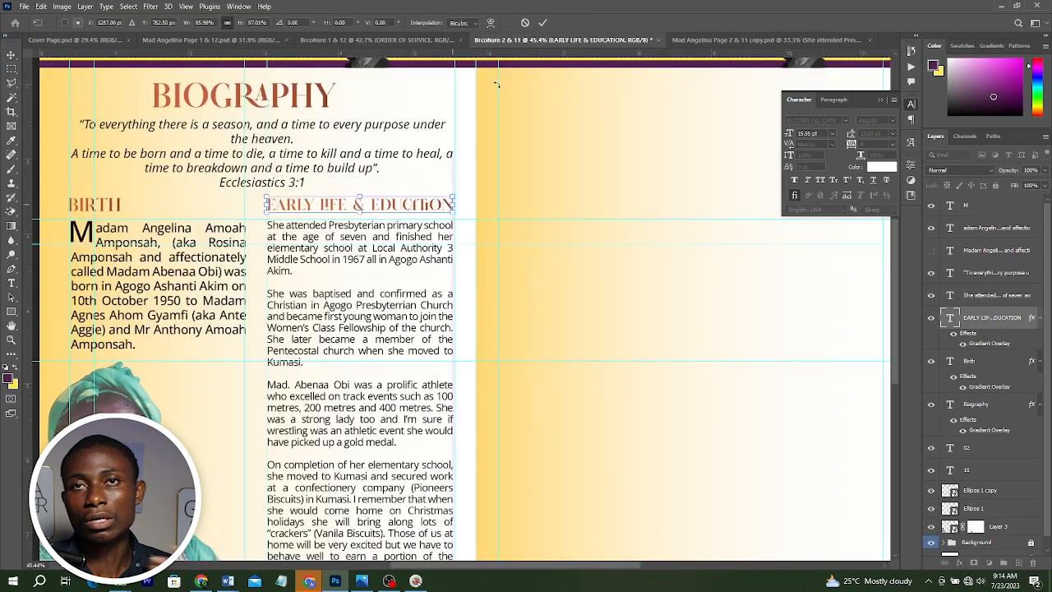
{"action": "left_click", "coordinate": [542, 22]}
{"action": "key", "text": "ctrl+0"}
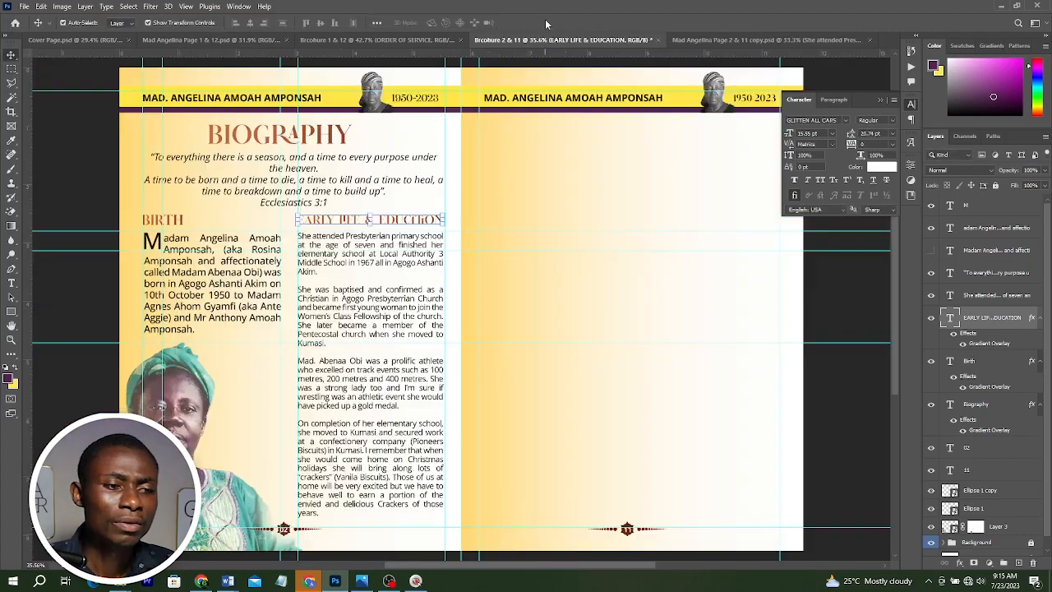
Remove the line break before "A time to be born" in the Ecclesiastes quote.
{"action": "left_click", "coordinate": [335, 189]}
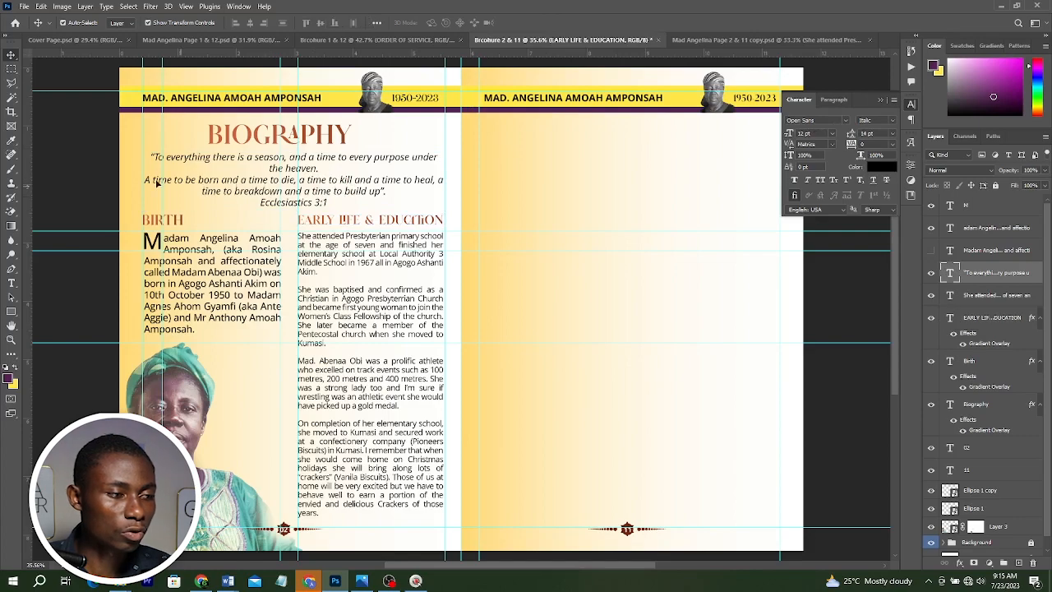
{"action": "double_click", "coordinate": [188, 180]}
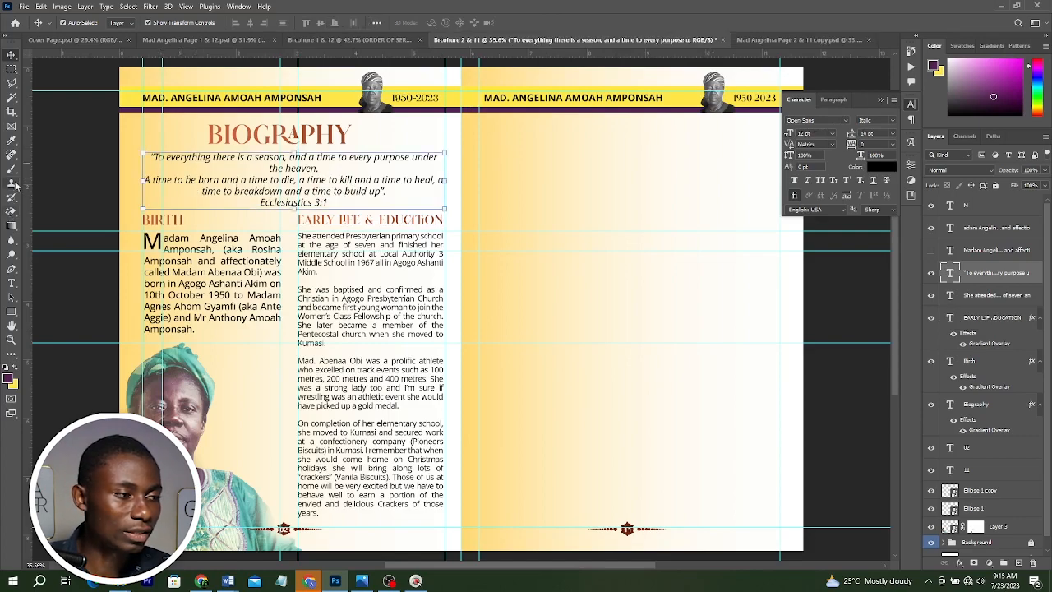
{"action": "scroll", "coordinate": [567, 226], "scroll_direction": "down", "scroll_amount": 3}
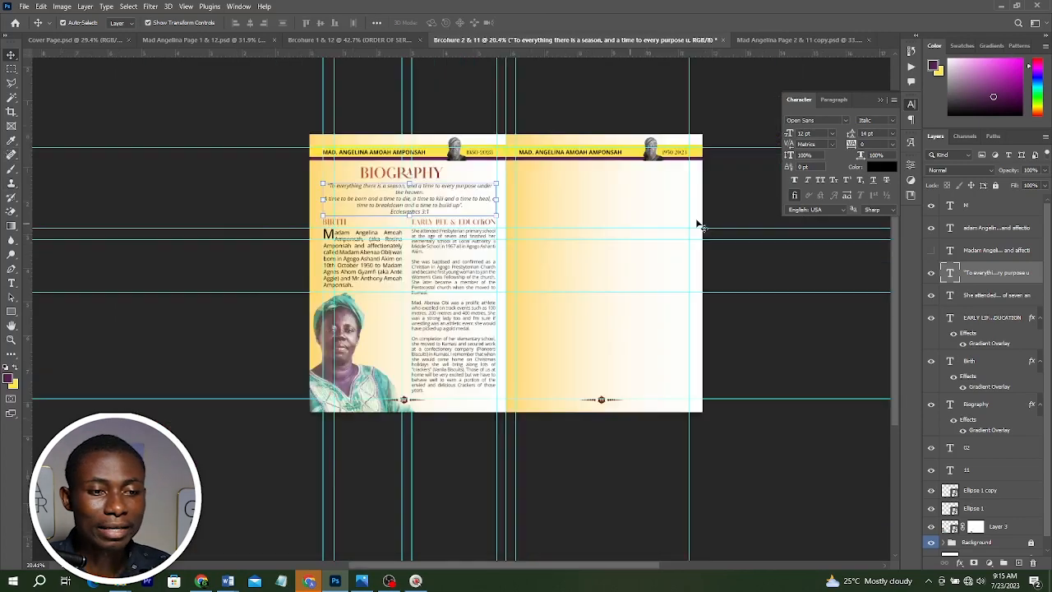
{"action": "left_click", "coordinate": [696, 222]}
{"action": "scroll", "coordinate": [695, 208], "scroll_direction": "up", "scroll_amount": 1}
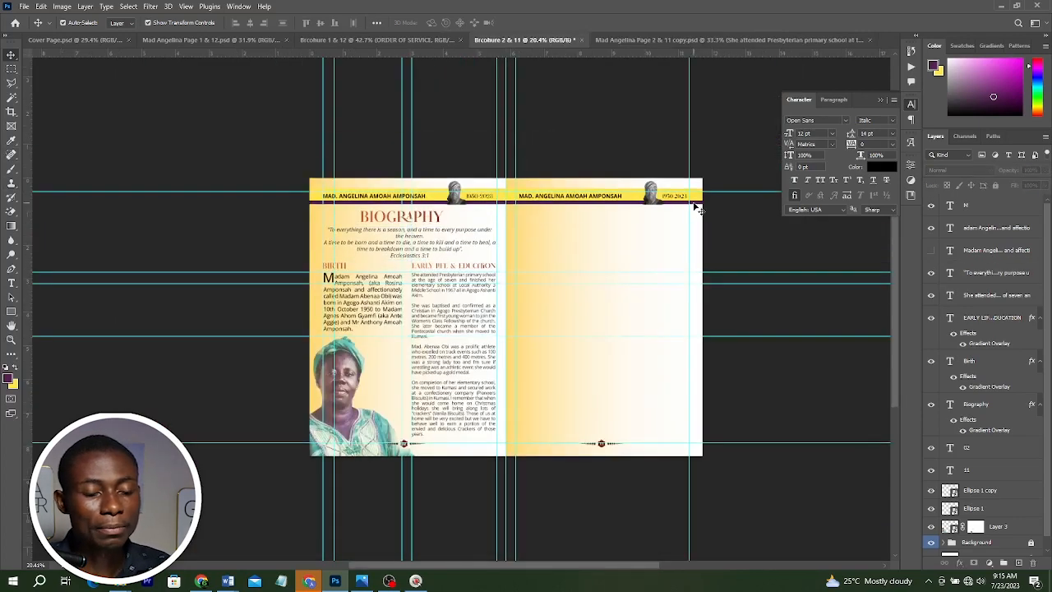
{"action": "scroll", "coordinate": [564, 325], "scroll_direction": "up", "scroll_amount": 3}
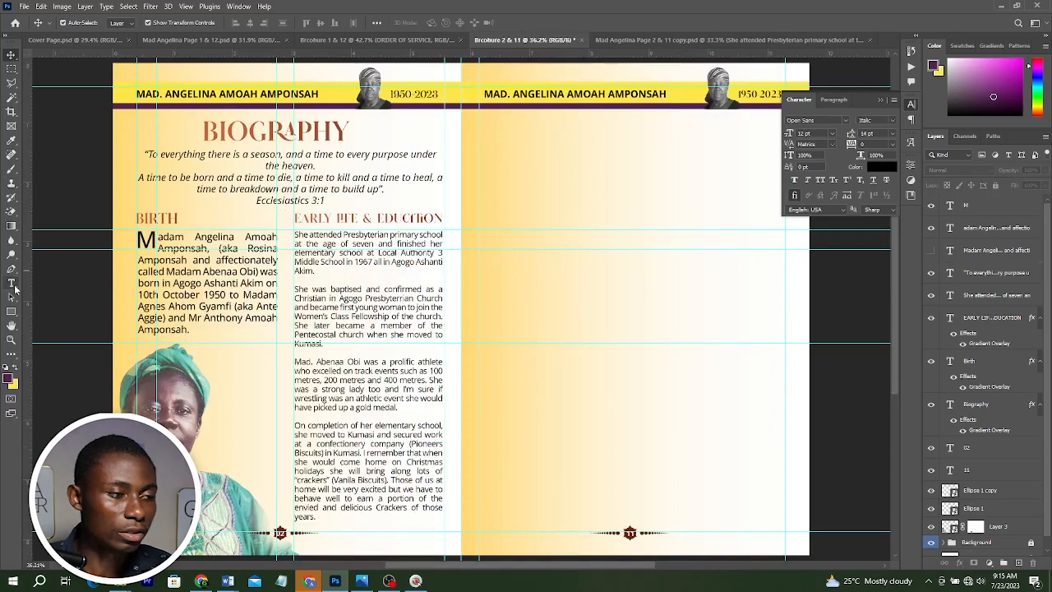
{"action": "left_click", "coordinate": [11, 282]}
{"action": "left_click", "coordinate": [218, 177]}
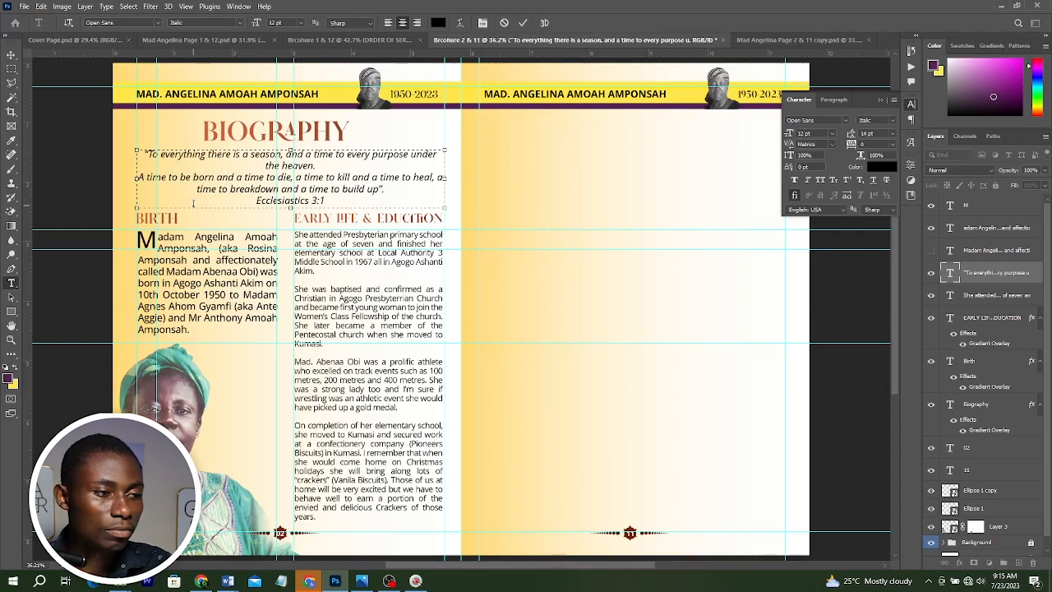
{"action": "key", "text": "BackSpace"}
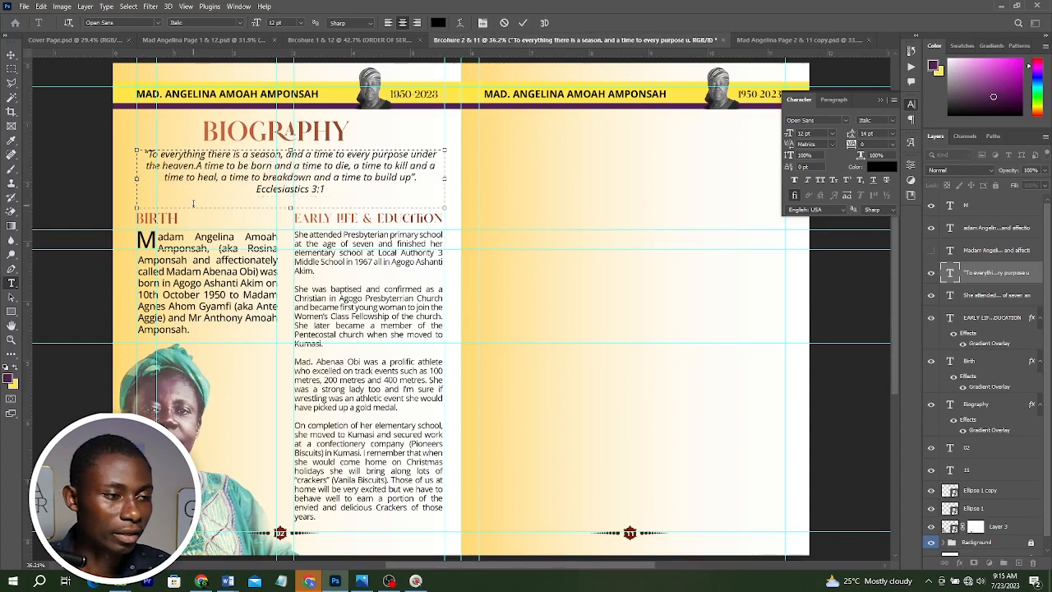
Set the "Ecclesiastes 3:1" reference to Medium Italic and colour it with the BIOGRAPHY heading's reddish-brown.
{"action": "left_click_drag", "start_coordinate": [256, 189], "coordinate": [324, 189]}
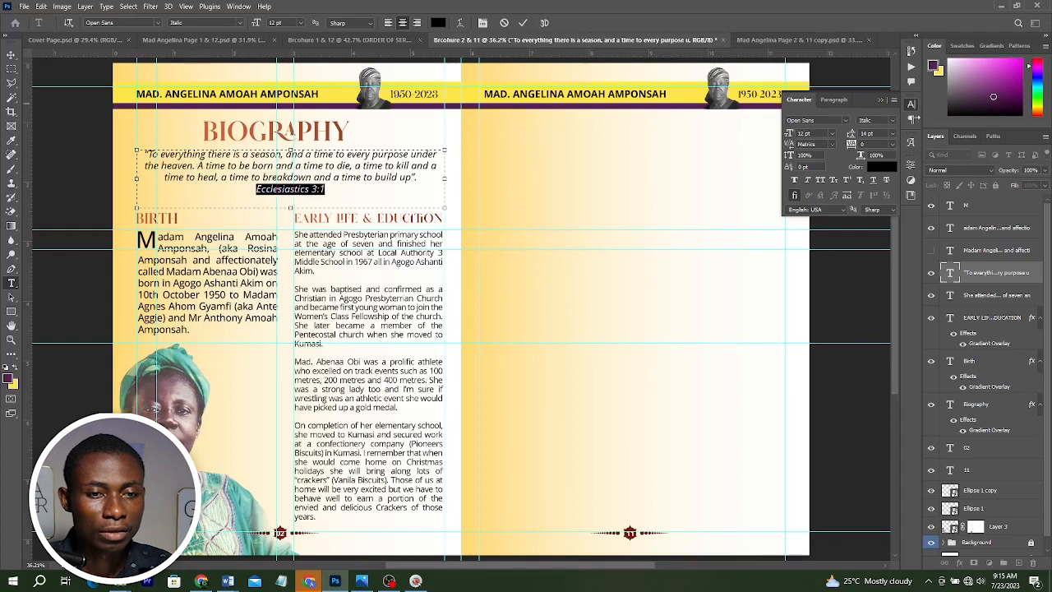
{"action": "left_click", "coordinate": [876, 120]}
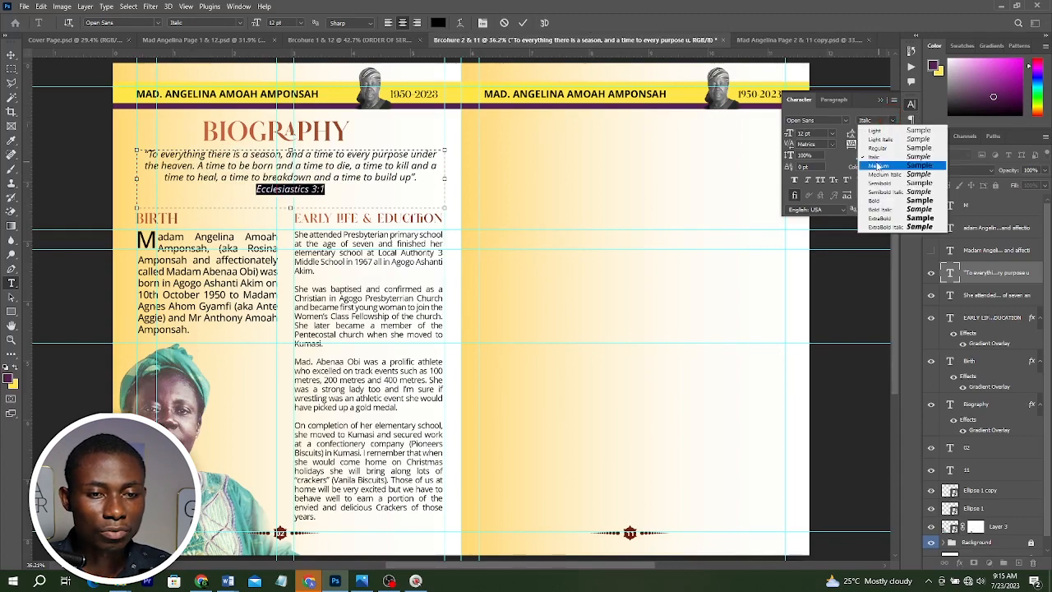
{"action": "left_click", "coordinate": [877, 174]}
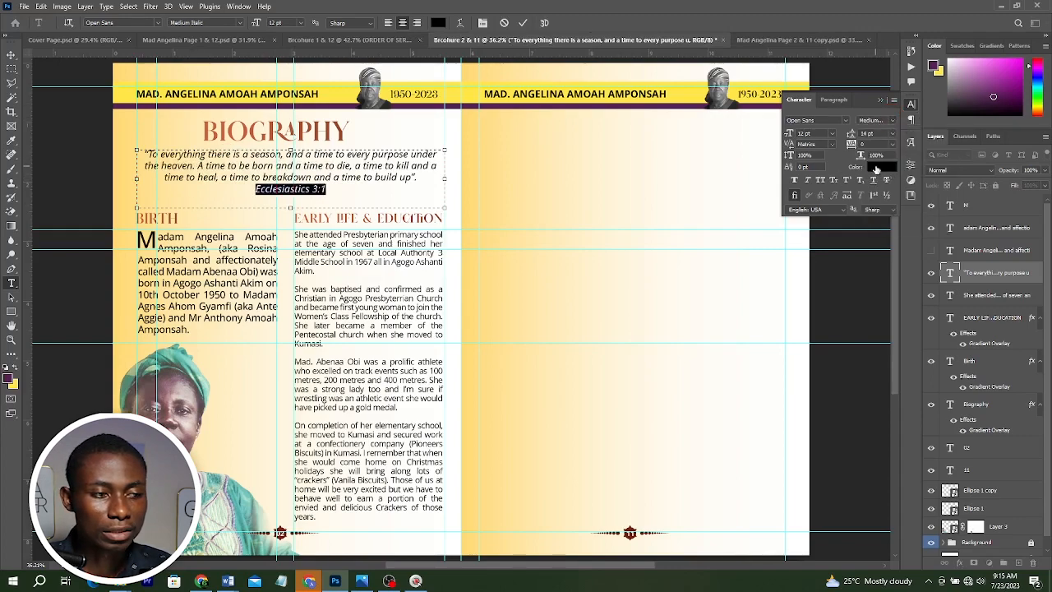
{"action": "left_click", "coordinate": [864, 154]}
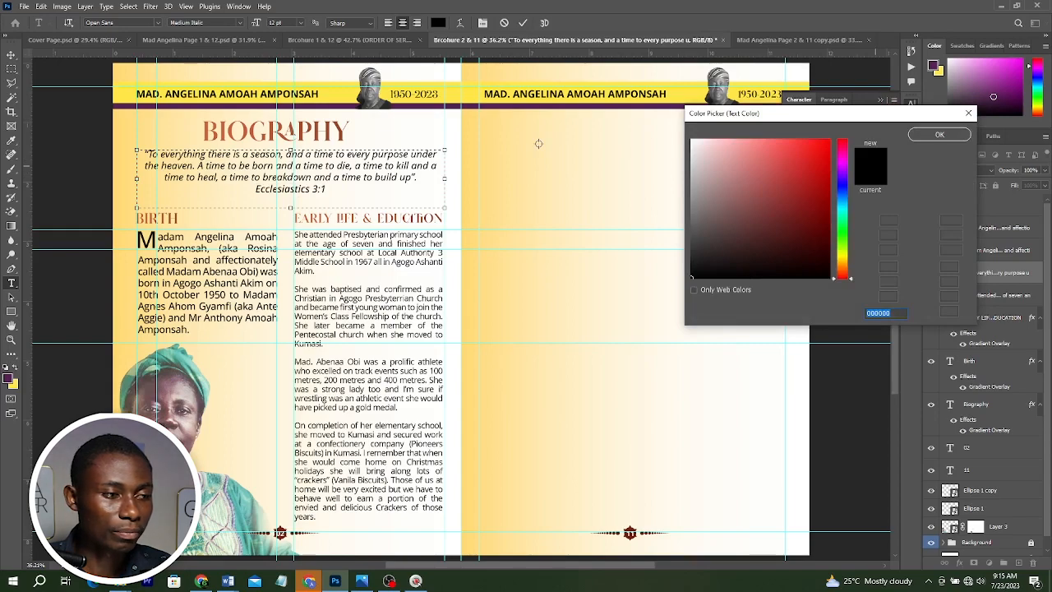
{"action": "left_click", "coordinate": [209, 129]}
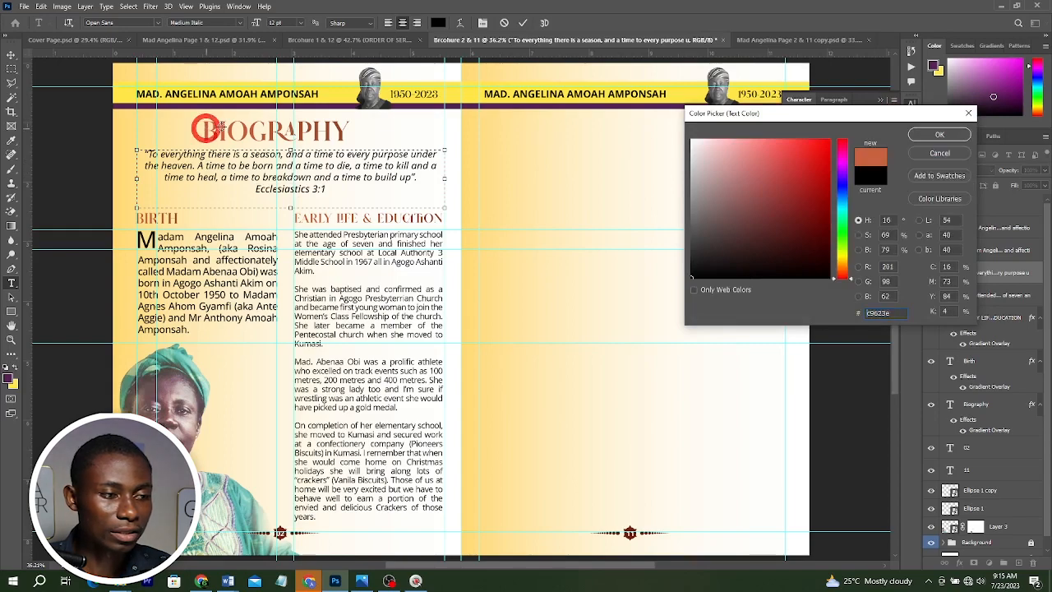
{"action": "left_click", "coordinate": [938, 134]}
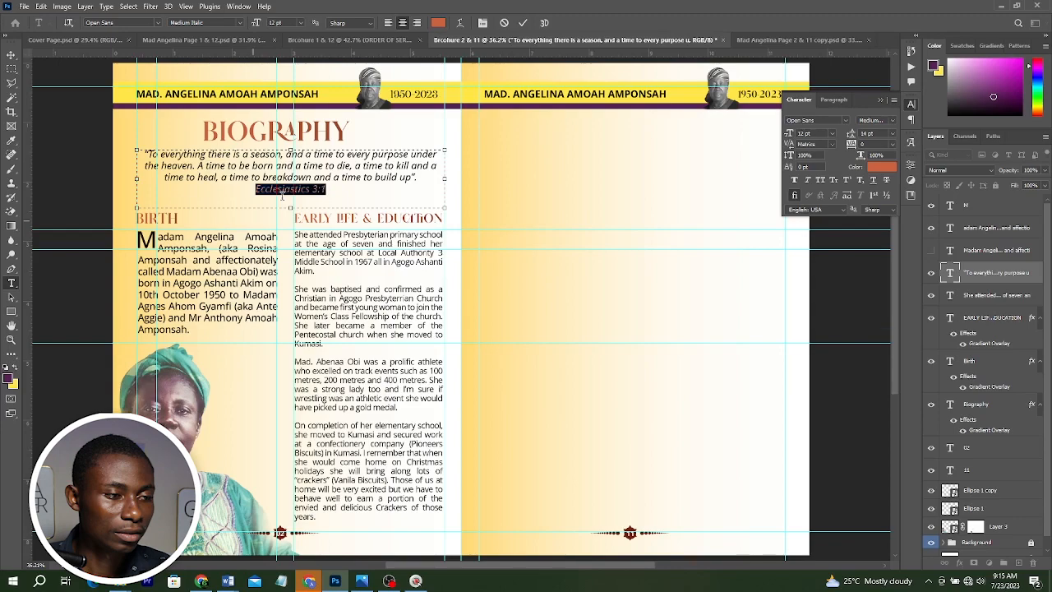
Shorten the quote's text frame to fit the text and leave text editing.
{"action": "left_click_drag", "start_coordinate": [290, 207], "coordinate": [290, 198]}
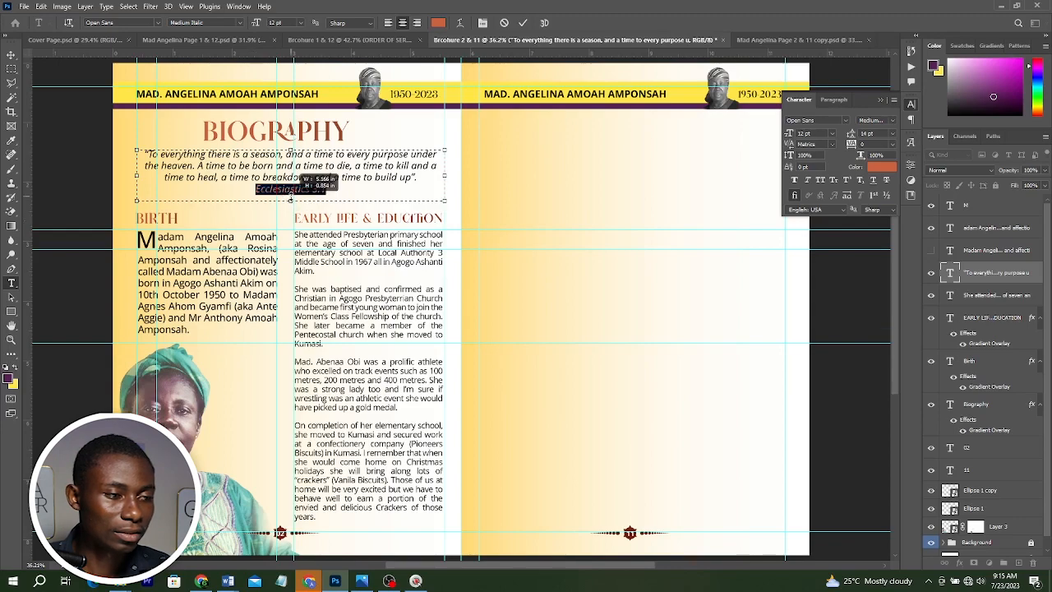
{"action": "key", "text": "ctrl+a"}
{"action": "key", "text": "ctrl+h"}
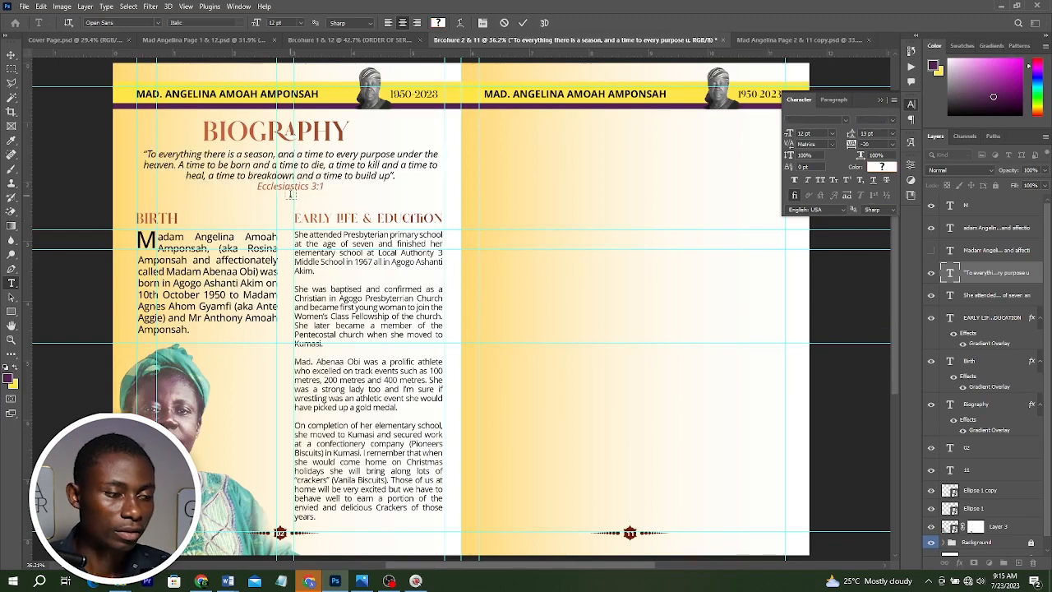
{"action": "left_click", "coordinate": [10, 58]}
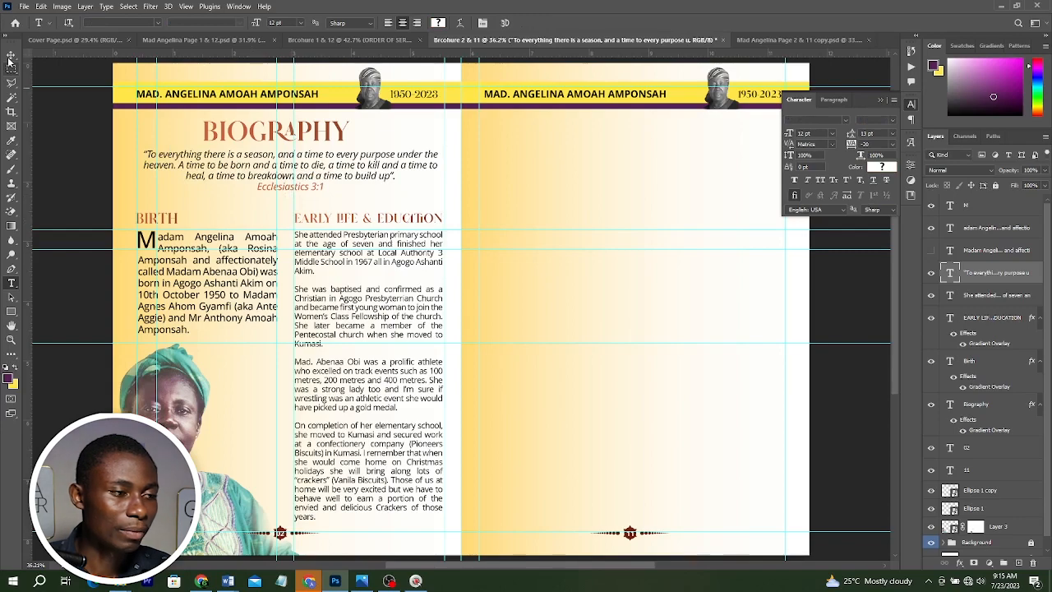
Move the Birth and Early Life sections upward, closer to the Ecclesiastes quote.
{"action": "left_click", "coordinate": [212, 264]}
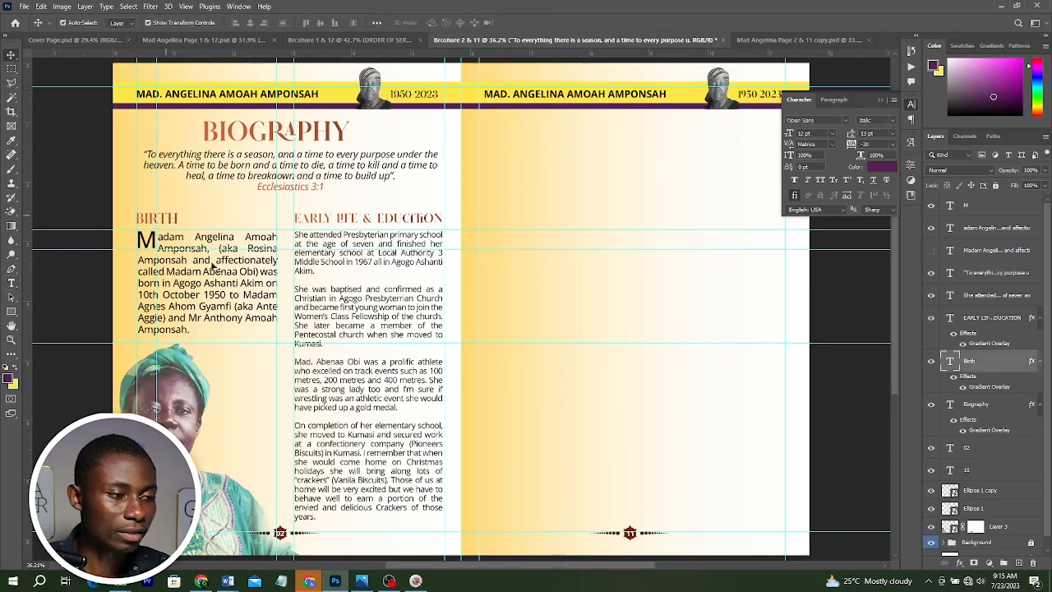
{"action": "left_click", "coordinate": [364, 268], "text": "shift"}
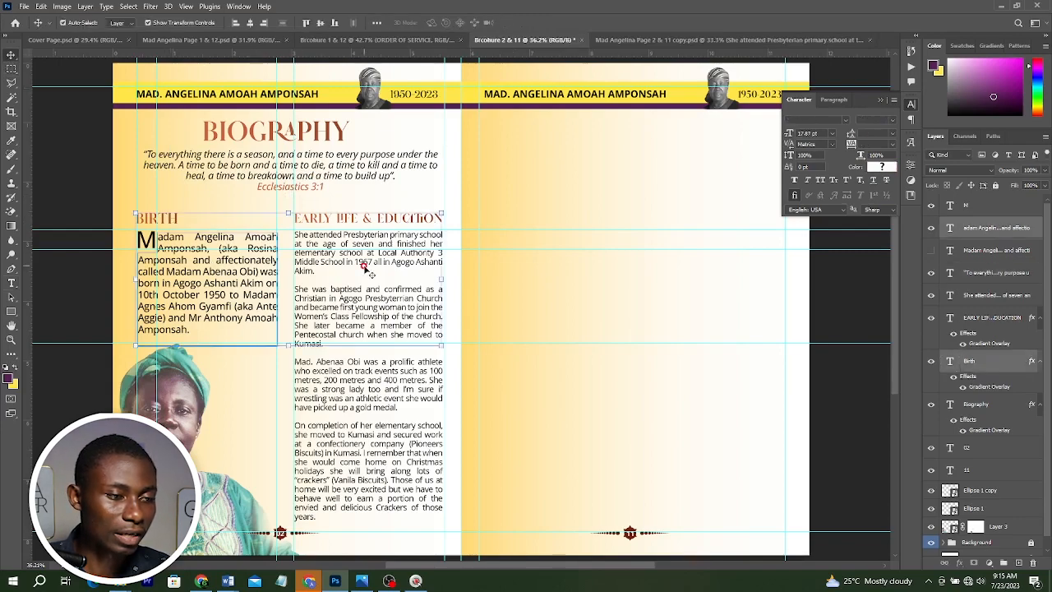
{"action": "left_click_drag", "start_coordinate": [363, 268], "coordinate": [366, 249]}
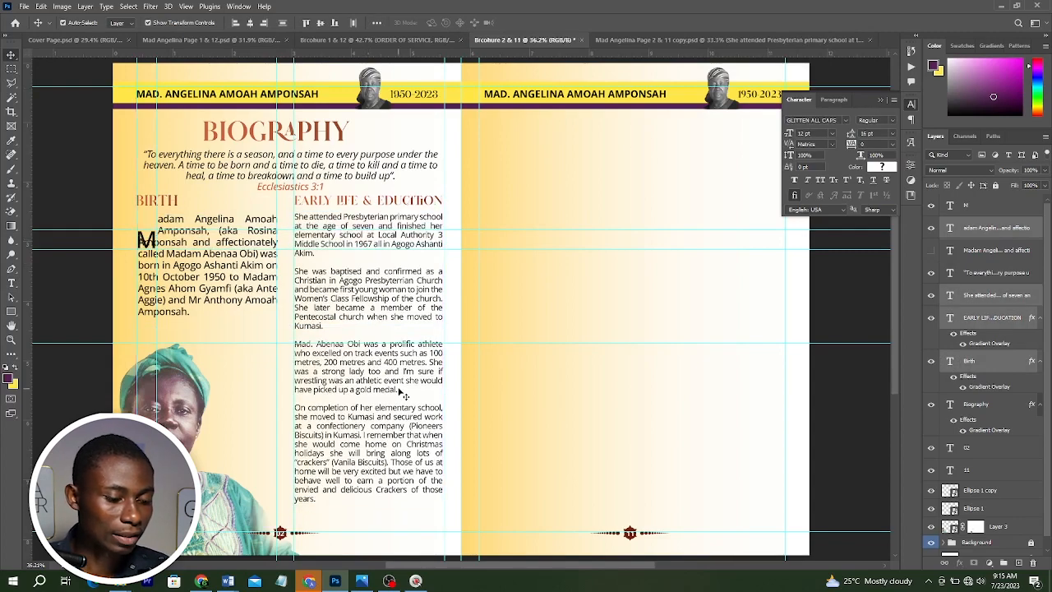
Set the Early Life body text to 11 pt.
{"action": "left_click", "coordinate": [399, 391]}
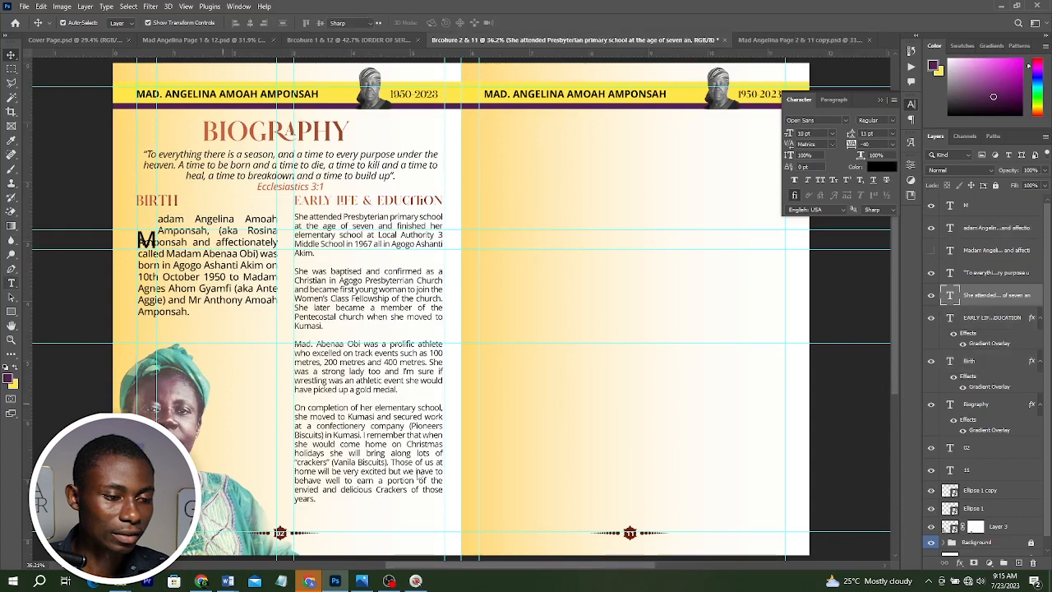
{"action": "double_click", "coordinate": [389, 439]}
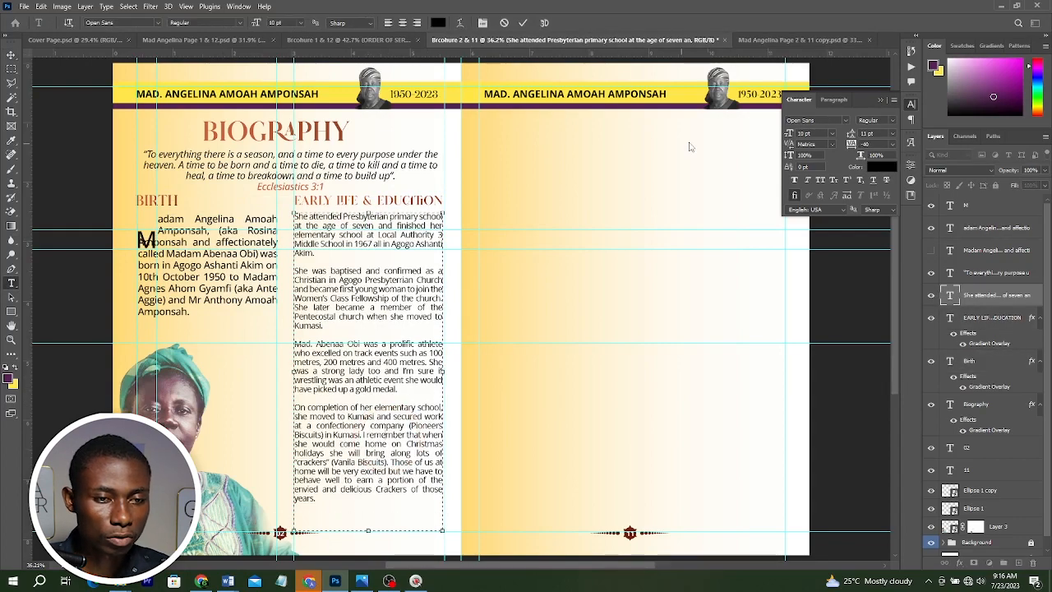
{"action": "key", "text": "ctrl+a"}
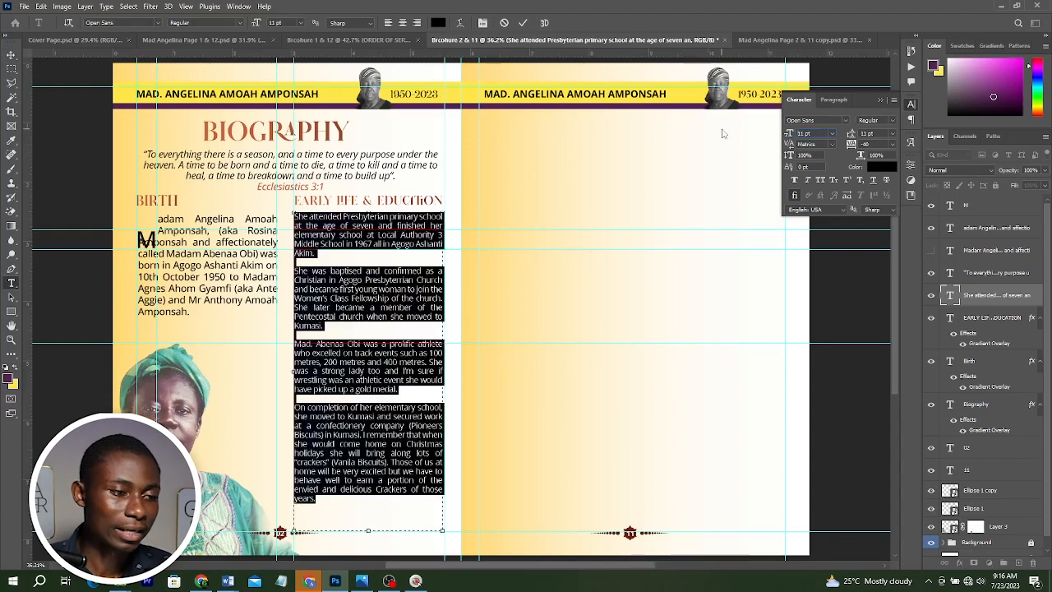
{"action": "left_click", "coordinate": [514, 296]}
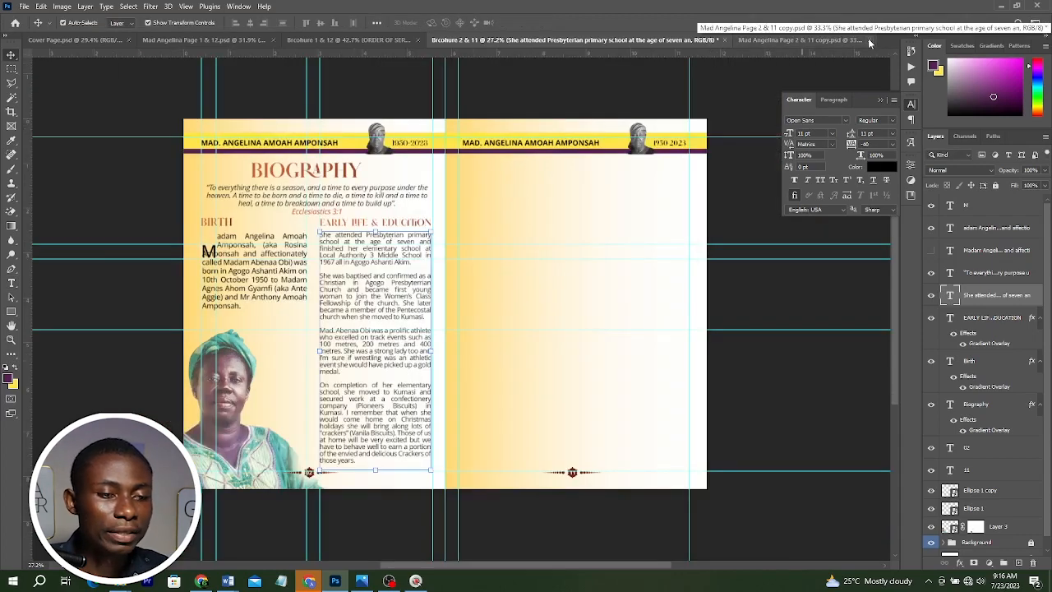
Duplicate the document as a new file named "Brcoure 3 & 10".
{"action": "left_click", "coordinate": [869, 40]}
{"action": "left_click", "coordinate": [60, 6]}
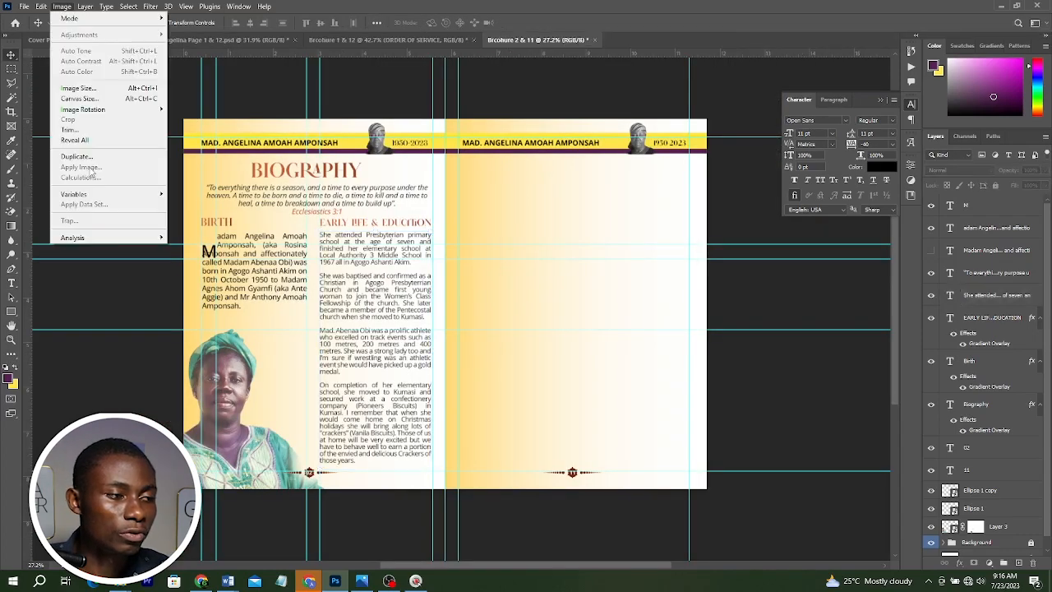
{"action": "left_click", "coordinate": [91, 159]}
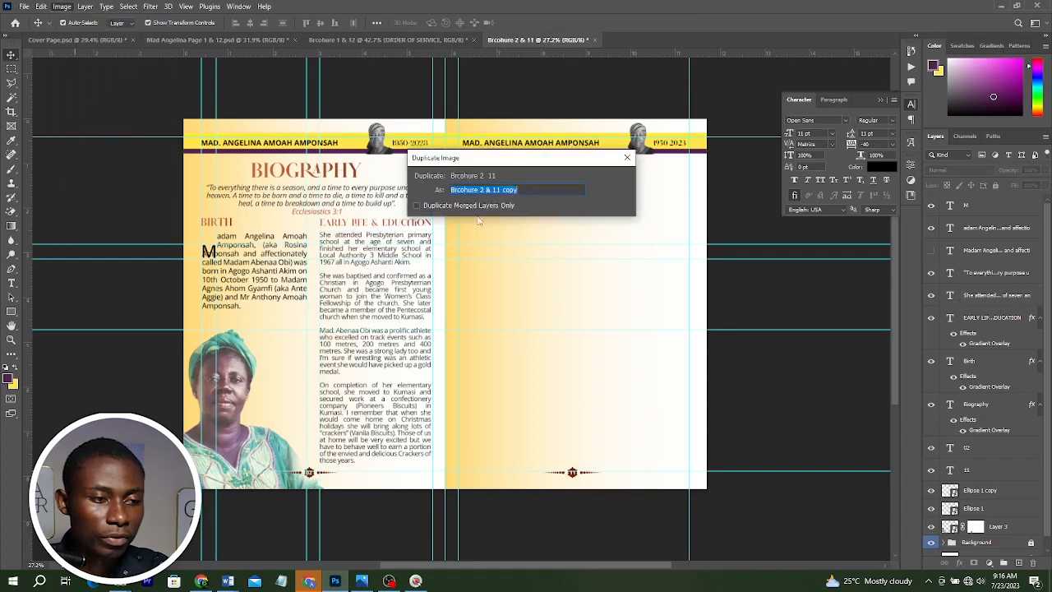
{"action": "left_click", "coordinate": [484, 189]}
{"action": "key", "text": "BackSpace"}
{"action": "type", "text": "3"}
{"action": "left_click_drag", "start_coordinate": [497, 189], "coordinate": [557, 189]}
{"action": "type", "text": "0"}
{"action": "left_click", "coordinate": [609, 178]}
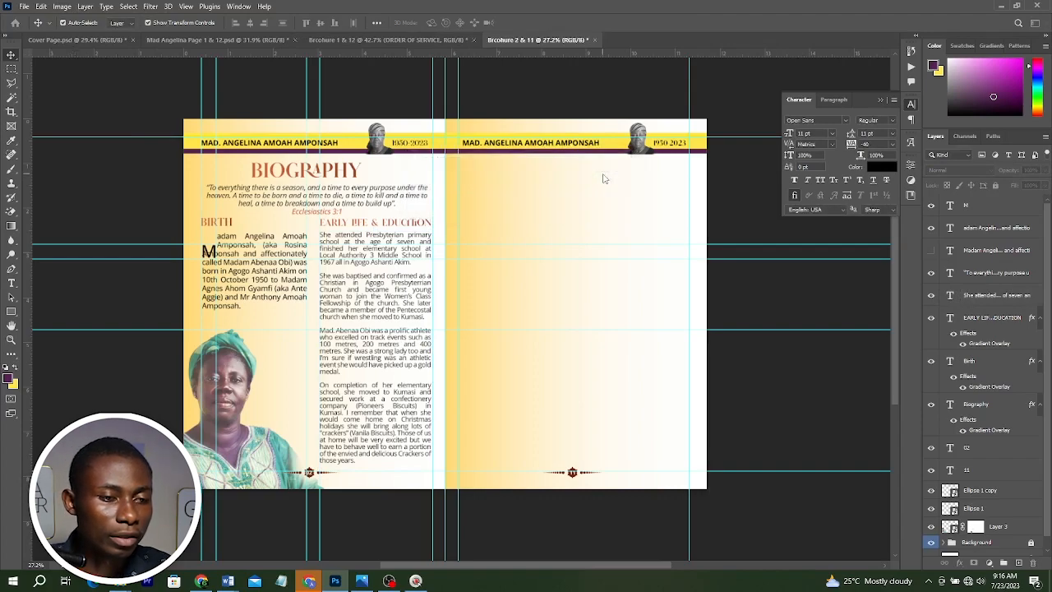
Renumber the spread's page numbers as 10 on the left and 03 on the right.
{"action": "scroll", "coordinate": [610, 433], "scroll_direction": "up", "scroll_amount": 4}
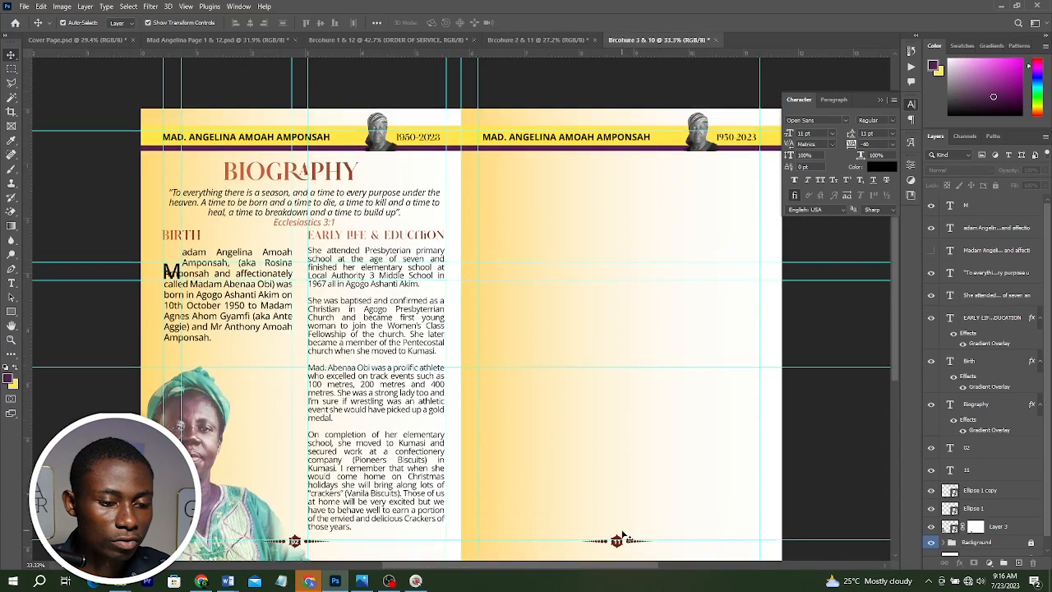
{"action": "scroll", "coordinate": [600, 460], "scroll_direction": "down", "scroll_amount": 5}
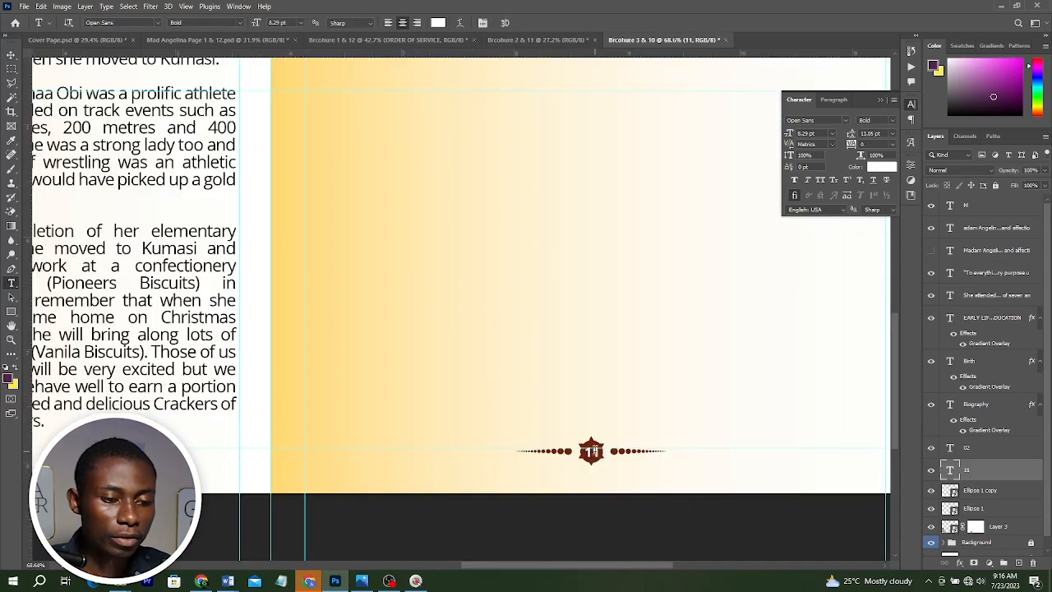
{"action": "double_click", "coordinate": [595, 450]}
{"action": "type", "text": "03"}
{"action": "scroll", "coordinate": [592, 448], "scroll_direction": "down", "scroll_amount": 3}
{"action": "left_click_drag", "start_coordinate": [258, 322], "coordinate": [757, 380]}
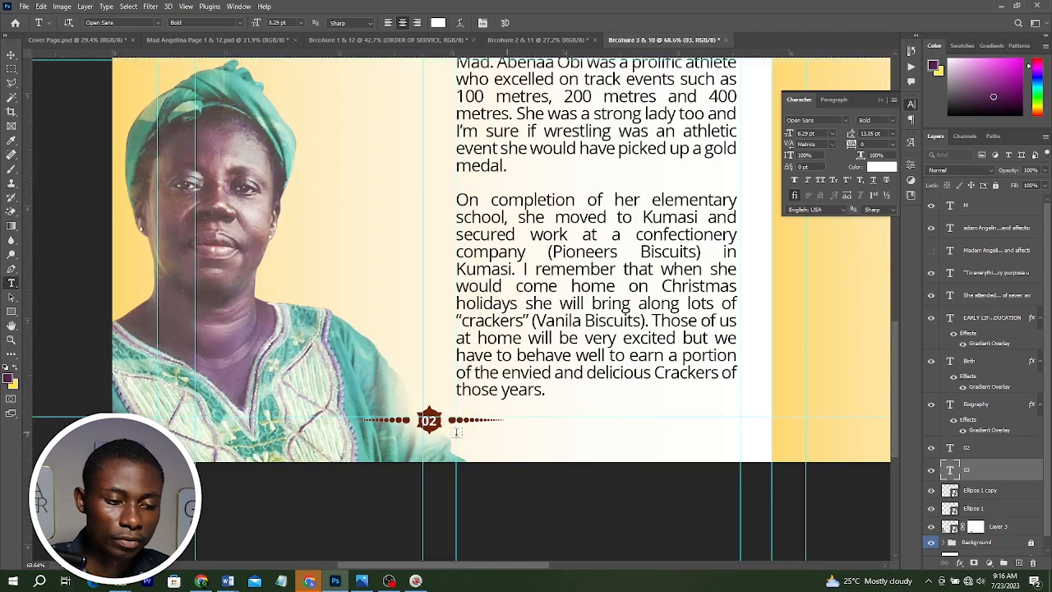
{"action": "double_click", "coordinate": [428, 420]}
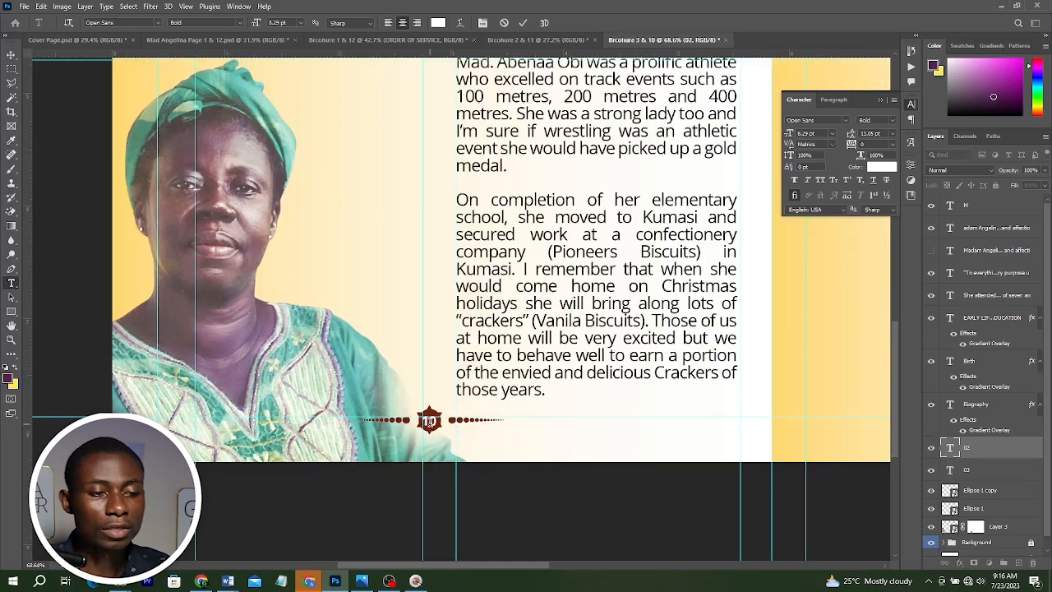
{"action": "key", "text": "ctrl+Return"}
{"action": "key", "text": "ctrl+0"}
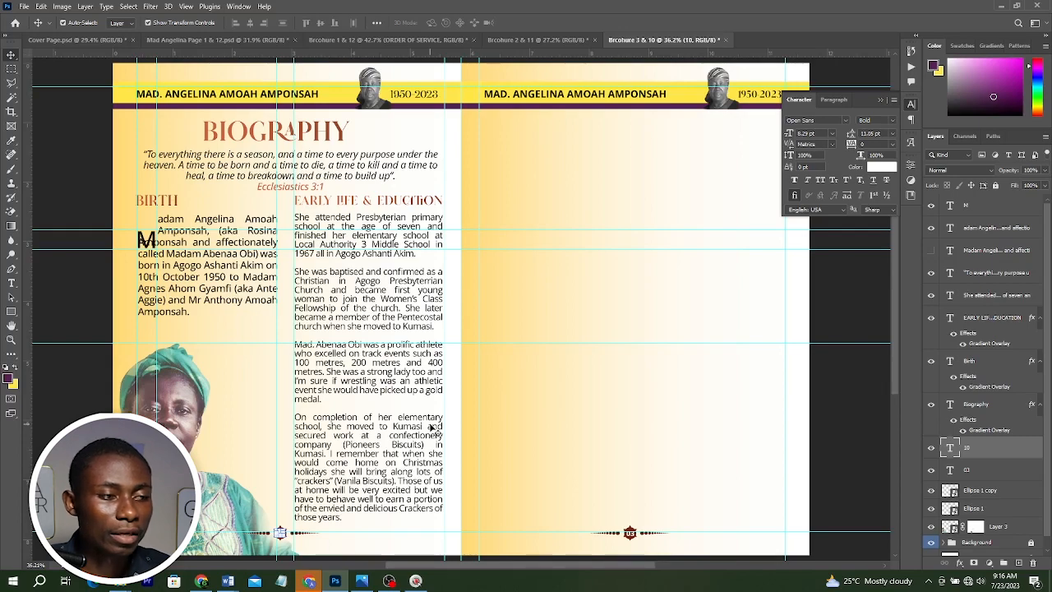
Delete the BIOGRAPHY heading and the Ecclesiastes quote.
{"action": "left_click", "coordinate": [235, 134]}
{"action": "left_click", "coordinate": [261, 171], "text": "shift"}
{"action": "key", "text": "Delete"}
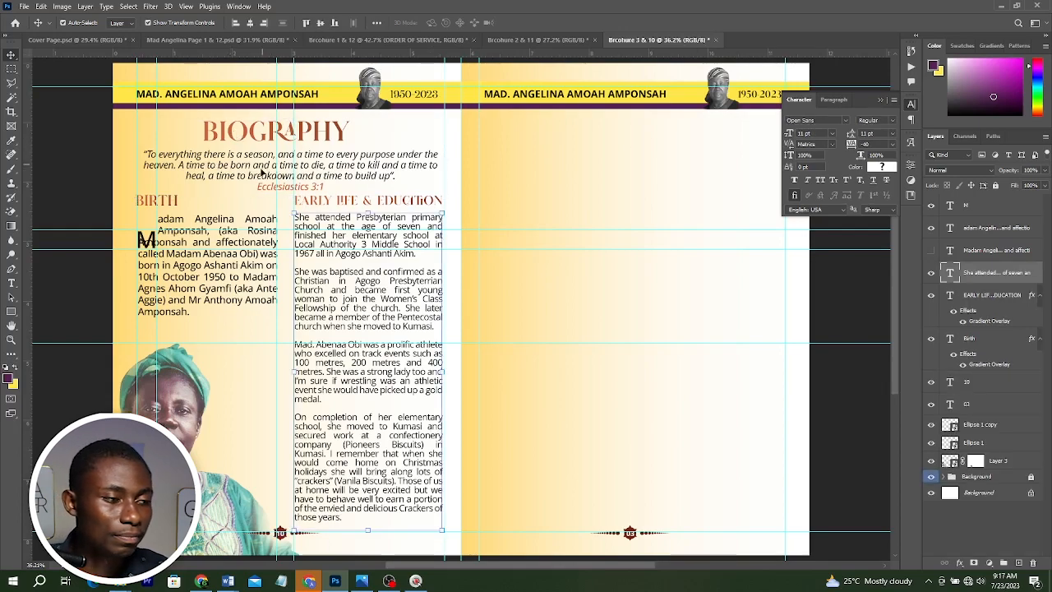
Move the Birth and Early Life headings and texts together onto the right-hand page.
{"action": "left_click", "coordinate": [174, 203]}
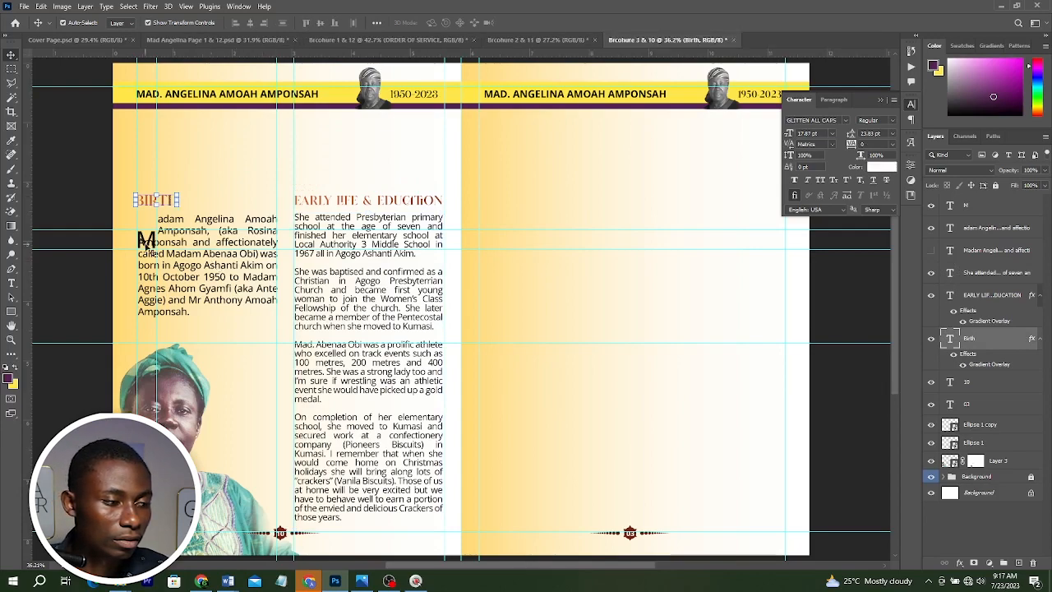
{"action": "left_click", "coordinate": [148, 242], "text": "shift"}
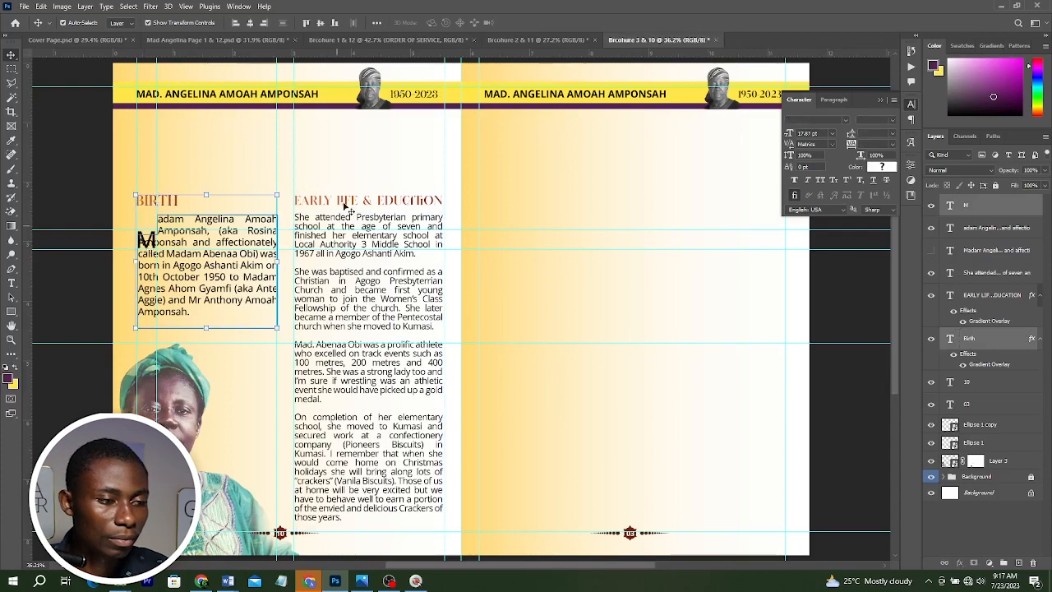
{"action": "left_click", "coordinate": [345, 204], "text": "shift"}
{"action": "left_click", "coordinate": [362, 388], "text": "shift"}
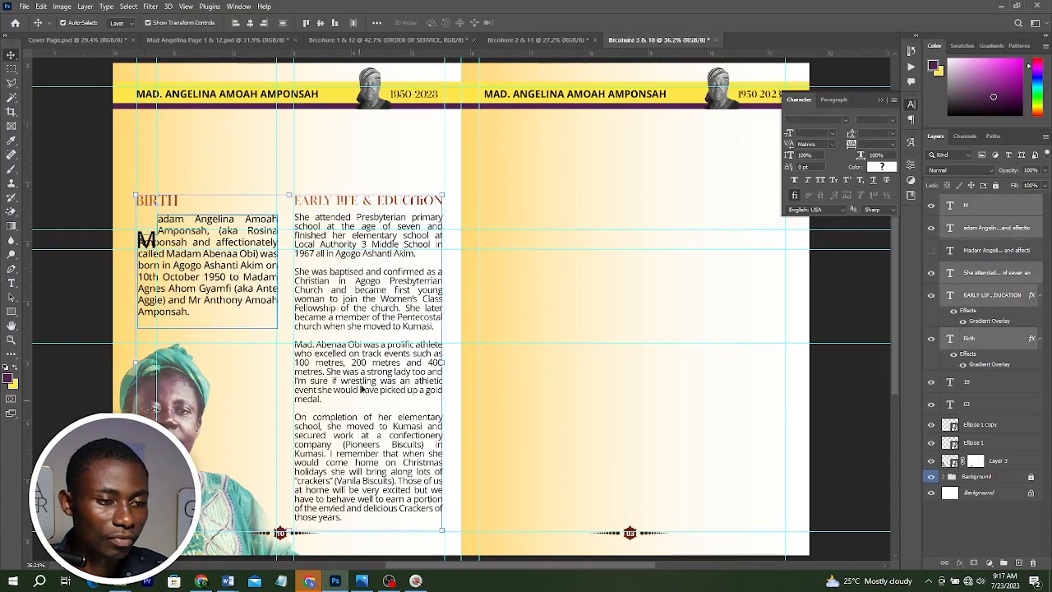
{"action": "left_click_drag", "start_coordinate": [364, 301], "coordinate": [709, 222]}
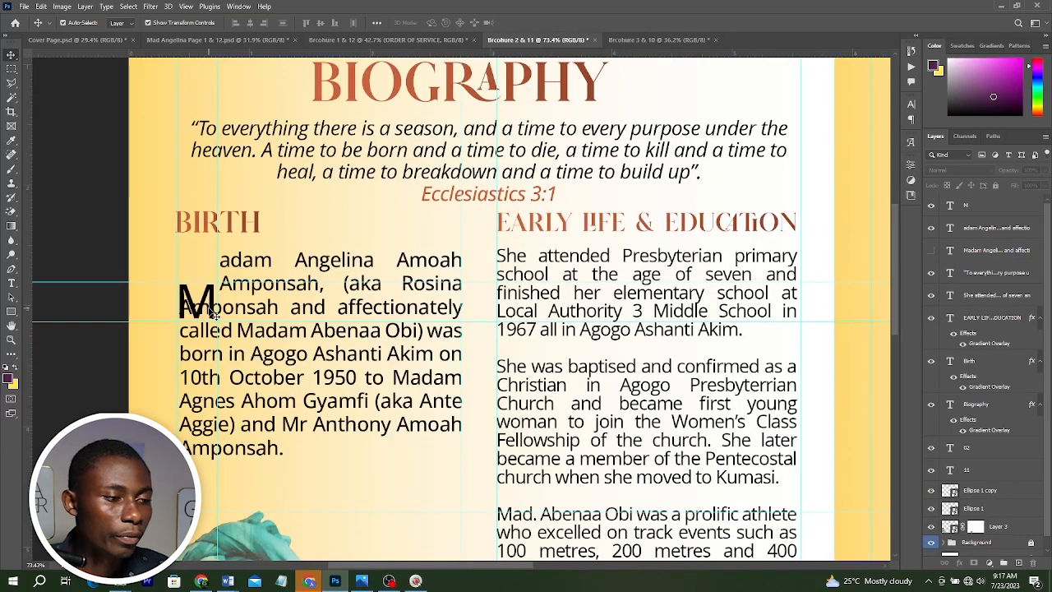
Nudge the drop-cap M up to align with the Birth paragraph's first line.
{"action": "left_click_drag", "start_coordinate": [212, 312], "coordinate": [212, 262]}
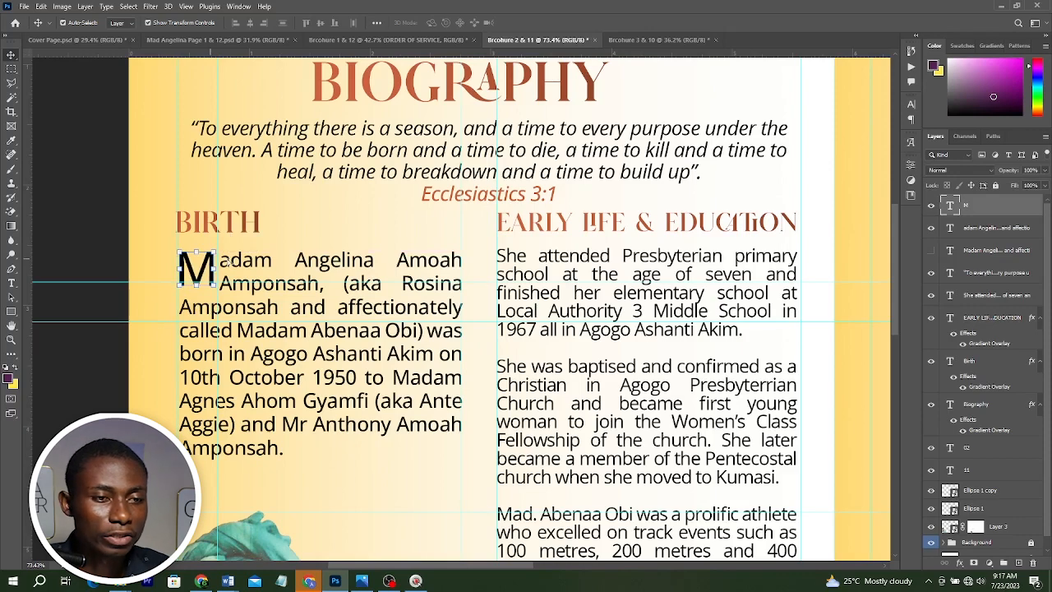
{"action": "key", "text": "ctrl+0"}
{"action": "left_click", "coordinate": [670, 40]}
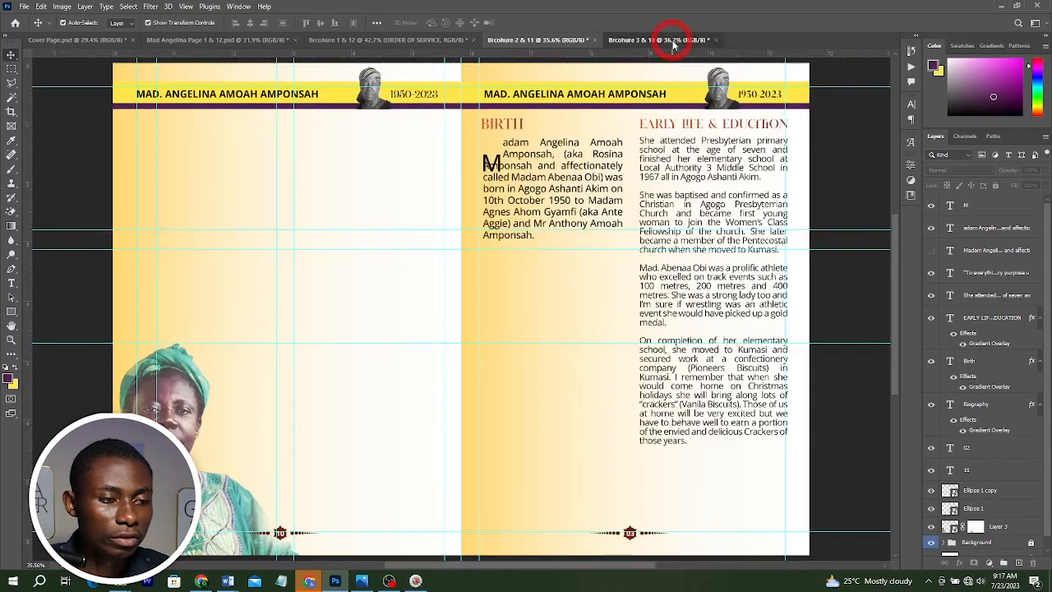
{"action": "left_click_drag", "start_coordinate": [498, 163], "coordinate": [498, 152]}
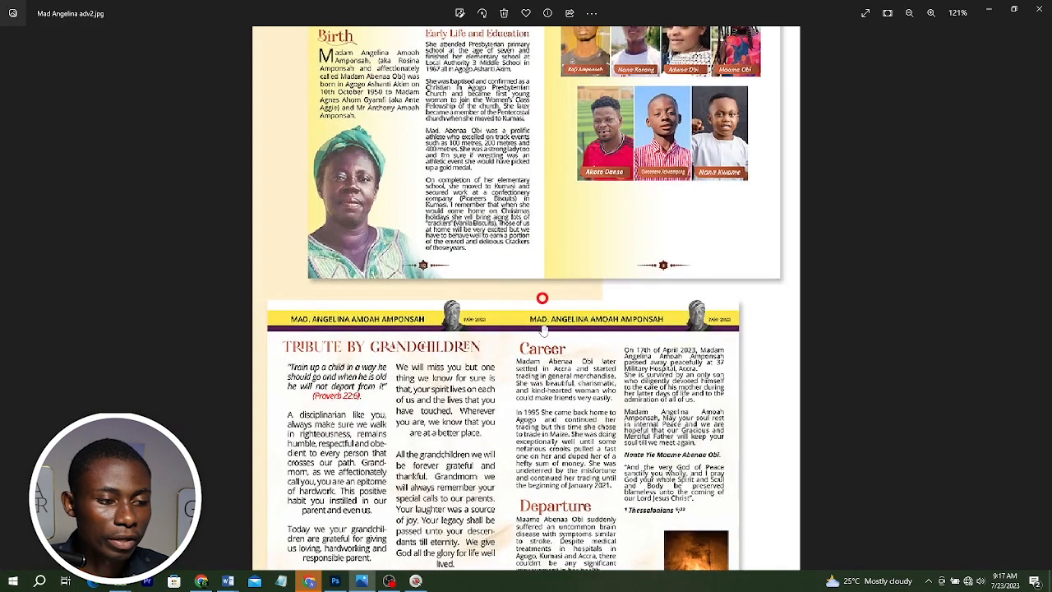
Check the reference layout, then rename the BIRTH heading to CAREER.
{"action": "key", "text": "alt+Tab"}
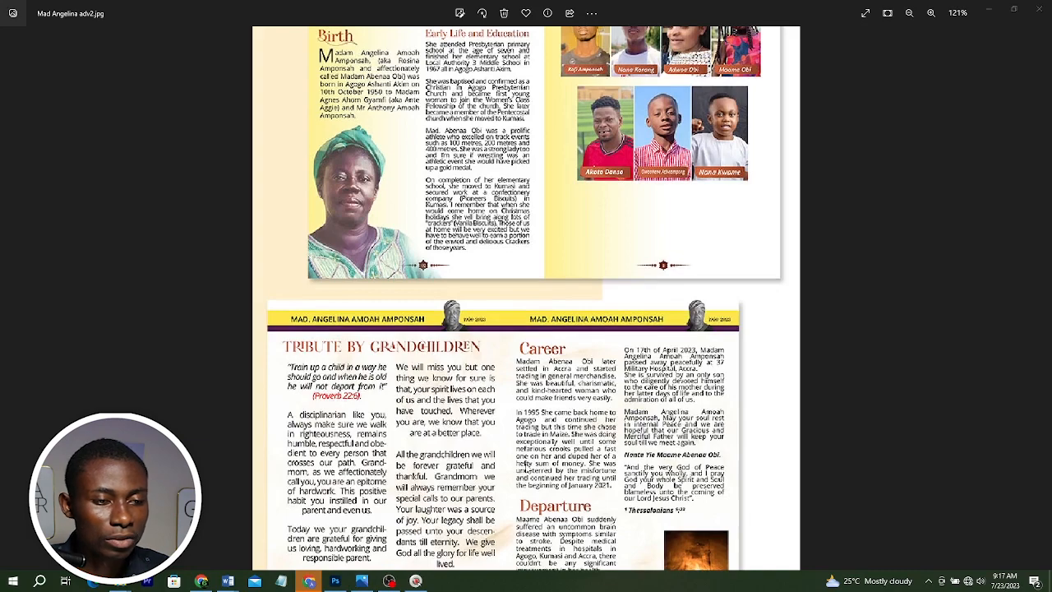
{"action": "scroll", "coordinate": [548, 165], "scroll_direction": "down", "scroll_amount": 3}
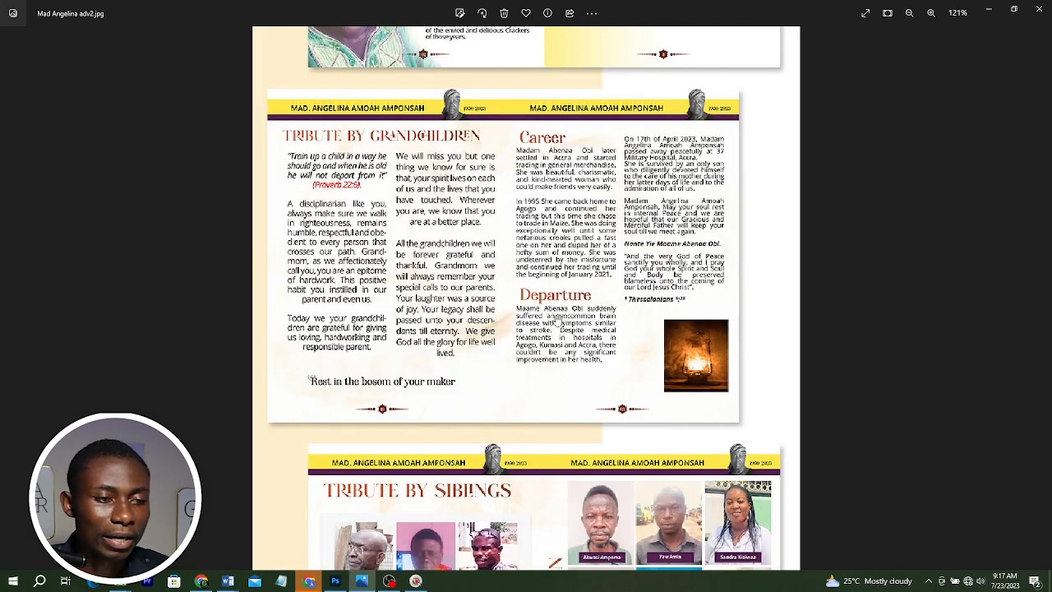
{"action": "left_click", "coordinate": [334, 581]}
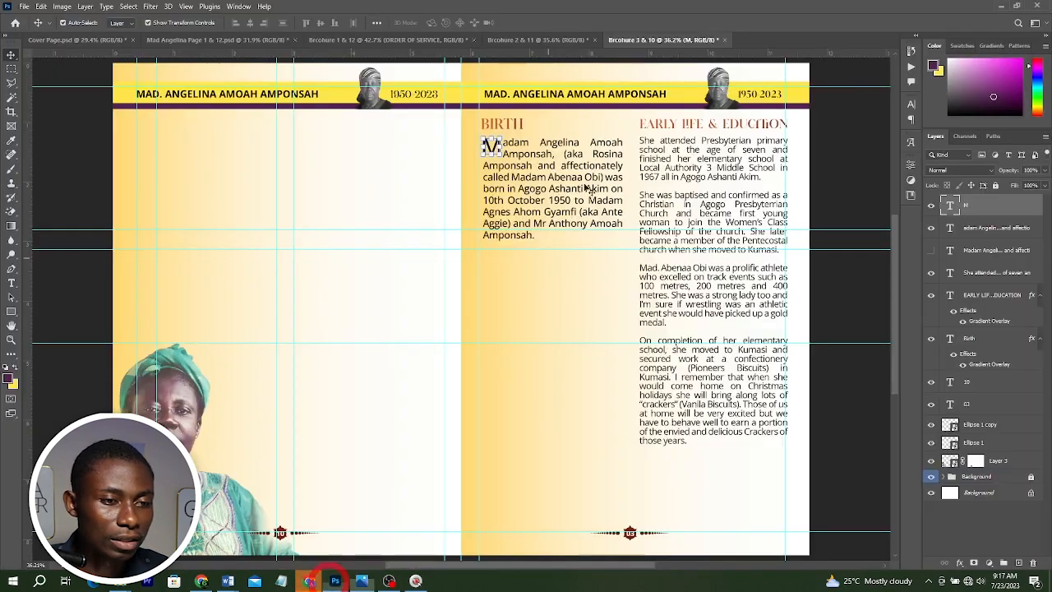
{"action": "left_click", "coordinate": [515, 125]}
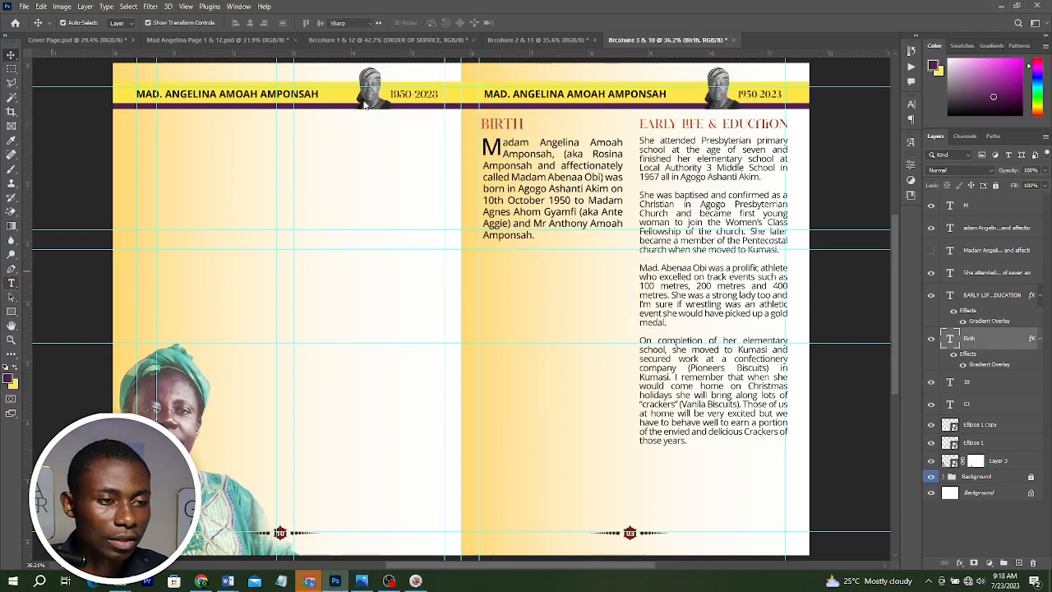
{"action": "key", "text": "t"}
{"action": "left_click", "coordinate": [502, 123]}
{"action": "double_click", "coordinate": [502, 124]}
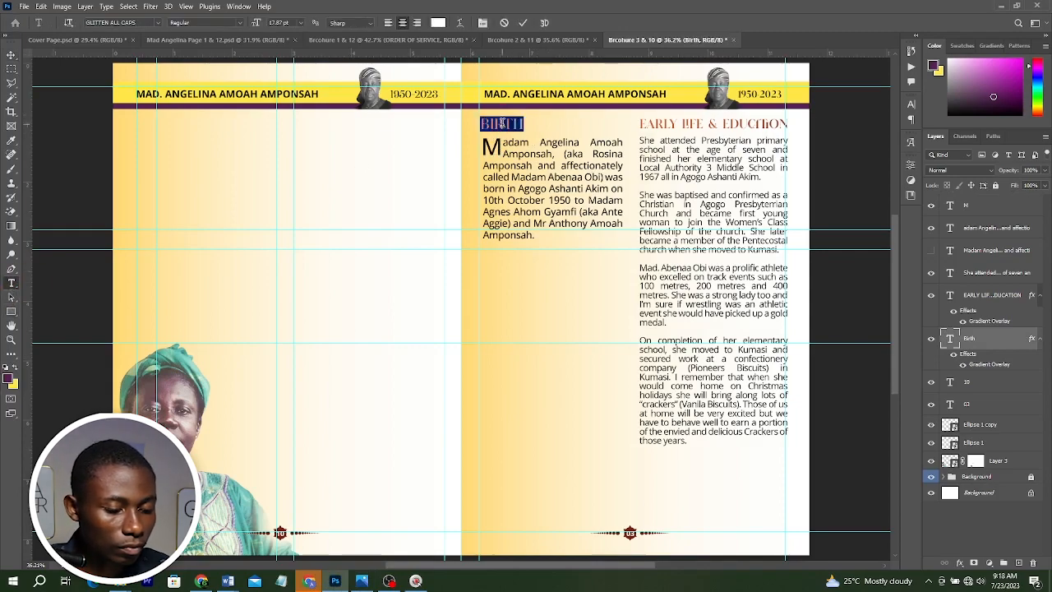
{"action": "type", "text": "BIR"}
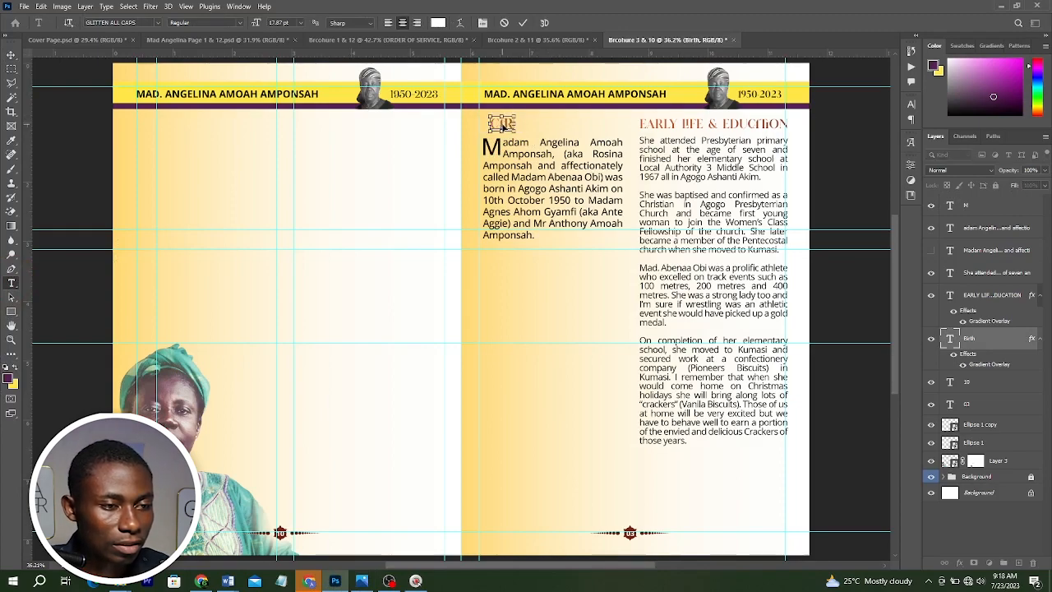
{"action": "type", "text": "EER"}
{"action": "key", "text": "ctrl+Return"}
Delete the Birth paragraph and its drop-cap M.
{"action": "key", "text": "v"}
{"action": "left_click", "coordinate": [557, 183]}
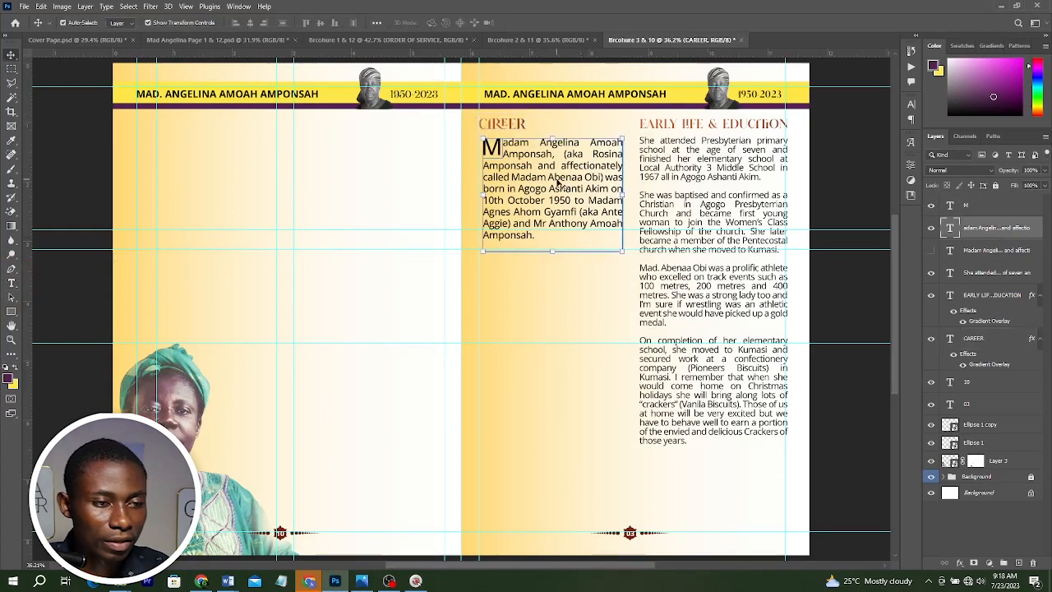
{"action": "key", "text": "Delete"}
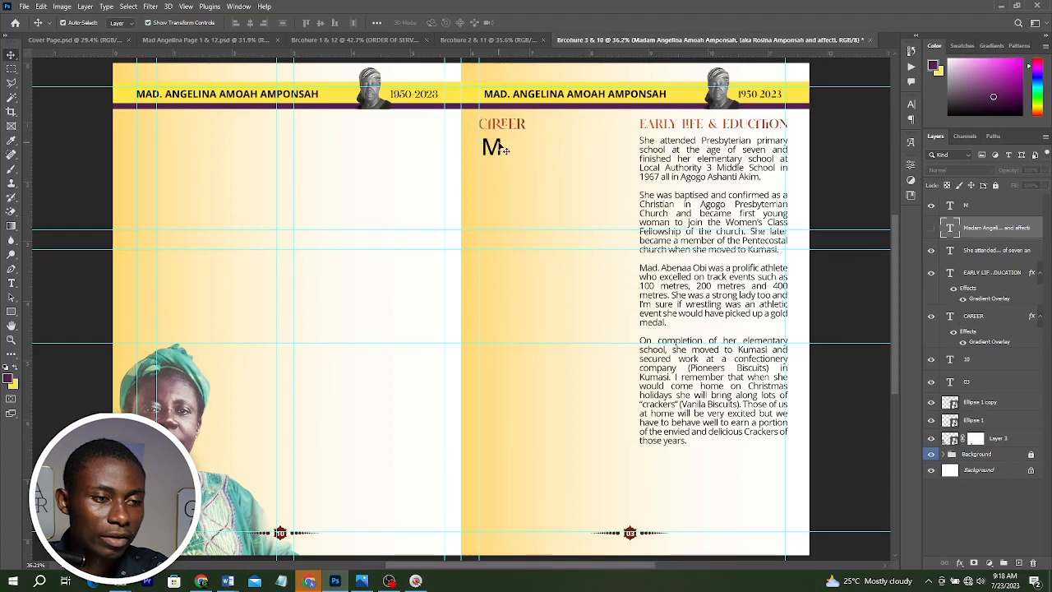
{"action": "key", "text": "Delete"}
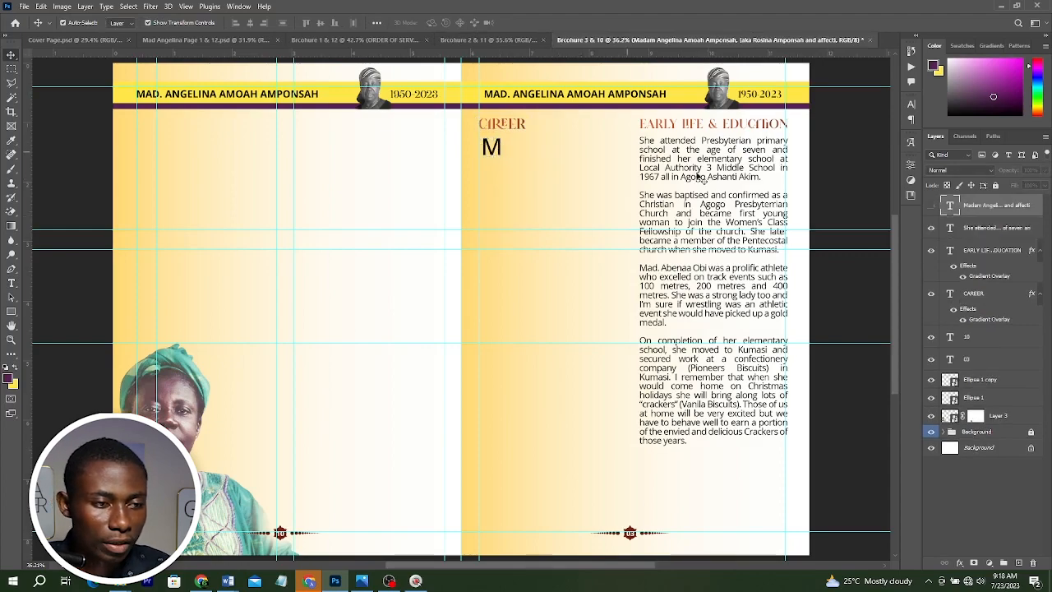
Copy the Early Life body text into the column under the CAREER heading.
{"action": "left_click_drag", "start_coordinate": [698, 175], "coordinate": [528, 161]}
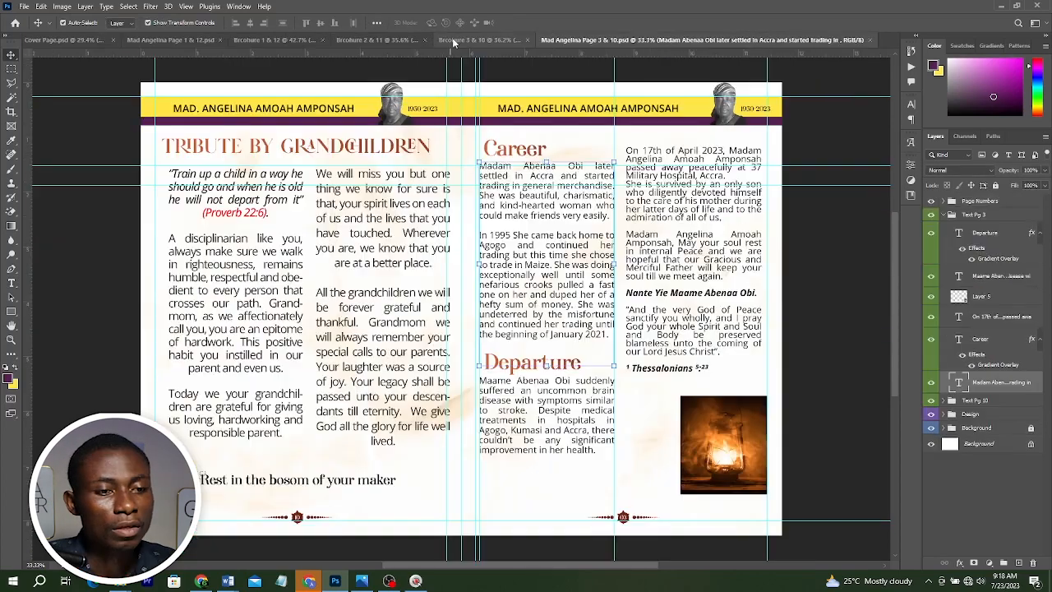
{"action": "left_click", "coordinate": [456, 41]}
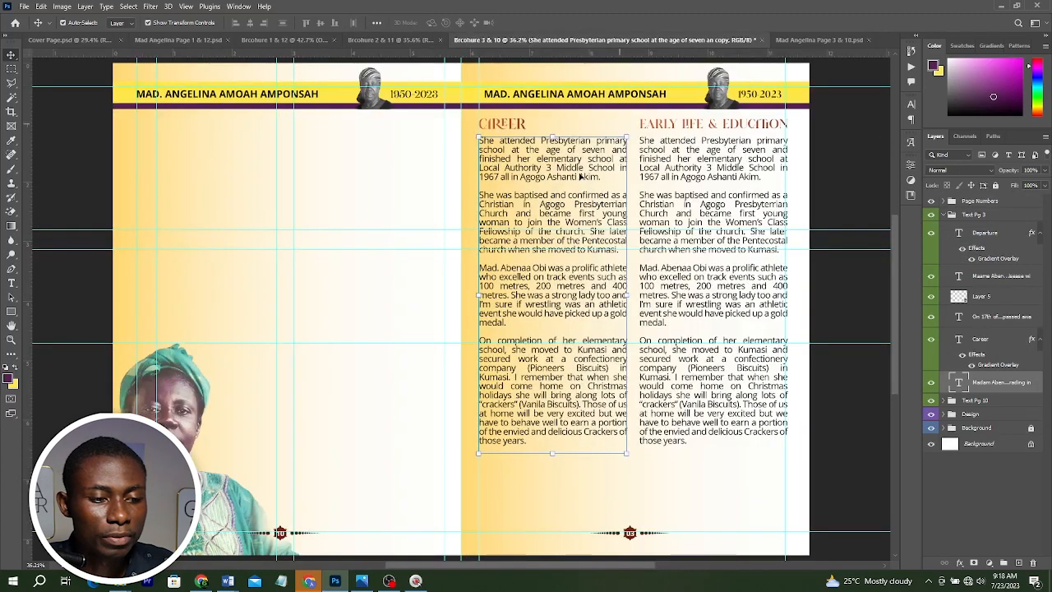
{"action": "left_click", "coordinate": [944, 453]}
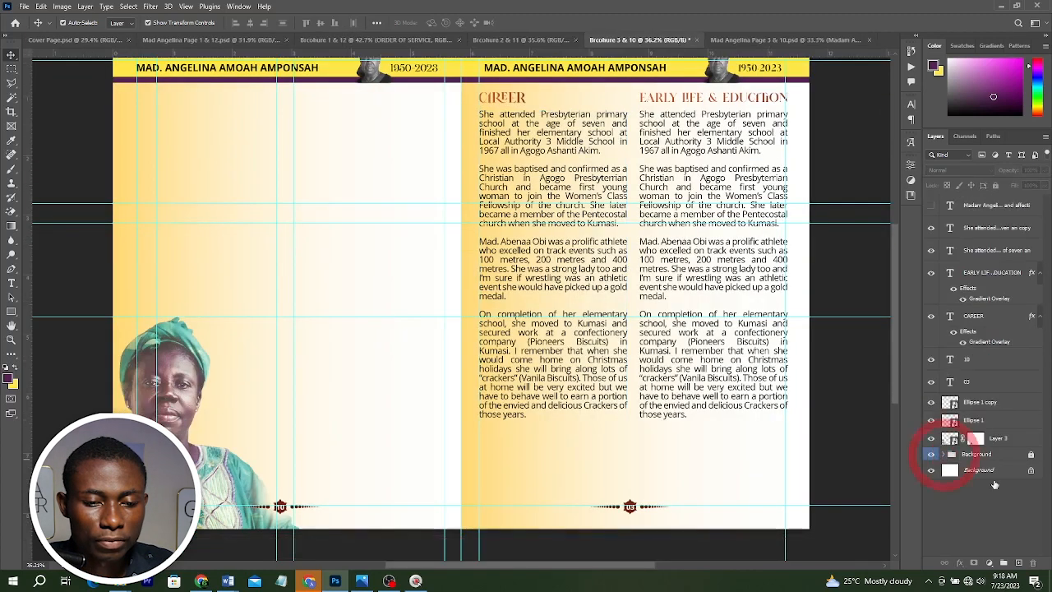
Rearrange the Background group's layers, showing the stock-photo texture layer and deleting Layer 1.
{"action": "scroll", "coordinate": [995, 487], "scroll_direction": "down", "scroll_amount": 3}
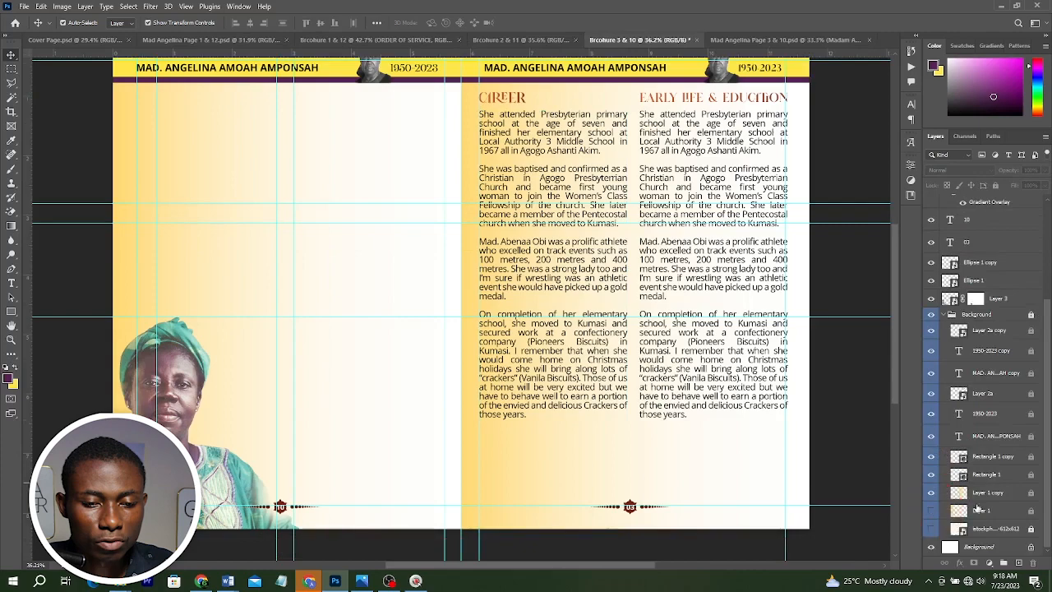
{"action": "left_click", "coordinate": [931, 492]}
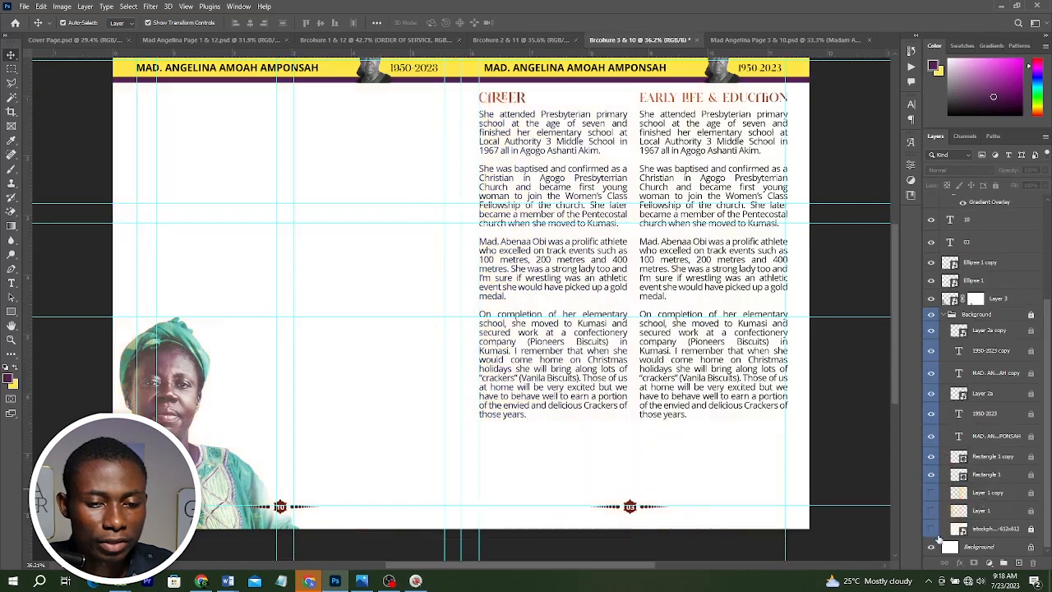
{"action": "left_click", "coordinate": [931, 528]}
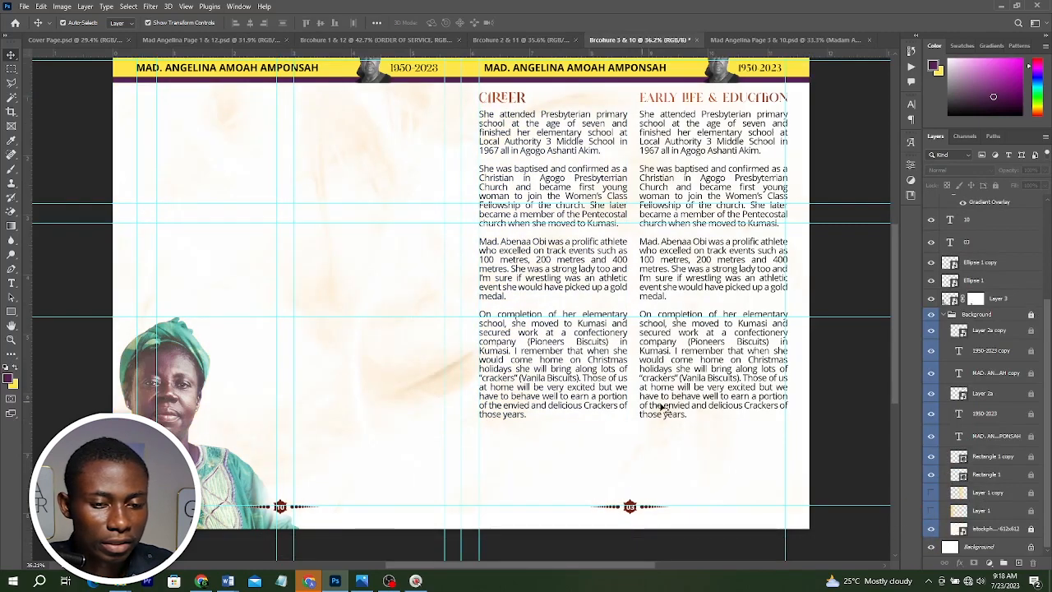
{"action": "left_click", "coordinate": [989, 493]}
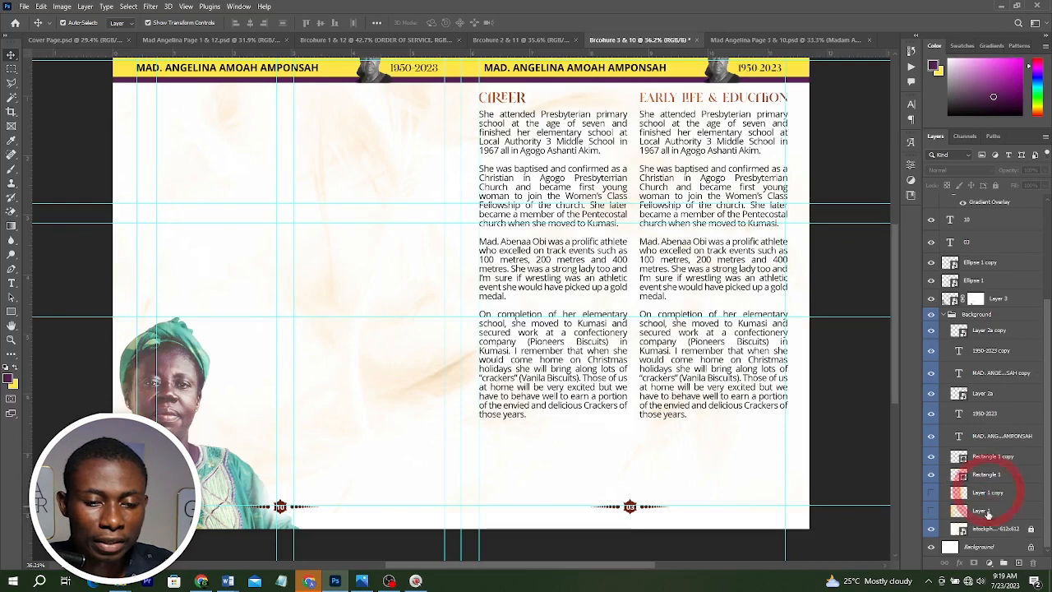
{"action": "left_click", "coordinate": [987, 512], "text": "shift"}
{"action": "key", "text": "Delete"}
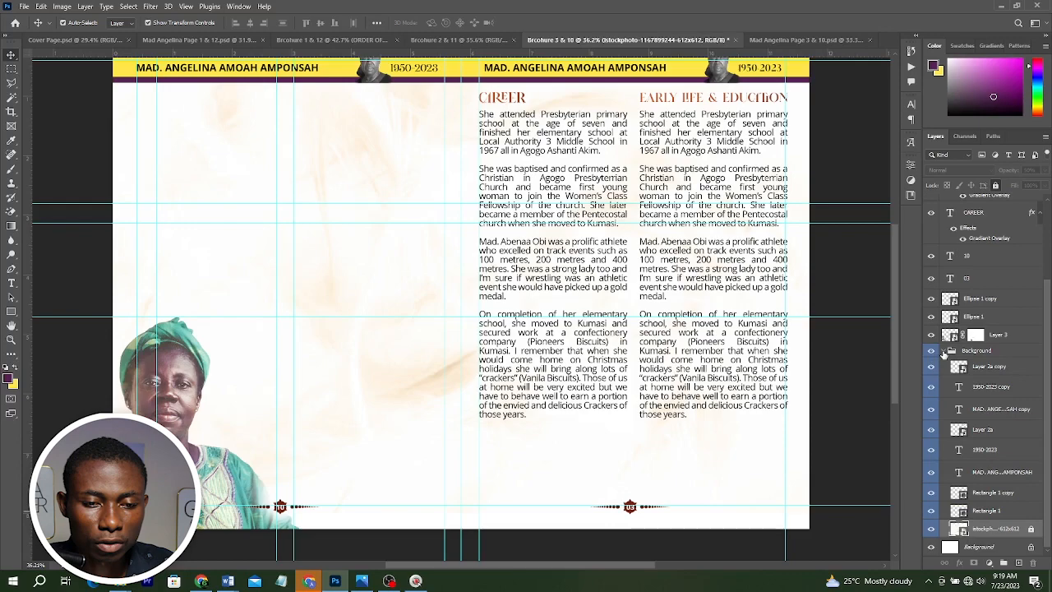
Collapse the Background layer group and lock it.
{"action": "left_click", "coordinate": [973, 350]}
{"action": "left_click", "coordinate": [944, 350]}
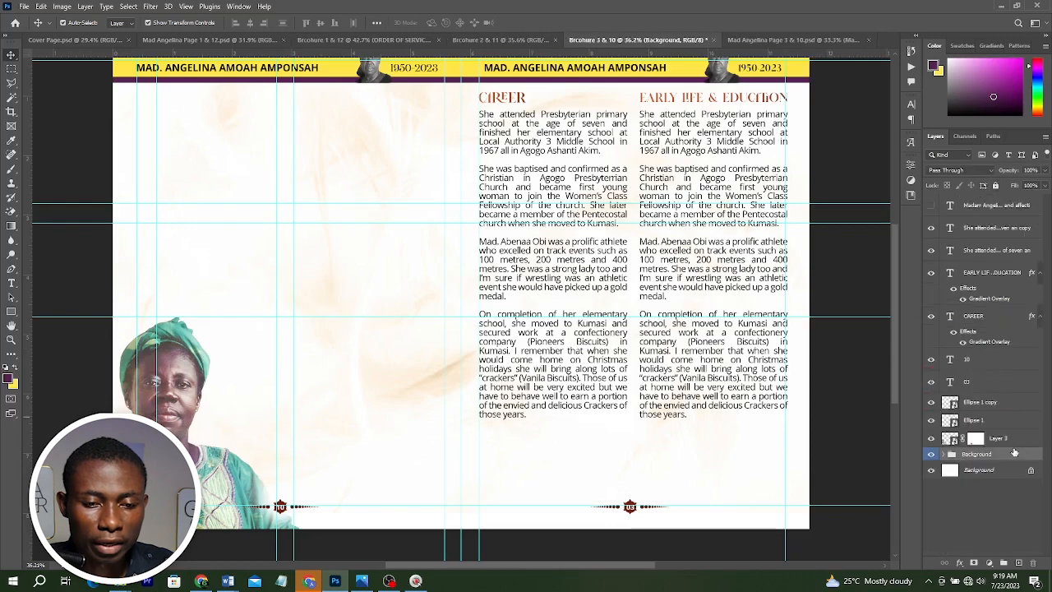
{"action": "left_click", "coordinate": [995, 185]}
{"action": "scroll", "coordinate": [739, 206], "scroll_direction": "up", "scroll_amount": 1}
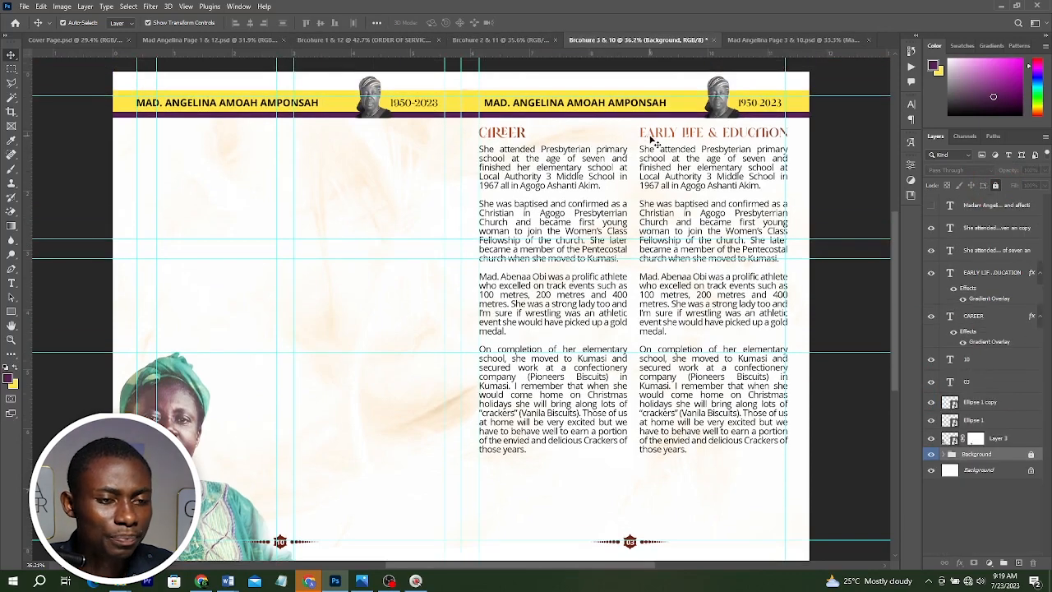
Delete the Early Life & Education heading and replace the Career column's text with the pasted Career paragraphs.
{"action": "left_click", "coordinate": [680, 139]}
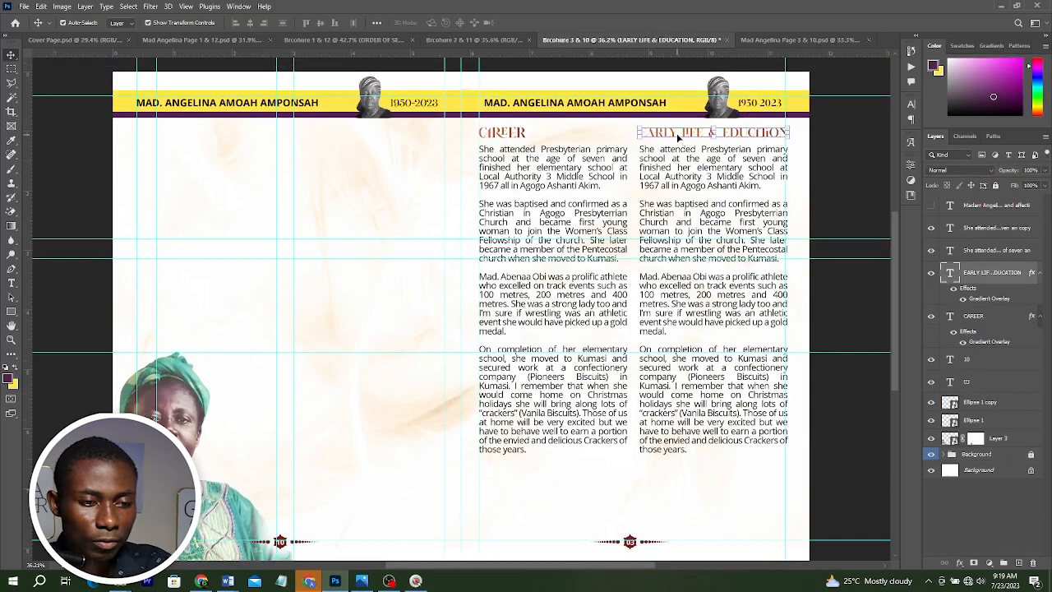
{"action": "key", "text": "Delete"}
{"action": "left_click", "coordinate": [536, 191]}
{"action": "double_click", "coordinate": [516, 144]}
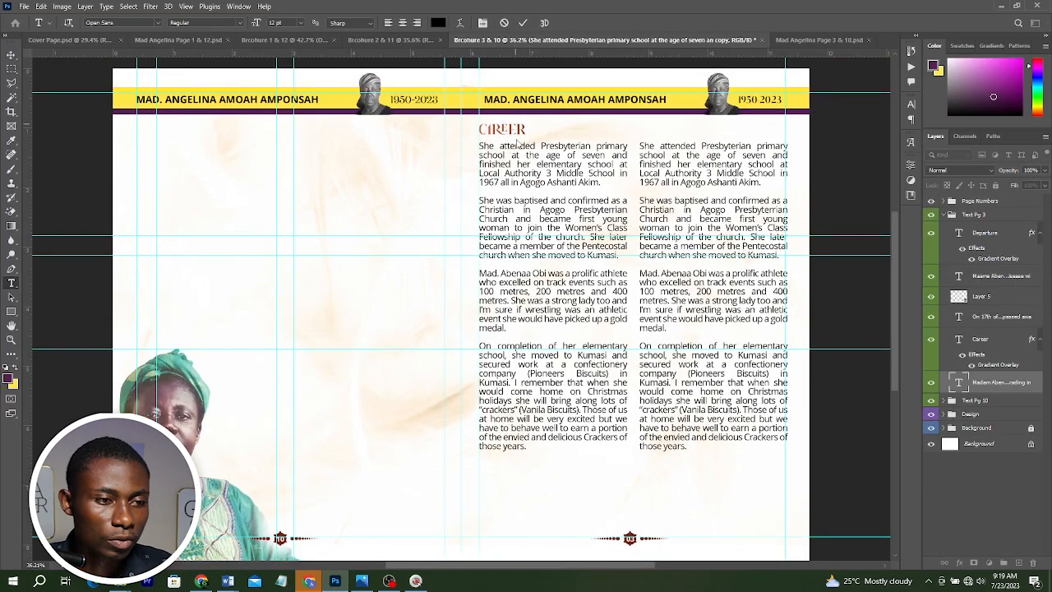
{"action": "key", "text": "ctrl+a"}
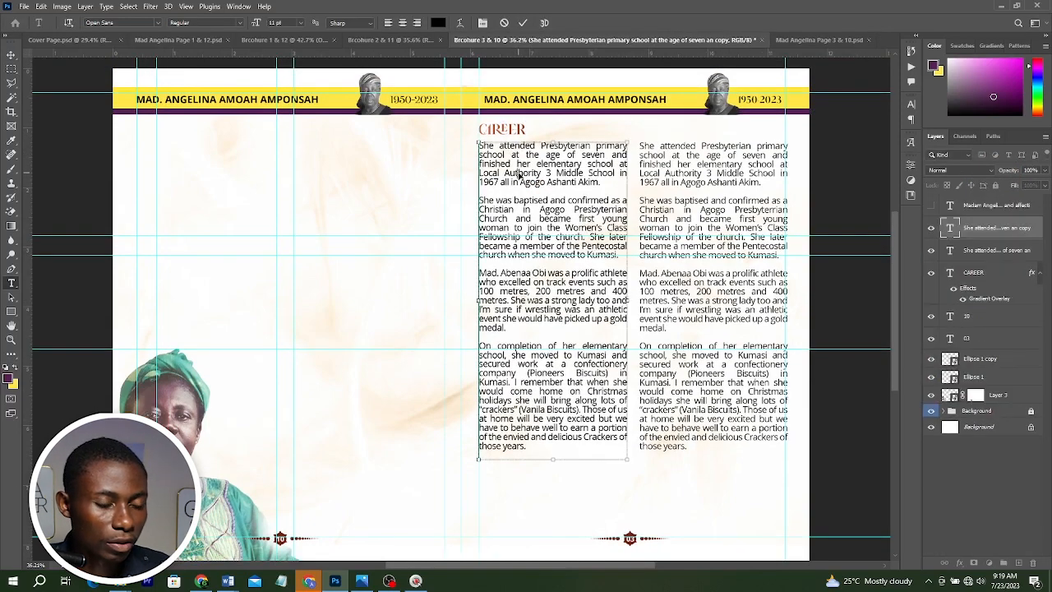
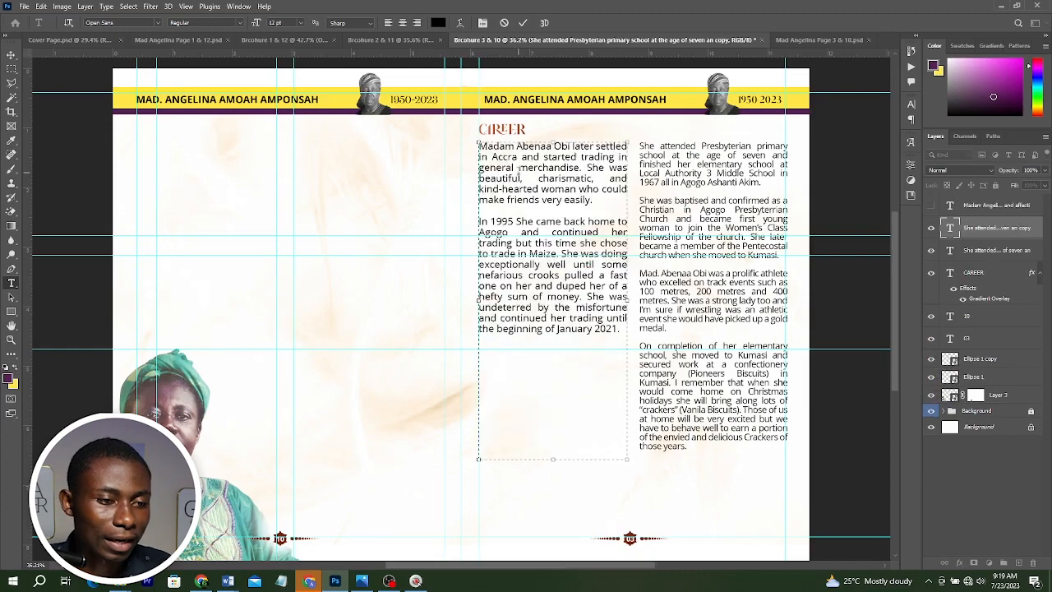
{"action": "left_click", "coordinate": [524, 24]}
{"action": "key", "text": "v"}
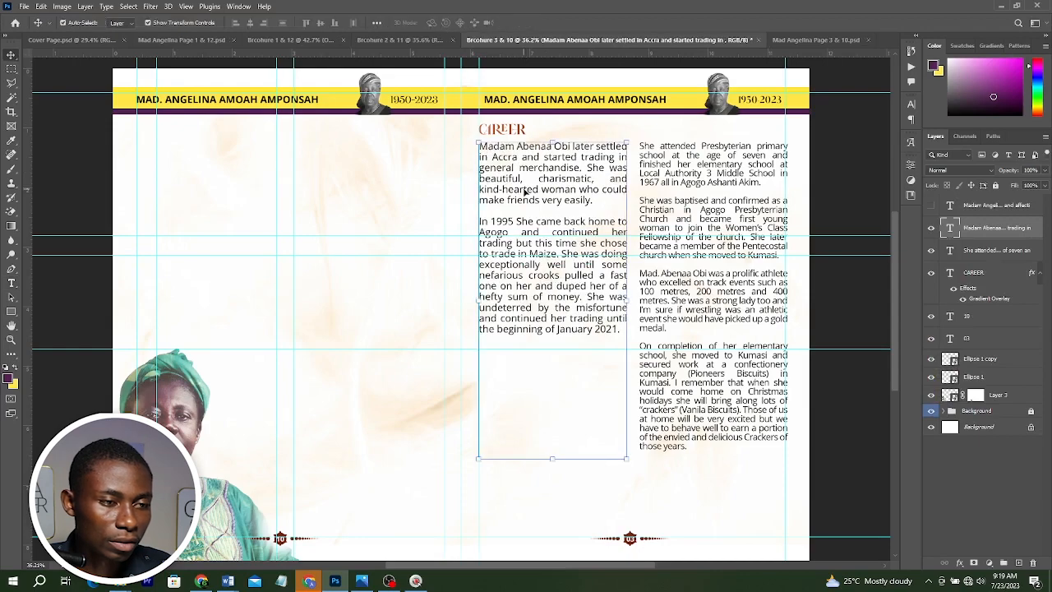
Shrink the Career text box so its bottom edge sits just below the last paragraph.
{"action": "double_click", "coordinate": [535, 231]}
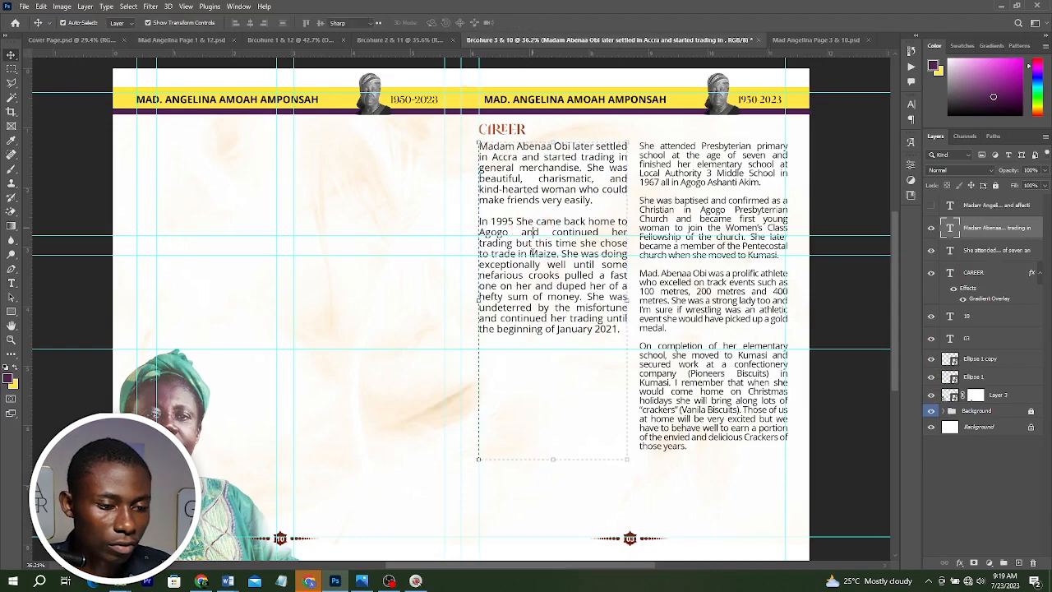
{"action": "left_click_drag", "start_coordinate": [553, 458], "coordinate": [551, 339]}
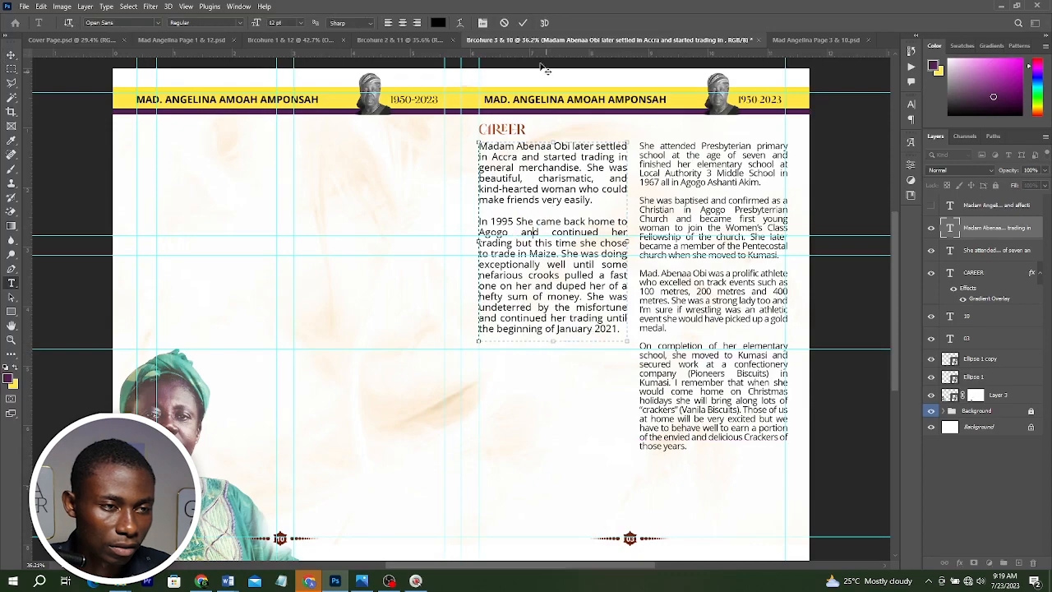
{"action": "left_click", "coordinate": [522, 22]}
{"action": "key", "text": "v"}
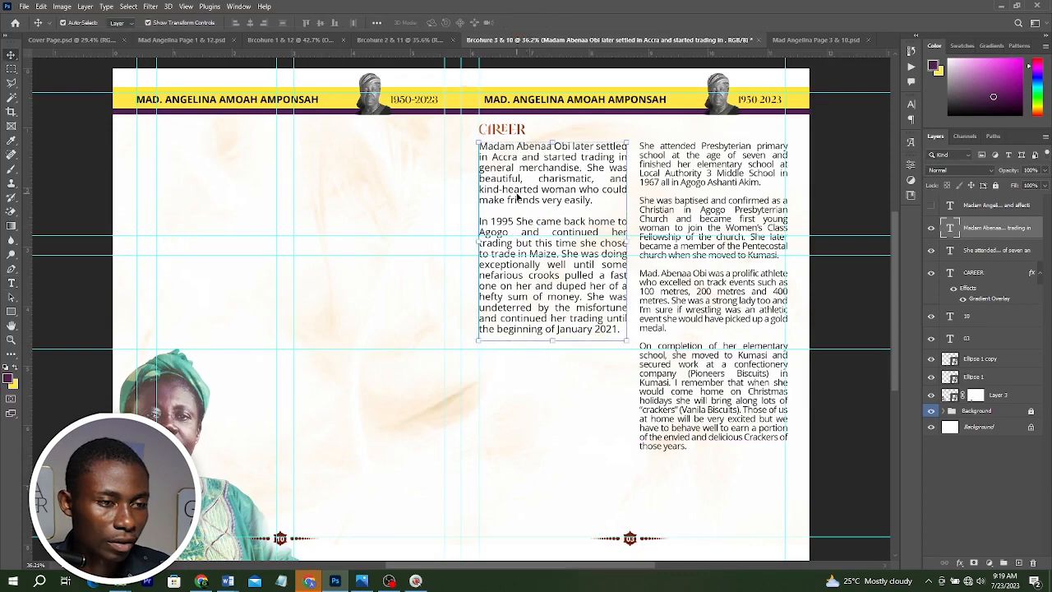
Duplicate the Career heading and text below it, and rename the copied heading DEPARTURE.
{"action": "left_click", "coordinate": [509, 128], "text": "shift"}
{"action": "left_click_drag", "start_coordinate": [537, 182], "coordinate": [539, 390]}
{"action": "double_click", "coordinate": [519, 367]}
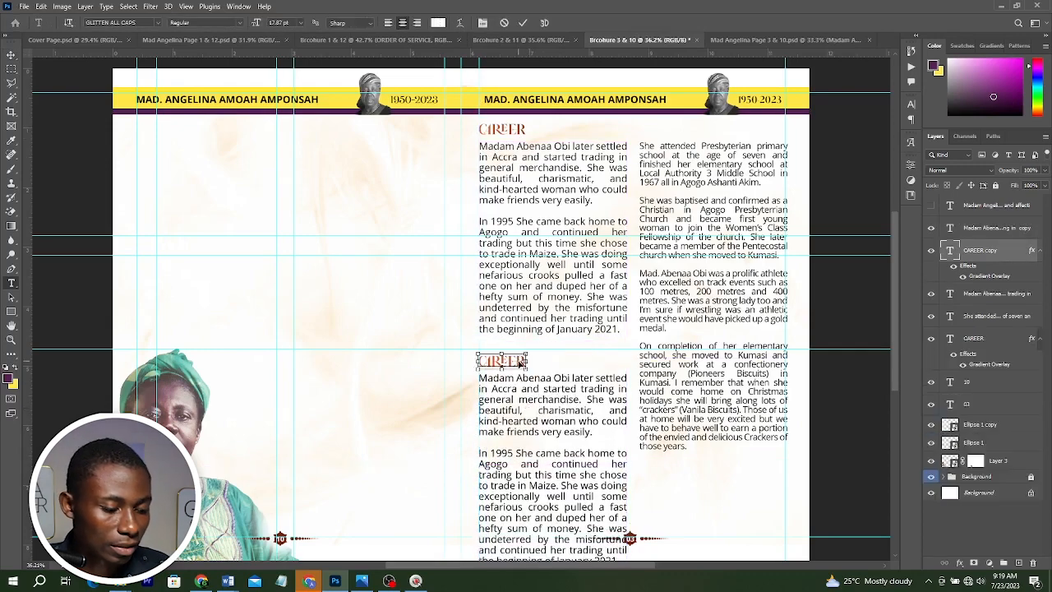
{"action": "type", "text": "DAPARTURE"}
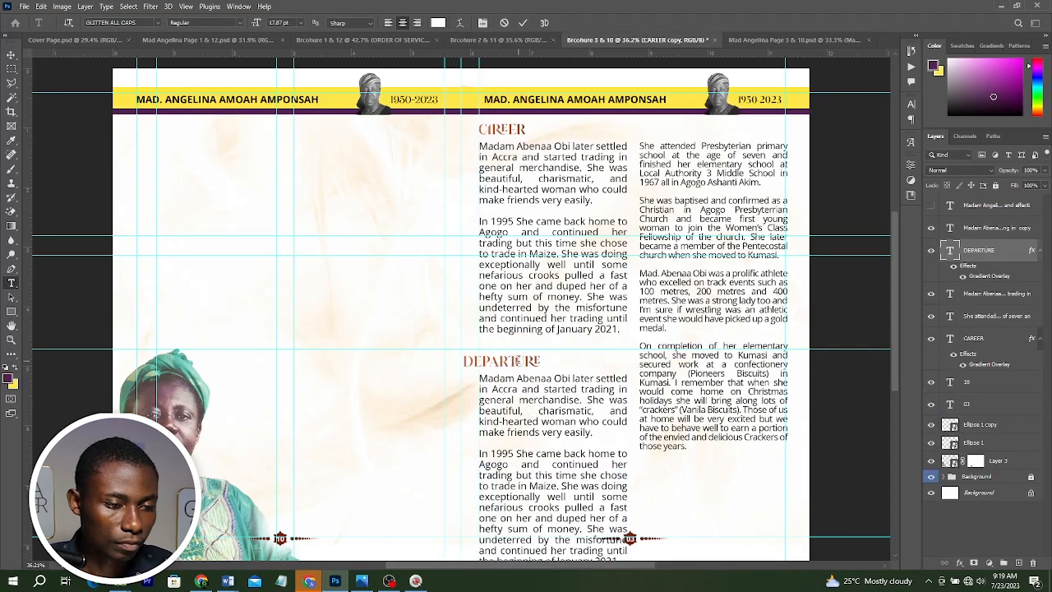
{"action": "left_click", "coordinate": [522, 22]}
Check the reference layout and replace the Departure text with the pasted brain-disease paragraph.
{"action": "key", "text": "ctrl+Tab"}
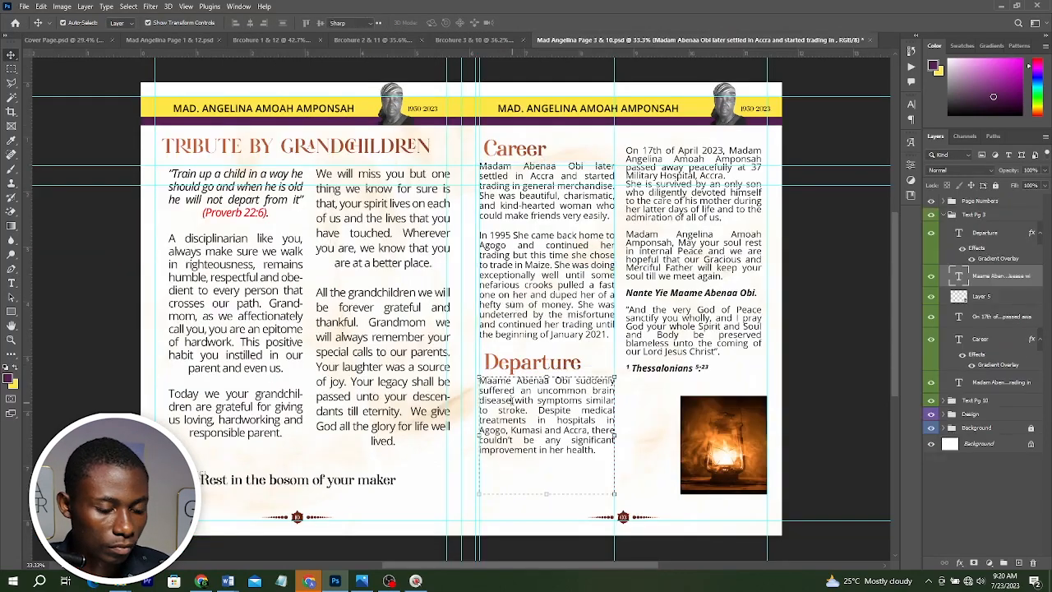
{"action": "key", "text": "ctrl+shift+Tab"}
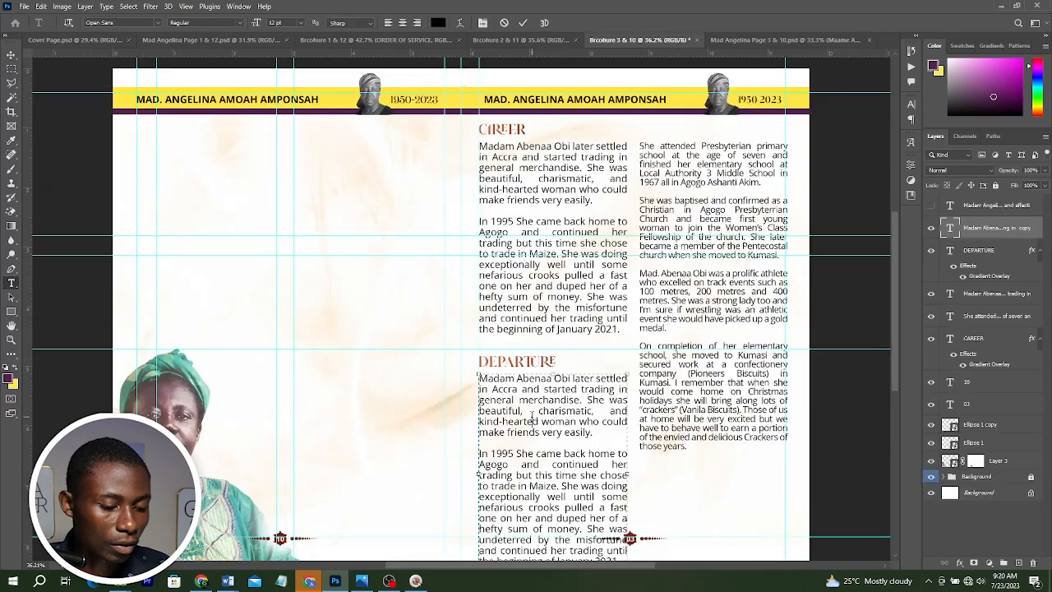
{"action": "double_click", "coordinate": [533, 420]}
{"action": "key", "text": "ctrl+a"}
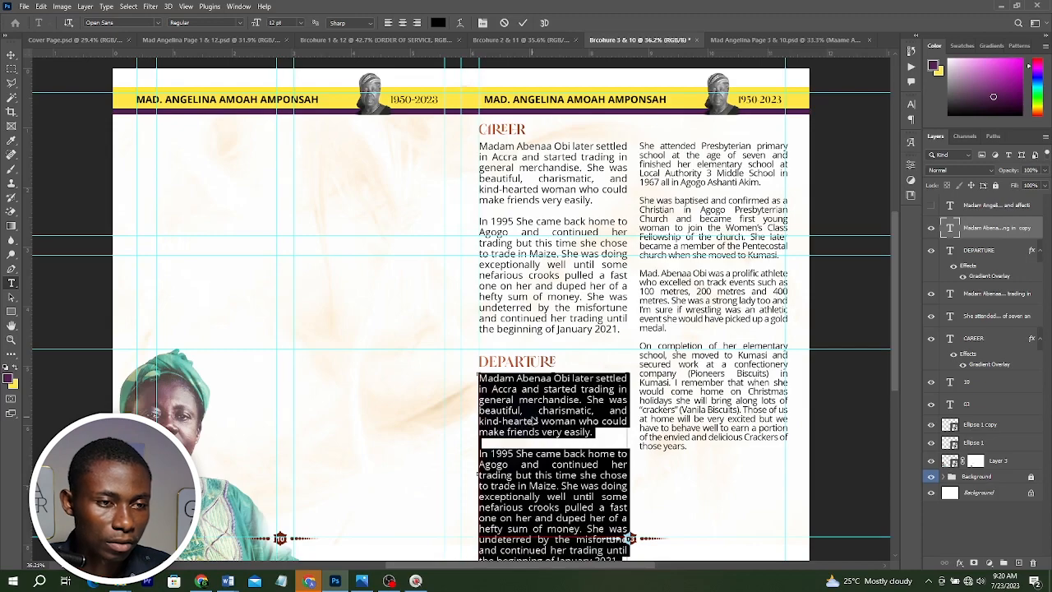
Replace the right column's text with the closing paragraphs and scripture copied from the Word biography.
{"action": "left_click", "coordinate": [690, 161]}
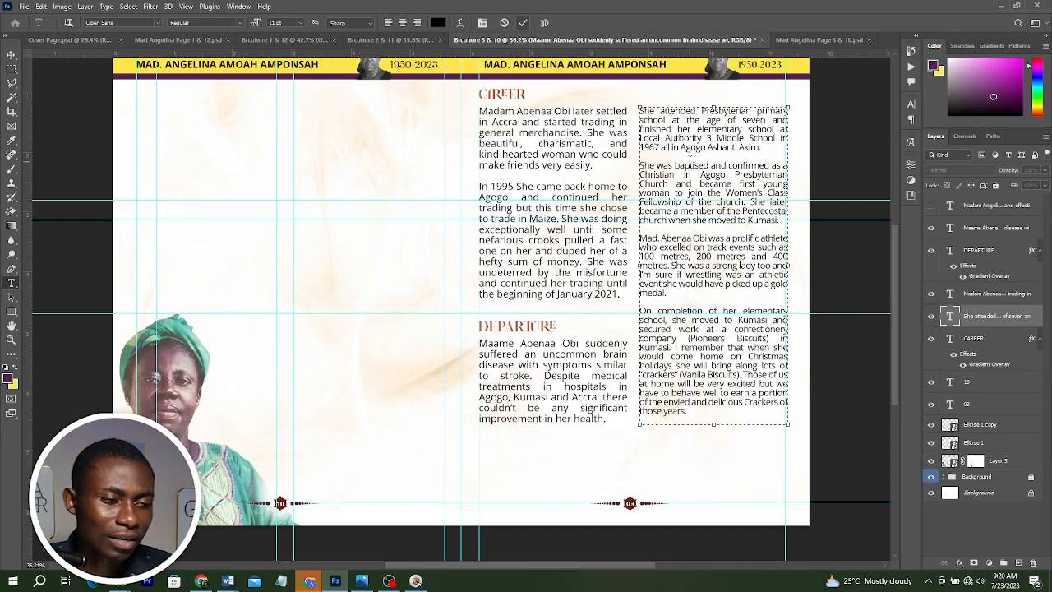
{"action": "key", "text": "alt+Tab"}
{"action": "scroll", "coordinate": [447, 429], "scroll_direction": "down", "scroll_amount": 1}
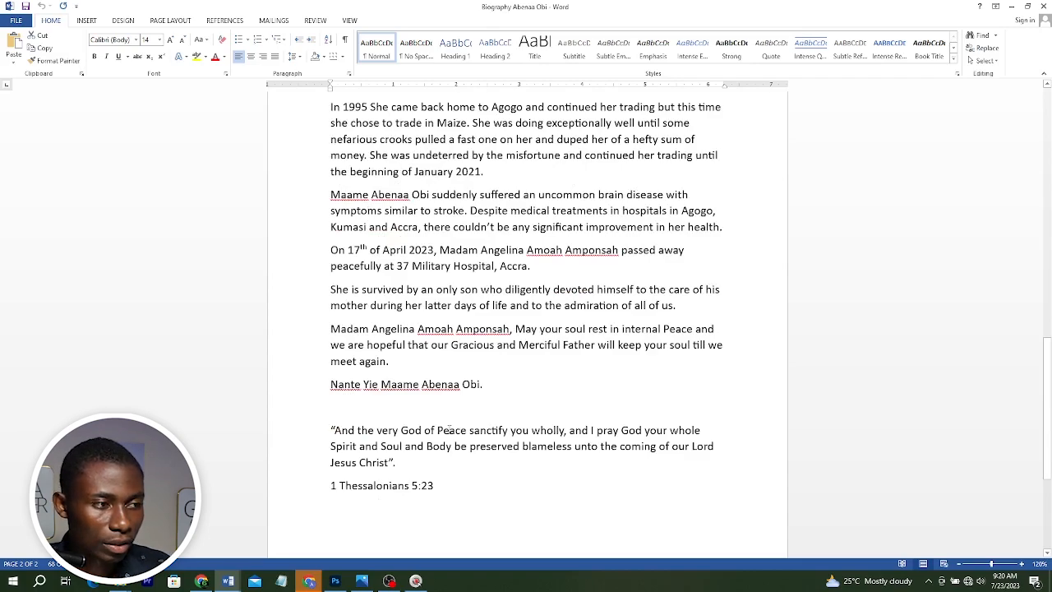
{"action": "key", "text": "alt+Tab"}
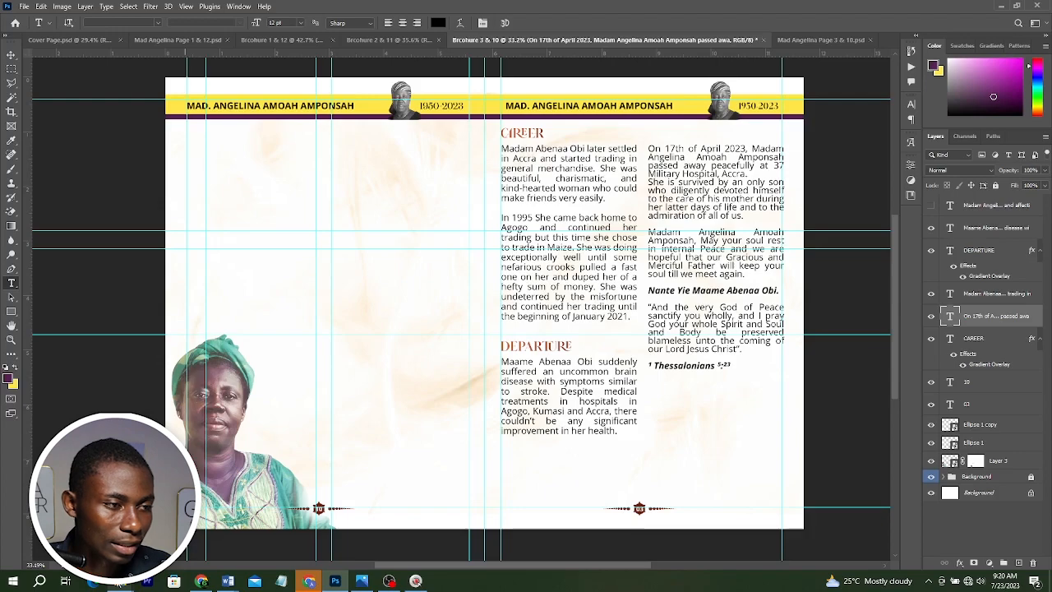
Draw a rectangle frame over the lantern photo and move its layer beneath the photo.
{"action": "left_click", "coordinate": [322, 565]}
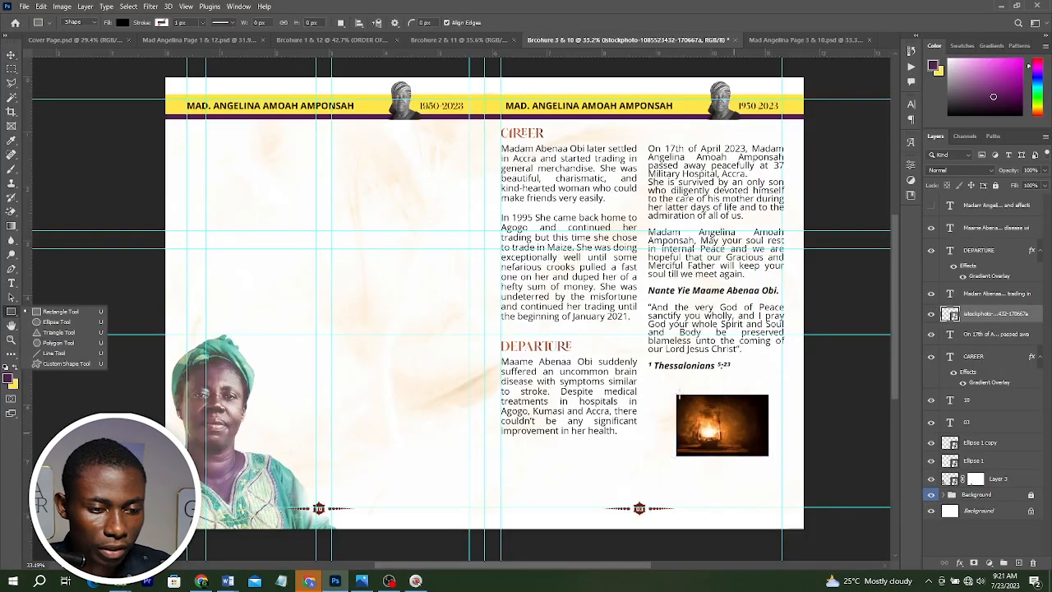
{"action": "left_click_drag", "start_coordinate": [768, 456], "coordinate": [746, 460]}
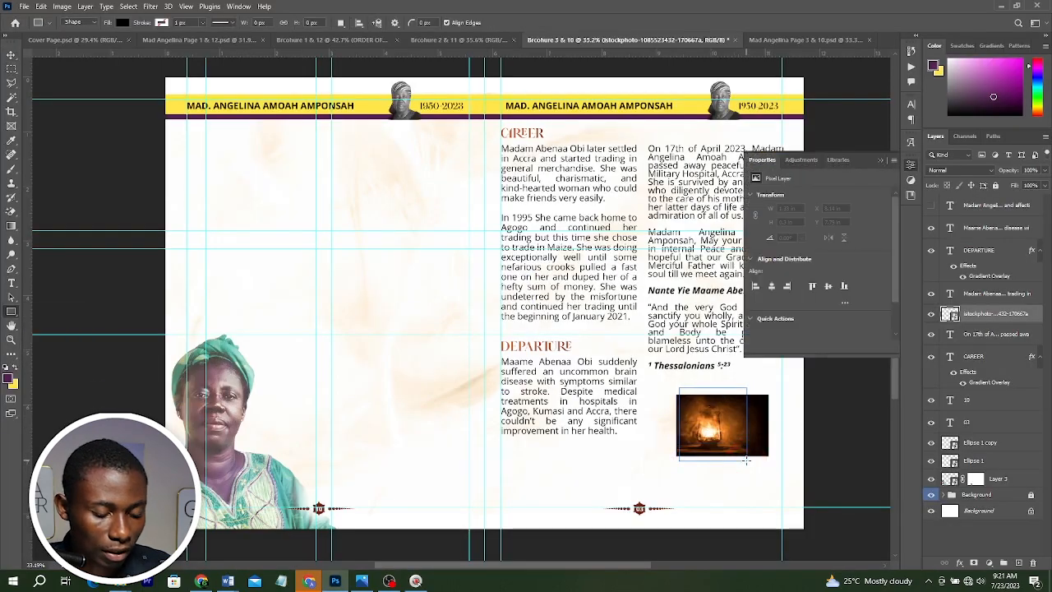
{"action": "key", "text": "v"}
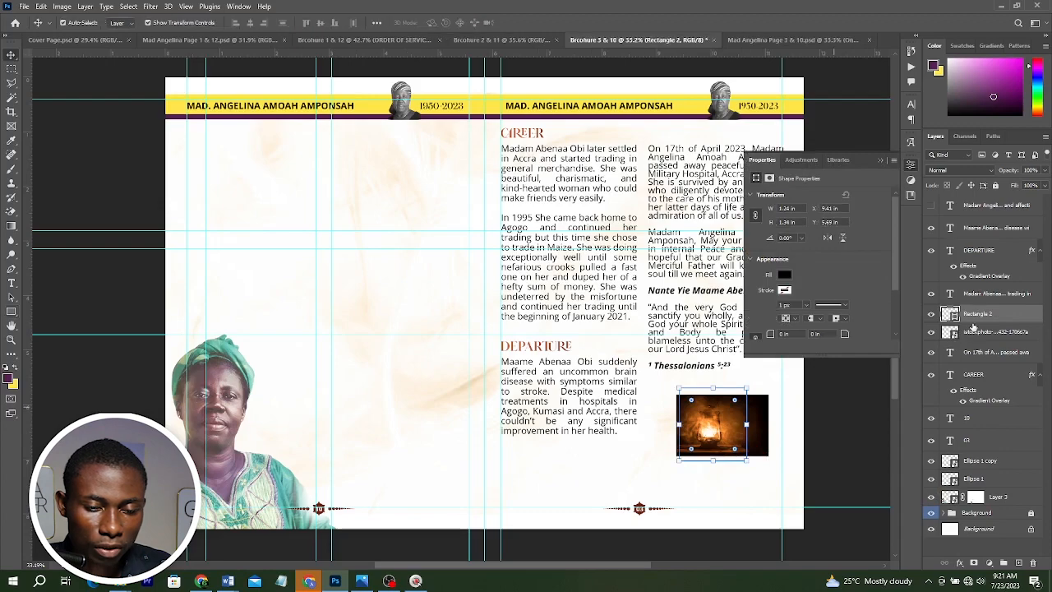
{"action": "left_click_drag", "start_coordinate": [975, 318], "coordinate": [976, 328]}
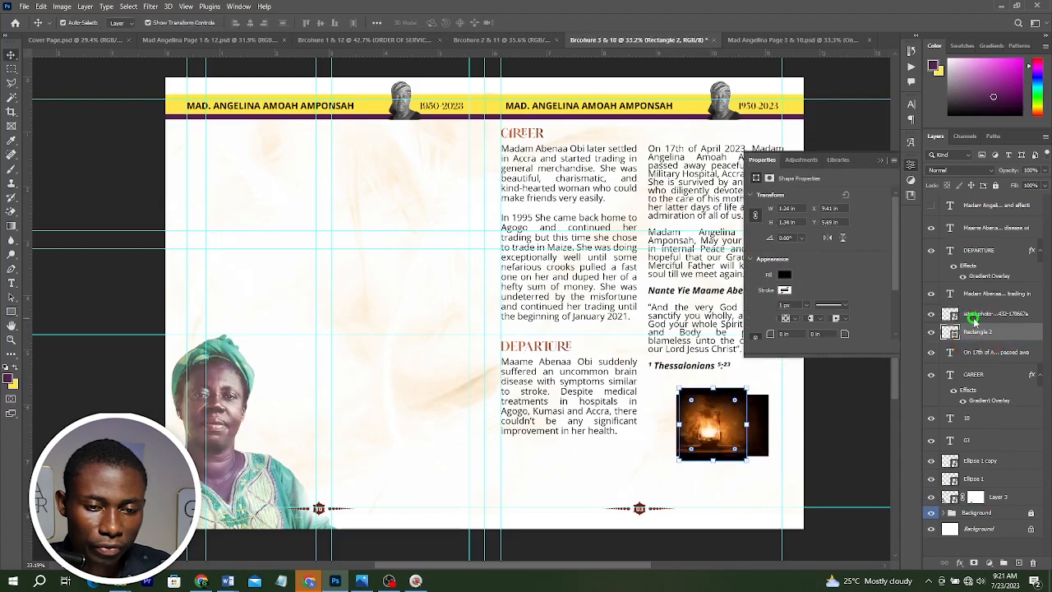
Clip the lantern photo into the rectangle and scale it up to fill the frame.
{"action": "right_click", "coordinate": [975, 324]}
{"action": "left_click", "coordinate": [862, 340]}
{"action": "key", "text": "ctrl+t"}
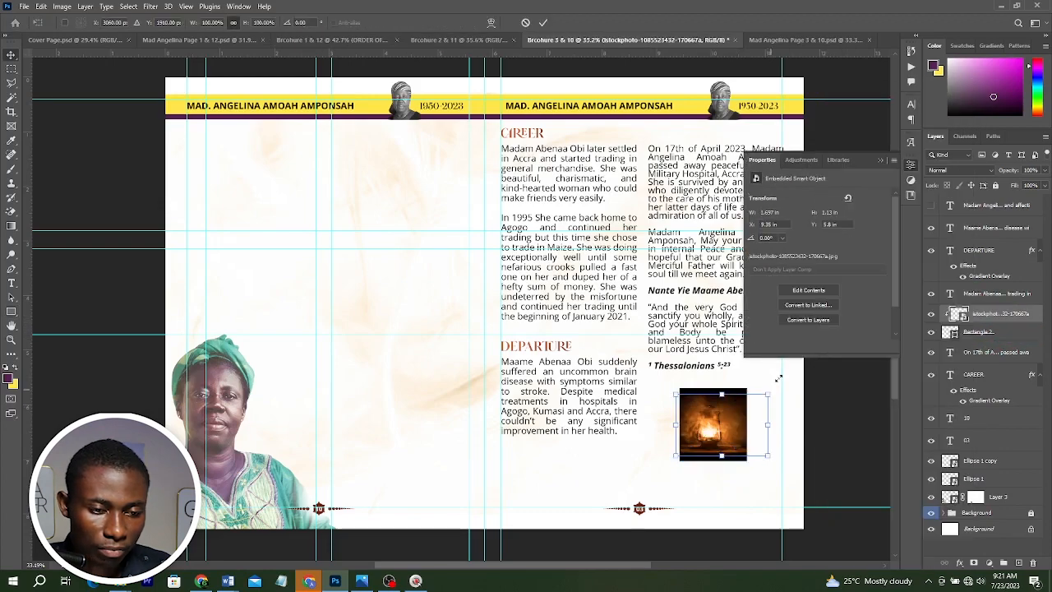
{"action": "left_click_drag", "start_coordinate": [769, 393], "coordinate": [784, 386]}
{"action": "double_click", "coordinate": [723, 415]}
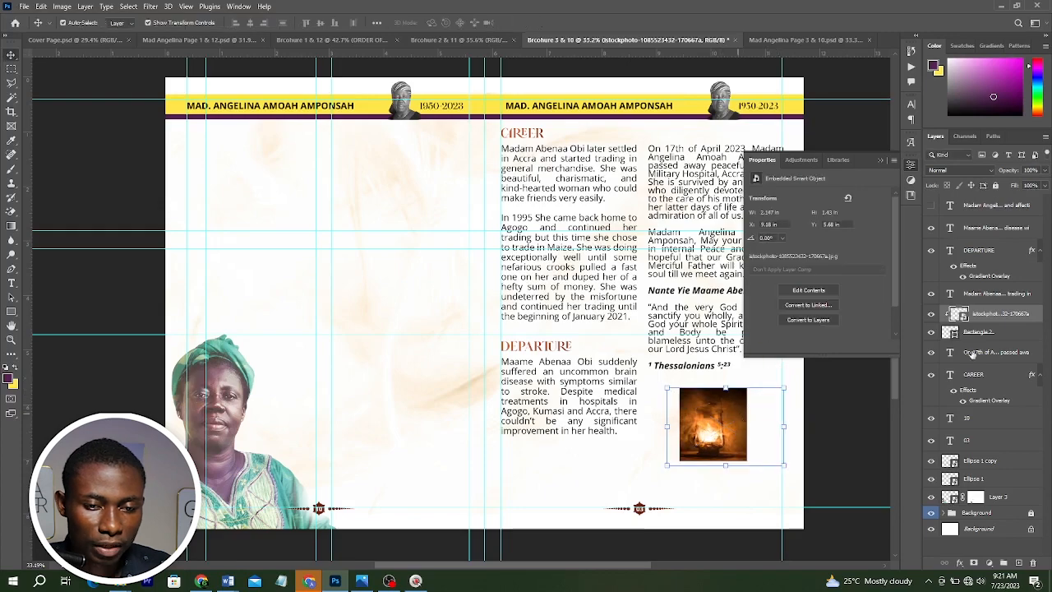
Link the rectangle with the photo and move the framed lantern image right under the scripture text.
{"action": "left_click", "coordinate": [984, 332]}
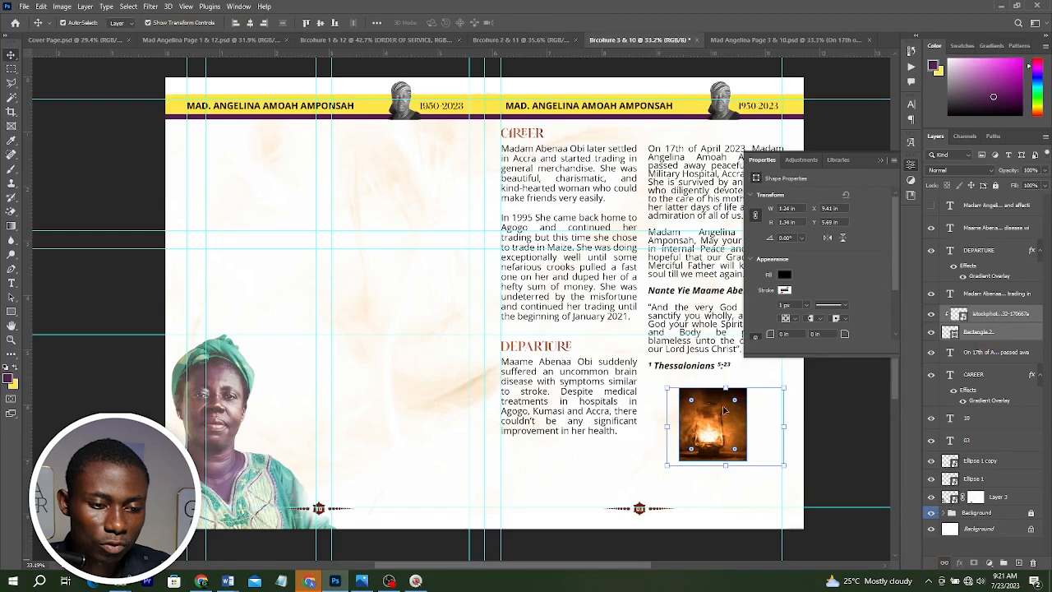
{"action": "left_click", "coordinate": [941, 563]}
{"action": "left_click_drag", "start_coordinate": [721, 416], "coordinate": [744, 415]}
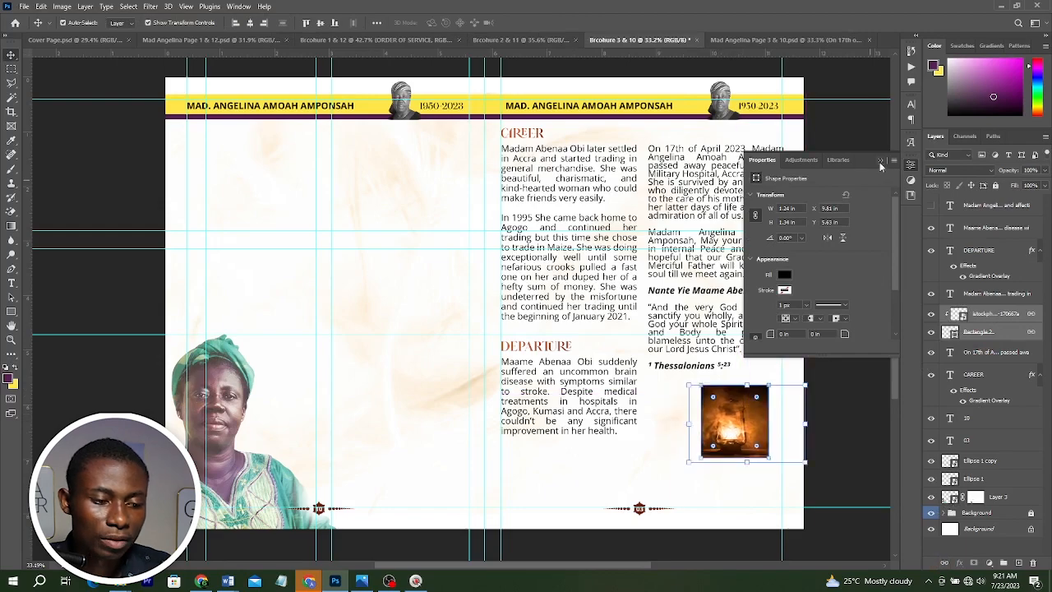
Duplicate the current spread document as a new file named Brcohure 4 & 9.
{"action": "left_click", "coordinate": [370, 585]}
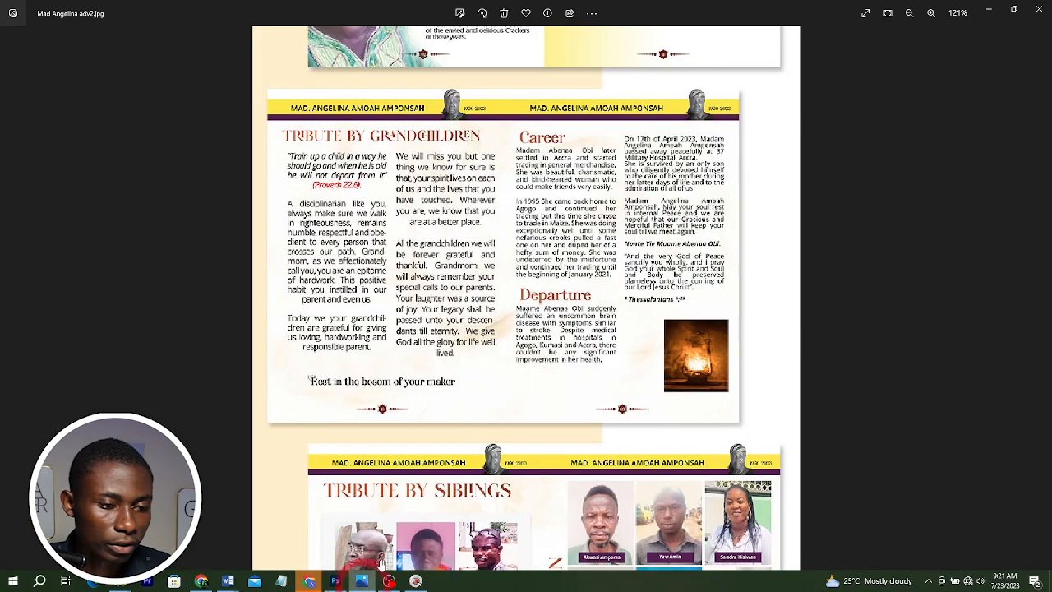
{"action": "scroll", "coordinate": [635, 230], "scroll_direction": "down", "scroll_amount": 5}
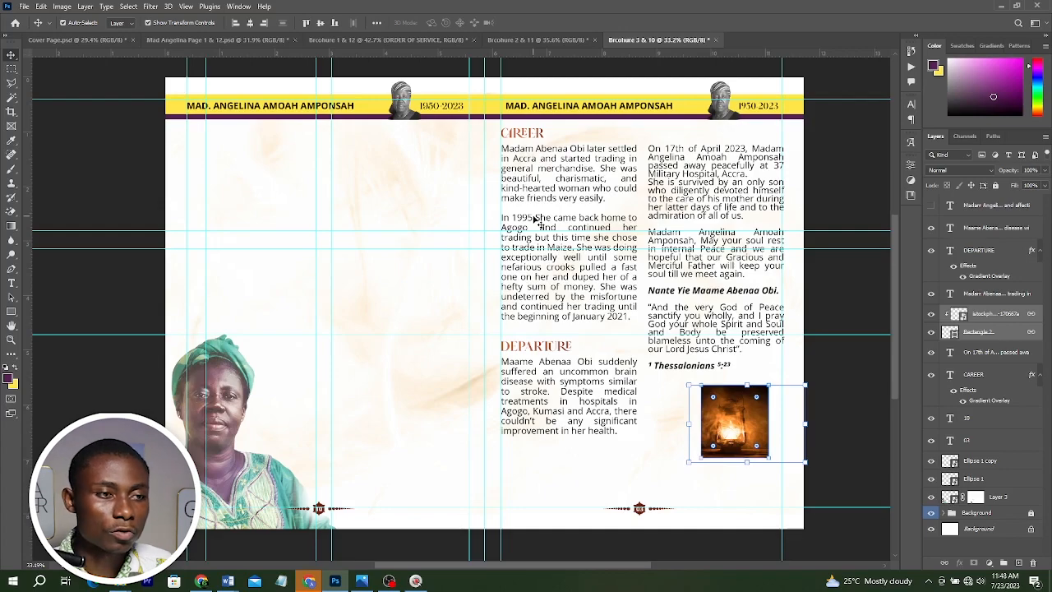
{"action": "left_click", "coordinate": [61, 7]}
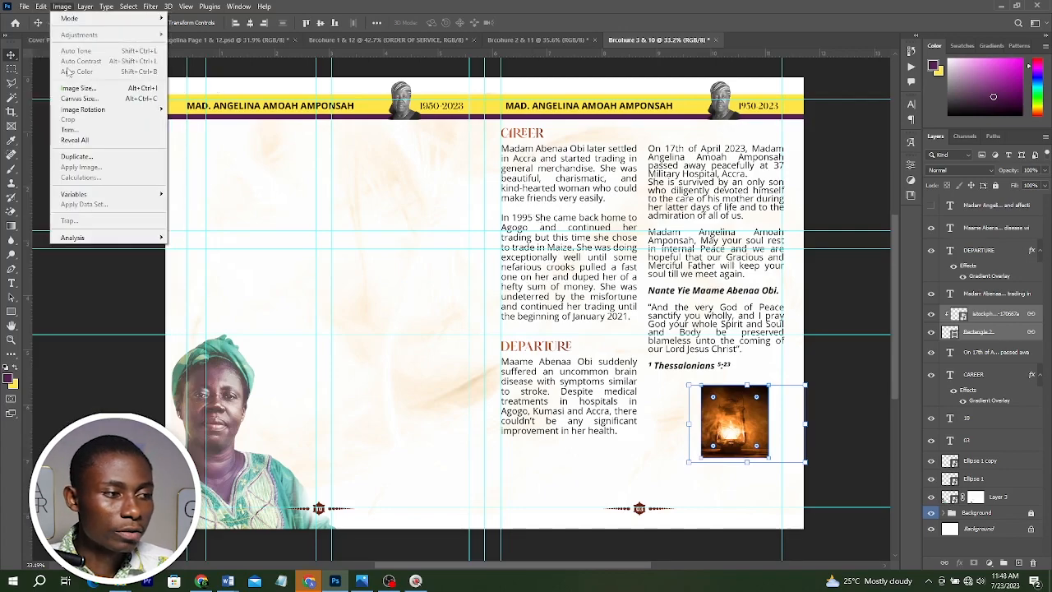
{"action": "left_click", "coordinate": [77, 156]}
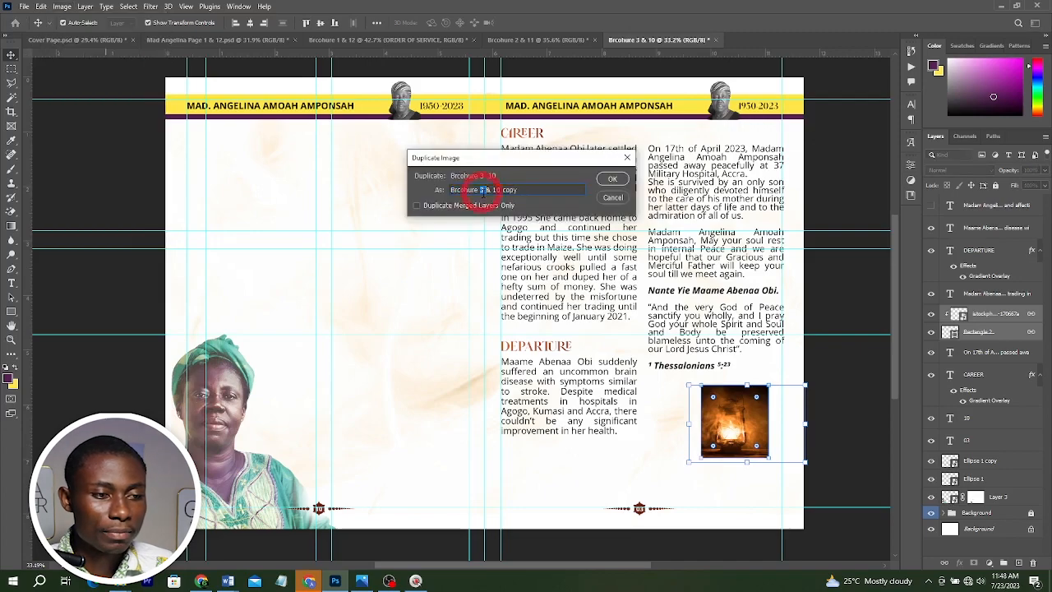
{"action": "double_click", "coordinate": [483, 190]}
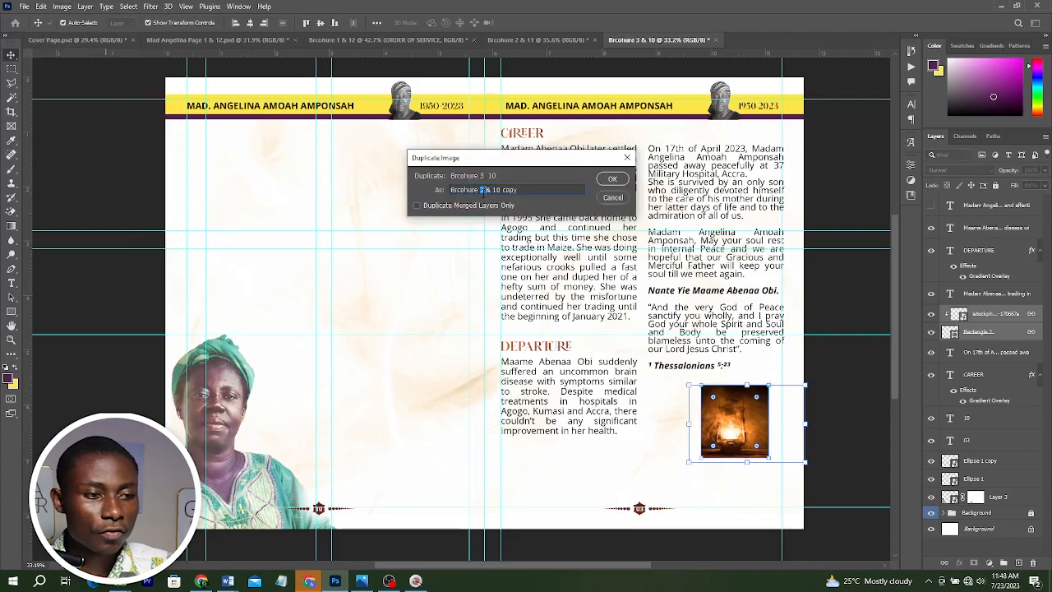
{"action": "type", "text": "4 & "}
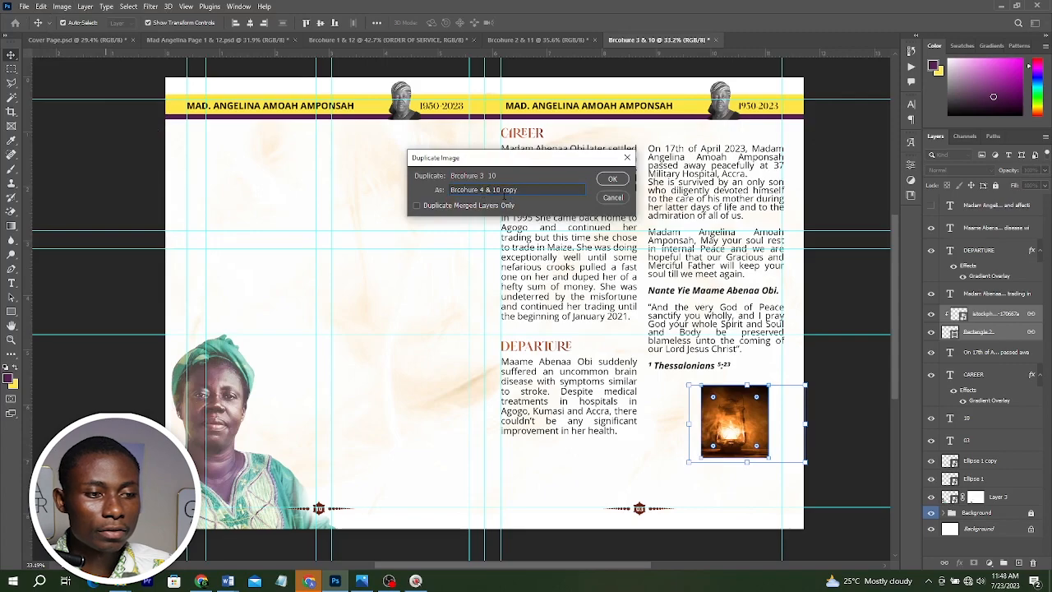
{"action": "type", "text": "9"}
{"action": "key", "text": "Delete"}
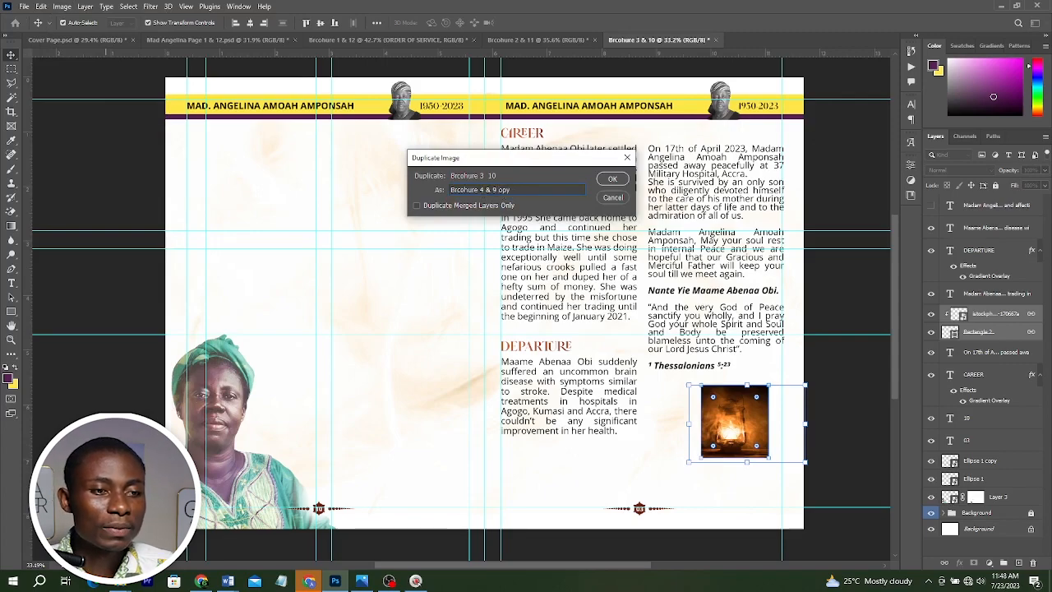
{"action": "key", "text": "Return"}
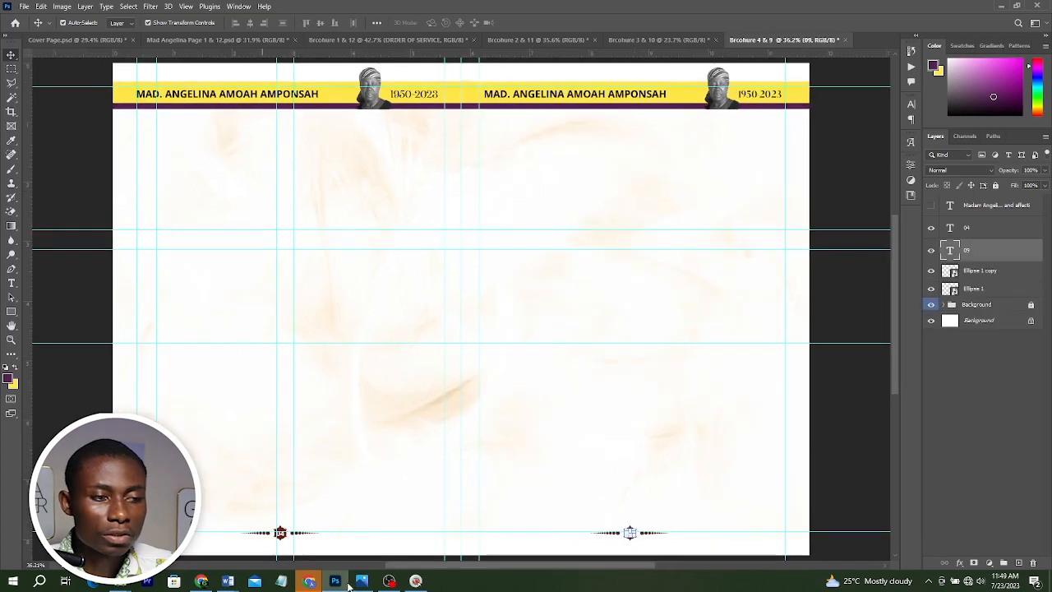
Duplicate the photo frame into three frames under the Tribute by Sibling heading and paste a sibling photo over the second frame.
{"action": "left_click", "coordinate": [362, 581]}
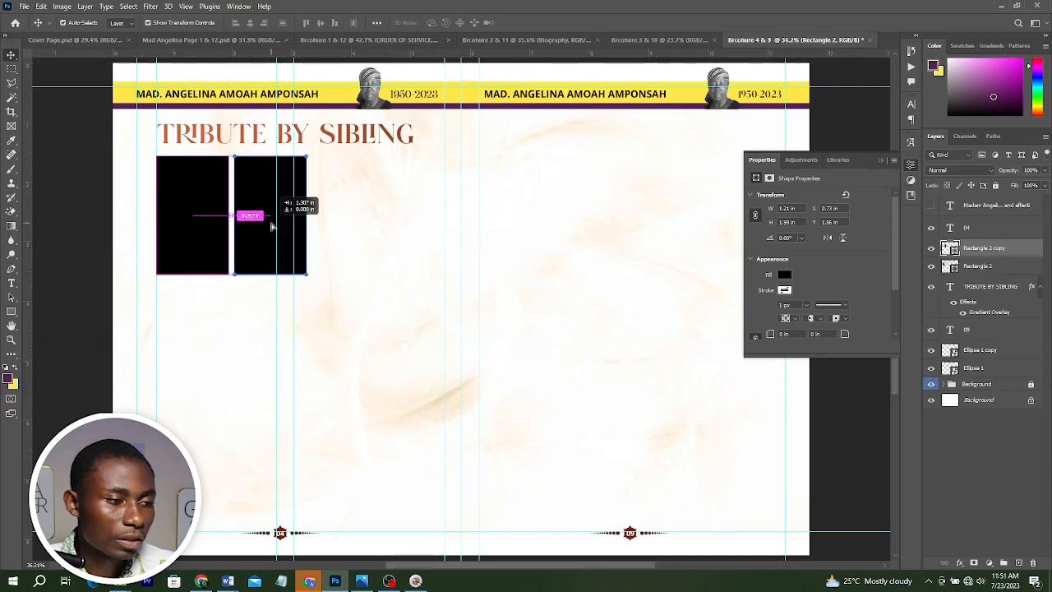
{"action": "left_click_drag", "start_coordinate": [272, 222], "coordinate": [350, 235]}
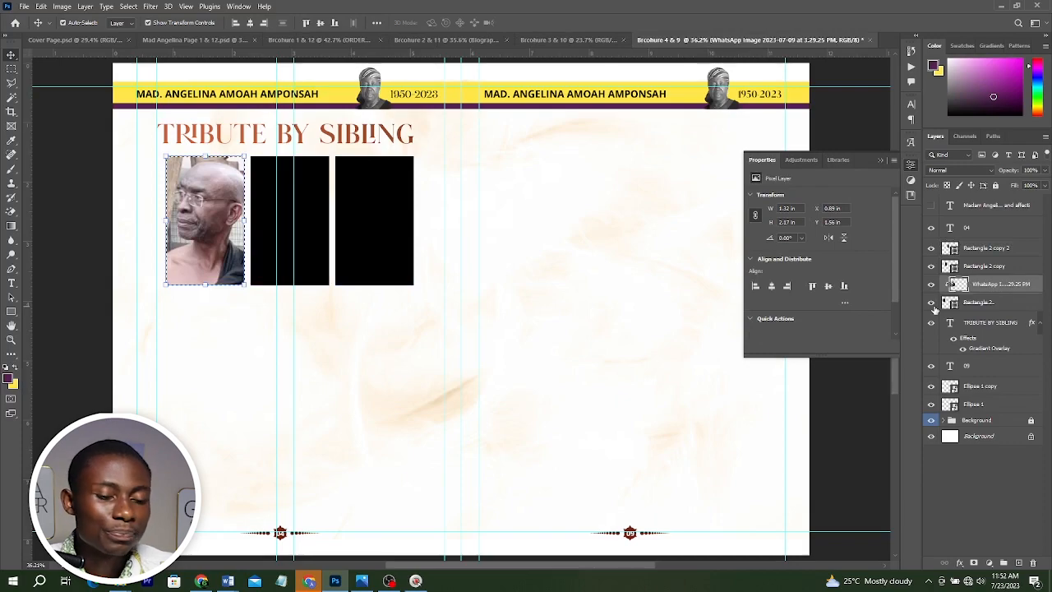
{"action": "key", "text": "1"}
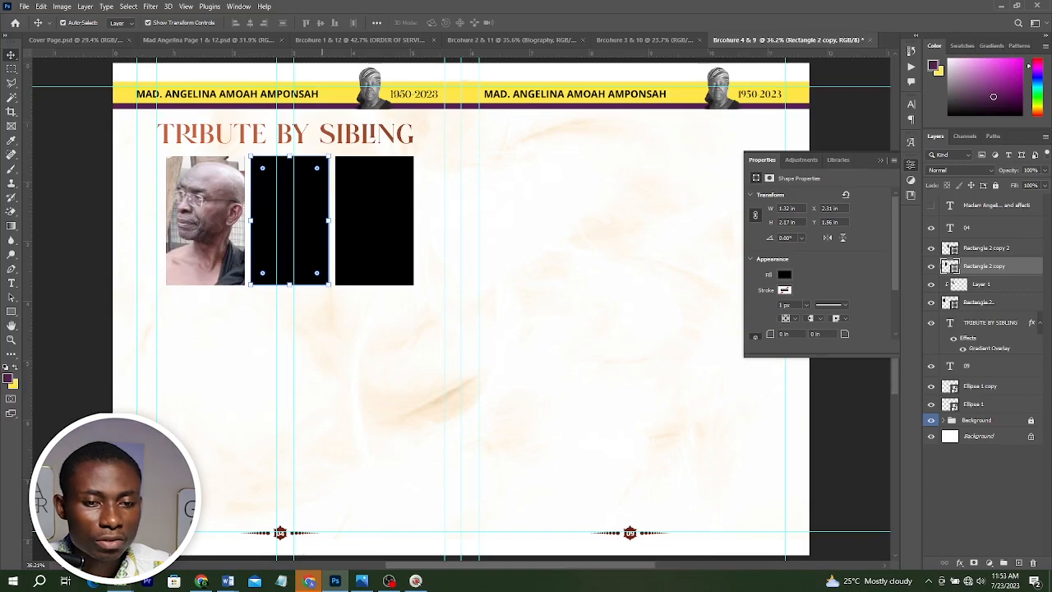
{"action": "key", "text": "ctrl+v"}
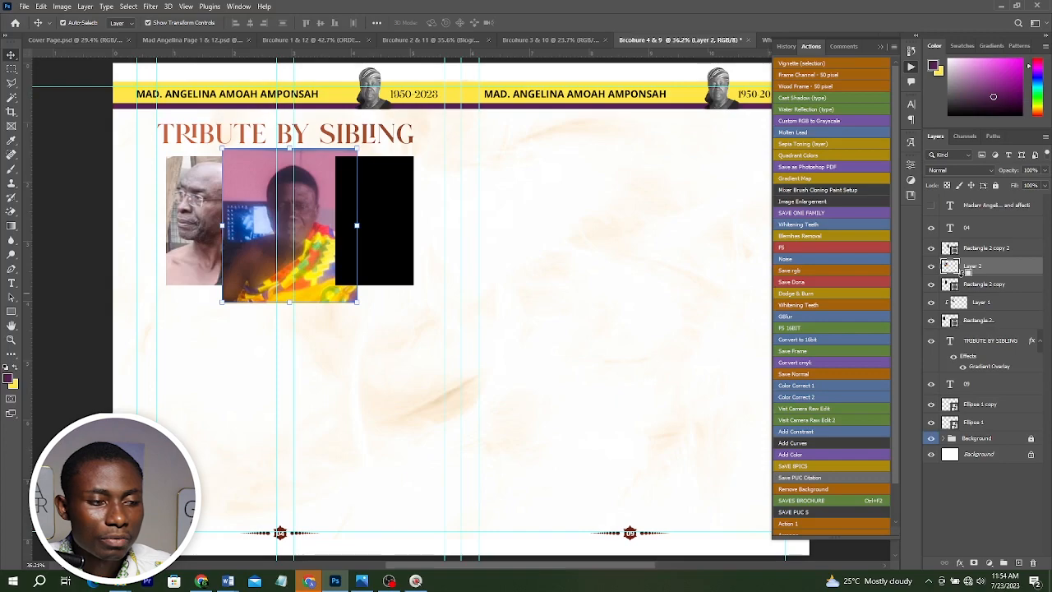
{"action": "left_click", "coordinate": [963, 276], "text": "alt"}
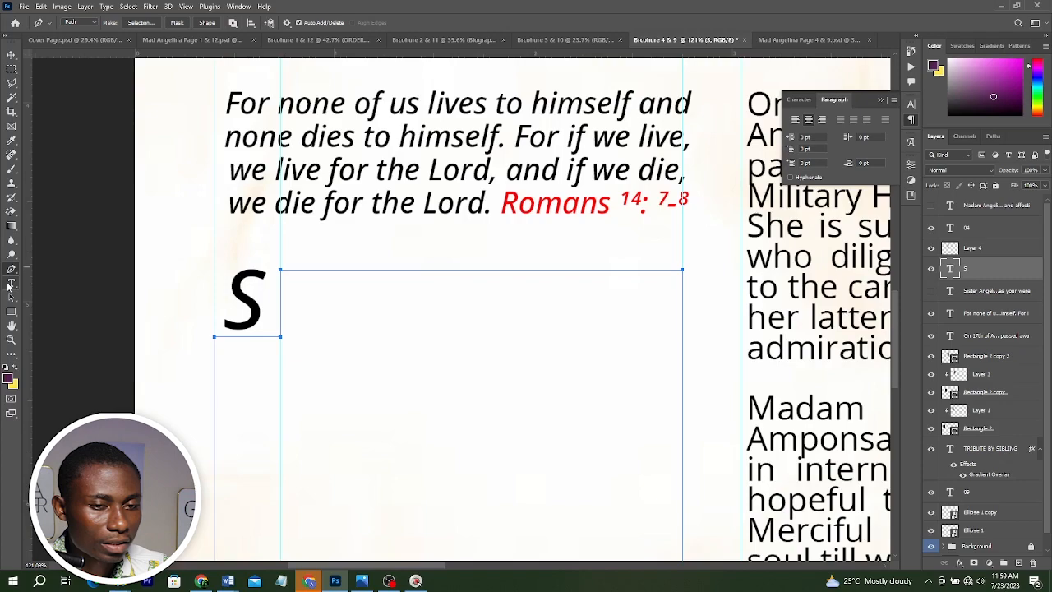
Paste the sibling tribute text into the text frame beside the drop cap S.
{"action": "left_click", "coordinate": [10, 284]}
{"action": "key", "text": "ctrl+v"}
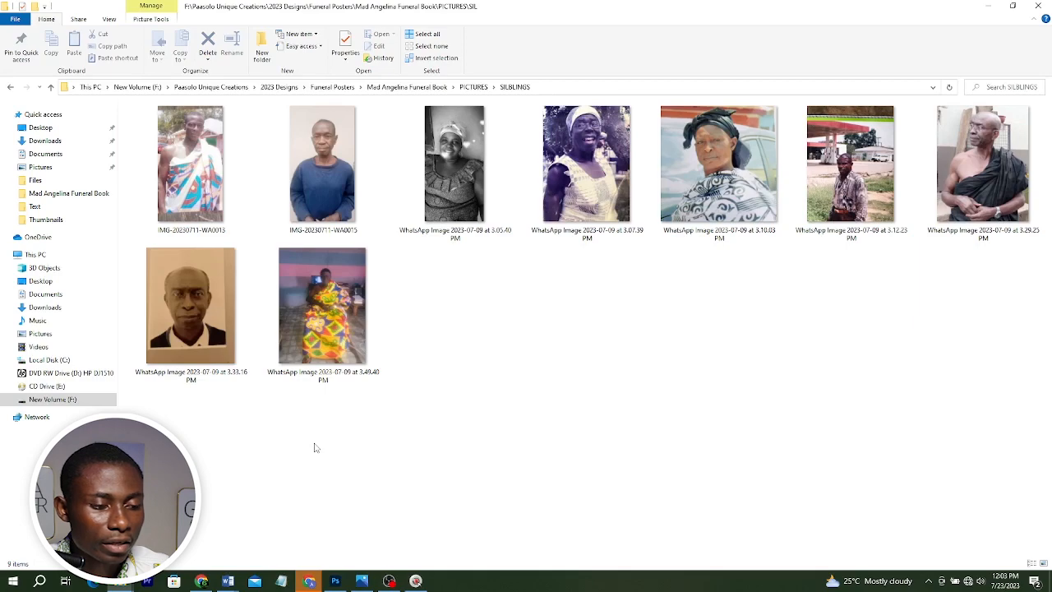
{"action": "key", "text": "alt+Tab"}
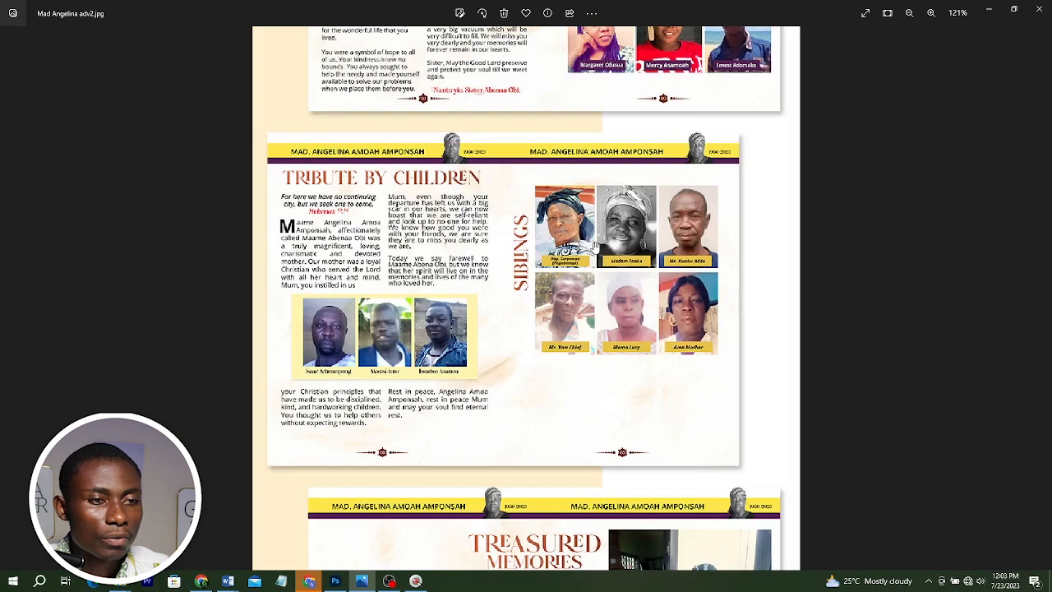
{"action": "key", "text": "alt+Tab"}
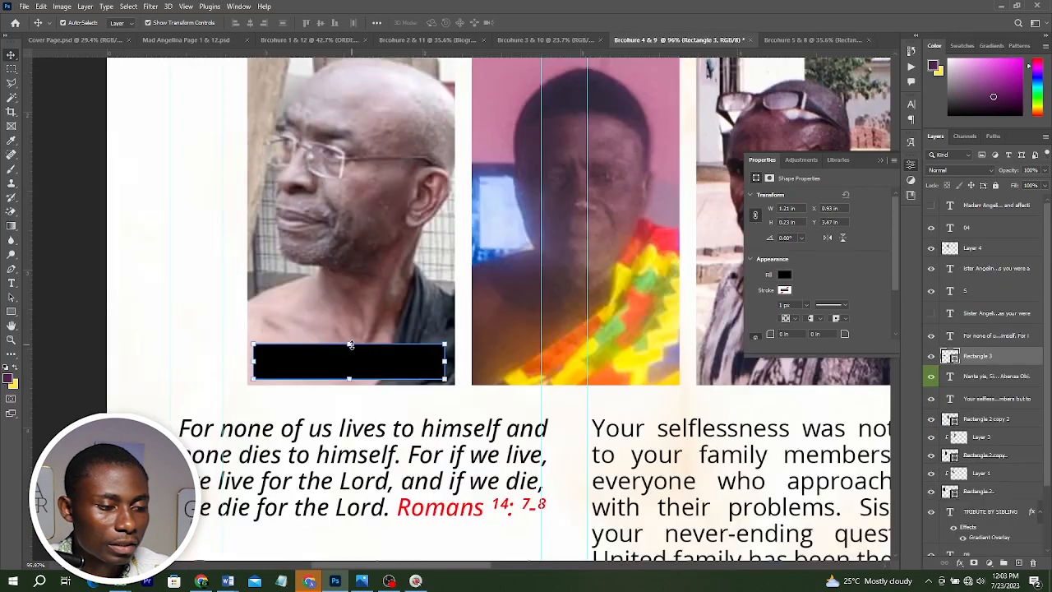
Reposition the black name bar rectangle along the bottom edge of the first sibling photo.
{"action": "key", "text": "ctrl+t"}
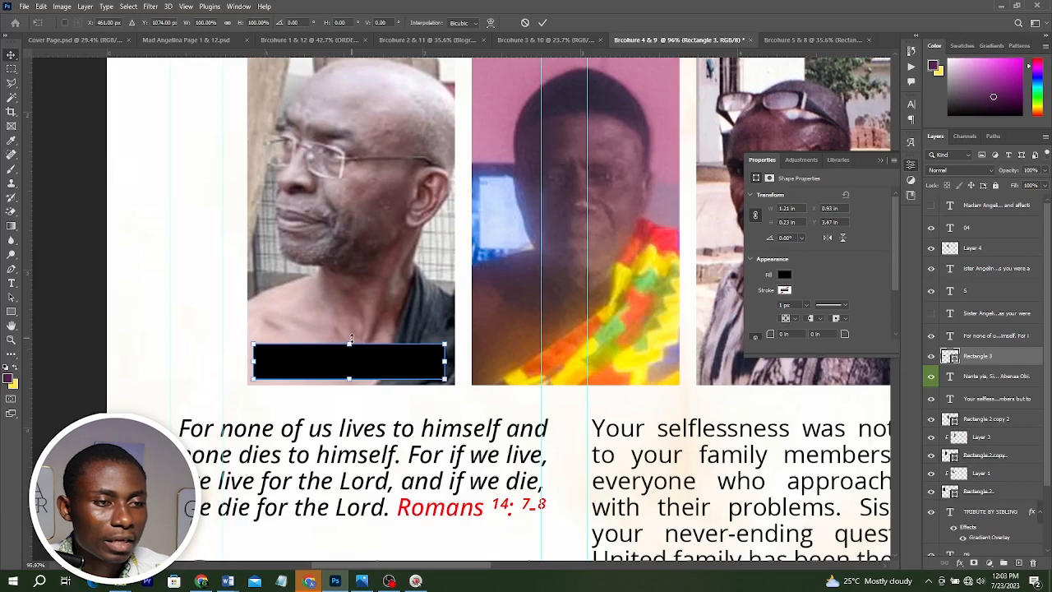
{"action": "left_click_drag", "start_coordinate": [351, 337], "coordinate": [351, 330]}
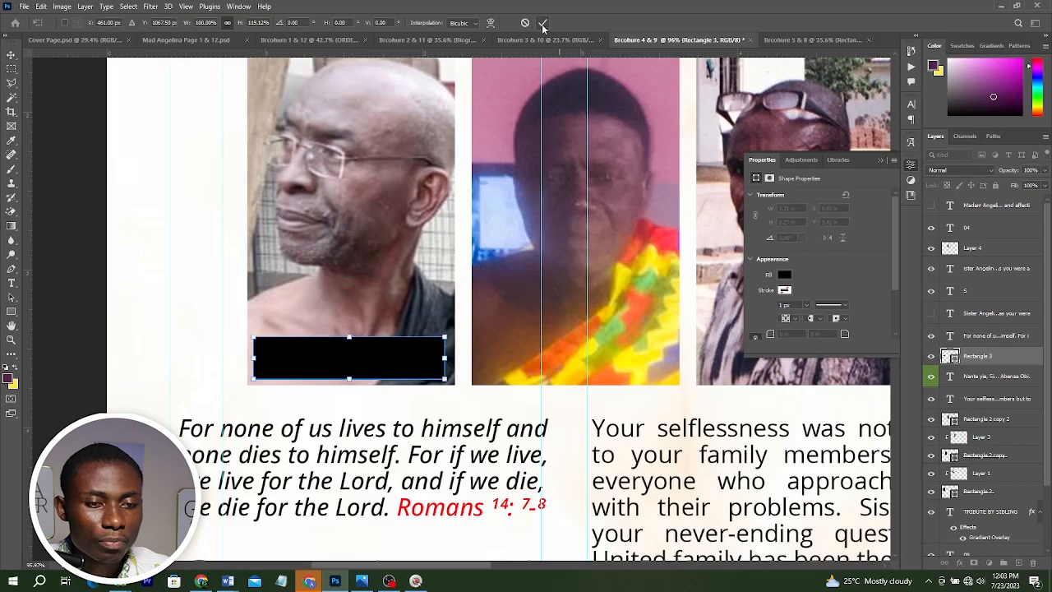
{"action": "left_click", "coordinate": [543, 23]}
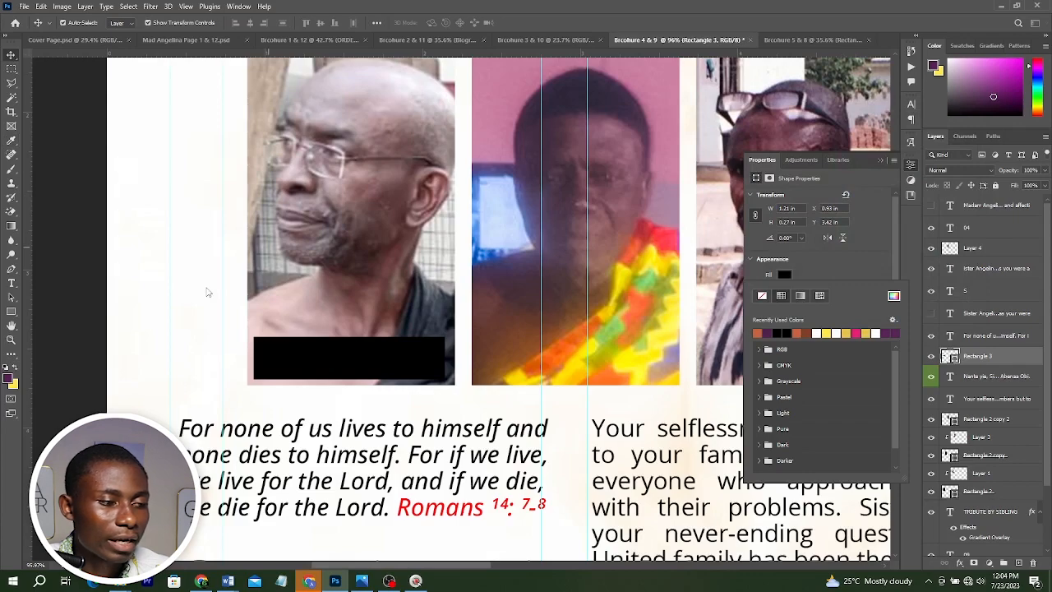
Add a white "Op. Kwame" name label on the red bar of the first photo.
{"action": "key", "text": "t"}
{"action": "left_click", "coordinate": [265, 359]}
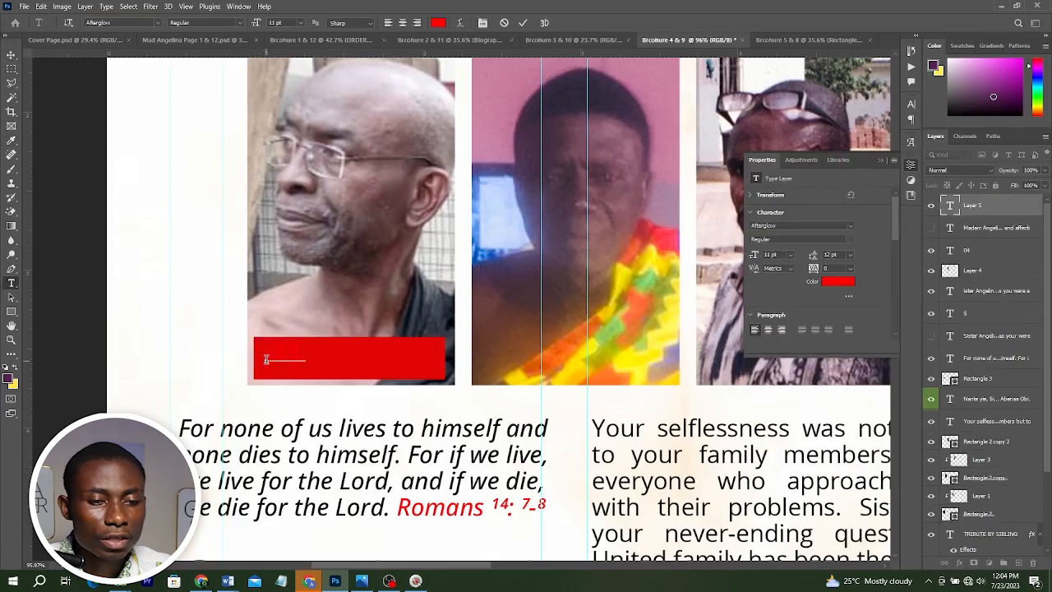
{"action": "left_click", "coordinate": [838, 281]}
{"action": "left_click_drag", "start_coordinate": [768, 204], "coordinate": [688, 137]}
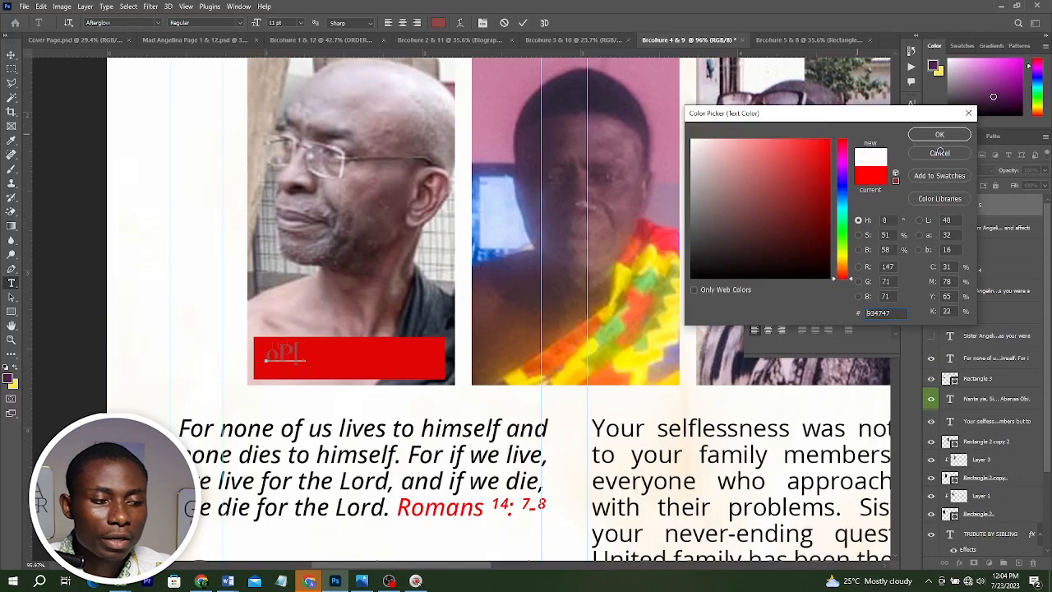
{"action": "left_click", "coordinate": [939, 135]}
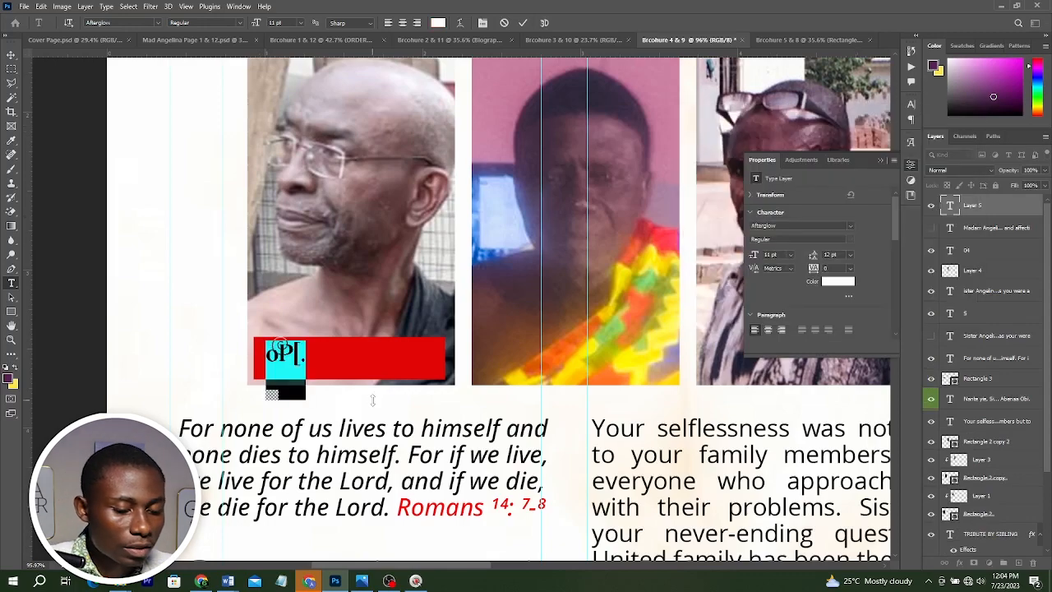
{"action": "type", "text": "Op."}
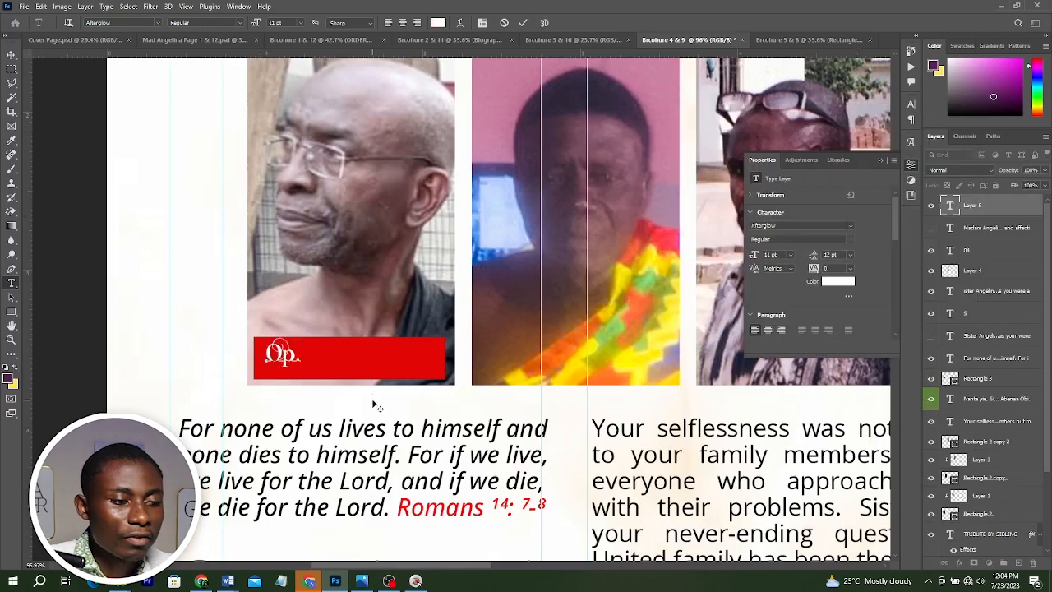
{"action": "type", "text": " Kwame"}
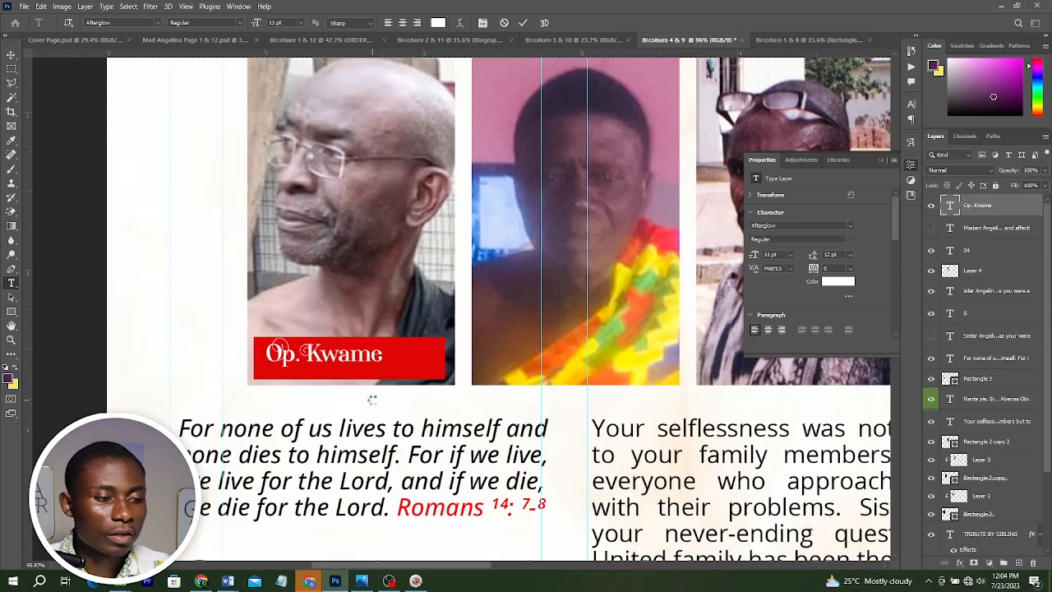
{"action": "key", "text": "ctrl+Return"}
Center the label on its bar and duplicate the name bar with label onto the second and third photos.
{"action": "left_click_drag", "start_coordinate": [361, 357], "coordinate": [381, 362]}
{"action": "left_click_drag", "start_coordinate": [457, 346], "coordinate": [230, 349]}
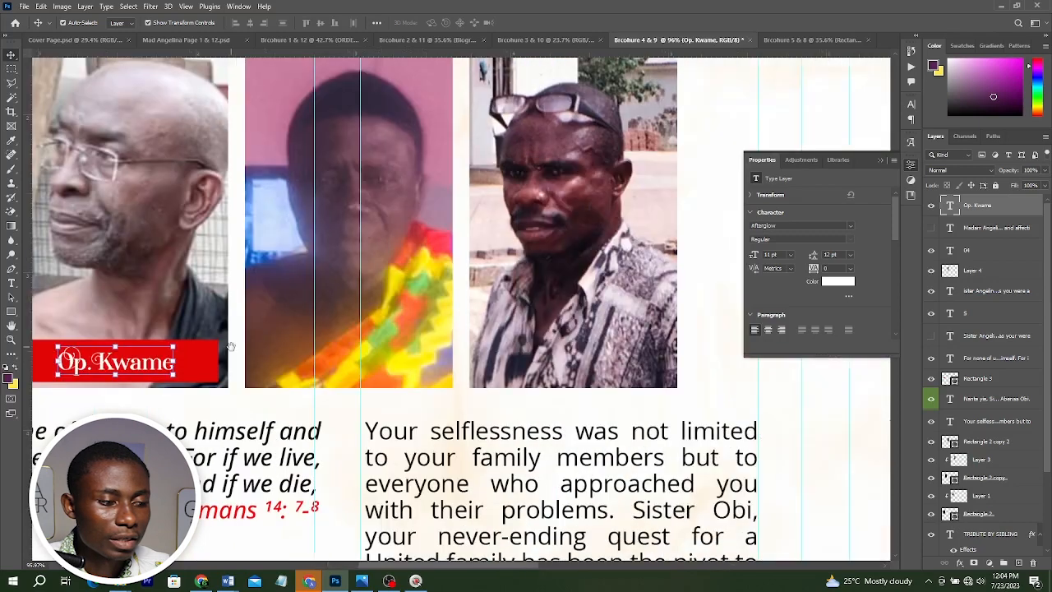
{"action": "left_click_drag", "start_coordinate": [125, 362], "coordinate": [362, 367]}
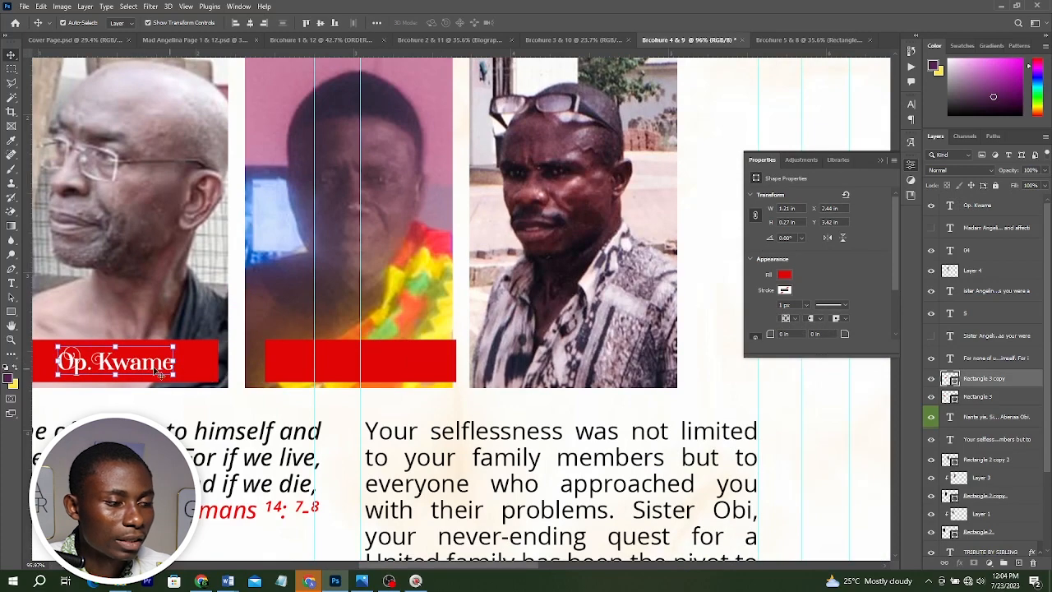
{"action": "key", "text": "ctrl+z"}
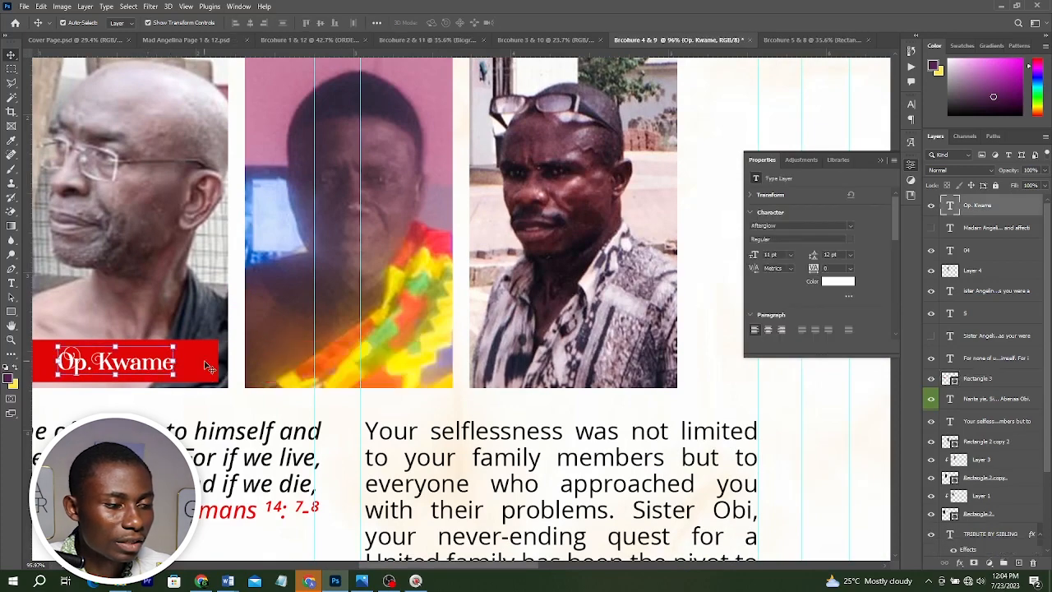
{"action": "left_click", "coordinate": [210, 369], "text": "shift"}
{"action": "left_click_drag", "start_coordinate": [123, 368], "coordinate": [553, 367]}
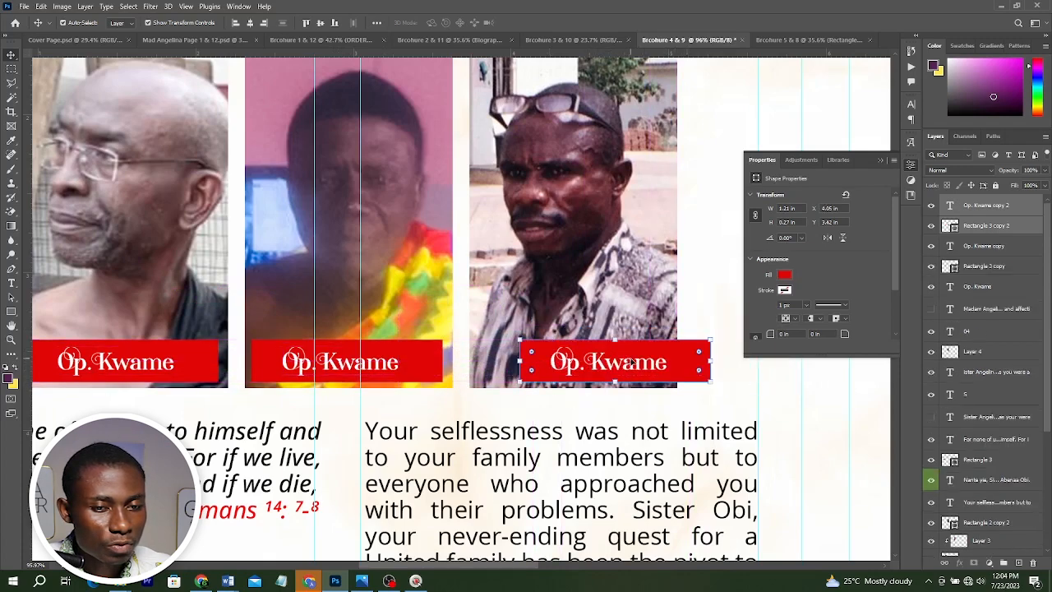
{"action": "left_click_drag", "start_coordinate": [631, 362], "coordinate": [590, 363]}
In the Brcohure 5 & 8 document, duplicate the row of three photo frames below it to form a six-frame grid.
{"action": "scroll", "coordinate": [565, 357], "scroll_direction": "down", "scroll_amount": 4}
{"action": "scroll", "coordinate": [565, 358], "scroll_direction": "down", "scroll_amount": 2}
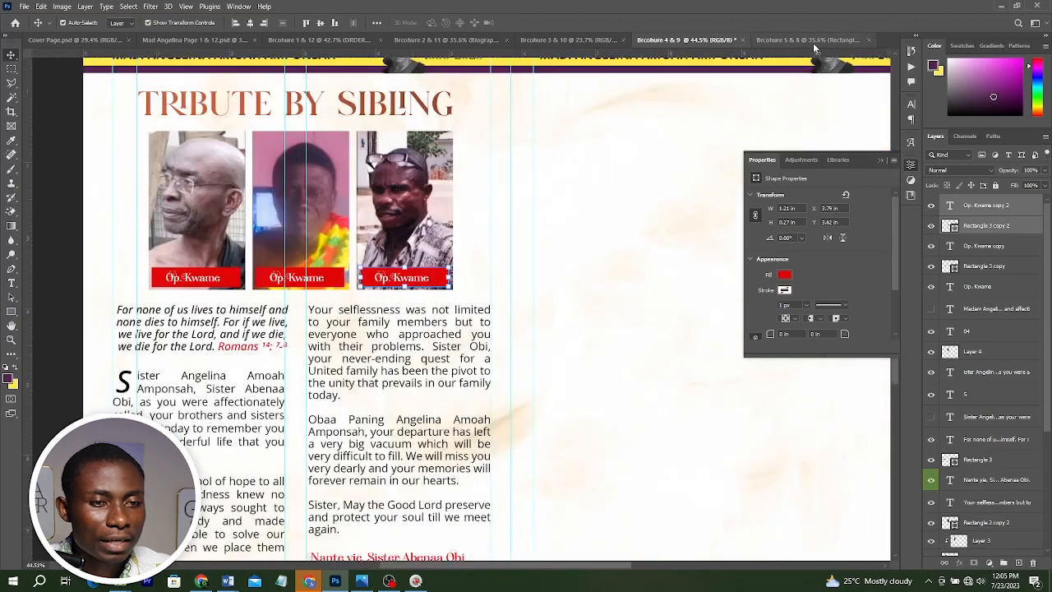
{"action": "left_click", "coordinate": [813, 42]}
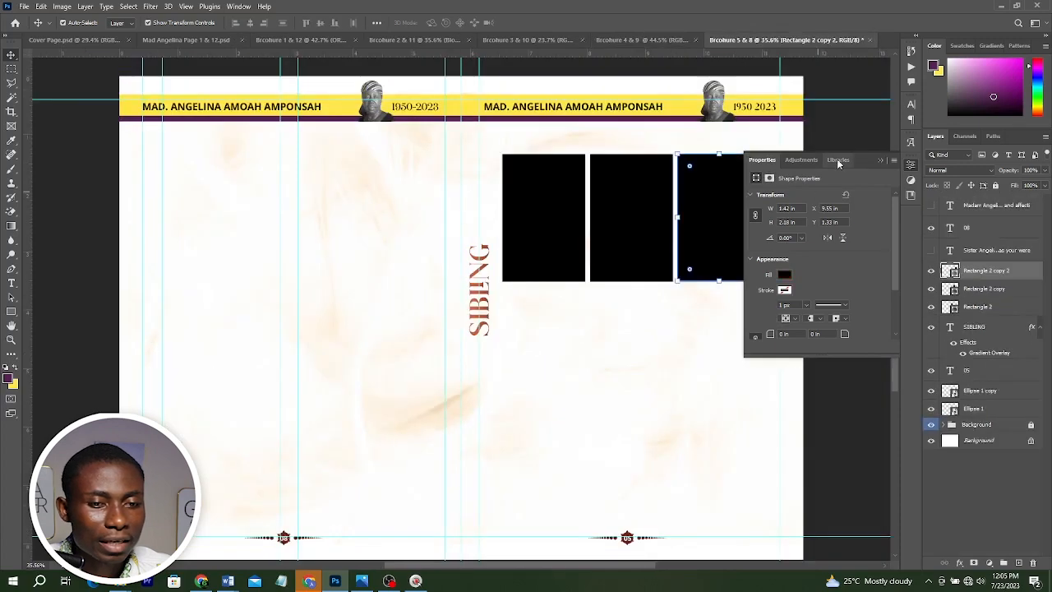
{"action": "left_click", "coordinate": [878, 159]}
{"action": "left_click", "coordinate": [818, 232]}
{"action": "left_click_drag", "start_coordinate": [788, 252], "coordinate": [519, 194]}
{"action": "left_click_drag", "start_coordinate": [635, 228], "coordinate": [634, 357]}
{"action": "left_click", "coordinate": [554, 240]}
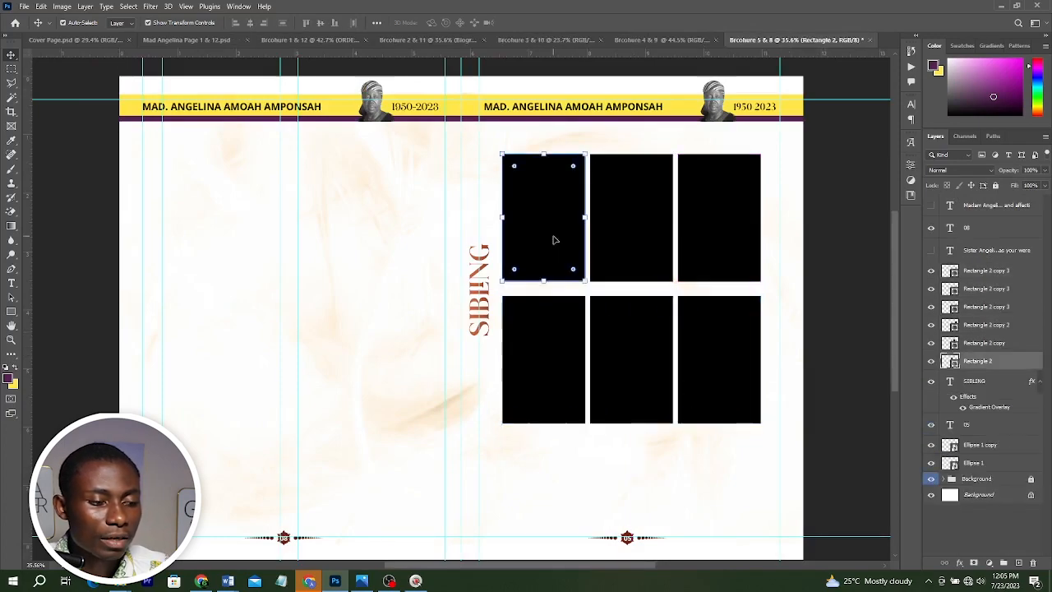
Place the first photo from the SIBLINGS folder onto the Brcohure 5 & 8 page over the first frame.
{"action": "key", "text": "alt+Tab"}
{"action": "left_click", "coordinate": [554, 240]}
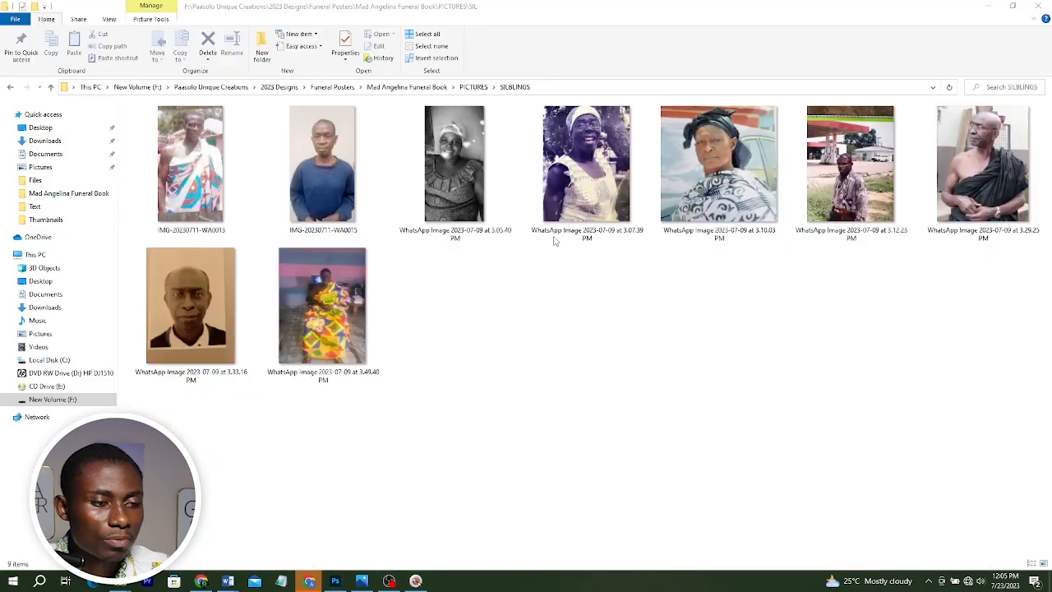
{"action": "left_click", "coordinate": [192, 147]}
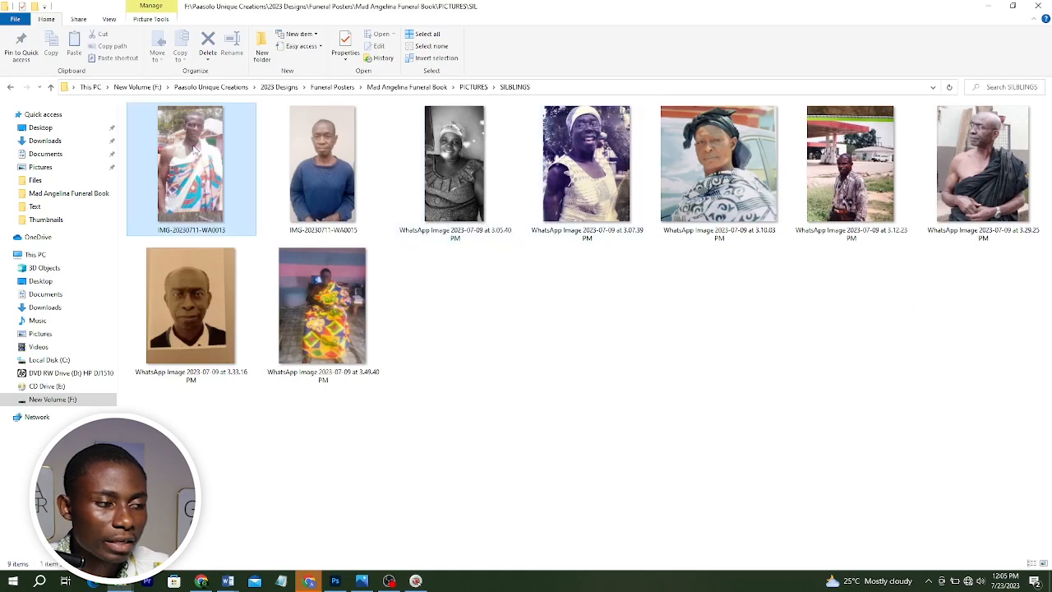
{"action": "left_click_drag", "start_coordinate": [194, 148], "coordinate": [538, 265]}
{"action": "key", "text": "alt+Tab"}
{"action": "left_click_drag", "start_coordinate": [327, 317], "coordinate": [451, 315]}
{"action": "mouse_move", "coordinate": [573, 208]}
{"action": "left_mouse_down"}
{"action": "mouse_move", "coordinate": [566, 198]}
{"action": "mouse_move", "coordinate": [576, 204]}
{"action": "left_mouse_up"}
{"action": "key", "text": "Return"}
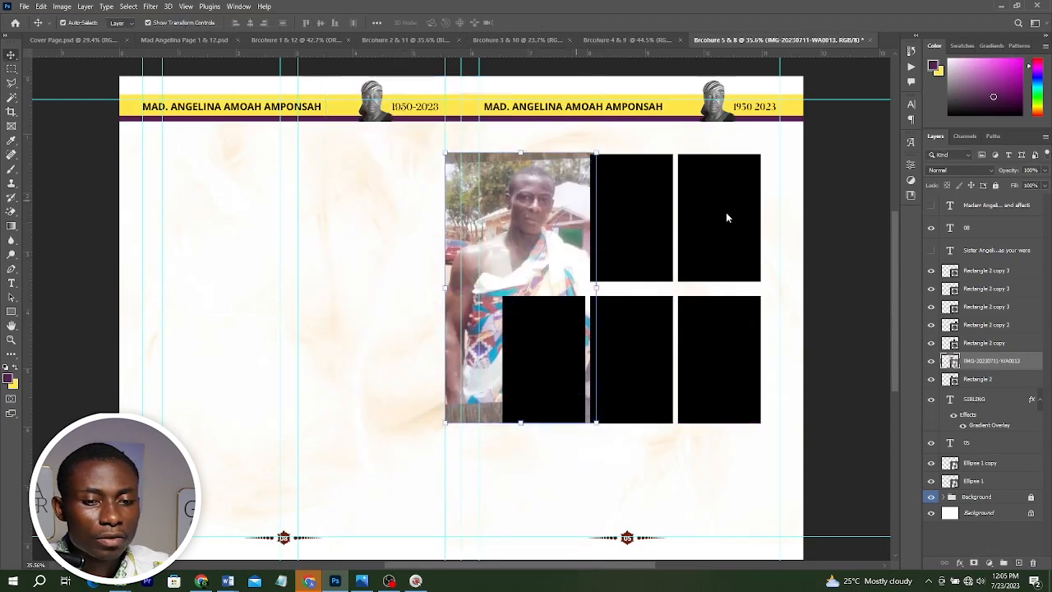
Clip the first sibling photo into its frame and reposition the photo and the SIBLING heading.
{"action": "right_click", "coordinate": [983, 369]}
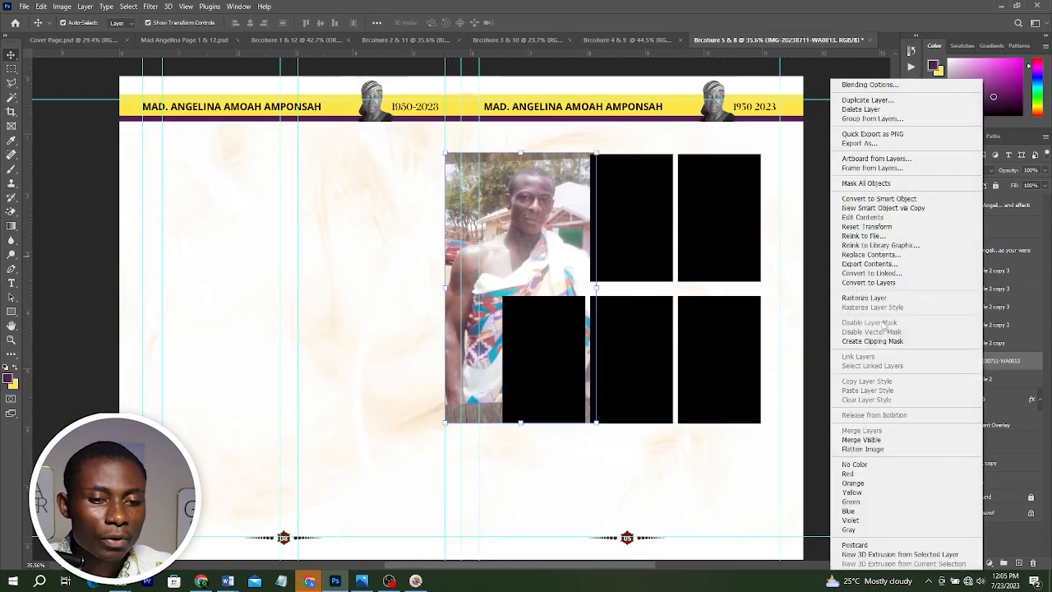
{"action": "left_click", "coordinate": [869, 342]}
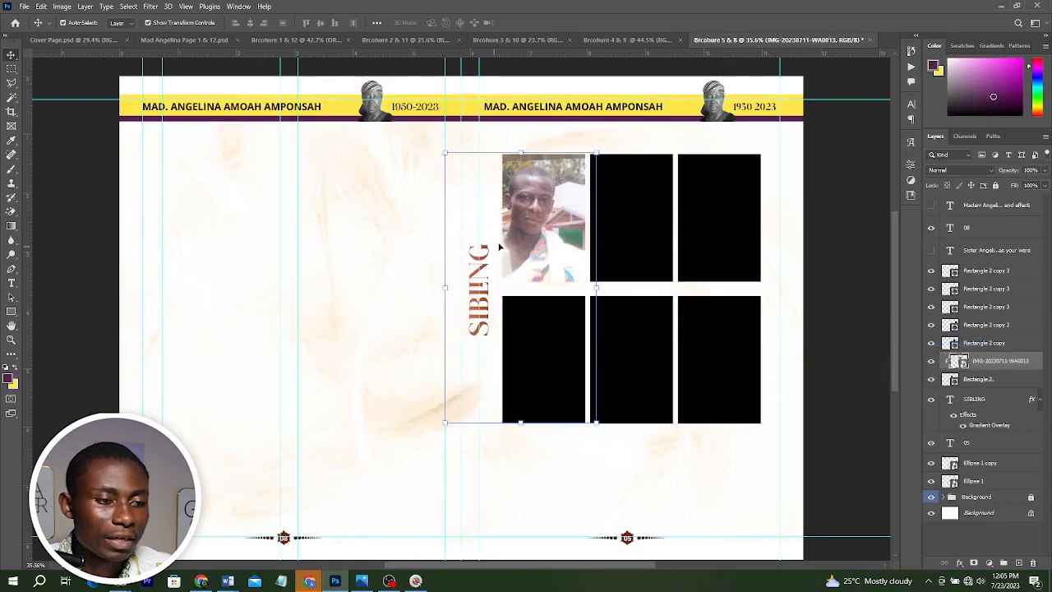
{"action": "left_click_drag", "start_coordinate": [499, 246], "coordinate": [565, 228]}
{"action": "left_click", "coordinate": [485, 250]}
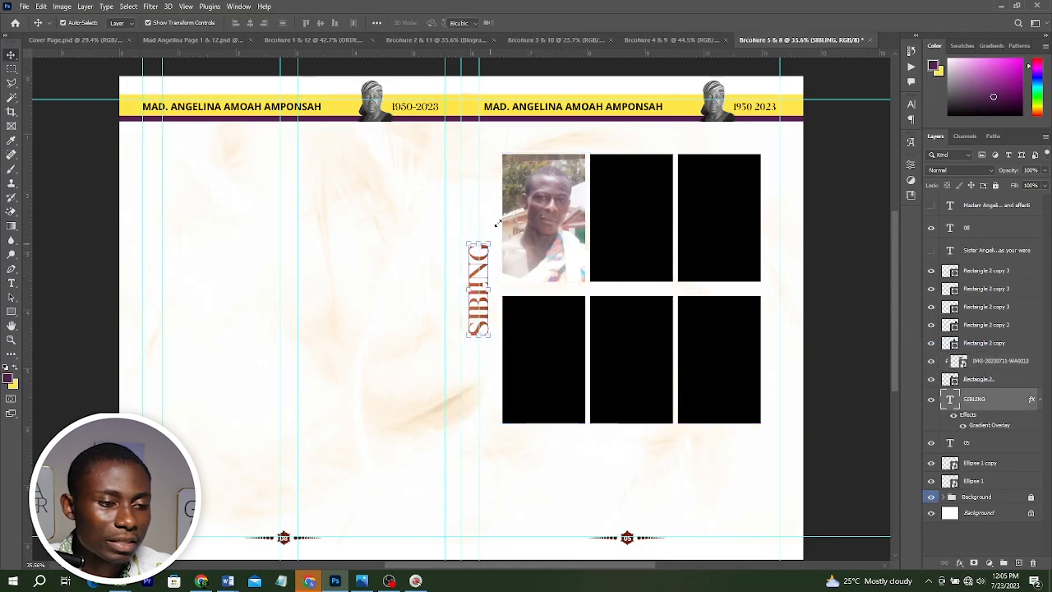
{"action": "left_click_drag", "start_coordinate": [490, 243], "coordinate": [500, 219]}
{"action": "key", "text": "Return"}
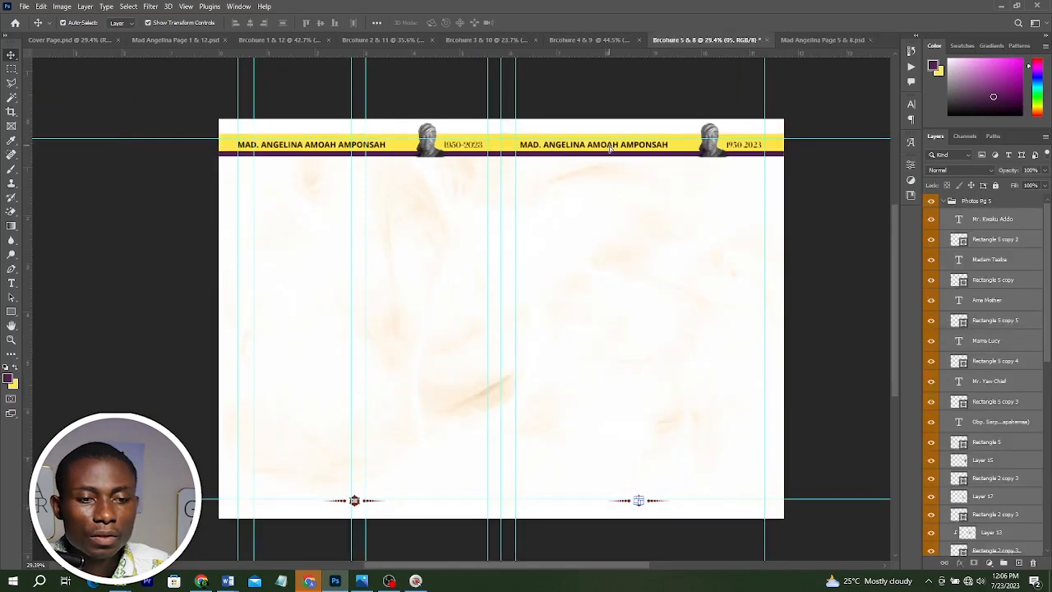
Bring the finished six-photo sibling grid with name labels into the Brcohure 5 & 8 page and close the source file.
{"action": "left_click_drag", "start_coordinate": [609, 149], "coordinate": [699, 189]}
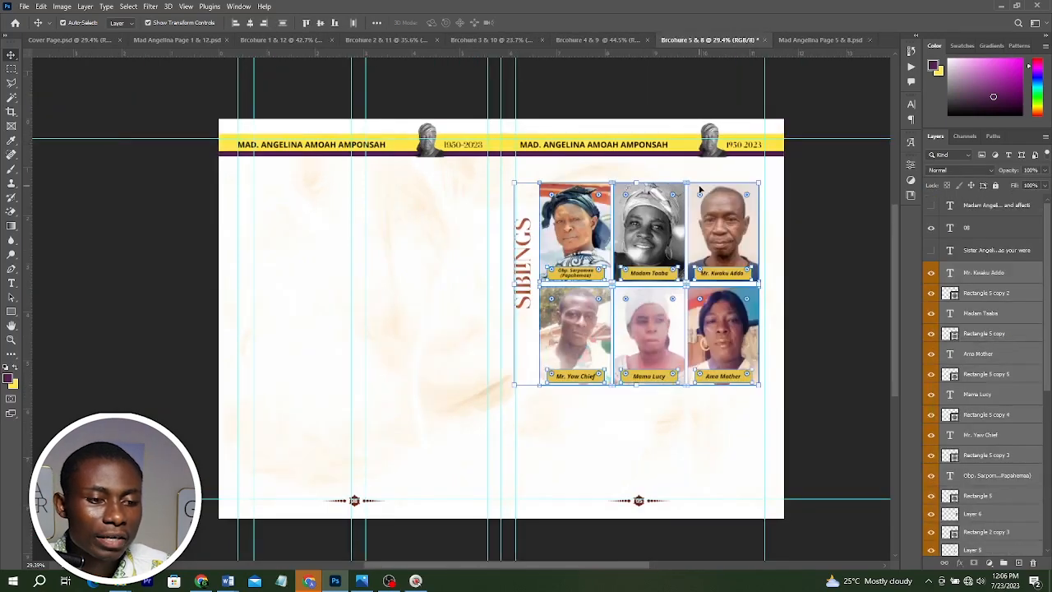
{"action": "left_click", "coordinate": [843, 229]}
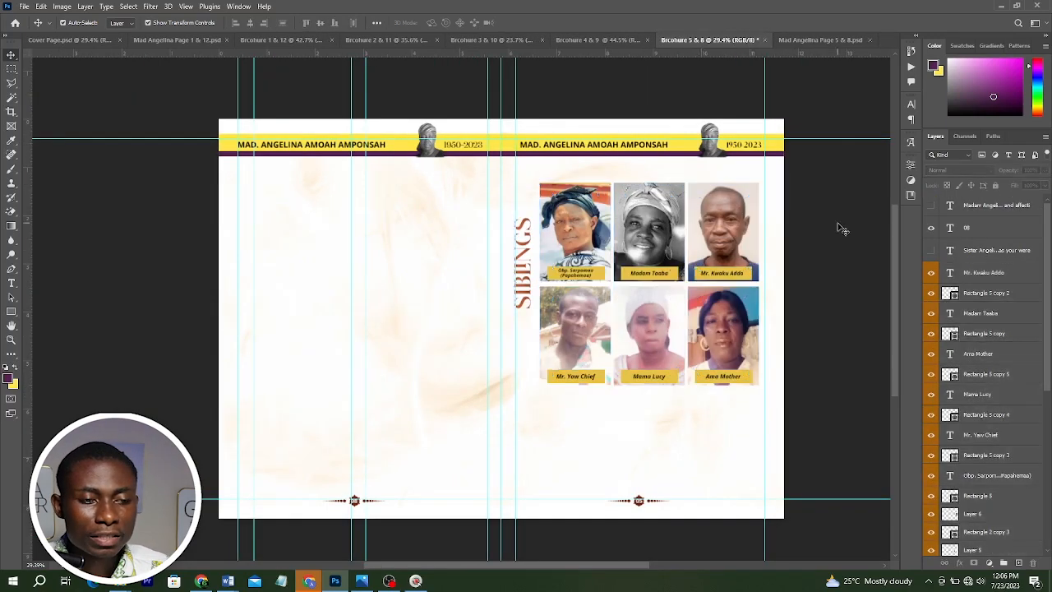
{"action": "scroll", "coordinate": [668, 271], "scroll_direction": "up", "scroll_amount": 1}
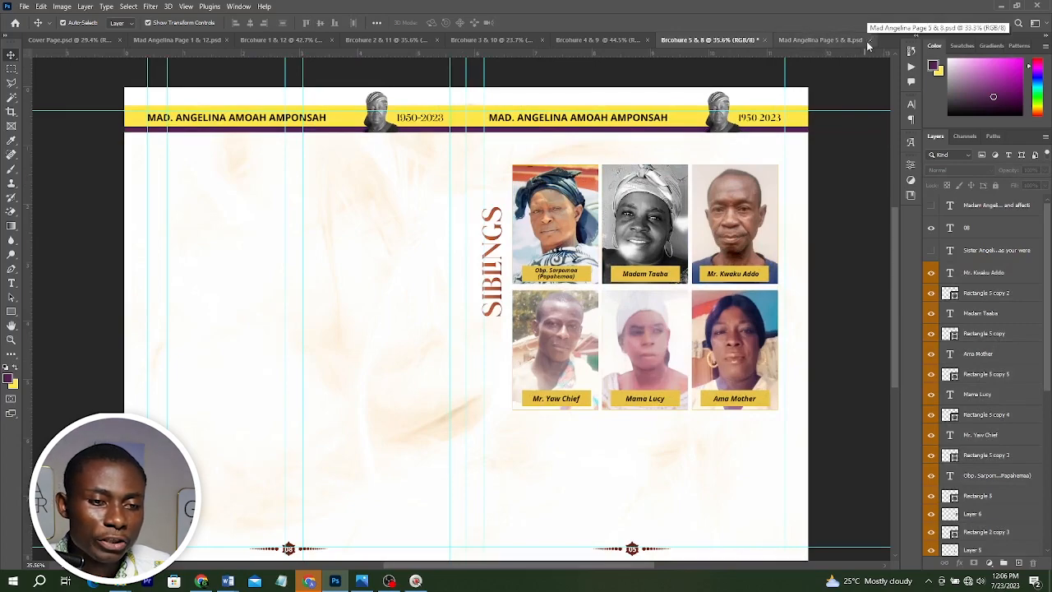
{"action": "left_click", "coordinate": [870, 41]}
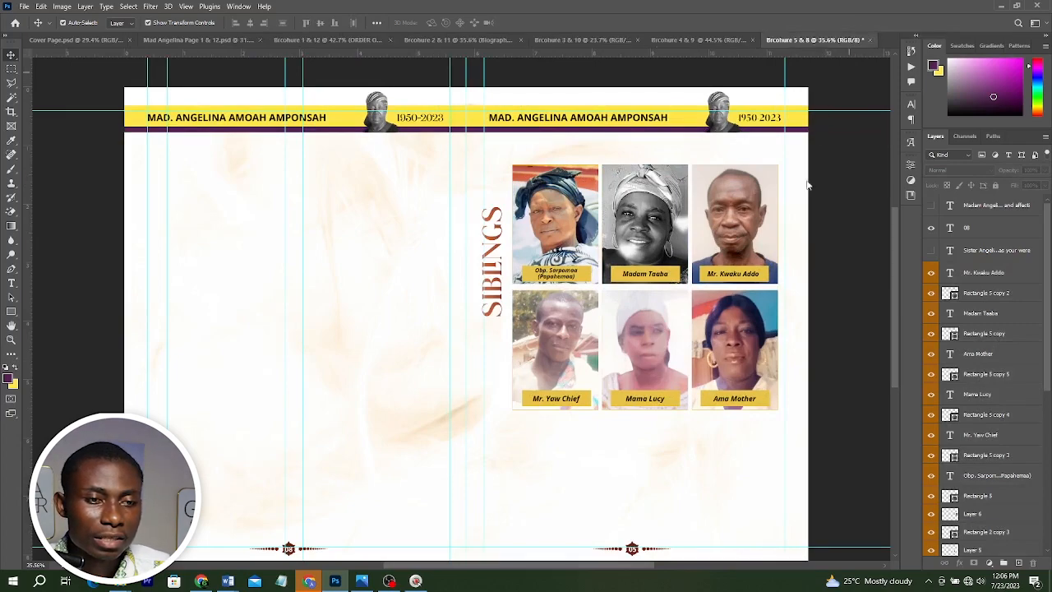
Duplicate the Brcohure 5 & 8 document as a new Brcohure 6 & 7 file.
{"action": "left_click", "coordinate": [61, 6]}
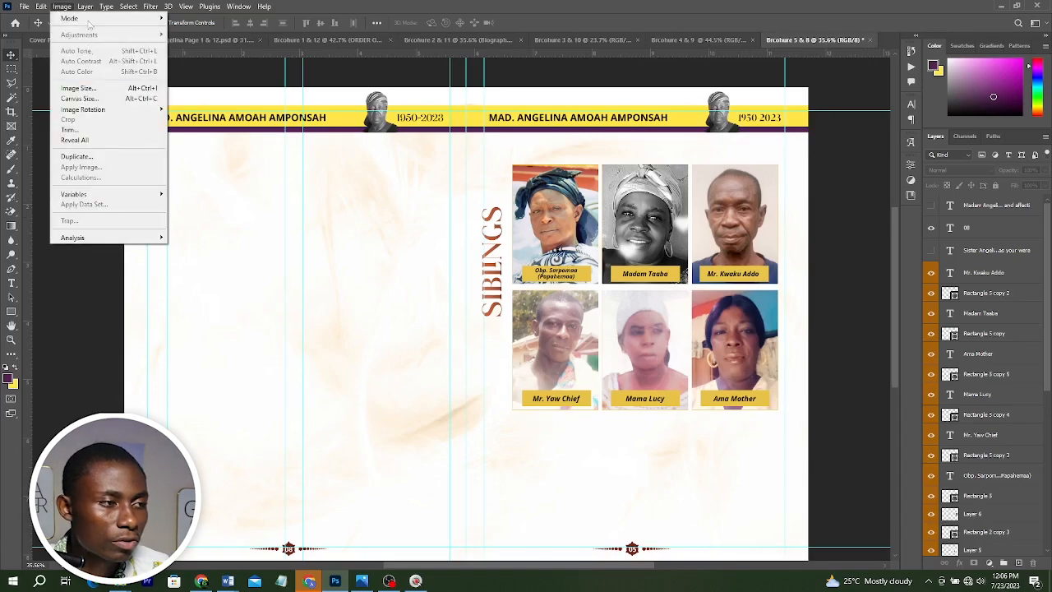
{"action": "left_click", "coordinate": [87, 156]}
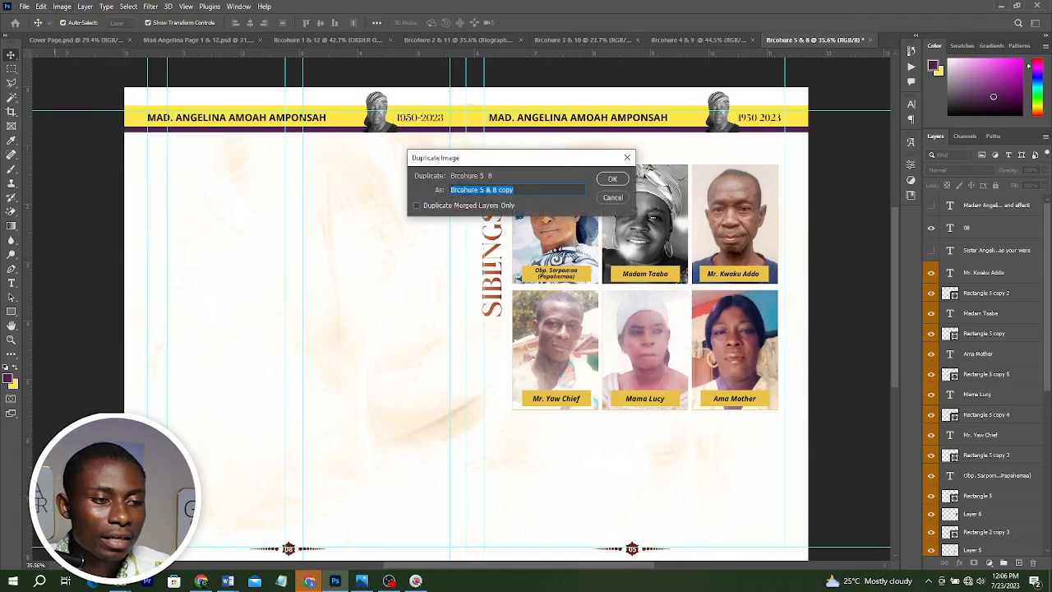
{"action": "left_click_drag", "start_coordinate": [481, 190], "coordinate": [543, 189]}
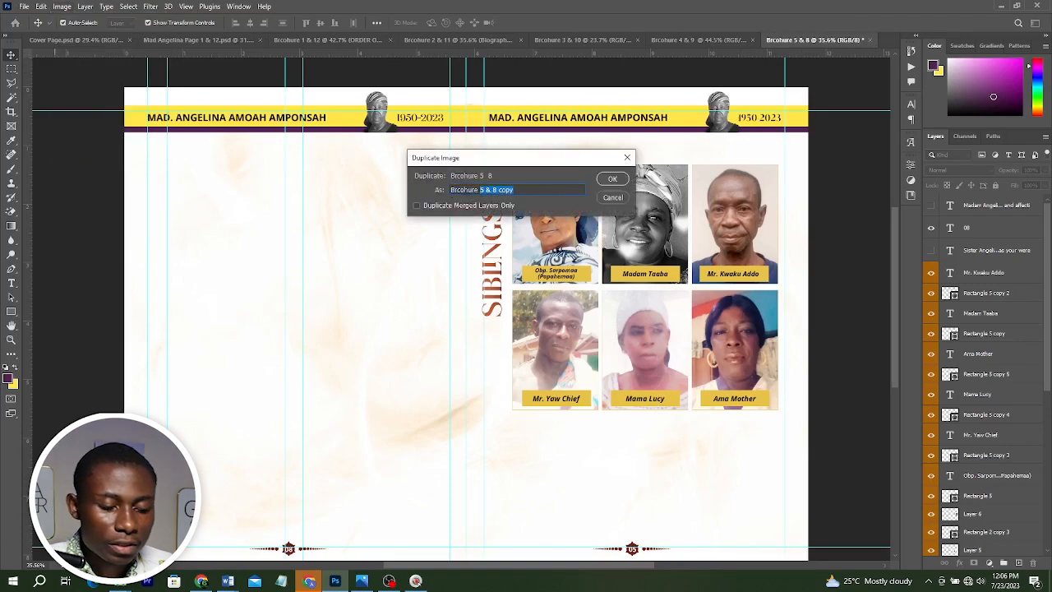
{"action": "type", "text": "8"}
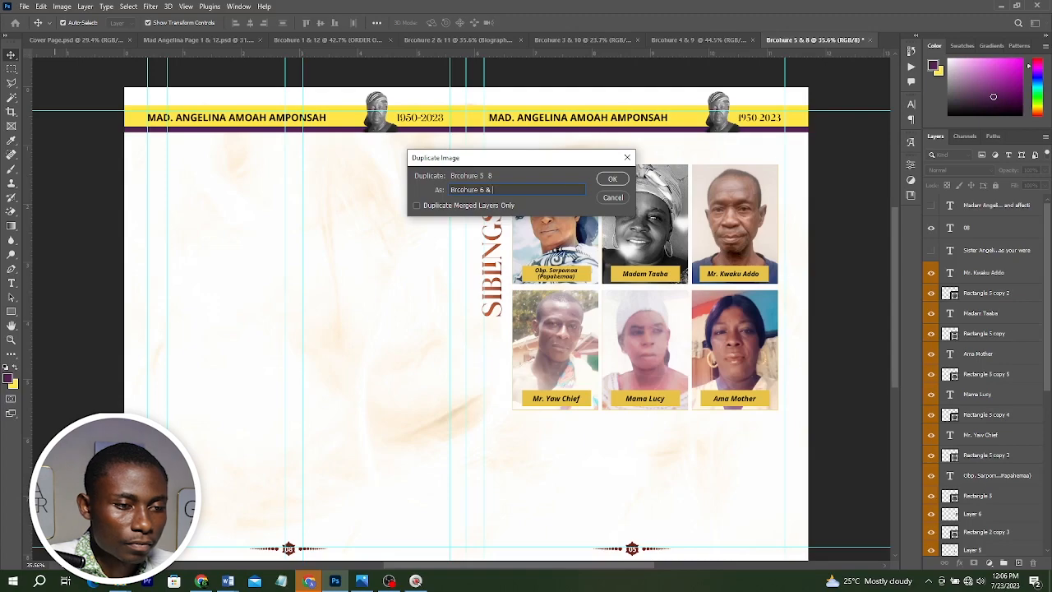
{"action": "key", "text": "Return"}
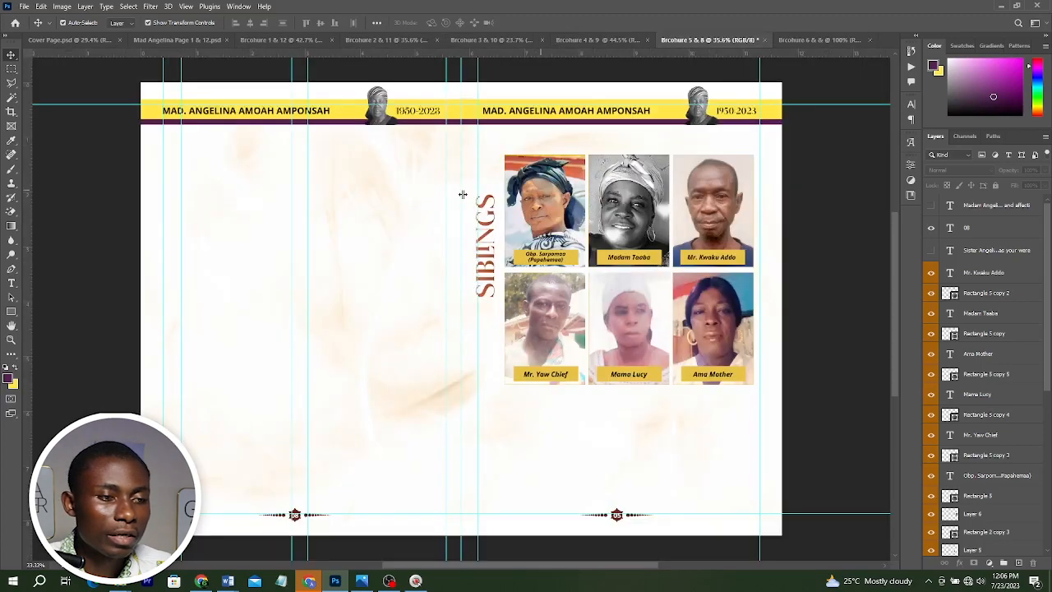
Delete the sibling photo grid and heading from the duplicated spread.
{"action": "left_click_drag", "start_coordinate": [392, 169], "coordinate": [757, 335]}
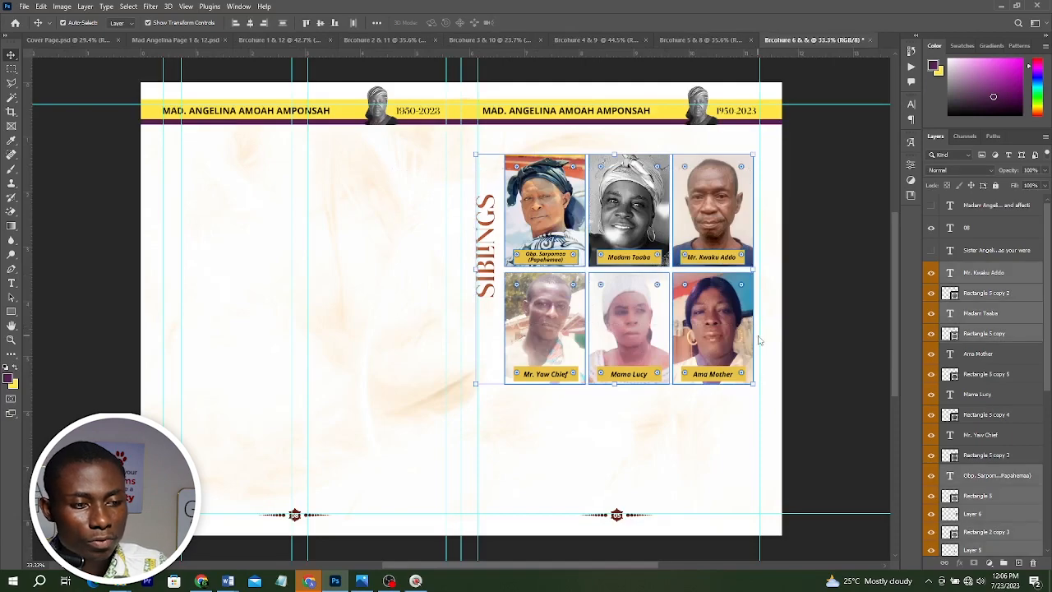
{"action": "key", "text": "Delete"}
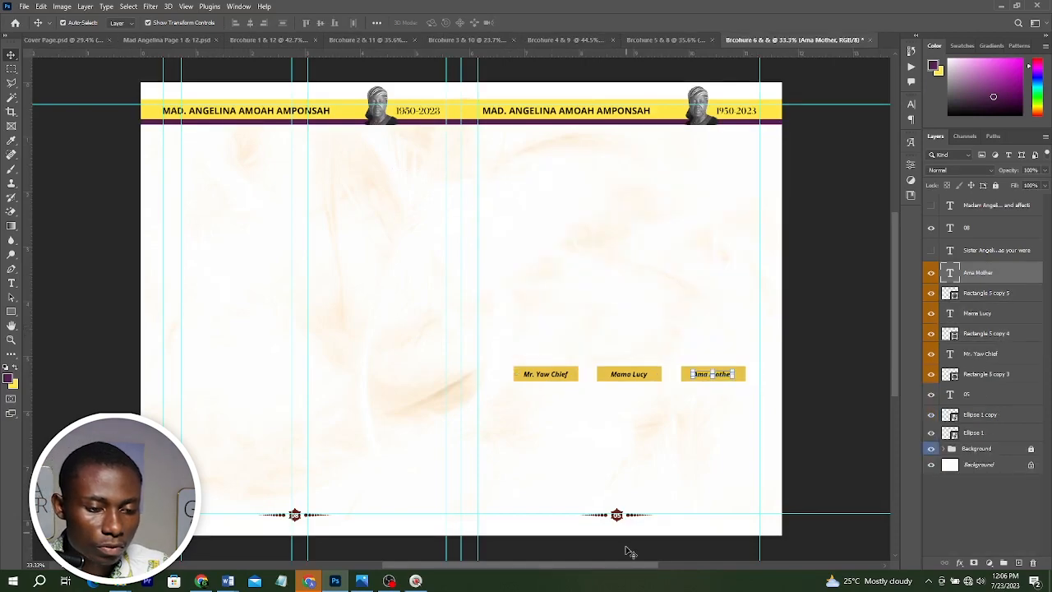
Change the left page number in the footer ornament to 06.
{"action": "scroll", "coordinate": [628, 551], "scroll_direction": "up", "scroll_amount": 3}
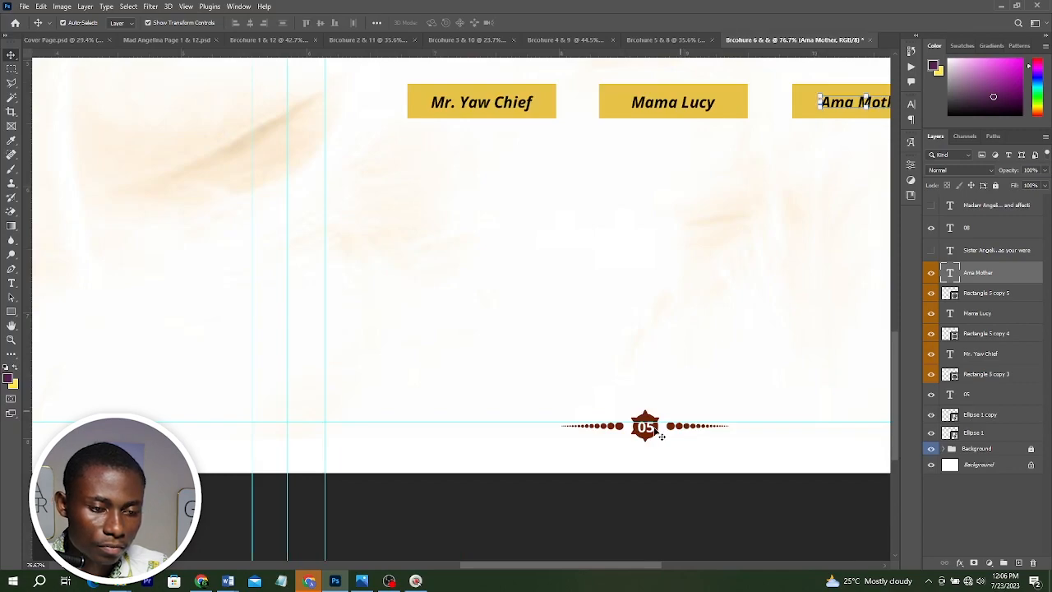
{"action": "double_click", "coordinate": [647, 427]}
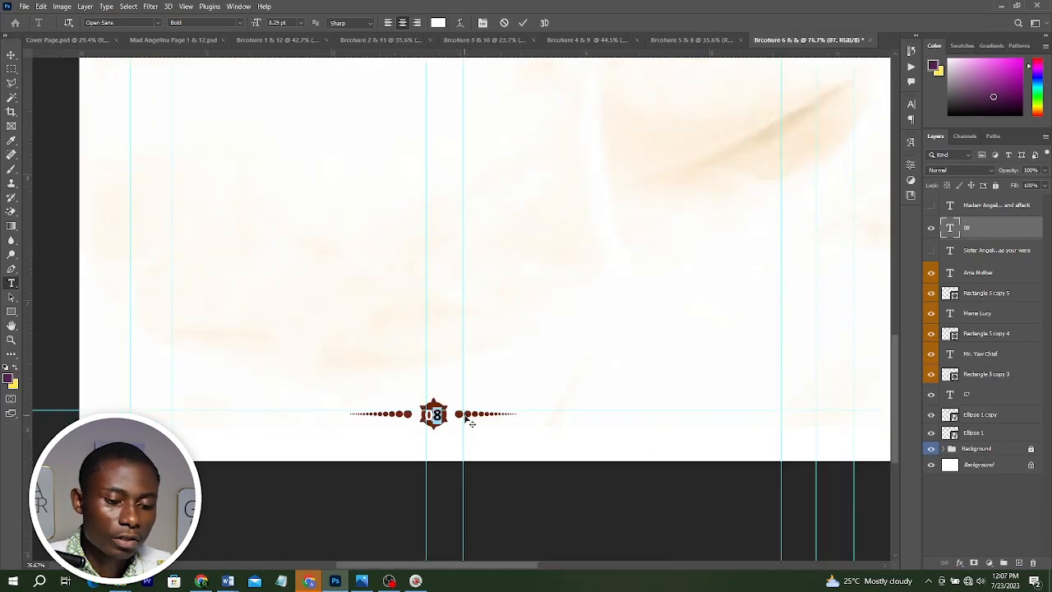
{"action": "type", "text": "6"}
{"action": "key", "text": "ctrl+Return"}
{"action": "key", "text": "ctrl+0"}
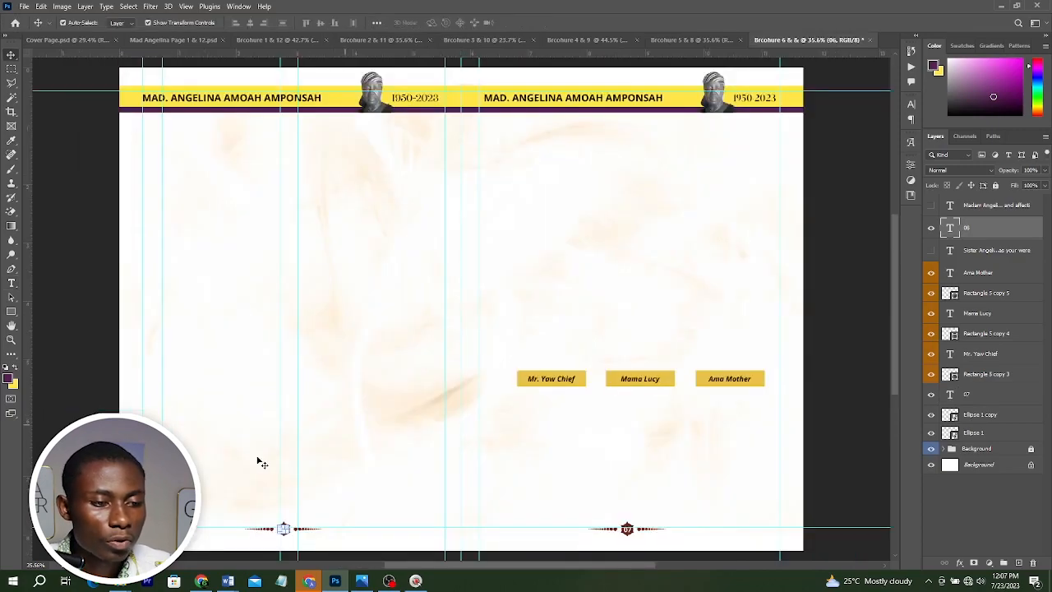
Review the Treasured Memories spread in the reference design image.
{"action": "key", "text": "alt+Tab"}
{"action": "scroll", "coordinate": [542, 329], "scroll_direction": "down", "scroll_amount": 5}
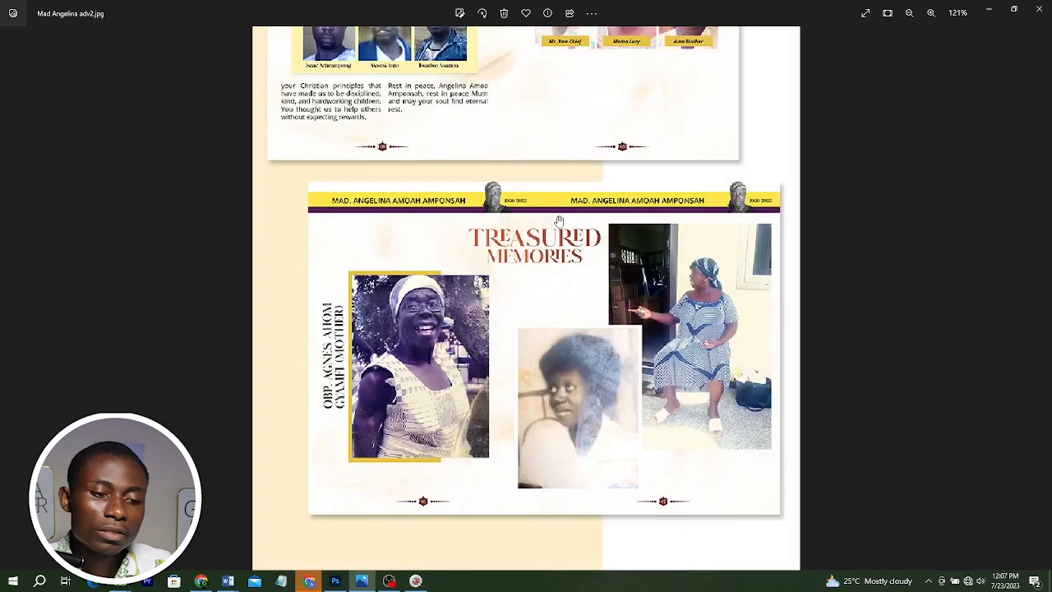
{"action": "scroll", "coordinate": [554, 263], "scroll_direction": "down", "scroll_amount": 2}
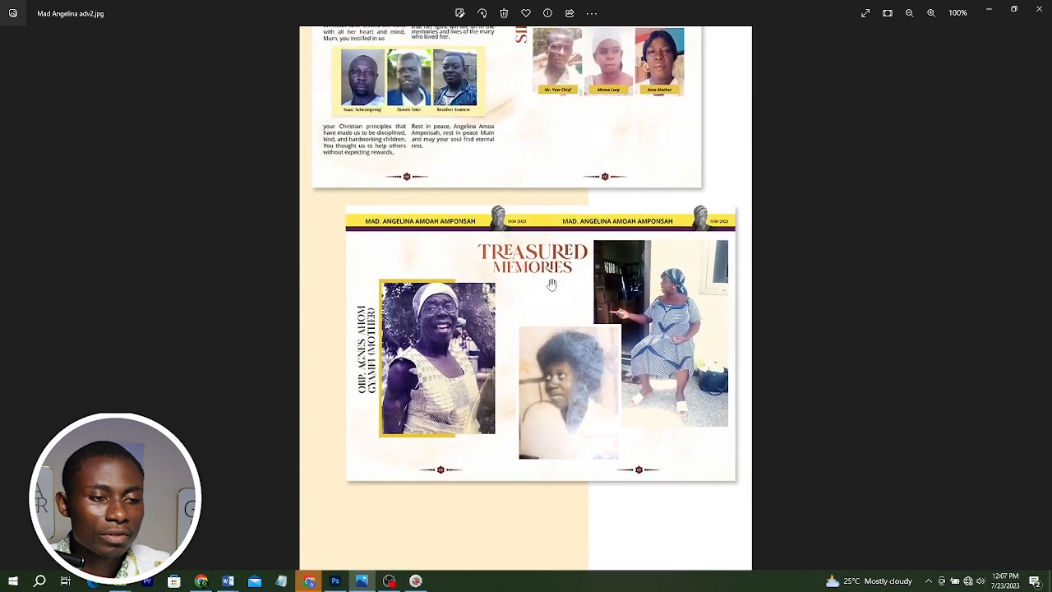
{"action": "scroll", "coordinate": [551, 279], "scroll_direction": "up", "scroll_amount": 4}
{"action": "left_click_drag", "start_coordinate": [586, 268], "coordinate": [585, 264]}
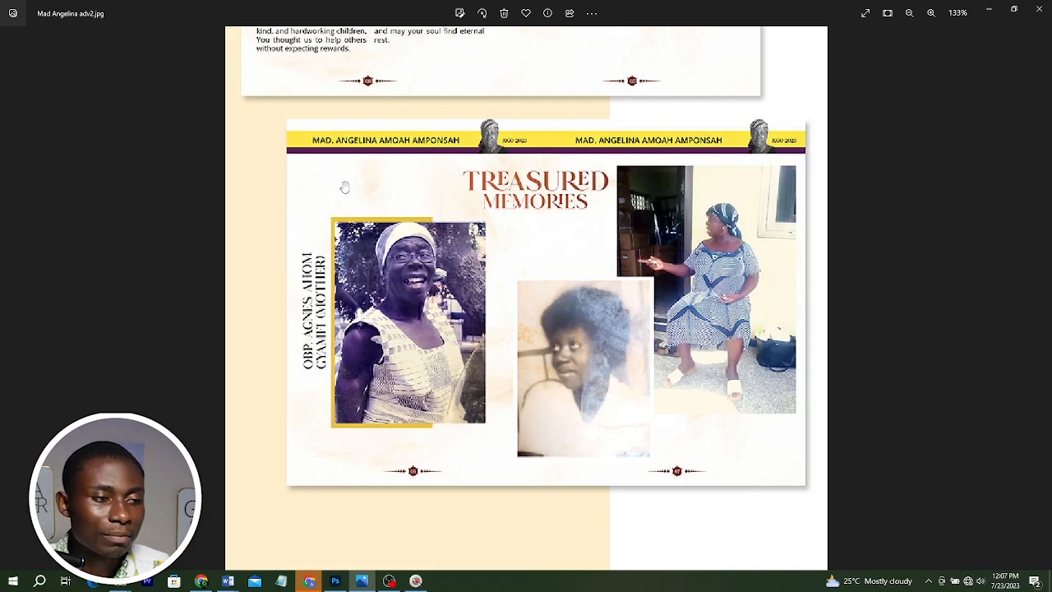
{"action": "left_click", "coordinate": [335, 580]}
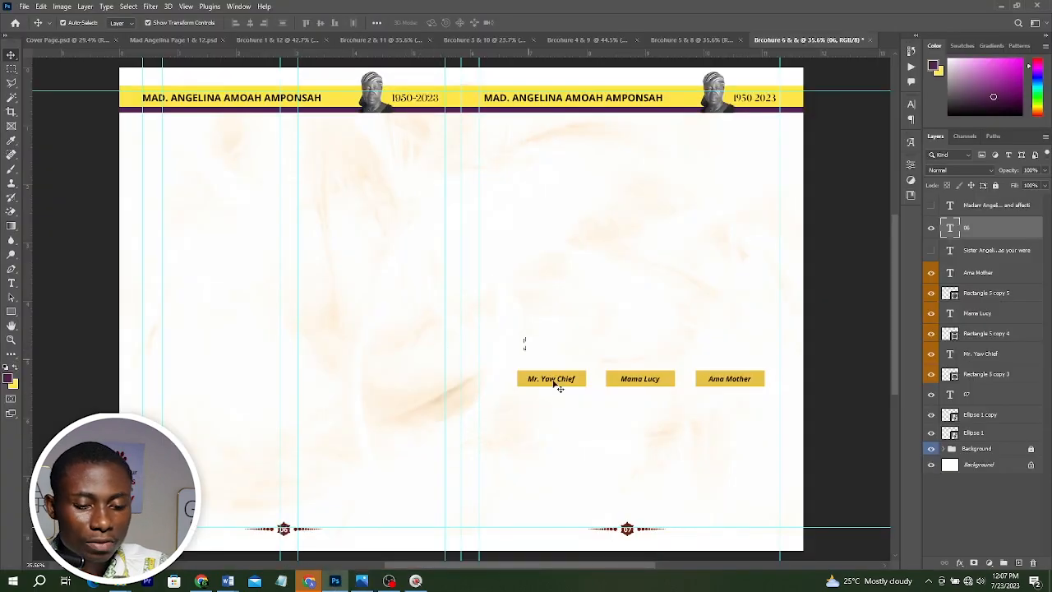
Delete the leftover name labels from the duplicated spread.
{"action": "left_click_drag", "start_coordinate": [552, 381], "coordinate": [728, 411]}
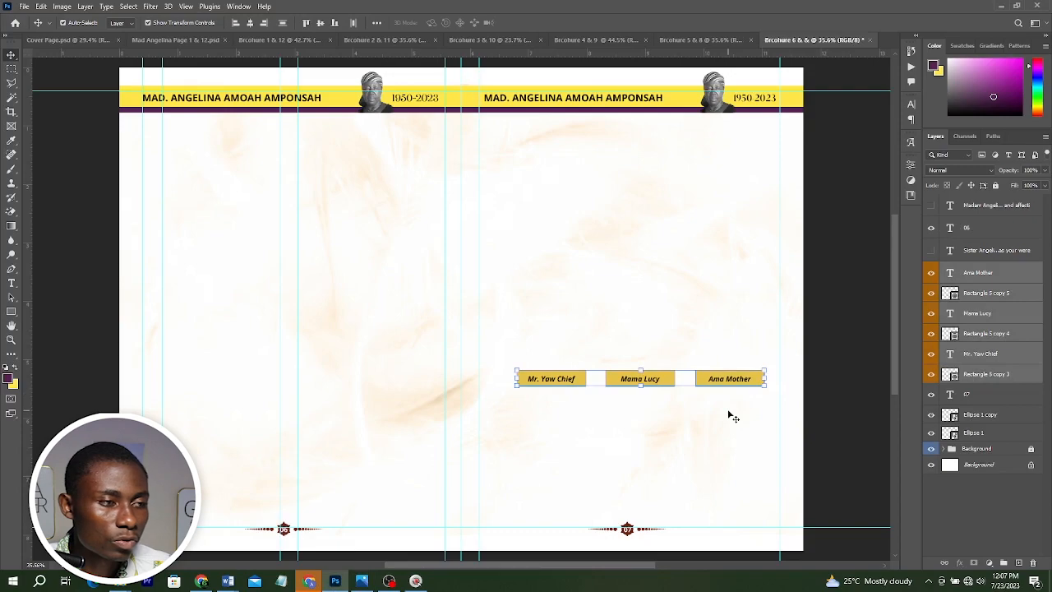
{"action": "key", "text": "Delete"}
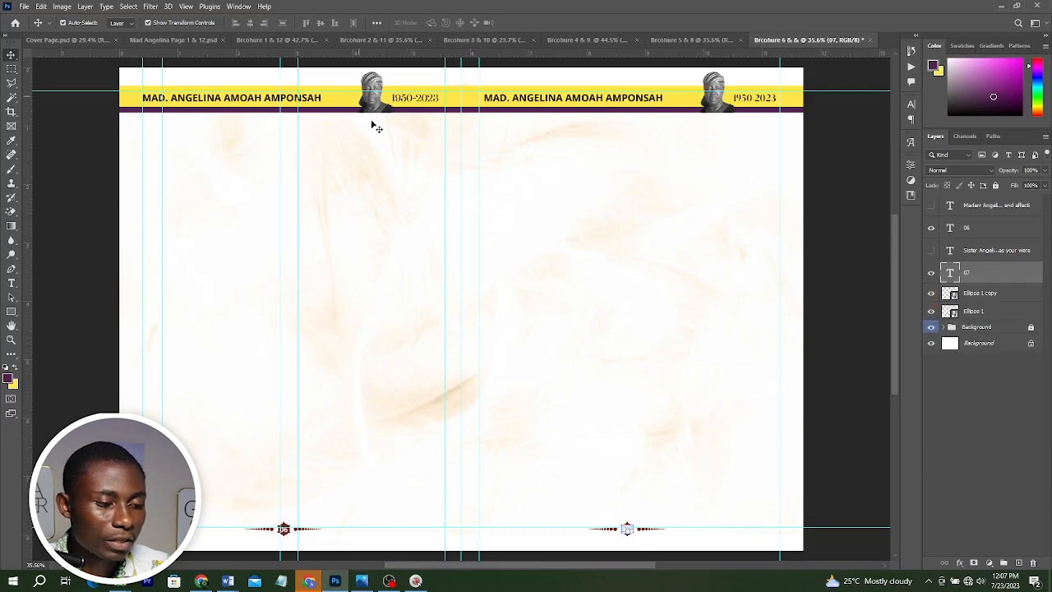
Add two black text lines, TREASURED and MEMORIES, near the top of the left page.
{"action": "key", "text": "t"}
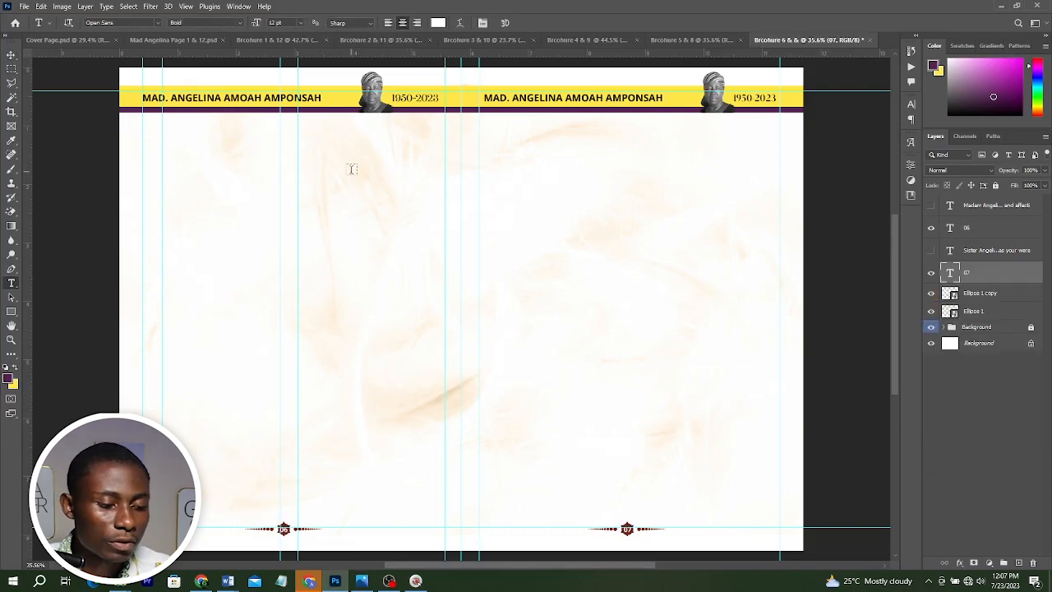
{"action": "left_click", "coordinate": [351, 169]}
{"action": "left_click", "coordinate": [438, 24]}
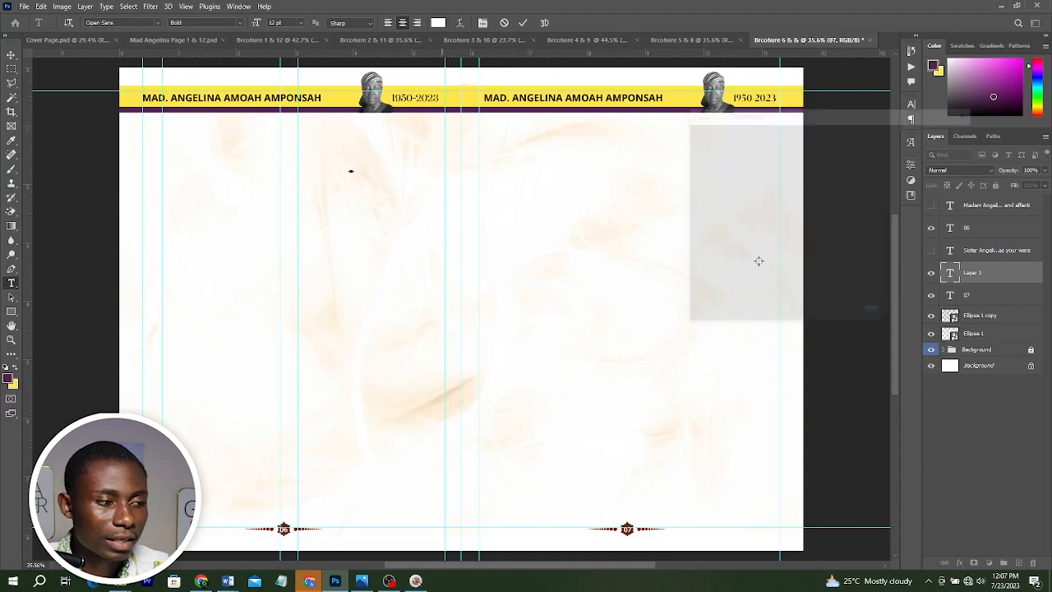
{"action": "type", "text": "000000"}
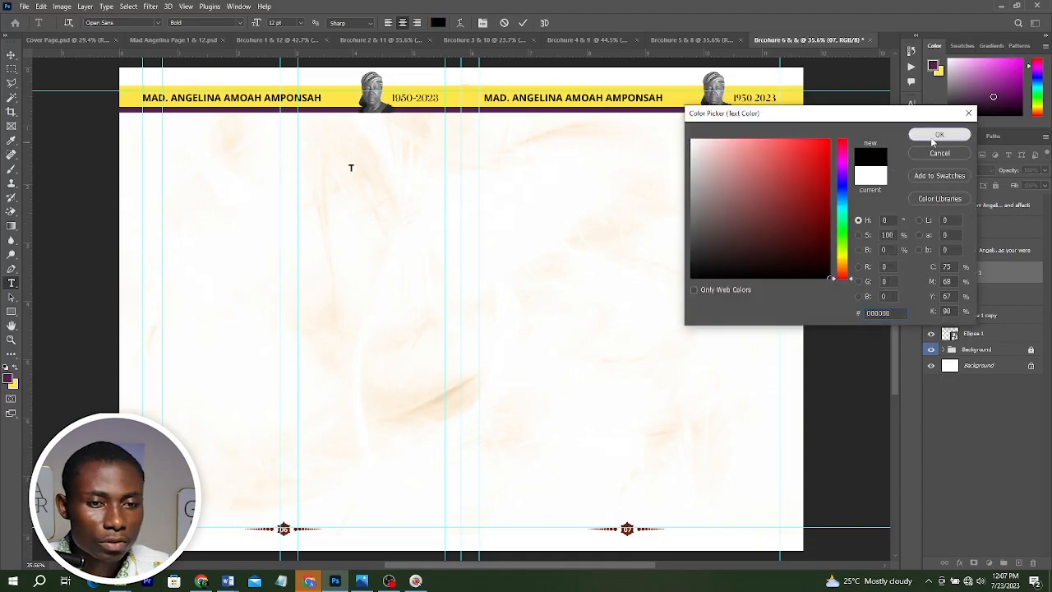
{"action": "left_click", "coordinate": [939, 134]}
{"action": "type", "text": "TREASURED"}
{"action": "key", "text": "ctrl+Return"}
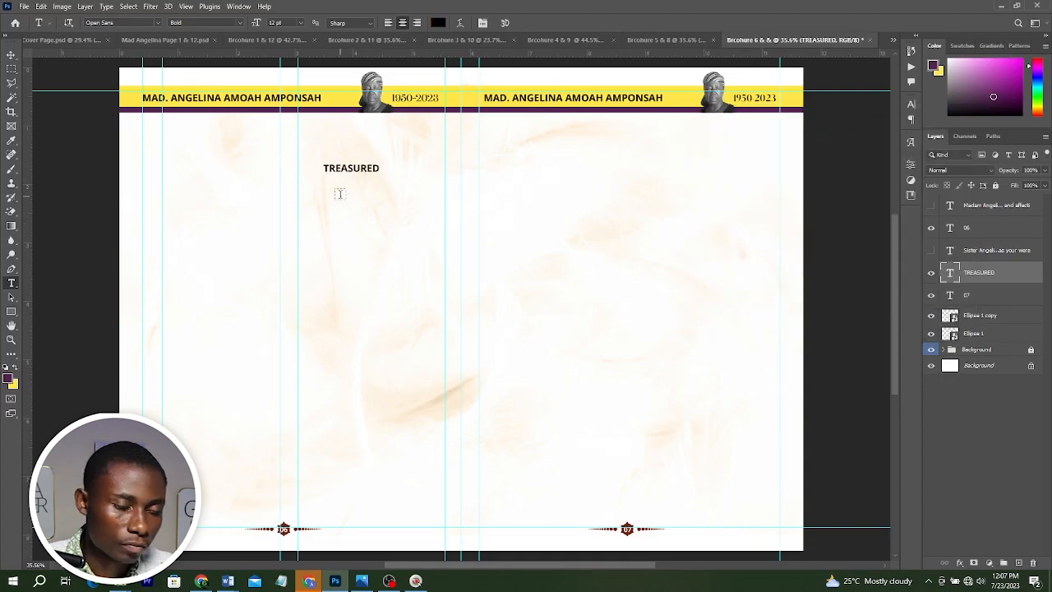
{"action": "left_click", "coordinate": [340, 195]}
{"action": "type", "text": "MEMORIES"}
{"action": "key", "text": "ctrl+Return"}
Scale both title lines up together and move them toward the spread's centre.
{"action": "key", "text": "v"}
{"action": "left_click_drag", "start_coordinate": [359, 166], "coordinate": [349, 180]}
{"action": "left_click_drag", "start_coordinate": [346, 151], "coordinate": [416, 215]}
{"action": "key", "text": "ctrl+t"}
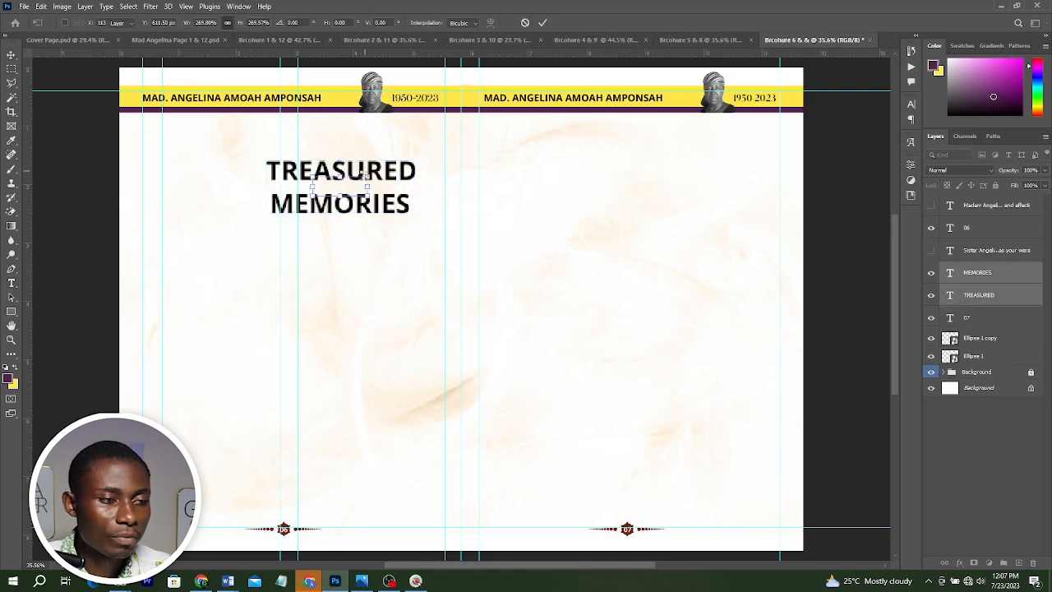
{"action": "key", "text": "Return"}
{"action": "left_click_drag", "start_coordinate": [376, 173], "coordinate": [475, 153]}
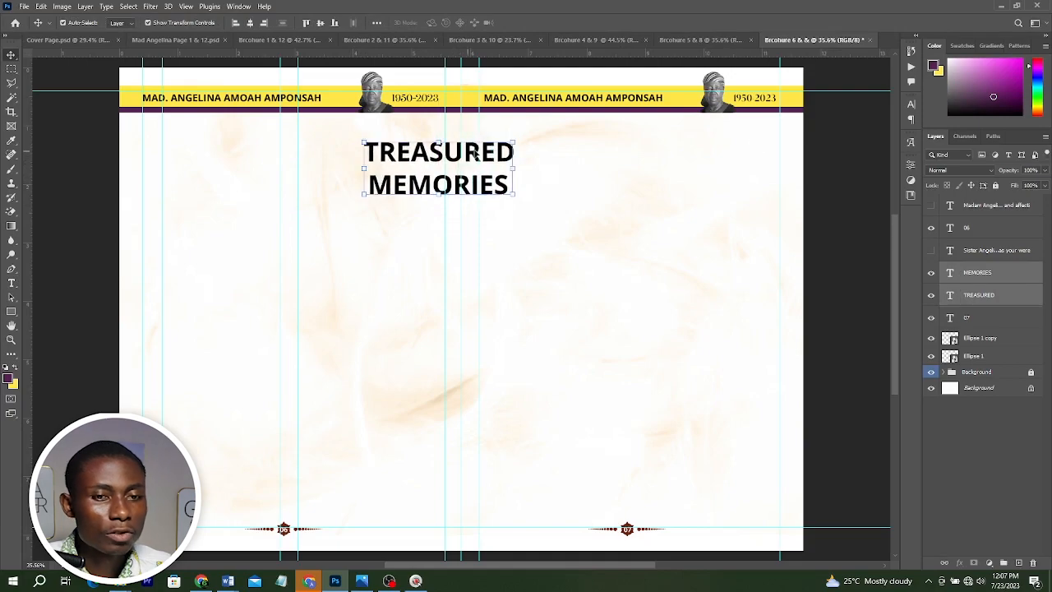
Set the title lines' font to GLITTEN ALL CAPS.
{"action": "left_click", "coordinate": [910, 104]}
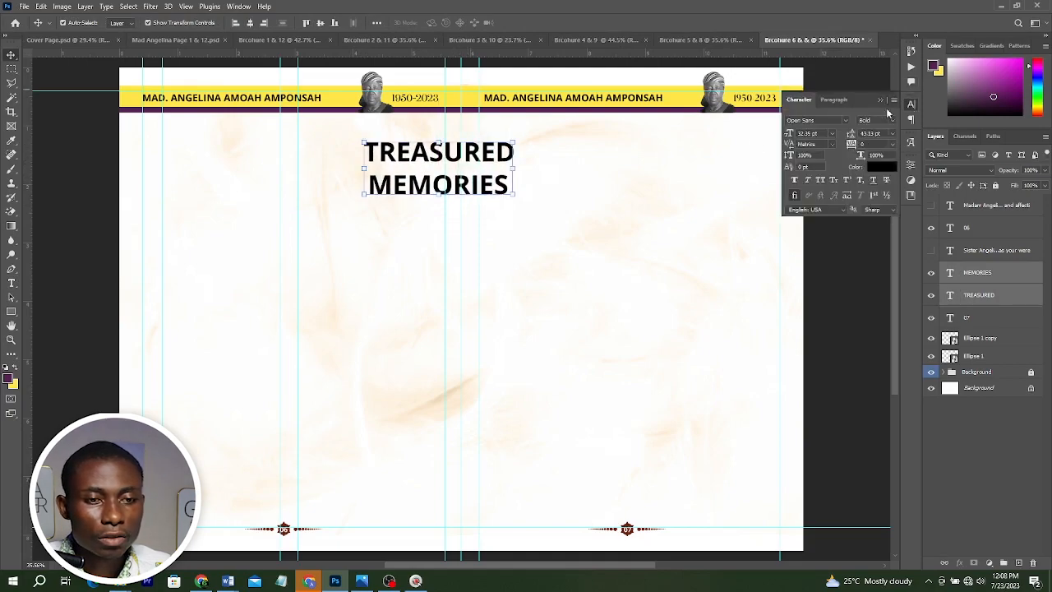
{"action": "left_click", "coordinate": [846, 120]}
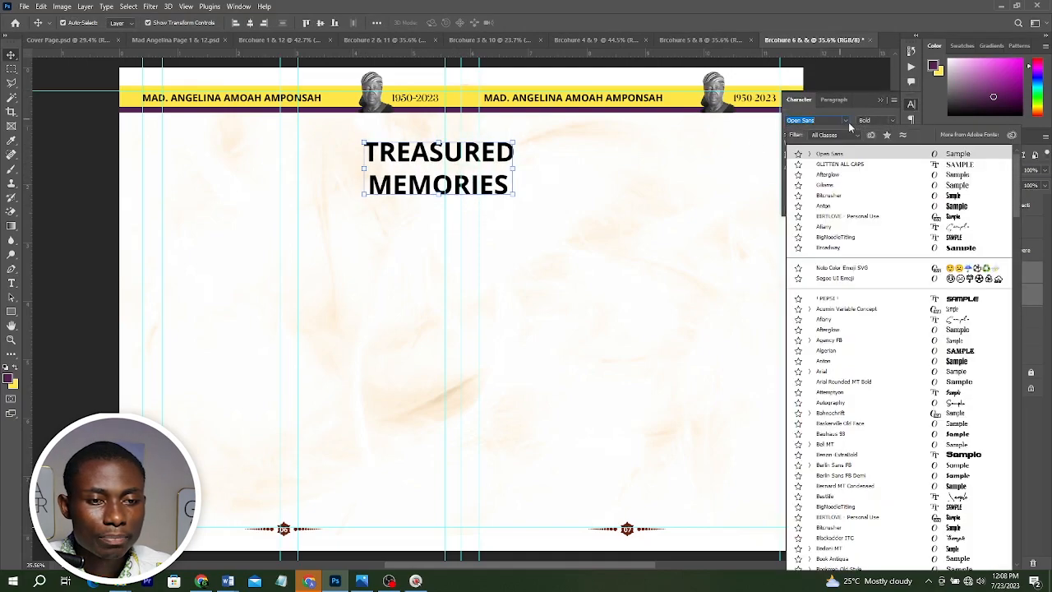
{"action": "left_click", "coordinate": [833, 165]}
{"action": "left_click", "coordinate": [490, 193]}
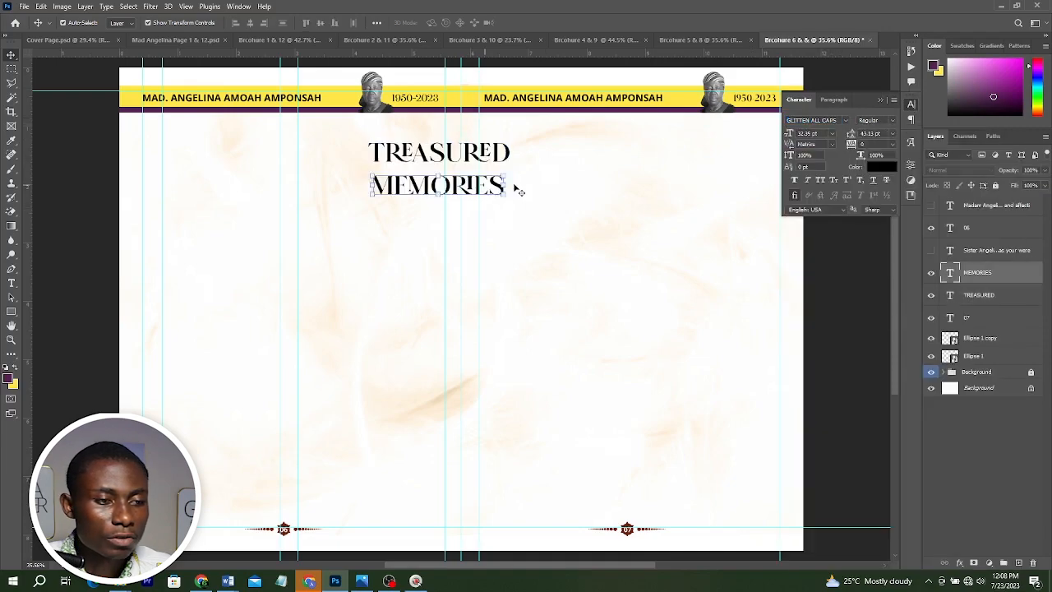
Enlarge the MEMORIES line to span wider than TREASURED, then compare against the reference image.
{"action": "key", "text": "ctrl+t"}
{"action": "left_click_drag", "start_coordinate": [506, 174], "coordinate": [536, 167]}
{"action": "key", "text": "Return"}
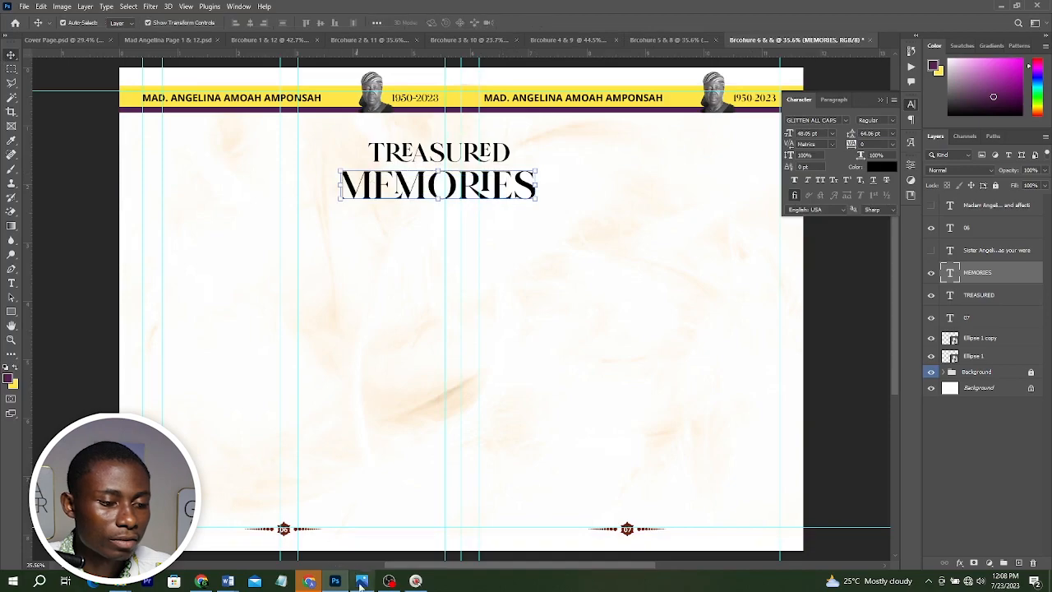
{"action": "left_click", "coordinate": [362, 581]}
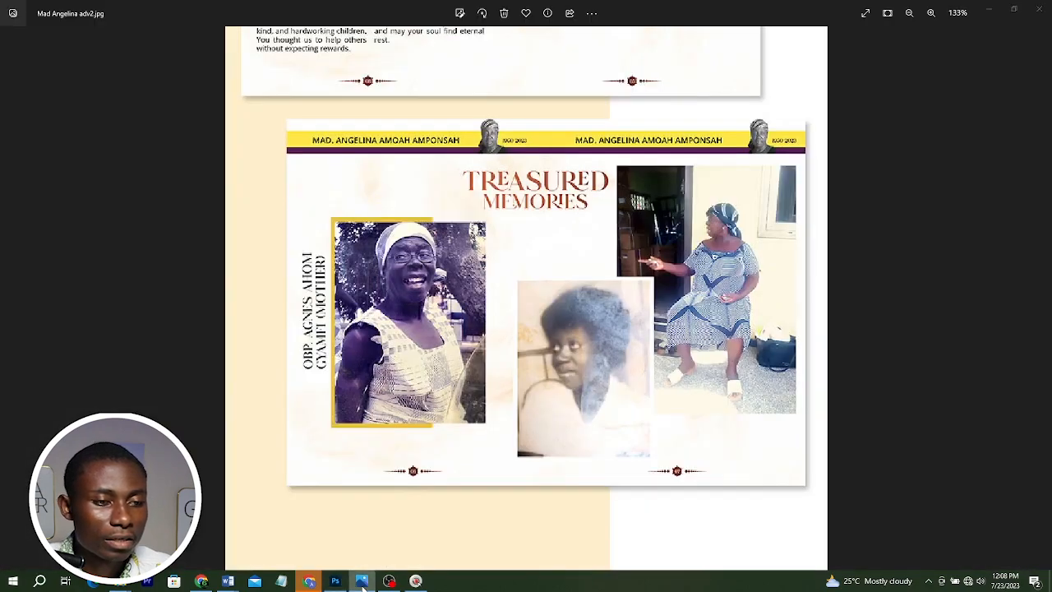
Undo the last resize, then enlarge the TREASURED line wider than MEMORIES and shift the title slightly left.
{"action": "left_click", "coordinate": [362, 582]}
{"action": "key", "text": "ctrl+z"}
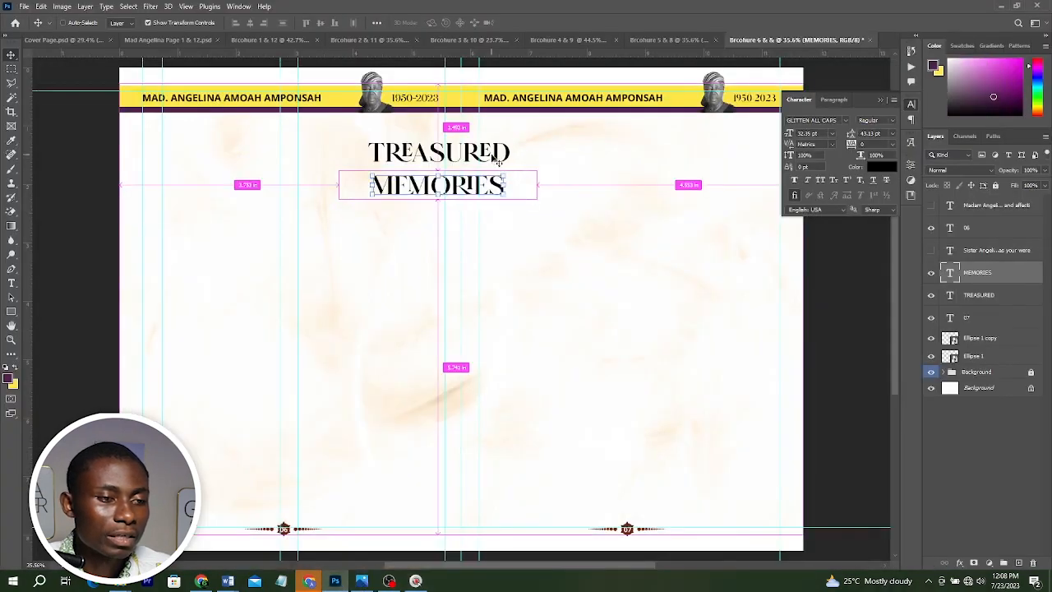
{"action": "left_click", "coordinate": [498, 162], "text": "ctrl"}
{"action": "left_click_drag", "start_coordinate": [510, 141], "coordinate": [531, 134]}
{"action": "key", "text": "Return"}
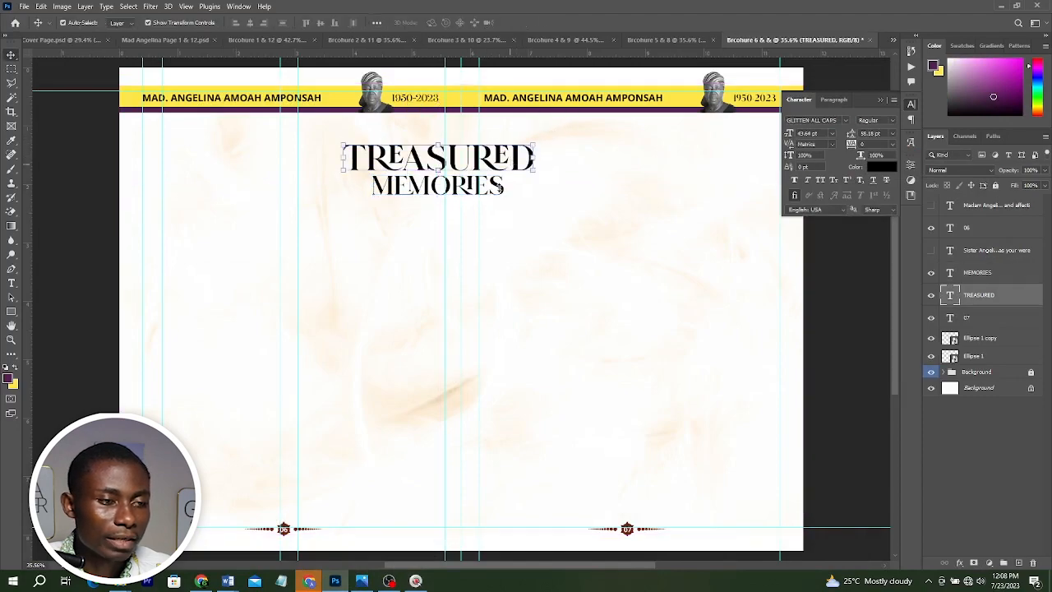
{"action": "left_click", "coordinate": [493, 194], "text": "shift"}
{"action": "left_click_drag", "start_coordinate": [490, 162], "coordinate": [475, 161]}
Copy the layer style of the TRIBUTE BY SIBLING title in the pages 4 & 9 document.
{"action": "left_click", "coordinate": [682, 40]}
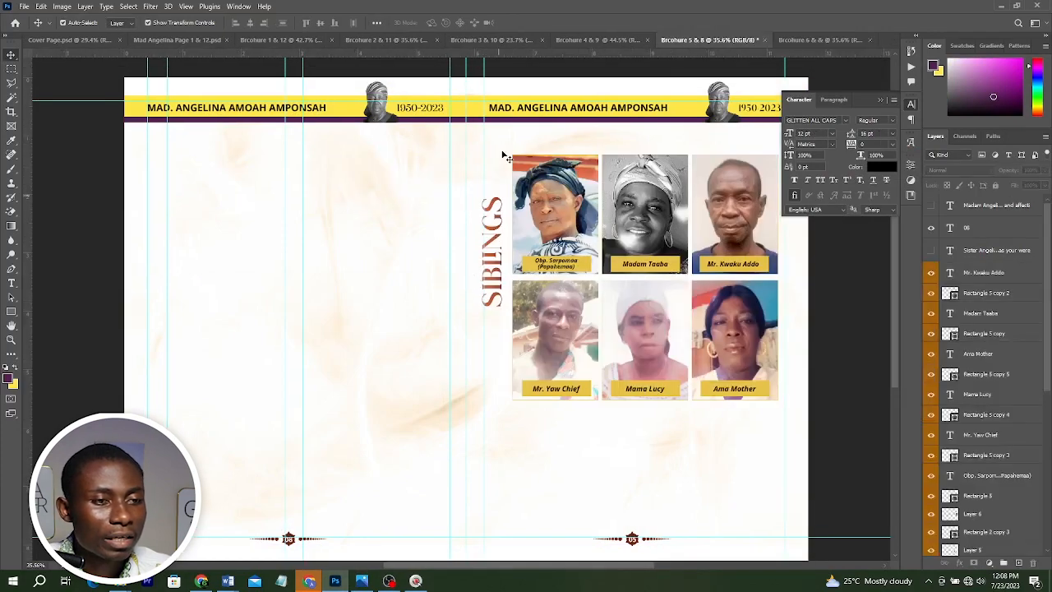
{"action": "left_click", "coordinate": [591, 39]}
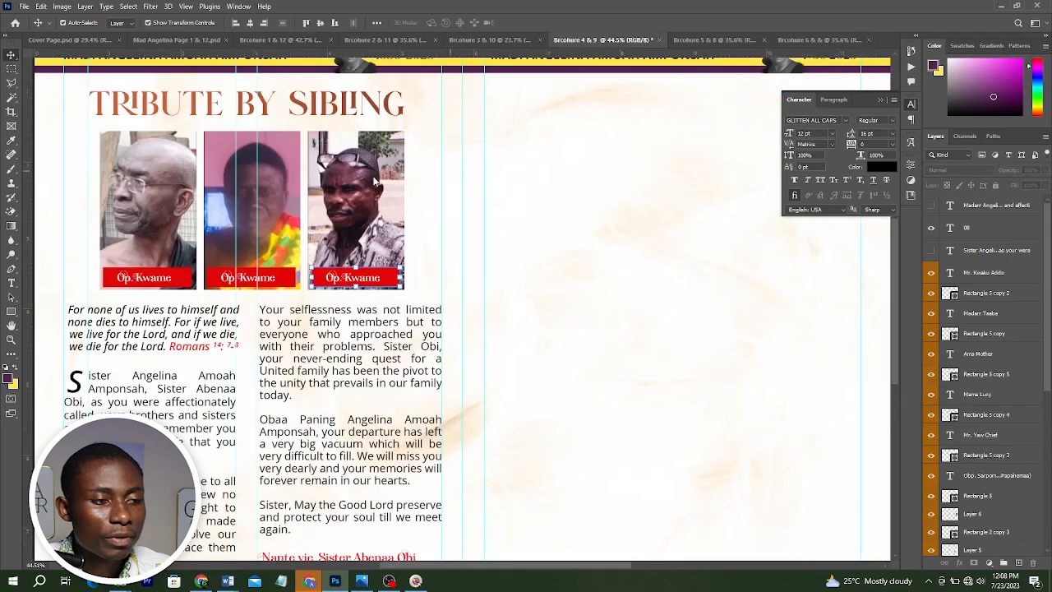
{"action": "left_click", "coordinate": [294, 109]}
{"action": "right_click", "coordinate": [990, 532]}
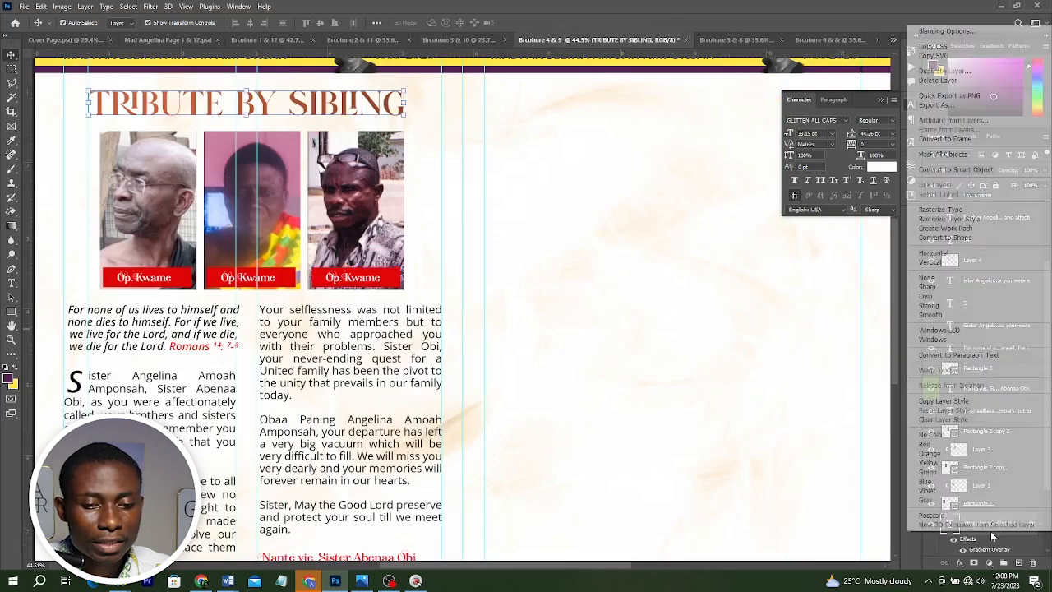
{"action": "left_click", "coordinate": [943, 400]}
Paste the copied gradient overlay style onto TREASURED and duplicate the effect onto the MEMORIES layer.
{"action": "left_click", "coordinate": [821, 39]}
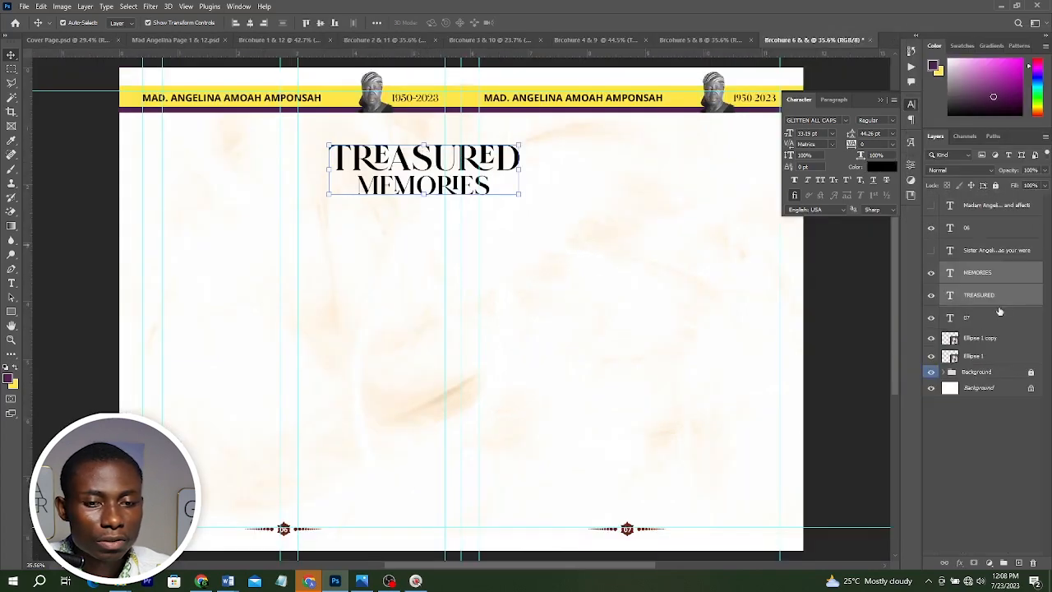
{"action": "left_click", "coordinate": [994, 298]}
{"action": "right_click", "coordinate": [996, 298]}
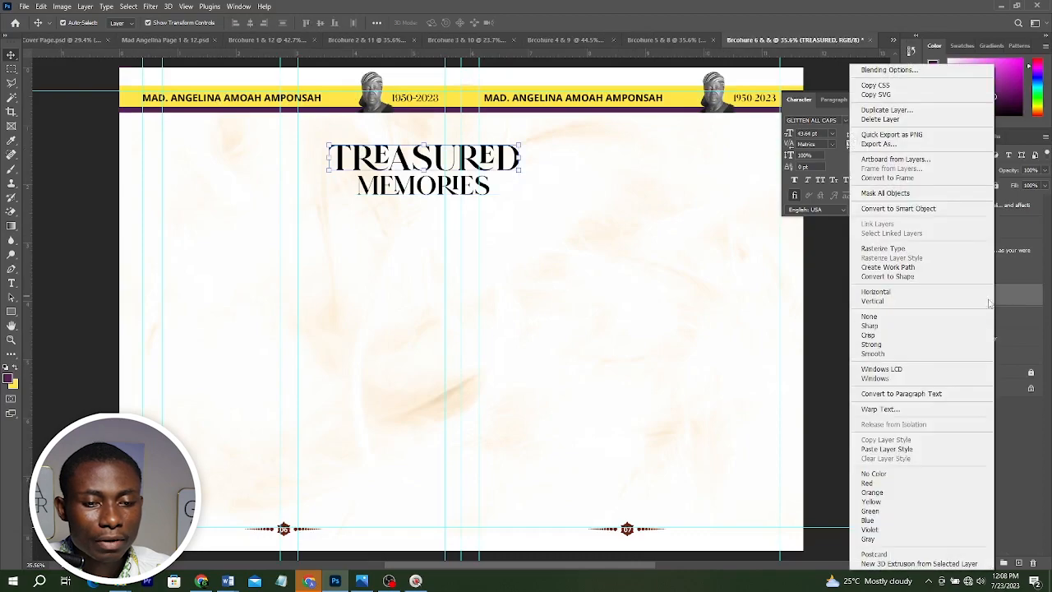
{"action": "left_click", "coordinate": [883, 449]}
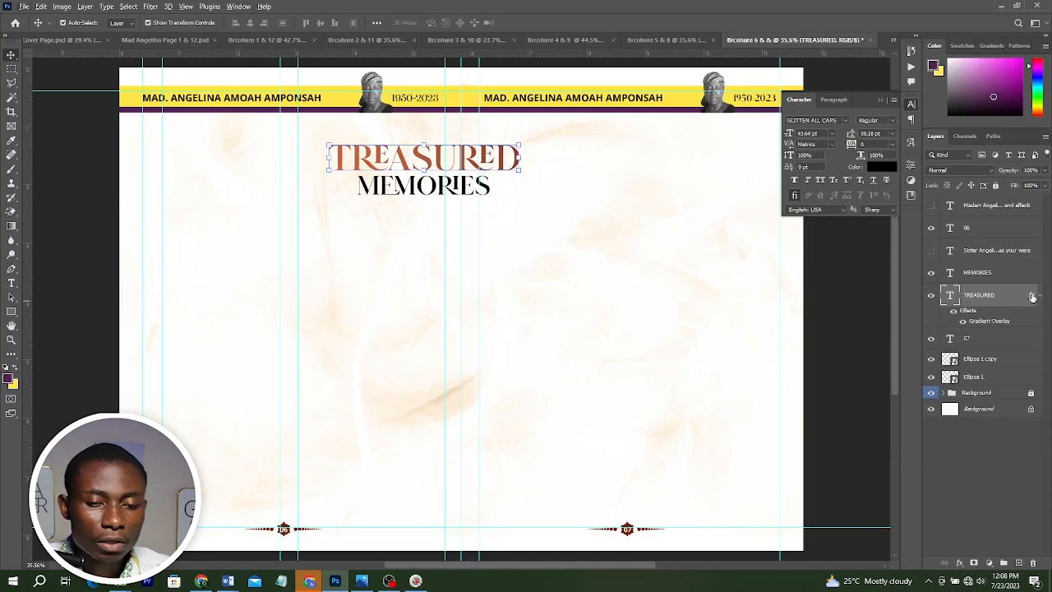
{"action": "left_click_drag", "start_coordinate": [1031, 296], "coordinate": [973, 279]}
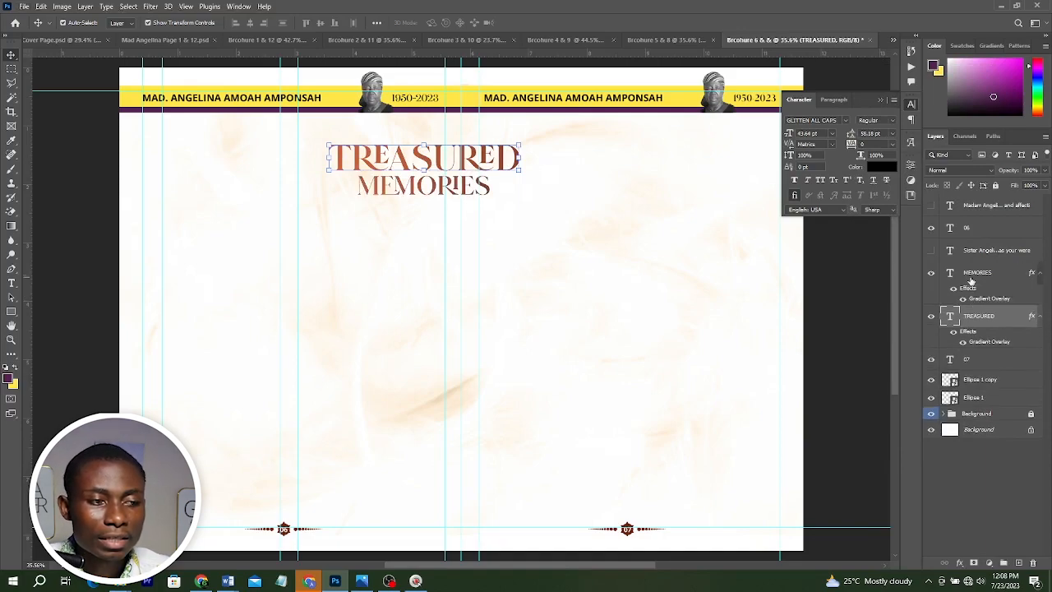
{"action": "left_click", "coordinate": [835, 292]}
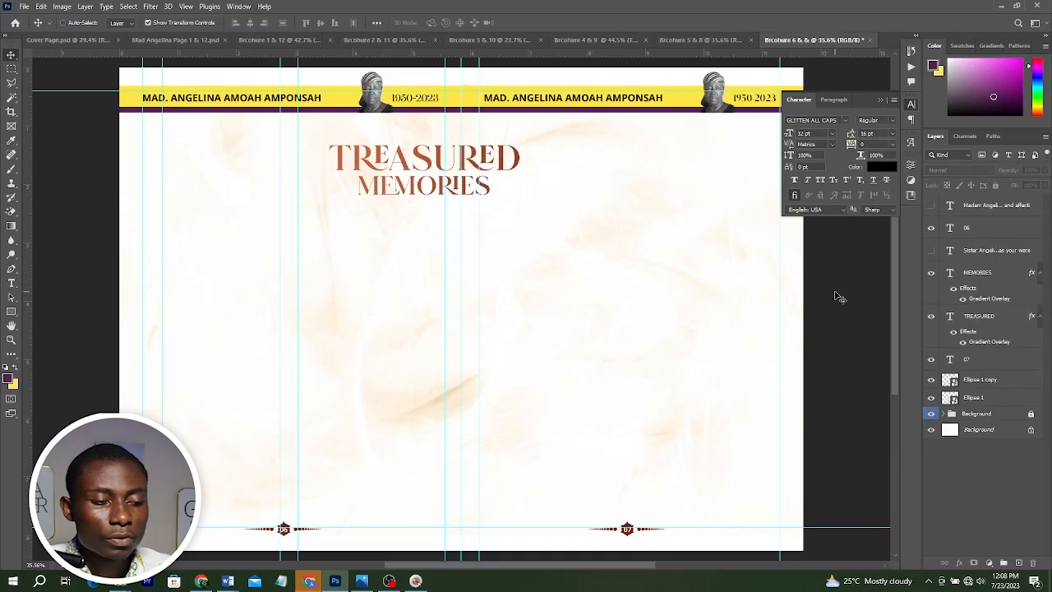
Place the smiling woman's photo from the SIBLINGS folder and scale it down onto the left page below the title.
{"action": "key", "text": "ctrl+0"}
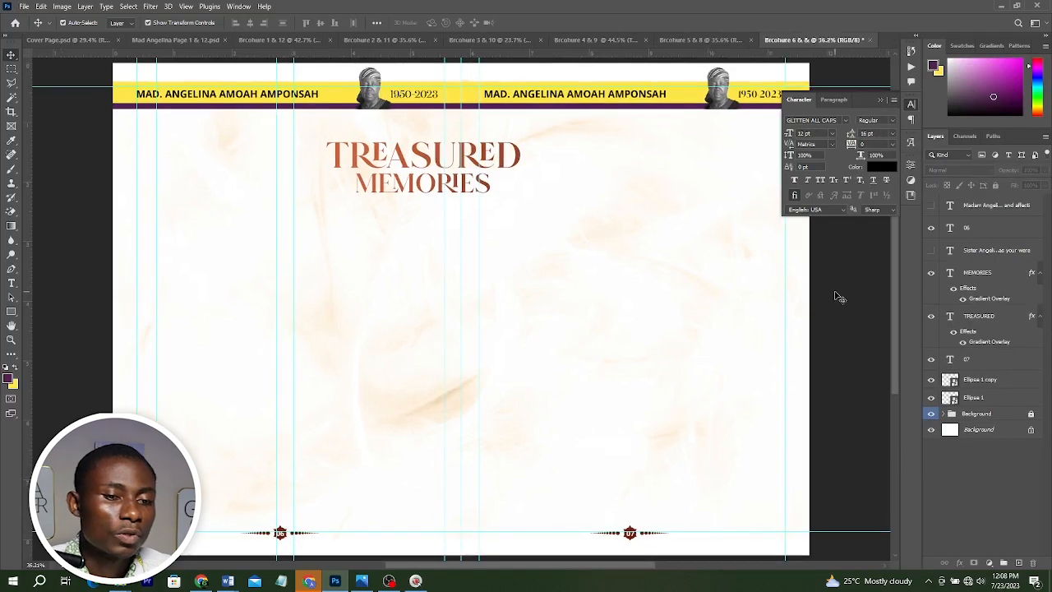
{"action": "left_click", "coordinate": [878, 102]}
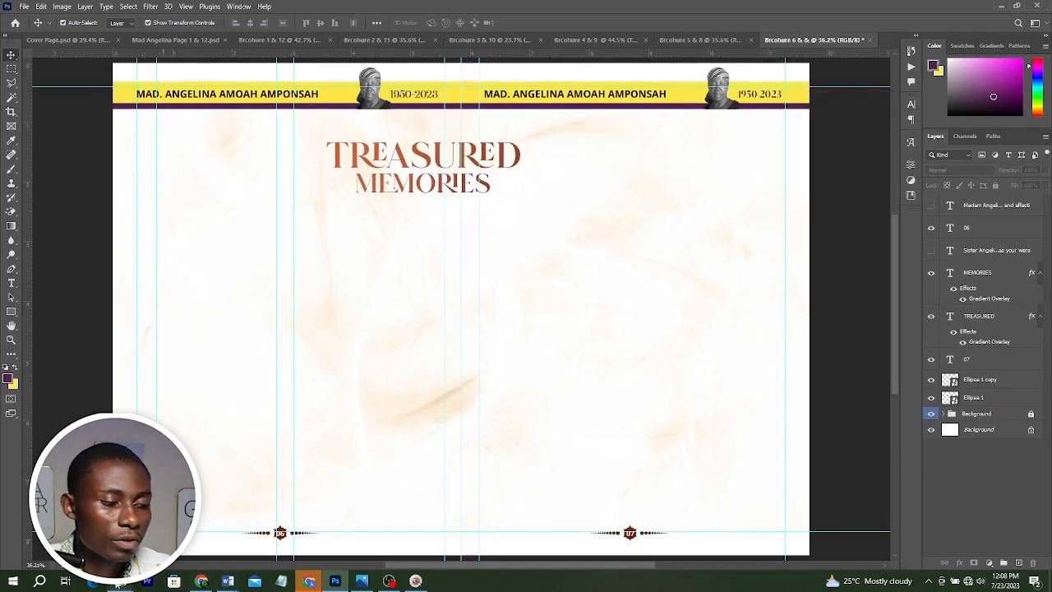
{"action": "mouse_move", "coordinate": [119, 581]}
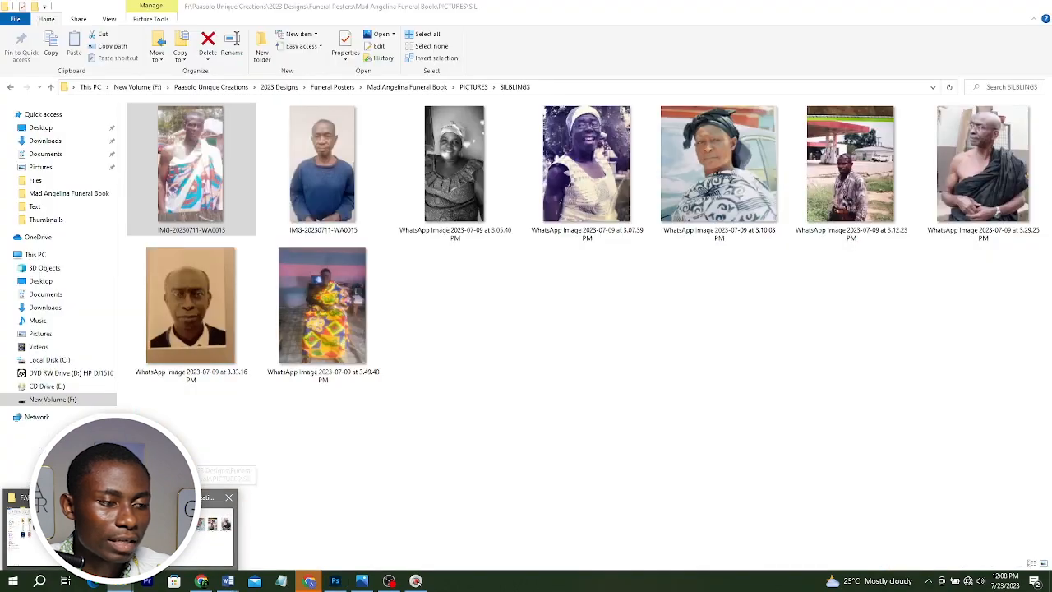
{"action": "left_click", "coordinate": [181, 534]}
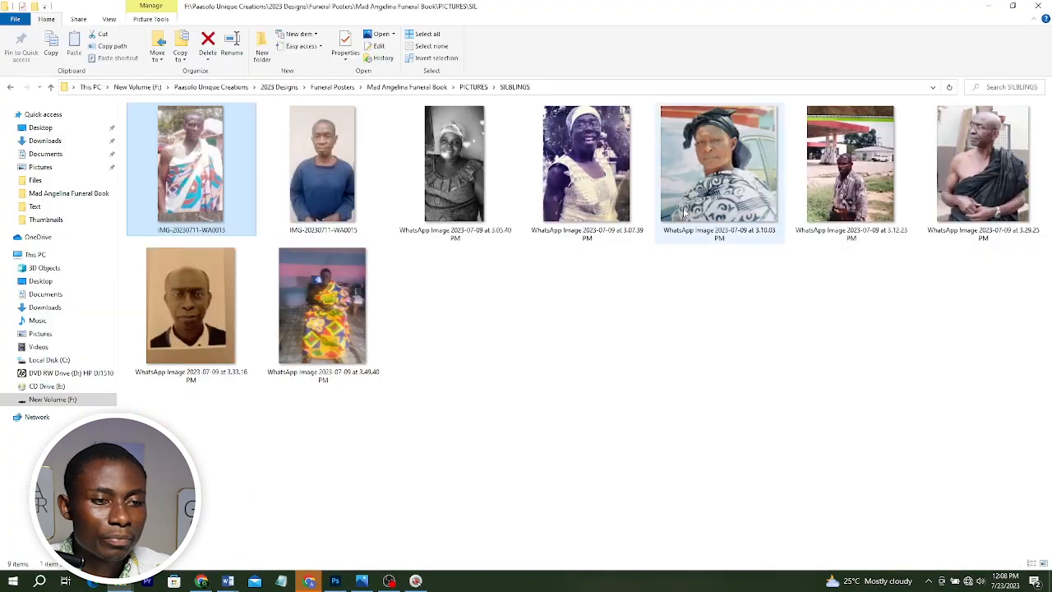
{"action": "left_click_drag", "start_coordinate": [575, 160], "coordinate": [348, 392]}
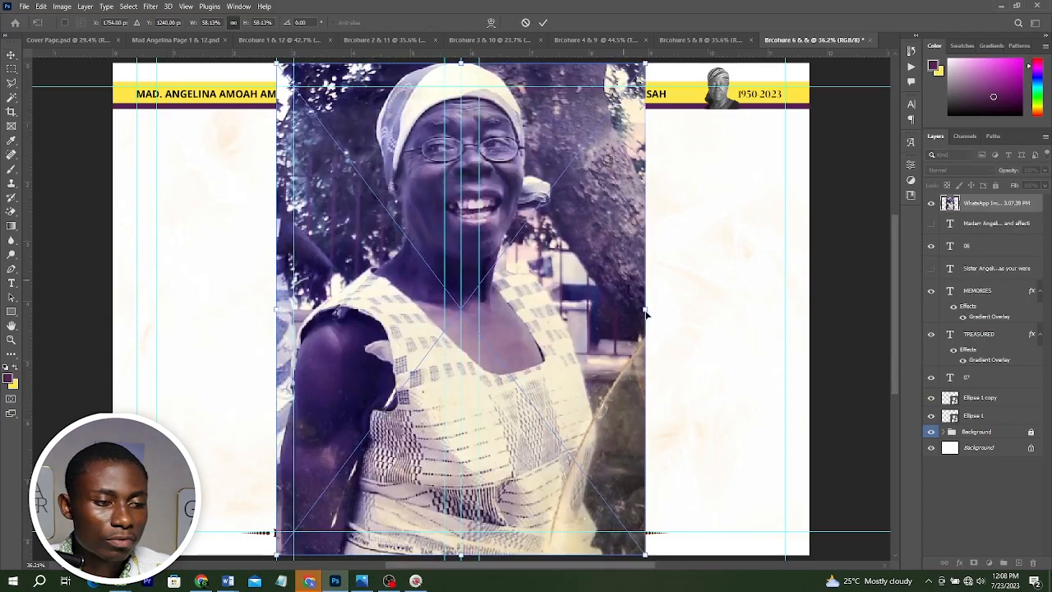
{"action": "left_click_drag", "start_coordinate": [641, 307], "coordinate": [510, 311]}
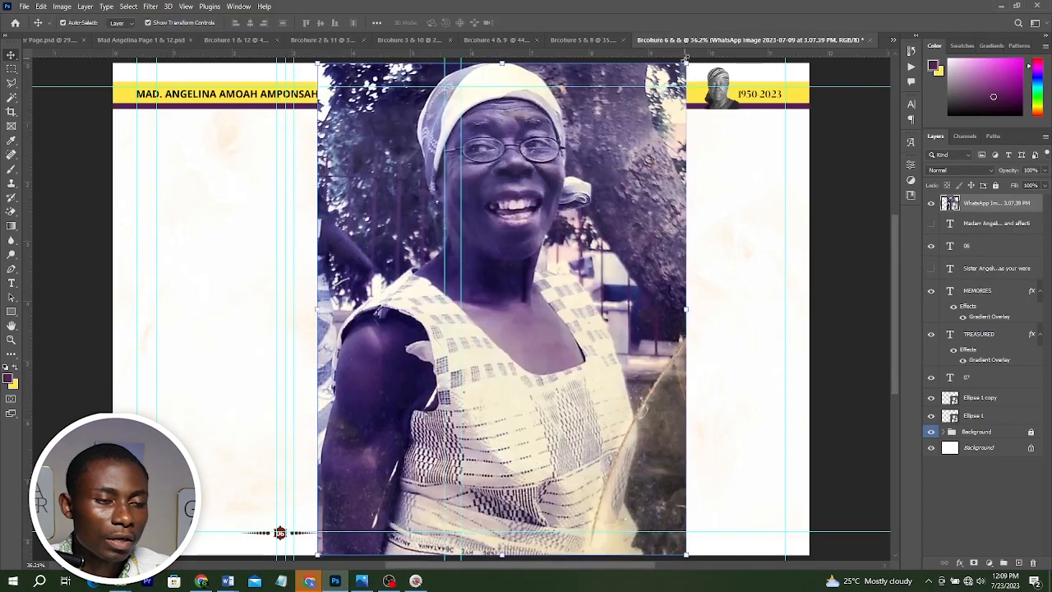
{"action": "key", "text": "ctrl+t"}
{"action": "left_click_drag", "start_coordinate": [528, 235], "coordinate": [491, 322]}
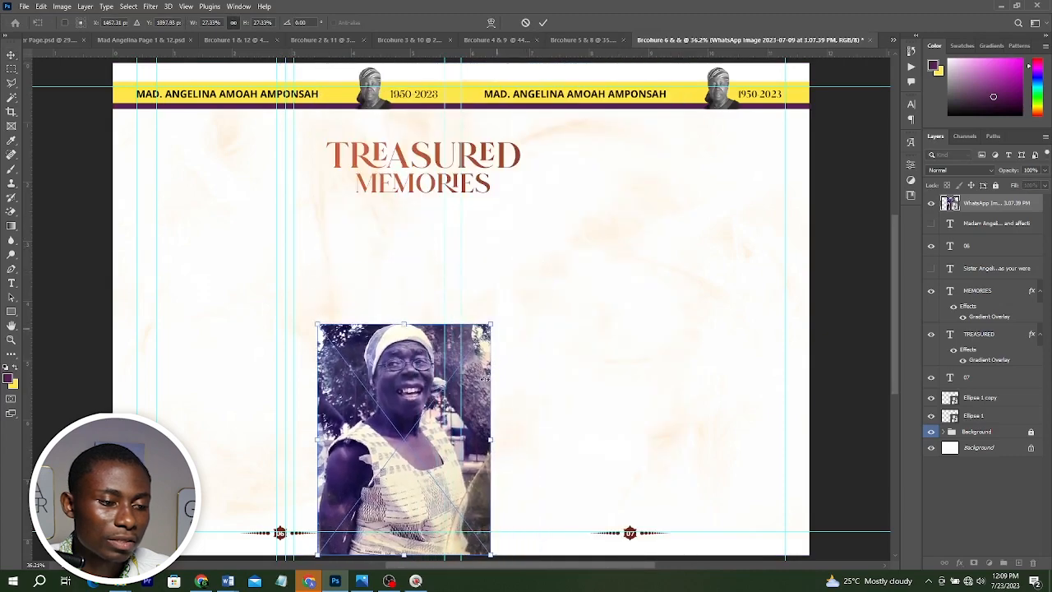
{"action": "left_click_drag", "start_coordinate": [487, 410], "coordinate": [359, 310]}
{"action": "key", "text": "Return"}
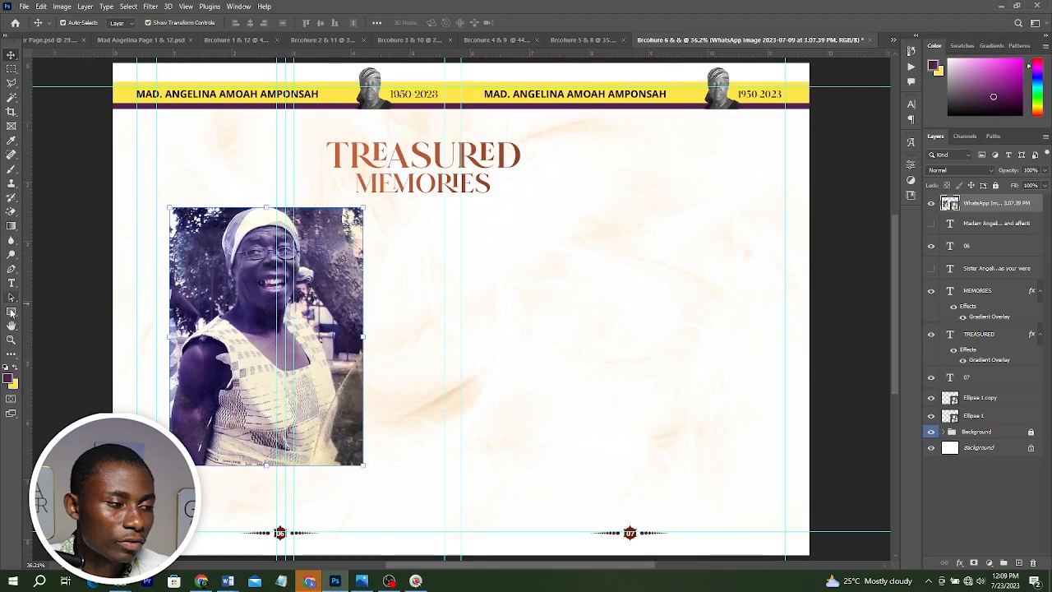
Draw a rectangle behind the photo's left edge and fill it yellow as a frame accent.
{"action": "left_click", "coordinate": [10, 312]}
{"action": "mouse_move", "coordinate": [162, 199]}
{"action": "left_mouse_down"}
{"action": "mouse_move", "coordinate": [255, 368]}
{"action": "mouse_move", "coordinate": [264, 470]}
{"action": "left_mouse_up"}
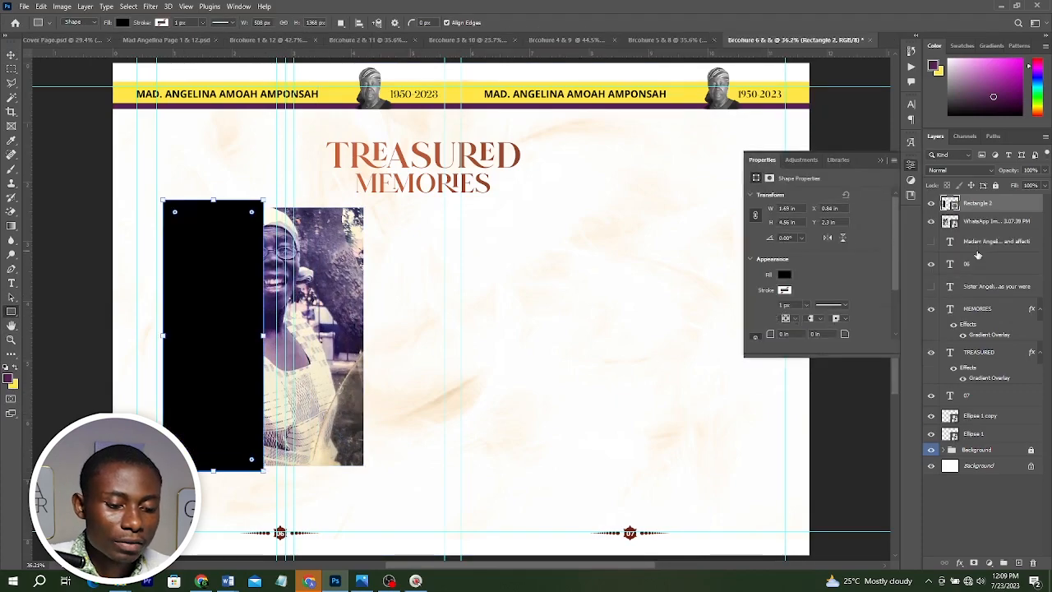
{"action": "key", "text": "ctrl+bracketleft"}
{"action": "left_click", "coordinate": [782, 274]}
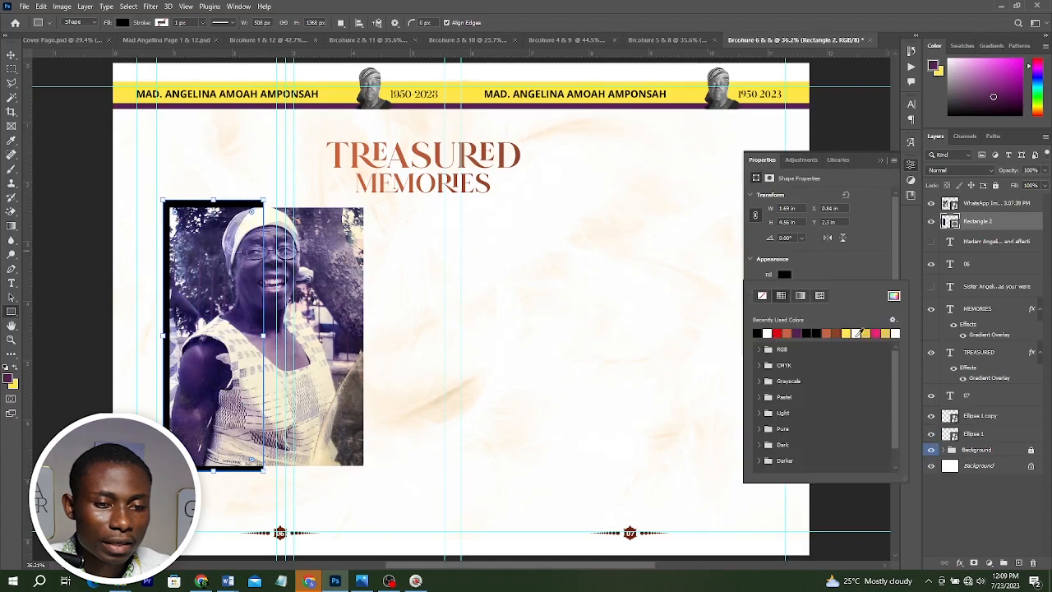
{"action": "left_click", "coordinate": [846, 333]}
{"action": "key", "text": "v"}
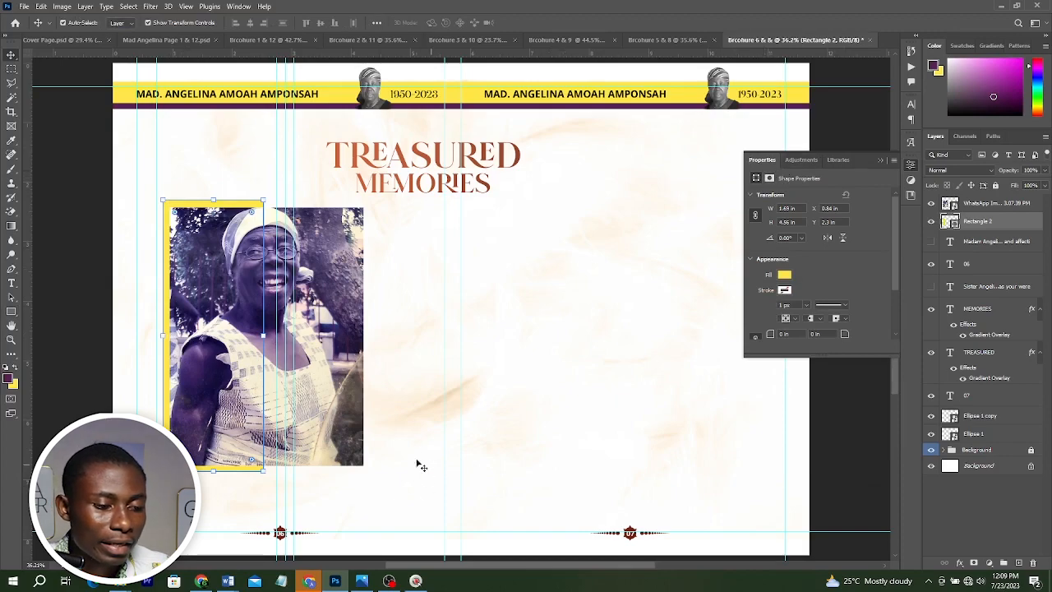
Compare the spread against the Treasured Memories reference image.
{"action": "left_click", "coordinate": [361, 581]}
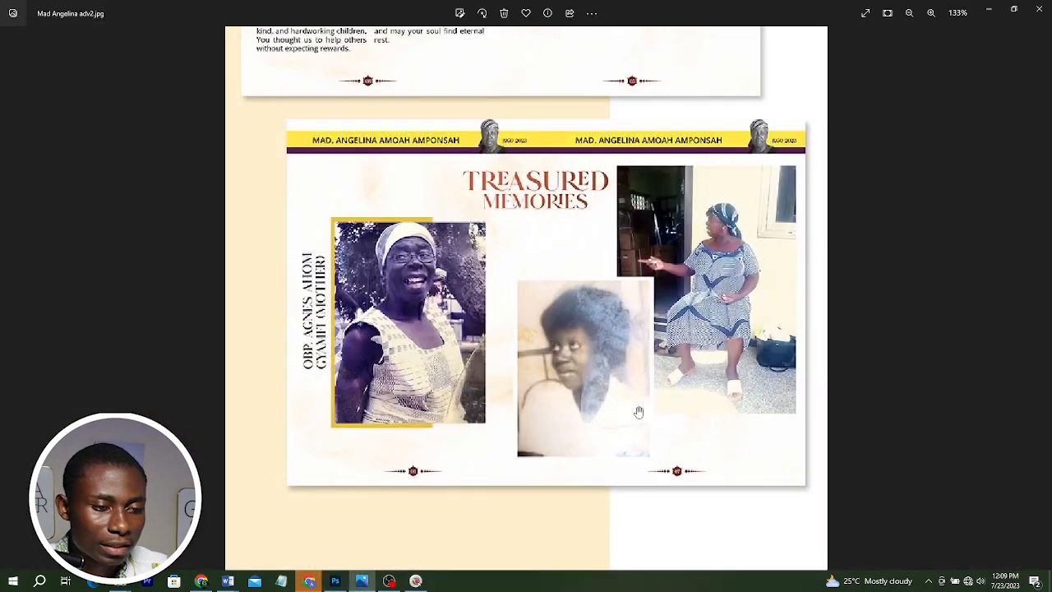
{"action": "key", "text": "alt+Tab"}
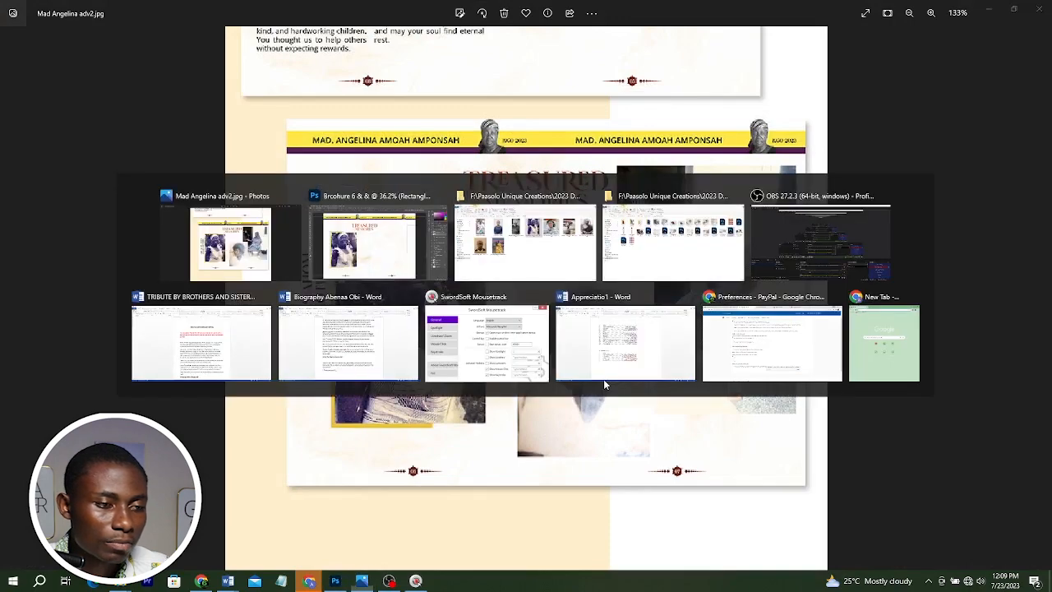
{"action": "key", "text": "alt+Tab"}
{"action": "key", "text": "Tab"}
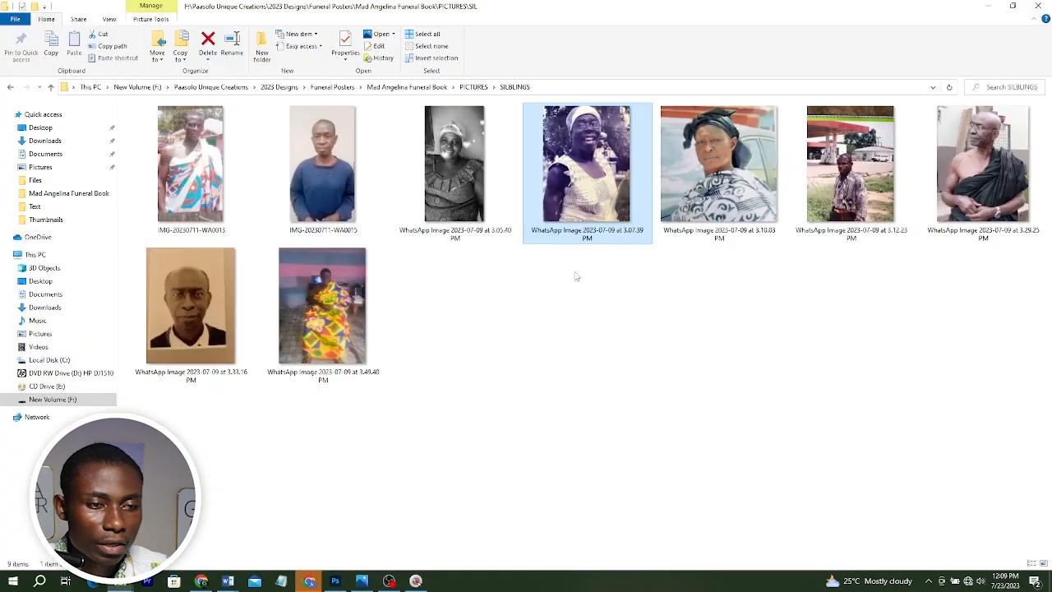
Place the photo of the seated woman from the Mad Angeline Funeral Book folder and scale it onto the right page.
{"action": "left_click", "coordinate": [414, 87]}
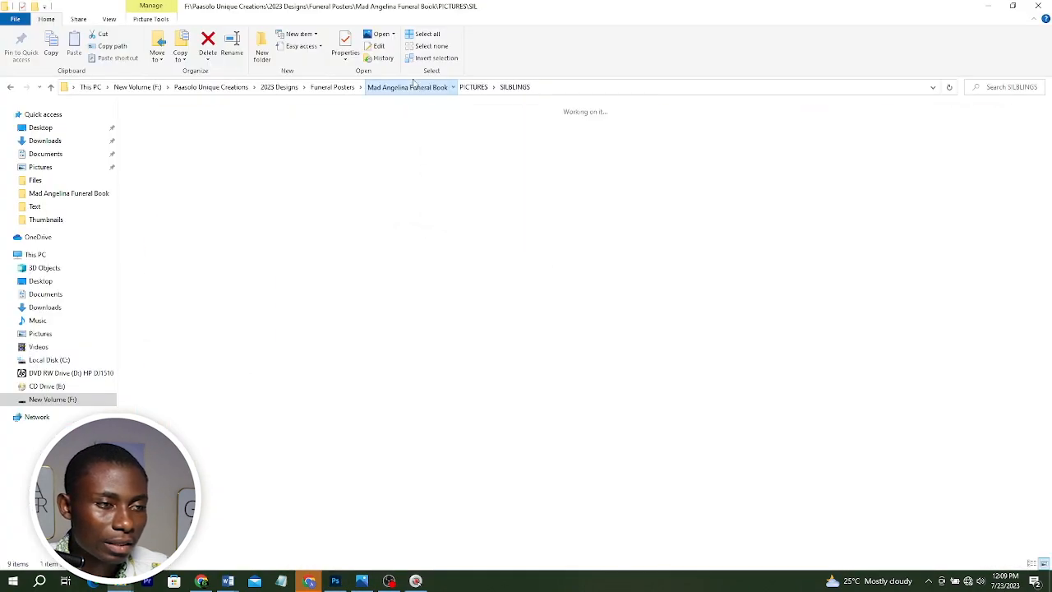
{"action": "double_click", "coordinate": [224, 141]}
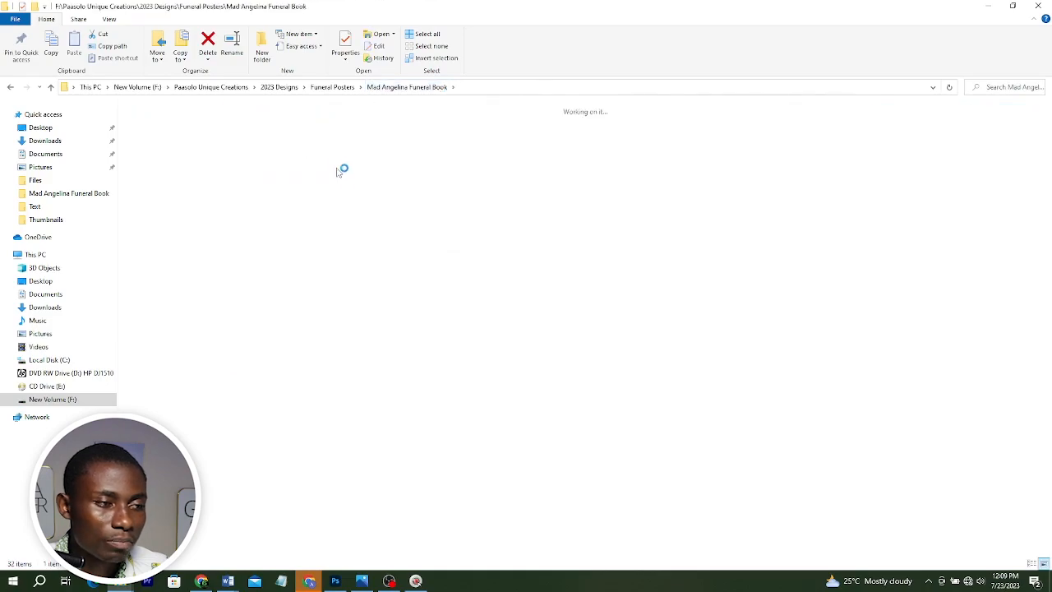
{"action": "left_click_drag", "start_coordinate": [334, 138], "coordinate": [321, 232]}
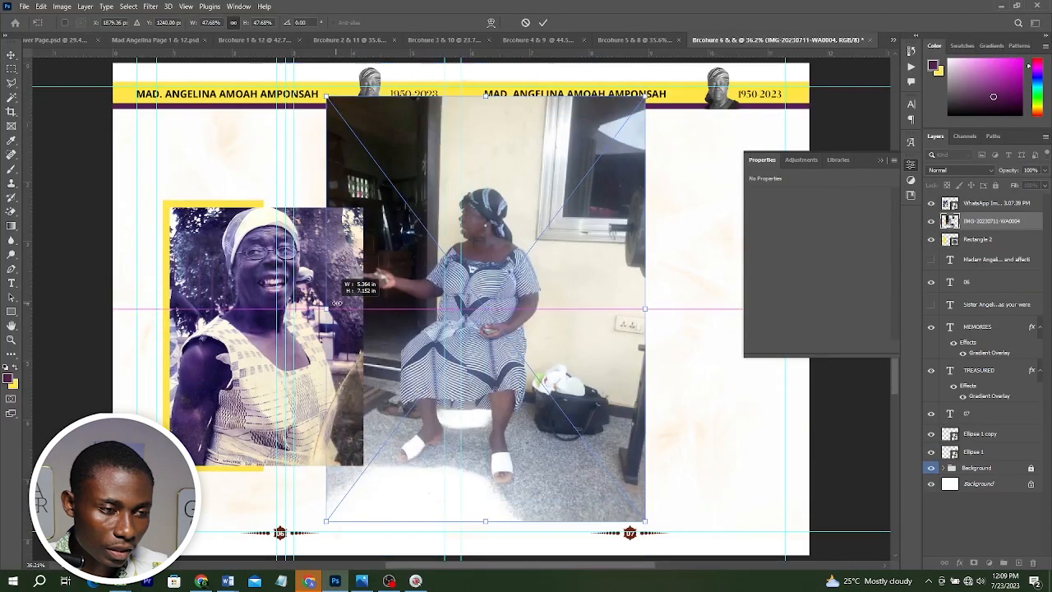
{"action": "left_click_drag", "start_coordinate": [337, 302], "coordinate": [397, 303]}
{"action": "left_click_drag", "start_coordinate": [545, 320], "coordinate": [629, 312]}
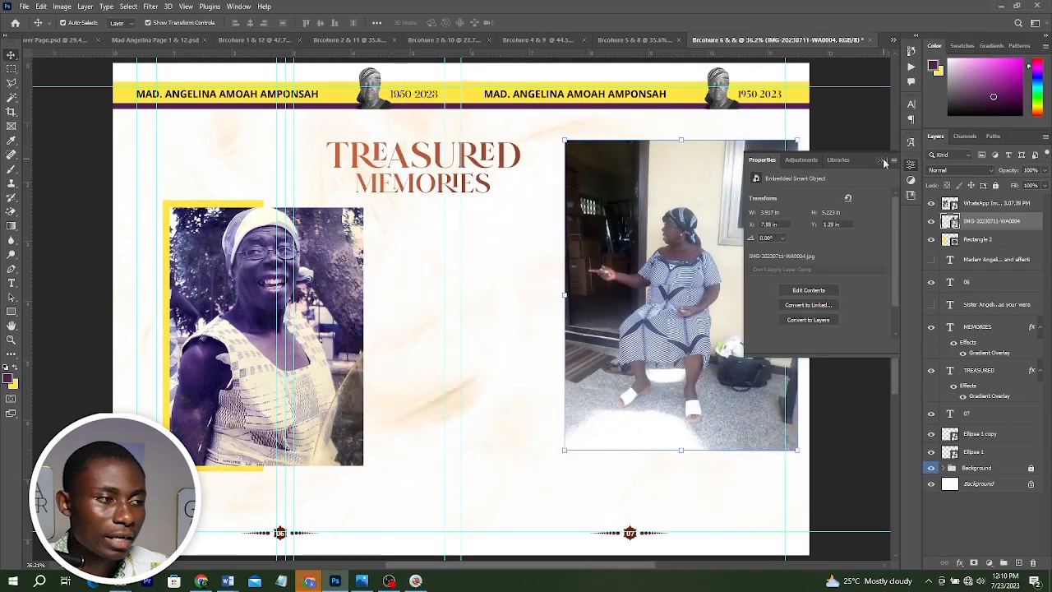
{"action": "left_click", "coordinate": [881, 160]}
Trim the seated woman's photo to a rectangular selection on a new layer, delete the original, and move it up.
{"action": "key", "text": "m"}
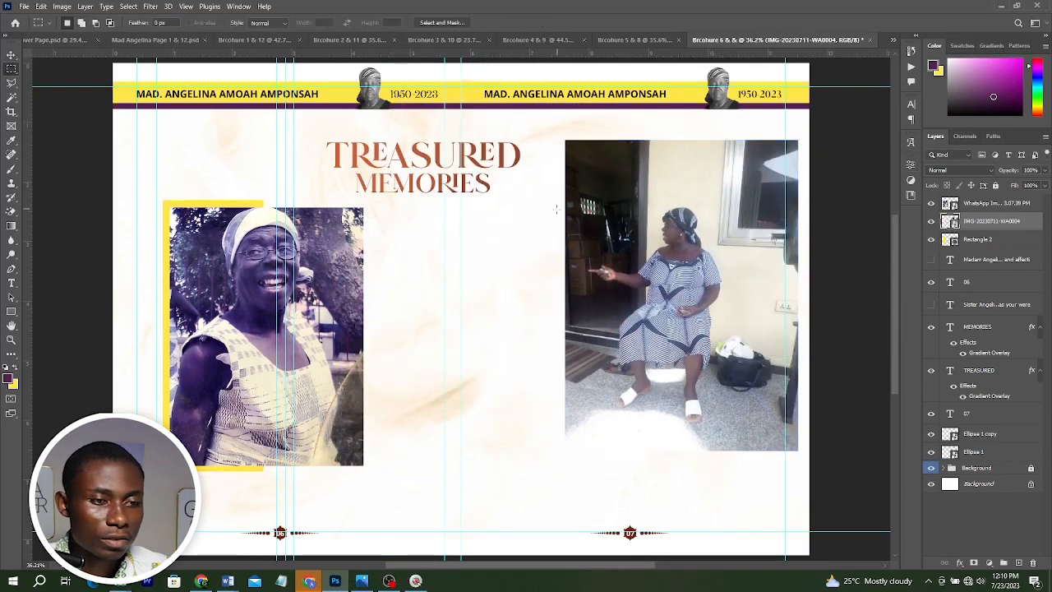
{"action": "left_click_drag", "start_coordinate": [572, 159], "coordinate": [785, 428]}
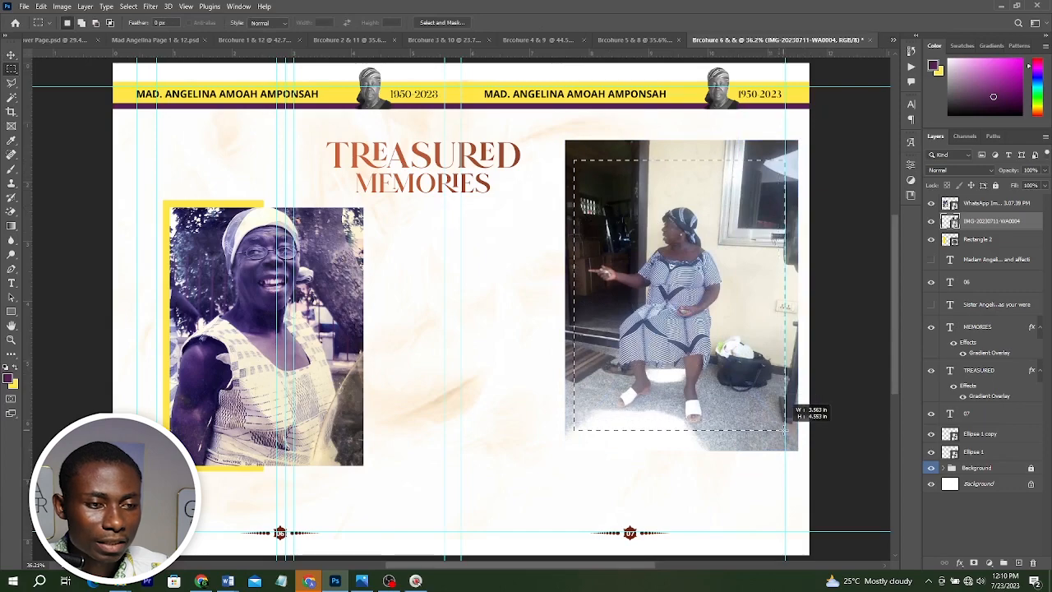
{"action": "key", "text": "ctrl+d"}
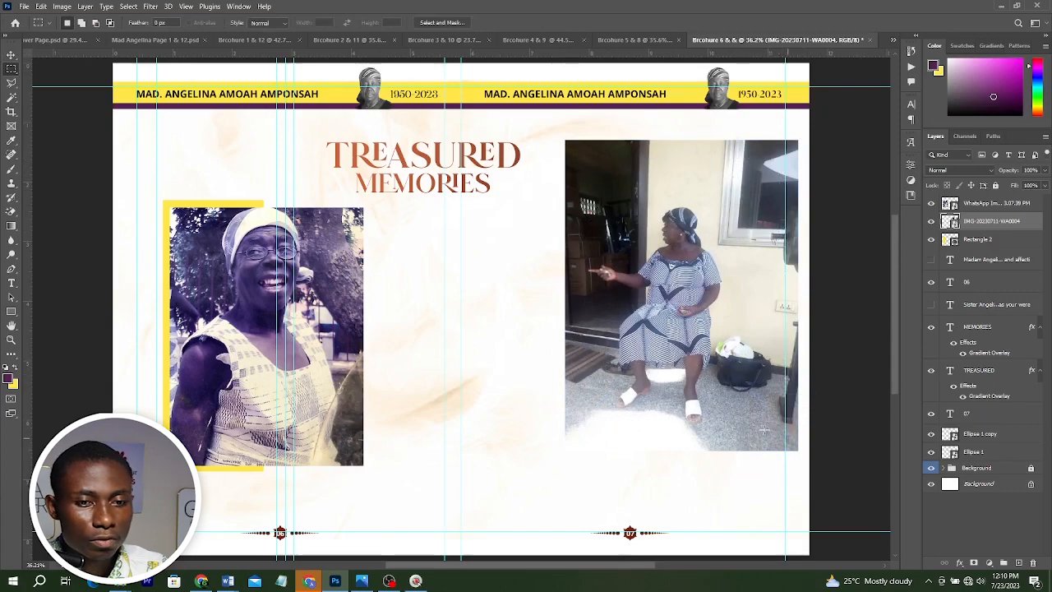
{"action": "key", "text": "ctrl+j"}
{"action": "key", "text": "v"}
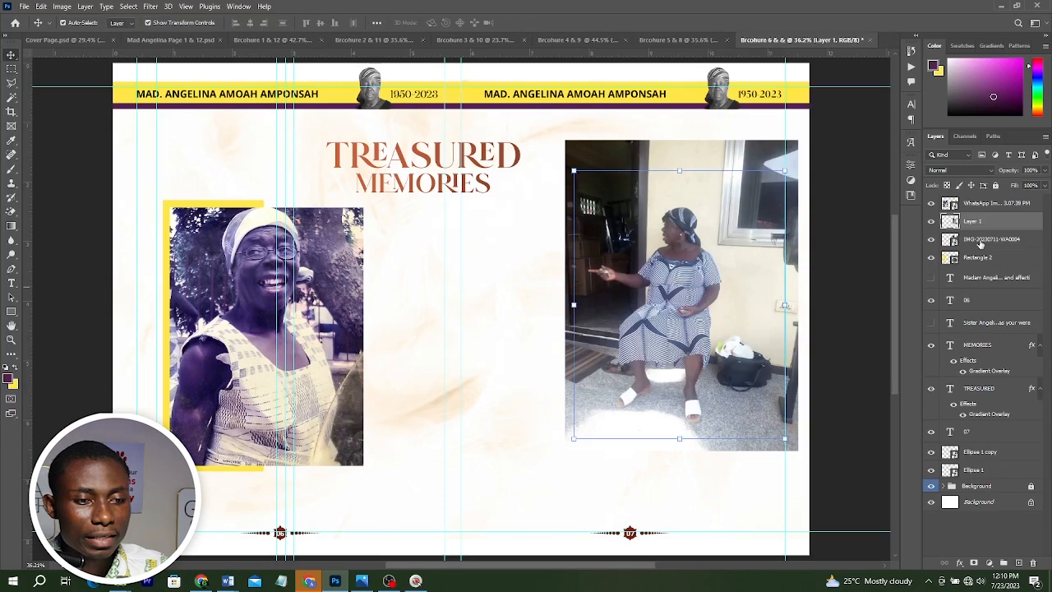
{"action": "left_click", "coordinate": [979, 243]}
{"action": "key", "text": "Delete"}
{"action": "left_click_drag", "start_coordinate": [674, 312], "coordinate": [682, 283]}
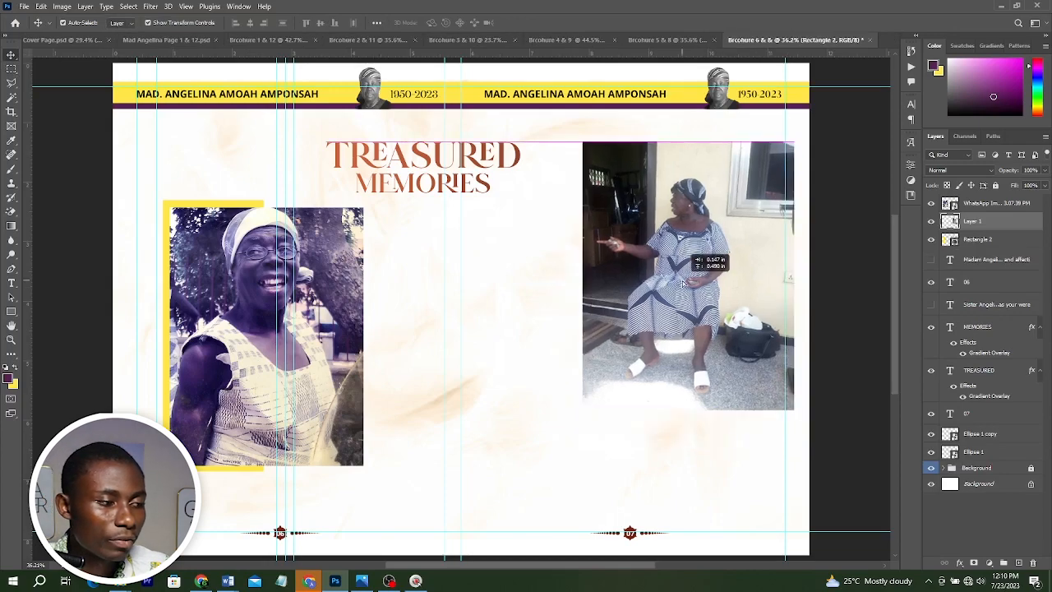
Draw a rectangle about 3.5 × 4.6 in in the middle of the spread below the title.
{"action": "left_click", "coordinate": [10, 312]}
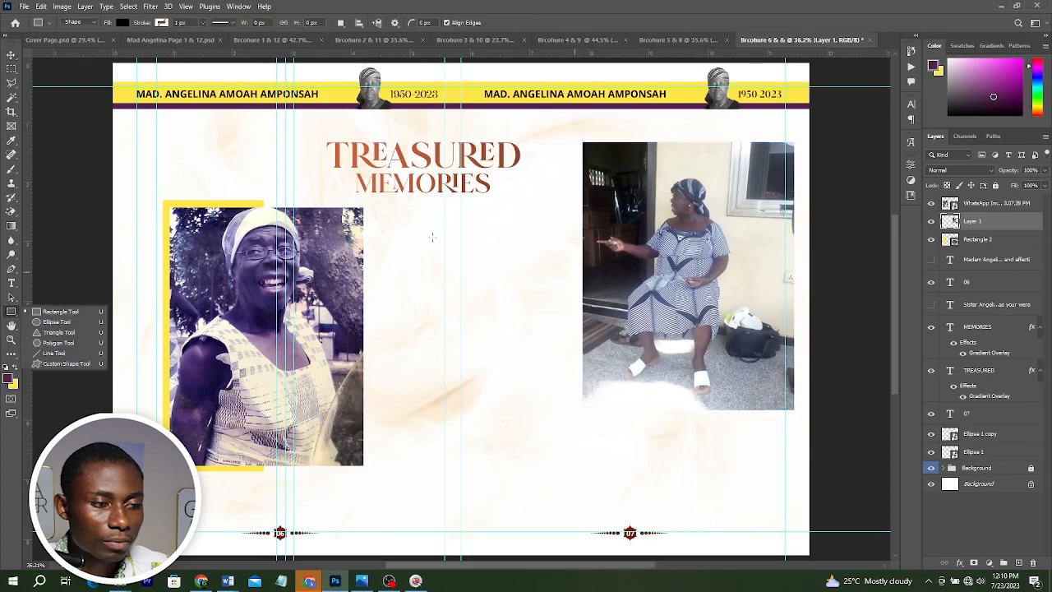
{"action": "left_click_drag", "start_coordinate": [400, 231], "coordinate": [609, 497]}
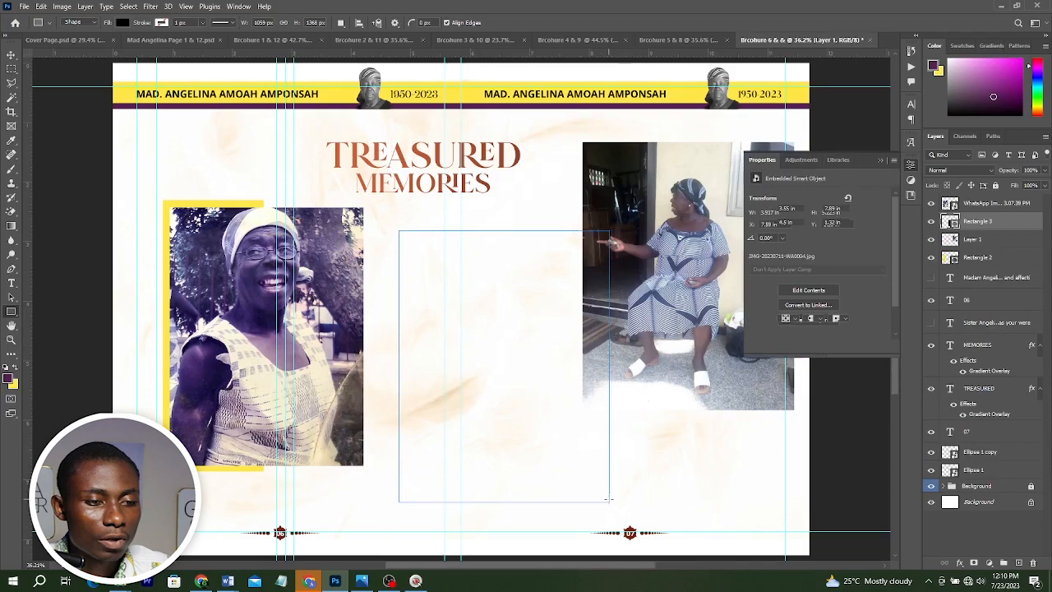
{"action": "key", "text": "v"}
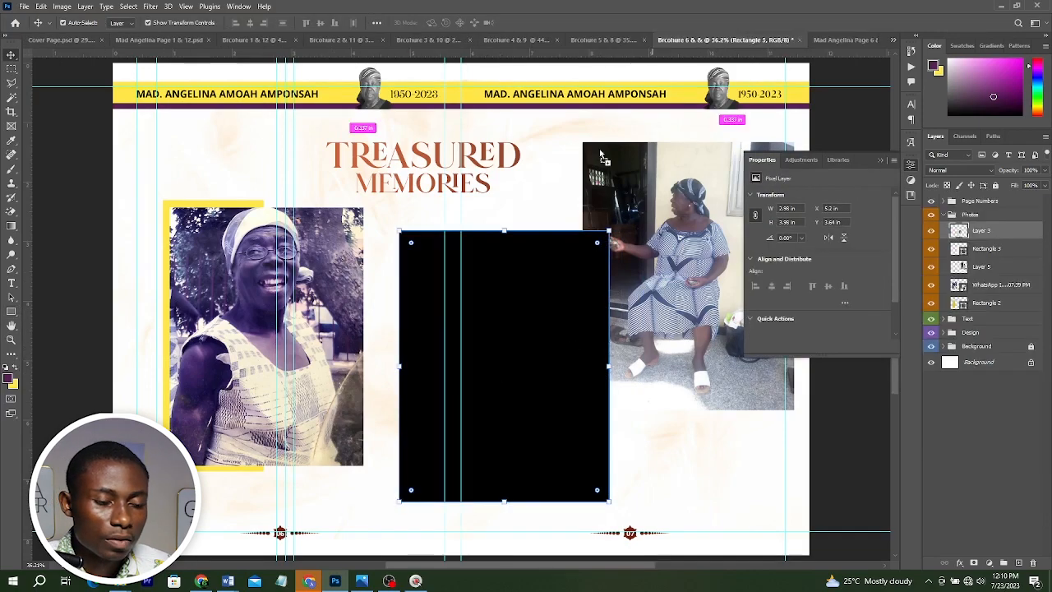
Bring the portrait of the young woman over the black rectangle and scale it to fit inside.
{"action": "left_click_drag", "start_coordinate": [599, 150], "coordinate": [553, 289]}
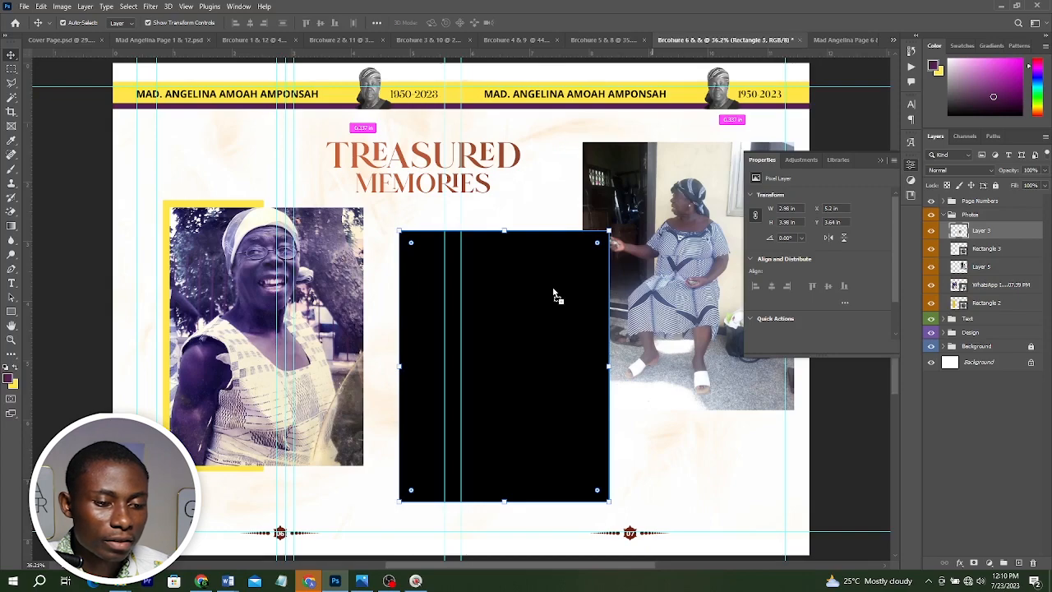
{"action": "left_click_drag", "start_coordinate": [553, 293], "coordinate": [553, 293]}
{"action": "key", "text": "ctrl+t"}
{"action": "left_click_drag", "start_coordinate": [587, 487], "coordinate": [601, 497]}
{"action": "key", "text": "Return"}
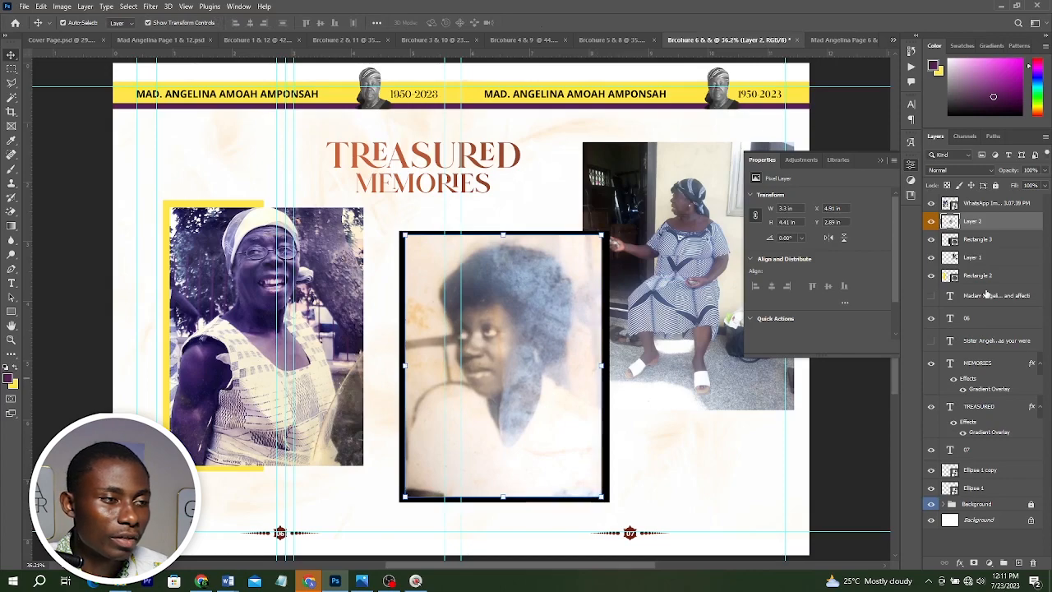
Select and delete the black rectangle behind the young woman's portrait.
{"action": "left_click", "coordinate": [979, 240], "text": "shift"}
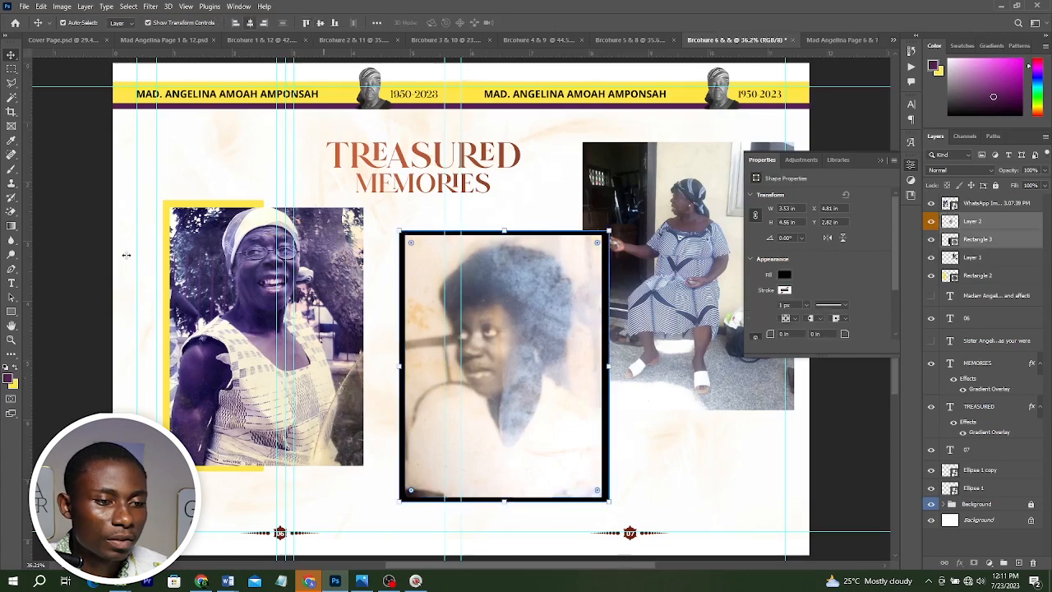
{"action": "left_click", "coordinate": [127, 254]}
{"action": "left_click", "coordinate": [607, 402]}
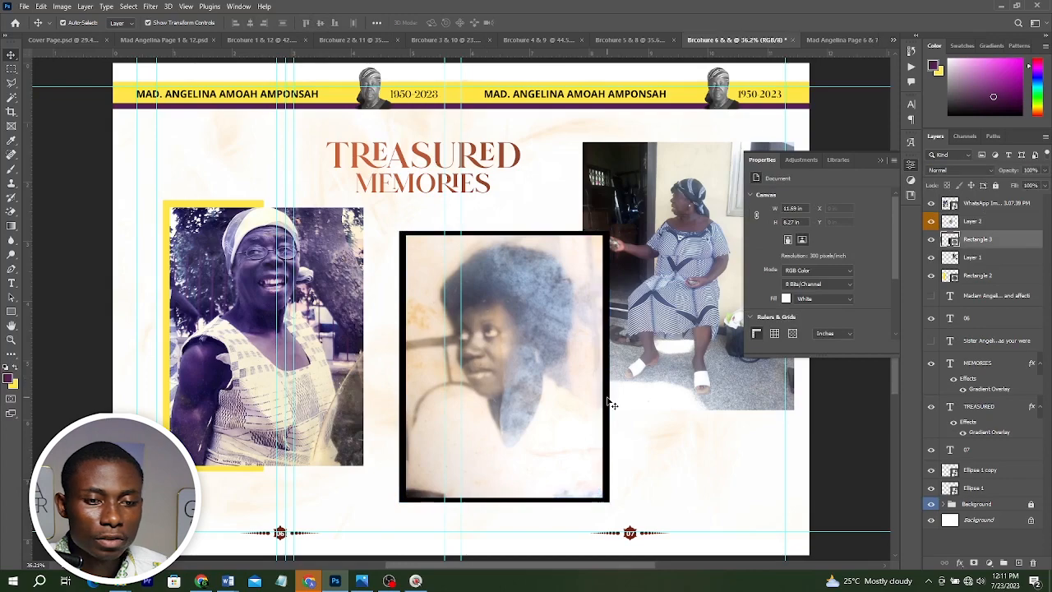
{"action": "key", "text": "Delete"}
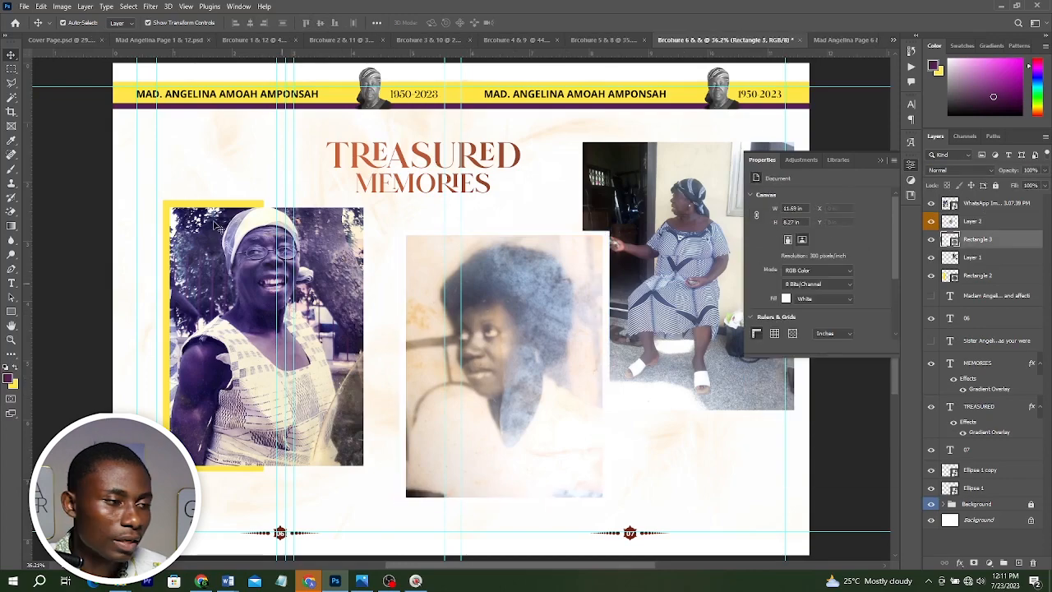
Shift the mother's framed photo right and paste her name as a vertical caption beside it.
{"action": "left_click_drag", "start_coordinate": [135, 243], "coordinate": [236, 291]}
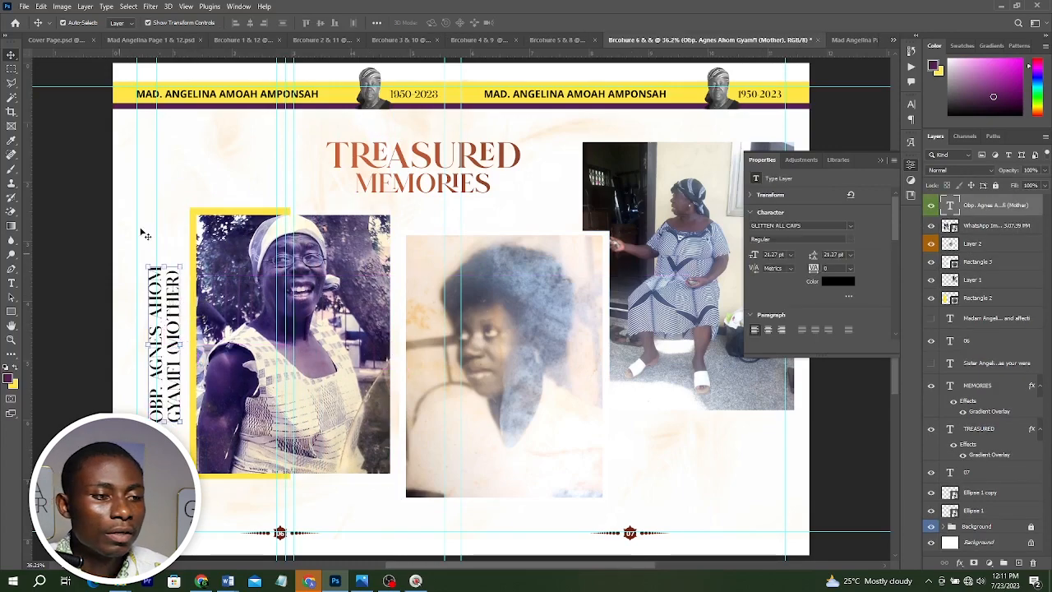
{"action": "scroll", "coordinate": [390, 100], "scroll_direction": "down", "scroll_amount": 3}
{"action": "scroll", "coordinate": [689, 168], "scroll_direction": "up", "scroll_amount": 2}
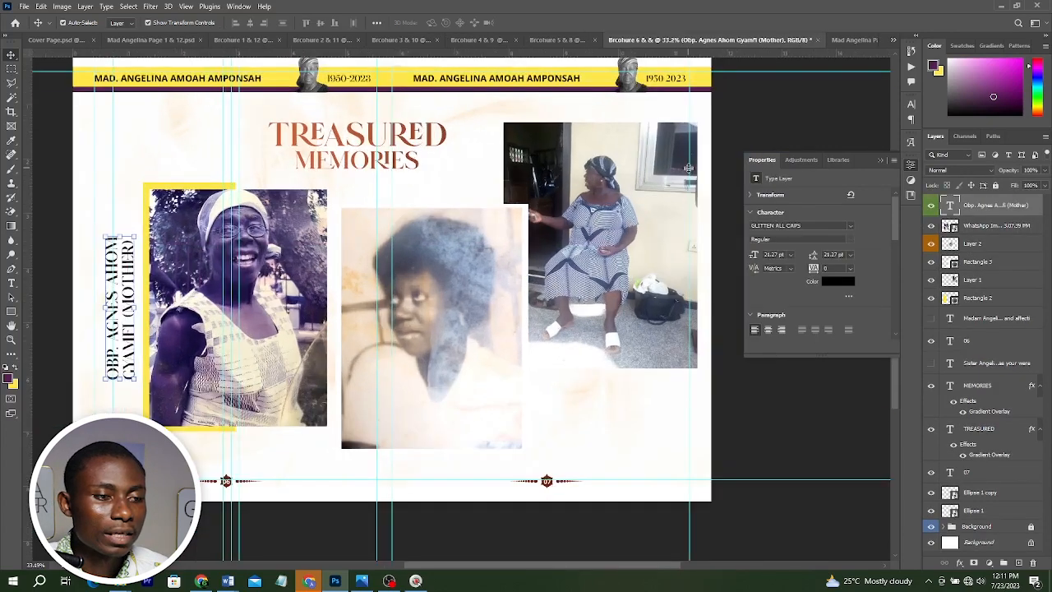
{"action": "left_click", "coordinate": [881, 159]}
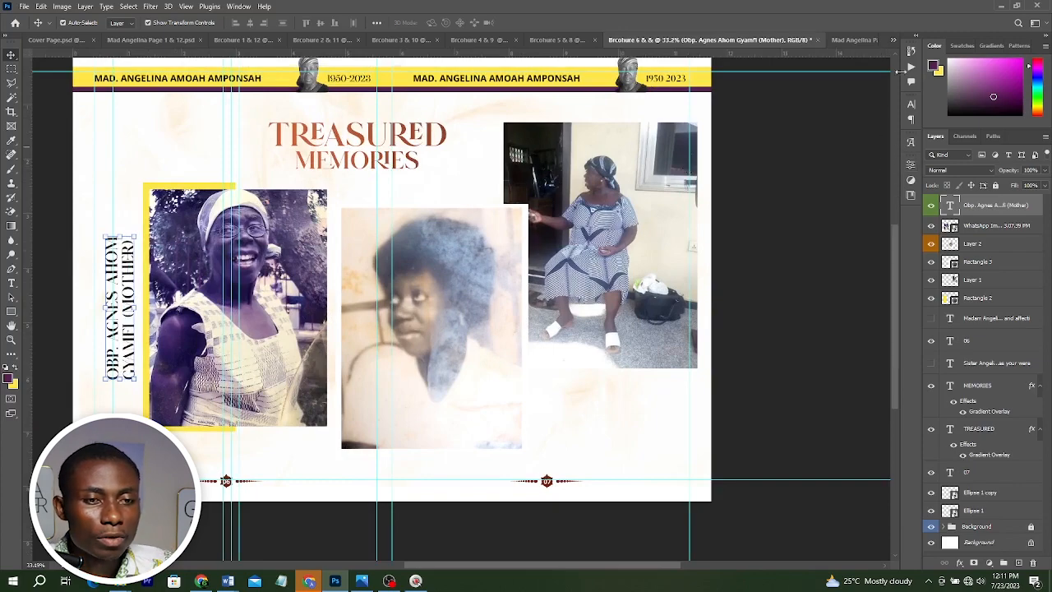
Switch to the Brochure 5 & 8 spread document.
{"action": "key", "text": "ctrl+shift+Tab"}
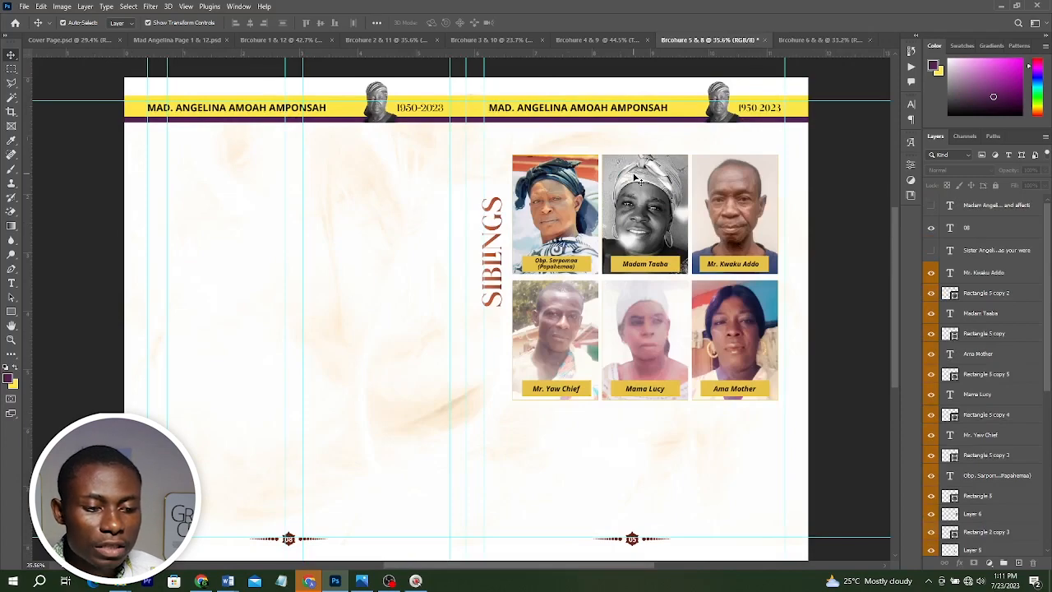
{"action": "key", "text": "ctrl+Tab"}
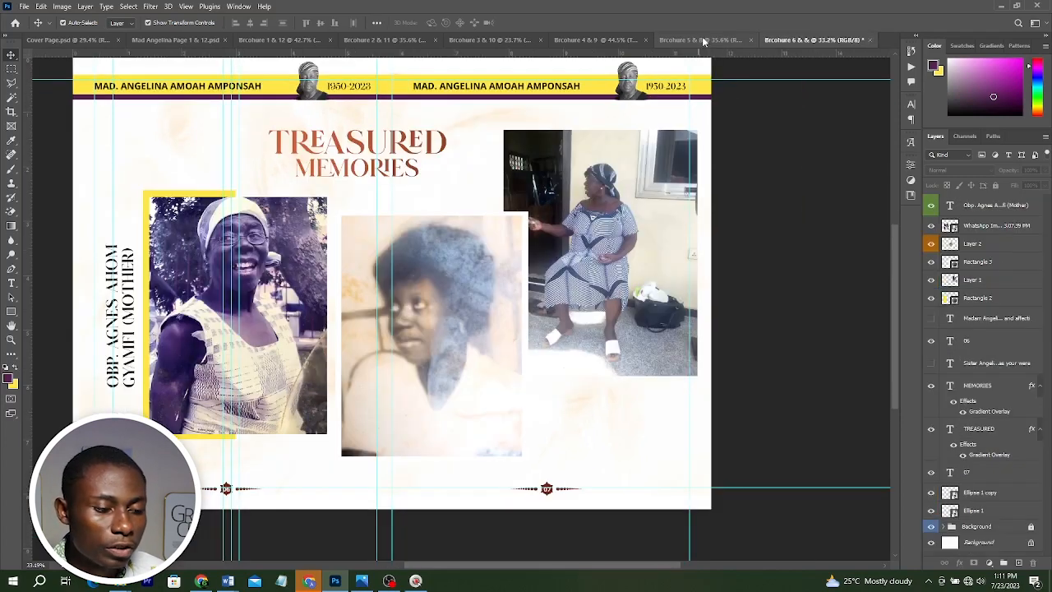
{"action": "left_click", "coordinate": [700, 40]}
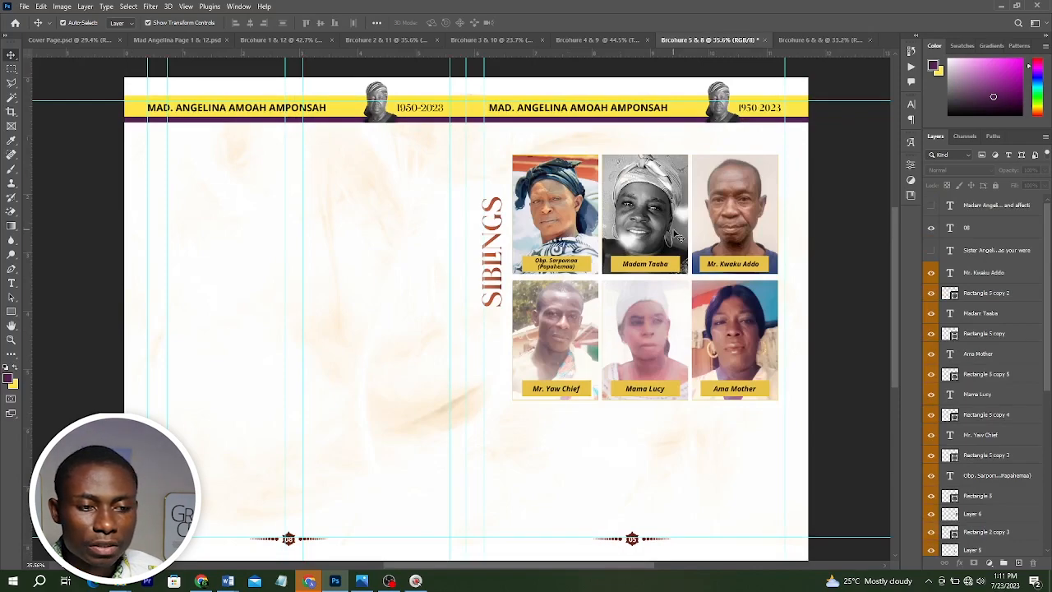
{"action": "left_click", "coordinate": [592, 39]}
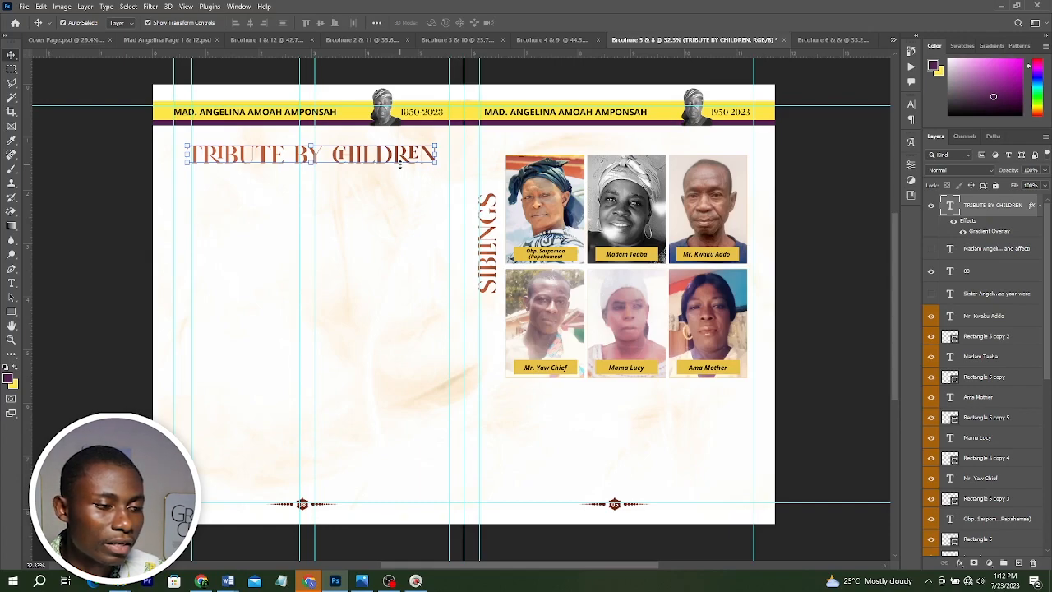
Copy the tribute layers from the Brochure 4 & 9 spread into the Brochure 5 & 8 document.
{"action": "key", "text": "ctrl+shift+Tab"}
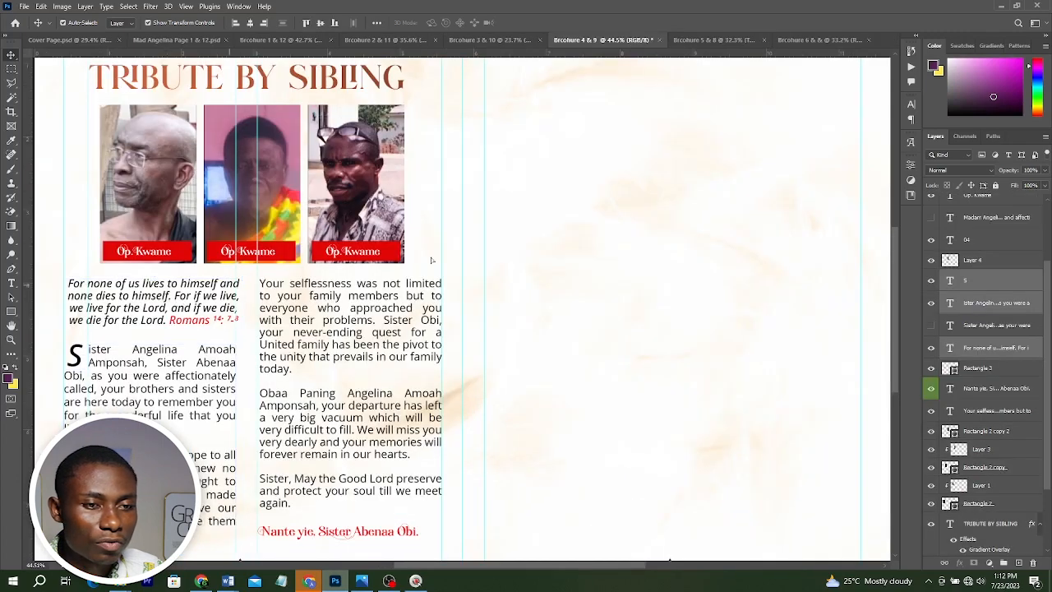
{"action": "left_click_drag", "start_coordinate": [431, 259], "coordinate": [703, 39]}
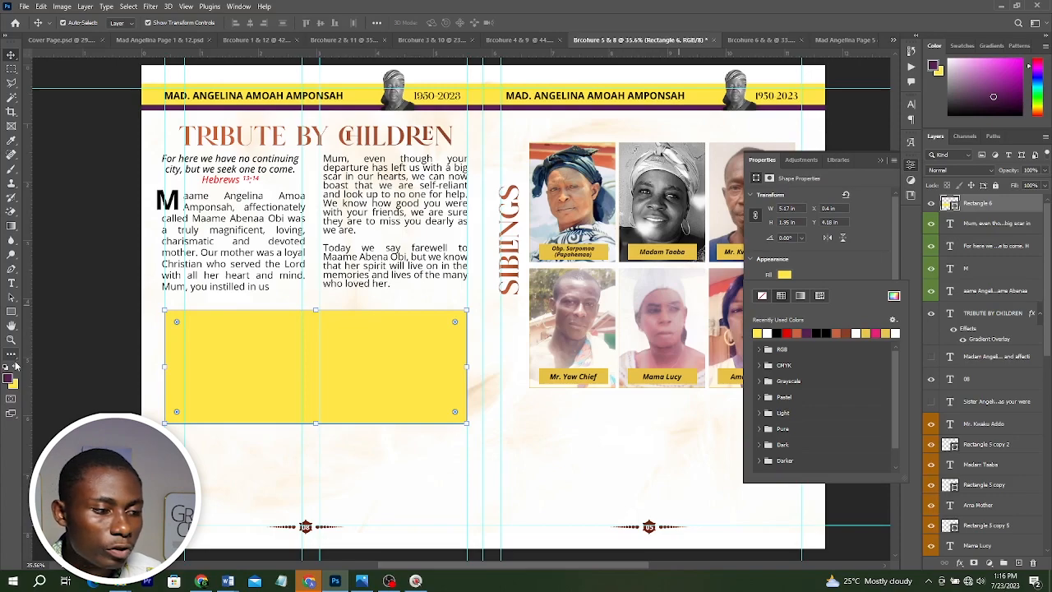
Draw a small rectangle frame in the yellow panel and clip a son's portrait into it.
{"action": "key", "text": "u"}
{"action": "left_click_drag", "start_coordinate": [178, 318], "coordinate": [248, 413]}
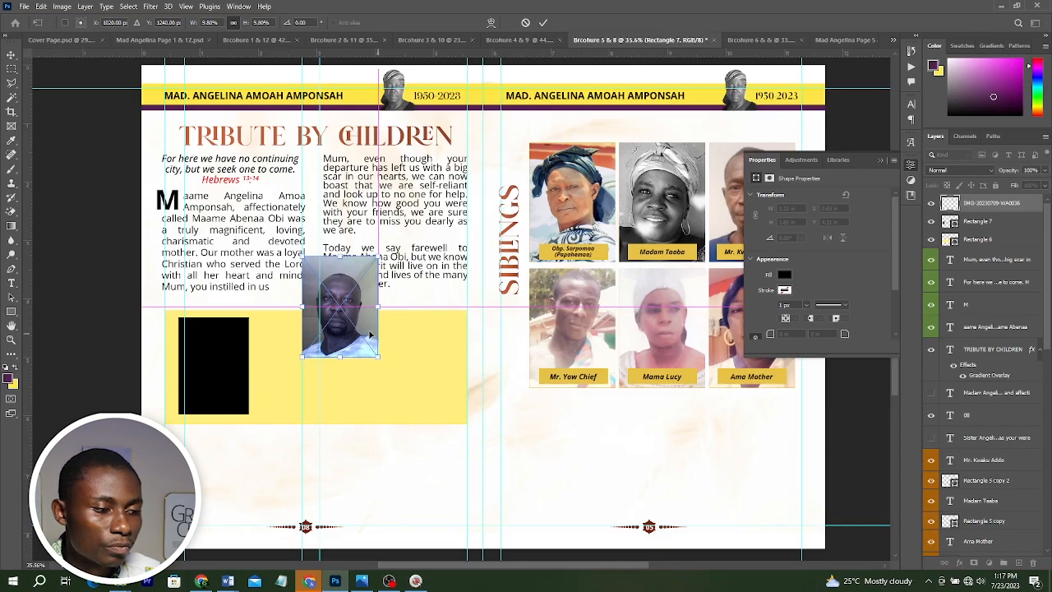
{"action": "left_click_drag", "start_coordinate": [370, 335], "coordinate": [261, 388]}
{"action": "key", "text": "Return"}
{"action": "key", "text": "ctrl+alt+g"}
{"action": "left_click_drag", "start_coordinate": [206, 363], "coordinate": [191, 367]}
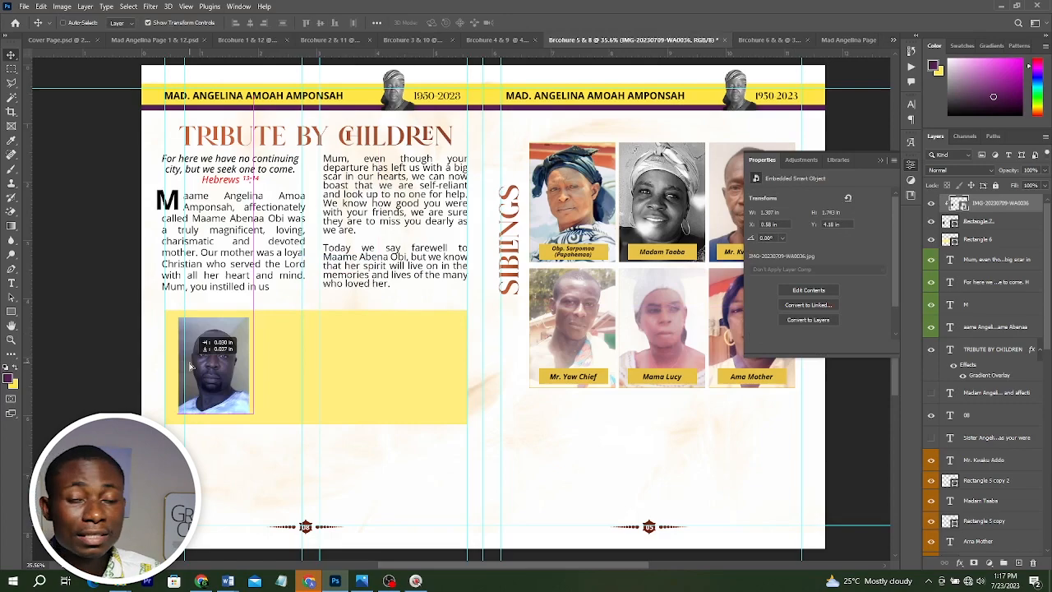
Duplicate the framed portrait to the right of the first one.
{"action": "left_click_drag", "start_coordinate": [189, 366], "coordinate": [316, 369]}
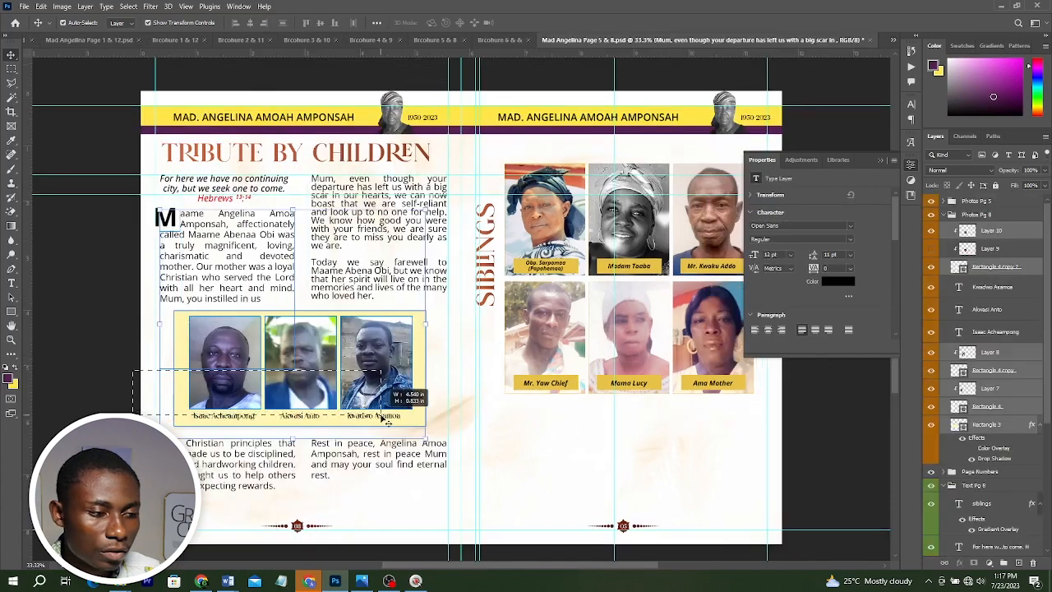
{"action": "left_click_drag", "start_coordinate": [366, 410], "coordinate": [369, 422]}
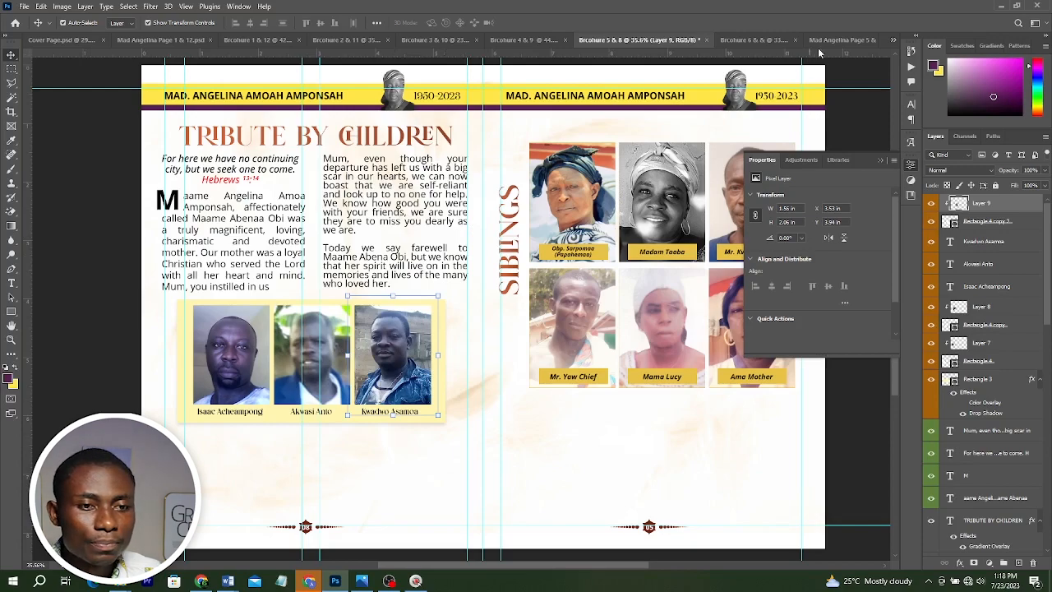
Paste the closing tribute paragraphs below the photos and place the cursor in the second column.
{"action": "key", "text": "ctrl+v"}
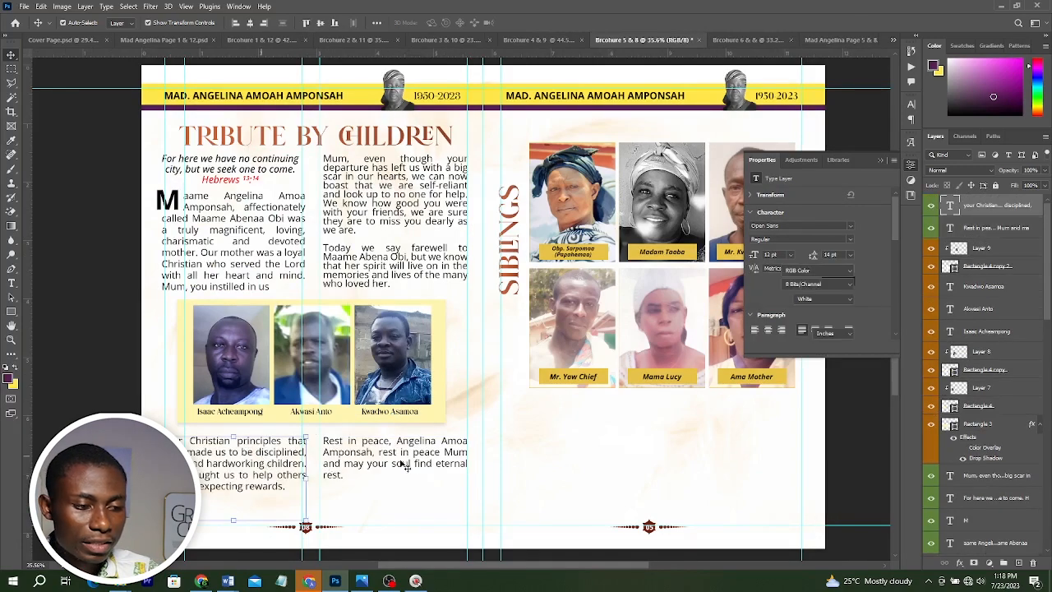
{"action": "left_click", "coordinate": [415, 465]}
{"action": "left_click", "coordinate": [415, 464]}
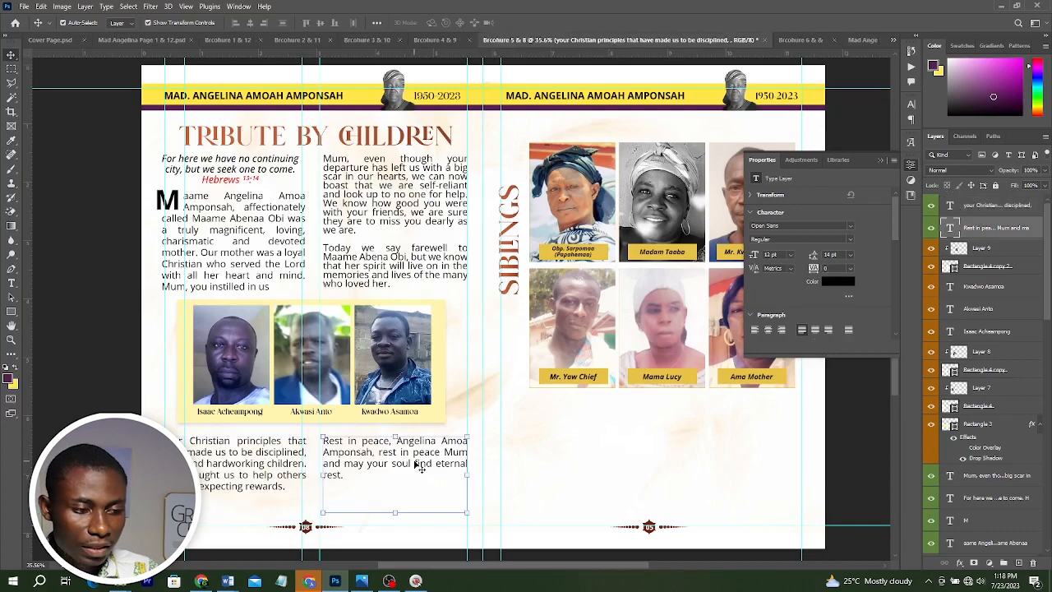
{"action": "key", "text": "Right"}
{"action": "key", "text": "Right"}
{"action": "key", "text": "Right"}
{"action": "key", "text": "Right"}
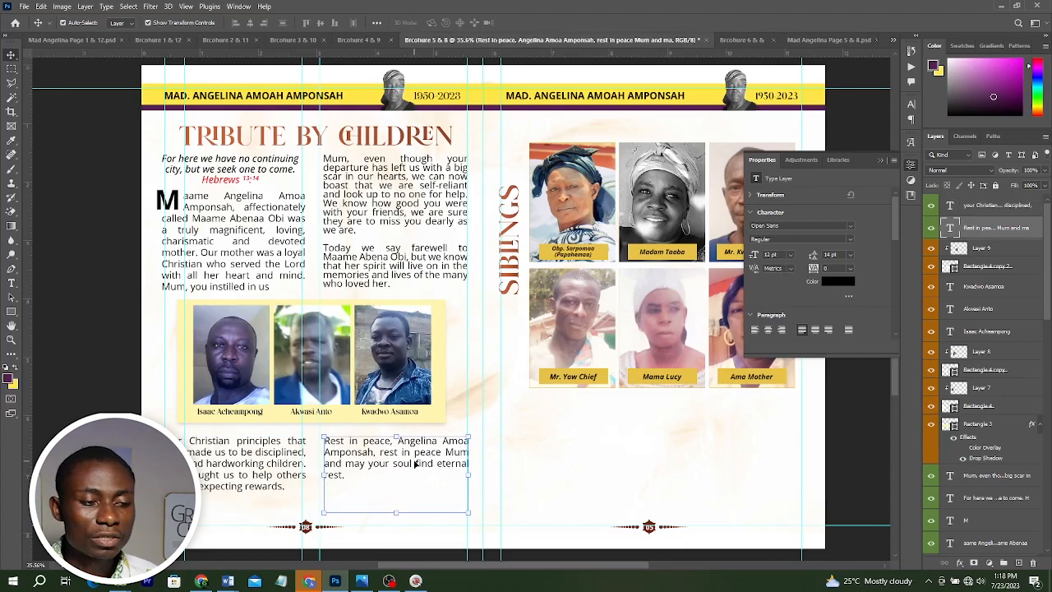
Open the Mad Angeline adv2.jpg reference image and examine the Tribute by Siblings and Children layouts.
{"action": "left_click", "coordinate": [122, 585]}
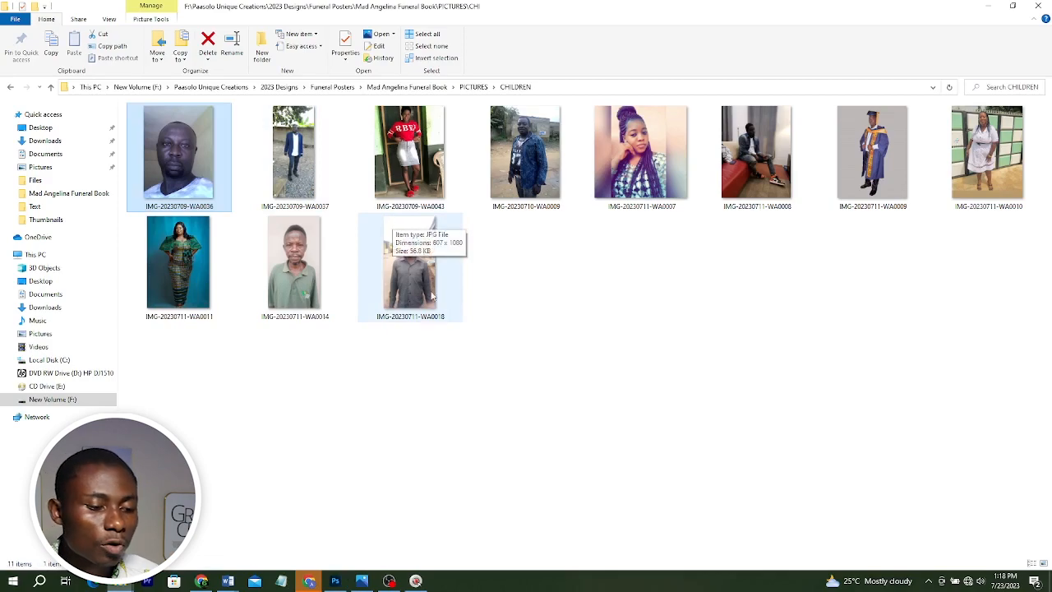
{"action": "mouse_move", "coordinate": [335, 575]}
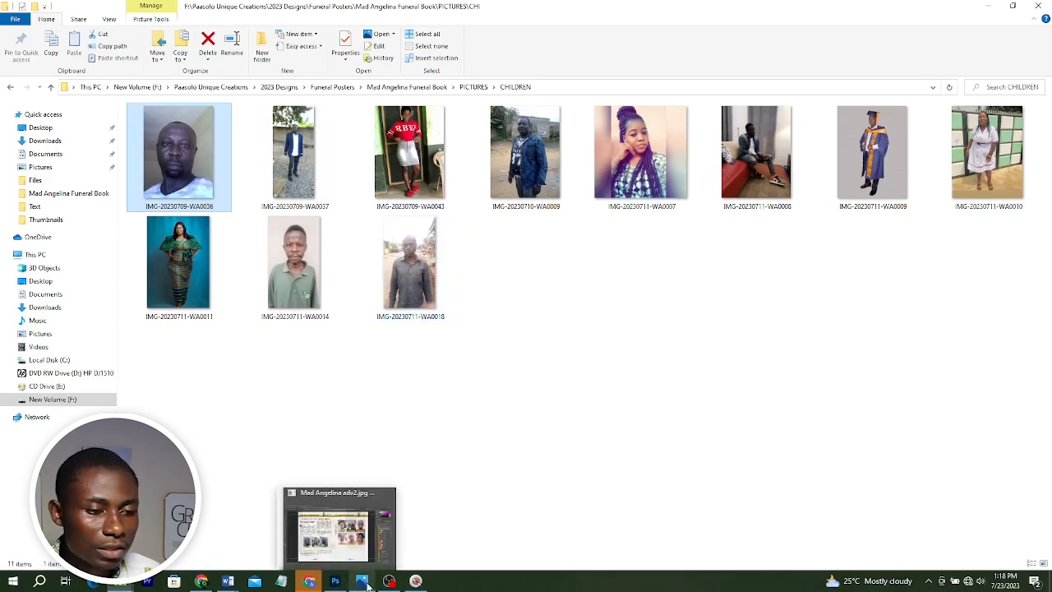
{"action": "left_click", "coordinate": [336, 539]}
{"action": "scroll", "coordinate": [607, 267], "scroll_direction": "up", "scroll_amount": 4}
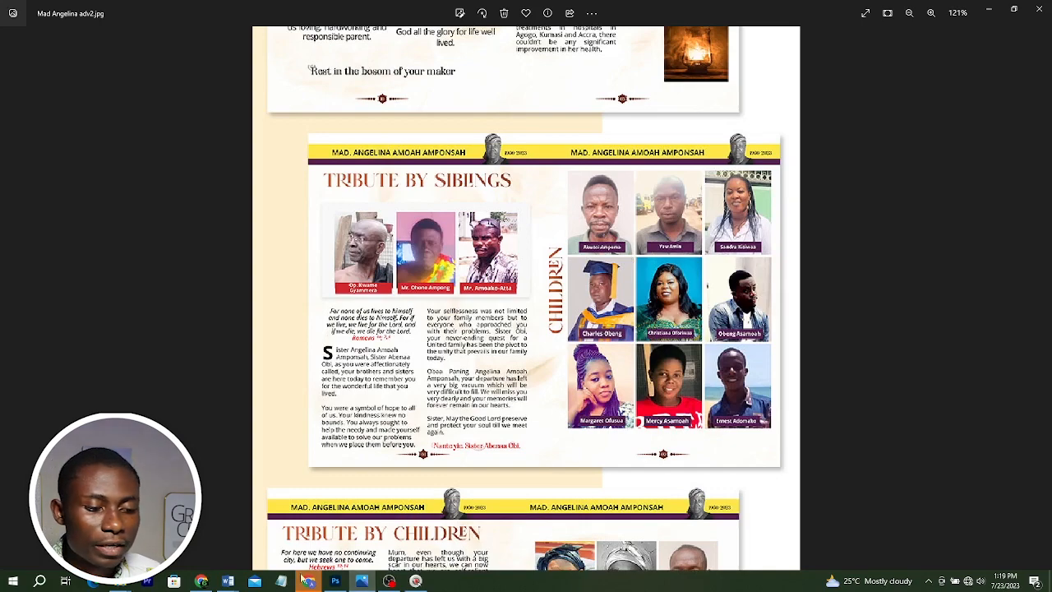
{"action": "left_click", "coordinate": [335, 580]}
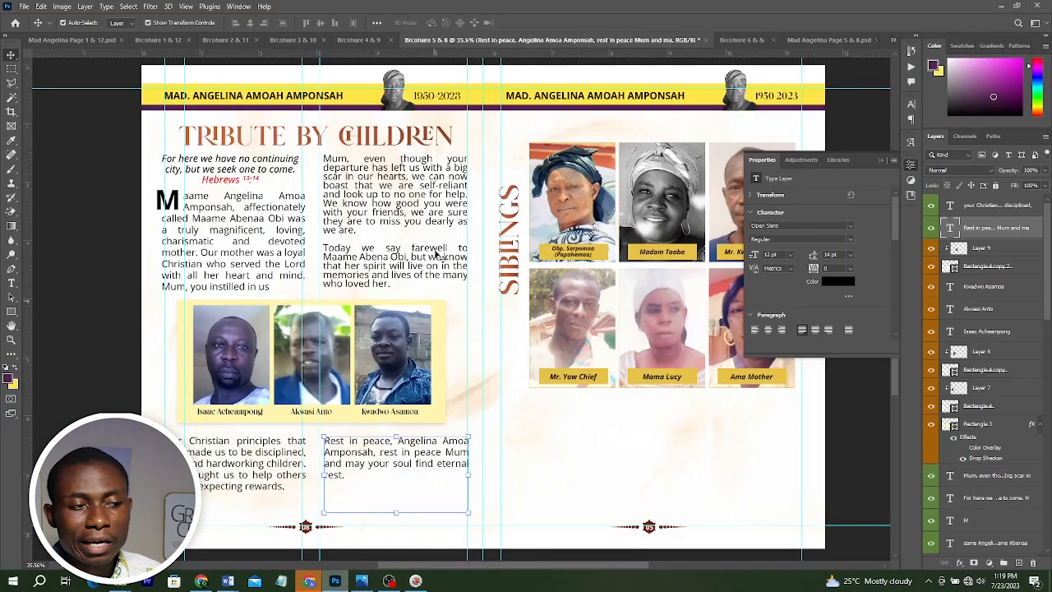
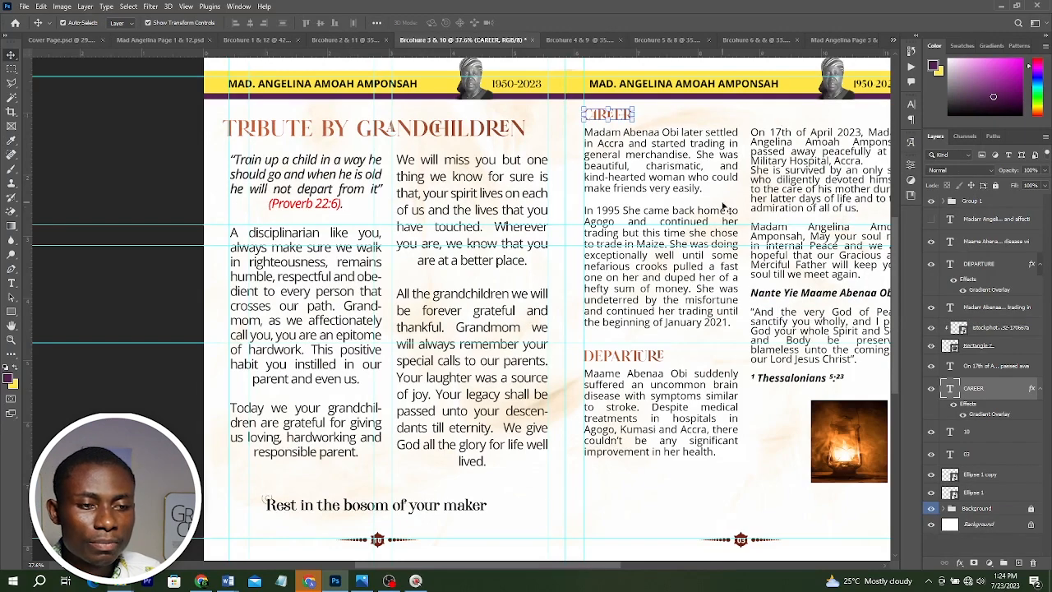
Switch between the open brochure spread documents to compare their pages.
{"action": "scroll", "coordinate": [709, 169], "scroll_direction": "right", "scroll_amount": 2}
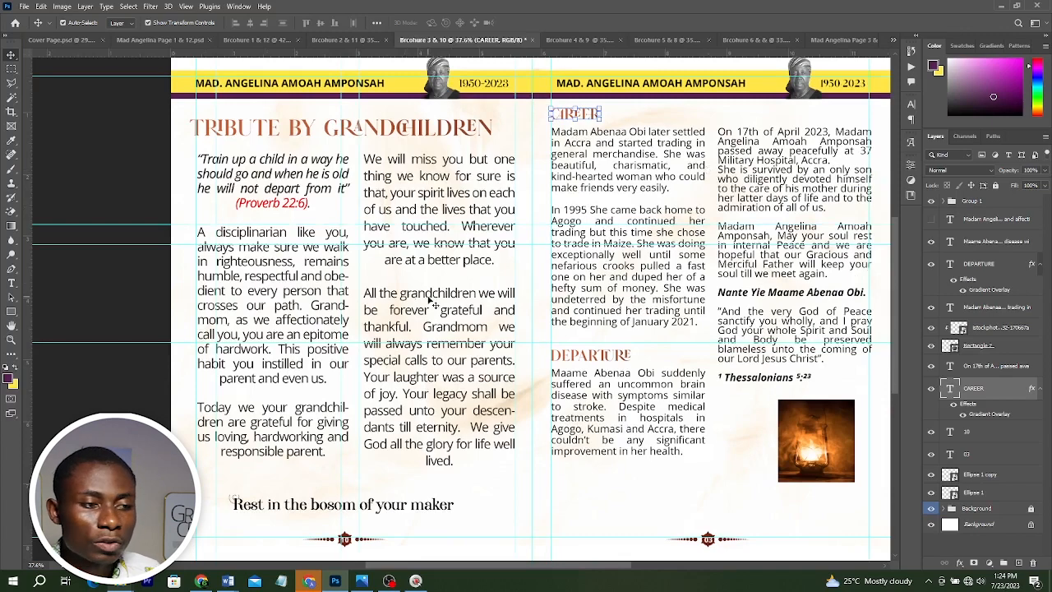
{"action": "left_click", "coordinate": [352, 41]}
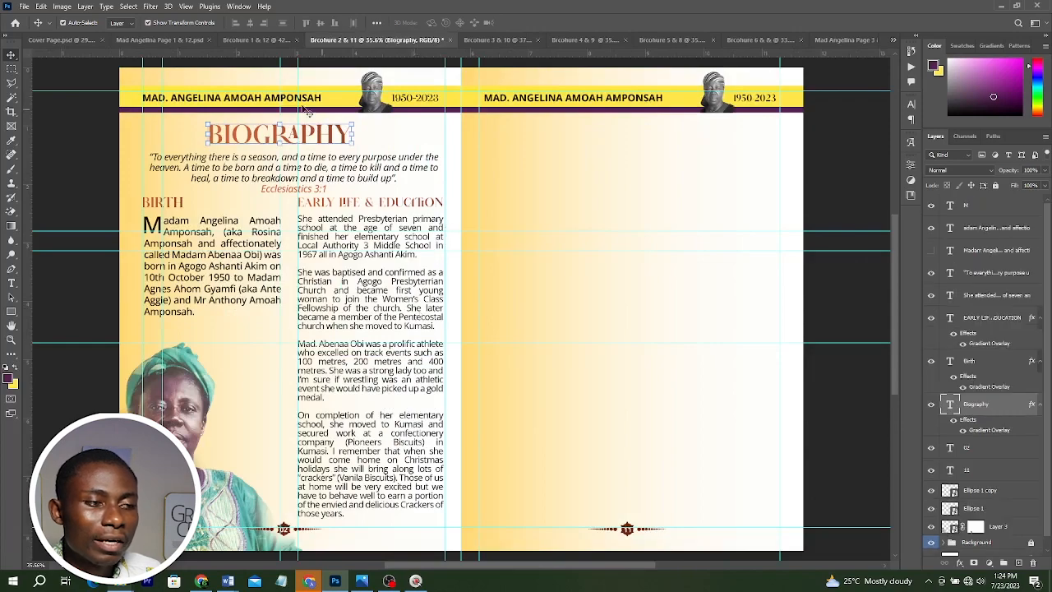
{"action": "left_click", "coordinate": [259, 40]}
{"action": "key", "text": "ctrl+0"}
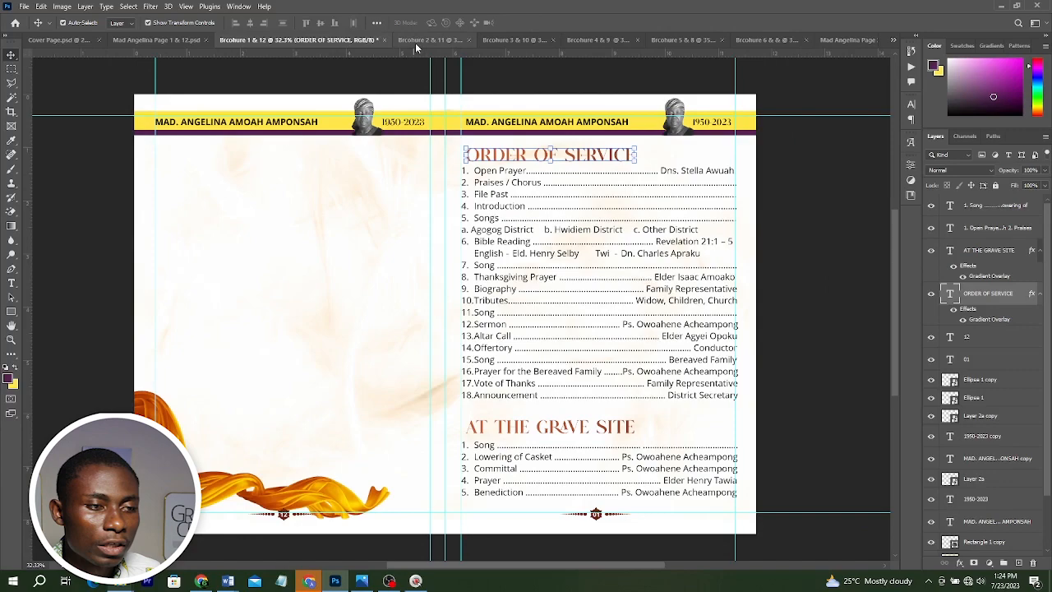
{"action": "left_click", "coordinate": [415, 42]}
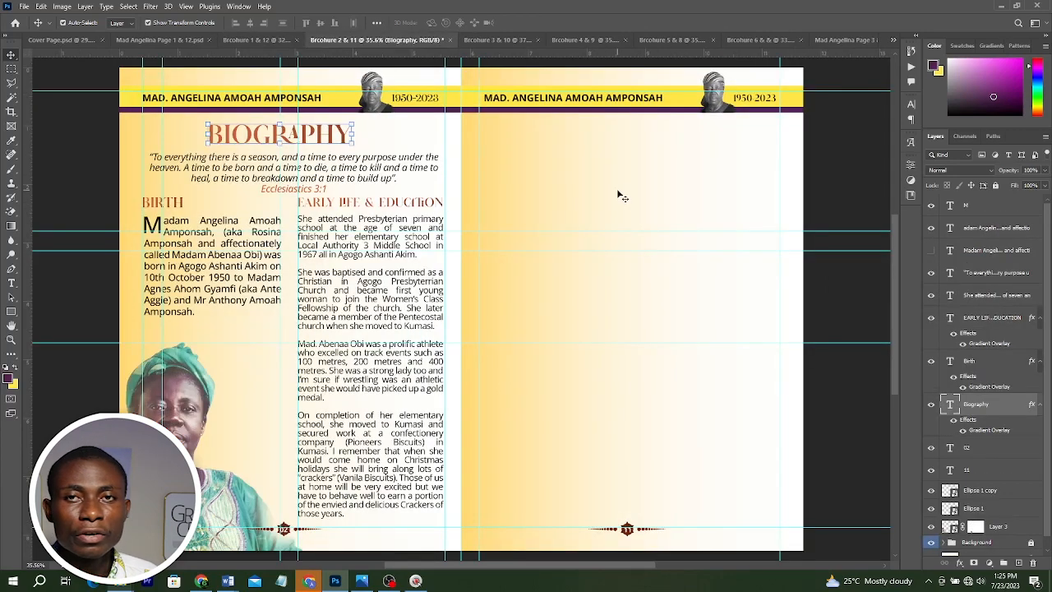
{"action": "left_click", "coordinate": [497, 40]}
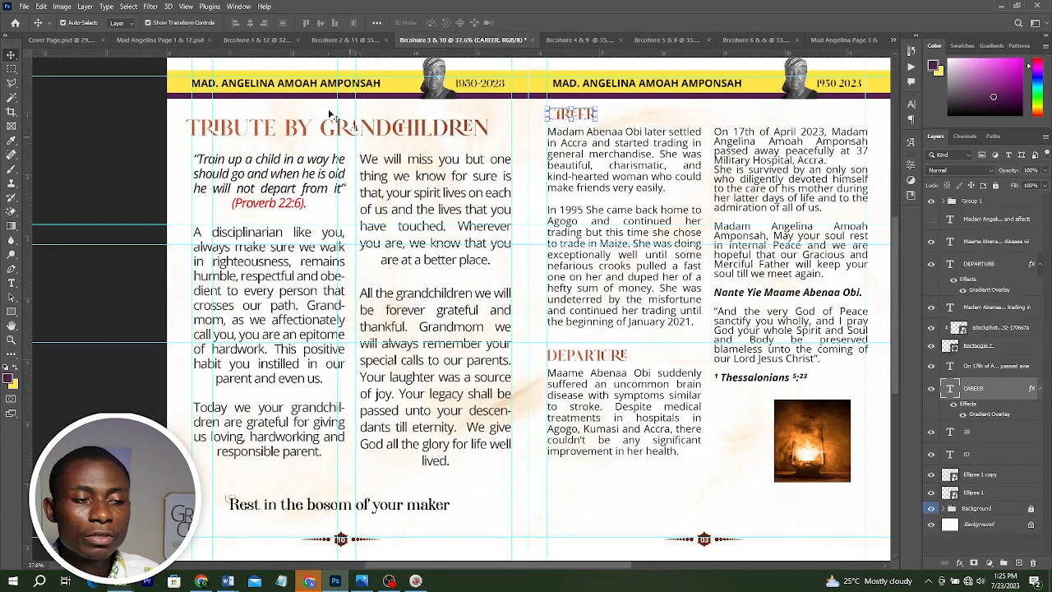
{"action": "left_click", "coordinate": [345, 39]}
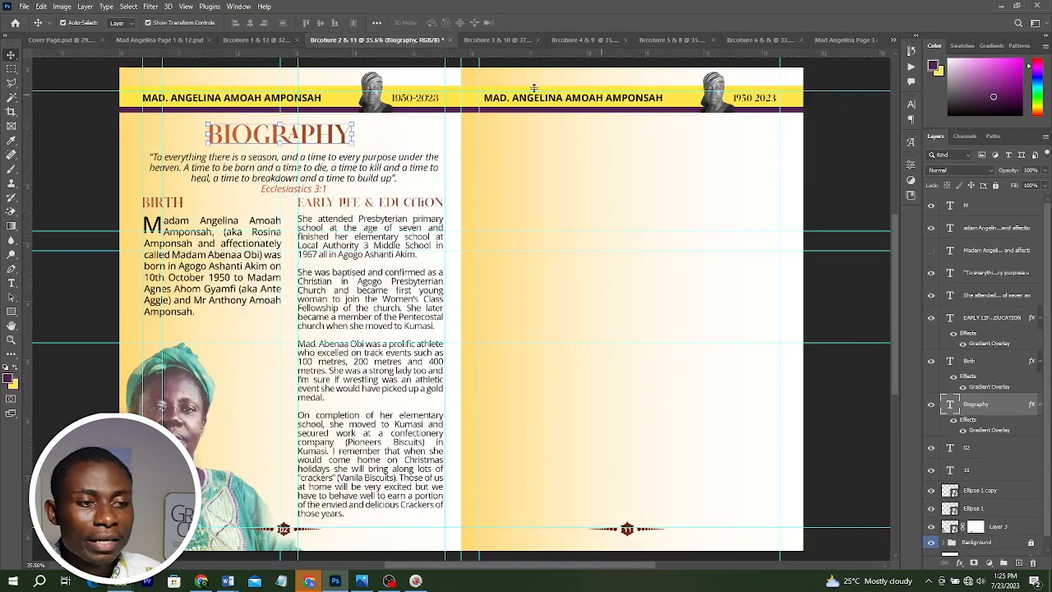
{"action": "left_click", "coordinate": [506, 40]}
{"action": "left_click", "coordinate": [567, 39]}
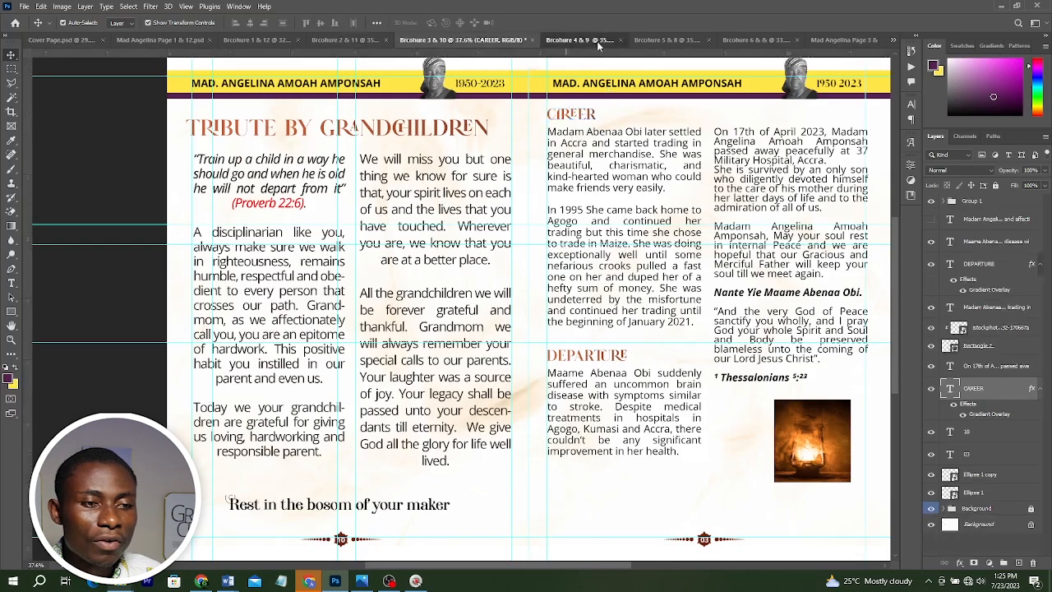
{"action": "left_click", "coordinate": [327, 40]}
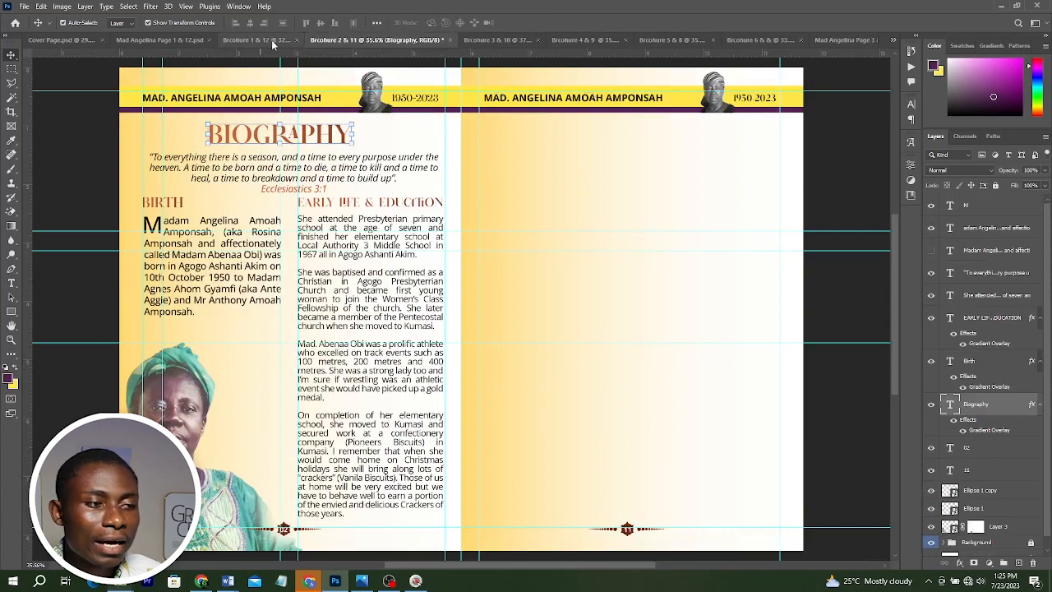
Show the Photos group on the right page of the Biography spread.
{"action": "left_click", "coordinate": [273, 43]}
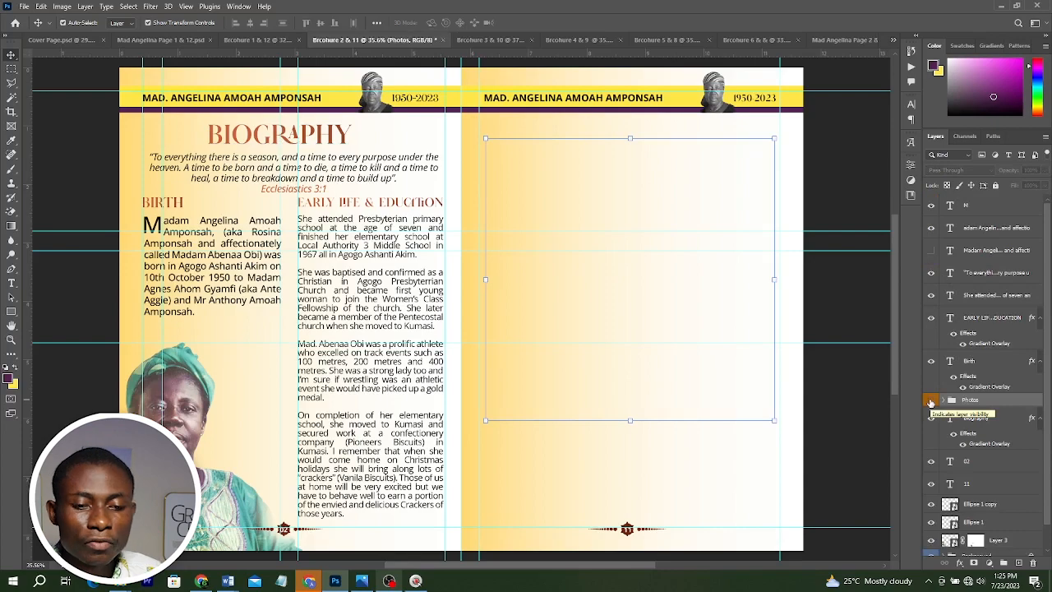
{"action": "left_click", "coordinate": [931, 400]}
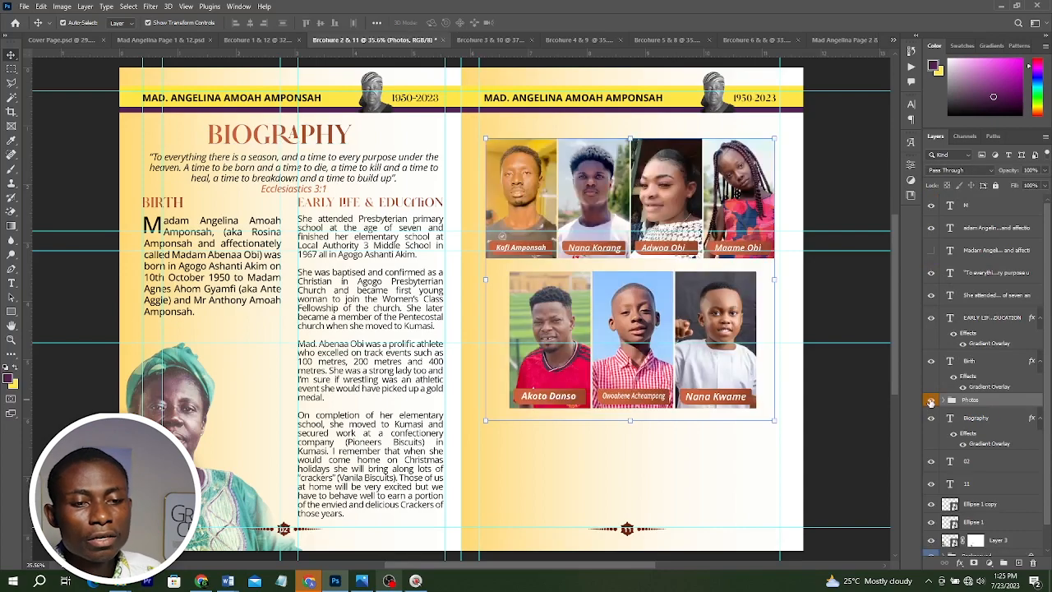
{"action": "left_click", "coordinate": [850, 138]}
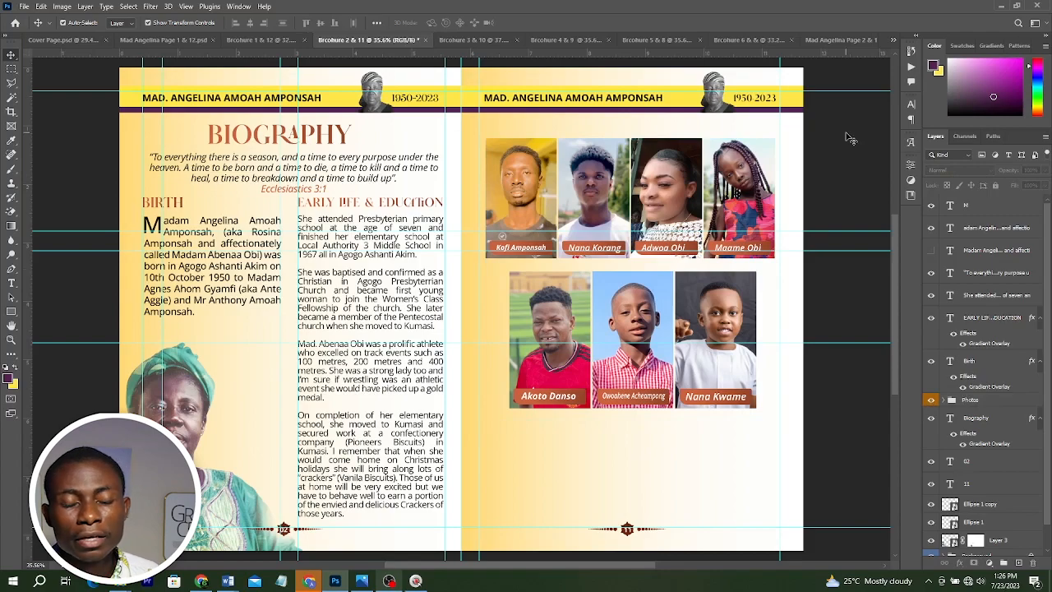
Review the finished brochure reference image in the photo viewer, then return to the design.
{"action": "left_click", "coordinate": [361, 581]}
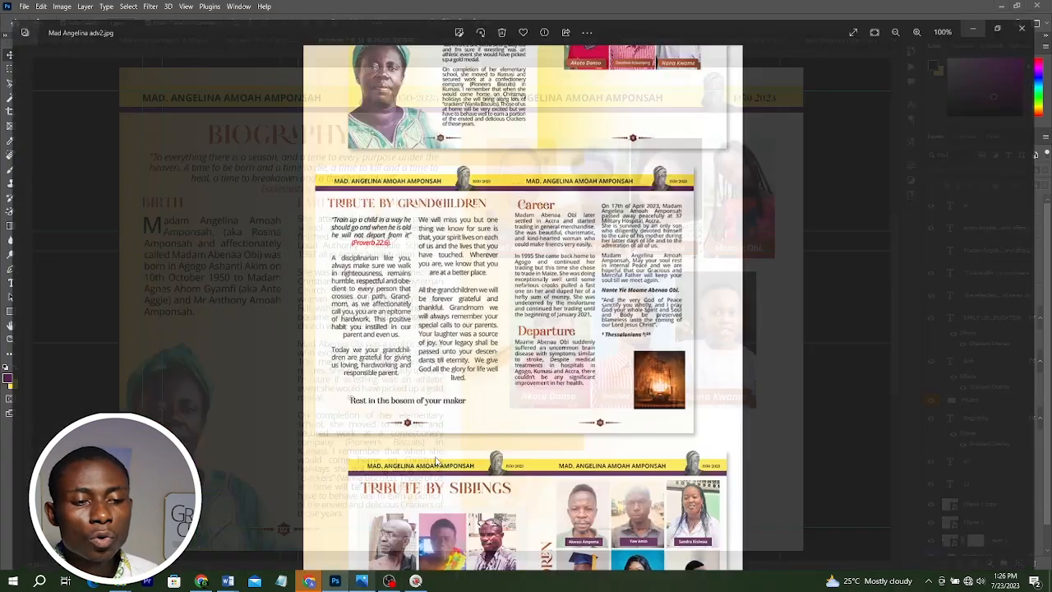
{"action": "scroll", "coordinate": [511, 193], "scroll_direction": "up", "scroll_amount": 6}
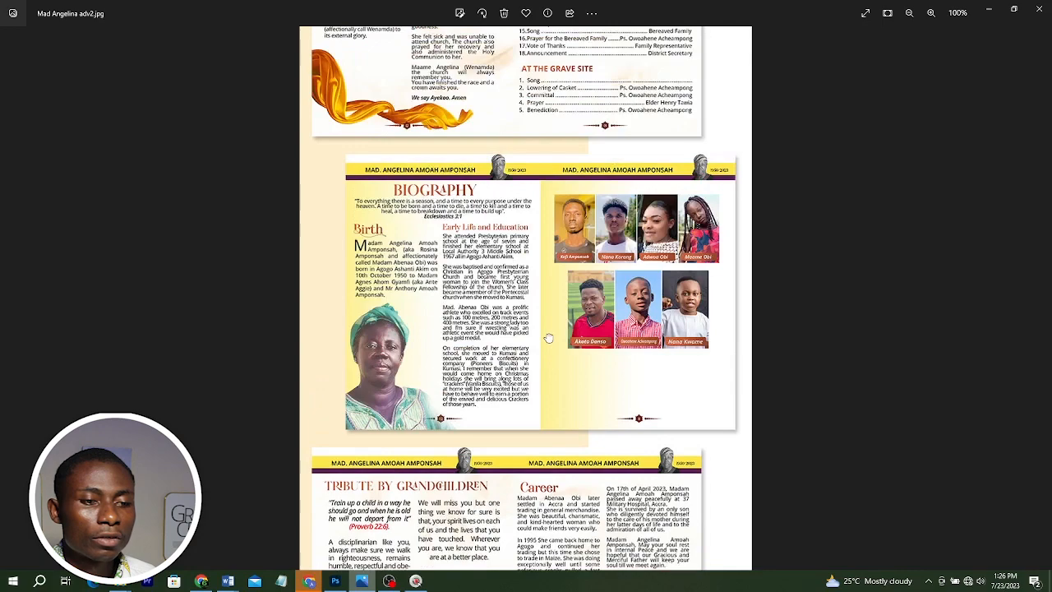
{"action": "scroll", "coordinate": [576, 287], "scroll_direction": "up", "scroll_amount": 2}
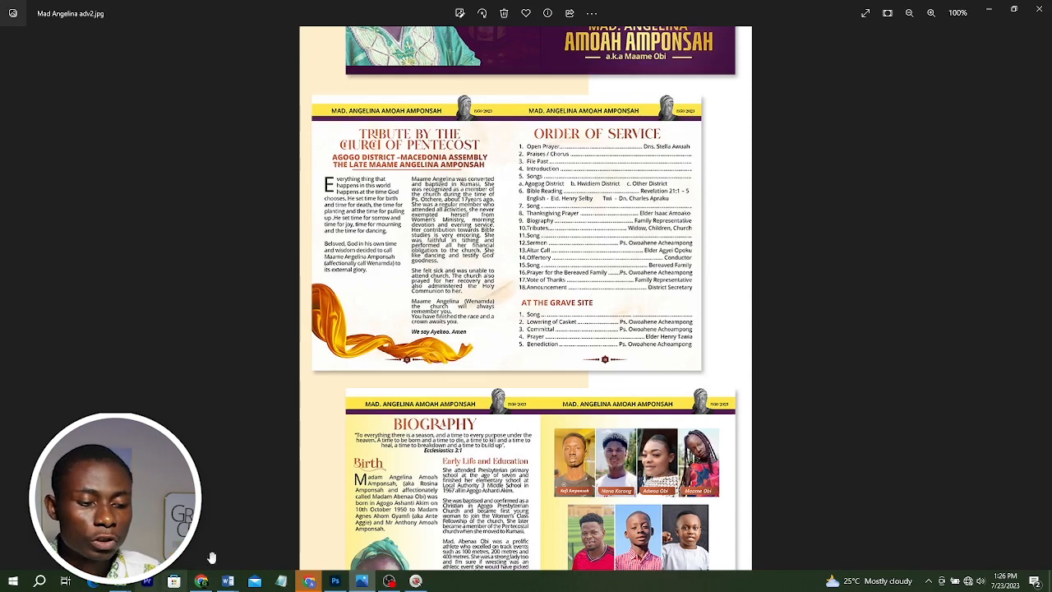
{"action": "left_click", "coordinate": [335, 581]}
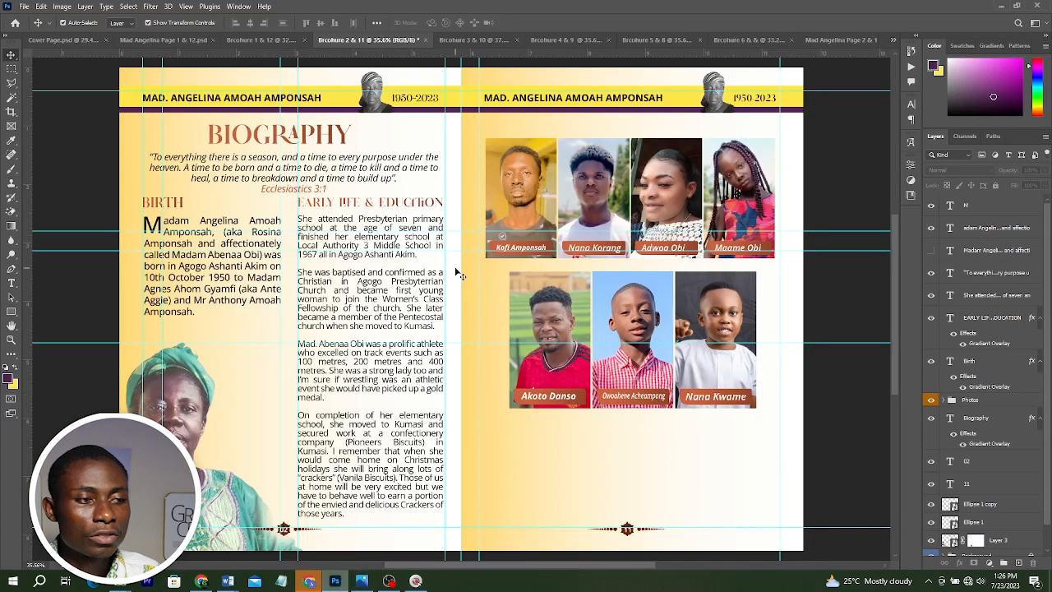
Duplicate the ORDER OF SERVICE heading onto the empty left page and retype it as NOTES.
{"action": "left_click", "coordinate": [264, 39]}
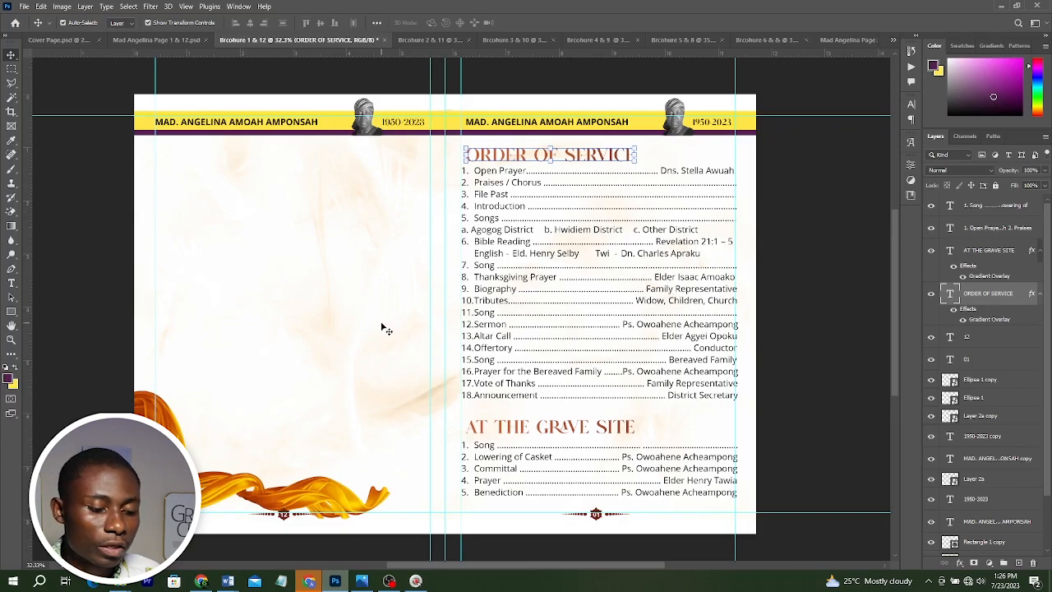
{"action": "left_click_drag", "start_coordinate": [536, 157], "coordinate": [246, 157]}
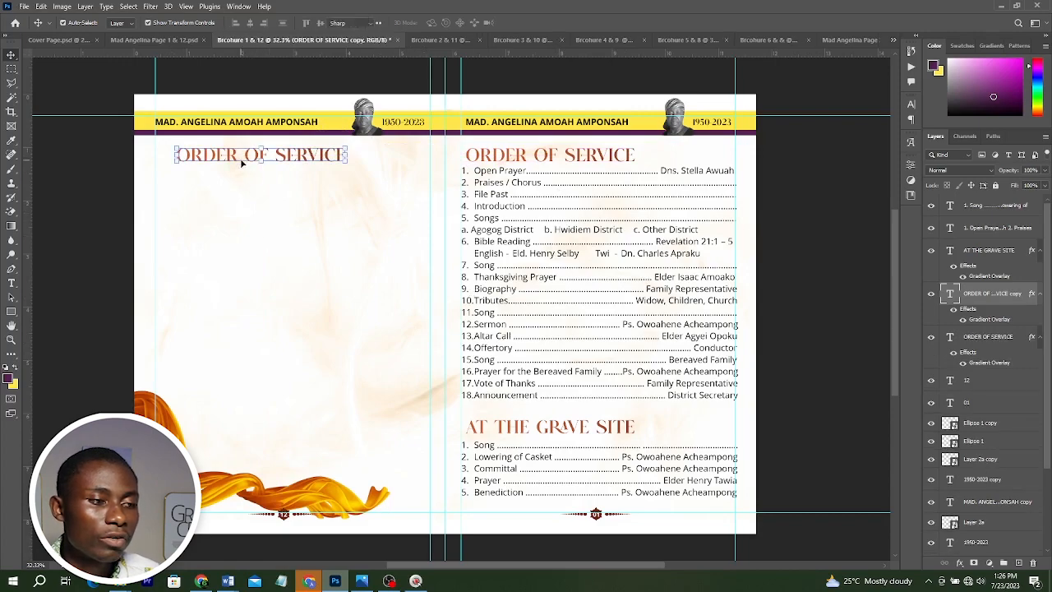
{"action": "left_click", "coordinate": [13, 282]}
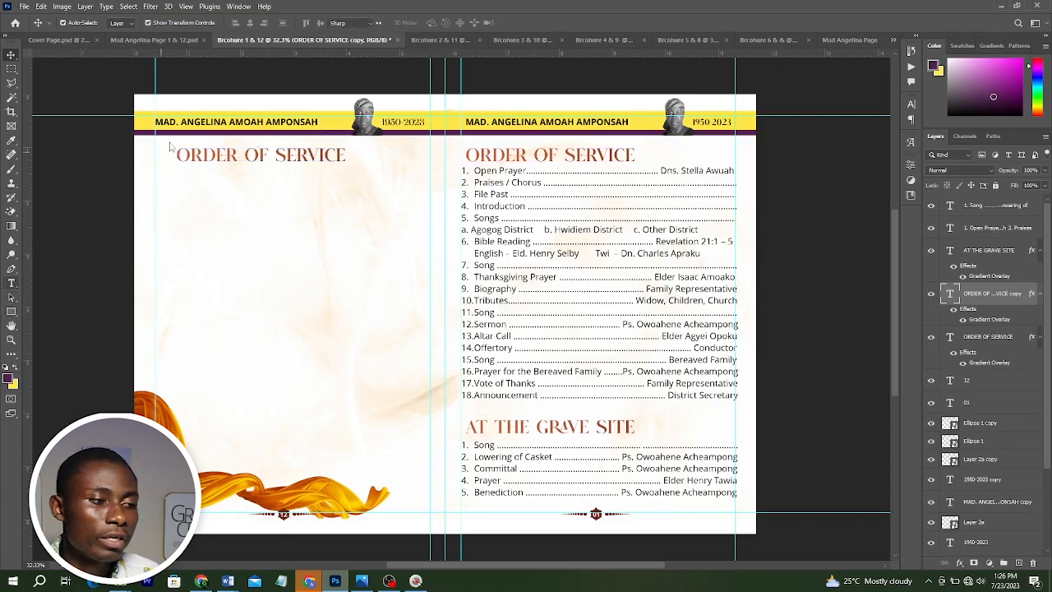
{"action": "left_click", "coordinate": [258, 156]}
{"action": "key", "text": "ctrl+a"}
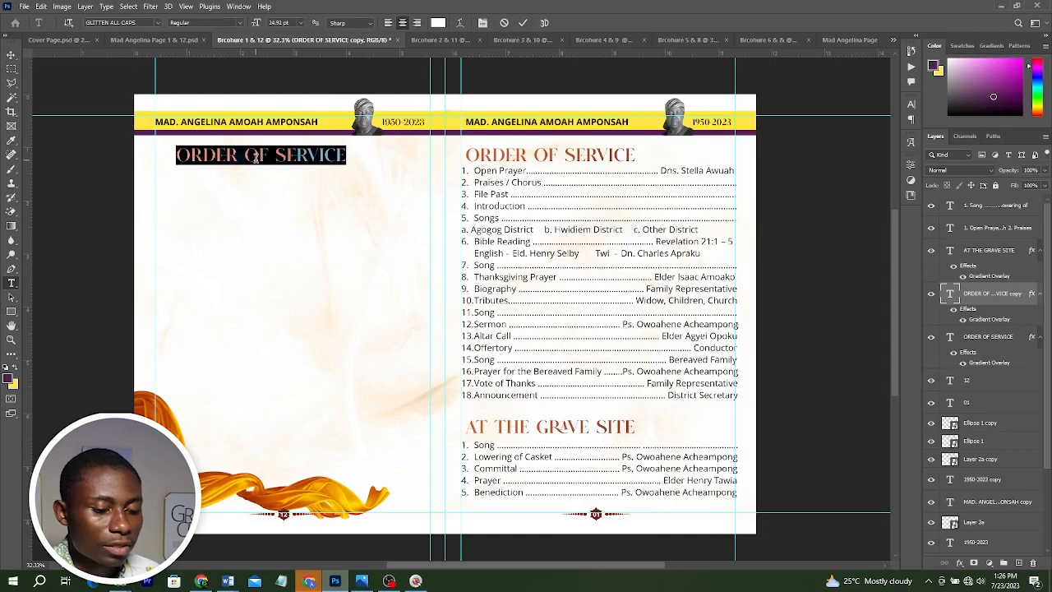
{"action": "type", "text": "YOTE"}
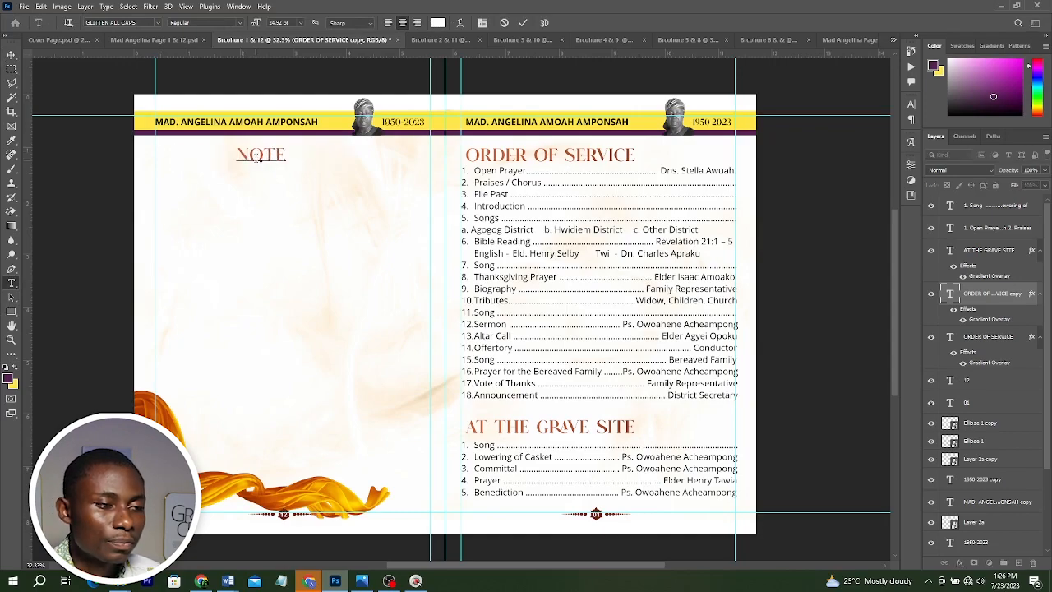
{"action": "type", "text": "S"}
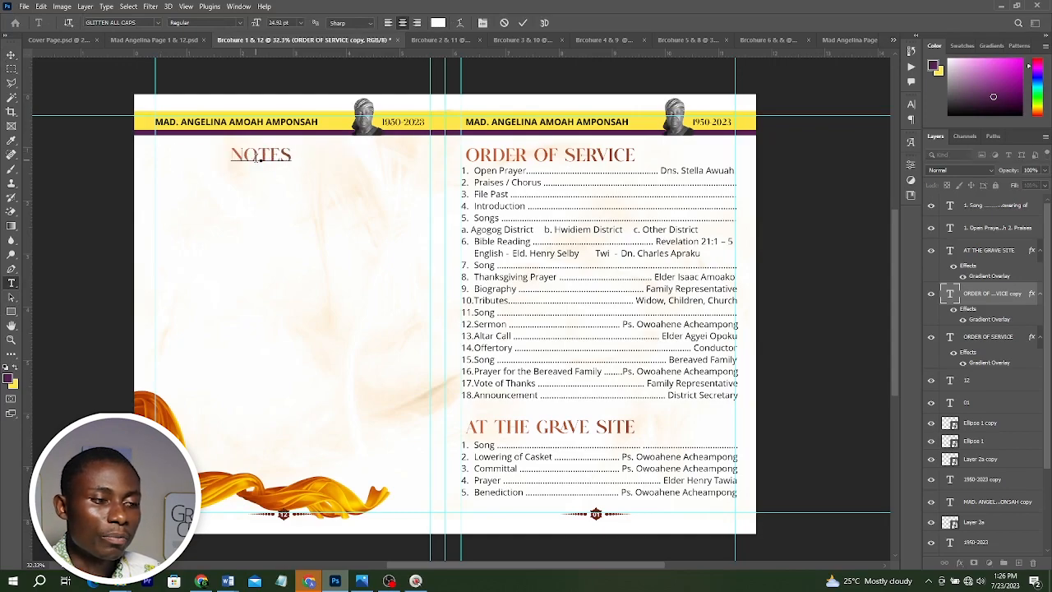
{"action": "key", "text": "ctrl+Return"}
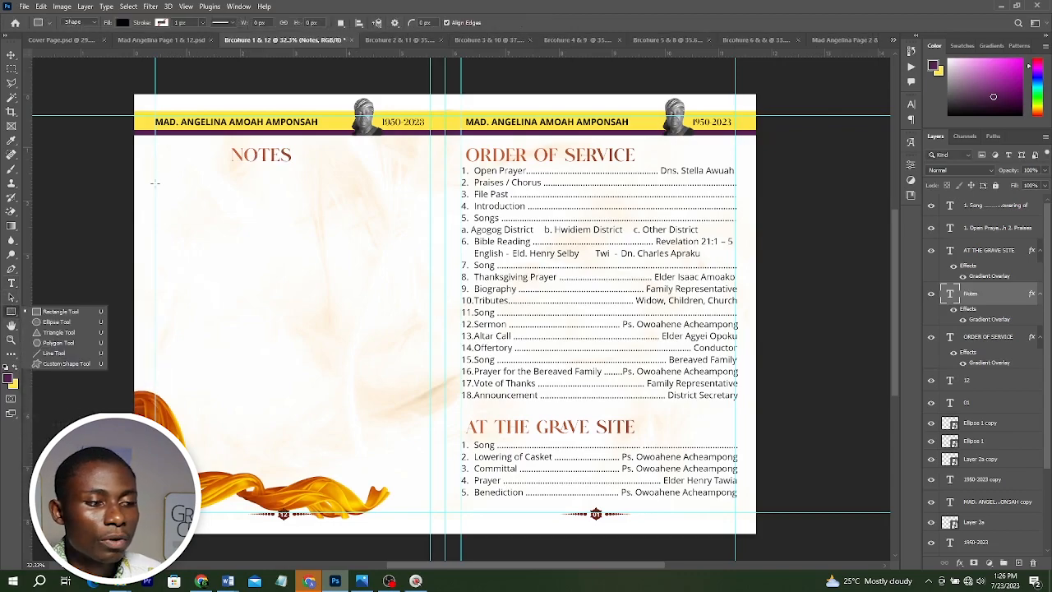
Draw two horizontal ruled lines below the NOTES heading and undo both.
{"action": "left_click_drag", "start_coordinate": [155, 183], "coordinate": [411, 183]}
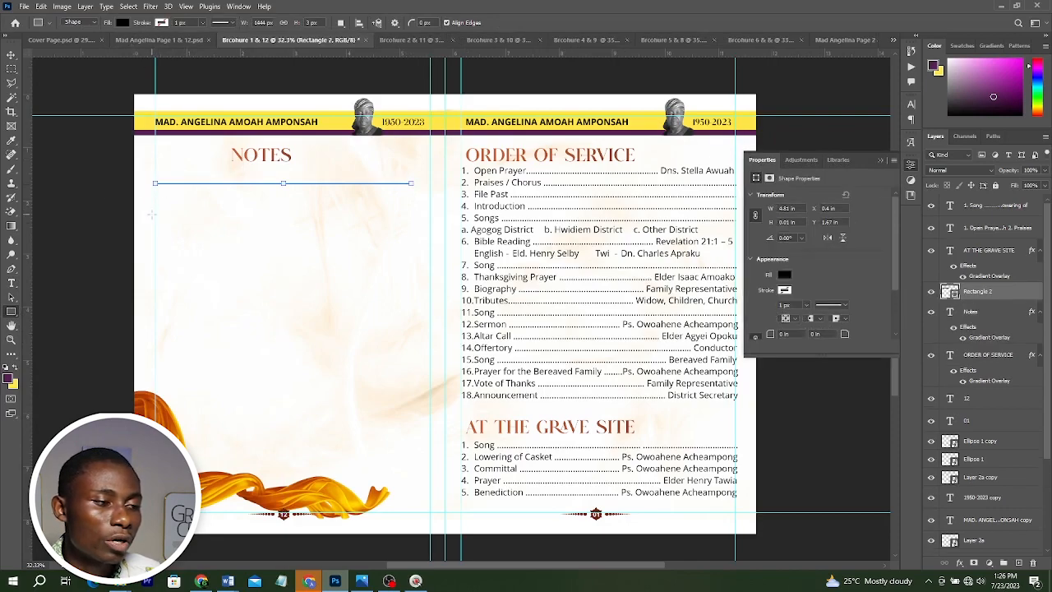
{"action": "left_click_drag", "start_coordinate": [153, 217], "coordinate": [426, 217]}
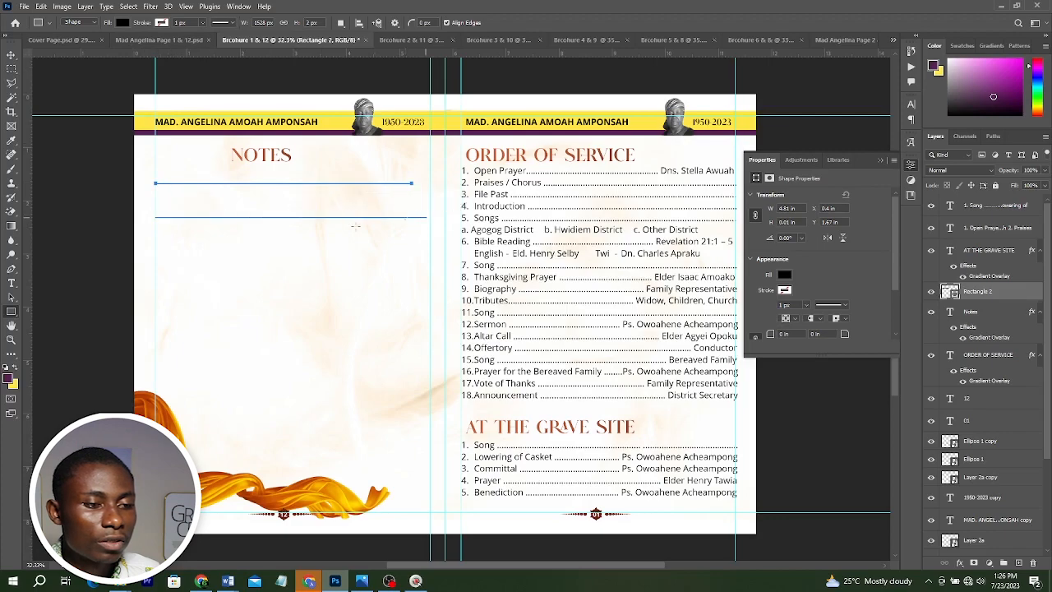
{"action": "left_click", "coordinate": [11, 54]}
{"action": "key", "text": "ctrl+z"}
{"action": "key", "text": "ctrl+z"}
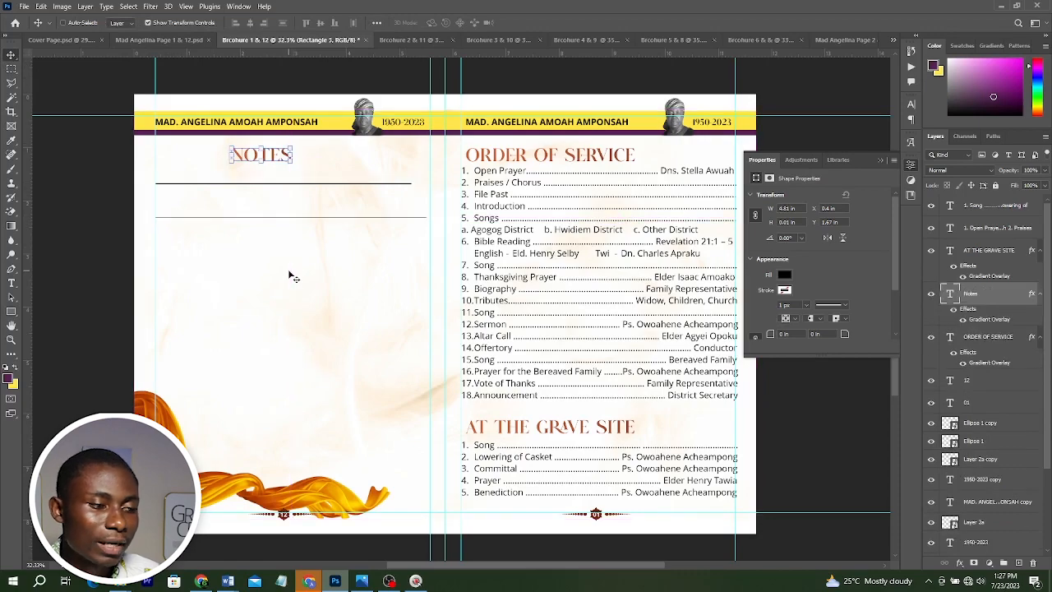
Delete the NOTES heading from the left page.
{"action": "left_click_drag", "start_coordinate": [192, 150], "coordinate": [275, 202]}
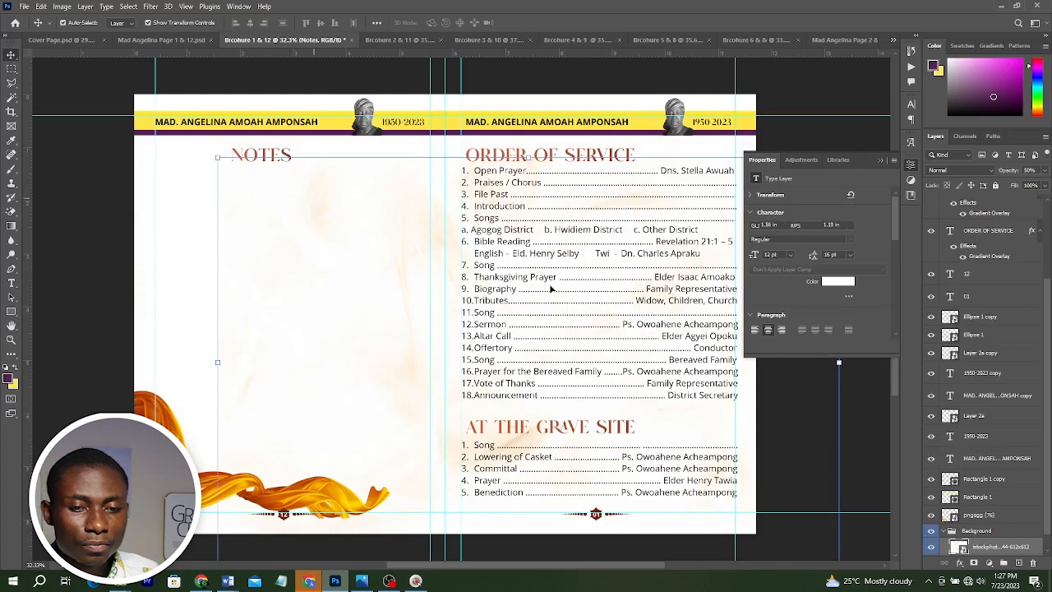
{"action": "left_click", "coordinate": [978, 530]}
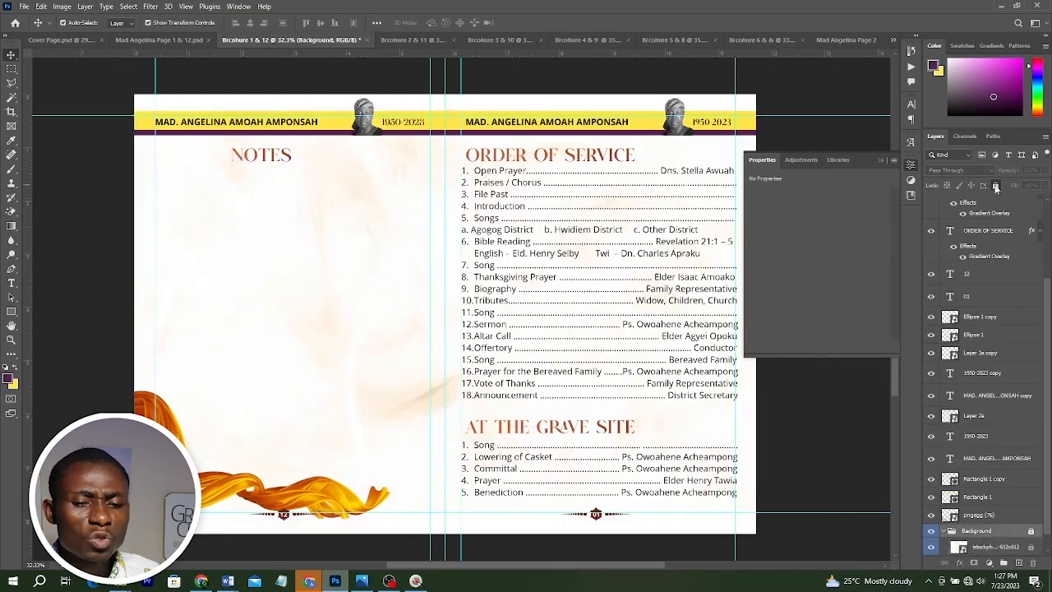
{"action": "left_click", "coordinate": [274, 156]}
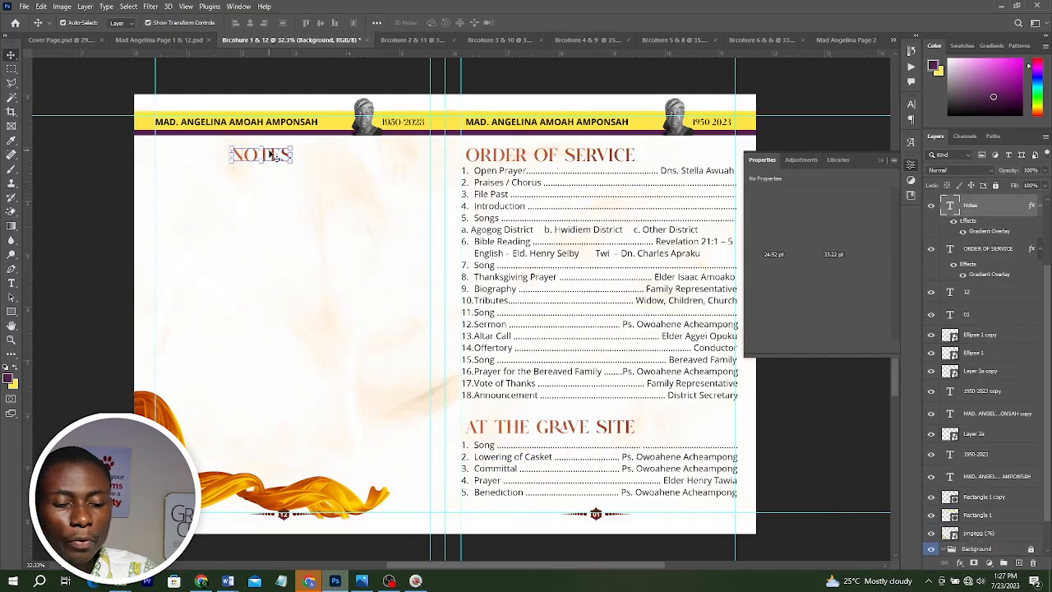
{"action": "key", "text": "Delete"}
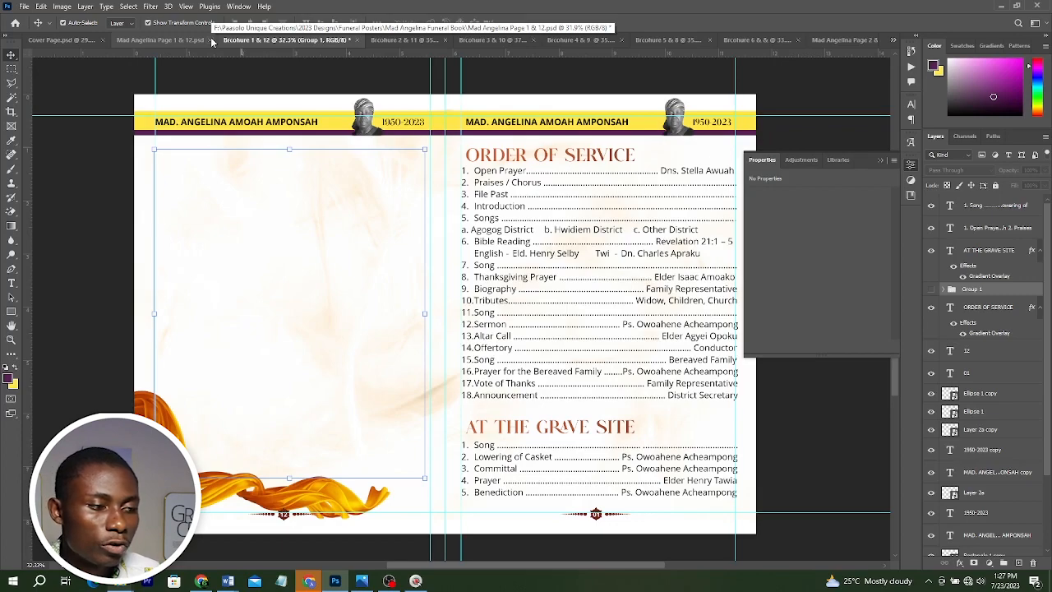
Close the Mad Angelina Page 1 & 12 document and the Properties panel.
{"action": "left_click", "coordinate": [211, 40]}
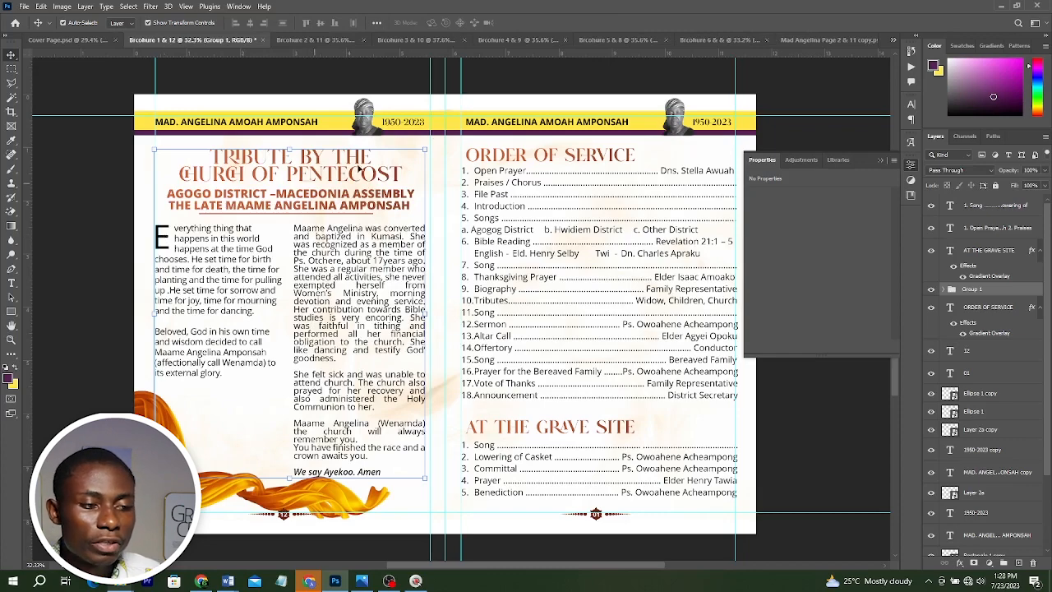
{"action": "left_click", "coordinate": [884, 161]}
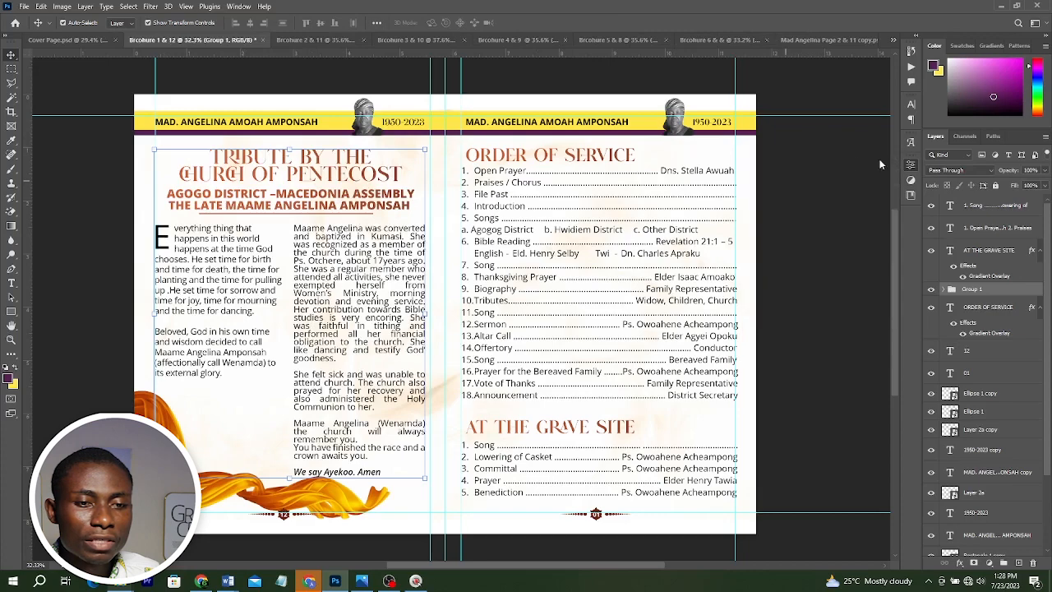
Switch through the open documents and return to the Brochure 1 & 12 spread.
{"action": "left_click", "coordinate": [880, 40]}
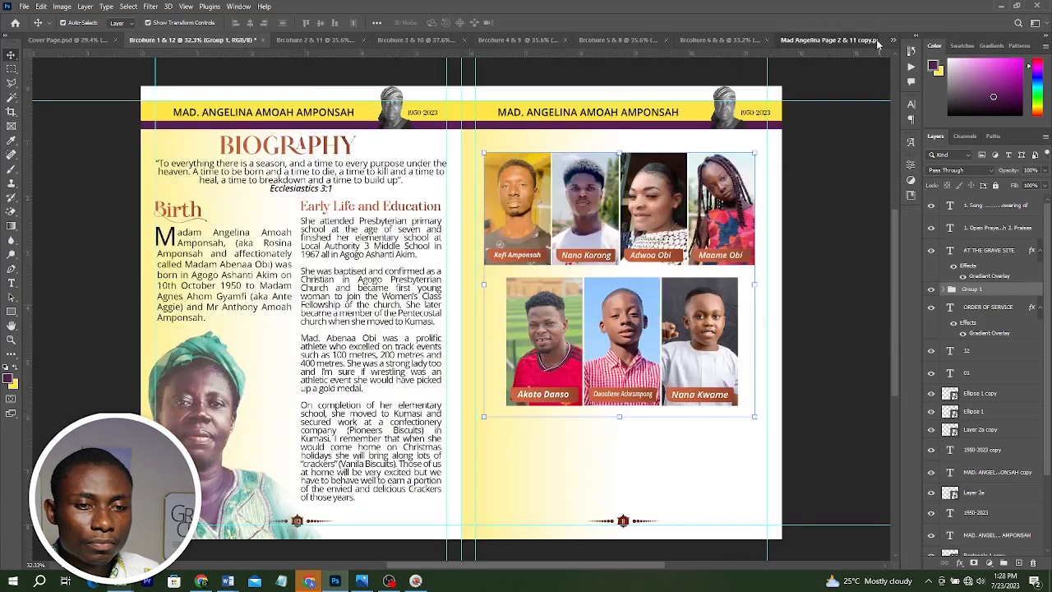
{"action": "left_click", "coordinate": [874, 40]}
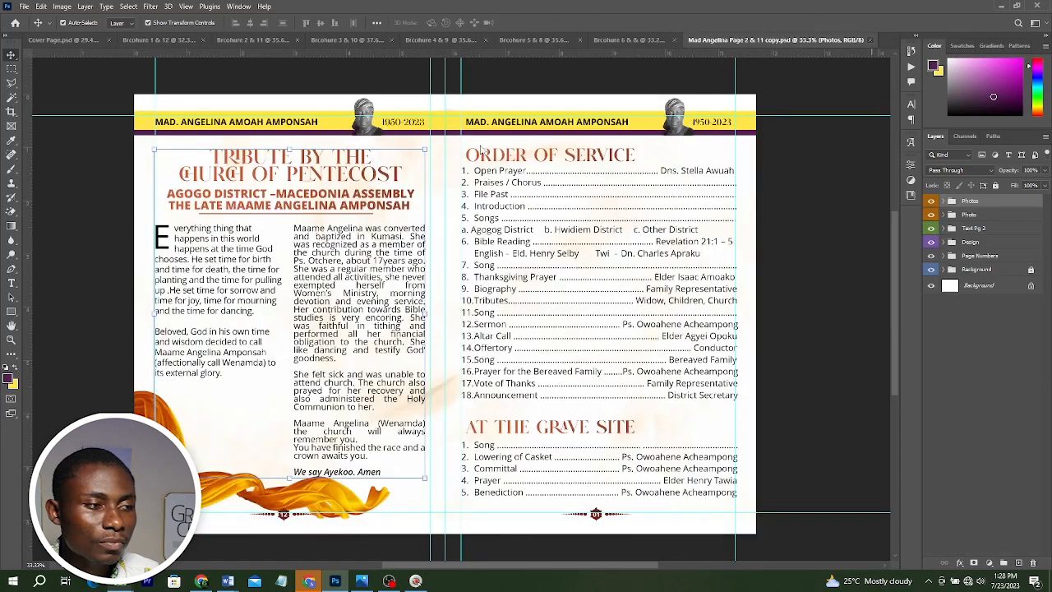
{"action": "left_click", "coordinate": [65, 40]}
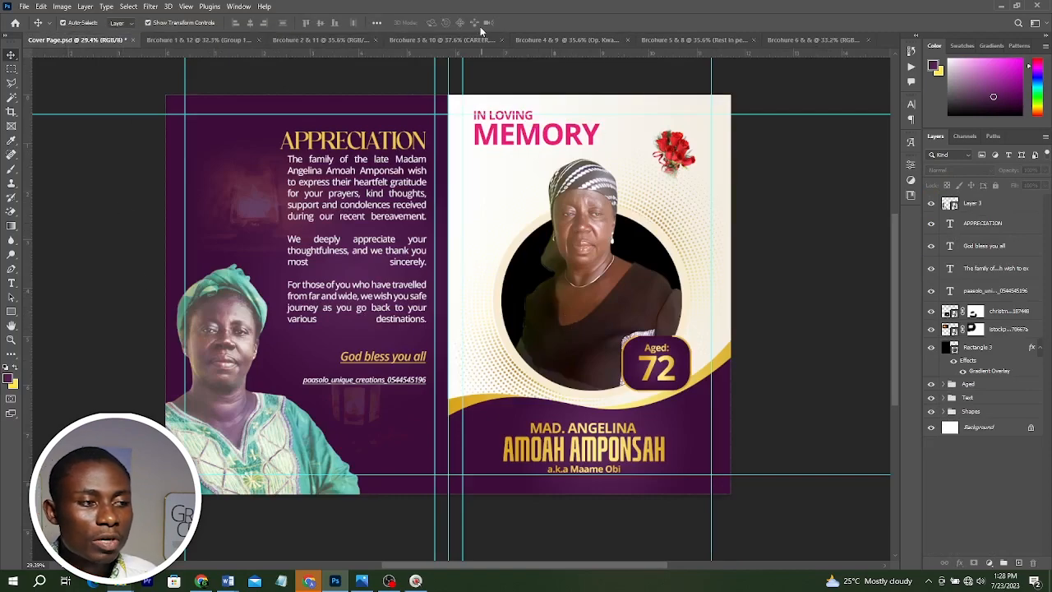
{"action": "left_click", "coordinate": [205, 39]}
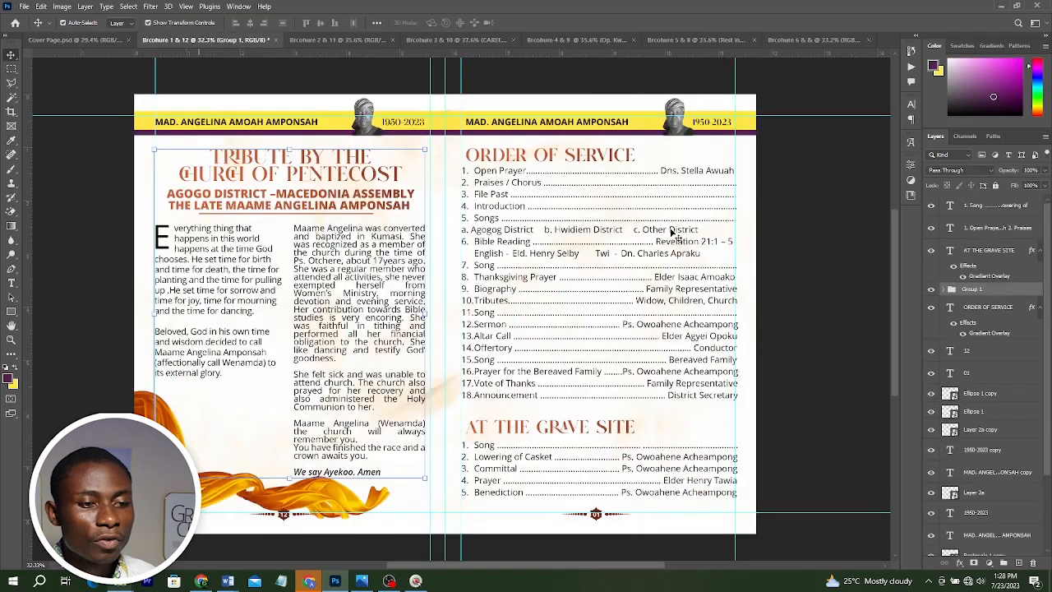
Review each open brochure spread in turn, from Brochure 2 & 11 through Brochure 6 & 6, and back to Brochure 1 & 12.
{"action": "left_click", "coordinate": [347, 39]}
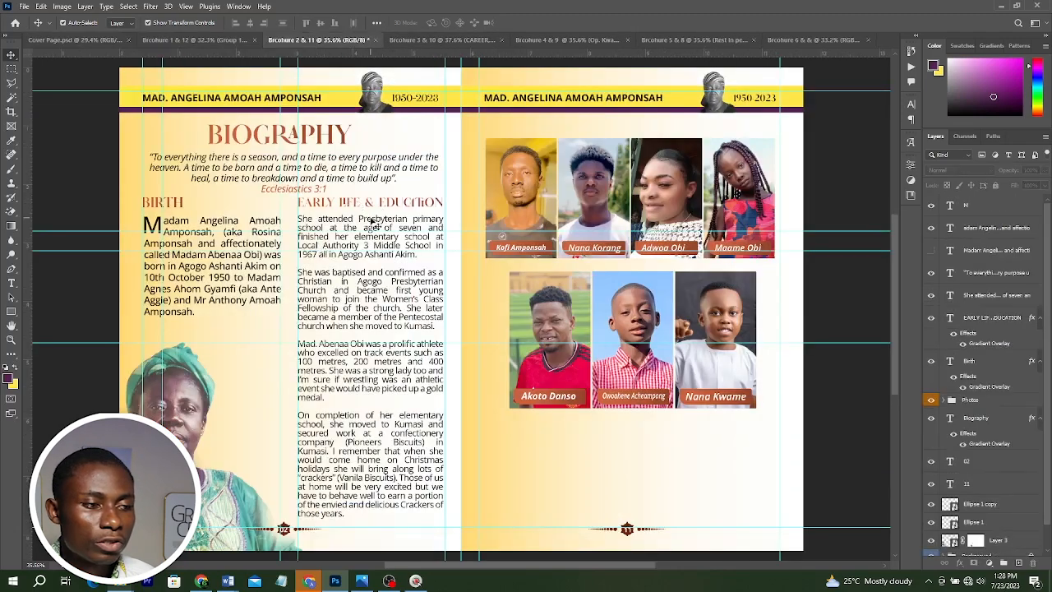
{"action": "left_click", "coordinate": [218, 39]}
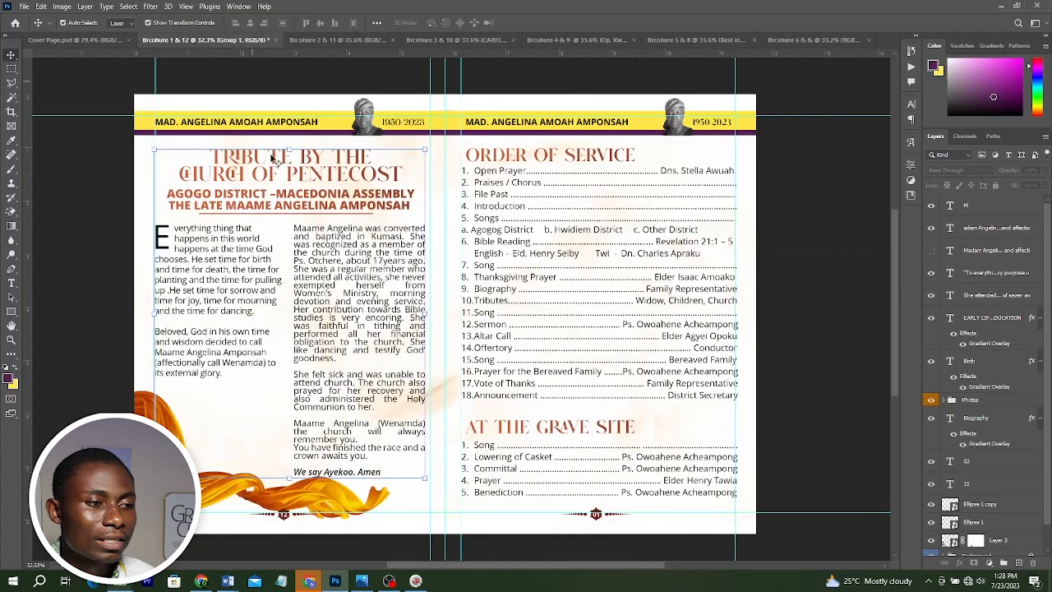
{"action": "left_click", "coordinate": [317, 40]}
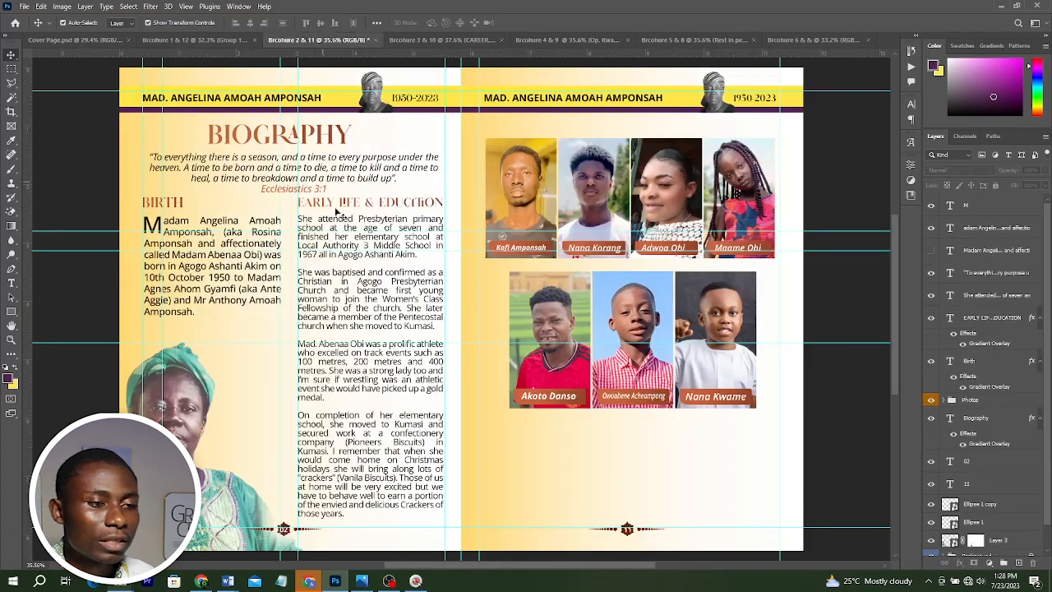
{"action": "left_click", "coordinate": [441, 40]}
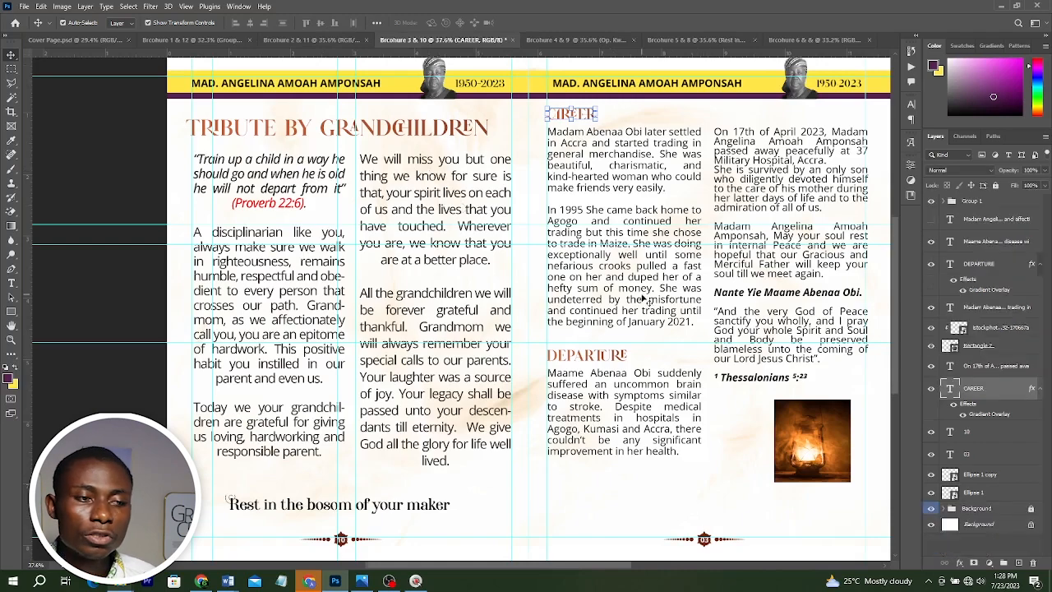
{"action": "left_click", "coordinate": [586, 40]}
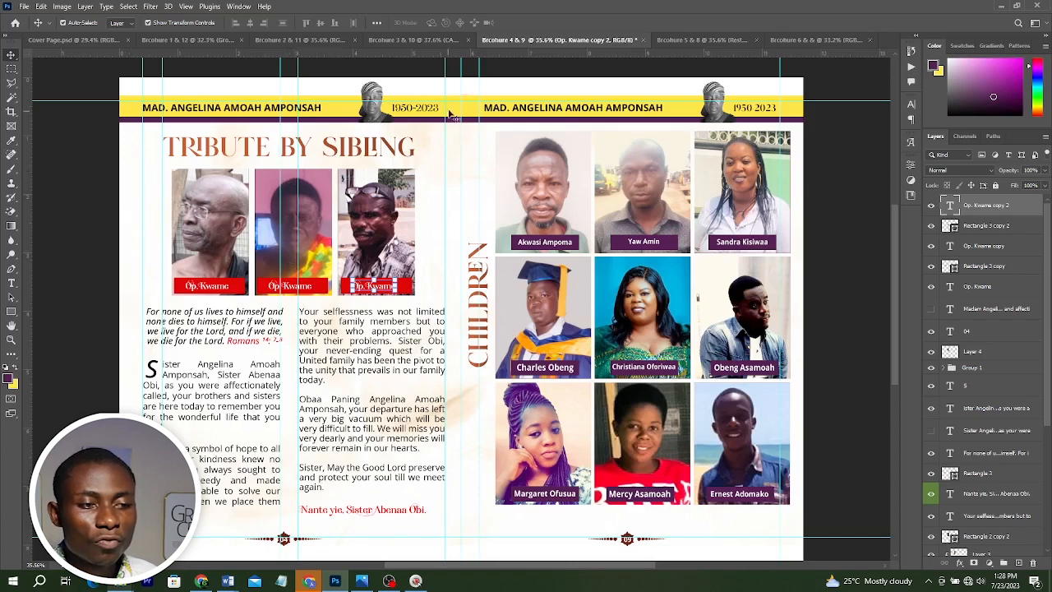
{"action": "left_click", "coordinate": [700, 40]}
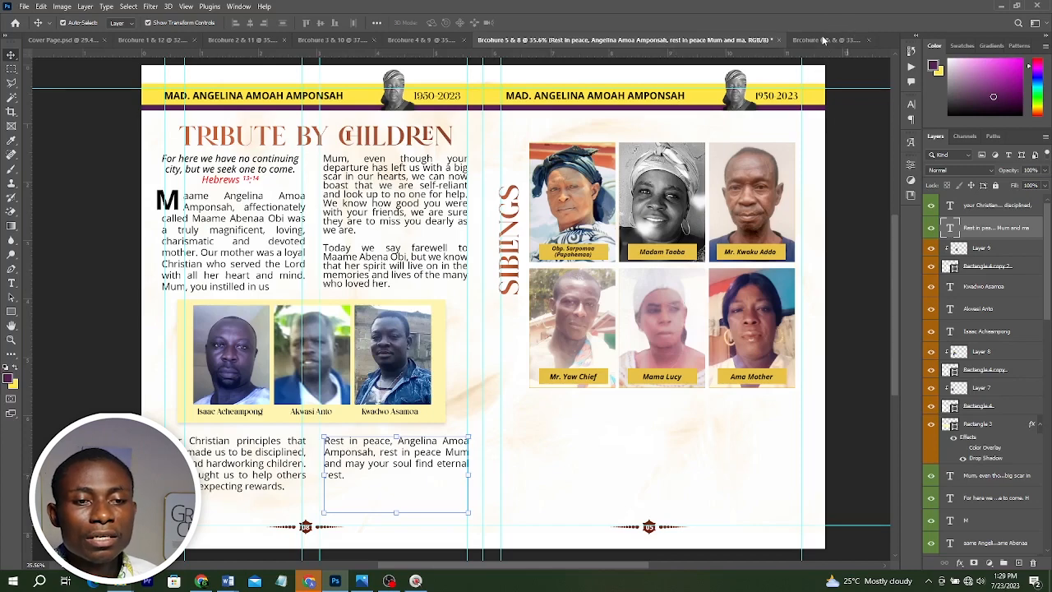
{"action": "left_click", "coordinate": [790, 43]}
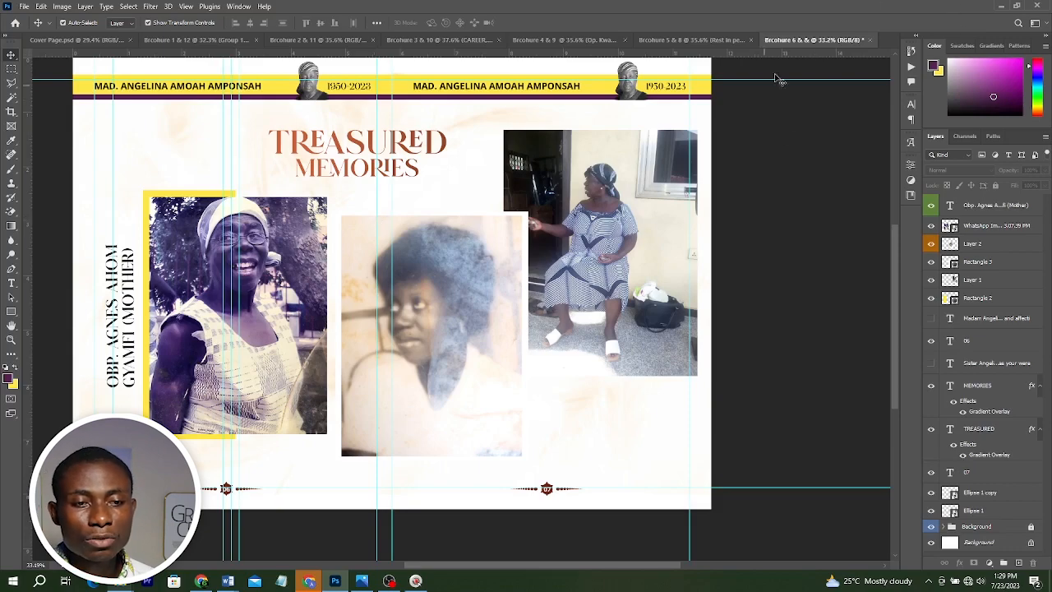
{"action": "left_click", "coordinate": [683, 40]}
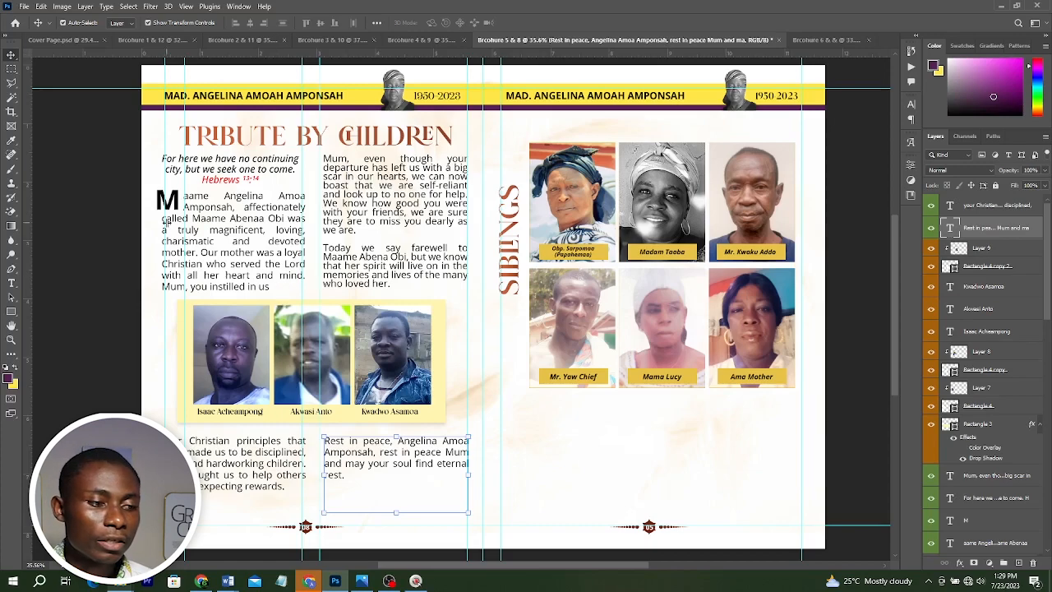
{"action": "left_click", "coordinate": [423, 39]}
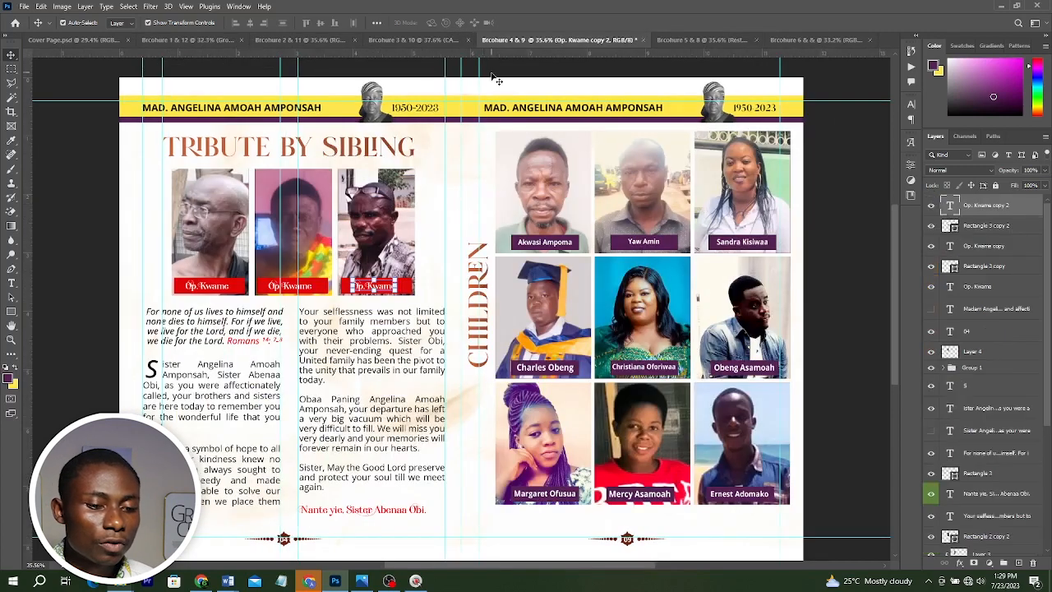
{"action": "left_click", "coordinate": [423, 40]}
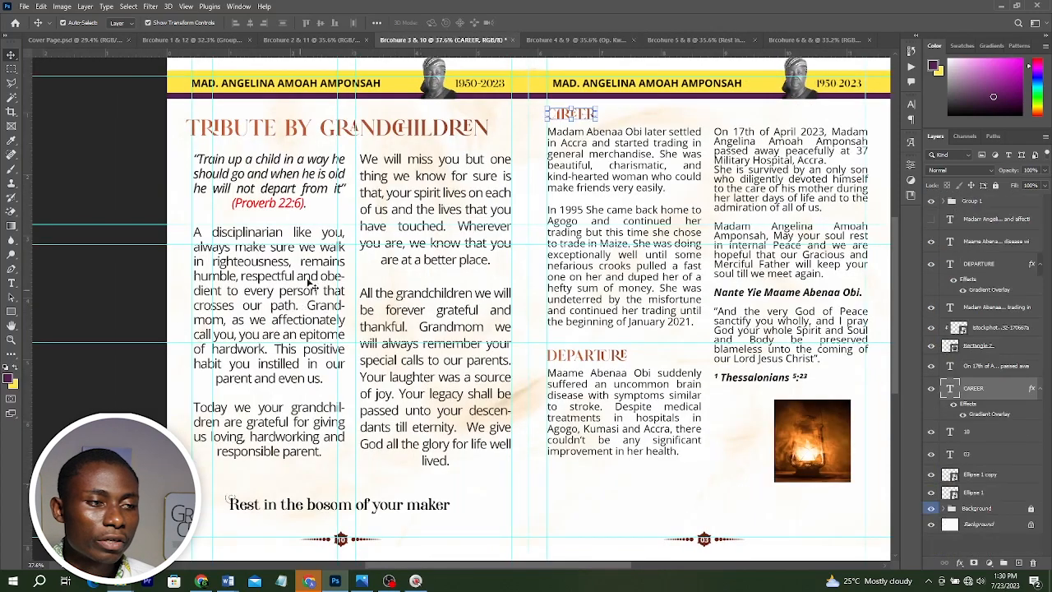
{"action": "left_click", "coordinate": [313, 40]}
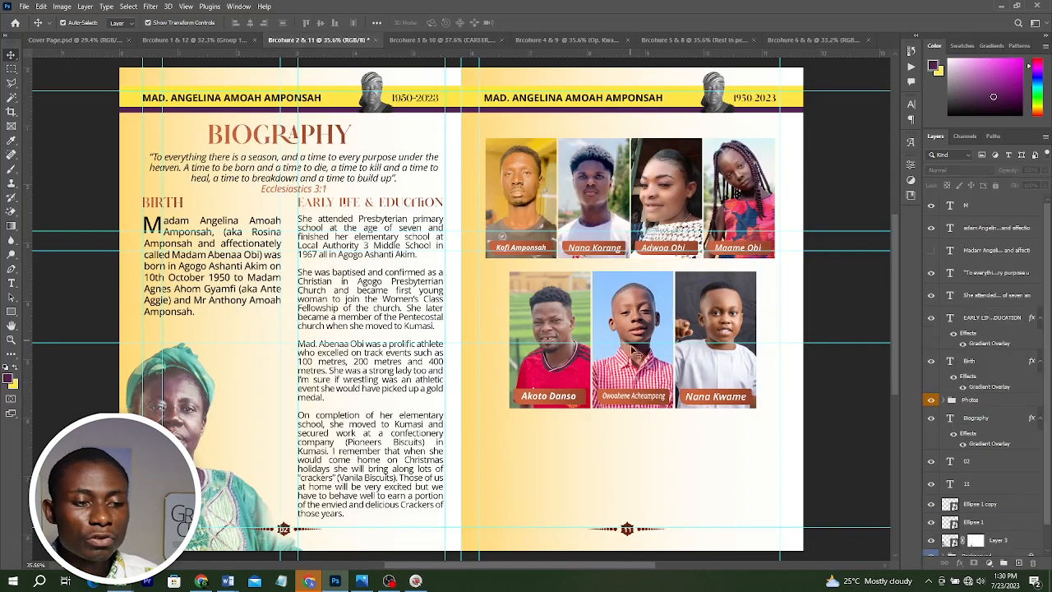
{"action": "left_click", "coordinate": [175, 40]}
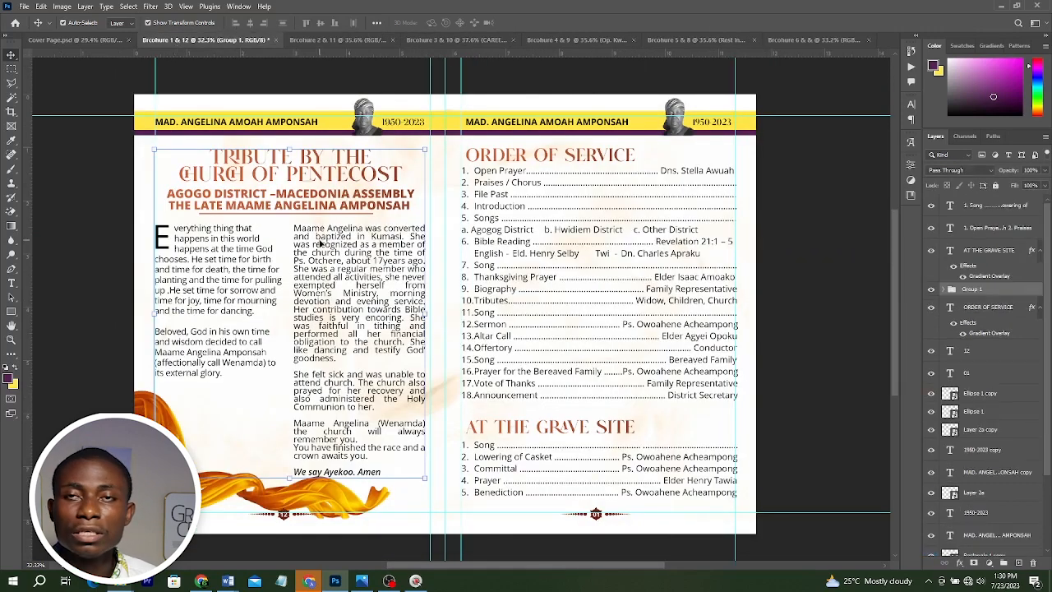